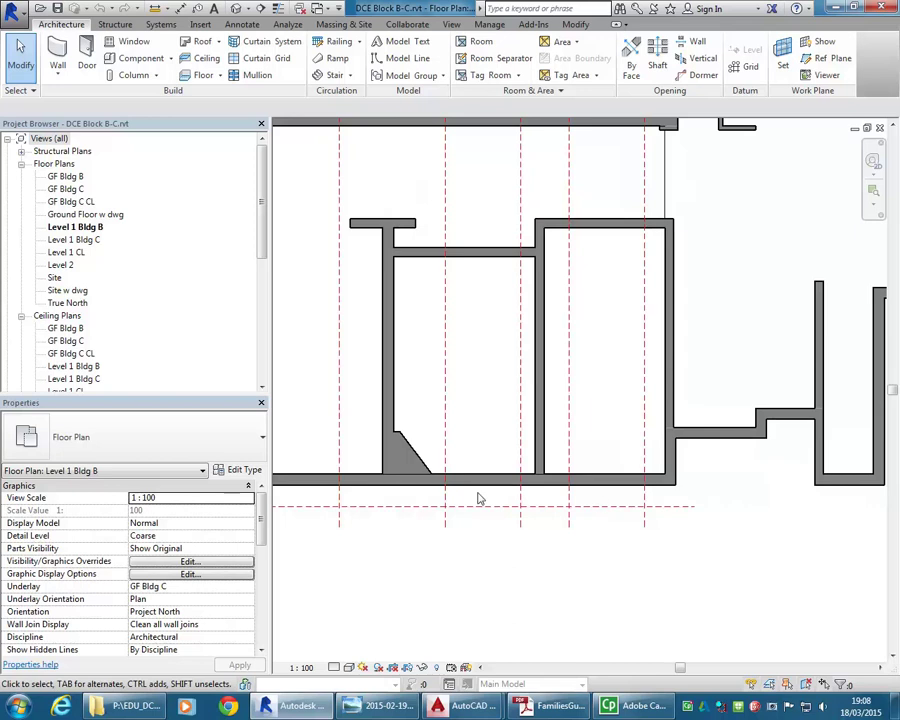
scroll(626, 468, "down", 1)
middle_click_drag(614, 413, 603, 538)
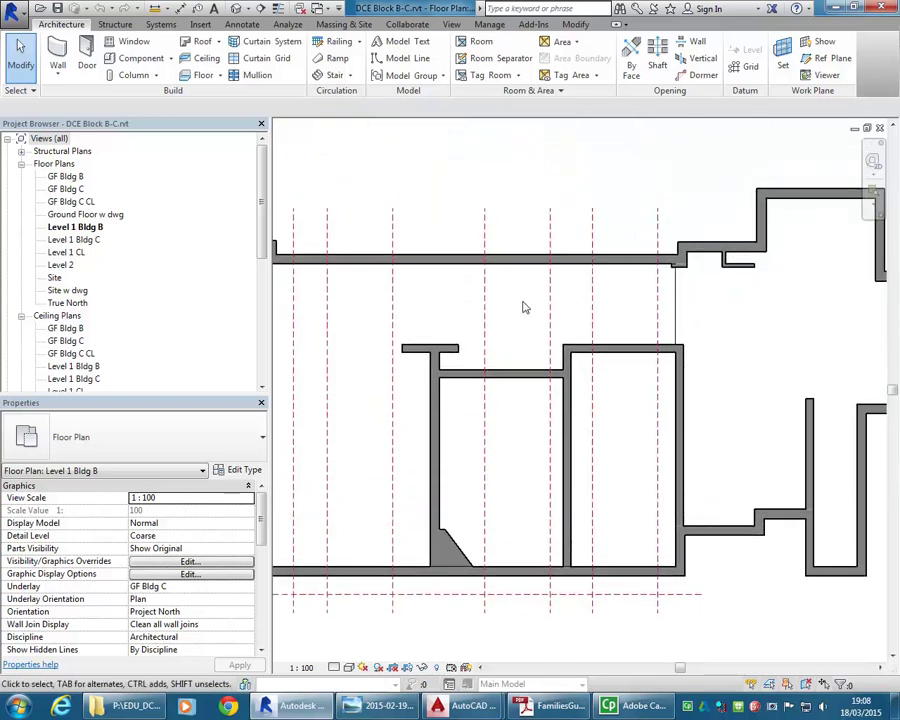
scroll(492, 305, "down", 1)
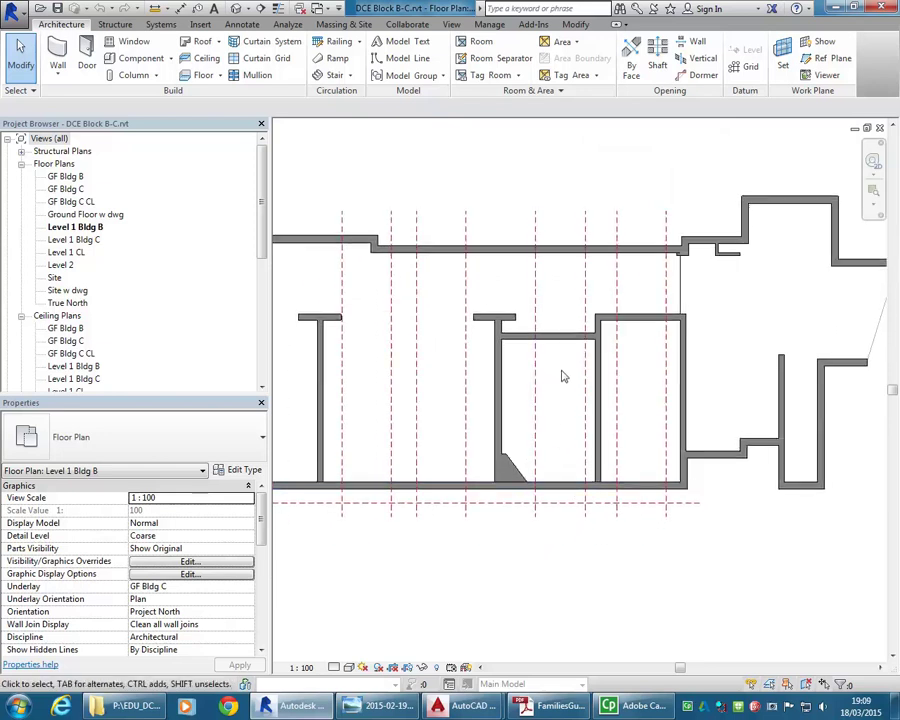
scroll(560, 372, "up", 2)
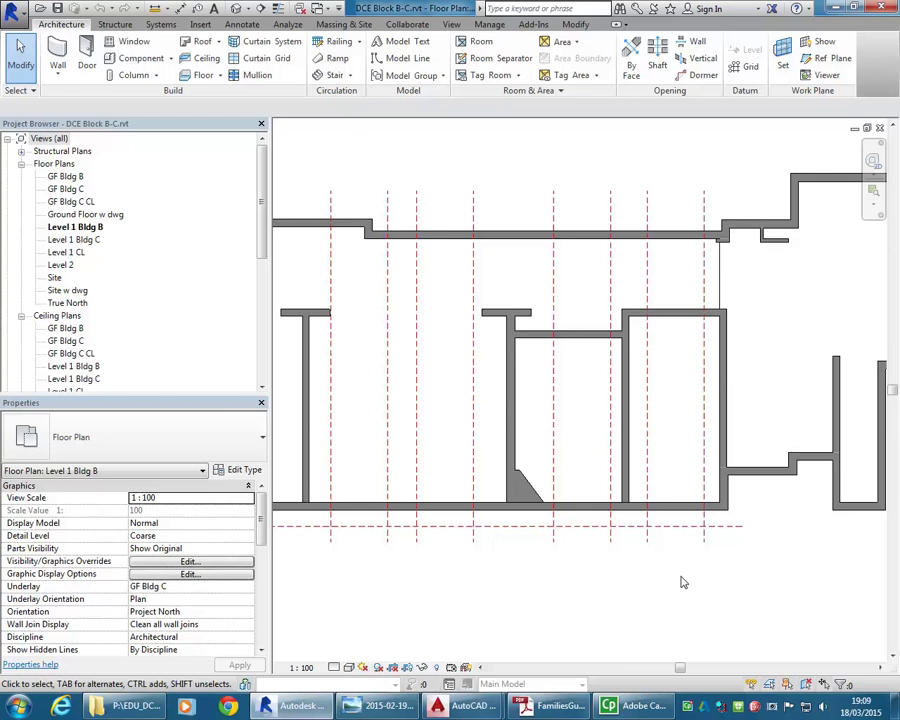
middle_click_drag(510, 416, 544, 459)
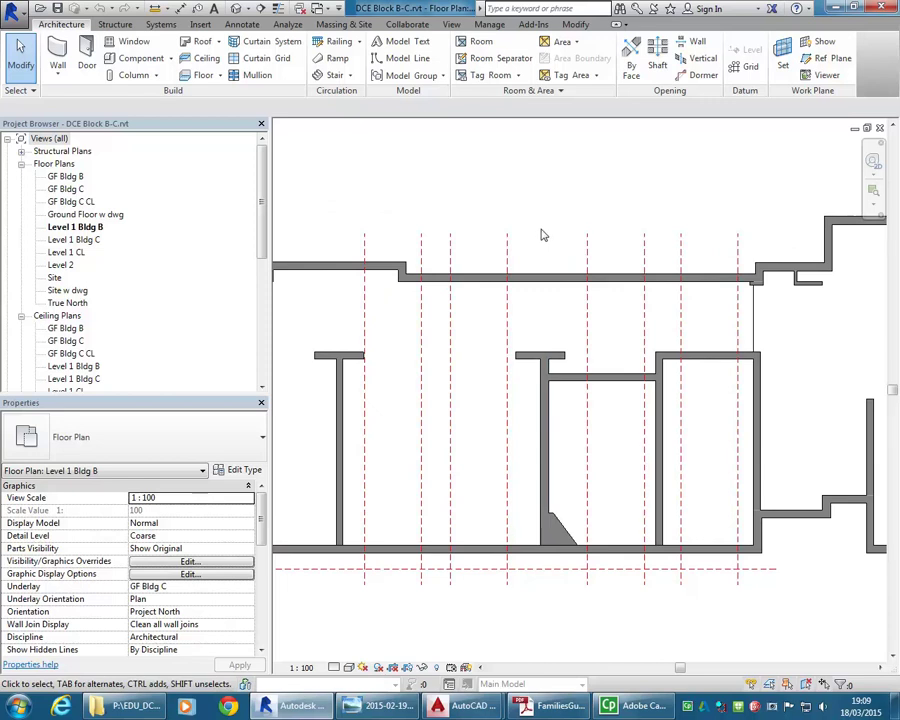
left_click(14, 14)
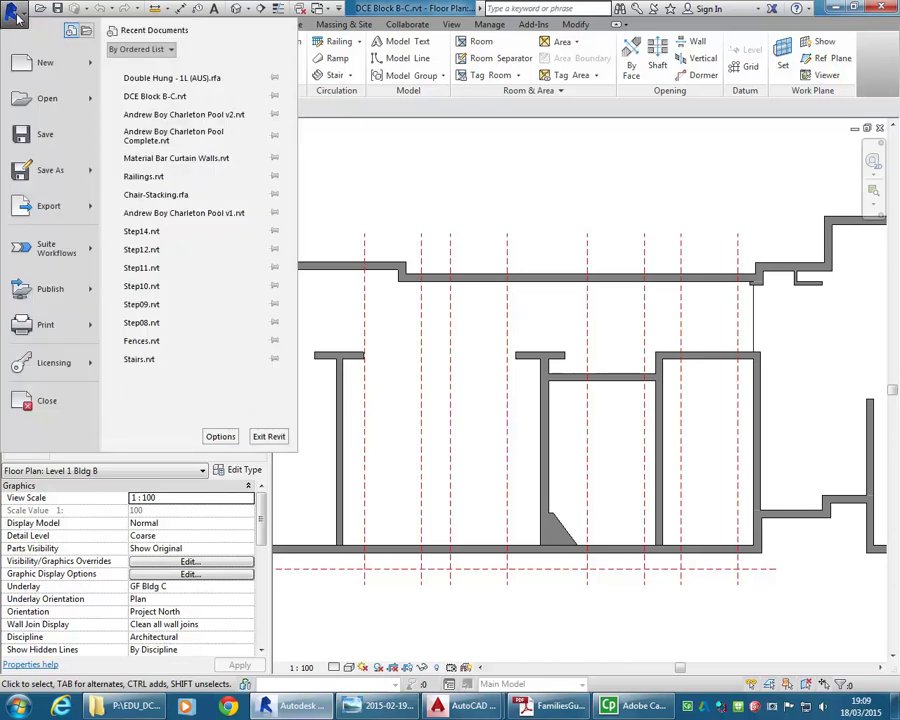
mouse_move(43, 101)
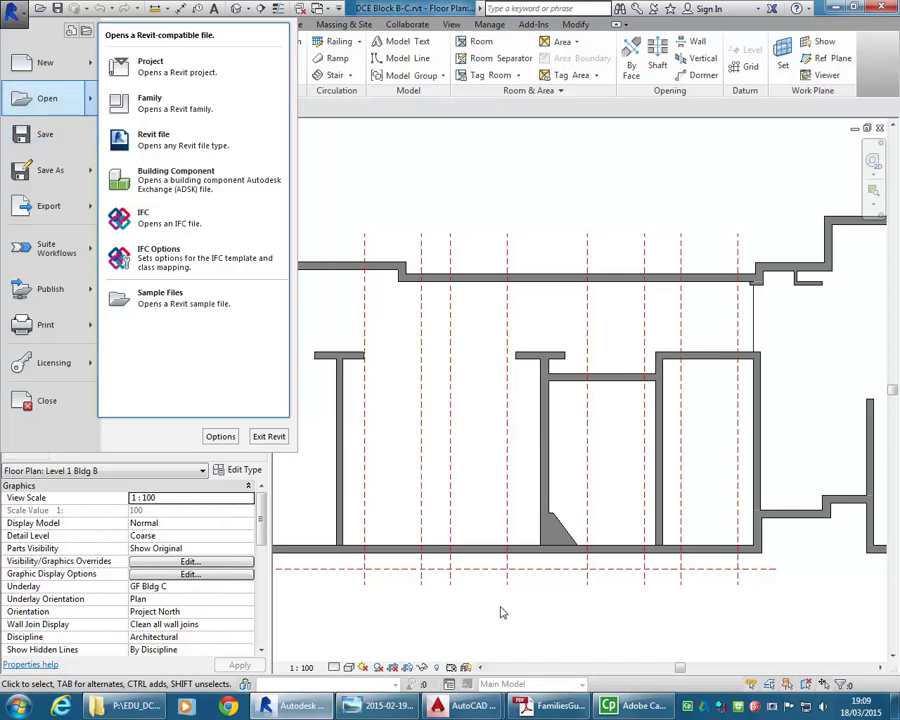
Switch to the facade photo in Windows Photo Viewer and examine the sash and upper light divisions of the ground-floor windows.
key("alt+Tab")
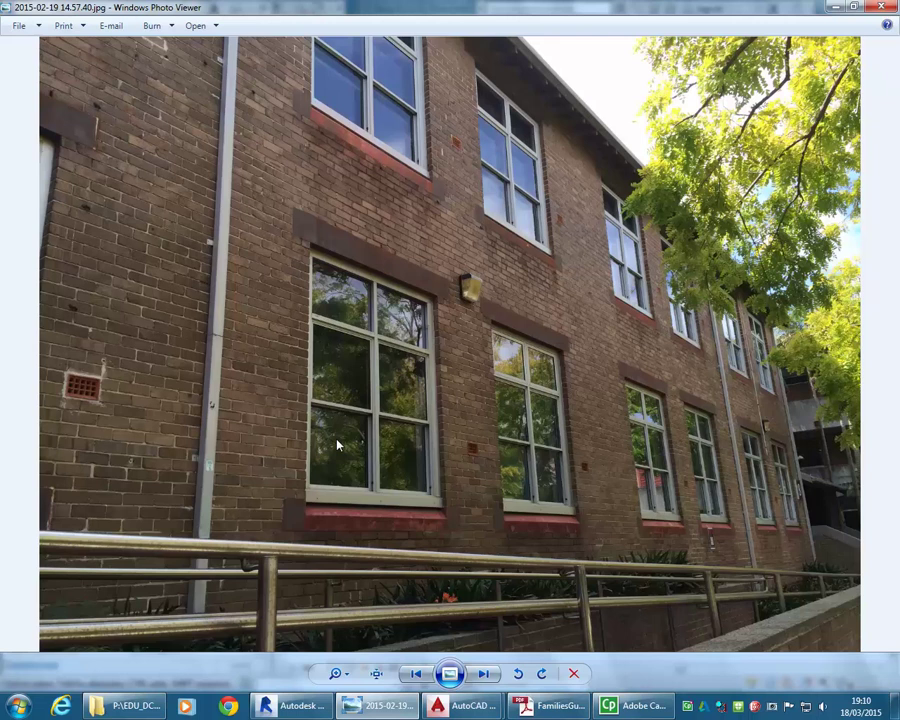
scroll(337, 444, "up", 5)
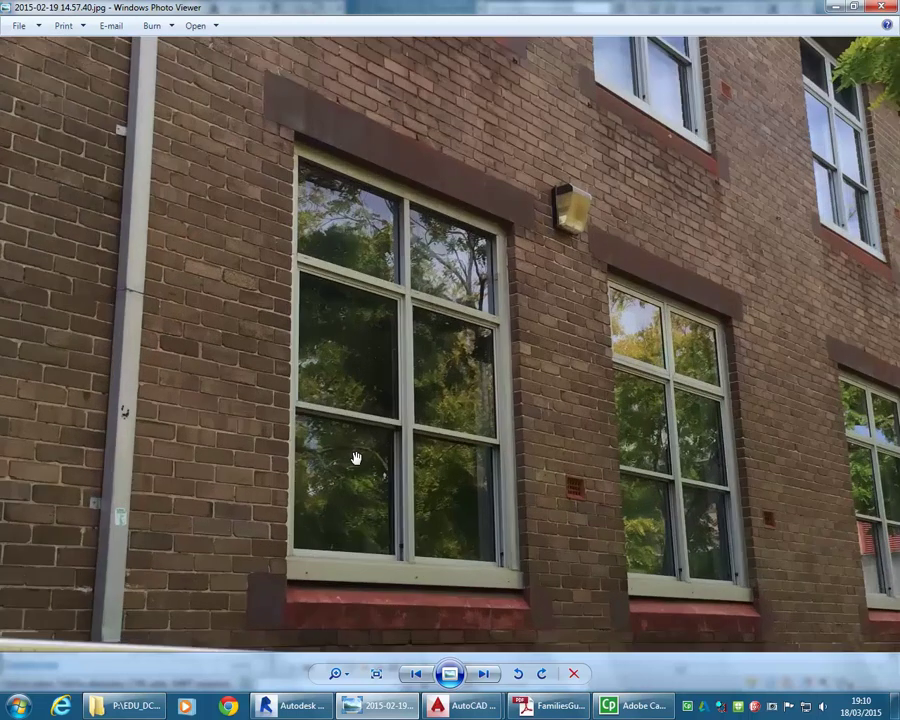
left_click_drag(351, 484, 332, 441)
scroll(335, 411, "down", 1)
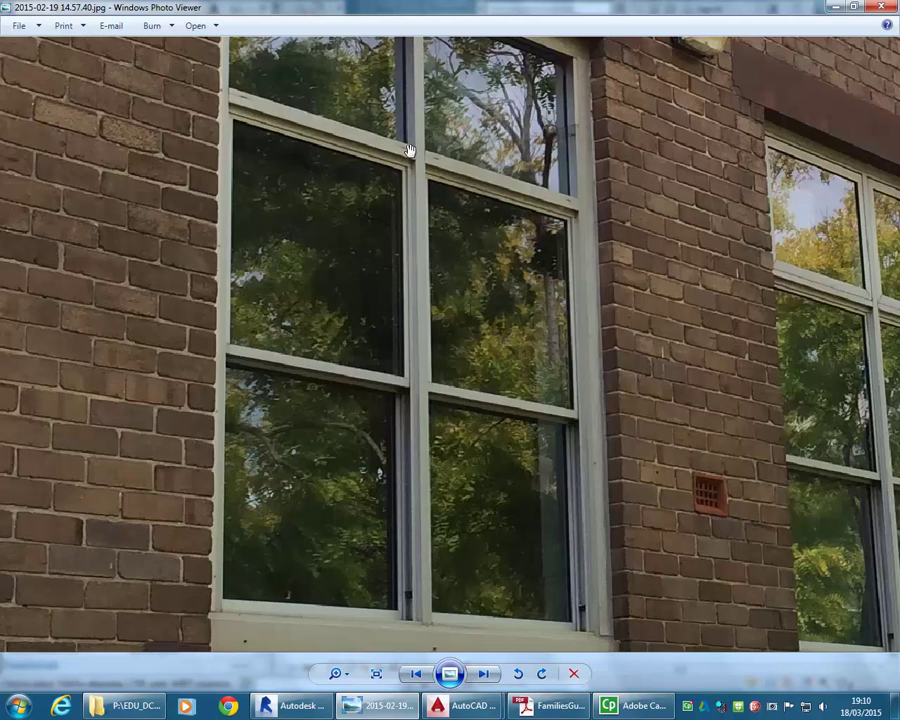
scroll(332, 248, "down", 1)
left_click_drag(330, 246, 331, 320)
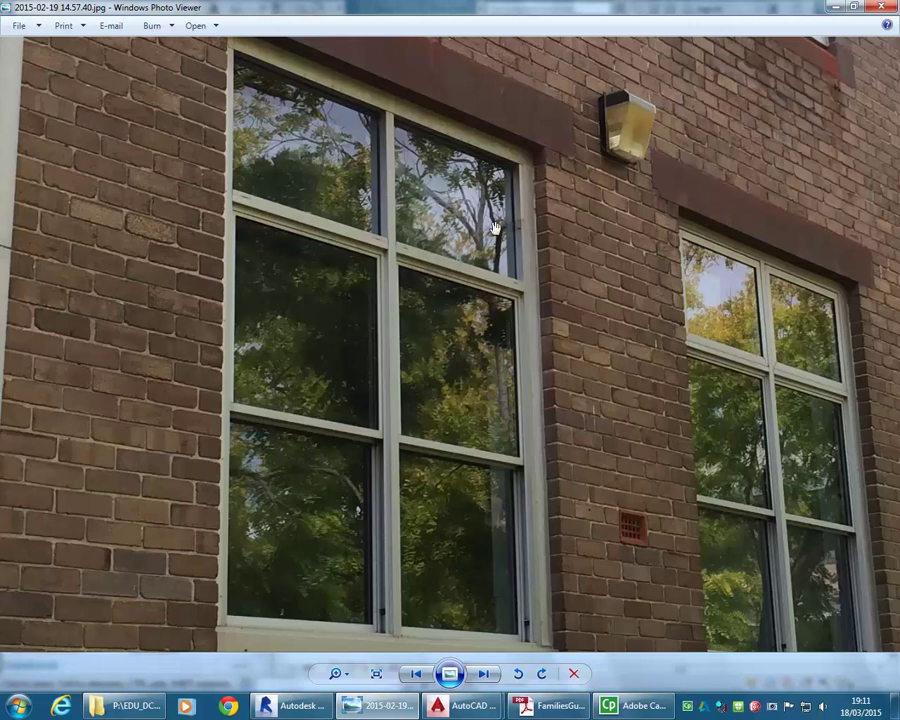
scroll(360, 195, "down", 1)
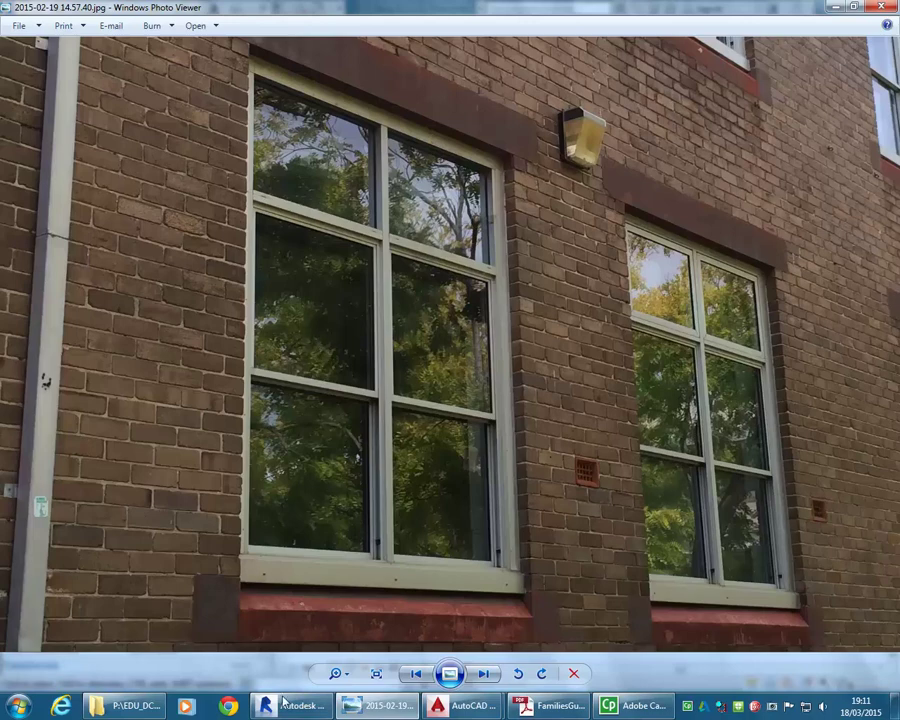
Switch back to Revit and browse to the Windows folder of the Metric Library for opening a family file.
mouse_move(289, 716)
left_click(290, 615)
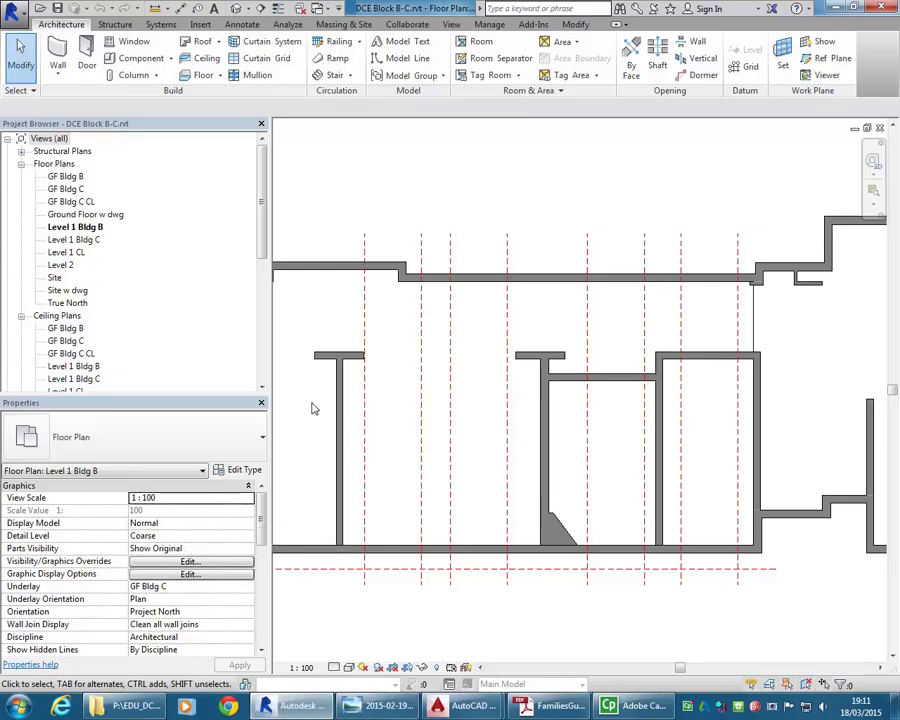
left_click(10, 12)
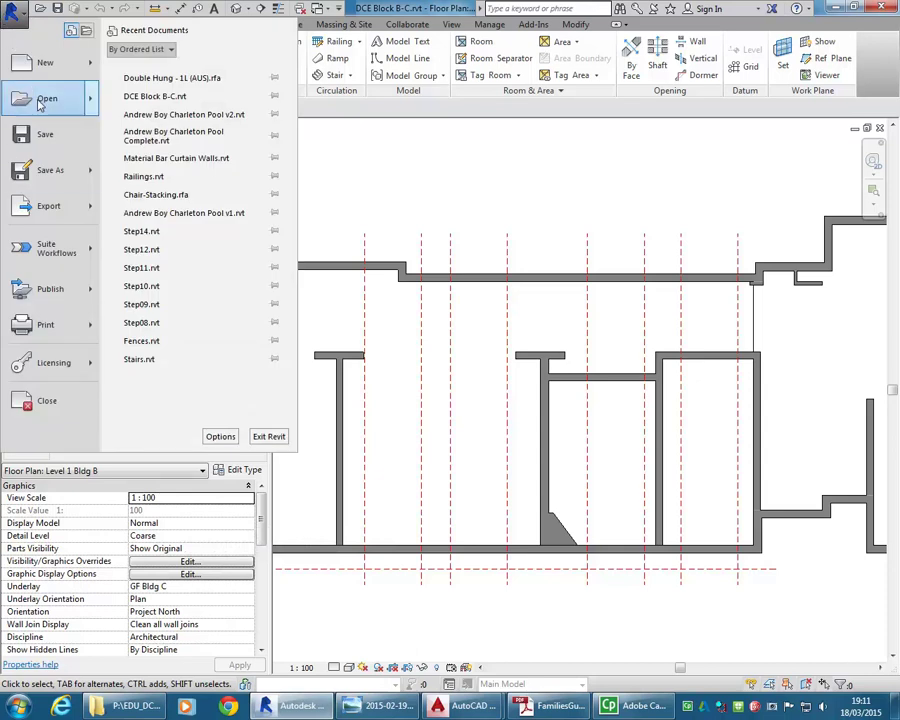
mouse_move(40, 106)
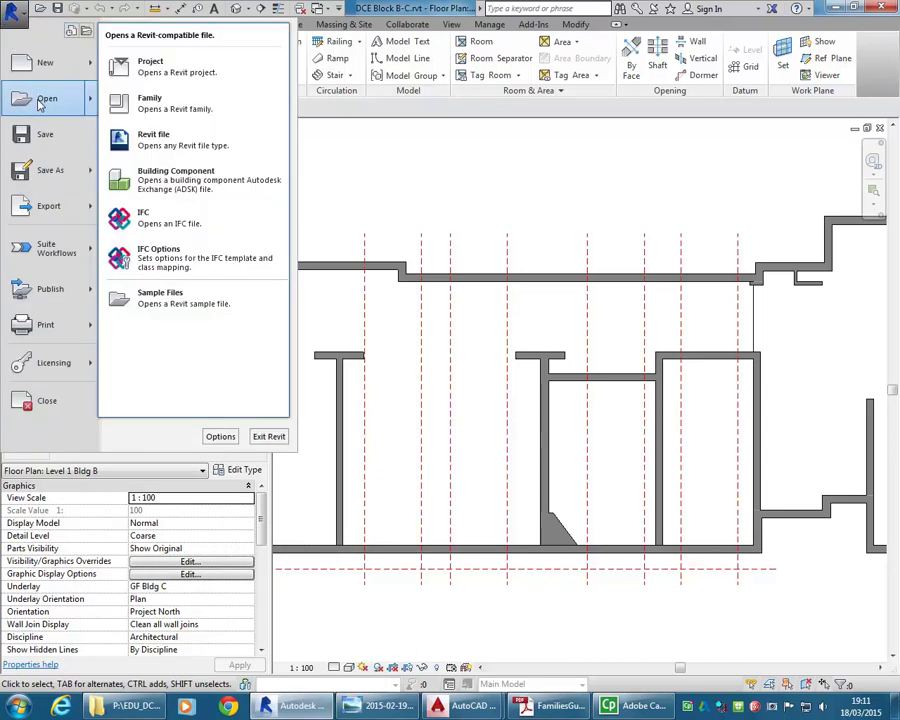
left_click(40, 106)
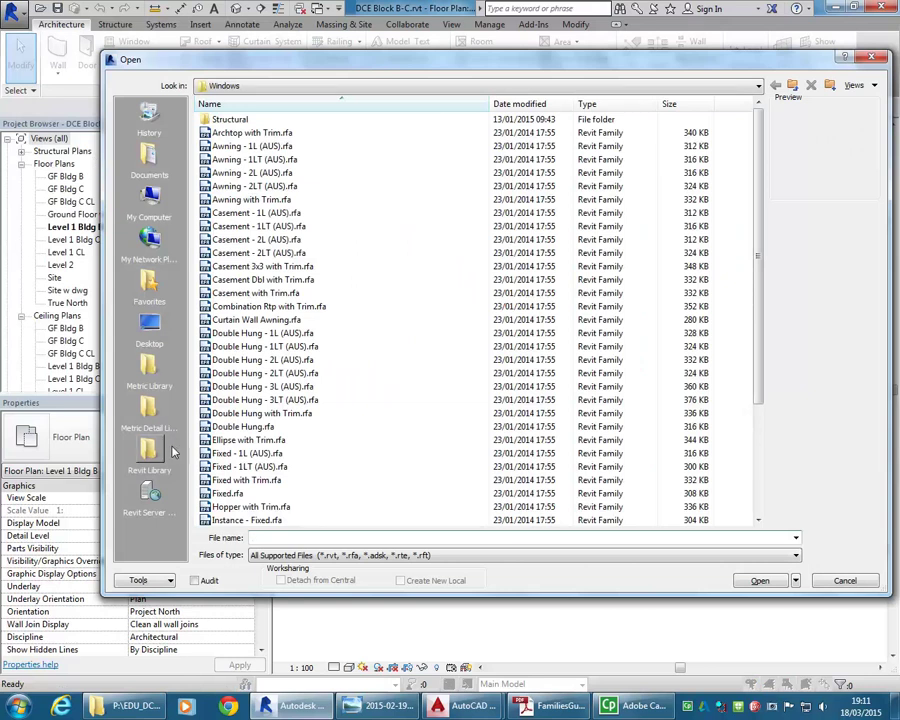
left_click(148, 370)
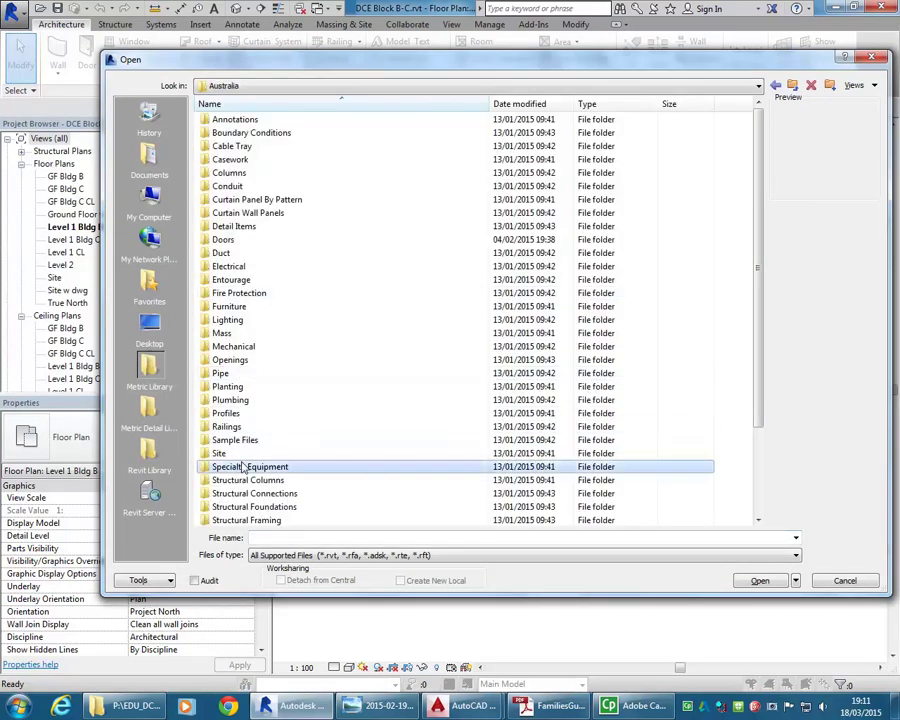
scroll(242, 468, "down", 3)
left_click(228, 507)
double_click(228, 507)
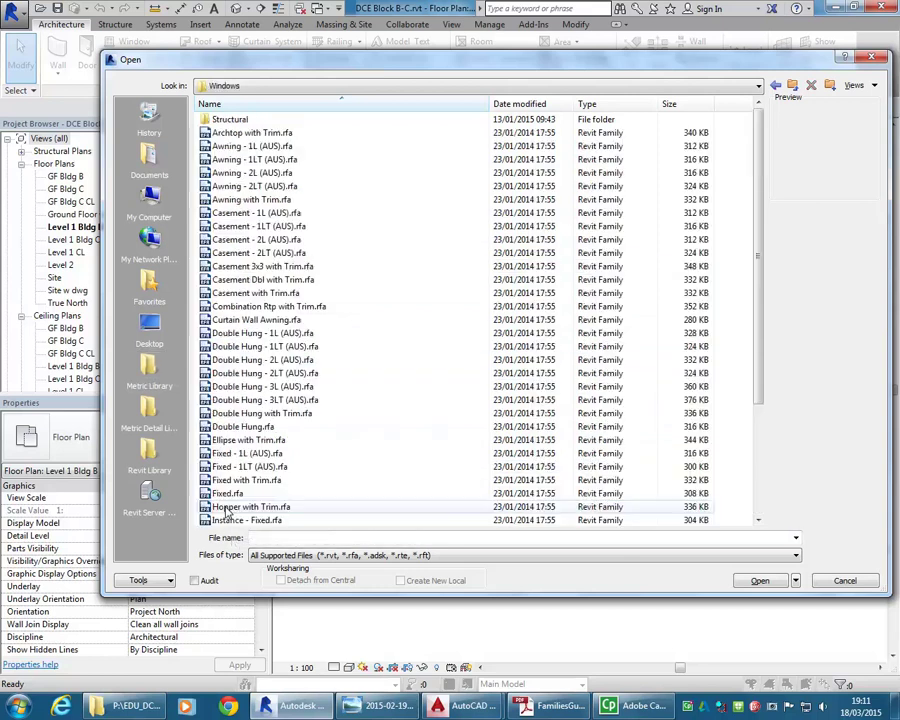
Compare the previews of the double-hung window families and open Double Hung - 2L (AUS).rfa for editing.
left_click(242, 334)
left_click(242, 348)
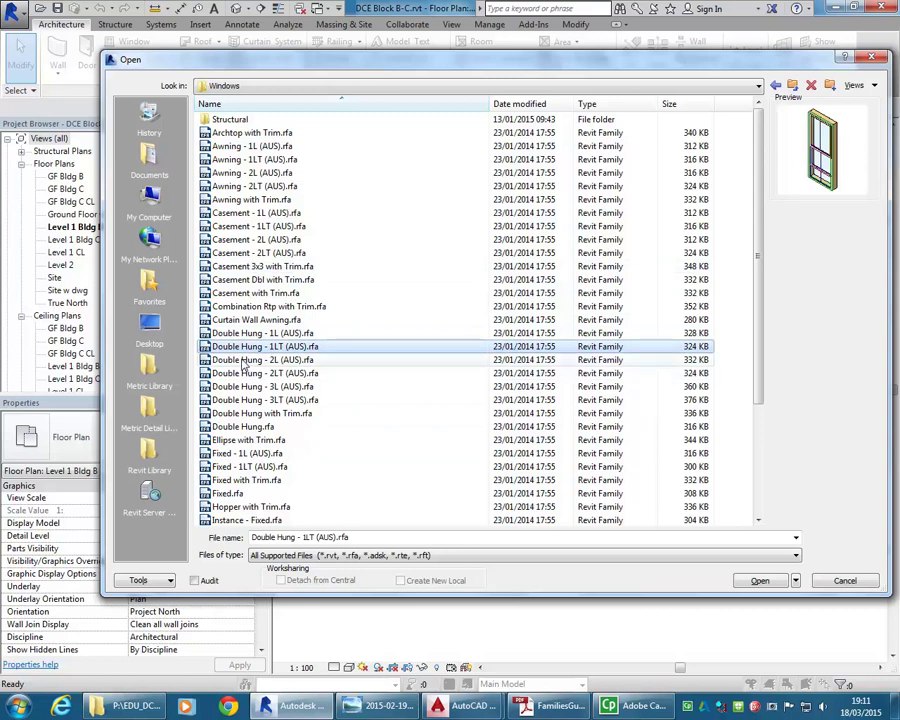
key("Down")
key("Down")
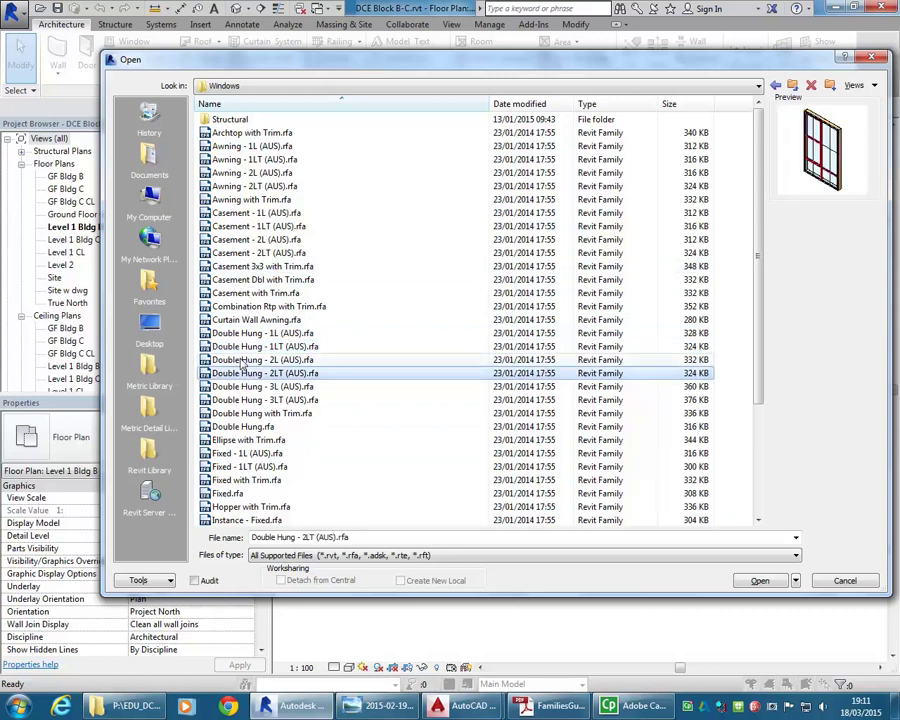
left_click(242, 360)
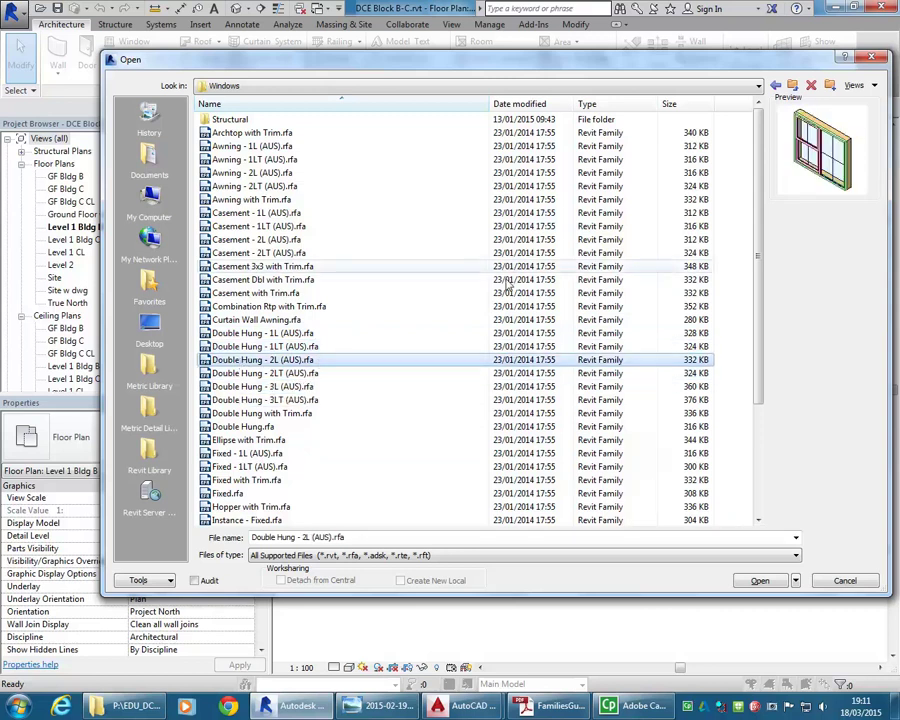
left_click(253, 374)
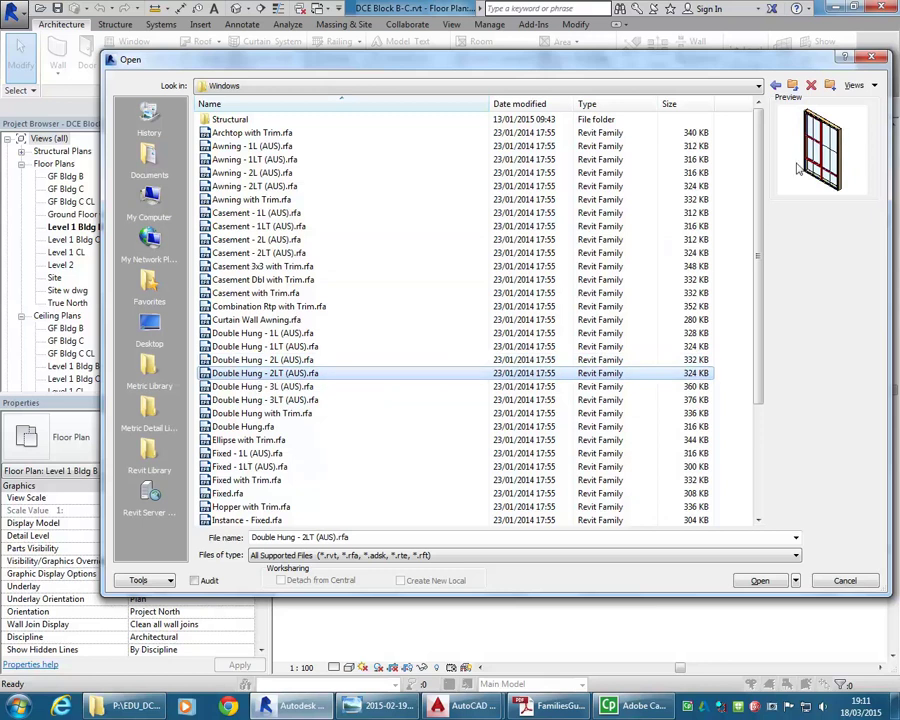
left_click(252, 361)
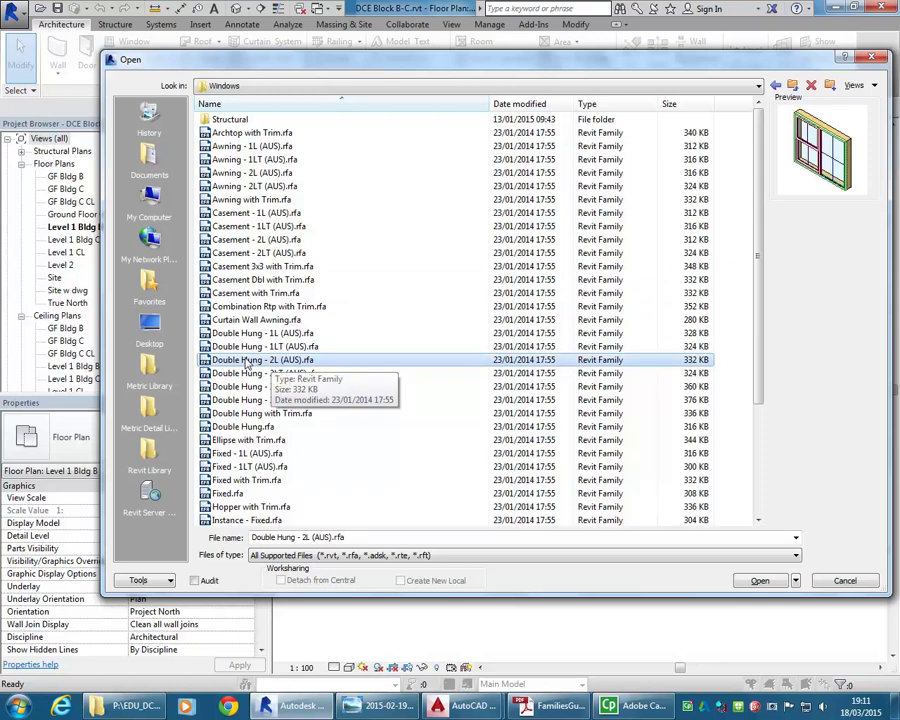
double_click(272, 362)
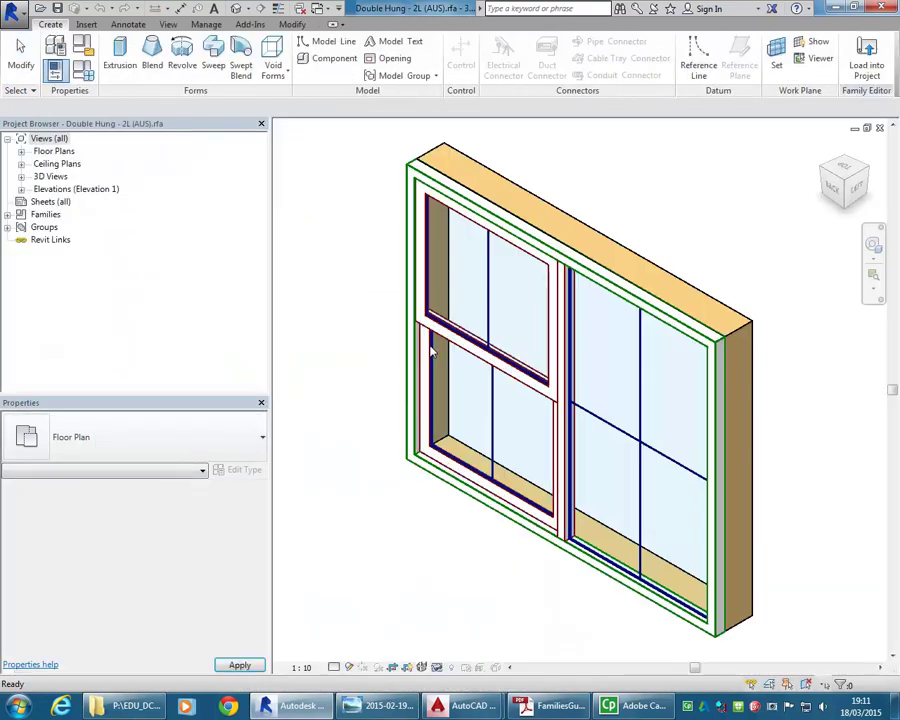
Delete the glass extrusion from the fixed pane beside the double-hung sashes.
middle_click_drag(352, 526, 600, 565, "shift")
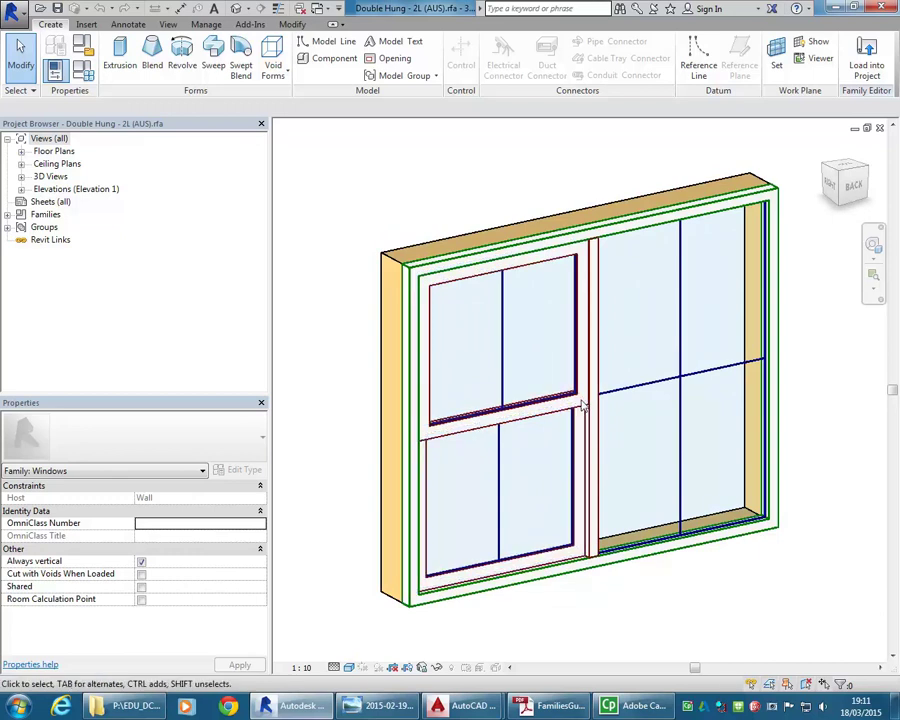
mouse_move(647, 419)
middle_mouse_down()
mouse_move(613, 420)
mouse_move(632, 421)
middle_mouse_up()
scroll(721, 500, "up", 5)
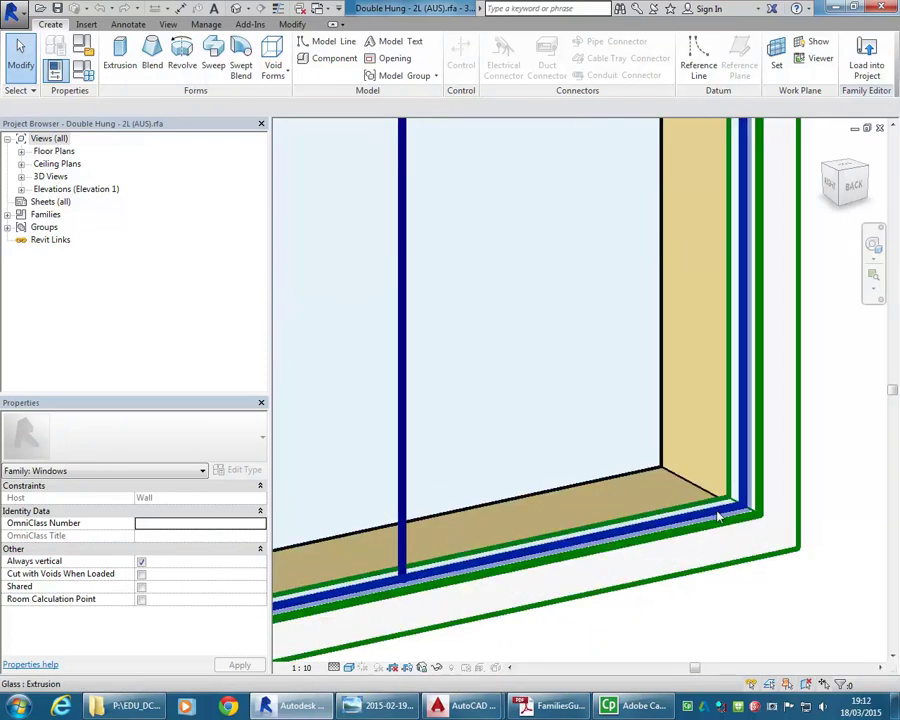
left_click(717, 516)
scroll(667, 378, "down", 3)
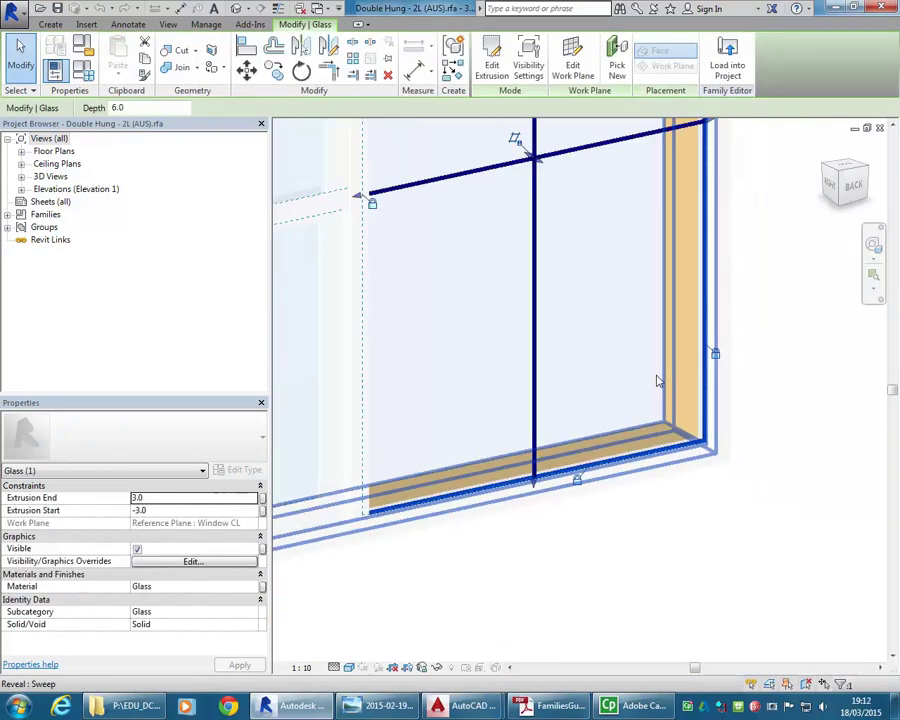
middle_click_drag(667, 378, 660, 463)
scroll(667, 480, "down", 5)
key("Escape")
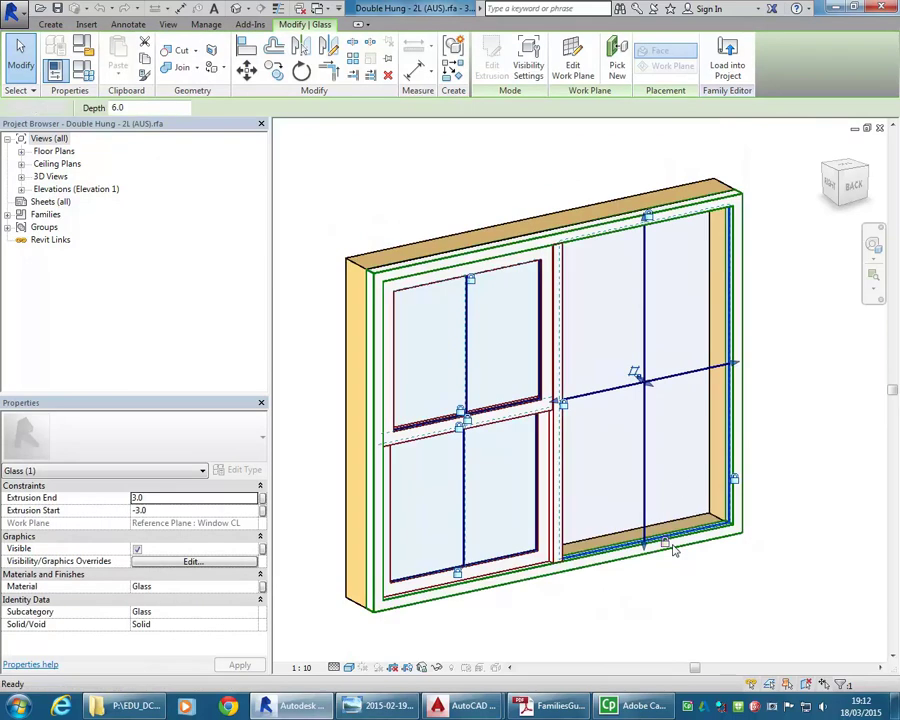
Delete the vertical and horizontal model lines that divide the fixed pane opening, leaving the outer frame in place.
left_click(645, 436)
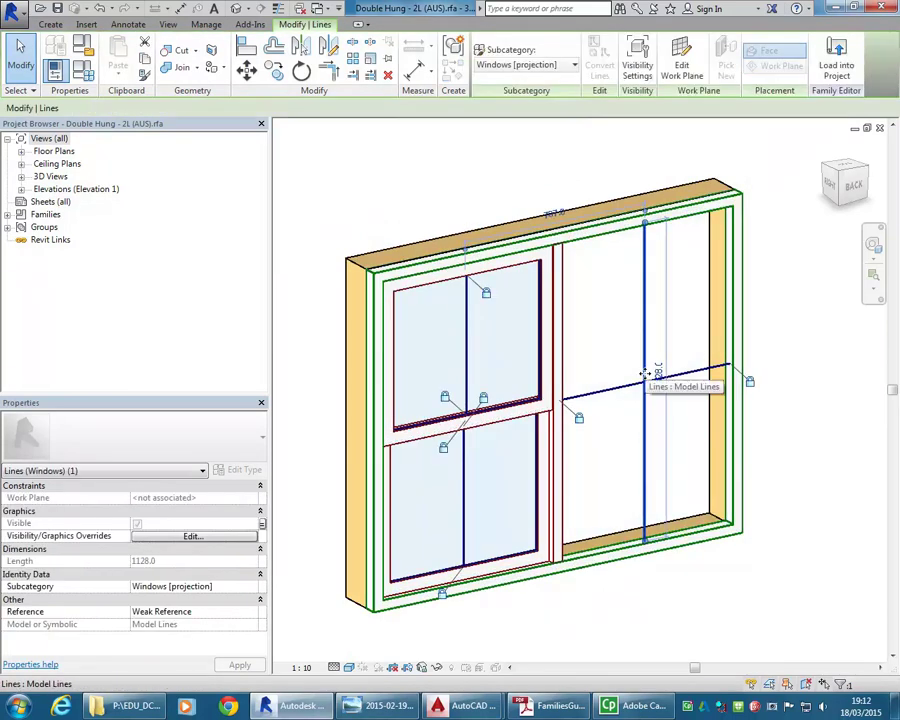
key("Escape")
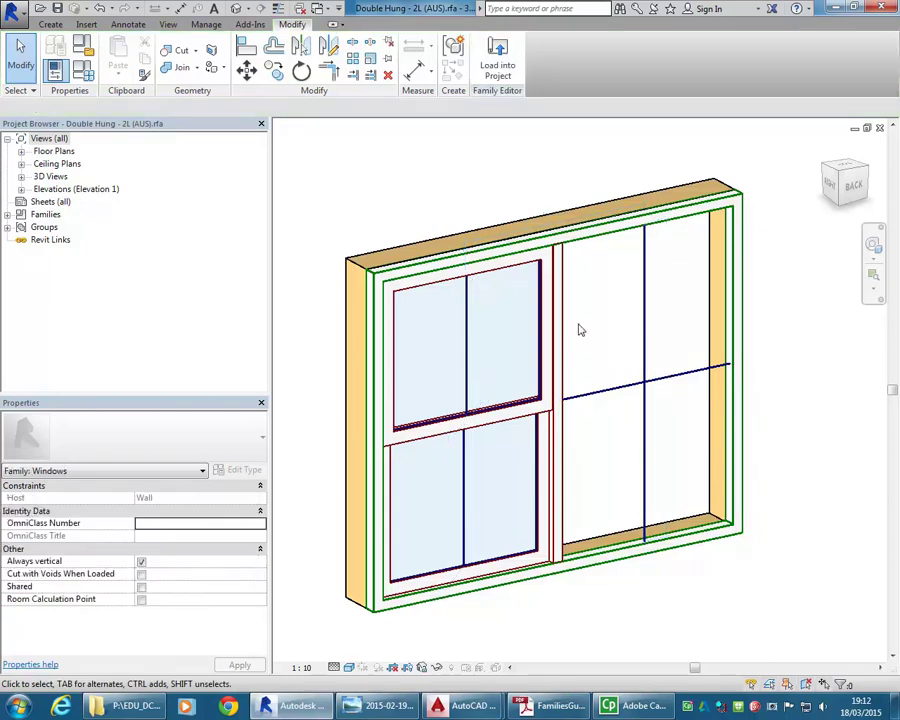
left_click(579, 249)
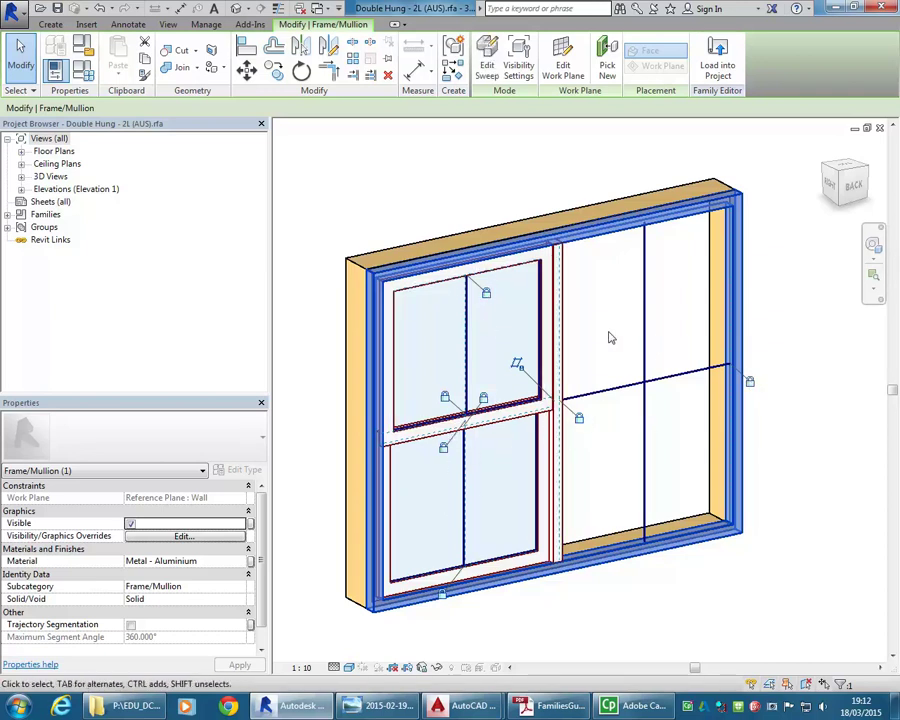
key("Escape")
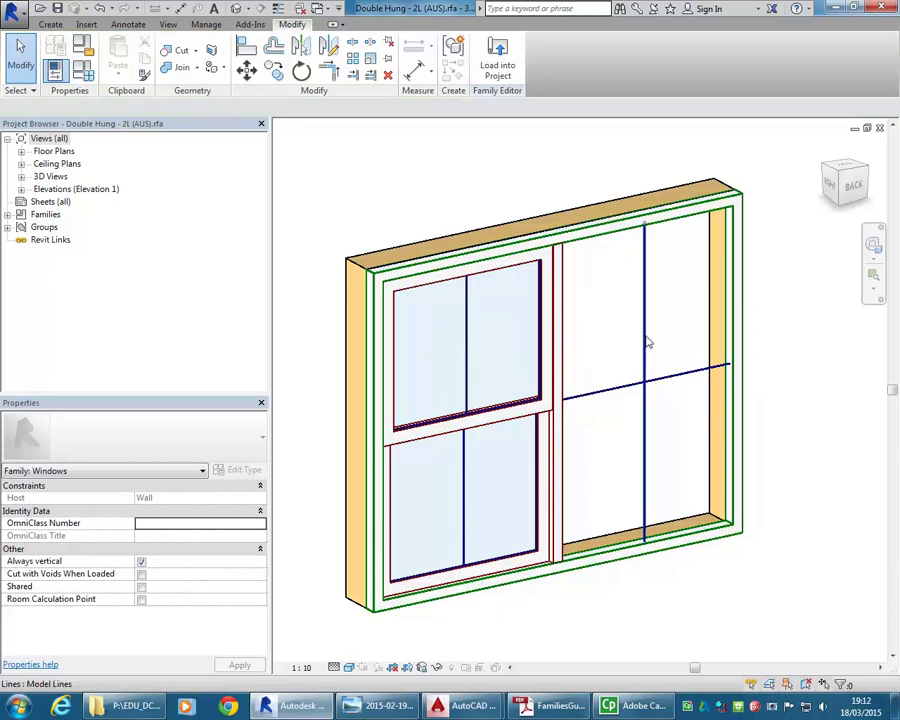
left_click(645, 338)
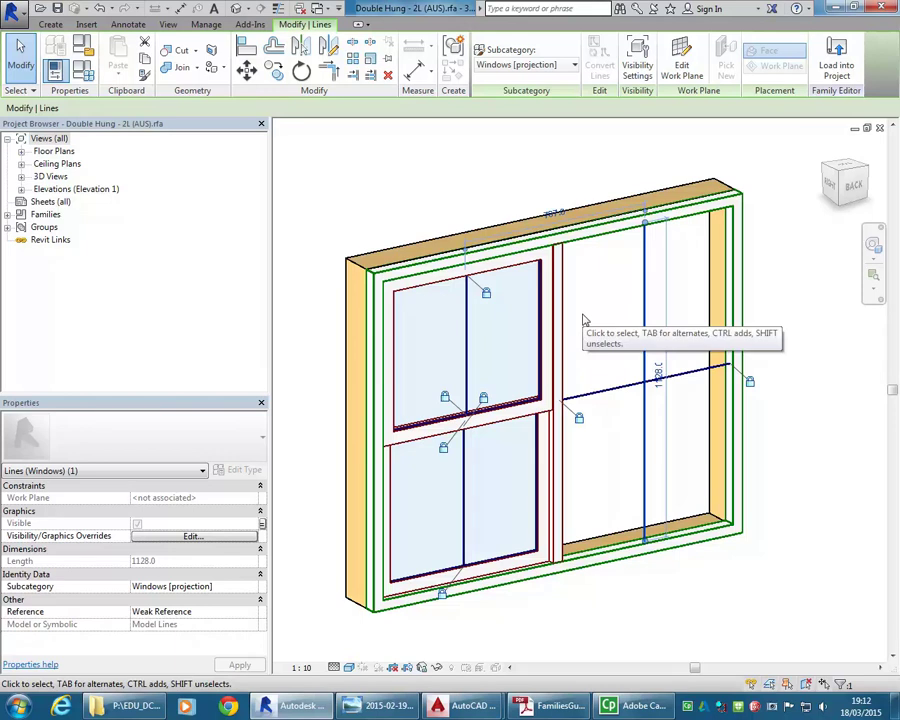
left_click(583, 318)
left_click(606, 396)
left_click(613, 372)
middle_click_drag(613, 372, 617, 454)
scroll(624, 420, "down", 1)
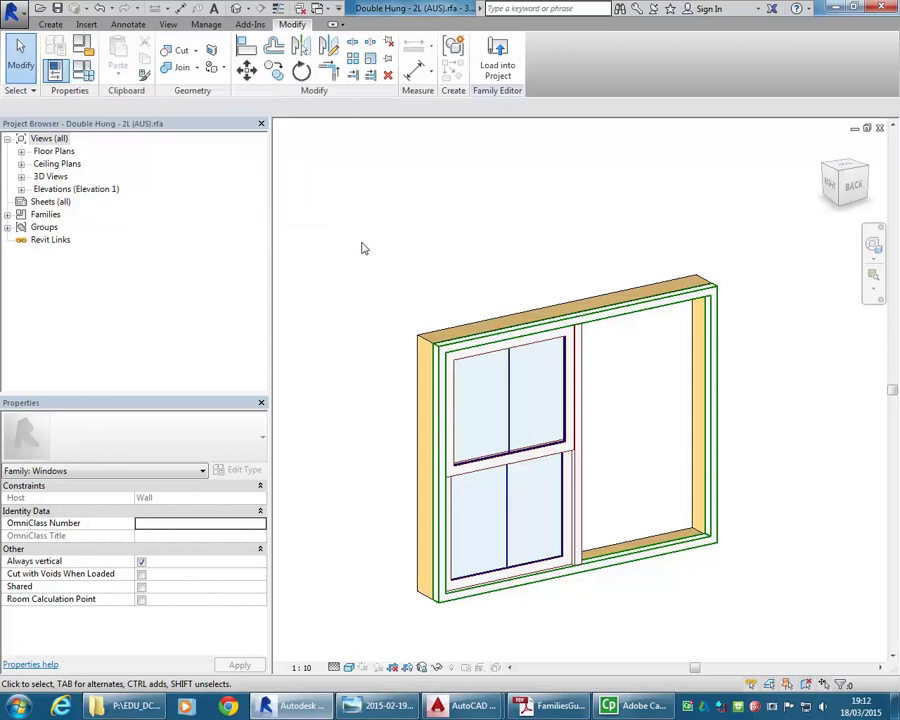
scroll(364, 248, "down", 2)
middle_click_drag(364, 248, 386, 297)
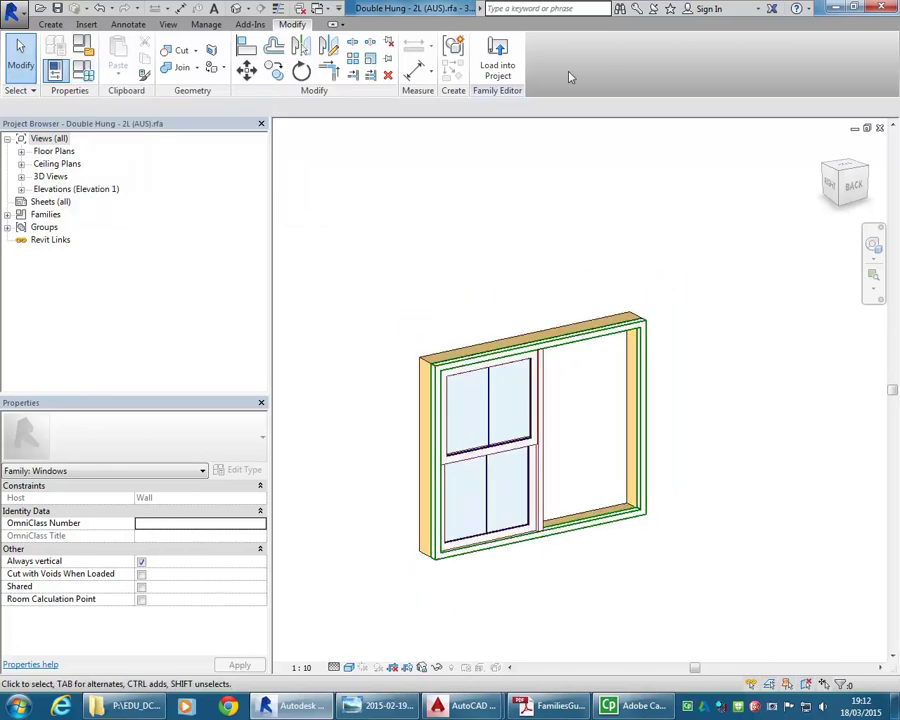
left_click(48, 25)
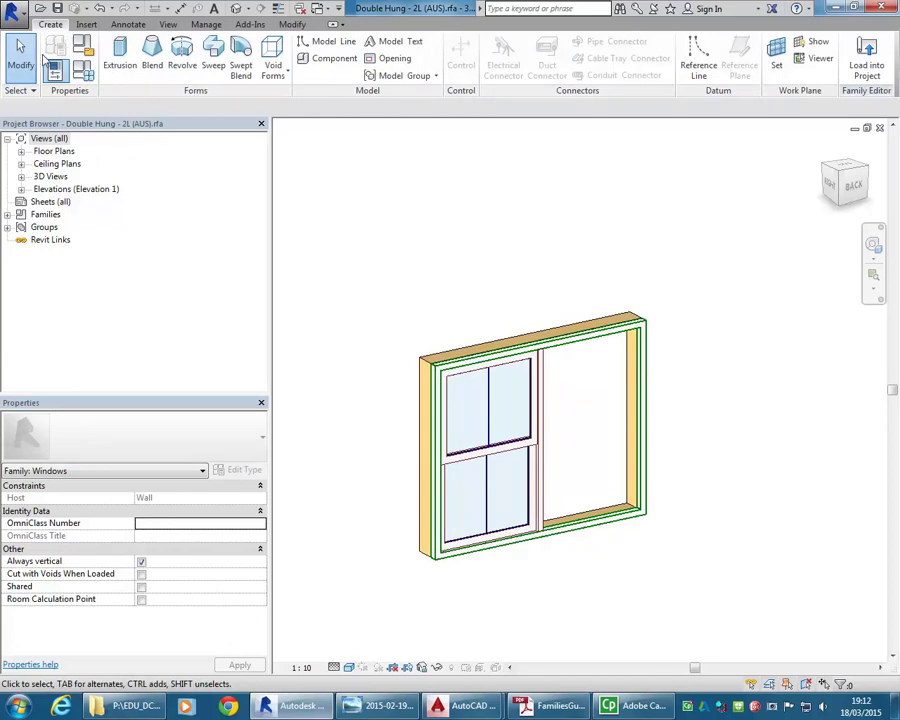
scroll(208, 24, "up", 2)
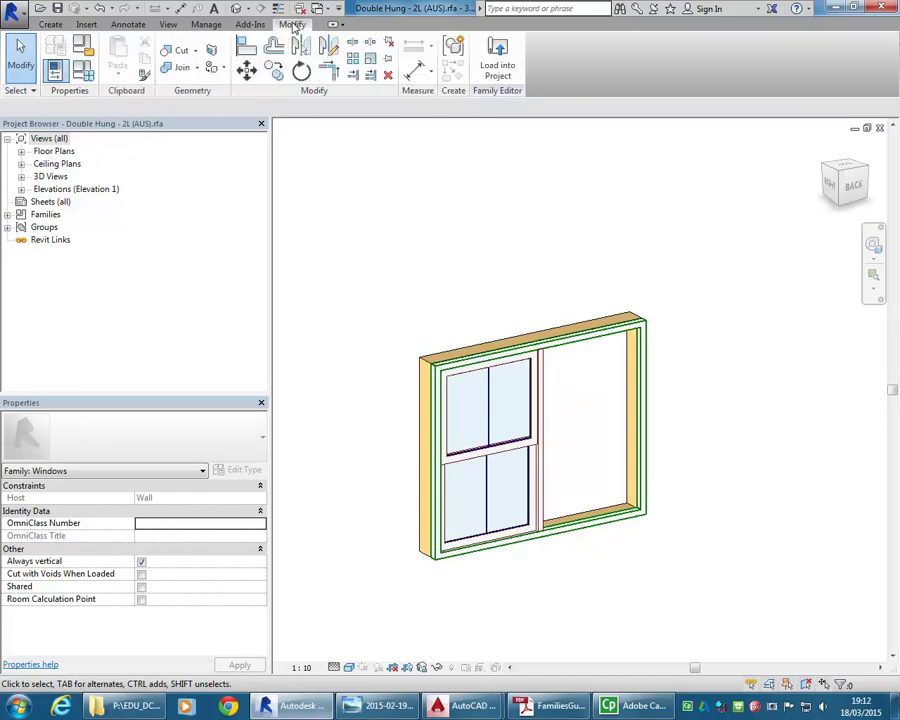
left_click(207, 25)
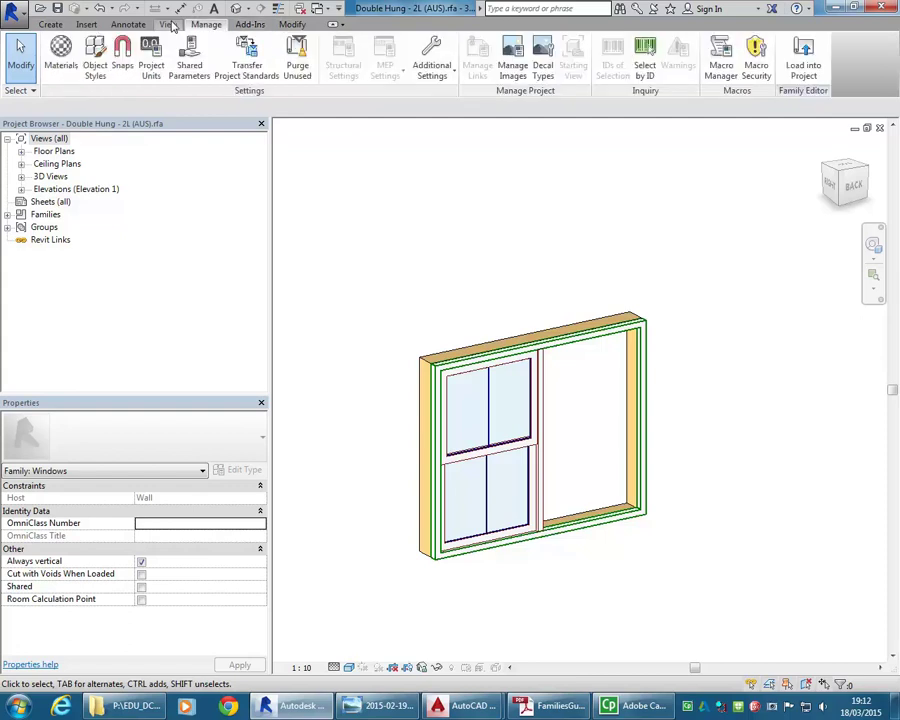
left_click(171, 23)
left_click(129, 27)
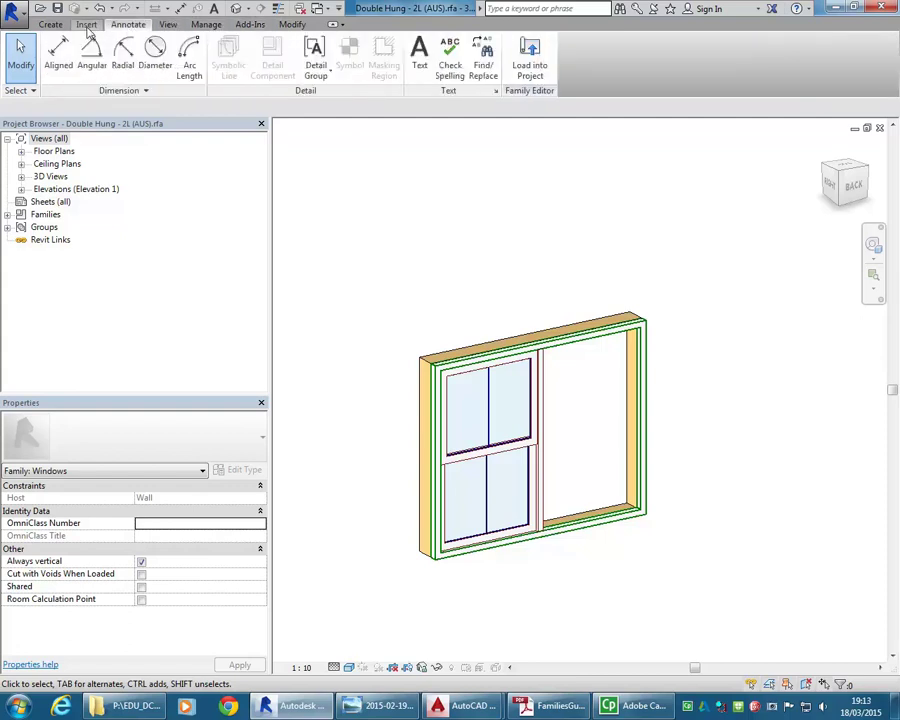
left_click(87, 25)
left_click(50, 24)
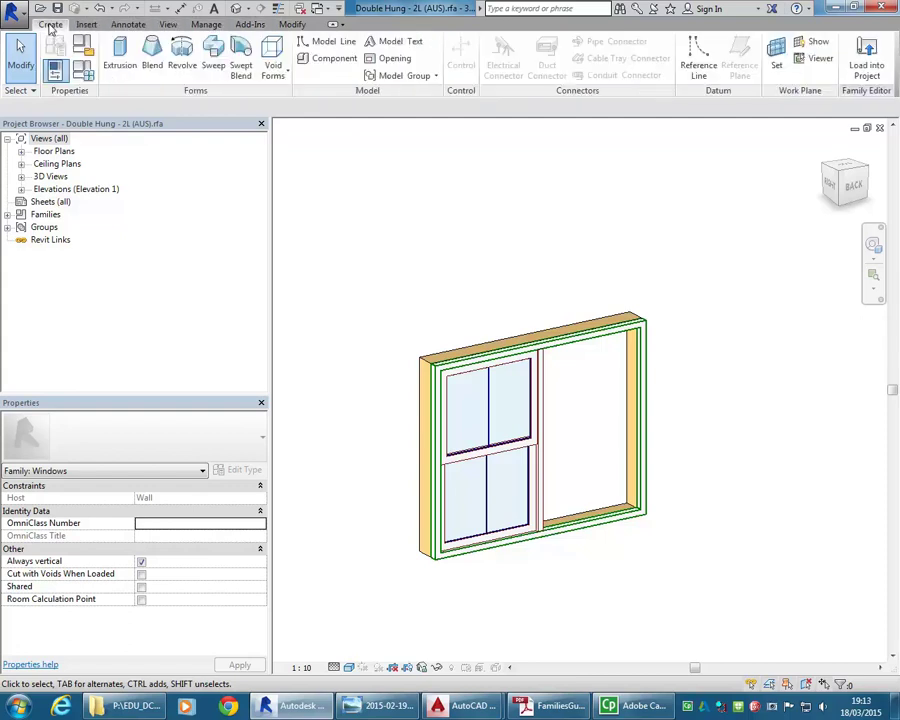
left_click(292, 24)
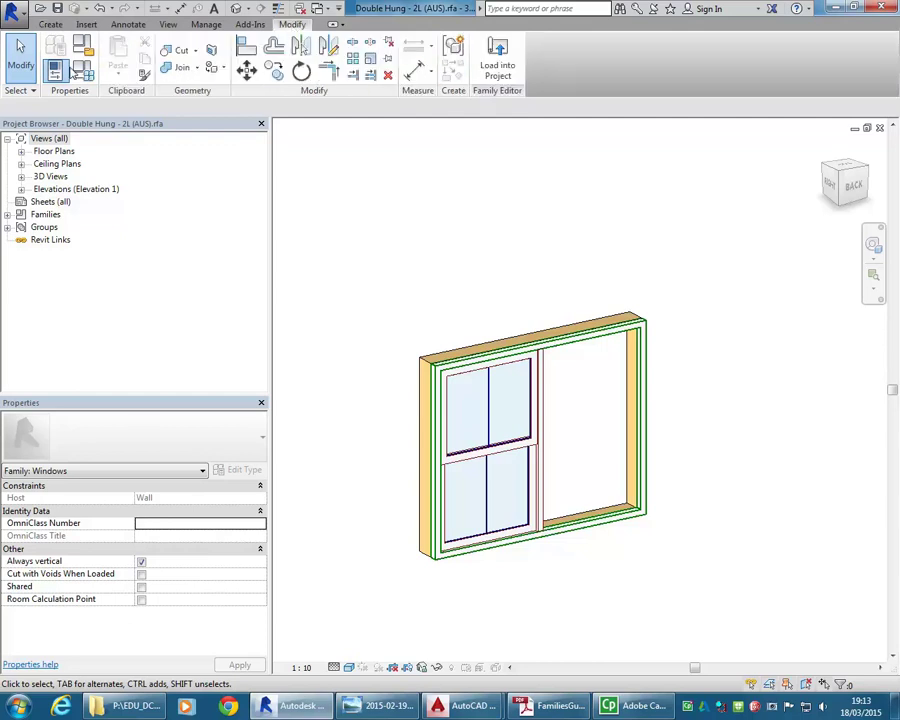
left_click(50, 25)
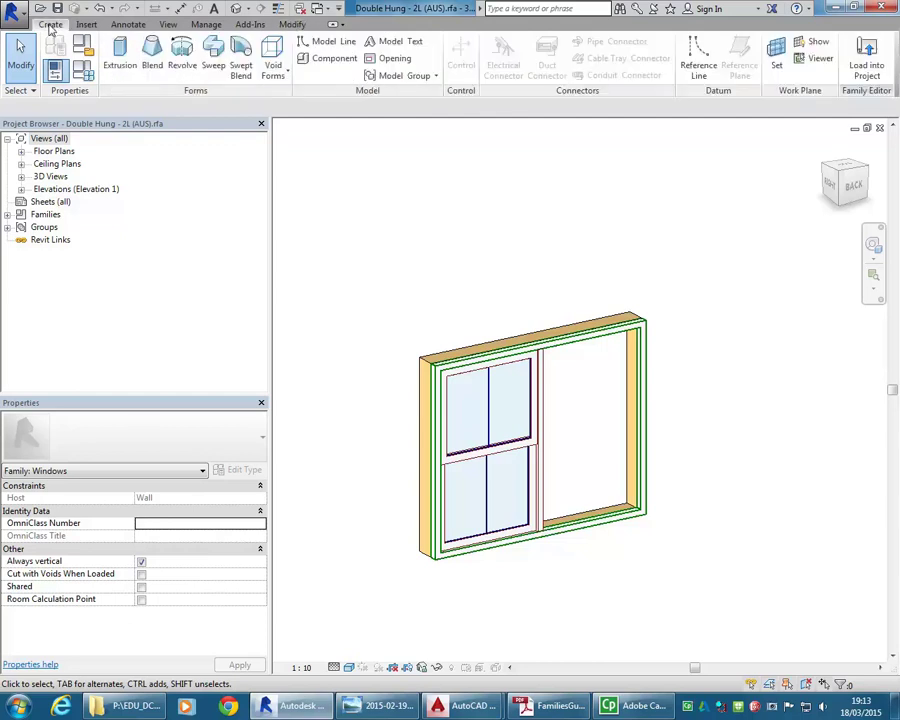
Review the window family's list of types and the parameters of DH1215, leaving the dialog without changes.
left_click(80, 73)
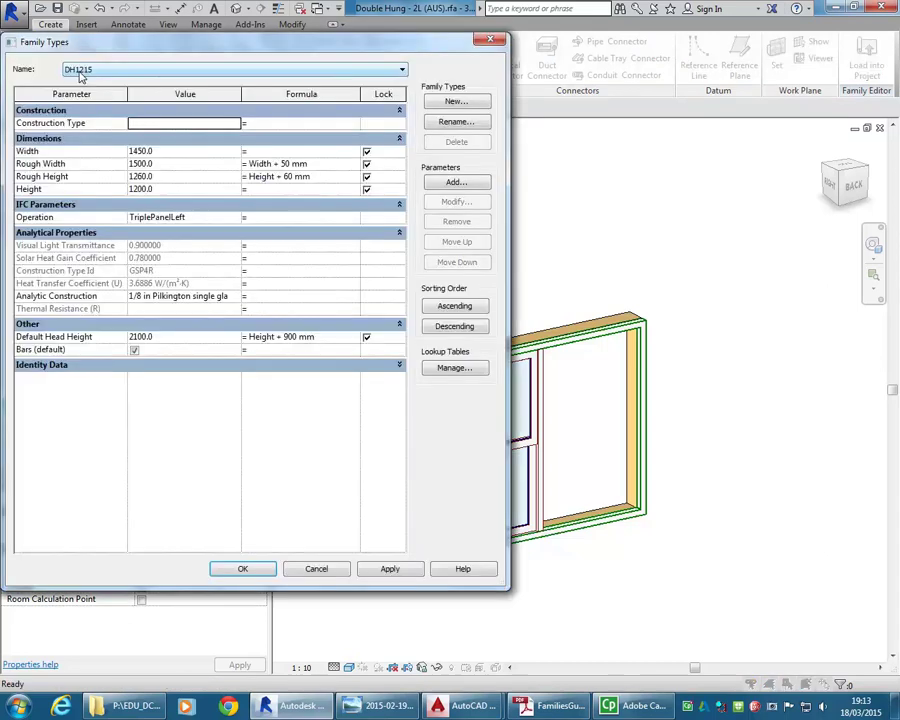
left_click(168, 71)
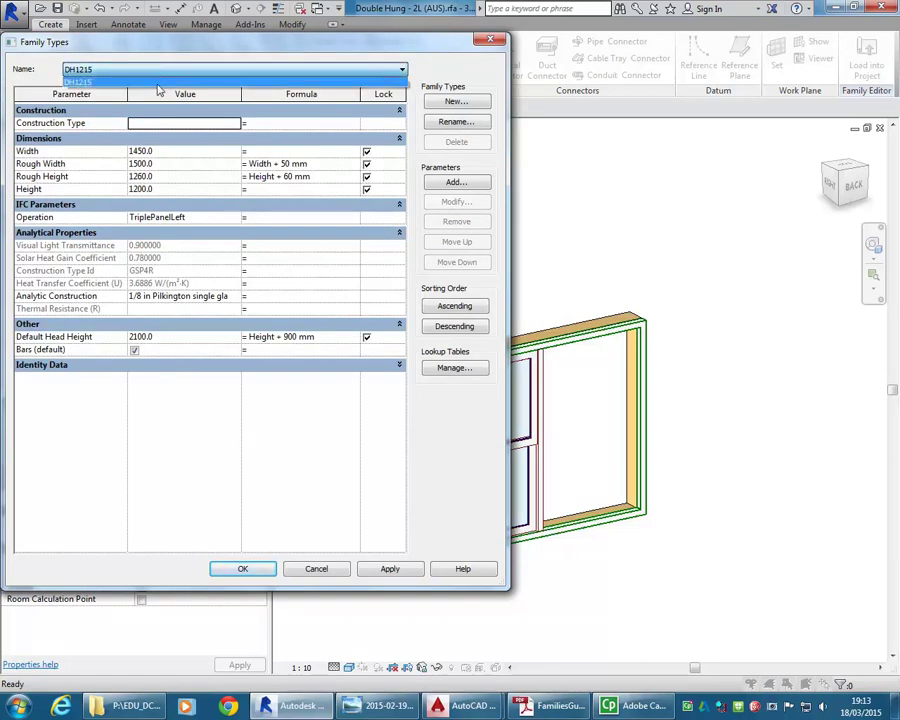
left_click(158, 81)
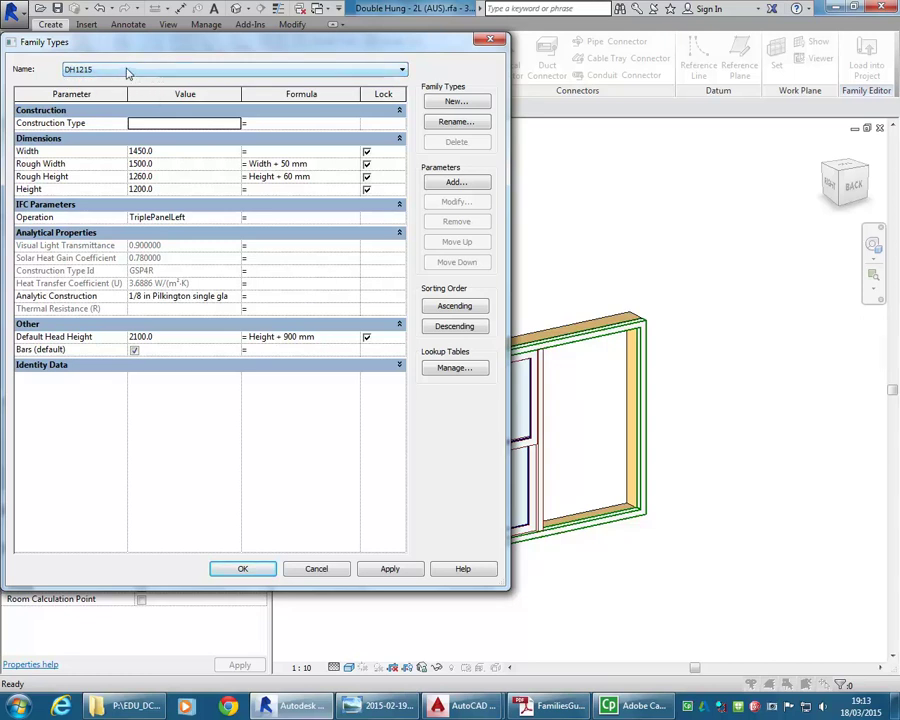
left_click(127, 72)
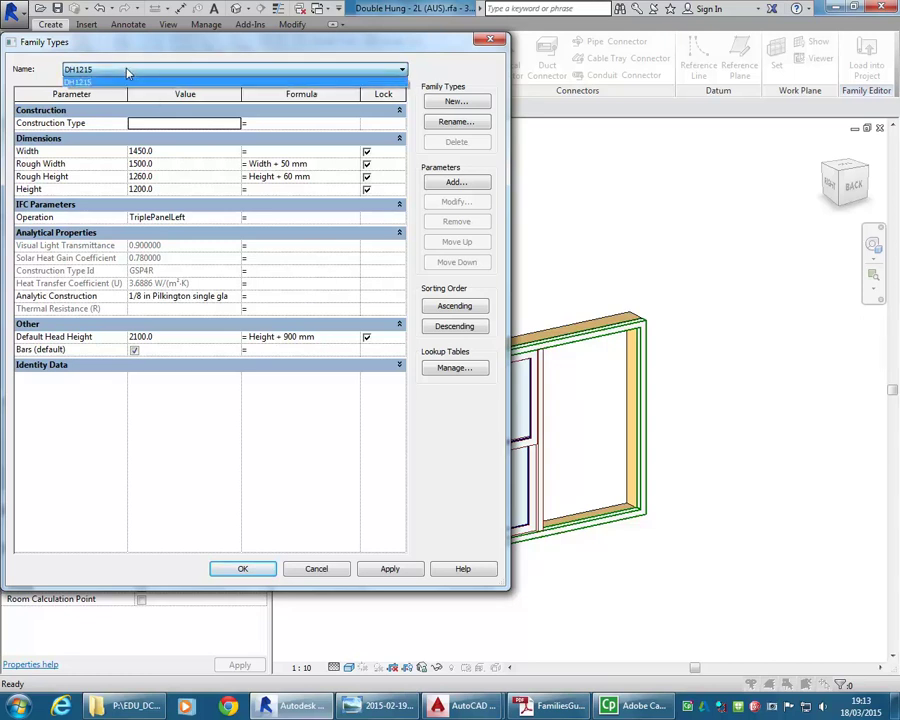
left_click(127, 72)
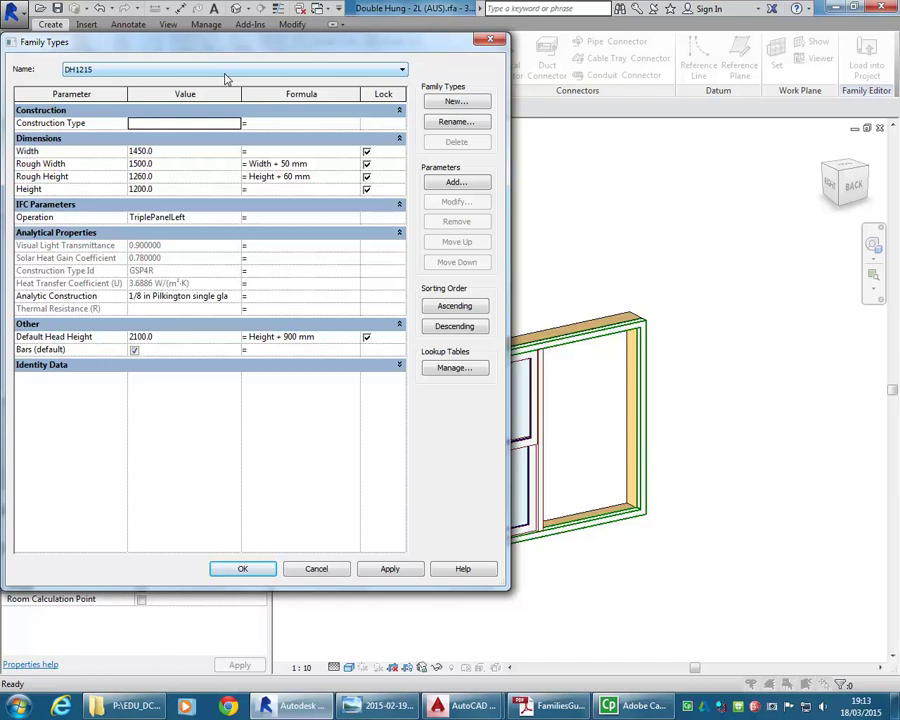
left_click(316, 569)
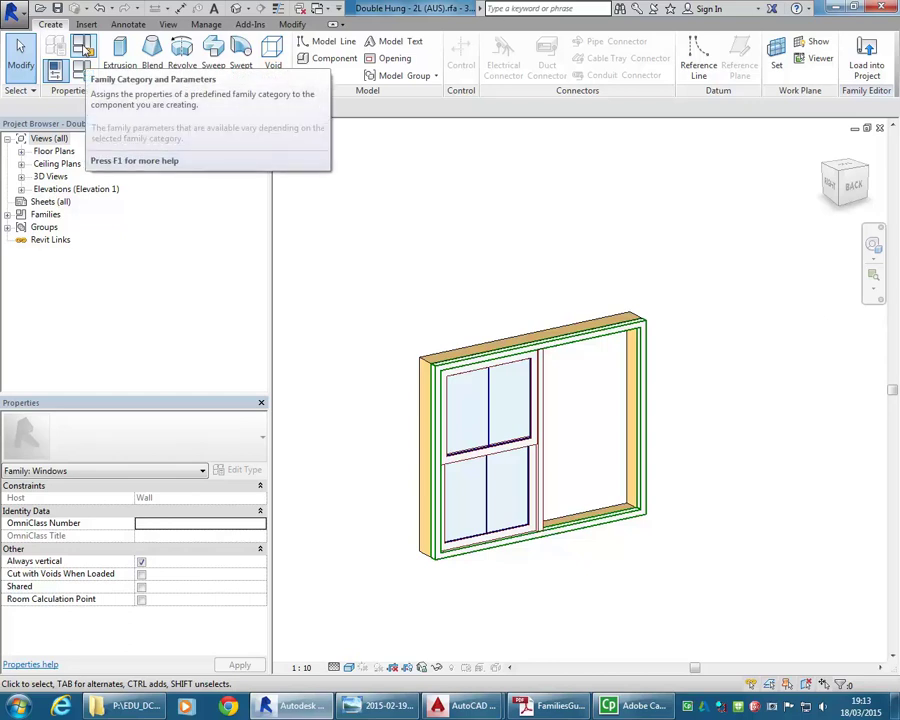
Review the category list and family parameters assigned to the window family, leaving the Windows category as is.
left_click(84, 48)
scroll(549, 473, "down", 2)
left_click_drag(549, 473, 557, 428)
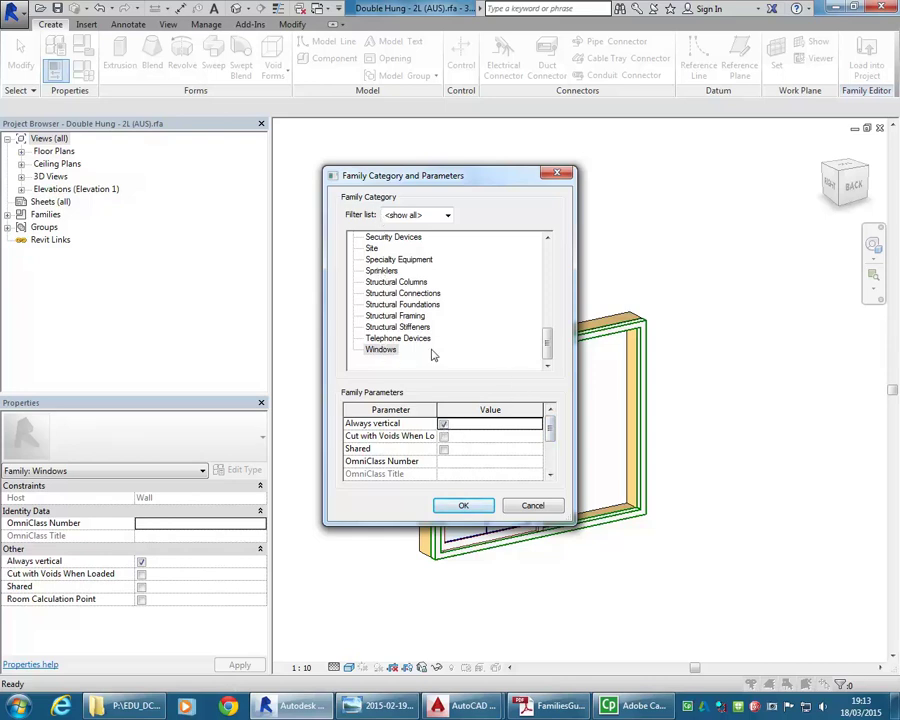
mouse_move(548, 341)
left_mouse_down()
mouse_move(550, 238)
mouse_move(548, 361)
mouse_move(561, 263)
mouse_move(547, 277)
mouse_move(547, 346)
left_mouse_up()
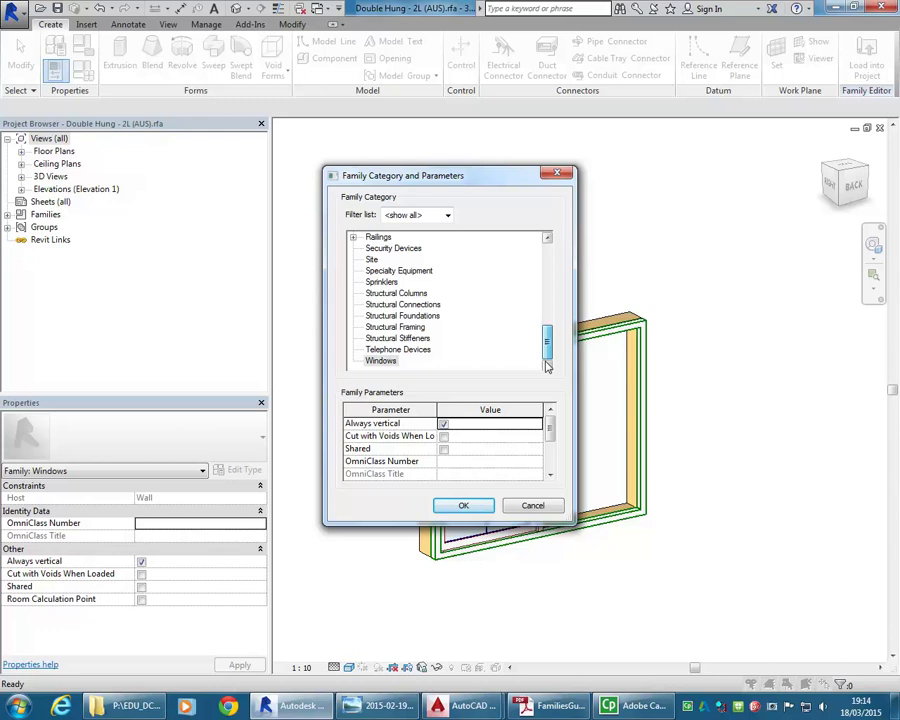
left_click_drag(547, 366, 546, 252)
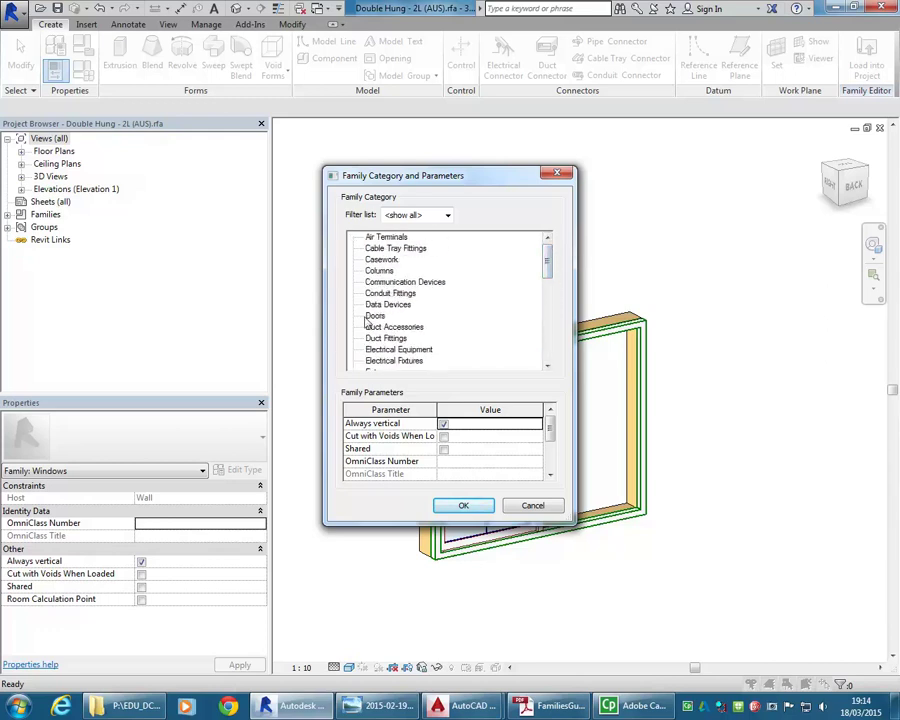
left_click(533, 507)
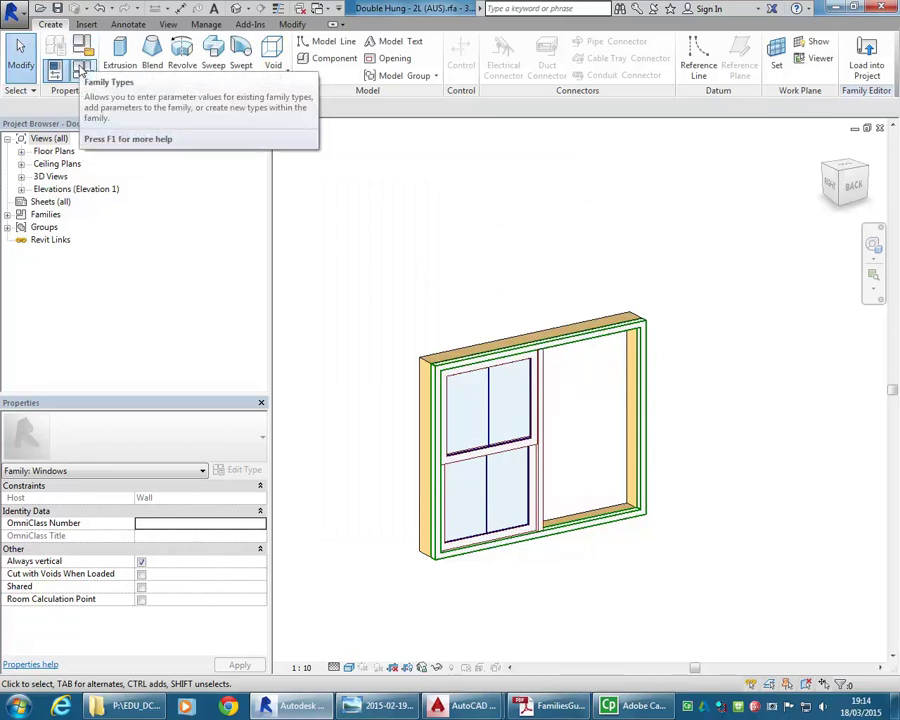
Open the Width value of family type DH1215 for editing, with the Family Types dialog shrunk to uncover the model.
left_click(79, 70)
left_click_drag(505, 588, 392, 506)
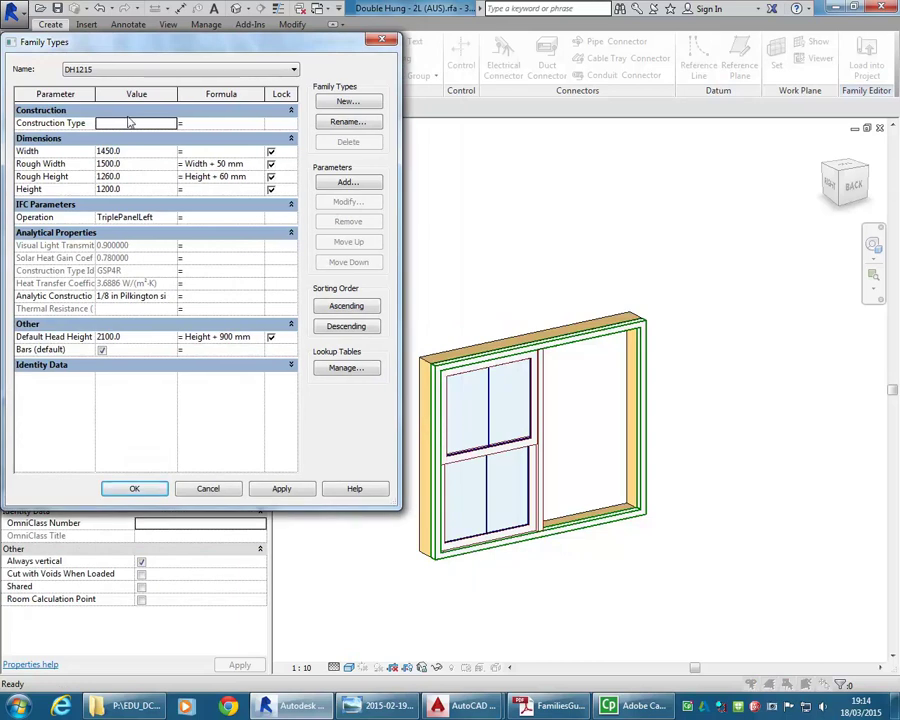
left_click(130, 149)
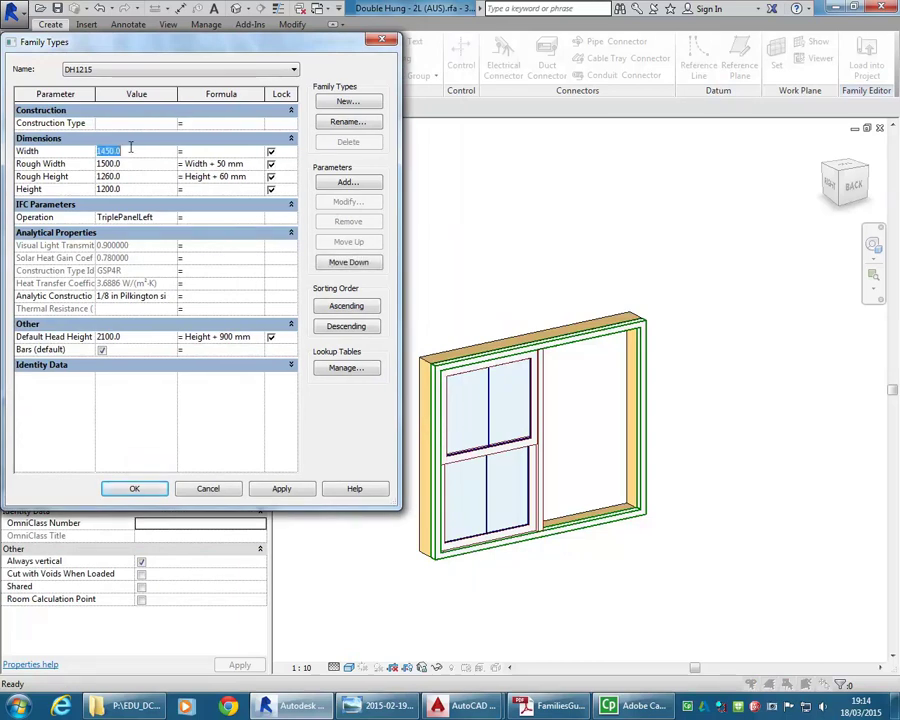
Switch to the facade photo and examine the sill and the brick courses below the large window.
key("alt+Tab")
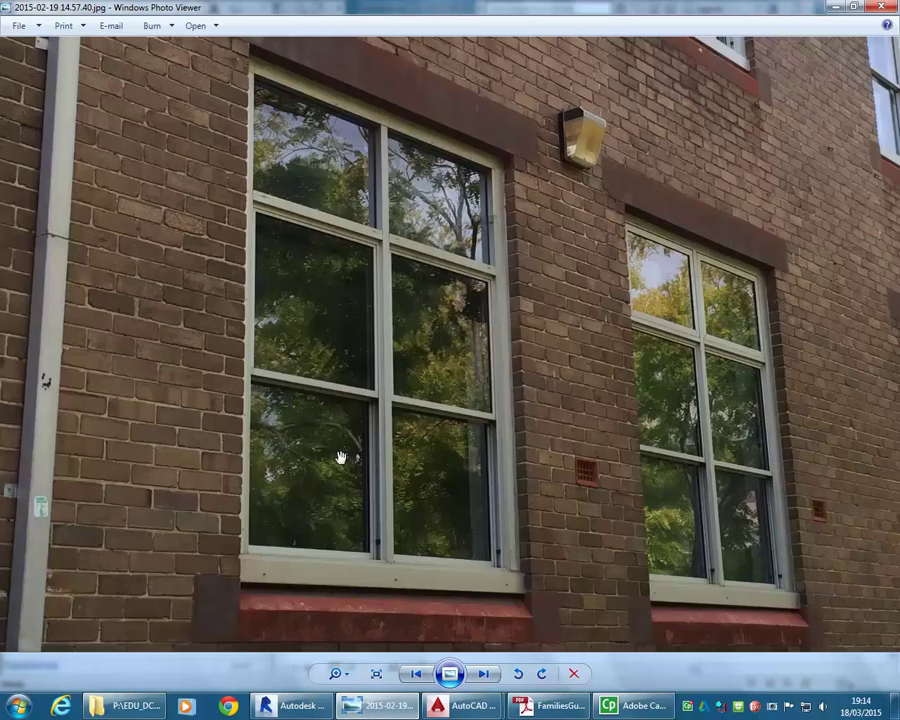
left_click_drag(333, 511, 330, 386)
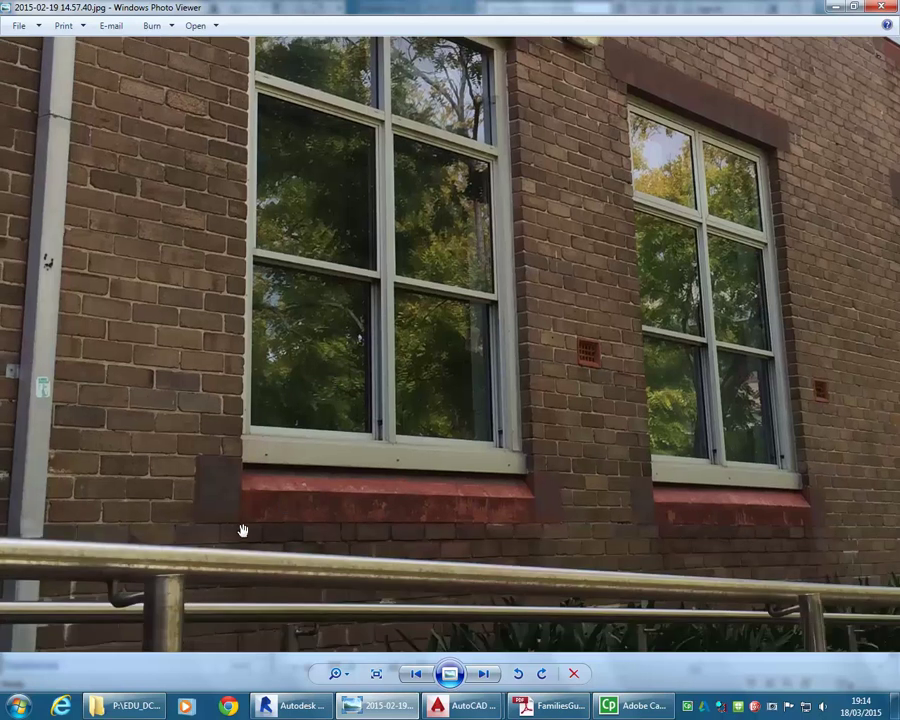
left_click_drag(266, 543, 283, 466)
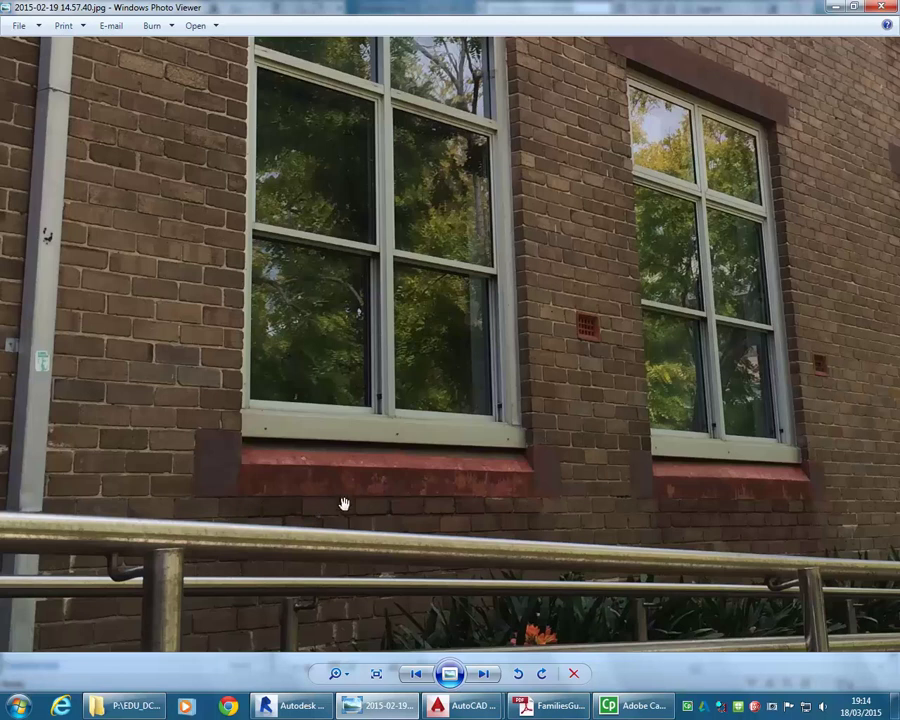
Open Calculator and multiply 9 by 240 to work out the window width, keeping it clear of the photographed window.
left_click(18, 706)
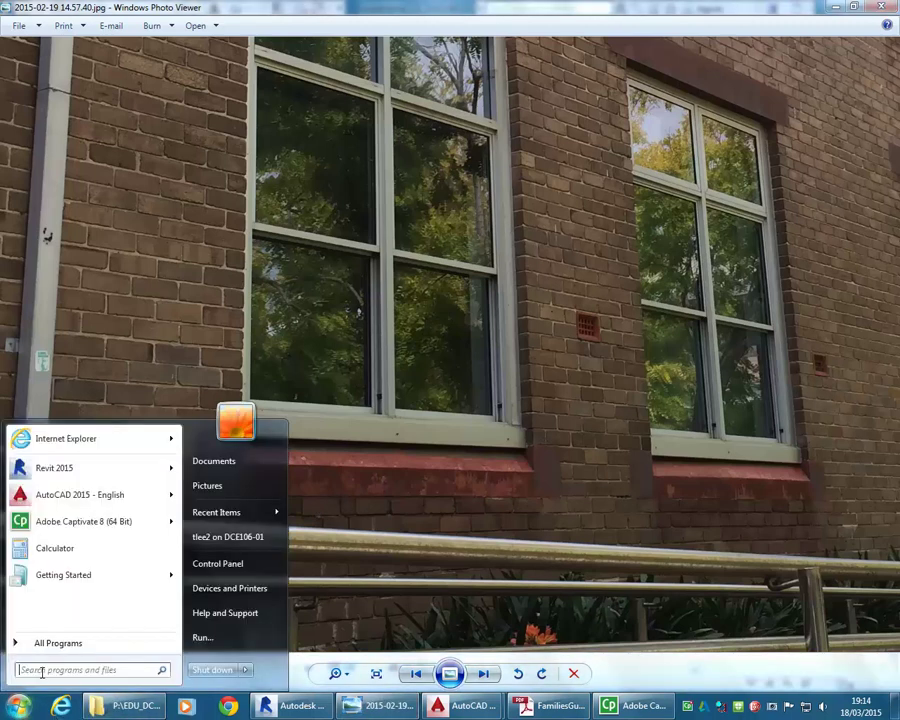
type("cal")
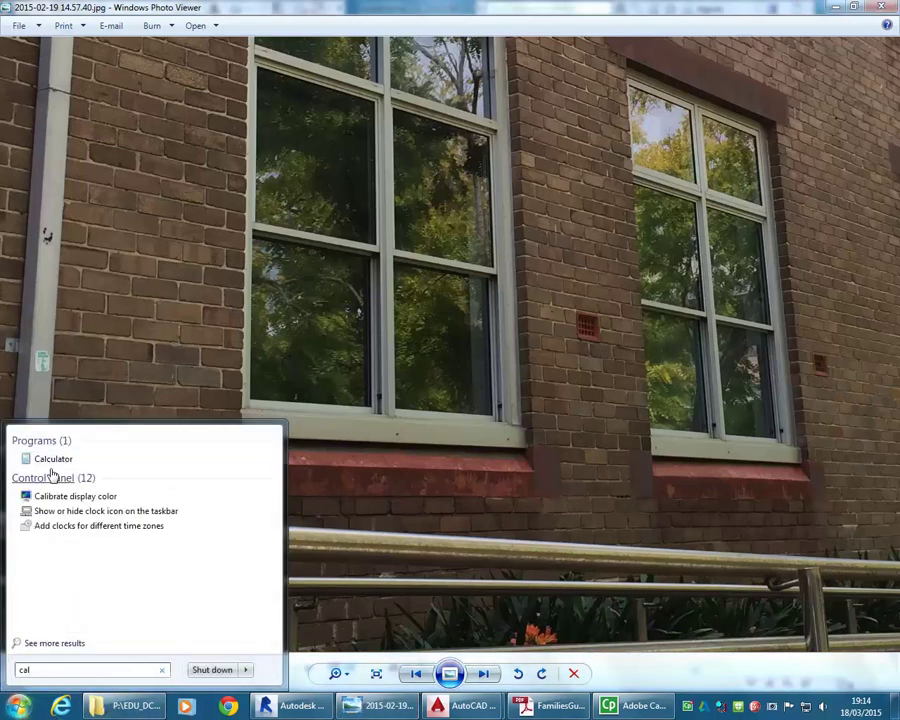
left_click(50, 460)
left_click(258, 286)
left_click(286, 308)
left_click(231, 332)
left_click(203, 308)
left_click(217, 353)
left_click(313, 341)
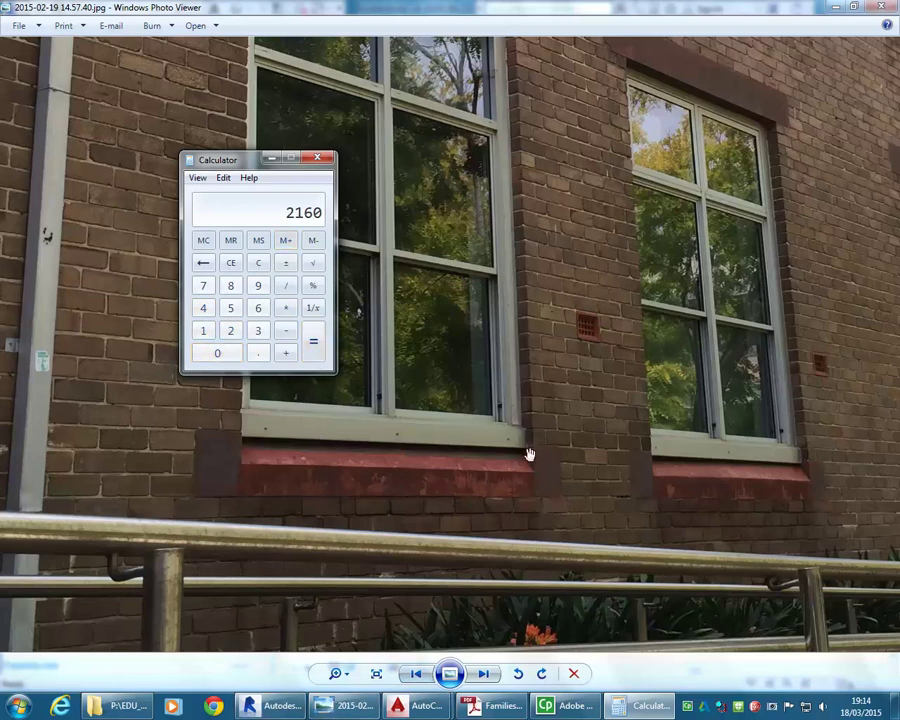
left_click_drag(236, 164, 101, 174)
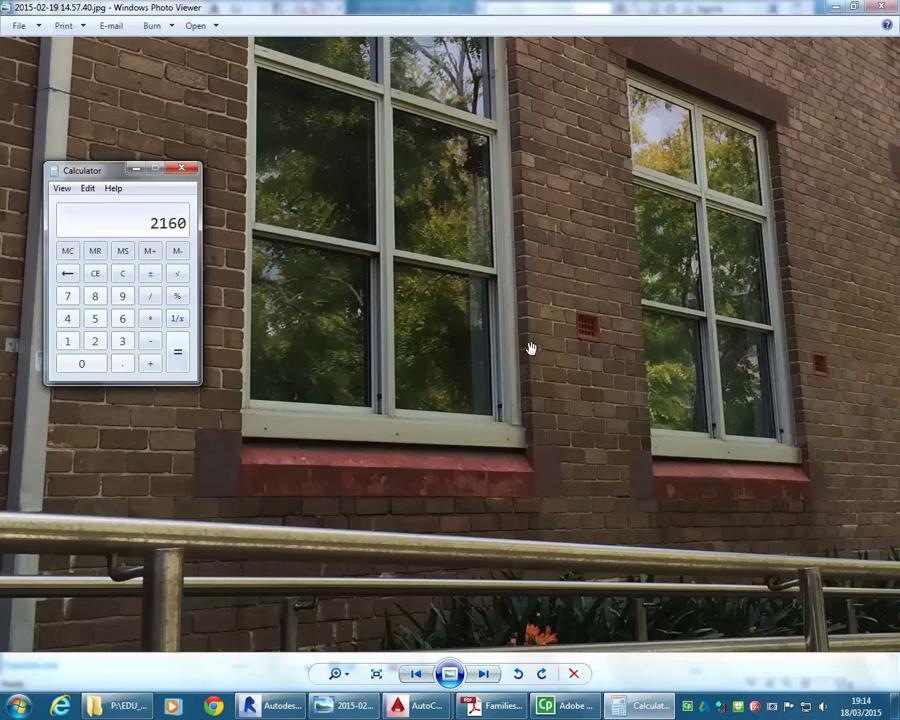
Switch back to Revit and set the Width of family type DH1215 to 2160, applying it to the model.
left_click(272, 706)
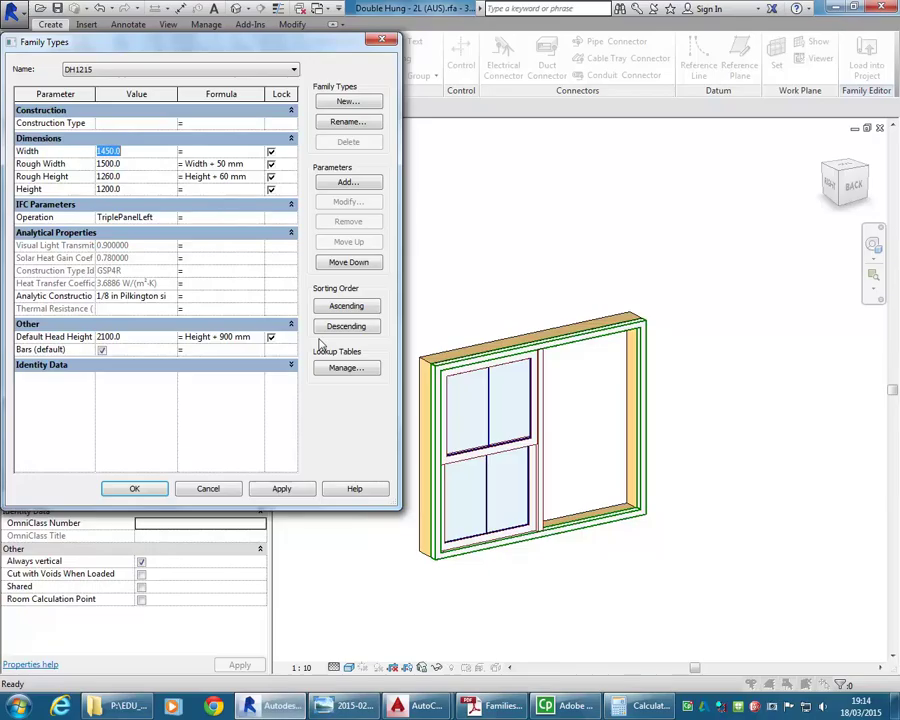
type("2160")
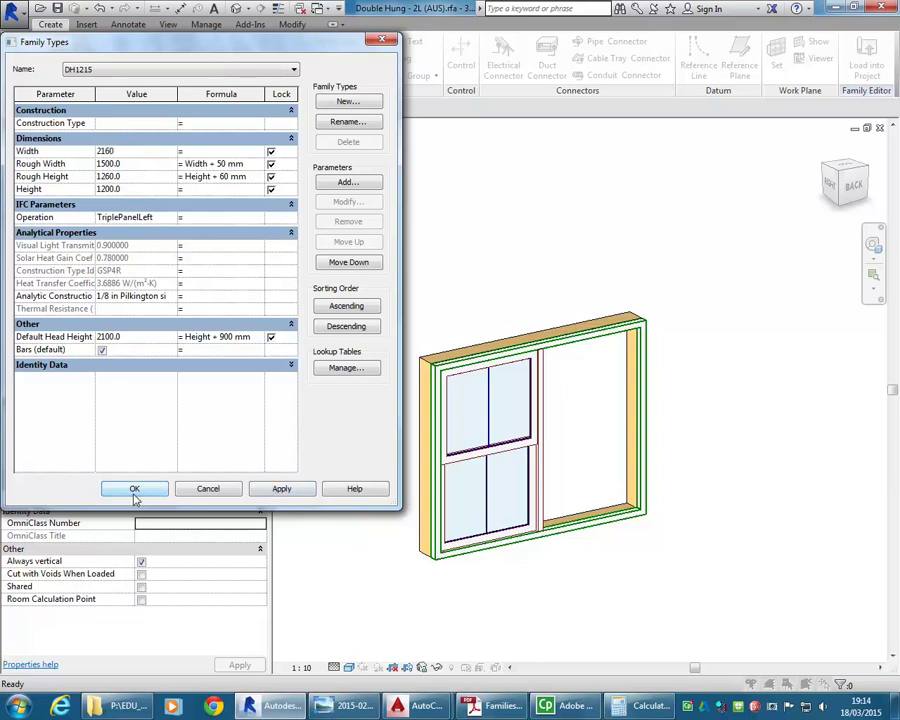
left_click(117, 150)
left_click(284, 490)
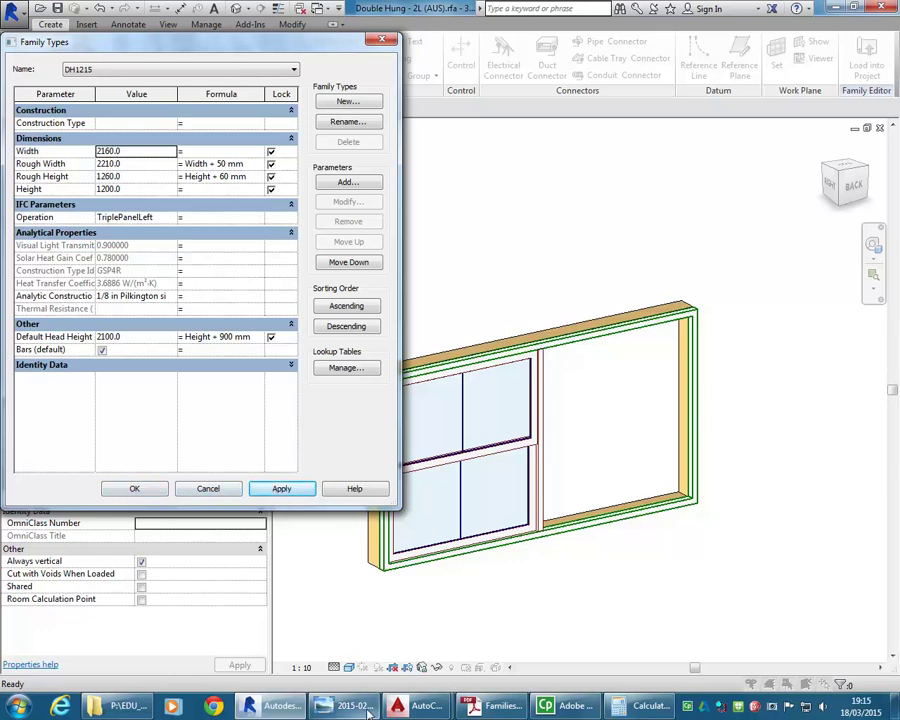
Switch to the facade photo and examine the full height of the large window against the adjacent brick courses.
left_click(651, 710)
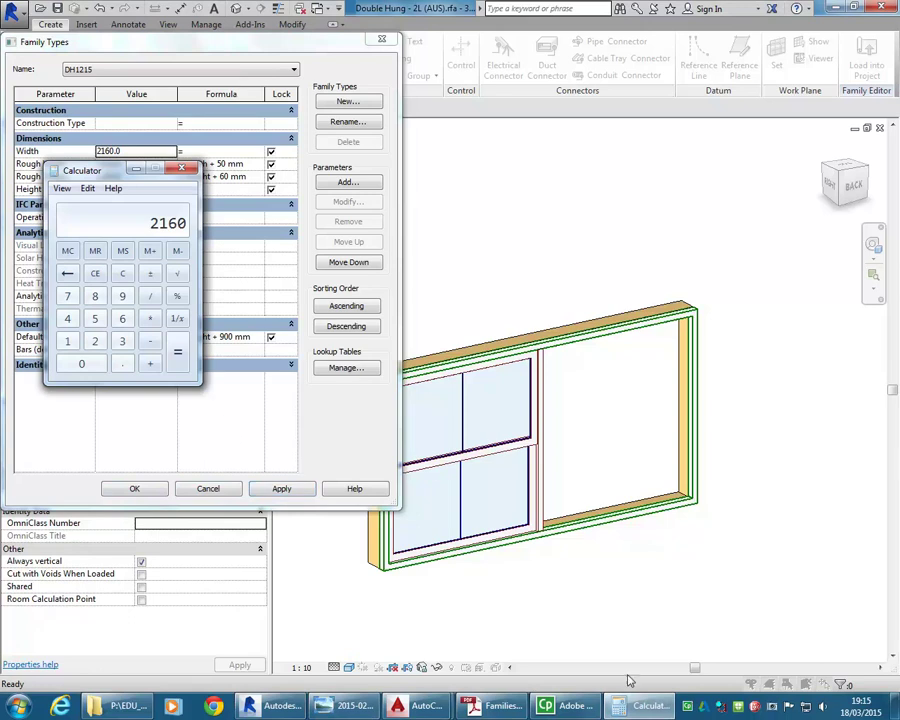
left_click(283, 706)
left_click(322, 706)
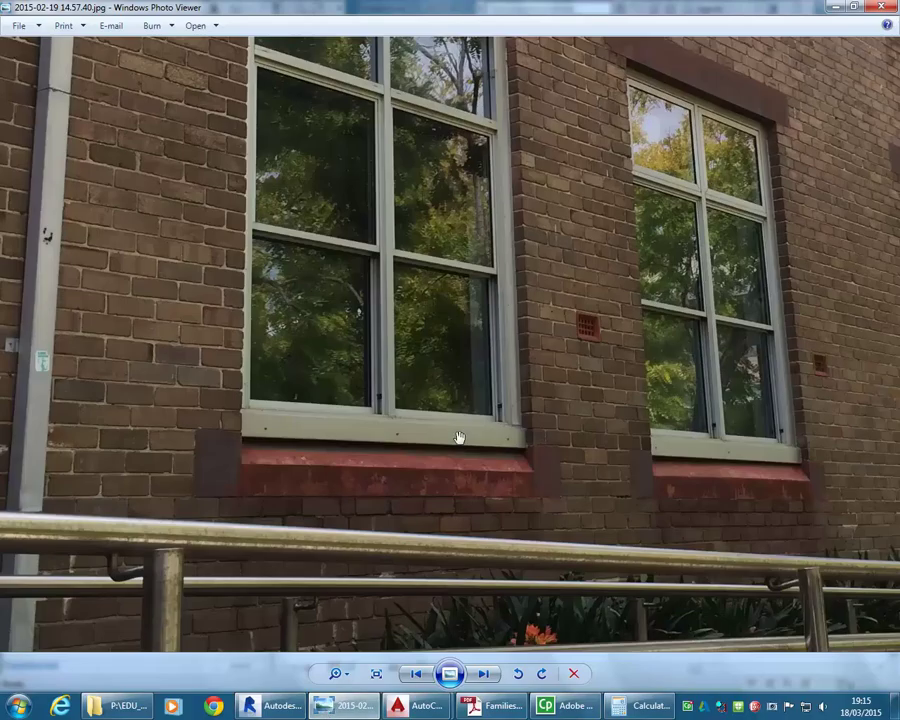
scroll(410, 356, "up", 3)
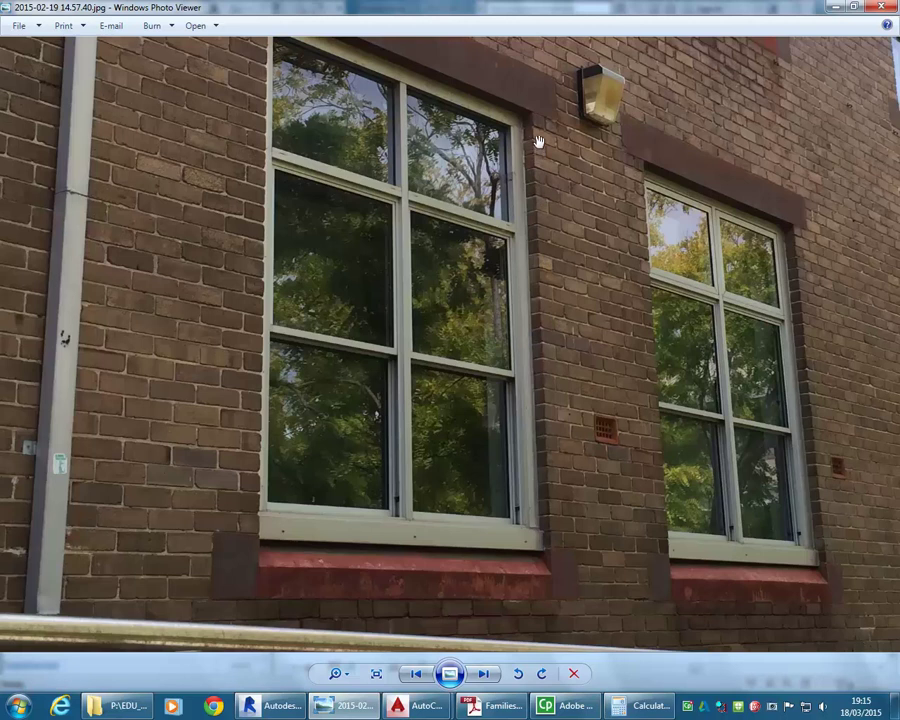
Switch to Calculator and multiply 29 by 86 to work out the window height.
left_click(648, 705)
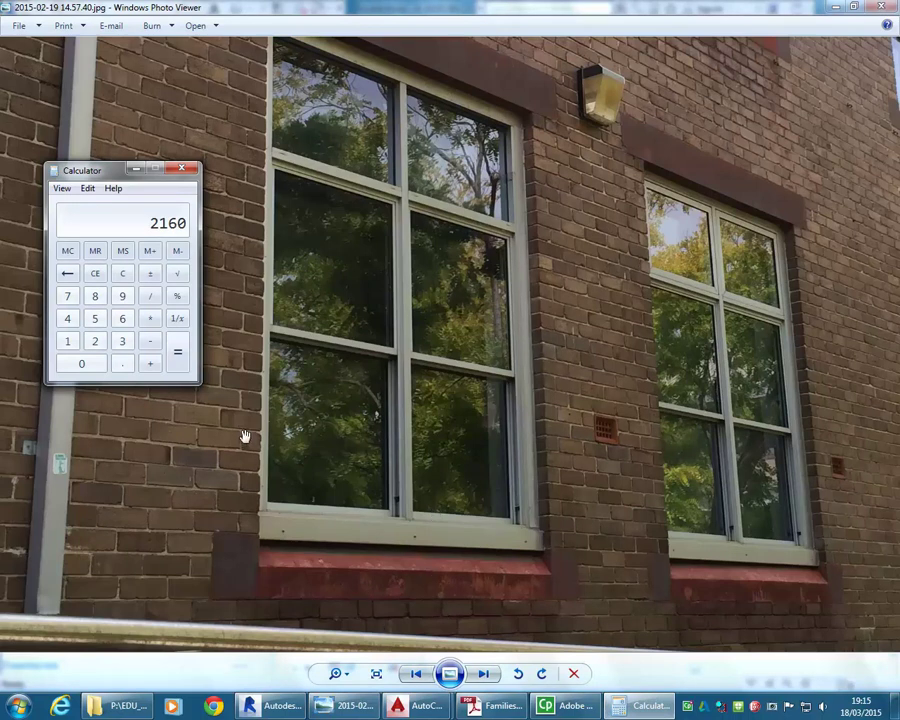
left_click(122, 273)
left_click(93, 341)
left_click(122, 295)
left_click(150, 318)
left_click(95, 296)
left_click(122, 318)
left_click(178, 352)
Switch back to Revit and set the Height of family type DH1215 to 2500, applying it to the model.
key("alt+Tab")
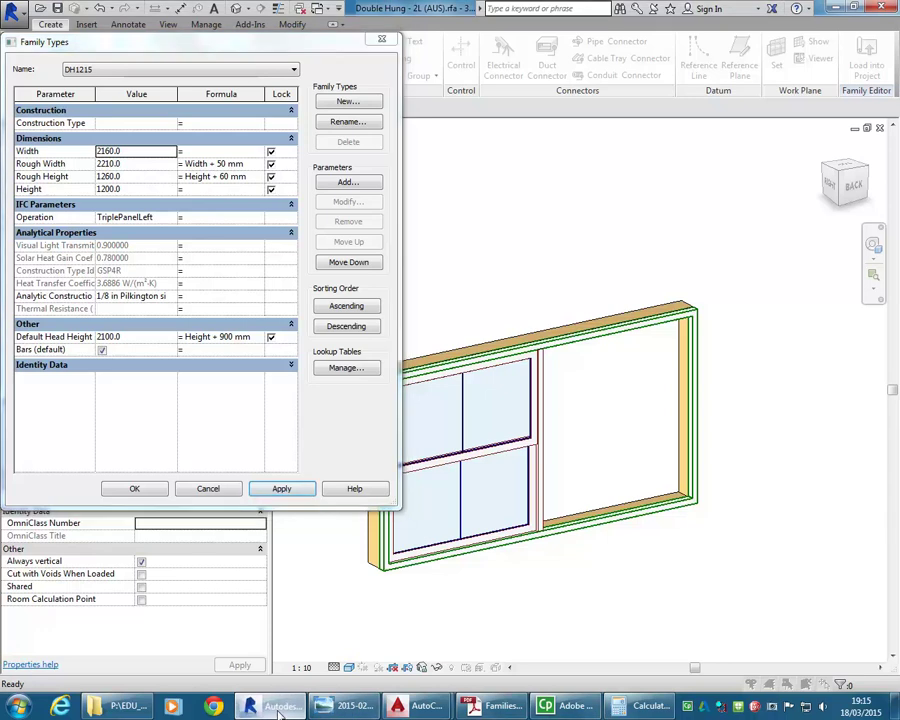
mouse_move(268, 710)
left_click(146, 198)
double_click(143, 152)
double_click(135, 190)
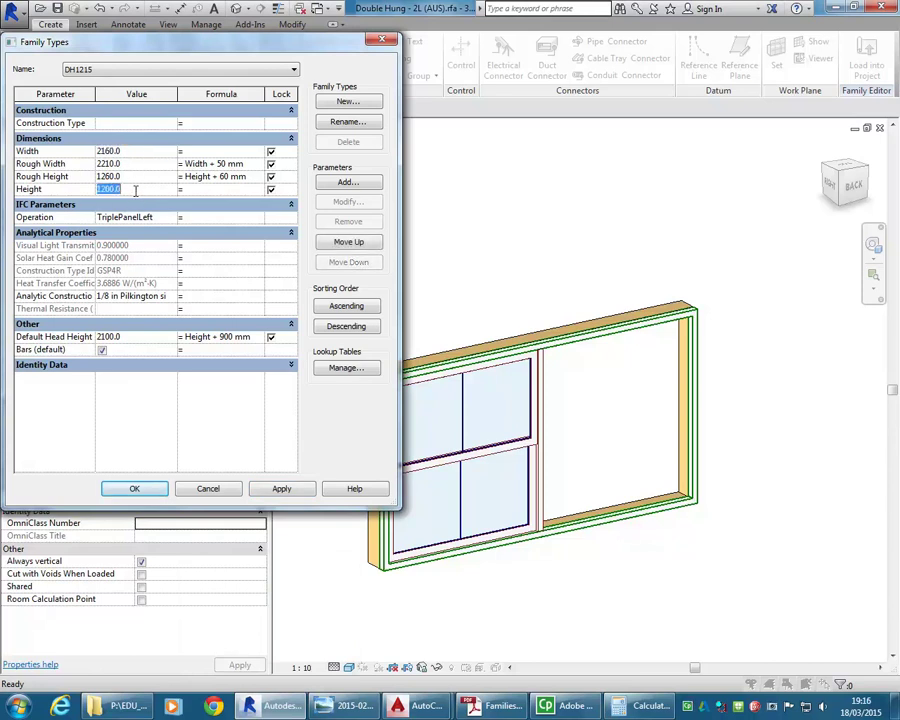
type("250")
left_click(282, 490)
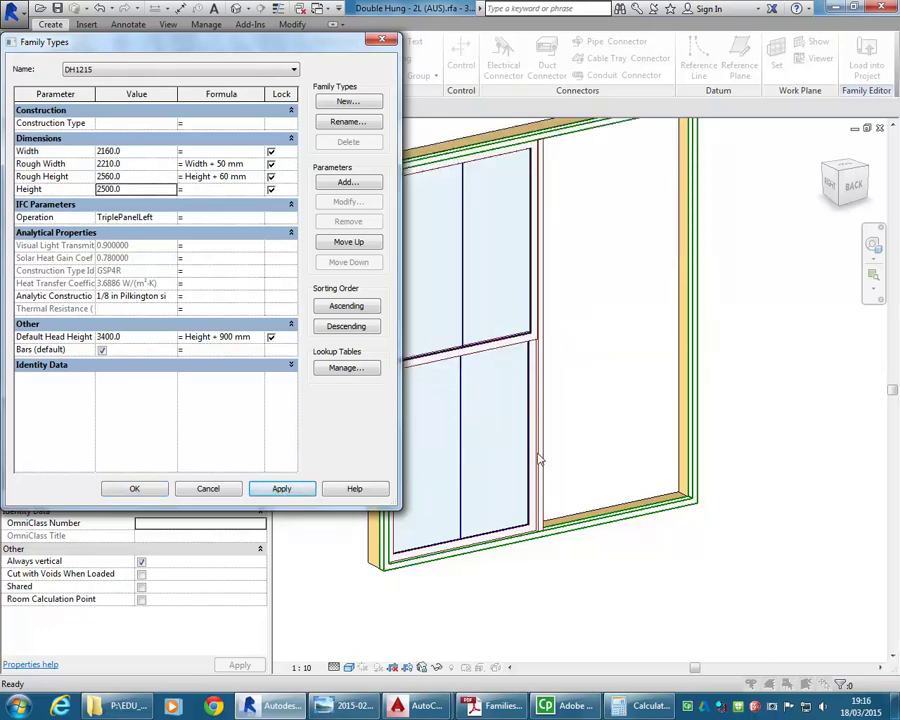
Confirm the family type settings, check the window layout in the facade photo and return to Revit.
left_click(134, 488)
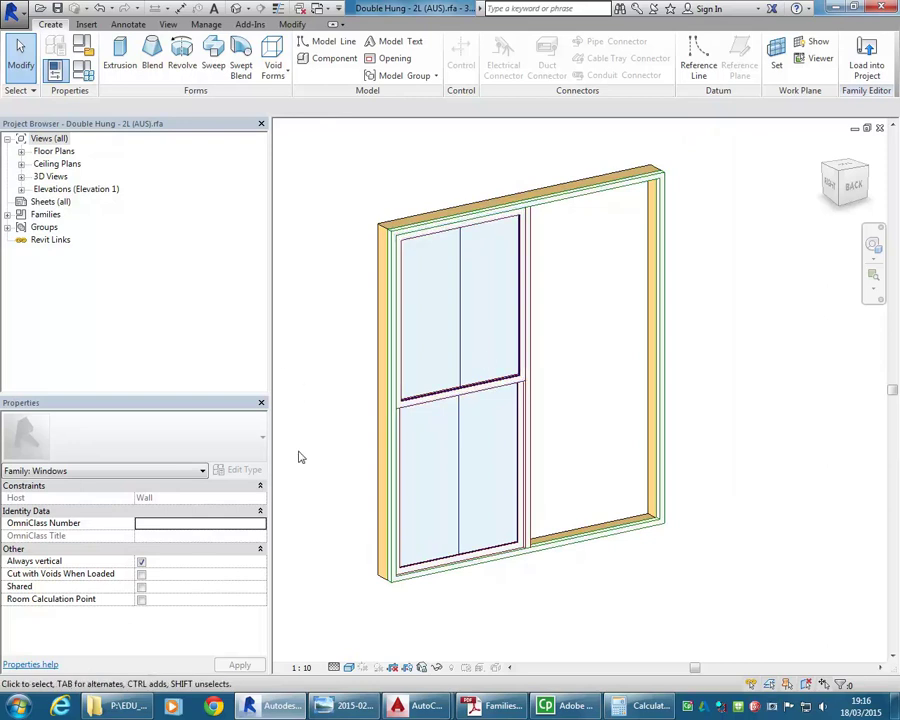
left_click(350, 705)
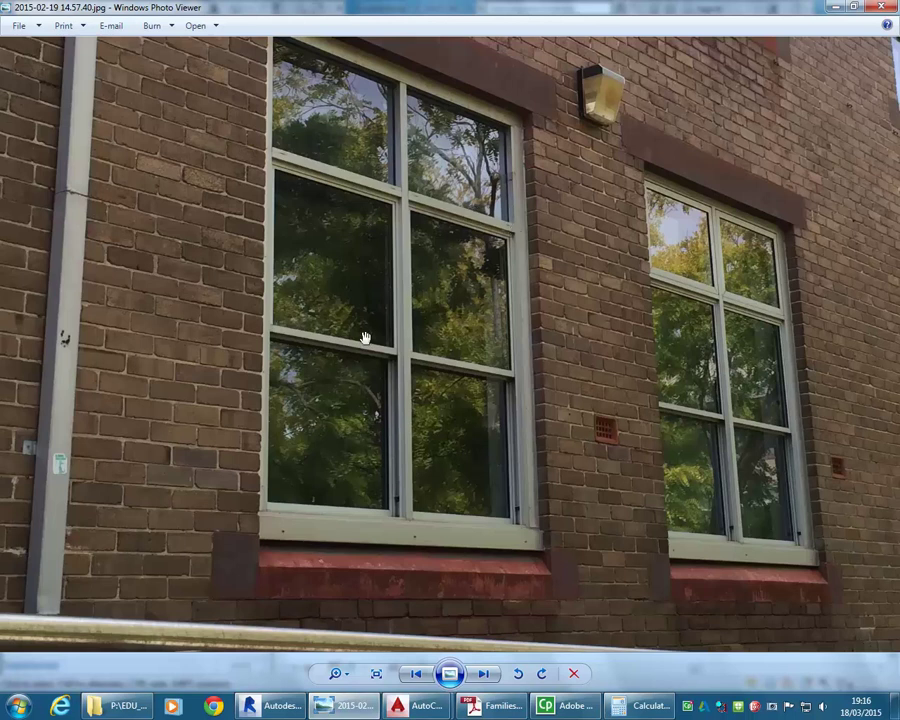
key("alt+Tab")
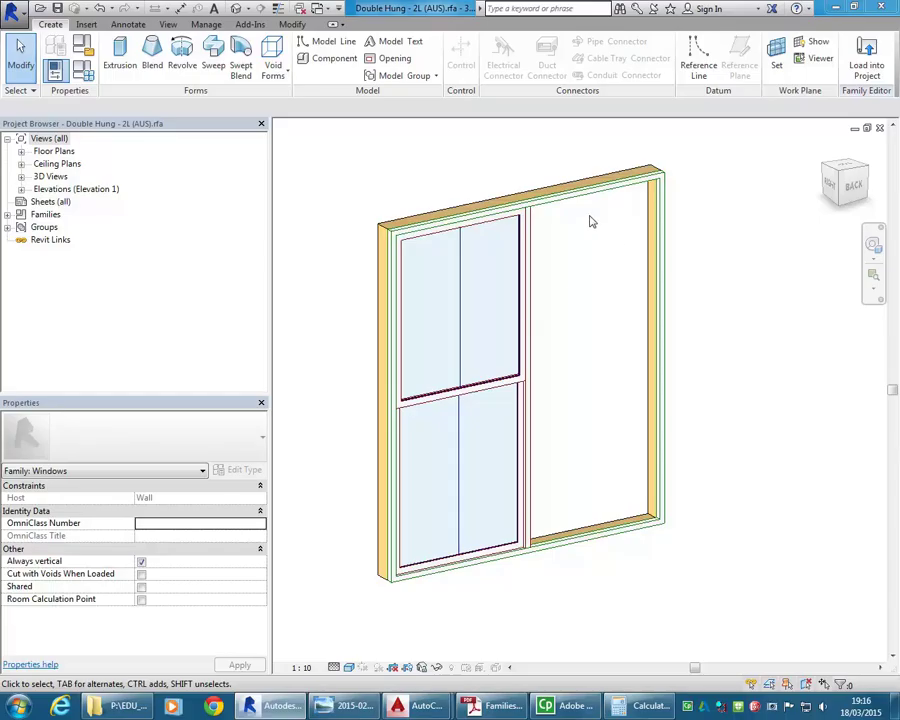
mouse_move(607, 277)
middle_mouse_down()
mouse_move(617, 309)
mouse_move(605, 295)
middle_mouse_up()
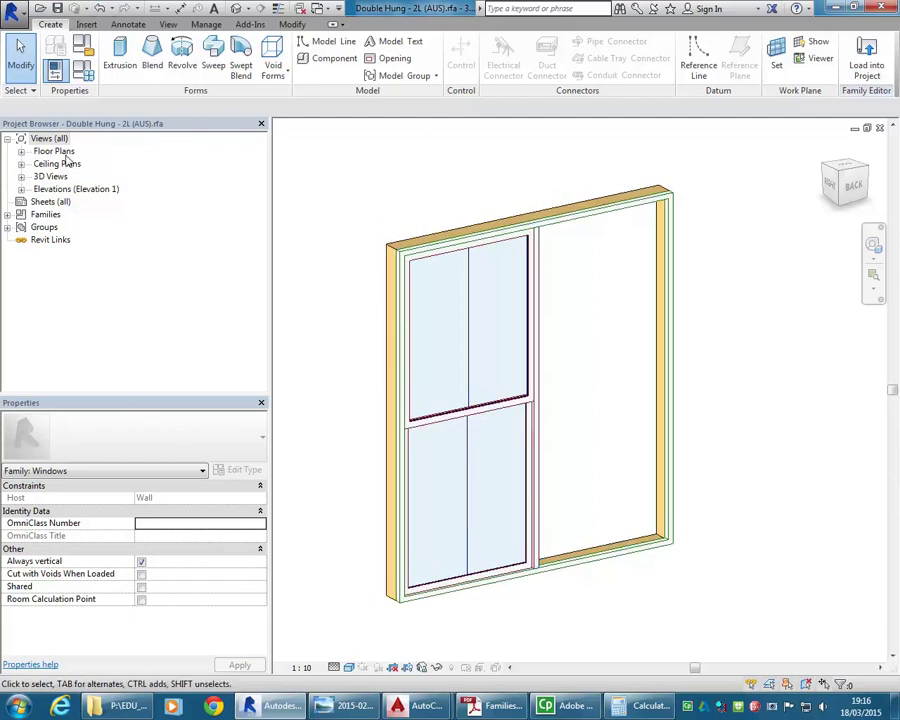
Examine the window, its dimensions and its host wall in the Placement Side and Back elevations.
double_click(55, 189)
double_click(75, 227)
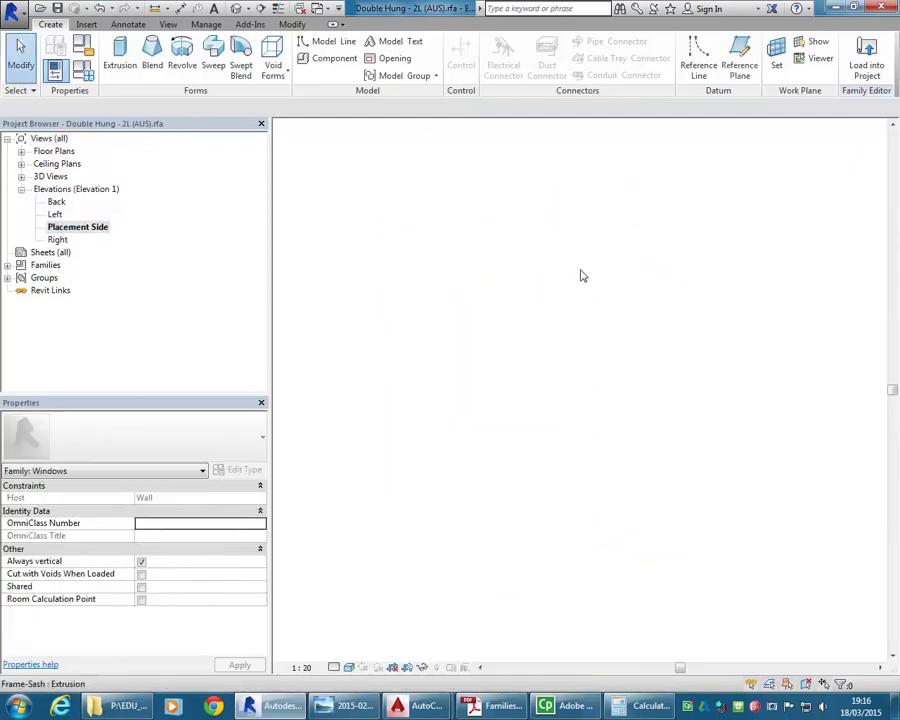
scroll(600, 290, "down", 2)
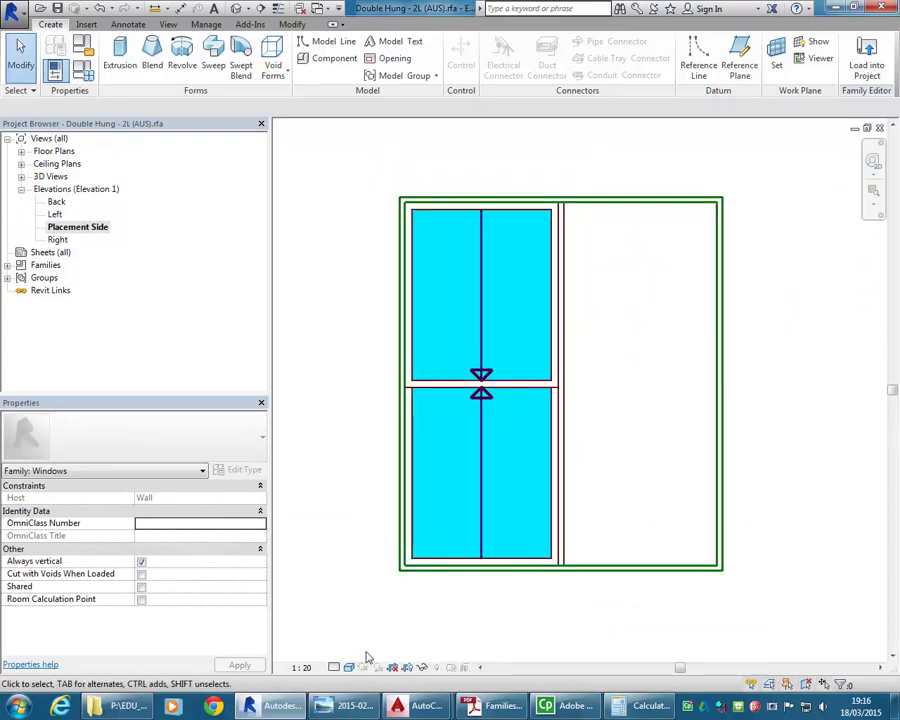
scroll(362, 434, "down", 1)
middle_click_drag(362, 434, 432, 462)
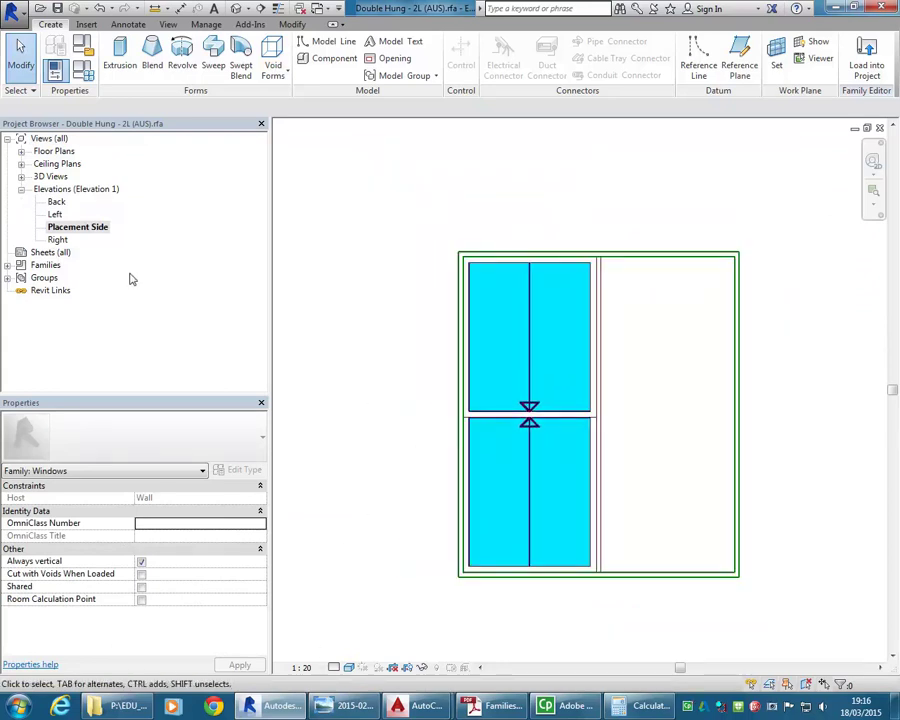
double_click(56, 202)
middle_click_drag(530, 313, 547, 346)
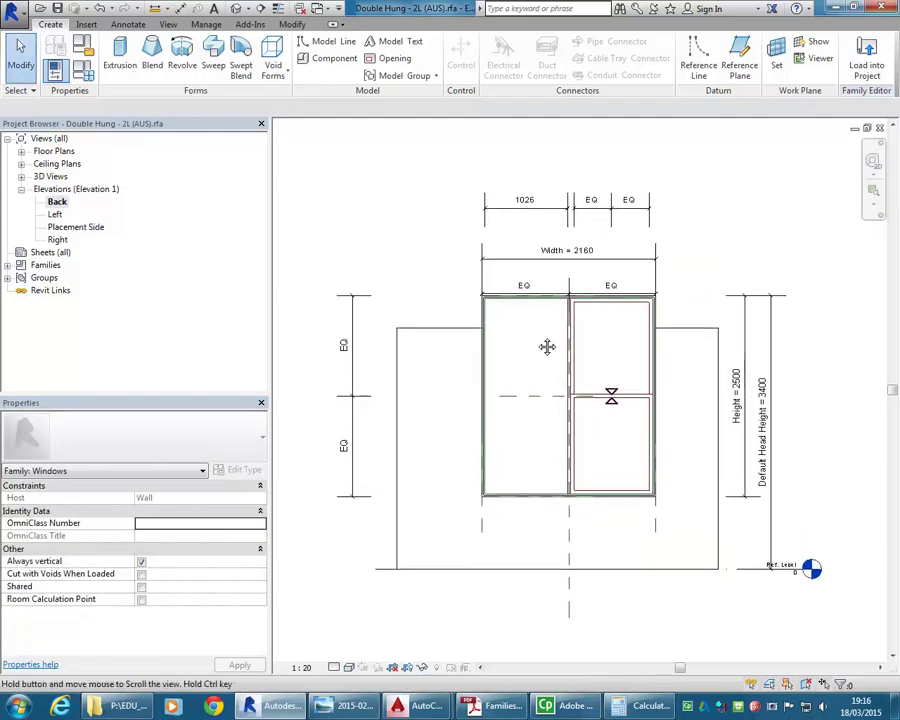
mouse_move(814, 482)
middle_mouse_down()
mouse_move(804, 482)
mouse_move(815, 476)
middle_mouse_up()
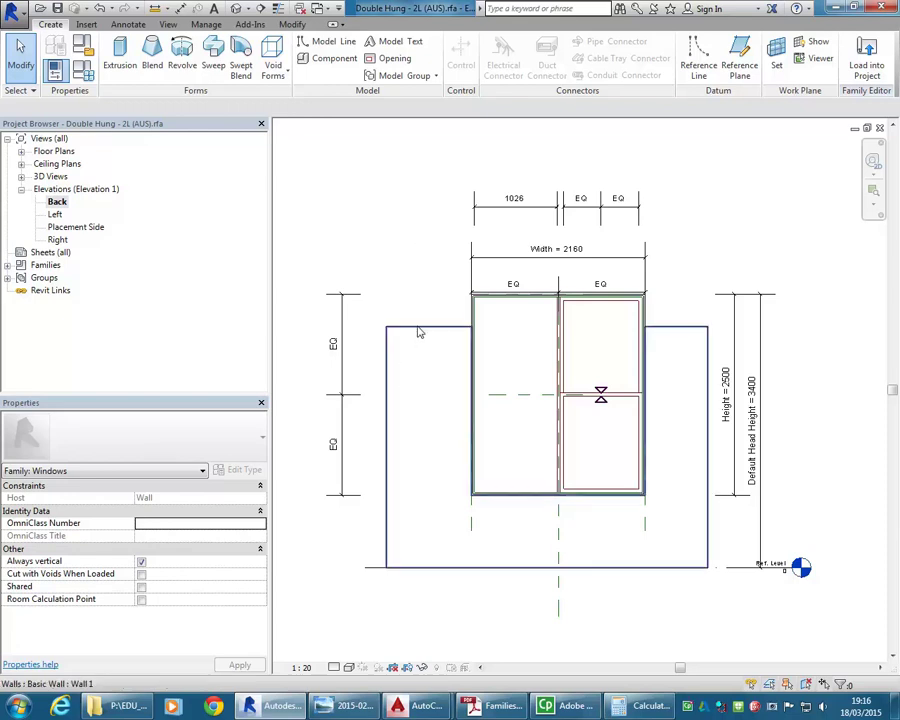
left_click(419, 333)
left_click(405, 252)
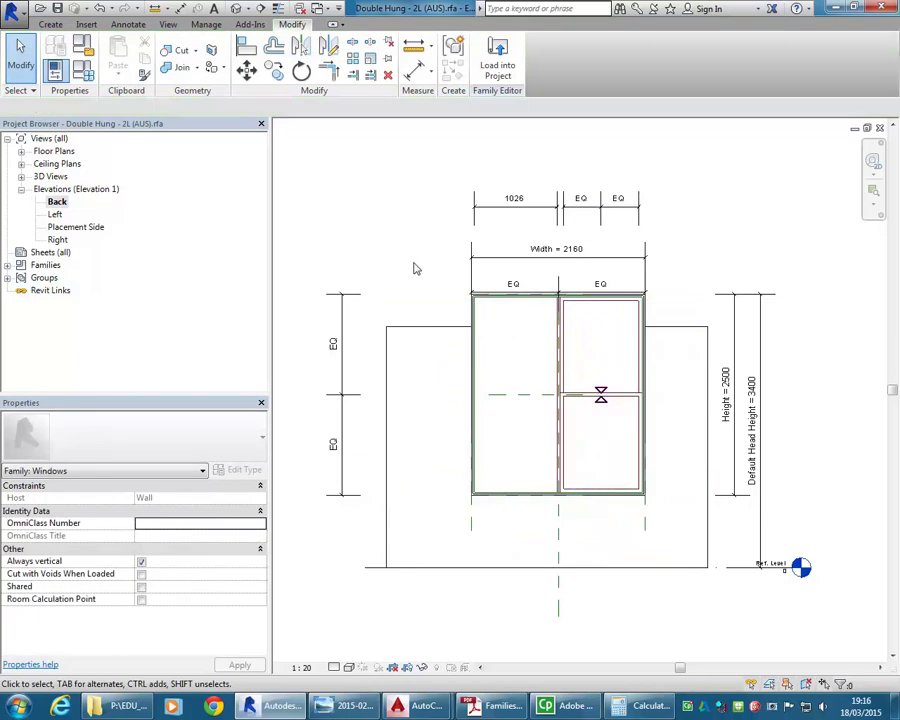
double_click(68, 228)
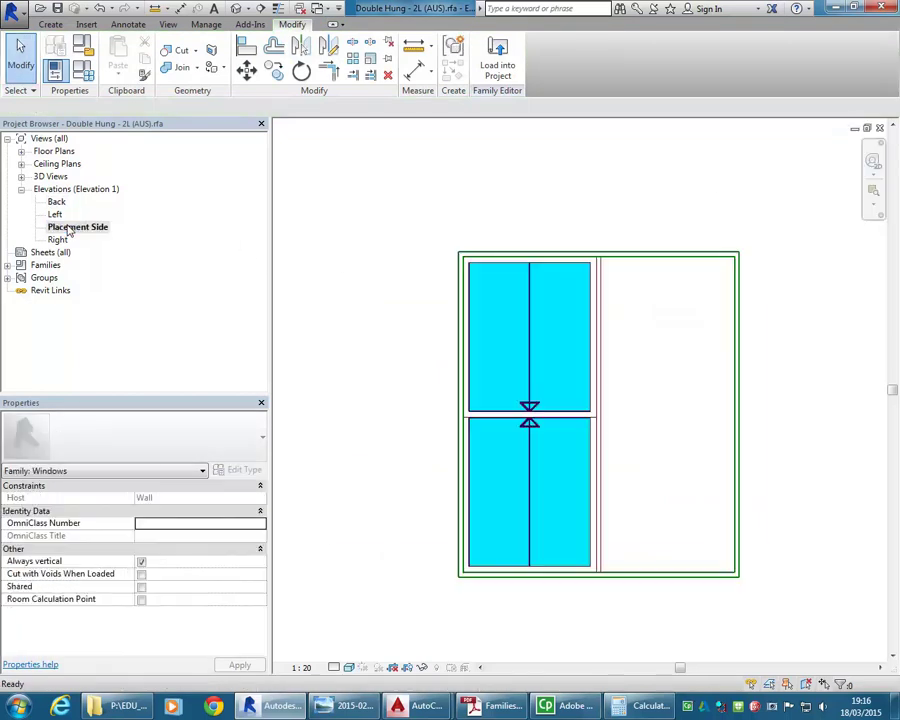
double_click(58, 203)
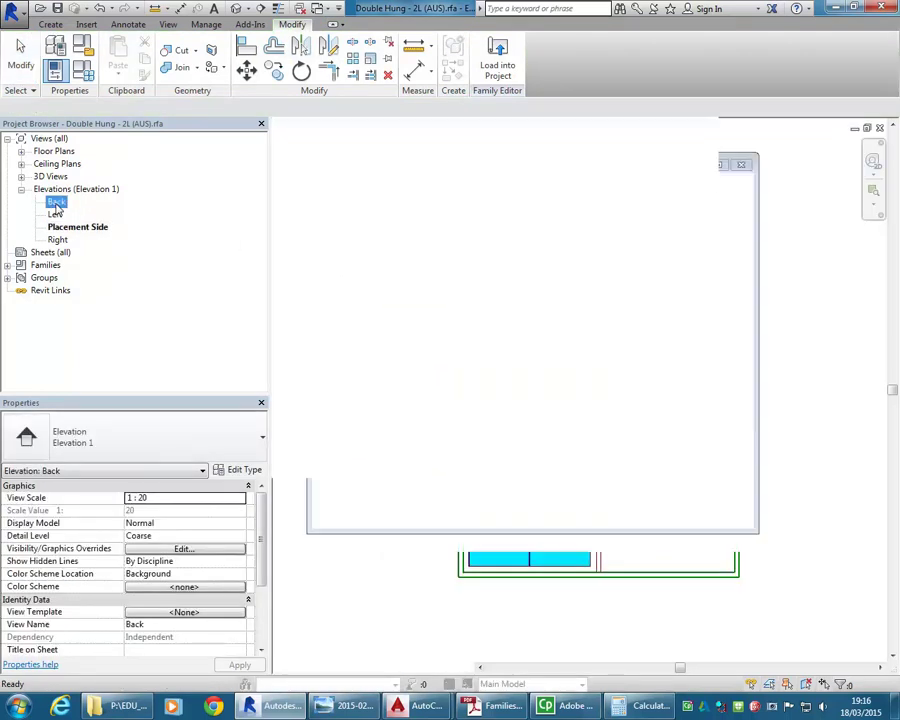
Examine the window in the Ref. Level floor plan and in the Left, Right and Placement Side elevations.
double_click(57, 152)
double_click(67, 164)
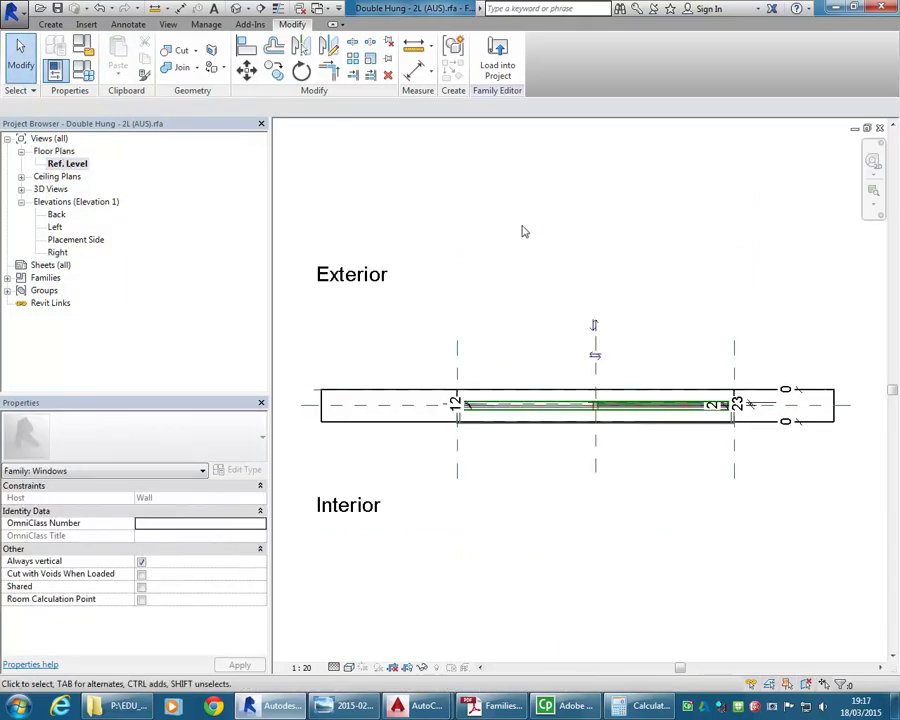
mouse_move(515, 231)
middle_mouse_down()
mouse_move(524, 237)
mouse_move(517, 249)
middle_mouse_up()
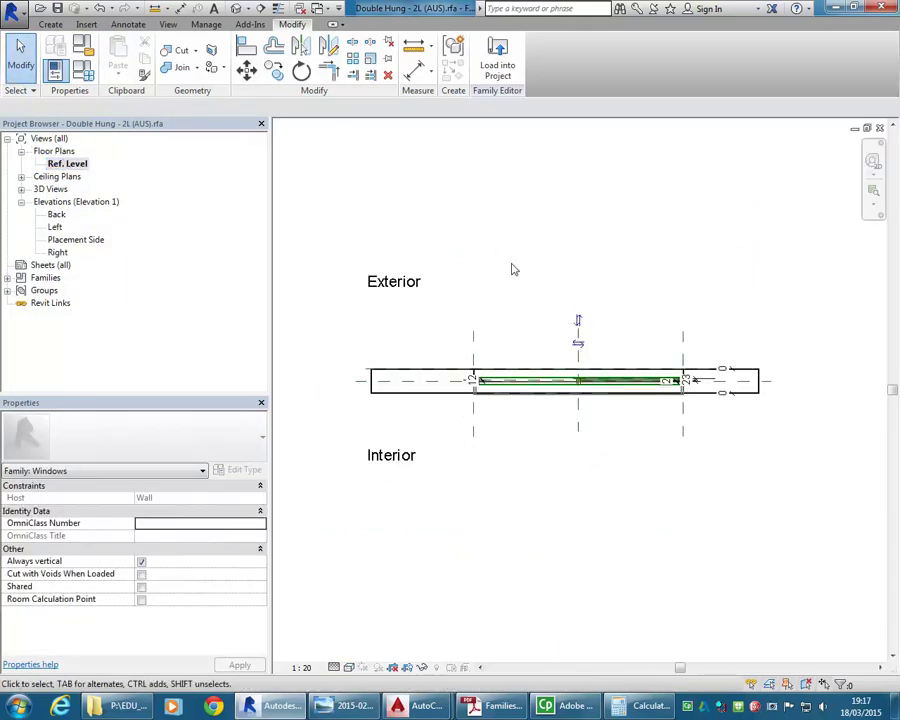
scroll(500, 405, "up", 5)
scroll(496, 405, "down", 5)
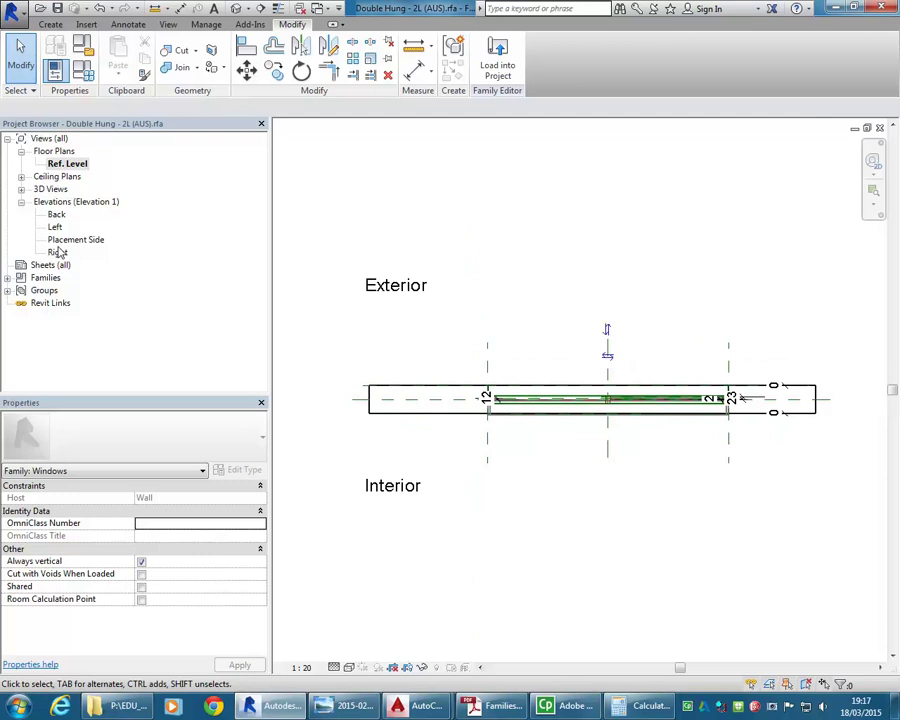
double_click(55, 227)
left_click(57, 252)
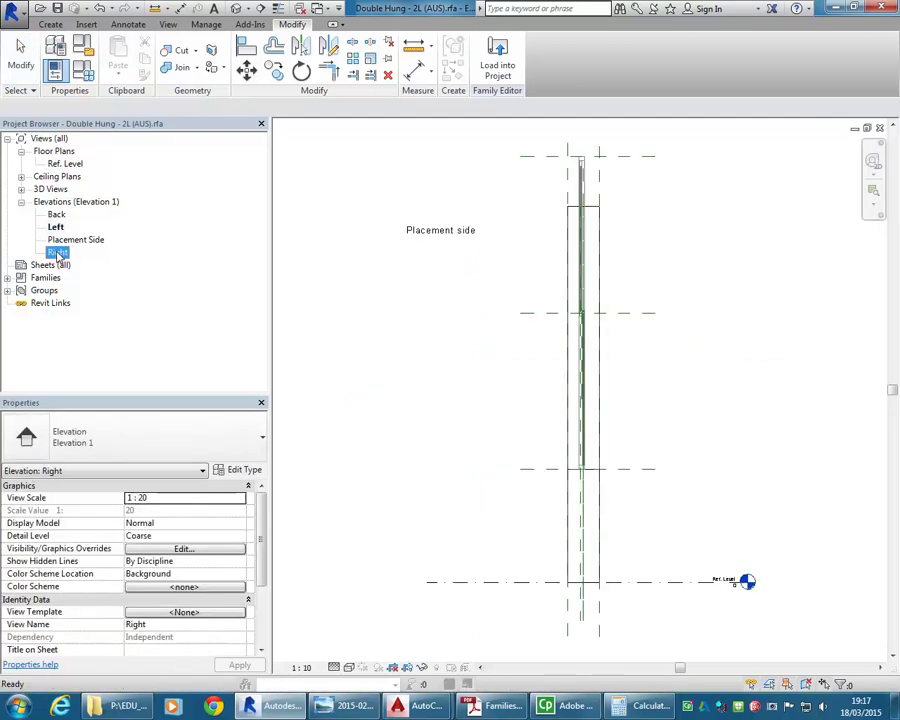
double_click(57, 252)
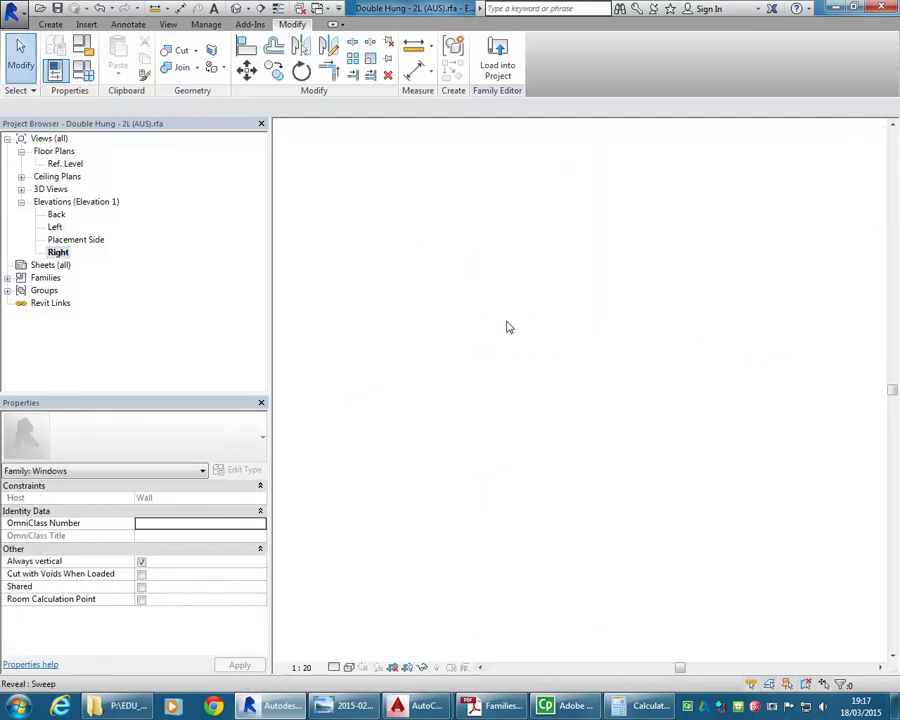
double_click(78, 240)
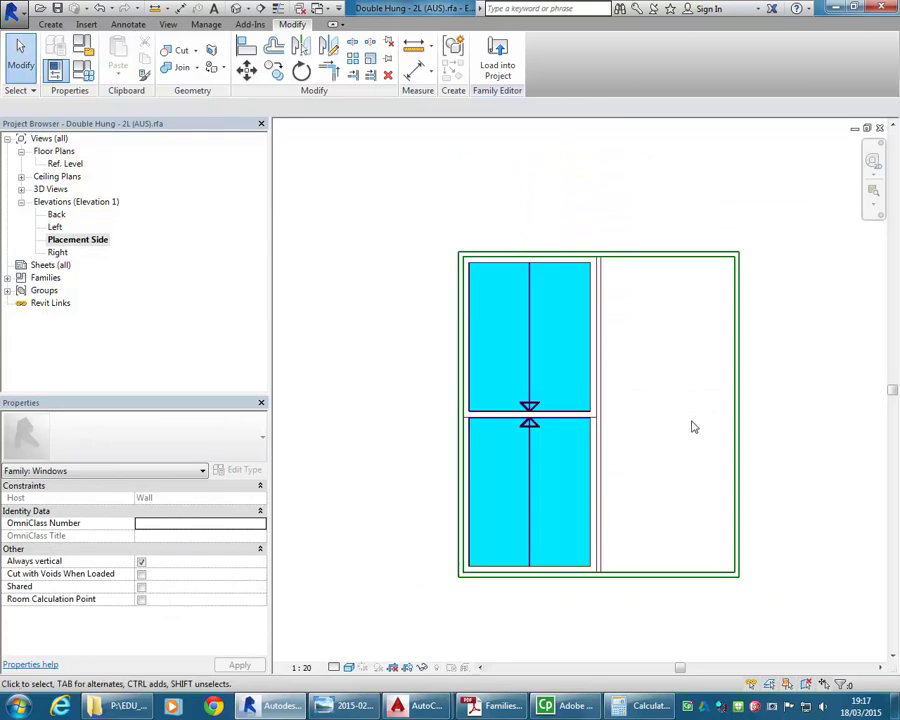
In the Back elevation, set the host wall's Unconnected Height to 7000.
double_click(55, 215)
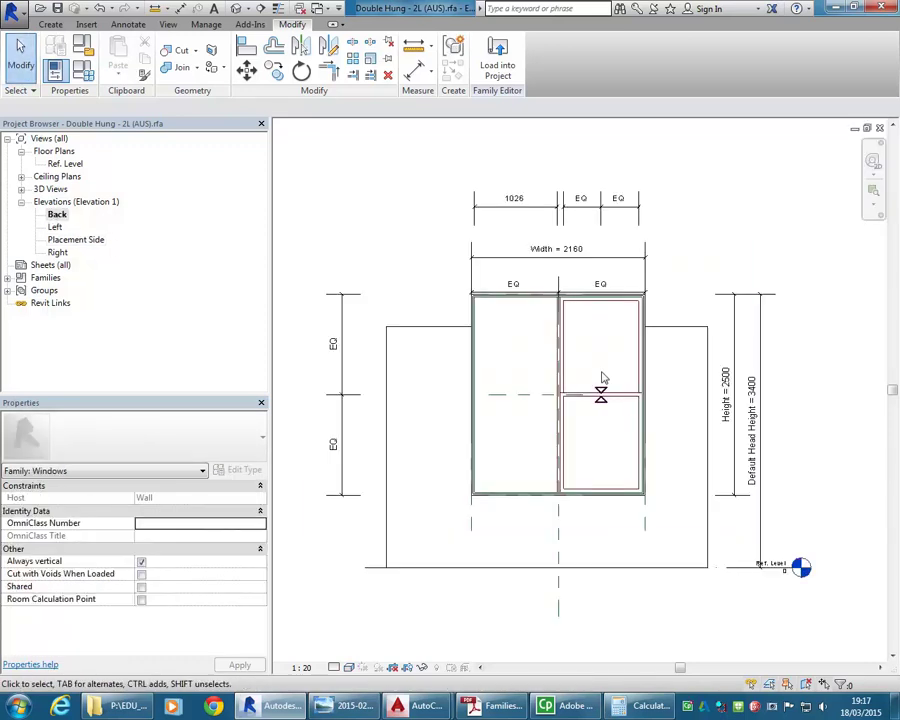
middle_click_drag(420, 263, 396, 263)
scroll(410, 266, "down", 2)
left_click(430, 349)
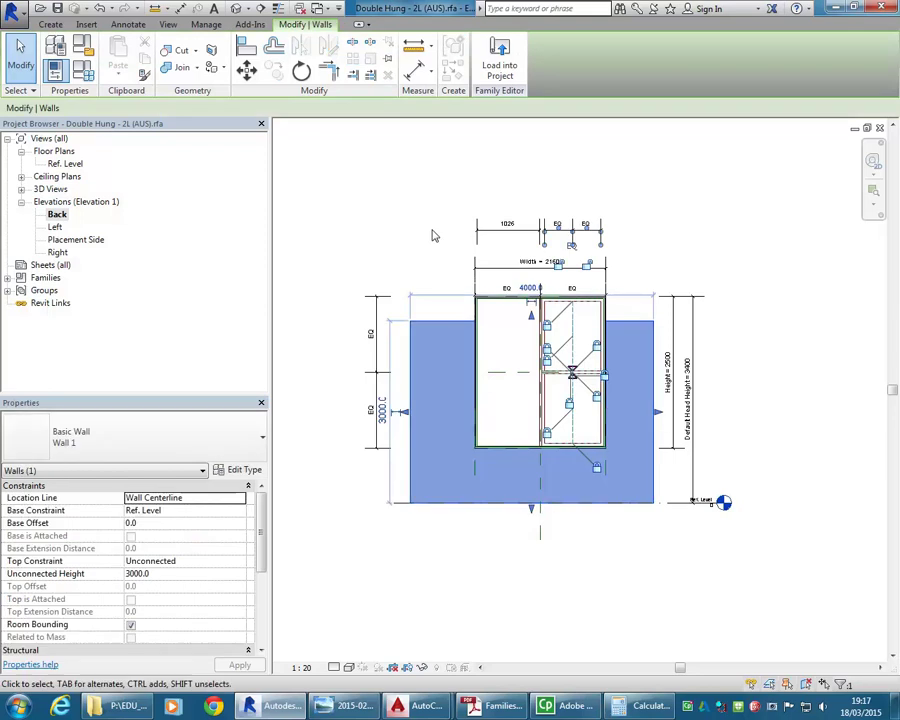
left_click(433, 235)
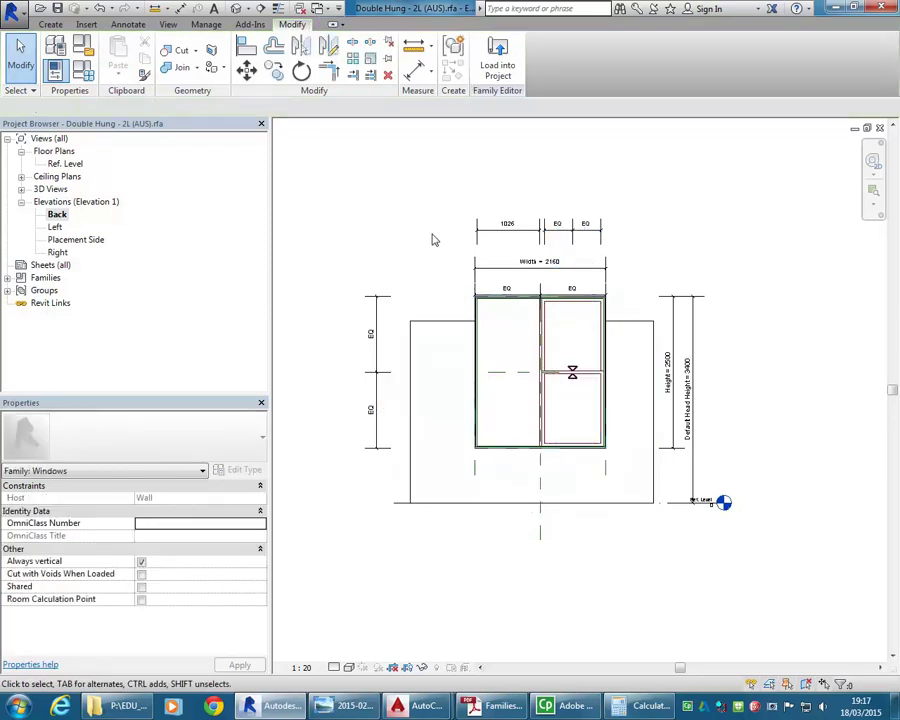
left_click(443, 320)
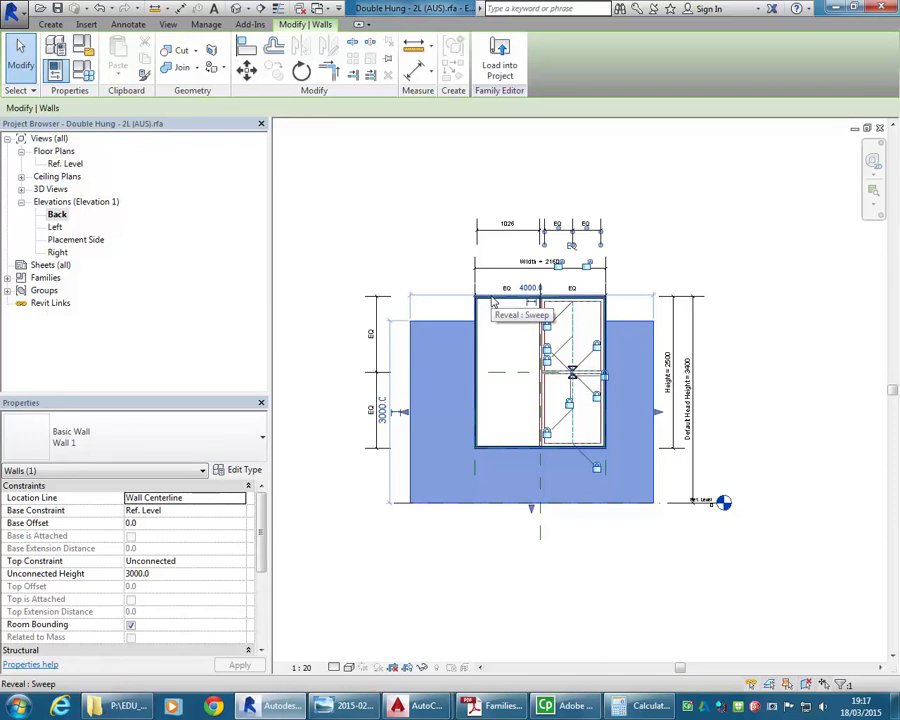
left_click(180, 574)
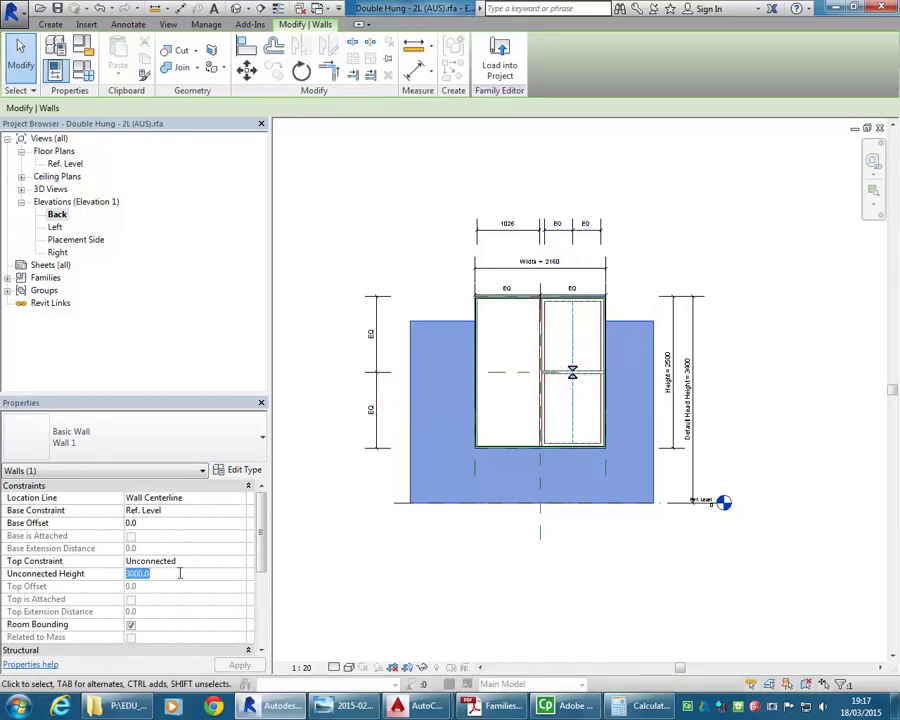
type("7000.0")
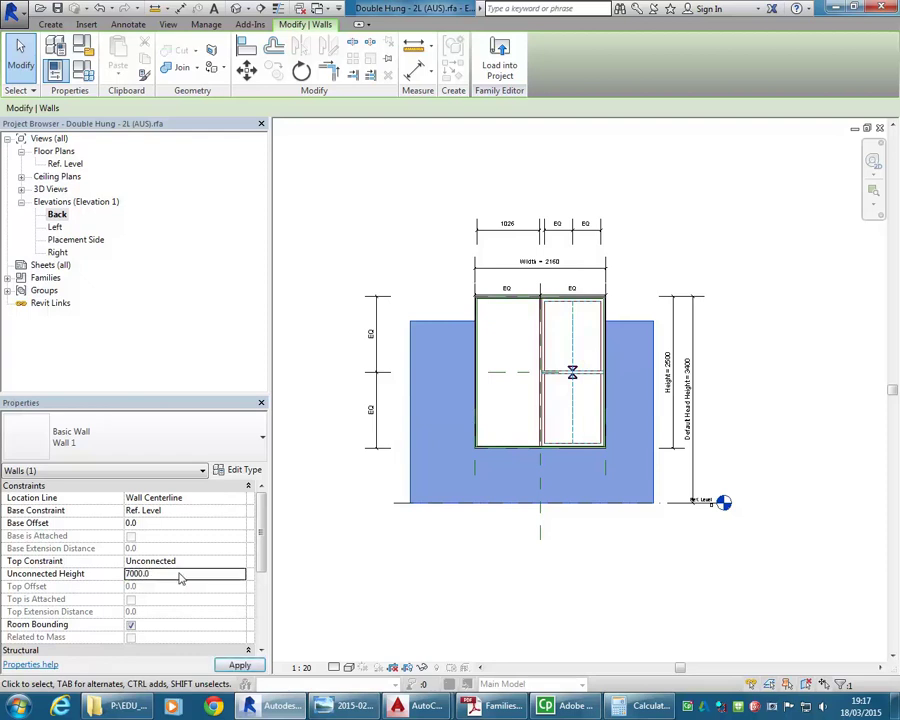
scroll(345, 318, "down", 3)
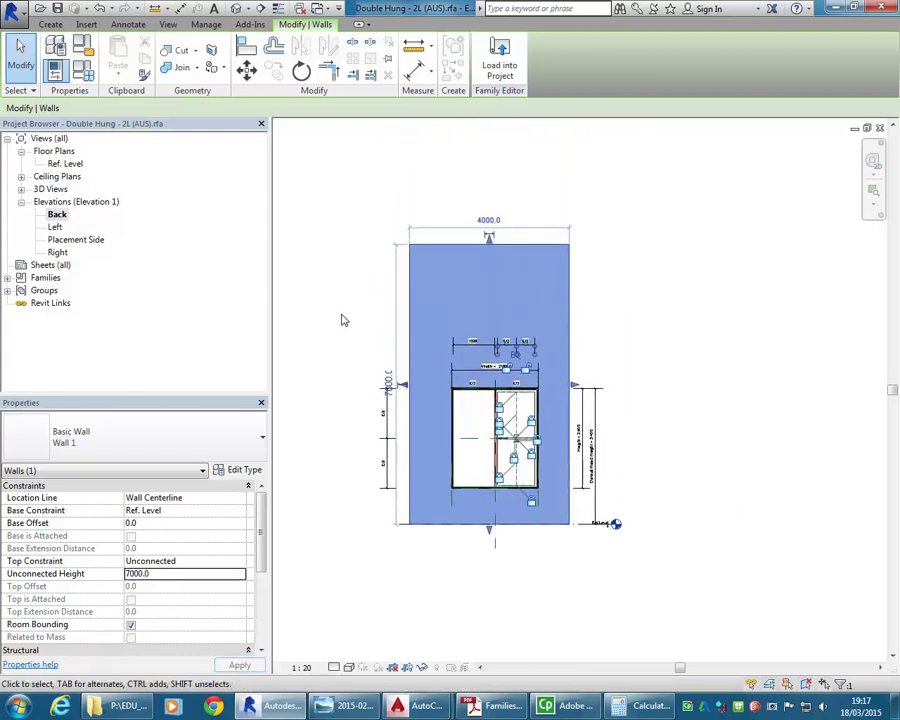
left_click(352, 316)
Inspect the window's Height dimension and the empty half of the frame in the Back elevation.
scroll(428, 366, "up", 4)
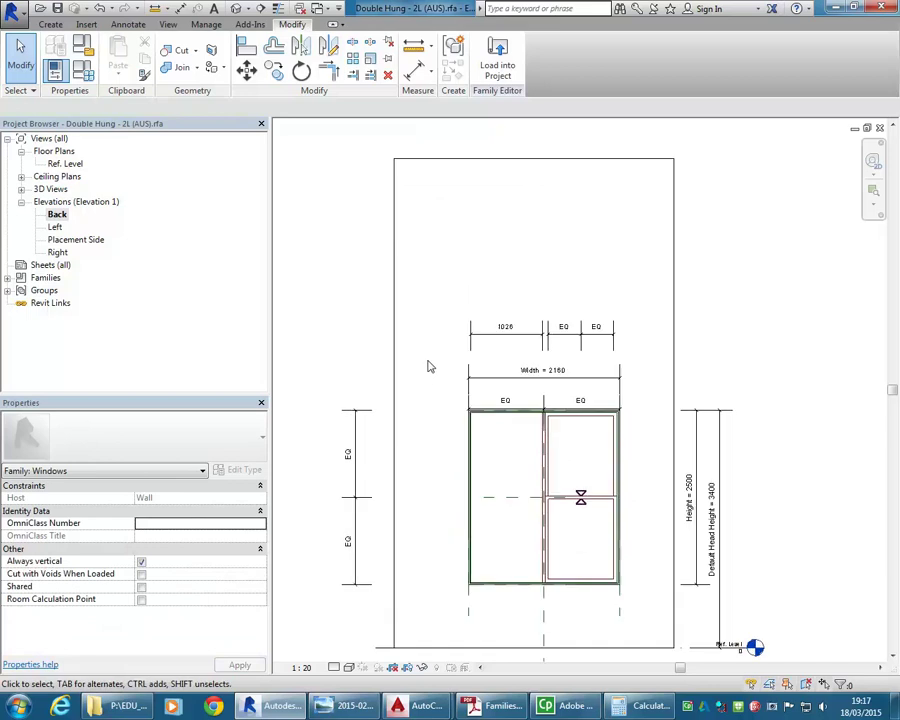
scroll(535, 480, "up", 4)
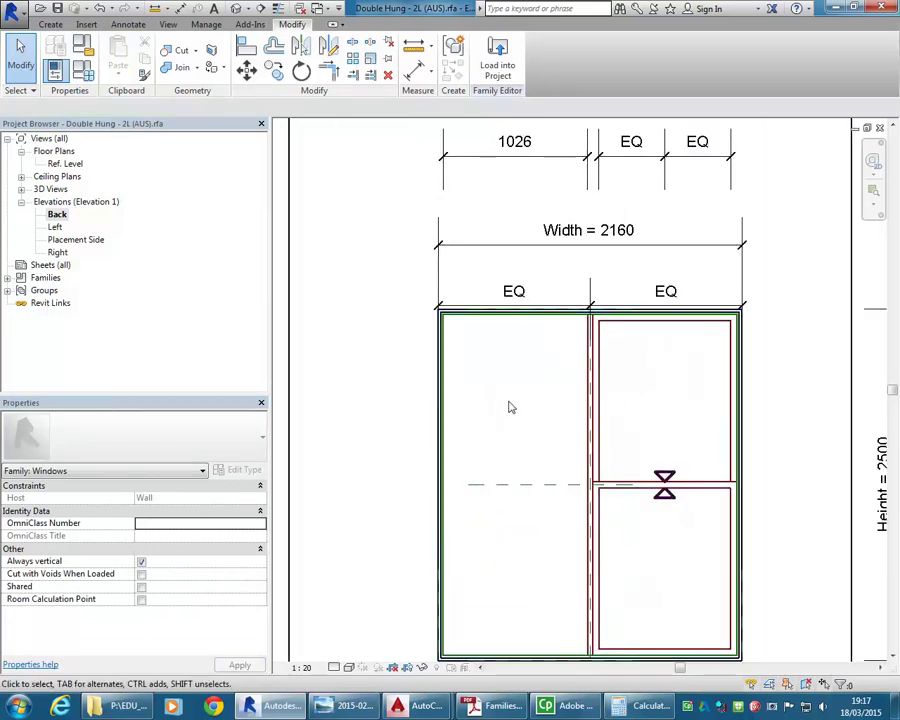
scroll(455, 410, "down", 2)
middle_click_drag(504, 405, 518, 401)
left_click(749, 428)
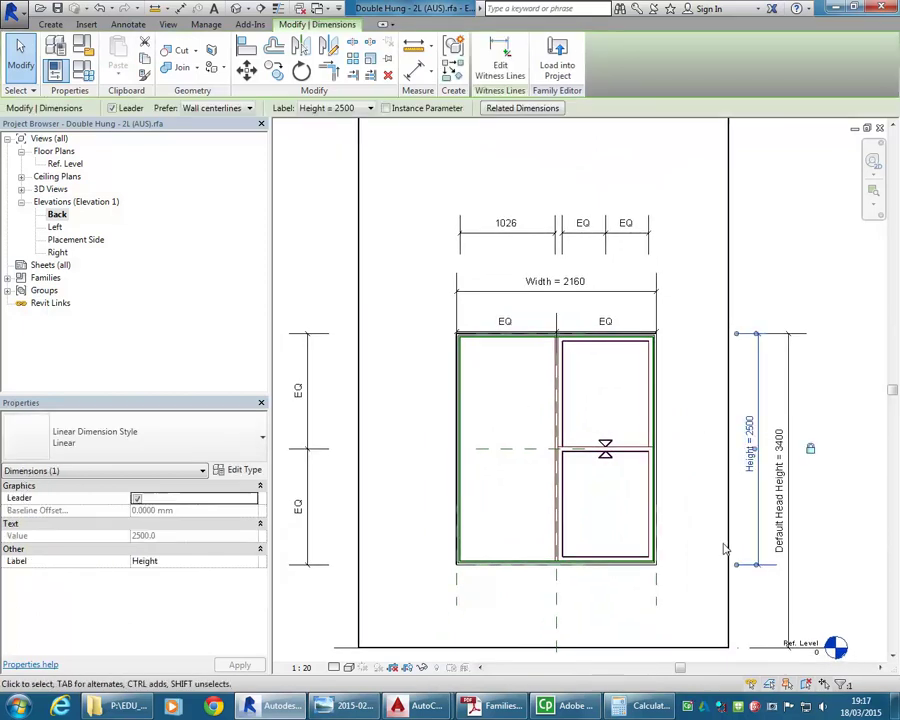
left_click(486, 391)
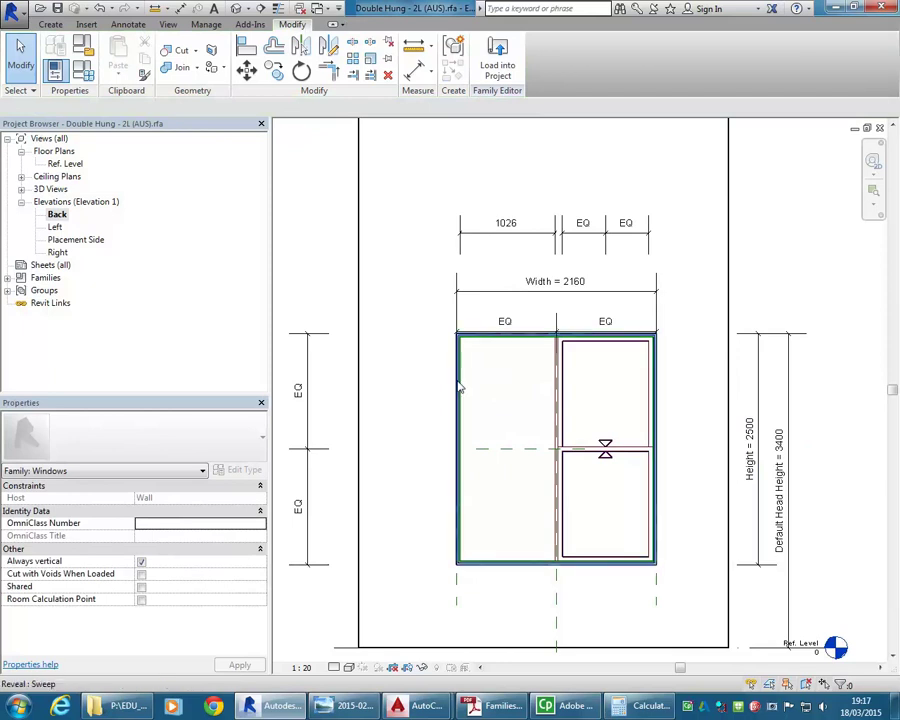
Cycle through the overlapping elements at the window frame's edge in the Back elevation and select the void extrusion.
key("Tab")
key("Tab")
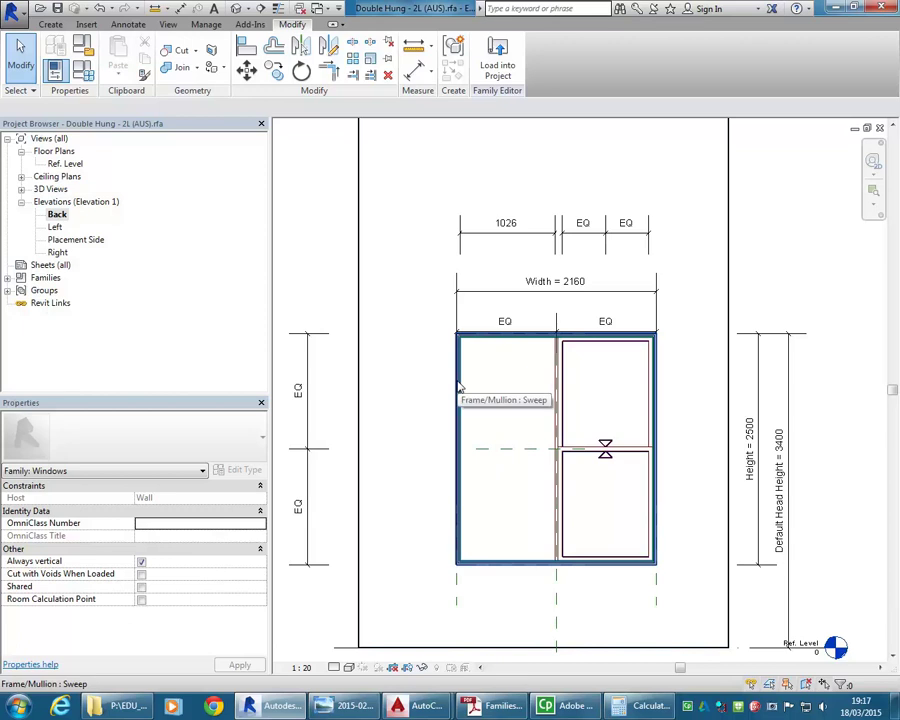
key("Tab")
key("Tab")
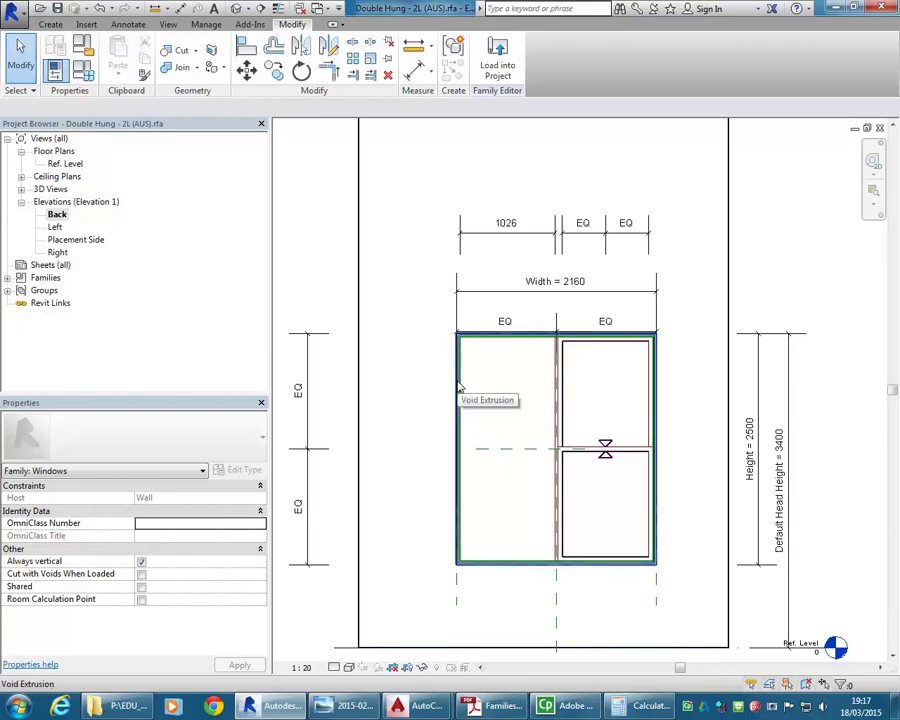
key("Tab")
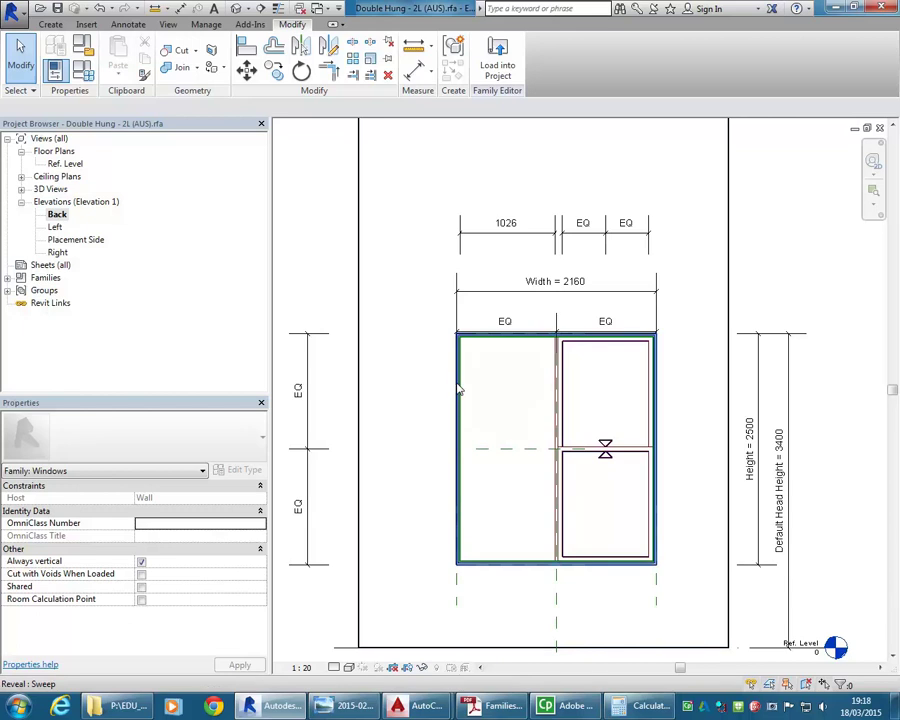
key("Tab")
key("Tab")
key("Tab")
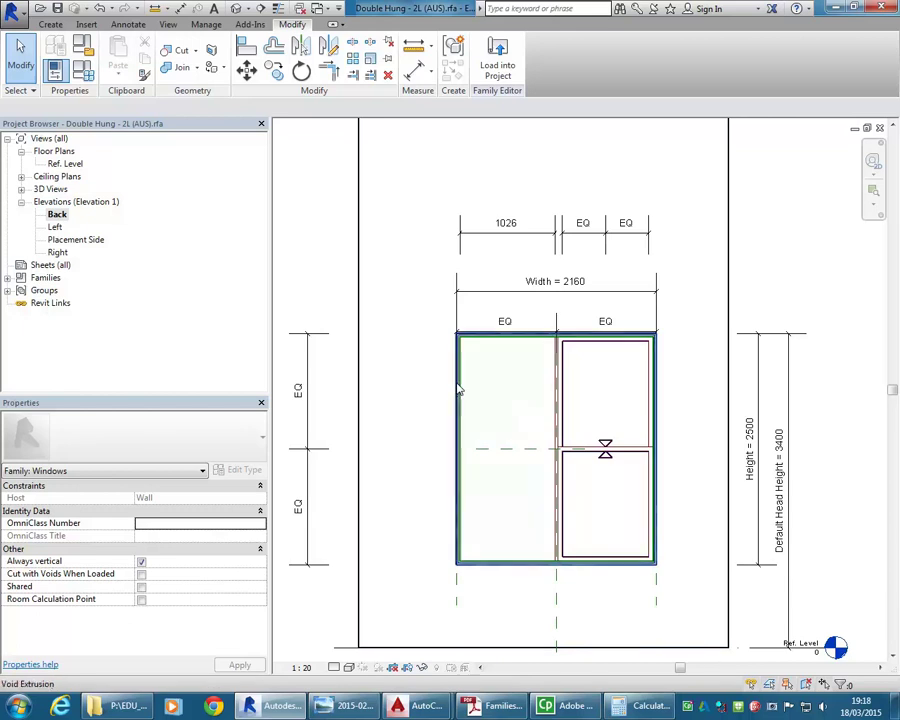
key("Tab")
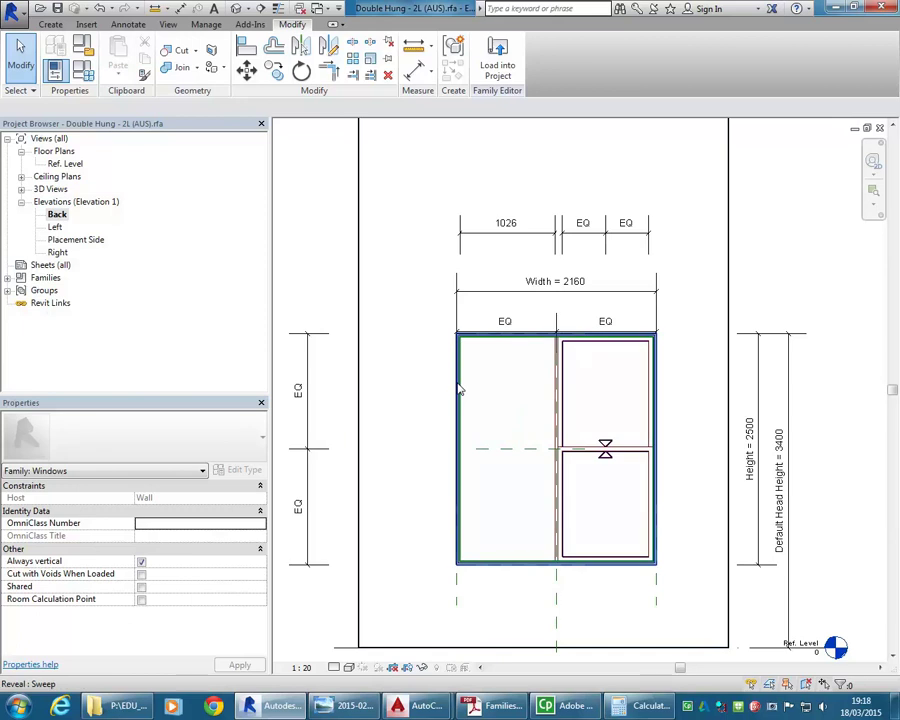
key("Tab")
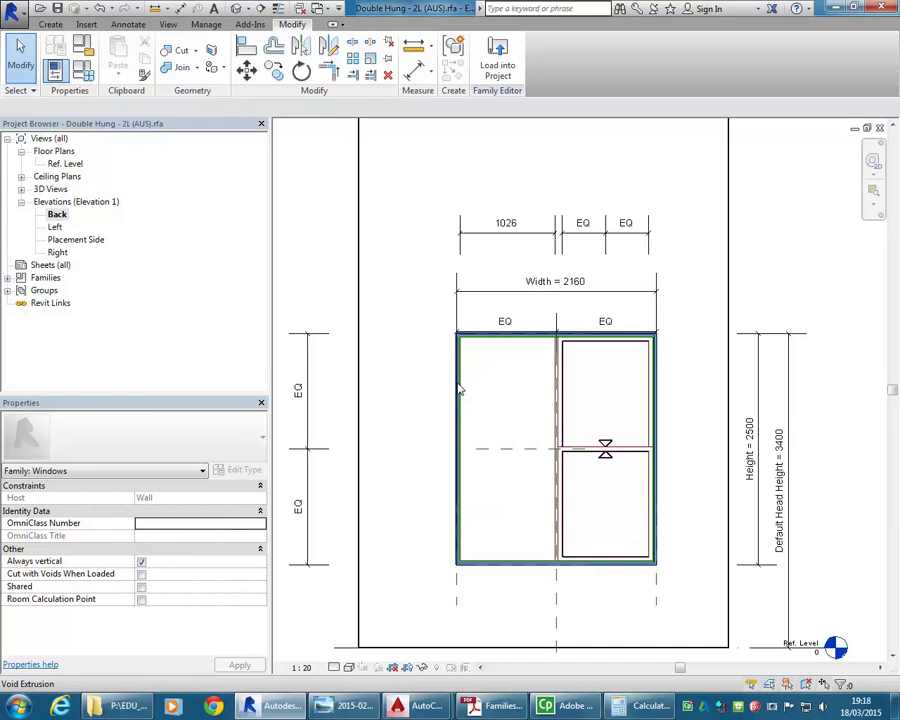
left_click(459, 389)
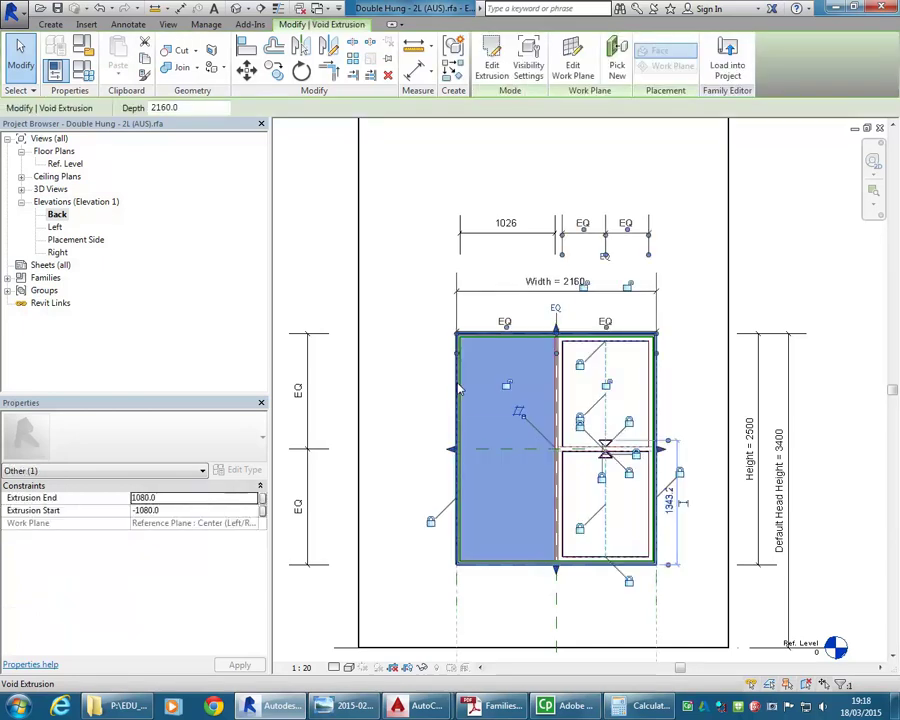
scroll(460, 345, "up", 8)
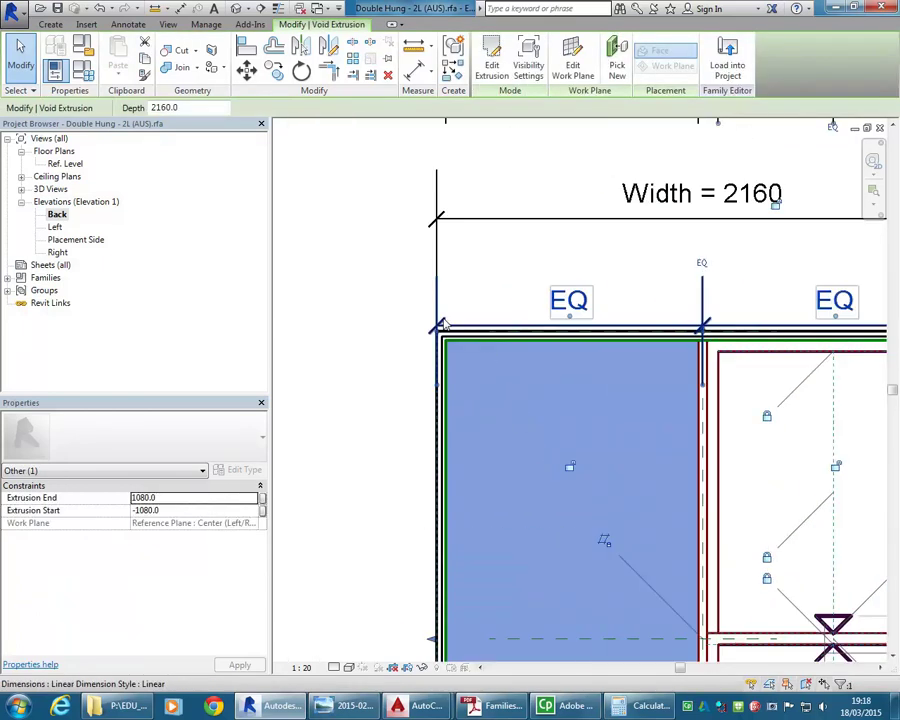
scroll(426, 388, "down", 7)
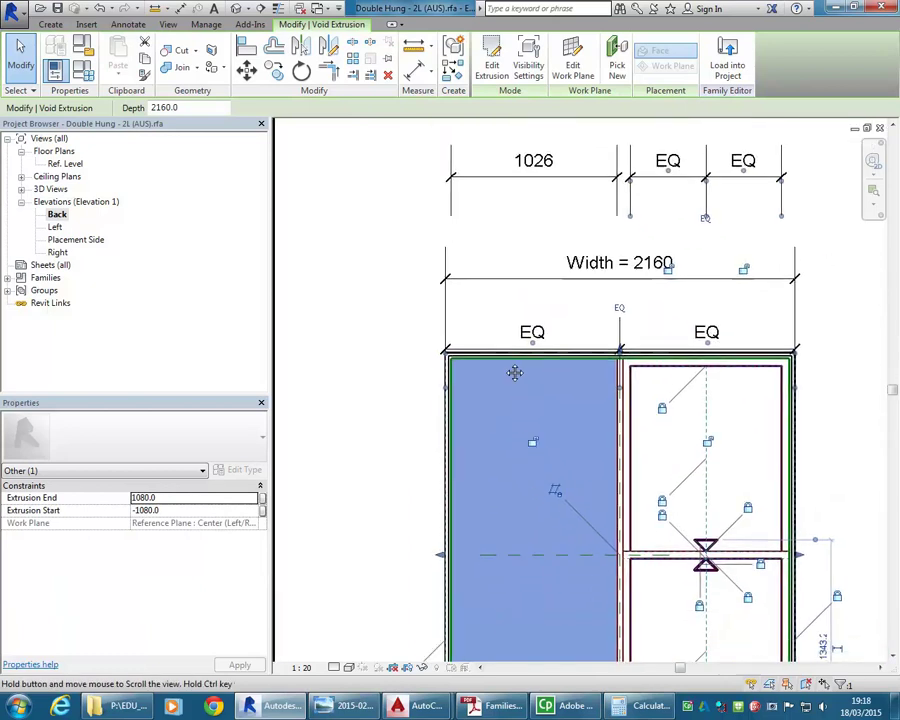
Inspect the void extrusion's sketch in the Left elevation and finish the sketch edit.
left_click(491, 62)
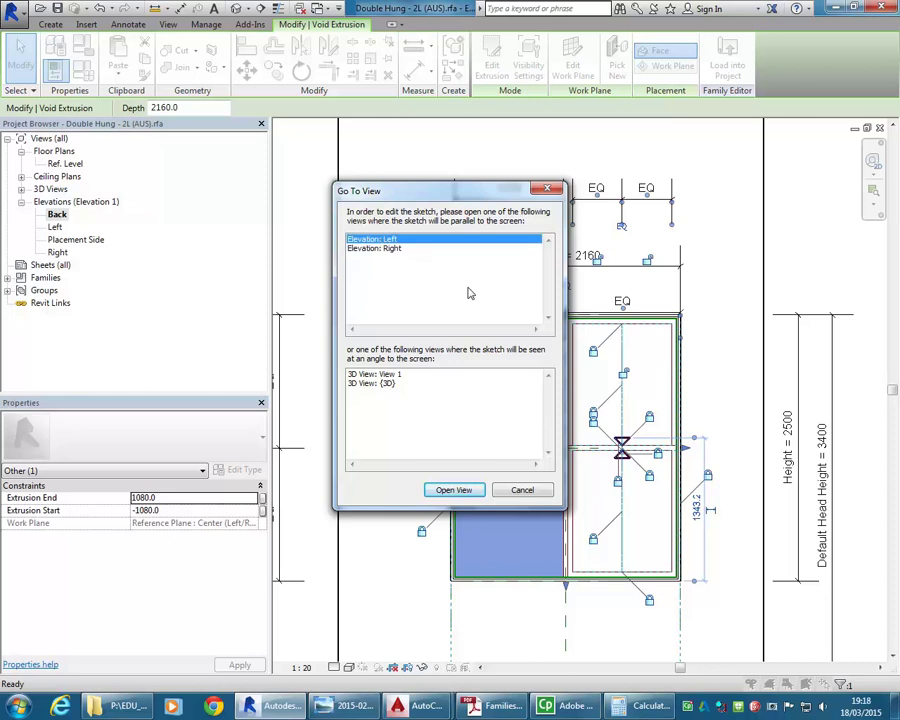
left_click(455, 494)
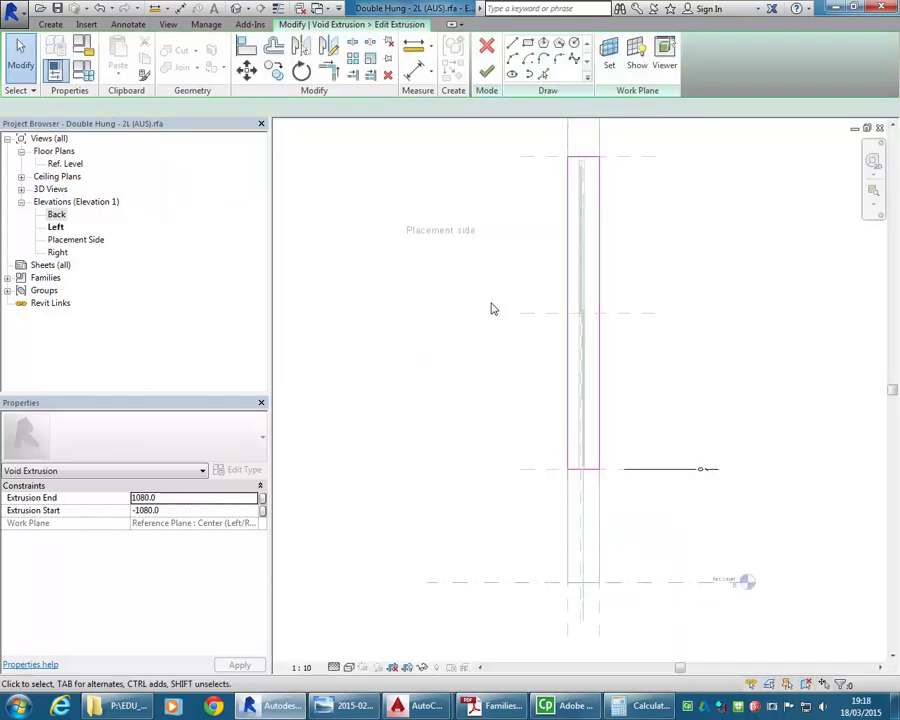
scroll(646, 433, "up", 1)
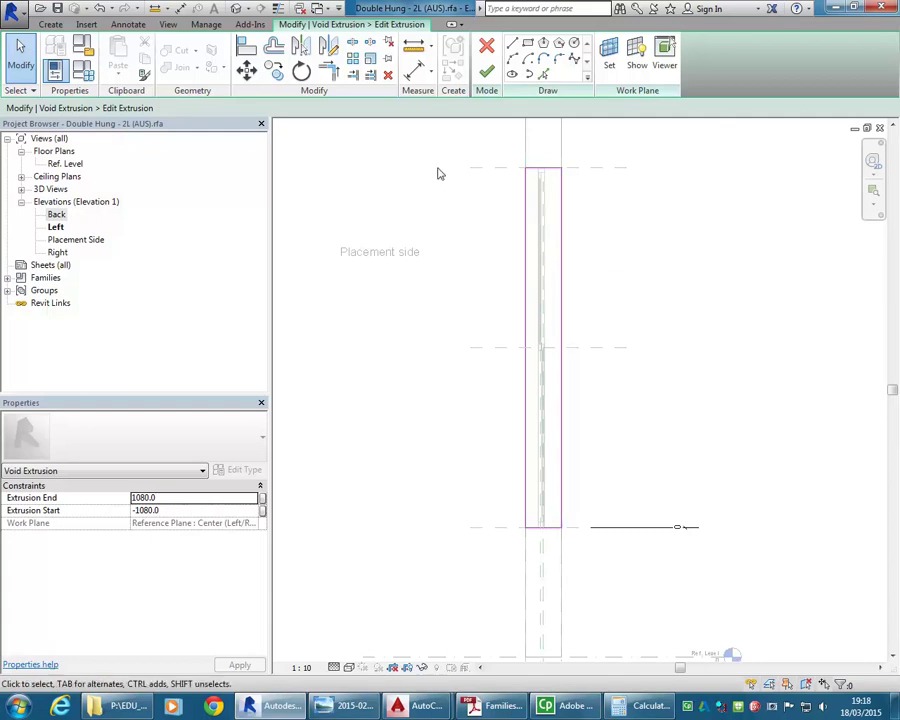
left_click(487, 73)
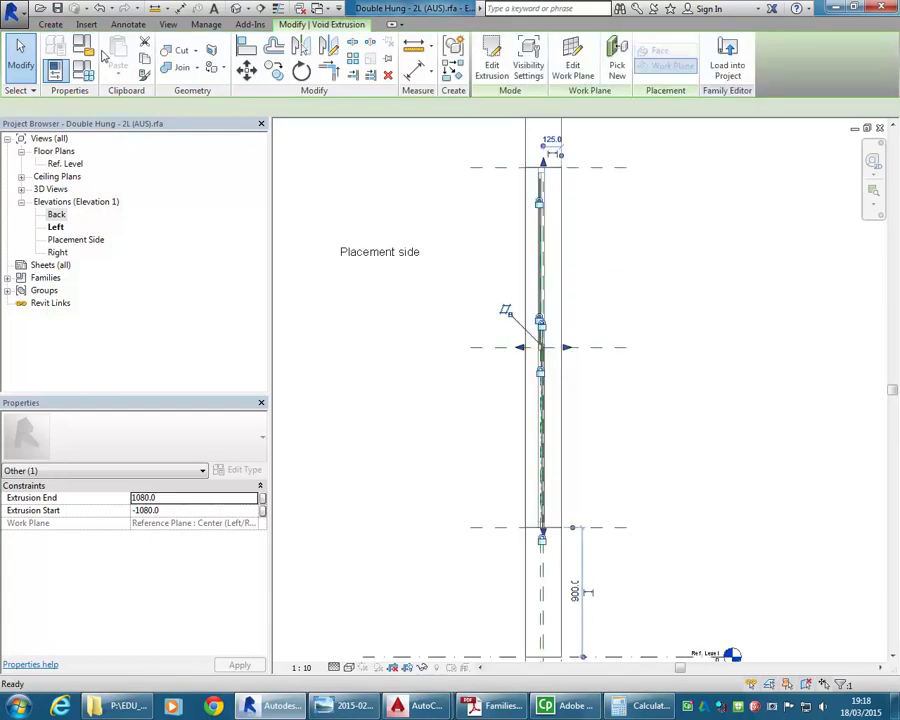
Examine the window in the Placement Side and Back elevations, including the Default Head Height dimension and the frame's upper corner.
left_click(50, 24)
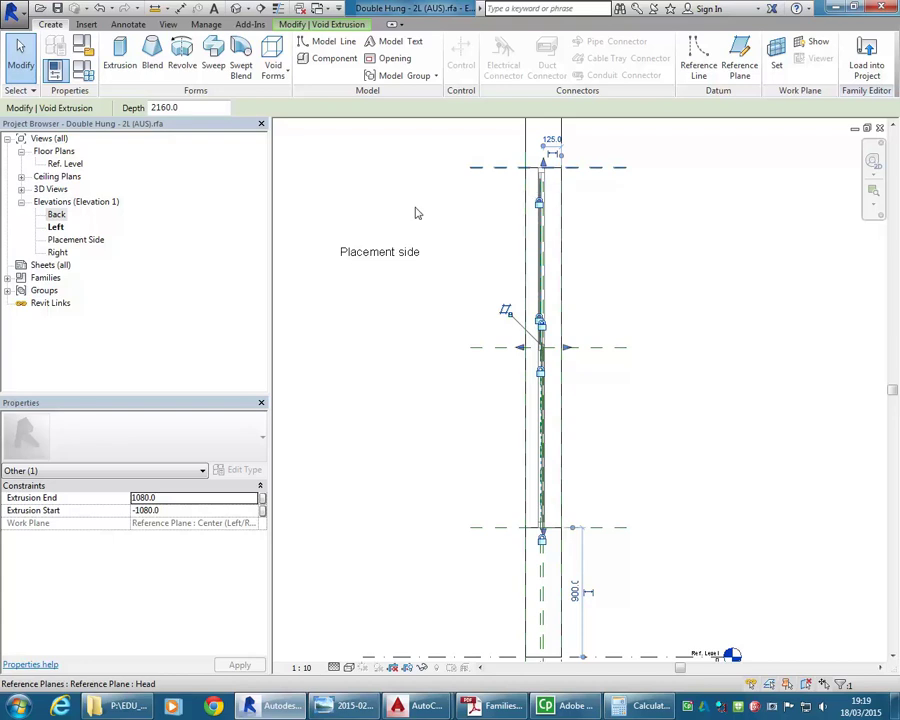
double_click(72, 240)
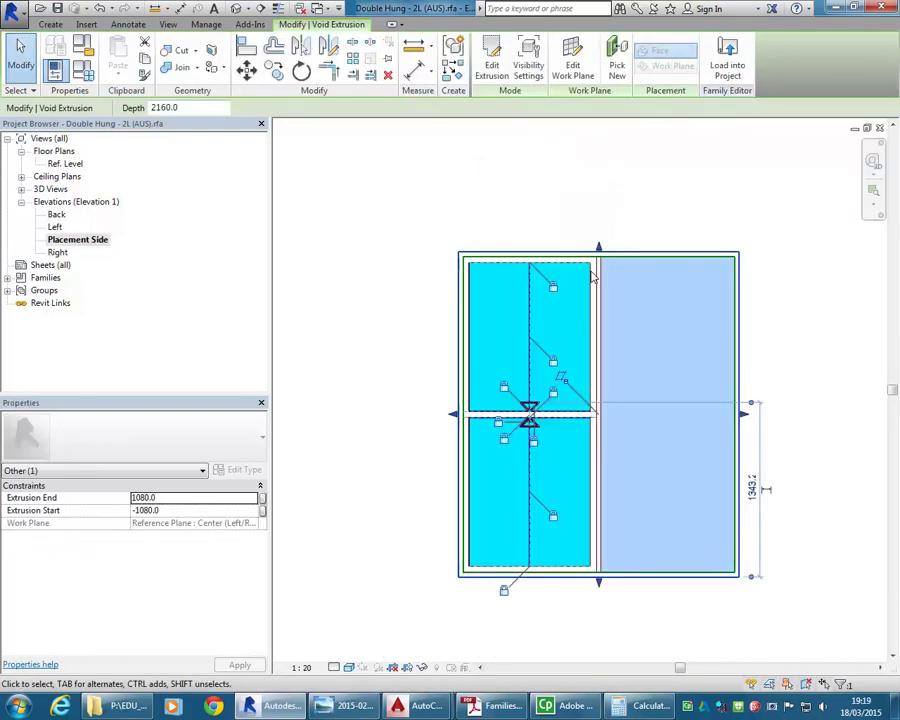
double_click(56, 215)
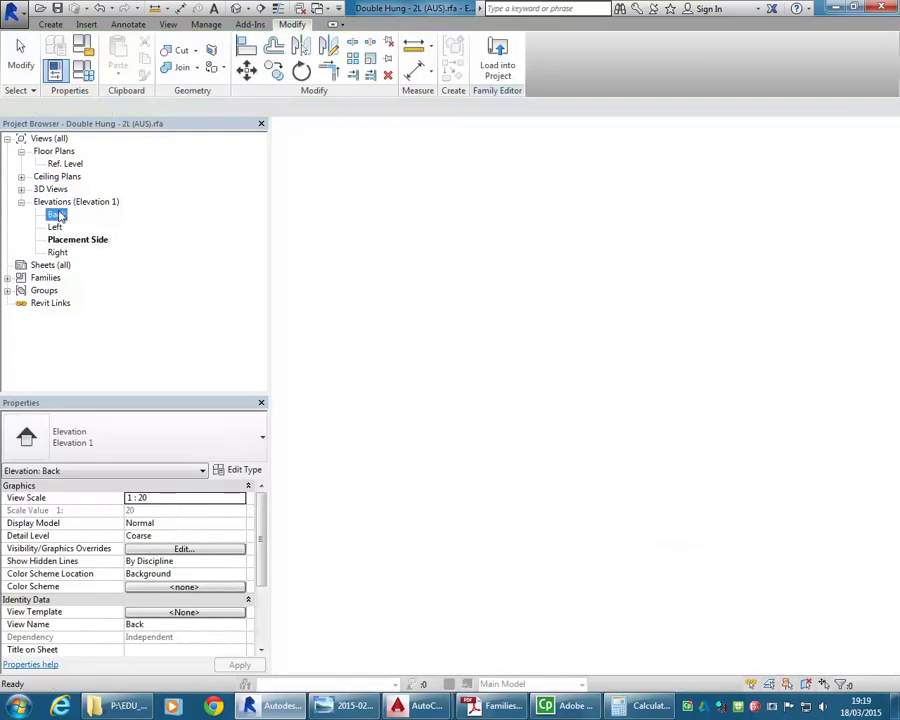
scroll(637, 289, "down", 2)
scroll(771, 341, "up", 2)
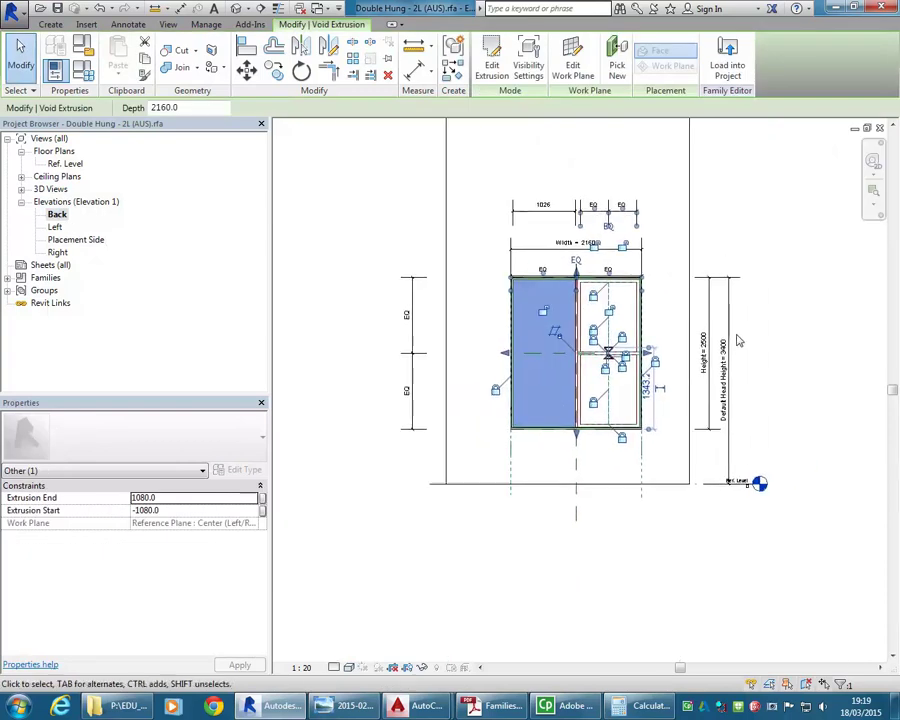
left_click(804, 329)
scroll(735, 279, "up", 4)
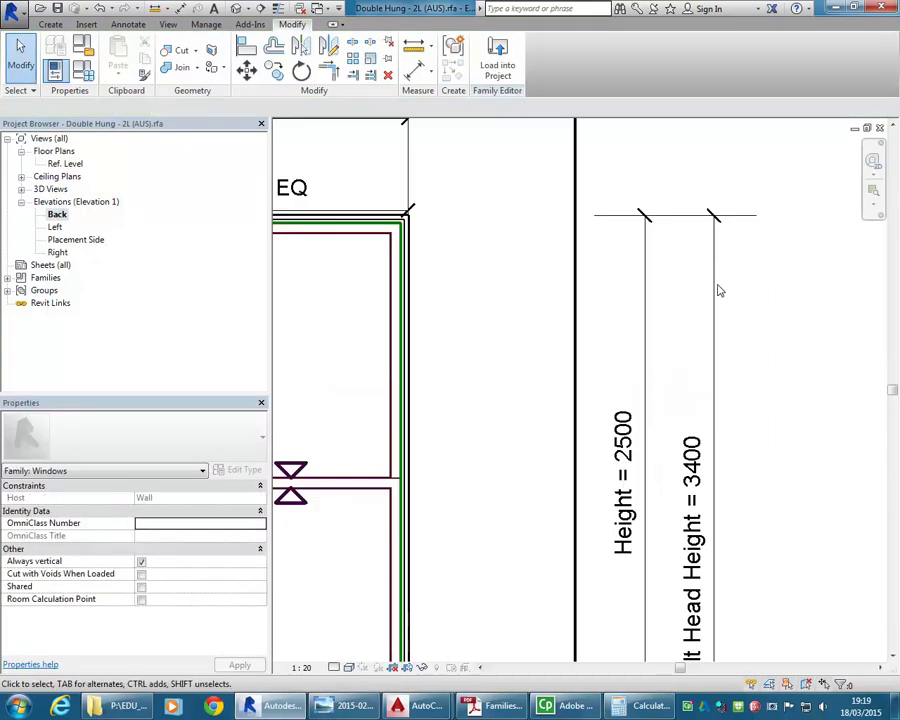
left_click(715, 289)
left_click(455, 261)
scroll(460, 261, "down", 4)
middle_click_drag(472, 261, 596, 266)
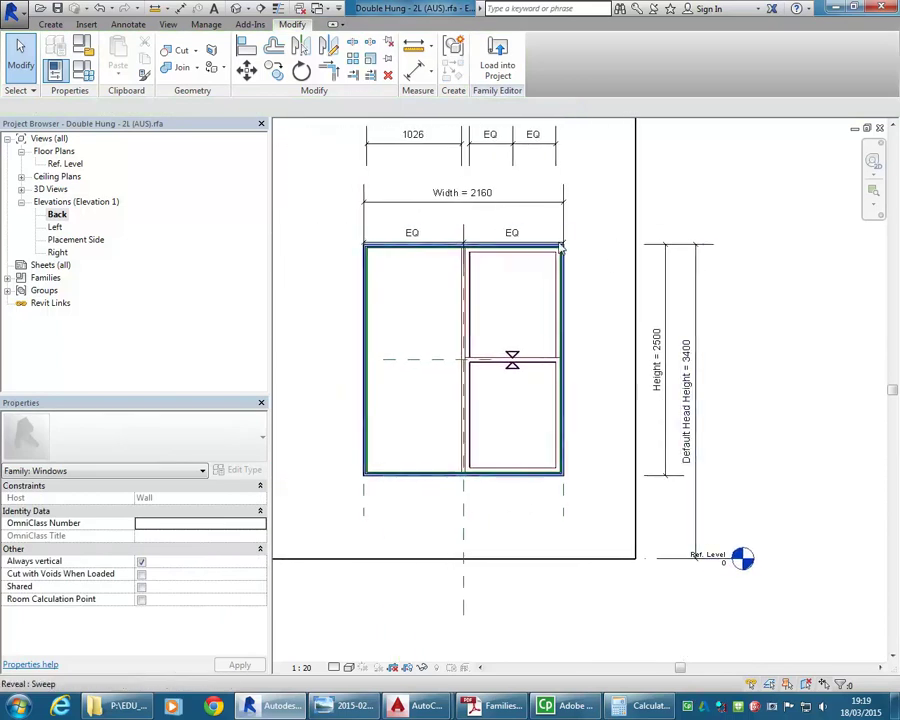
scroll(531, 248, "up", 3)
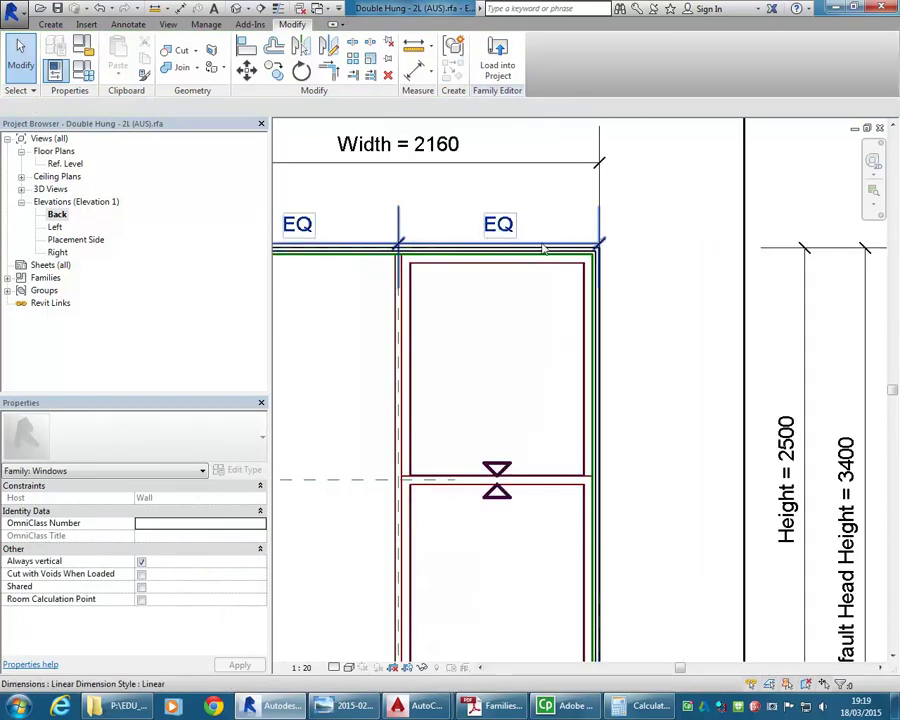
scroll(657, 320, "down", 2)
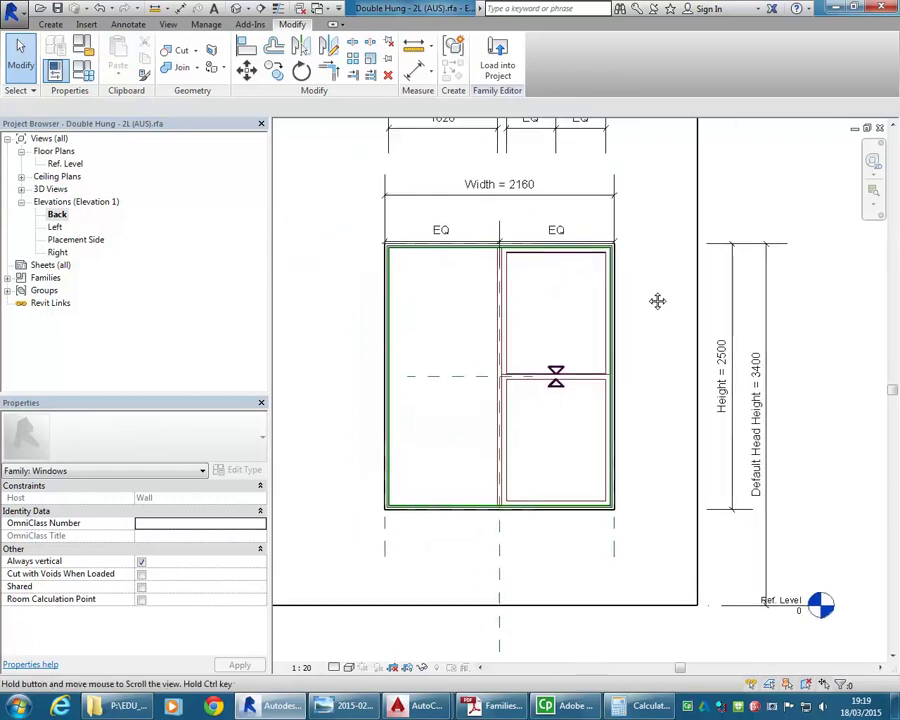
Inspect the window's horizontal centre reference plane and its equality constraints in the Back elevation.
left_click(446, 380)
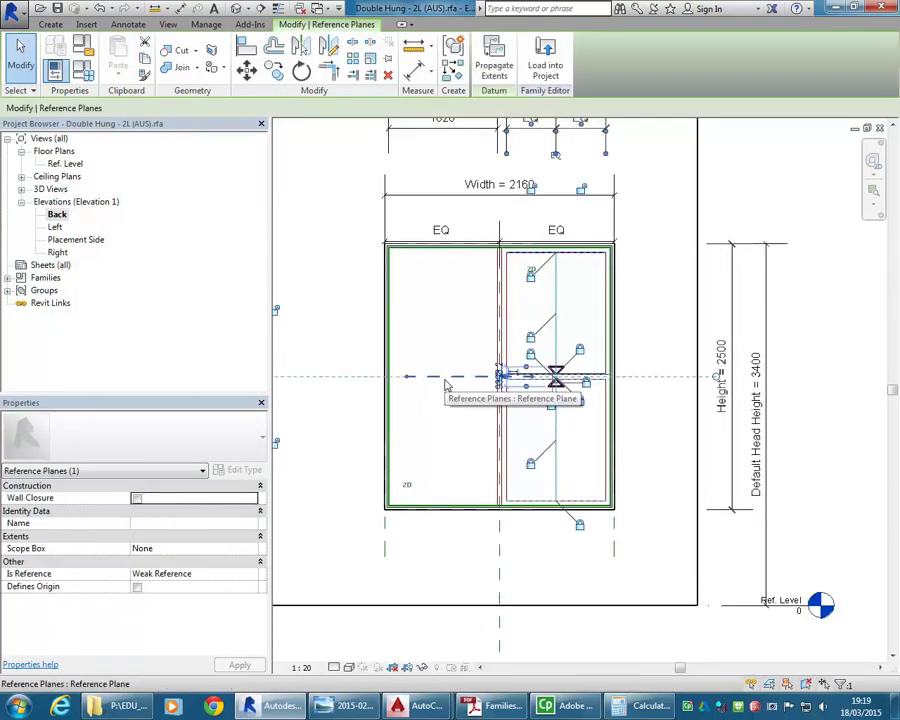
left_click(458, 313)
scroll(464, 315, "down", 2)
middle_click_drag(464, 315, 490, 335)
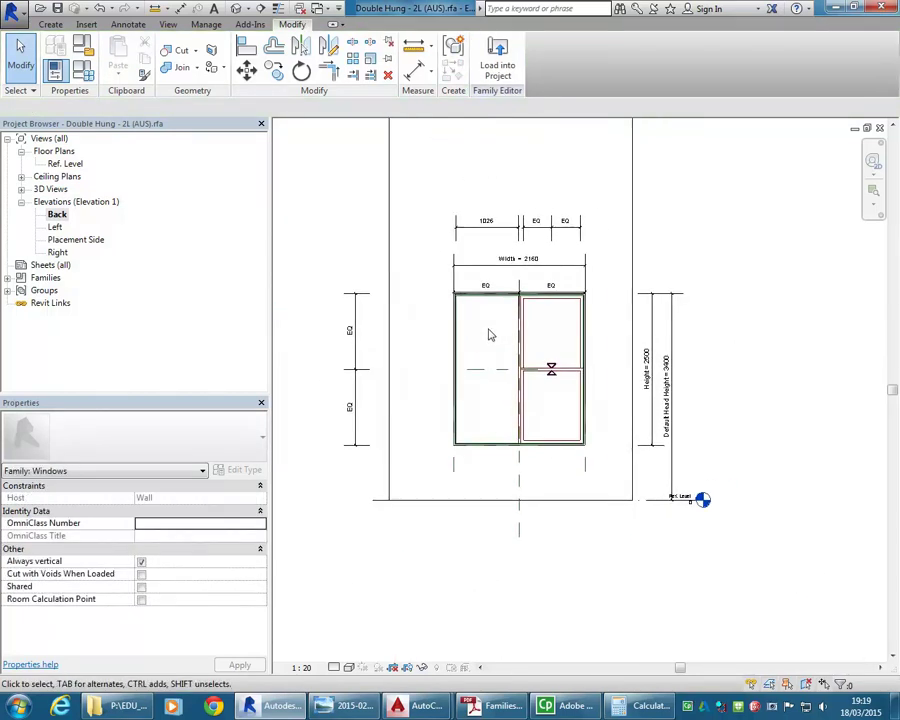
scroll(490, 335, "up", 2)
left_click(500, 381)
left_click(340, 550)
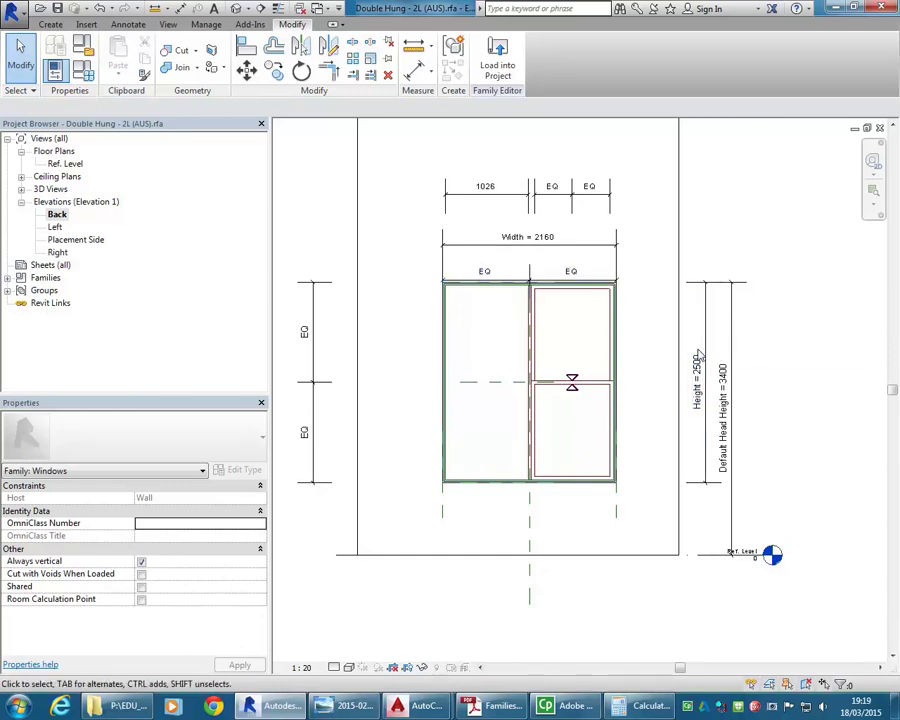
left_click(490, 384)
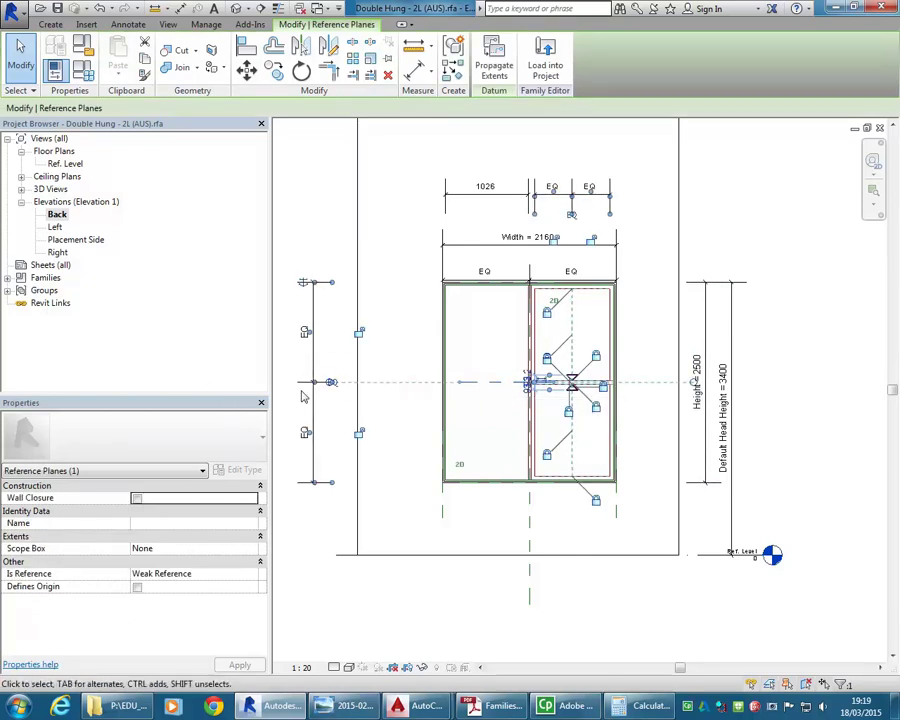
left_click(492, 341)
middle_click_drag(492, 341, 528, 349)
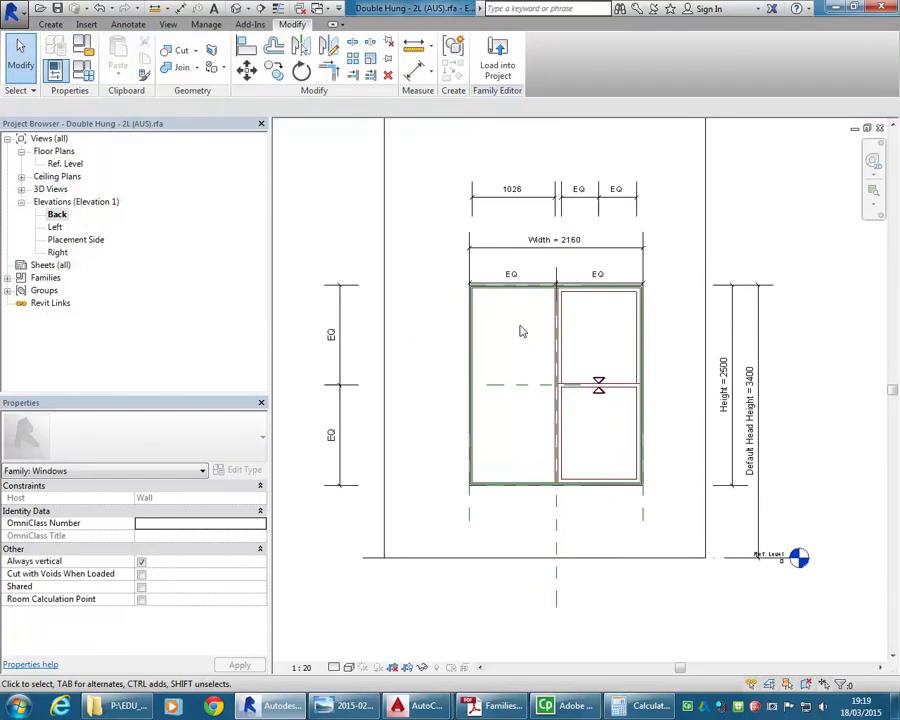
Select the Reveal sweep around the window frame and inspect its outline at the upper corner.
scroll(586, 455, "up", 4)
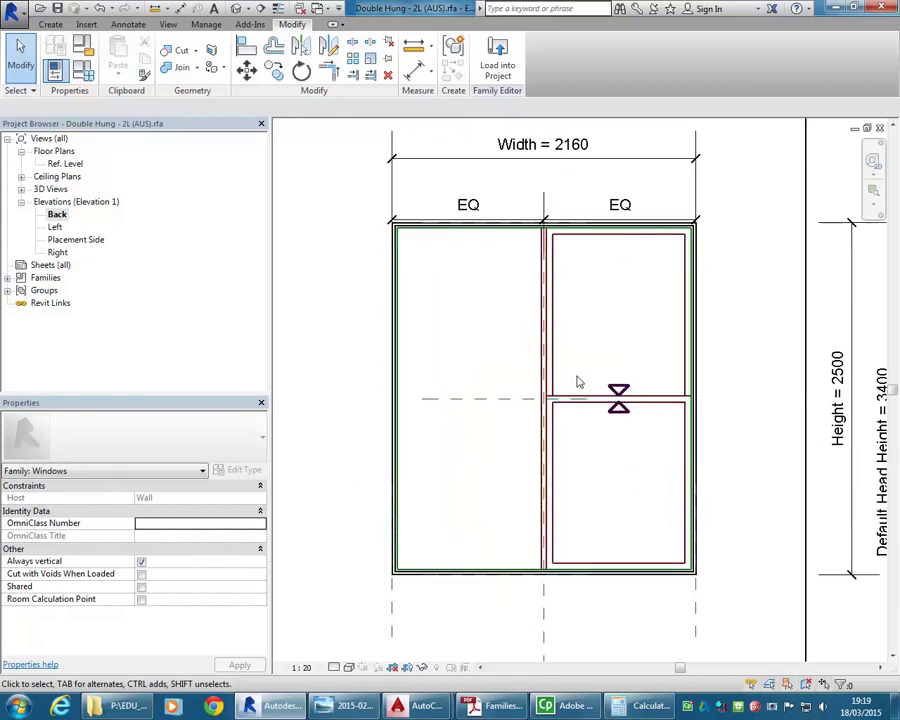
scroll(480, 205, "up", 3)
scroll(466, 261, "down", 2)
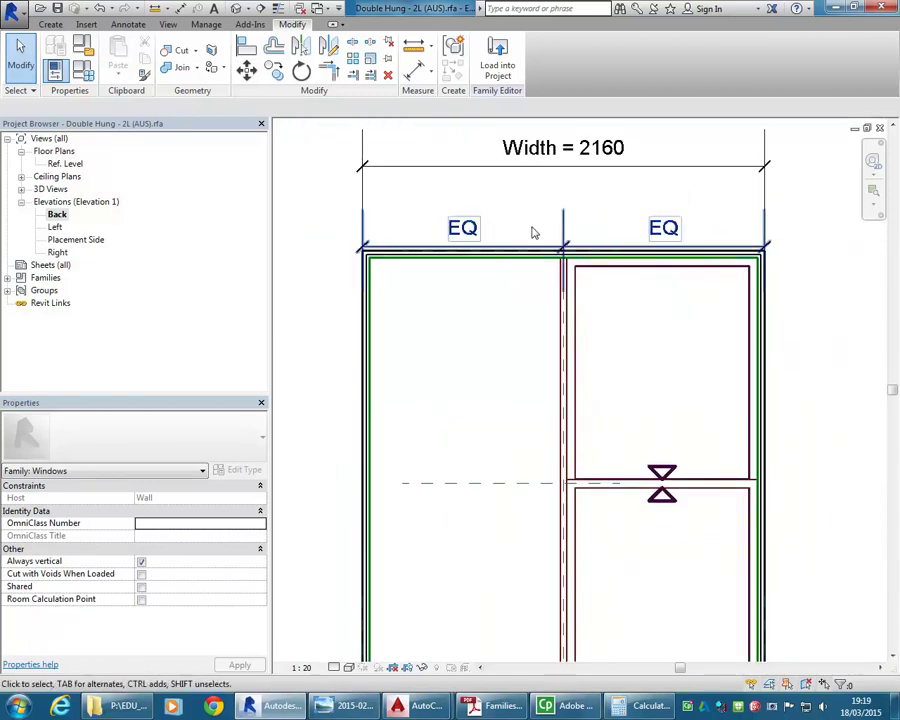
scroll(342, 264, "up", 2)
left_click(360, 266)
scroll(424, 324, "down", 3)
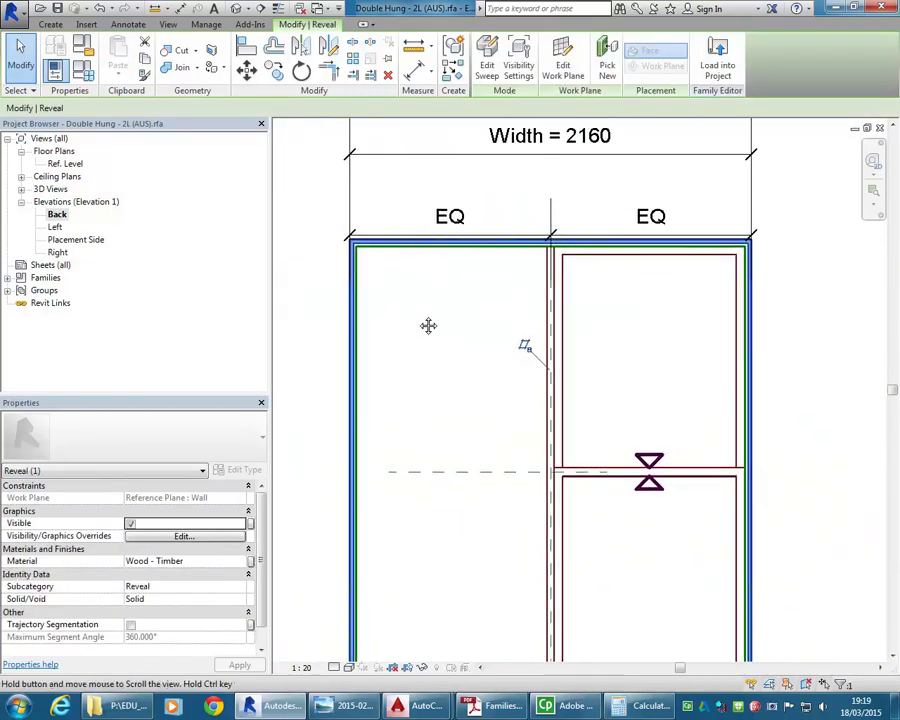
scroll(421, 392, "down", 2)
middle_click_drag(416, 348, 448, 398)
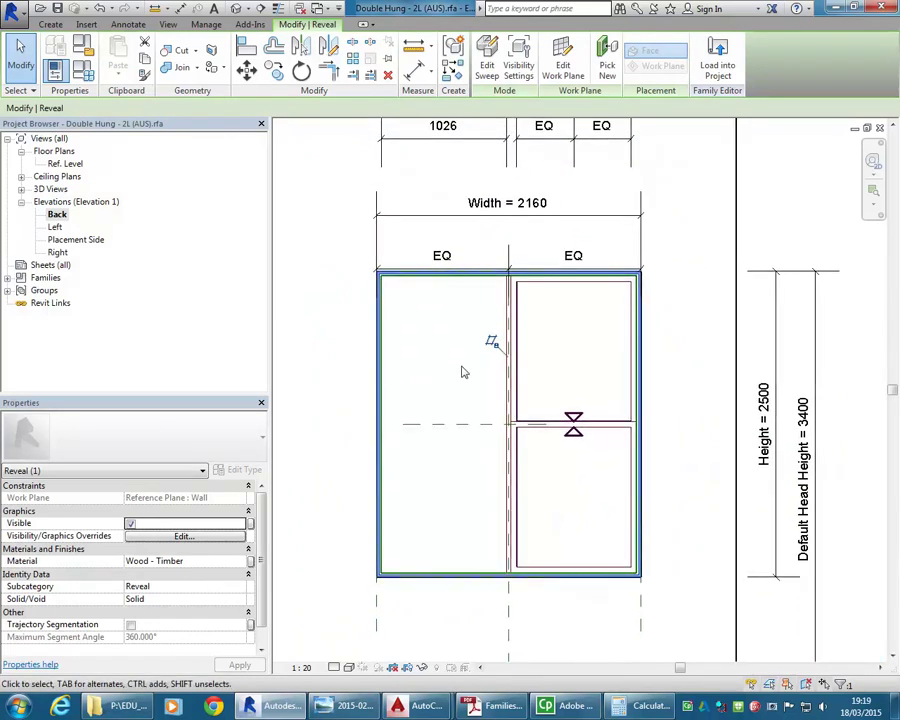
scroll(370, 264, "up", 5)
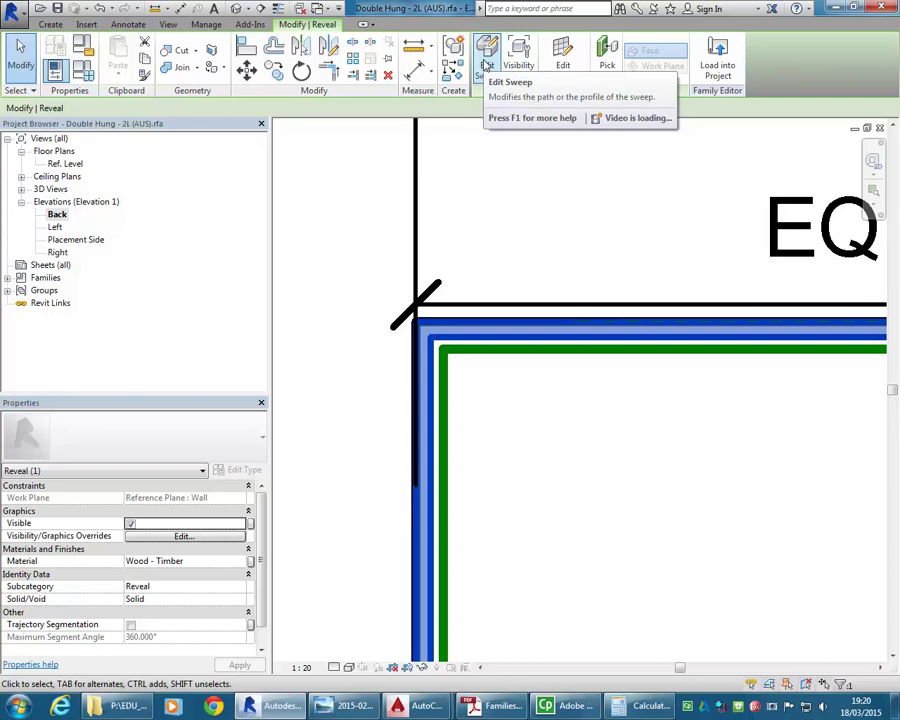
Open the Reveal sweep for editing and enter its path sketch in the Back elevation.
left_click(486, 64)
scroll(444, 286, "down", 3)
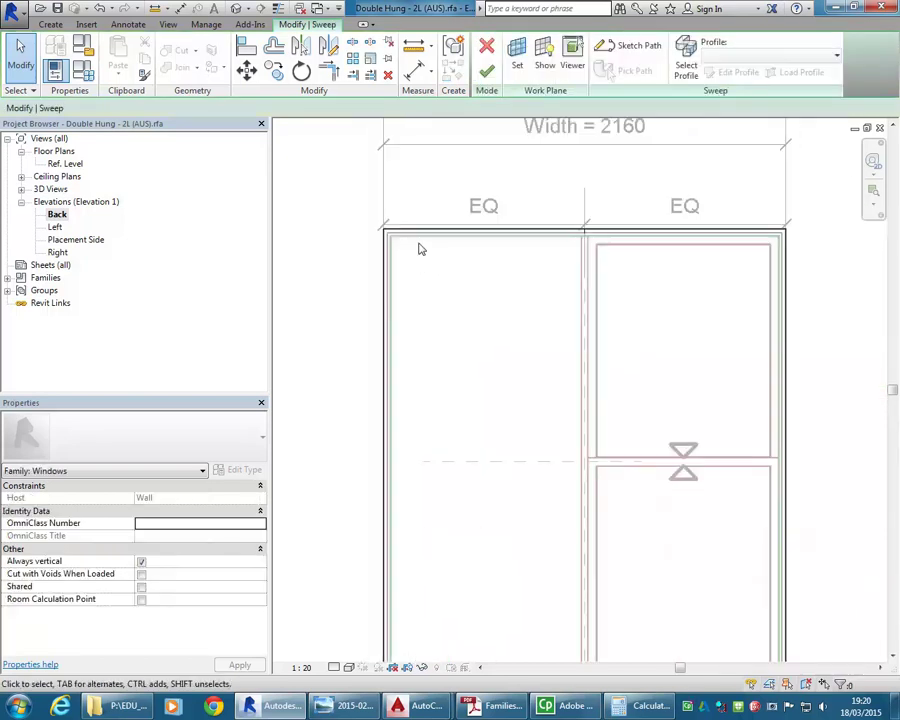
left_click(486, 402)
scroll(484, 402, "down", 3)
middle_click_drag(484, 402, 480, 362)
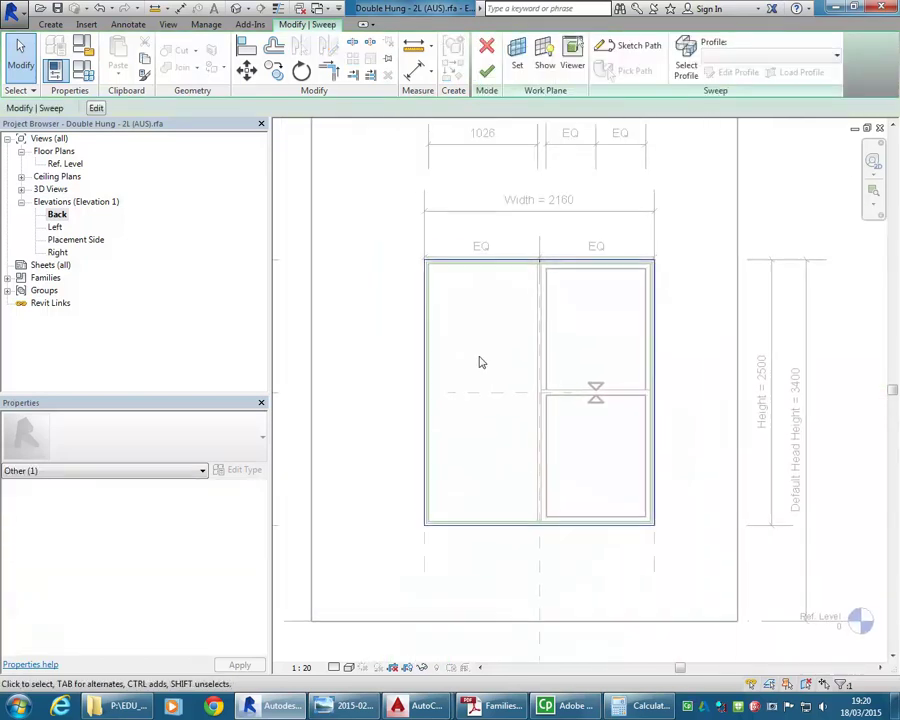
left_click(622, 50)
scroll(478, 298, "down", 1)
scroll(478, 298, "down", 1)
middle_click_drag(478, 298, 478, 408)
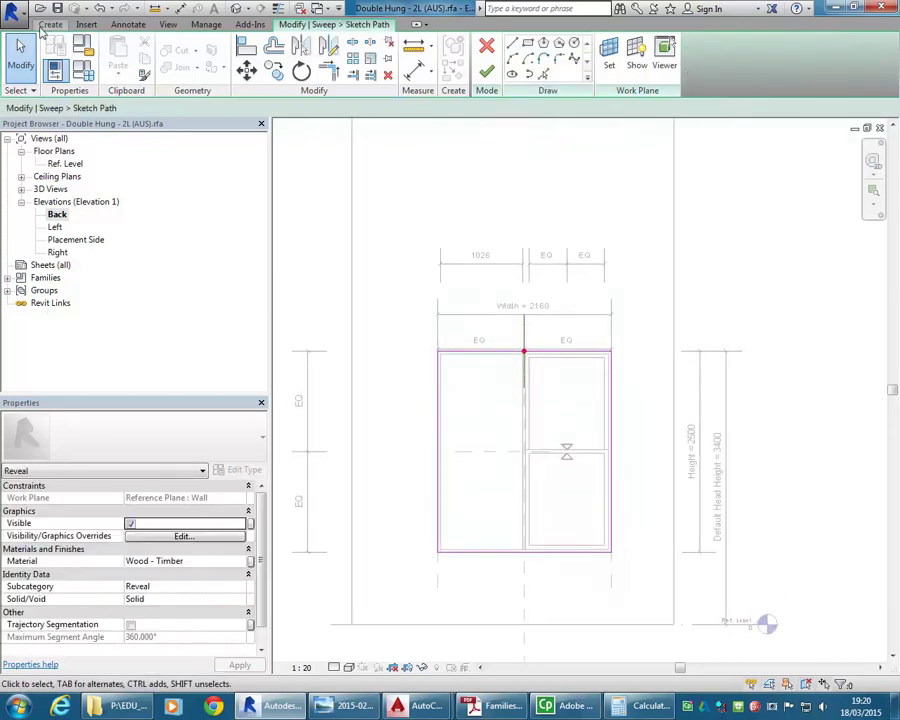
Draw a horizontal reference plane across the upper part of the window within the sweep's path sketch.
left_click(46, 25)
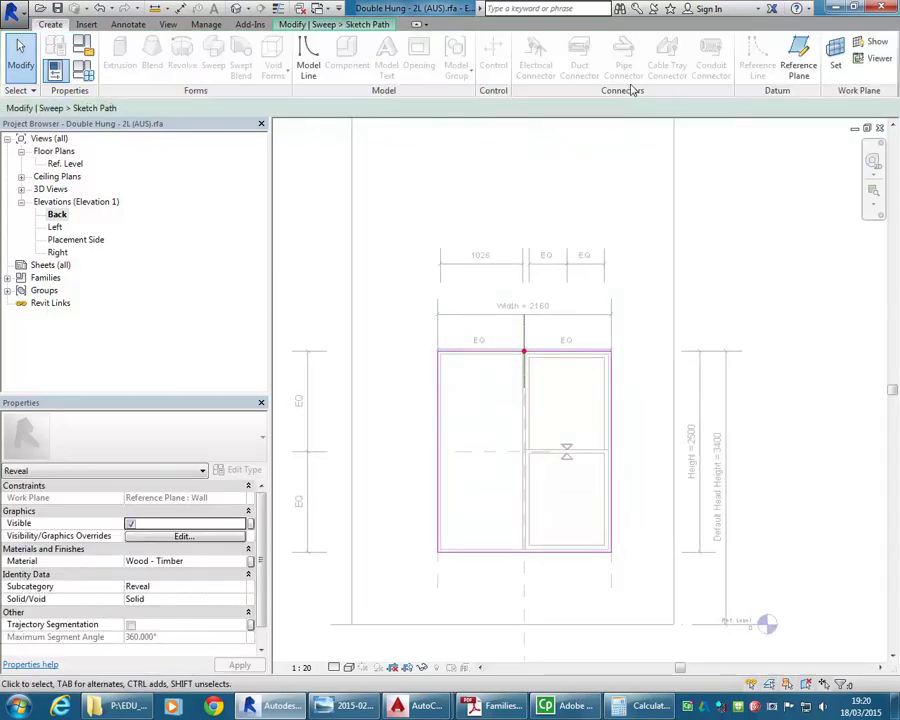
left_click(798, 65)
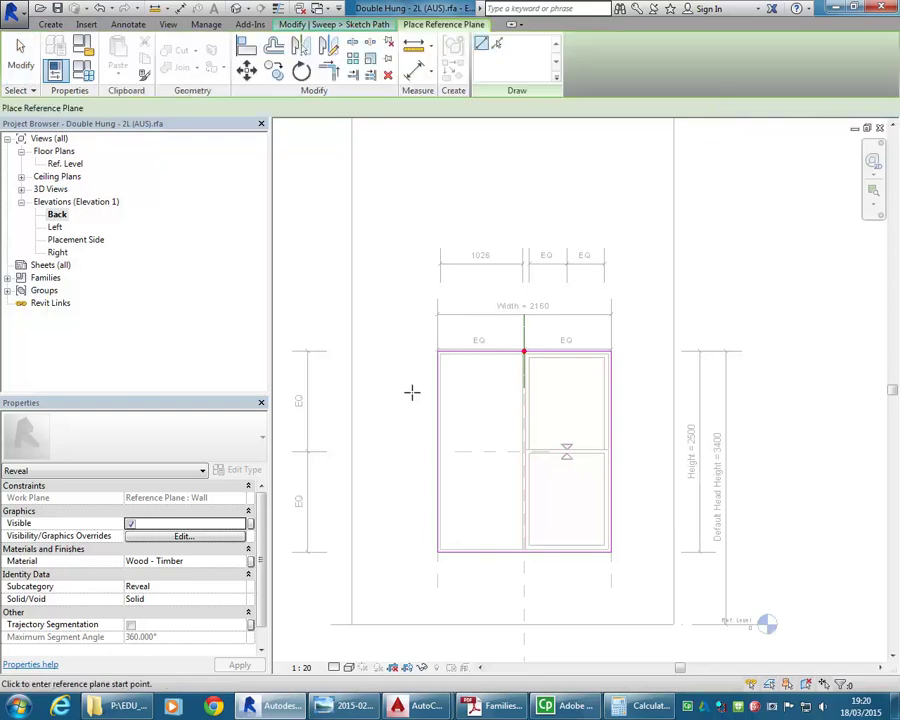
scroll(376, 380, "up", 3)
left_click(348, 387)
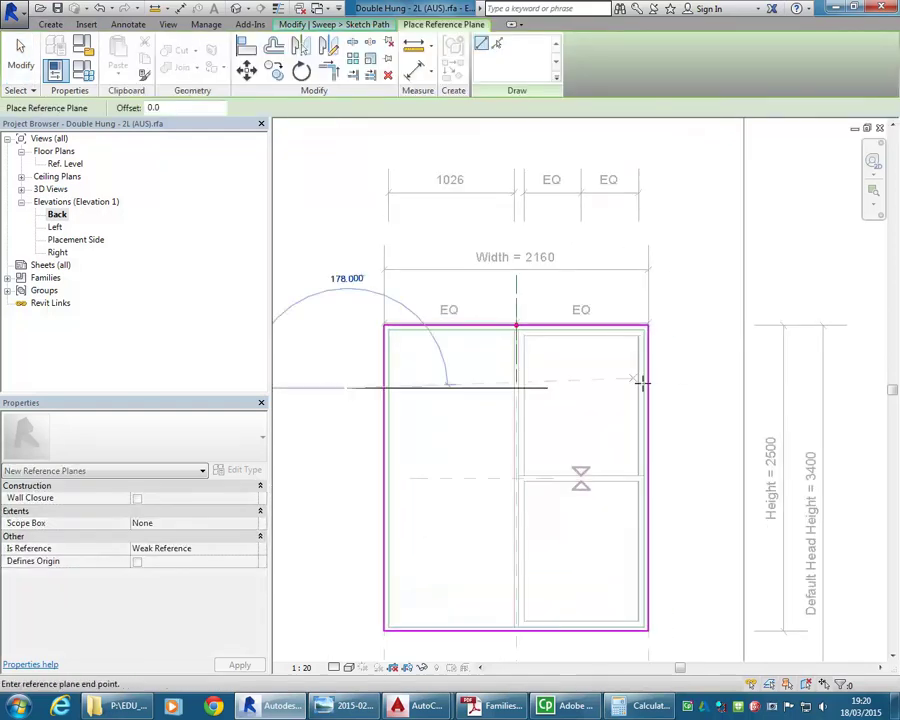
left_click(696, 387)
key("Escape")
key("Escape")
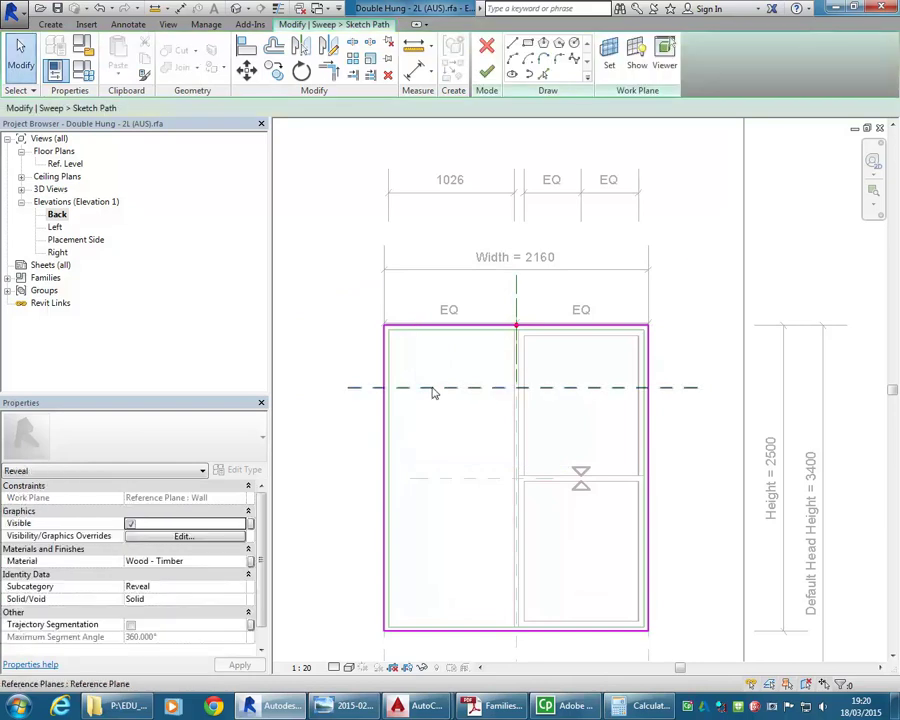
Try to place an aligned dimension between the new horizontal reference plane and the window's upper edge.
scroll(319, 317, "up", 2)
scroll(443, 389, "up", 2)
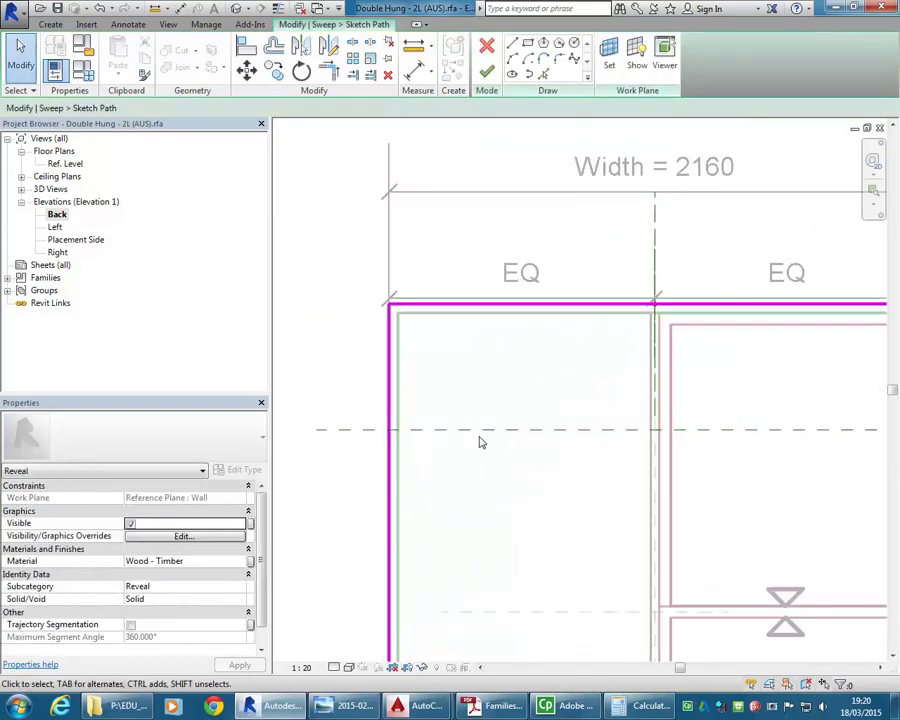
left_click(476, 434)
scroll(504, 414, "down", 1)
scroll(580, 418, "up", 2)
left_click(321, 174)
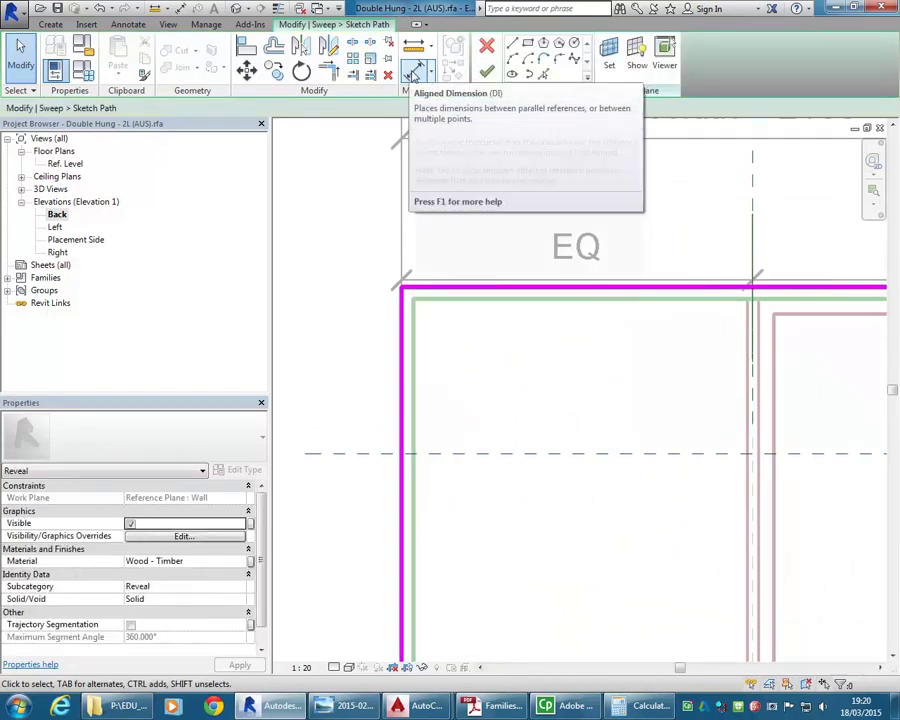
middle_click_drag(432, 221, 504, 269)
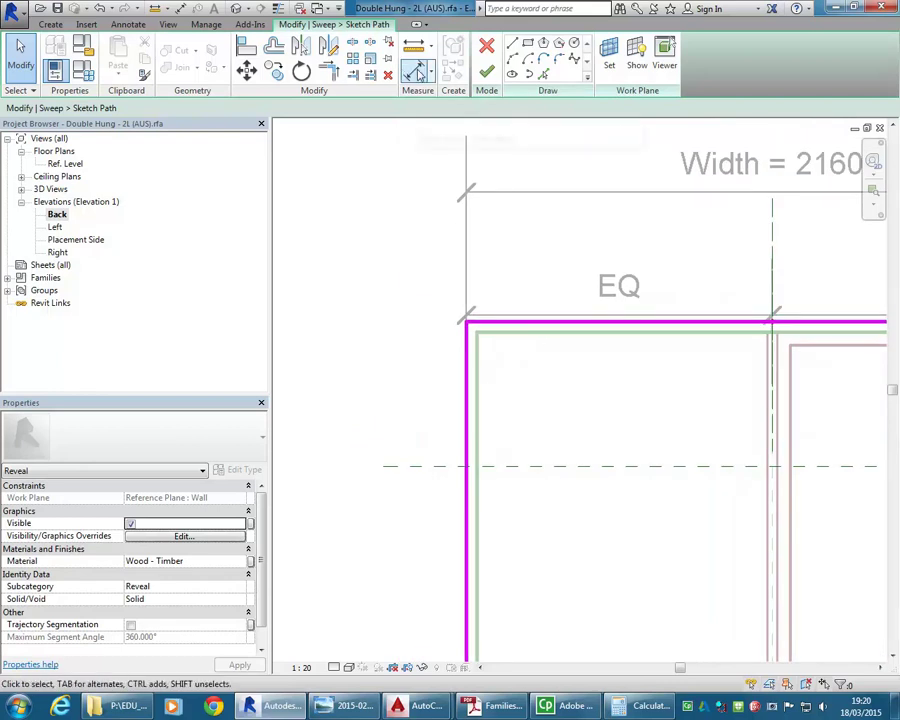
left_click(418, 75)
scroll(535, 320, "up", 3)
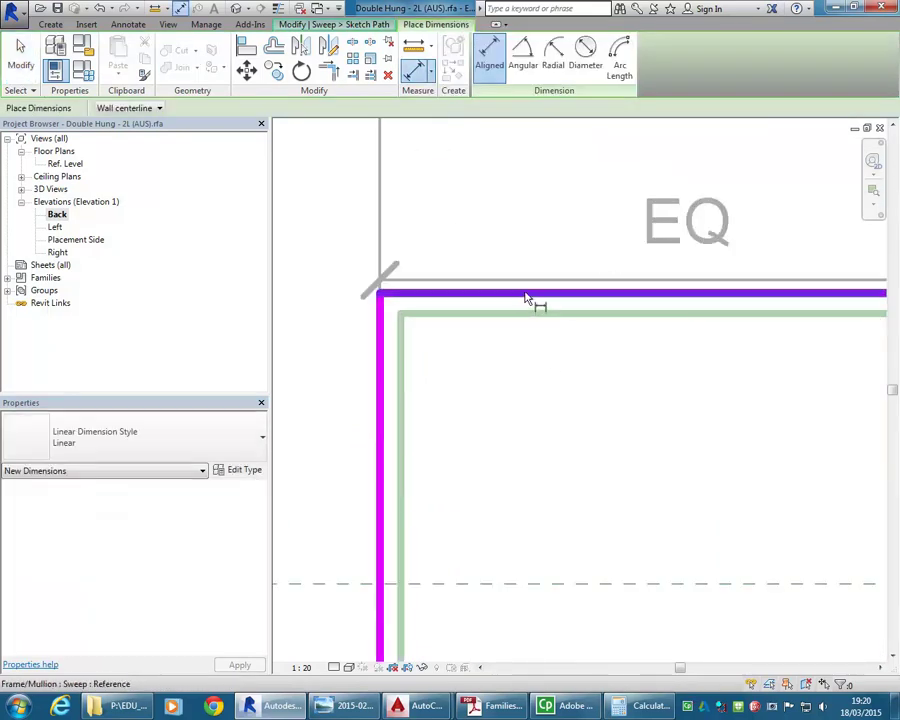
left_click(565, 590)
scroll(536, 468, "down", 5)
scroll(480, 474, "up", 2)
middle_click_drag(480, 474, 614, 430)
scroll(614, 430, "down", 4)
scroll(784, 420, "up", 2)
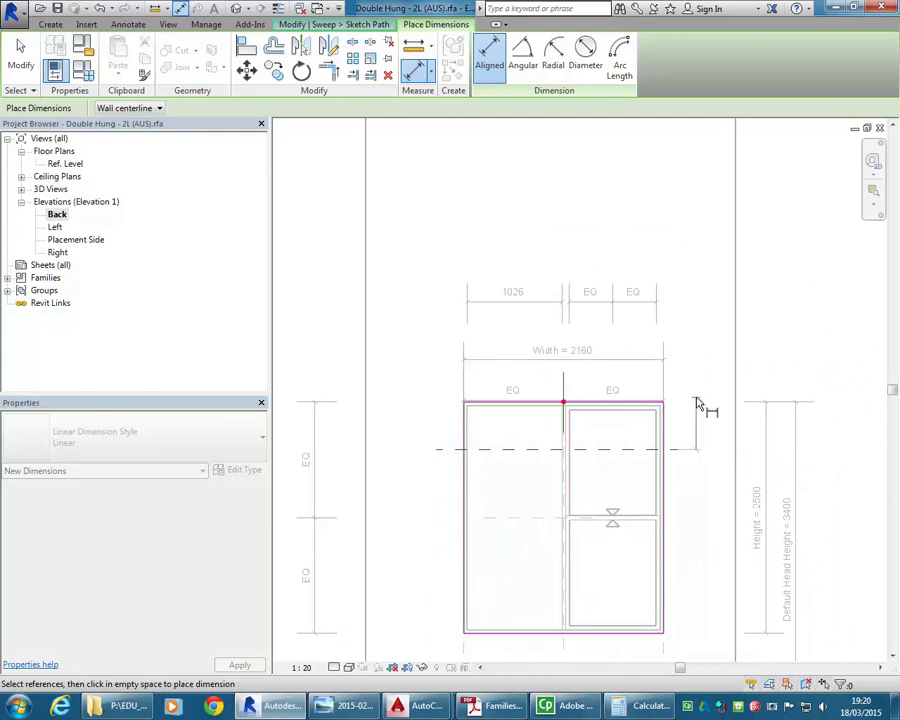
right_click(698, 354)
left_click(716, 360)
Discard the path sketch changes and leave the Reveal sweep edit.
scroll(716, 368, "up", 5)
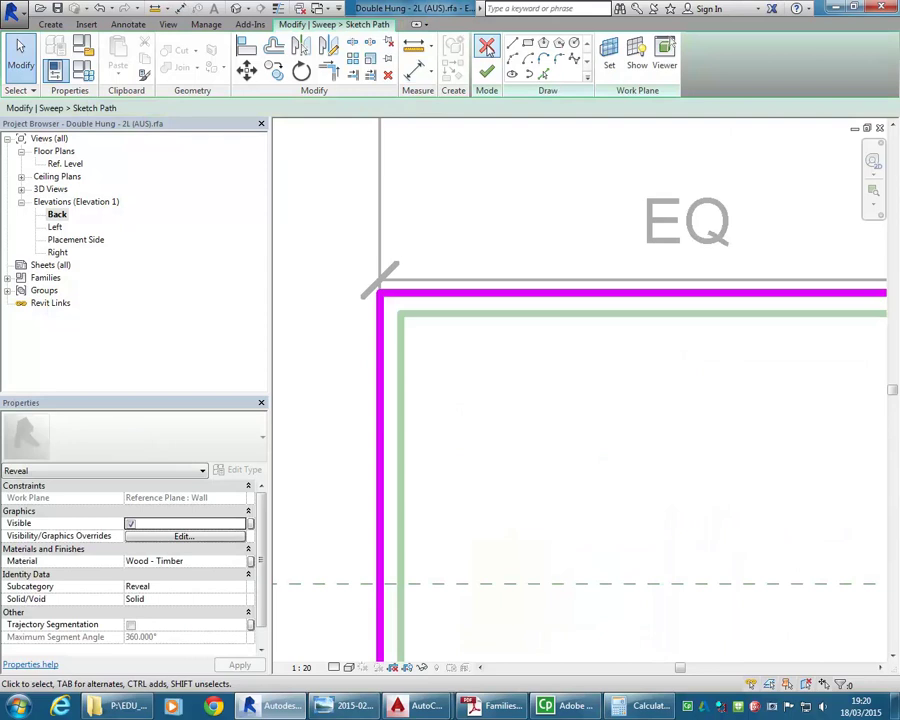
left_click(487, 47)
left_click(484, 362)
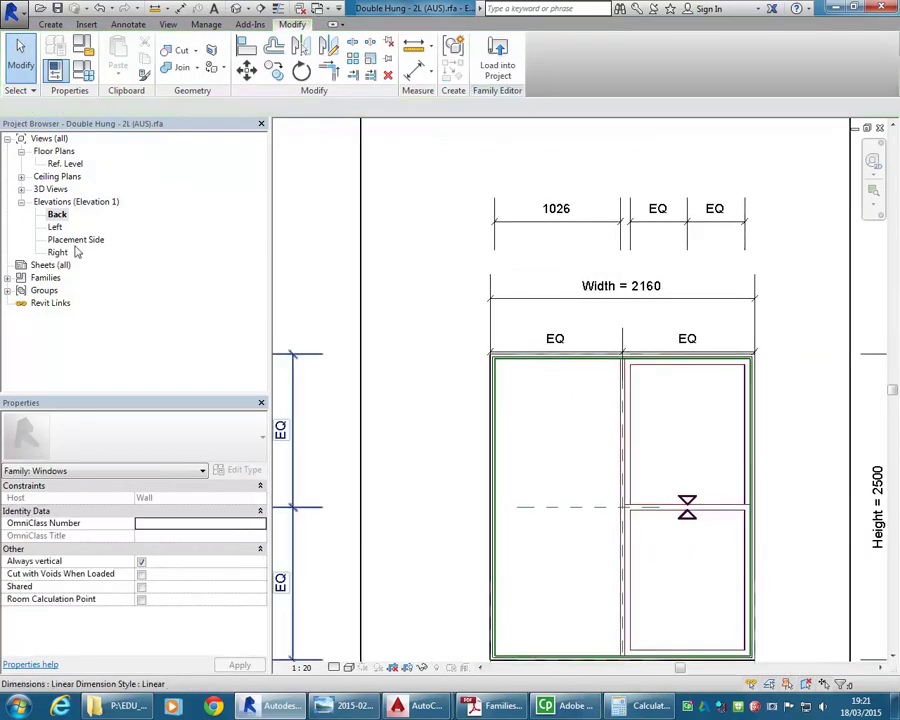
Examine the window and its frame sweep in the Left and Right elevations.
left_click(76, 240)
double_click(56, 227)
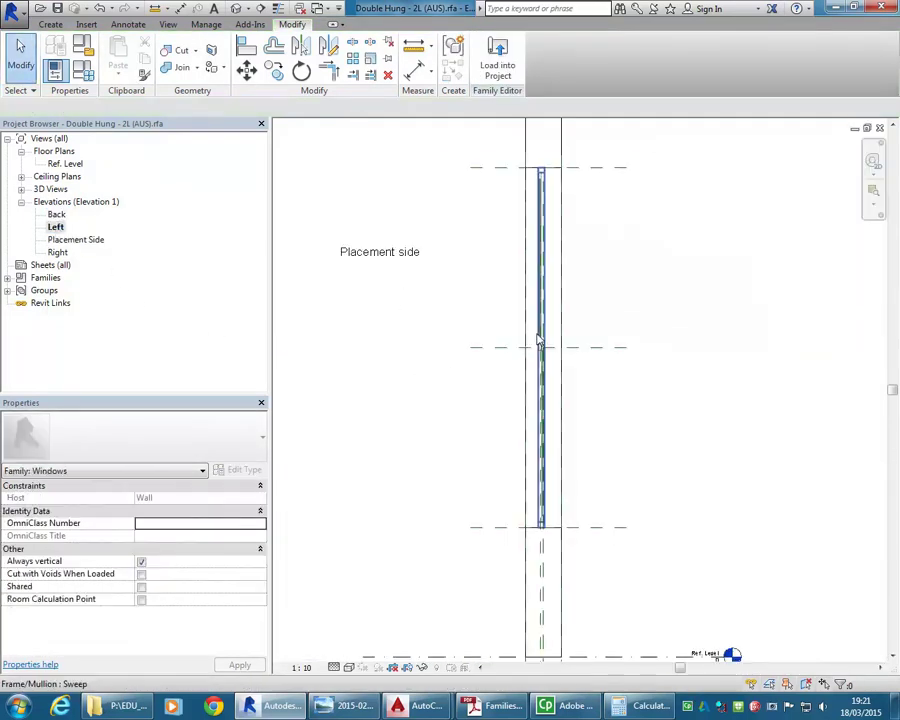
double_click(57, 252)
scroll(620, 388, "down", 3)
scroll(605, 410, "up", 2)
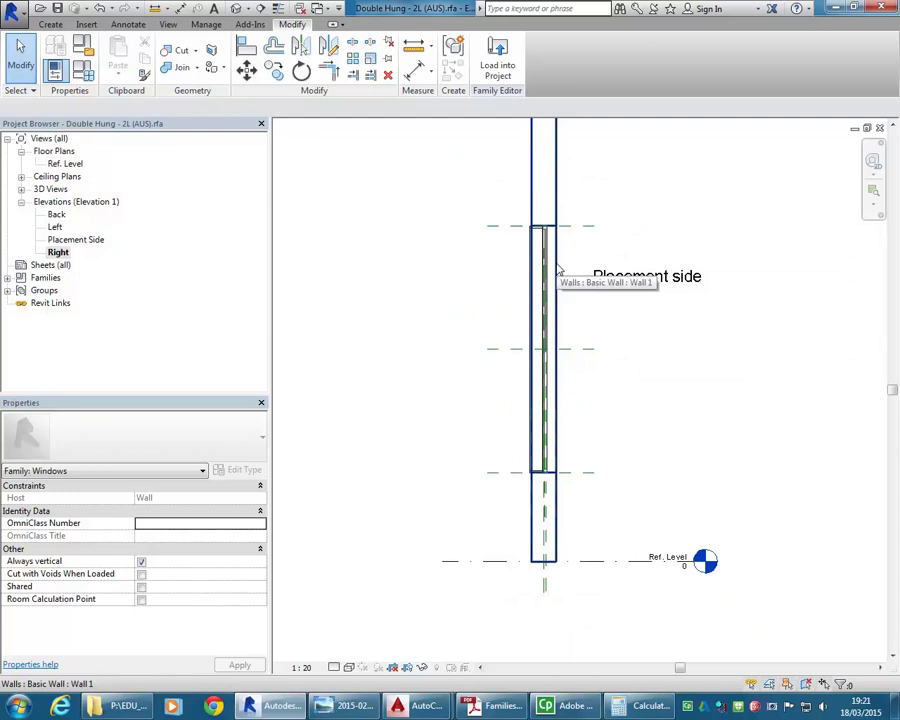
Inspect the void extrusion and select the Head reference plane in the Right elevation.
key("Tab")
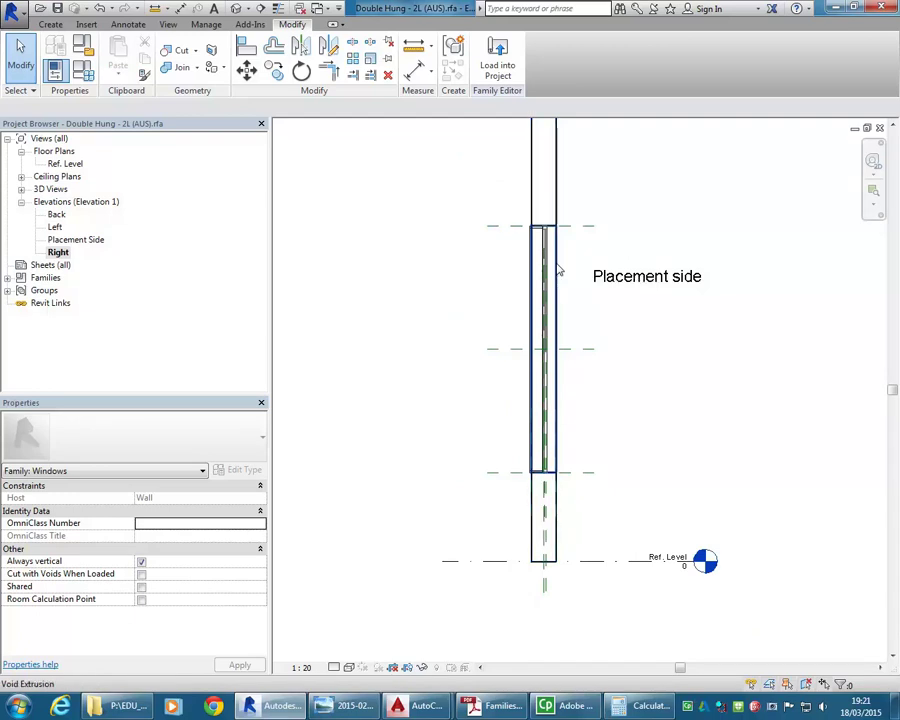
left_click(559, 270)
left_click(567, 227)
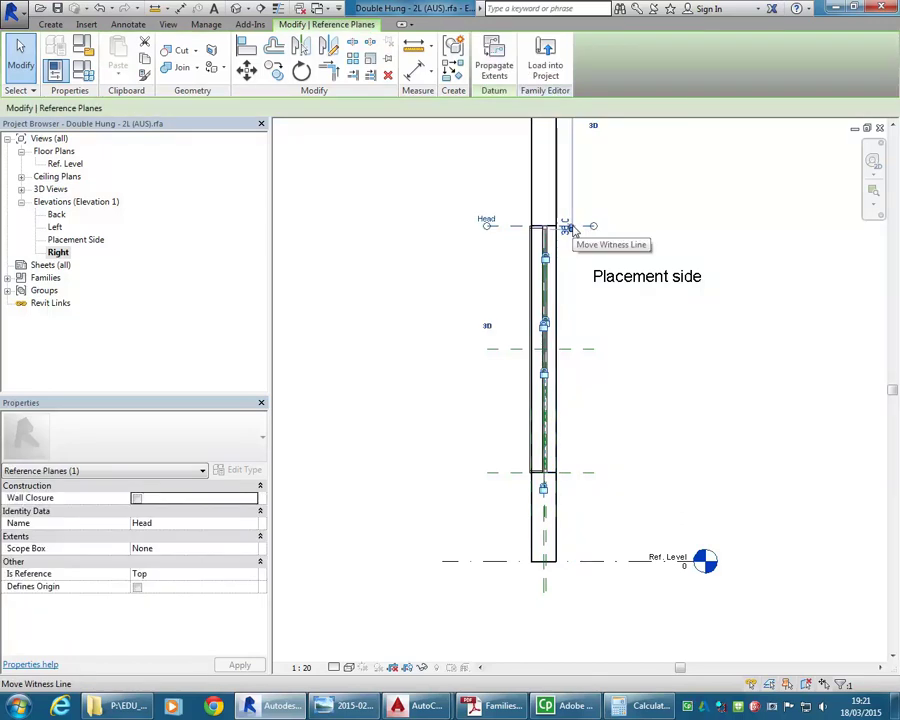
scroll(518, 215, "up", 2)
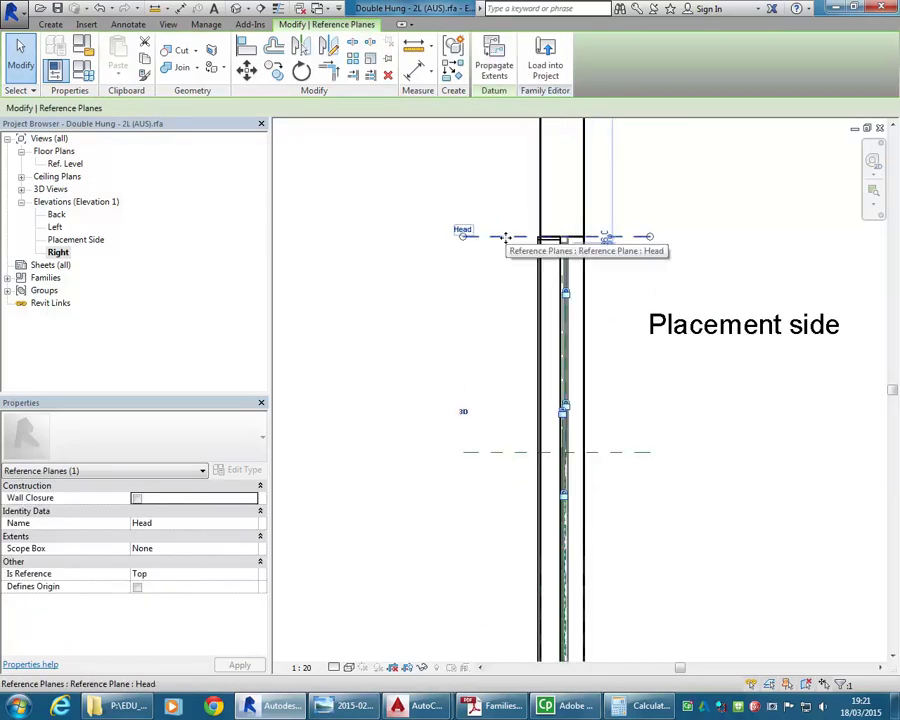
scroll(506, 237, "down", 2)
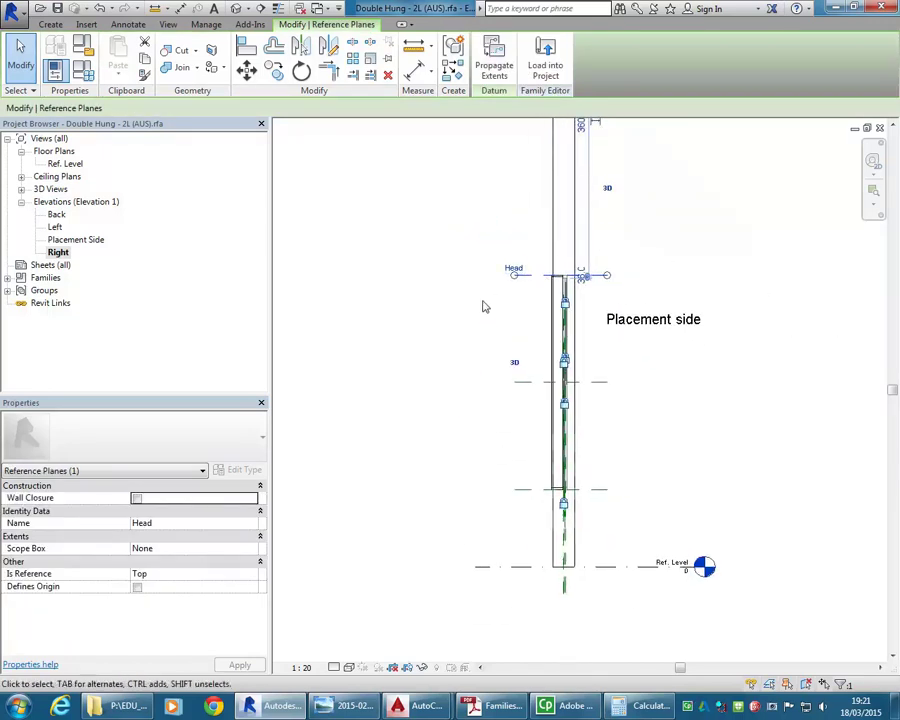
Examine the selected Head reference plane in the Placement Side and Back elevations.
double_click(63, 242)
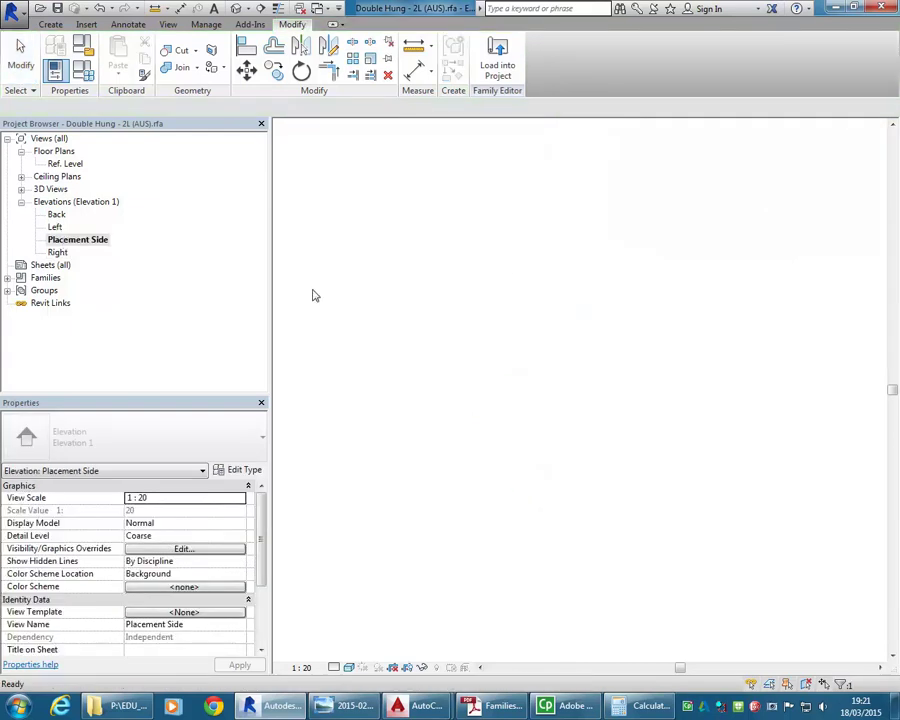
scroll(480, 303, "down", 1)
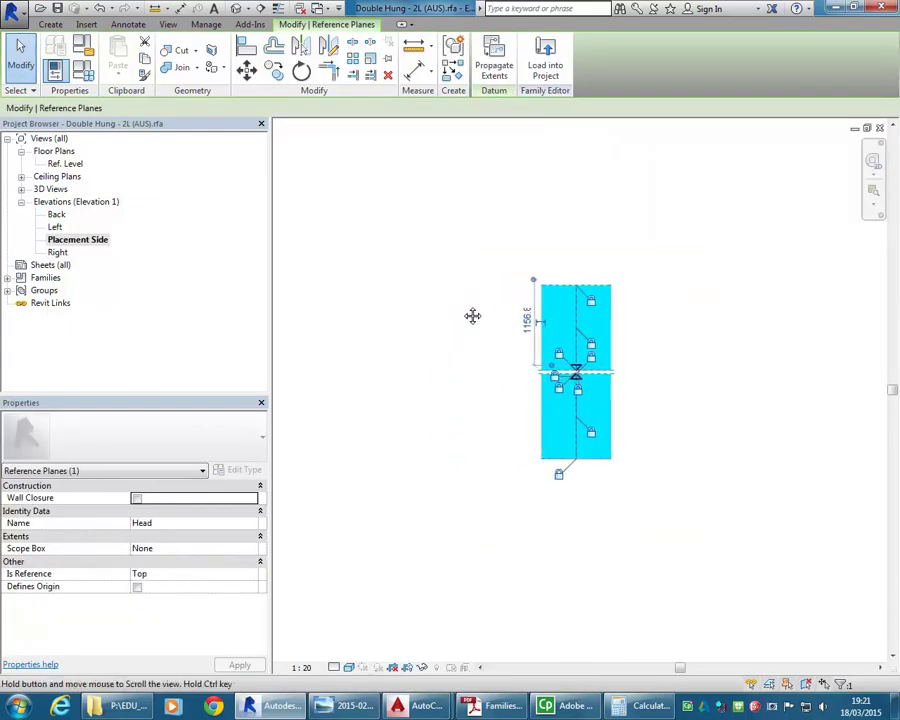
double_click(56, 214)
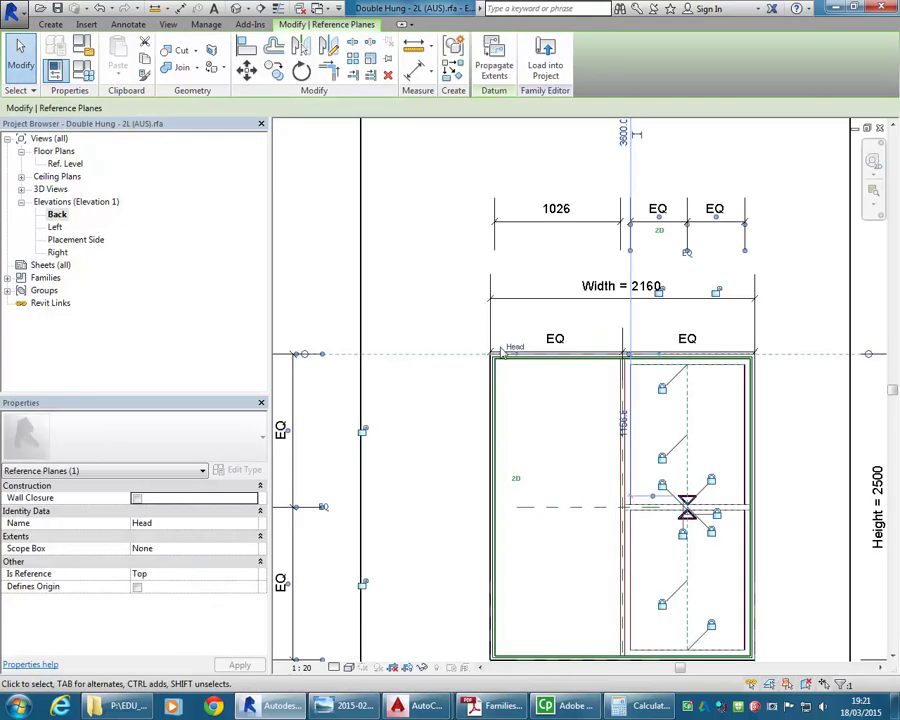
scroll(512, 366, "up", 5)
scroll(513, 363, "down", 4)
scroll(513, 366, "down", 4)
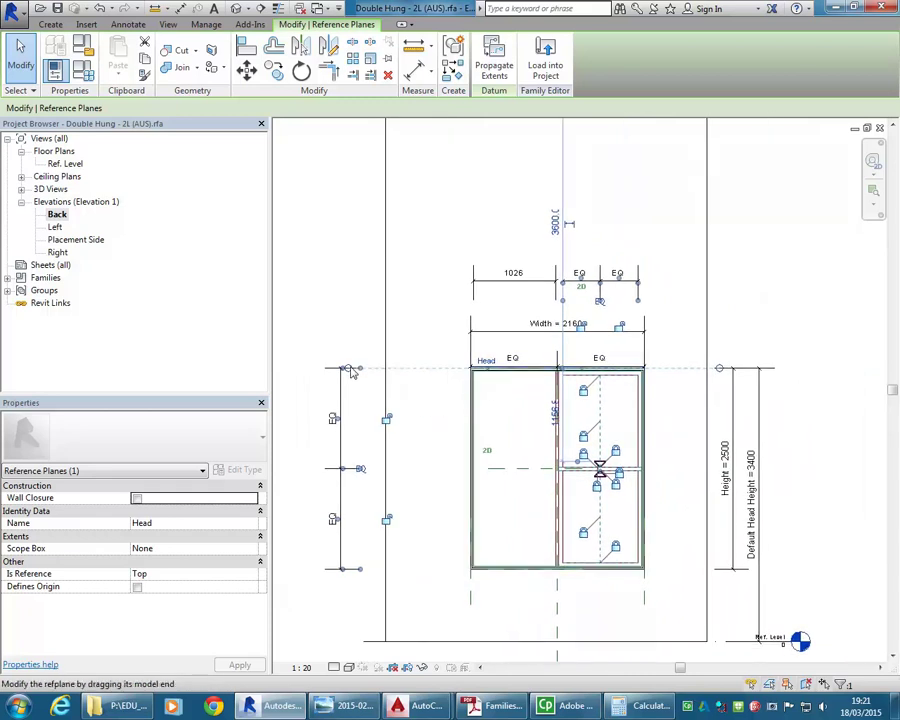
Shorten the upper witness line of the vertical EQ dimension near the end of the Head reference plane.
left_click_drag(361, 368, 415, 384)
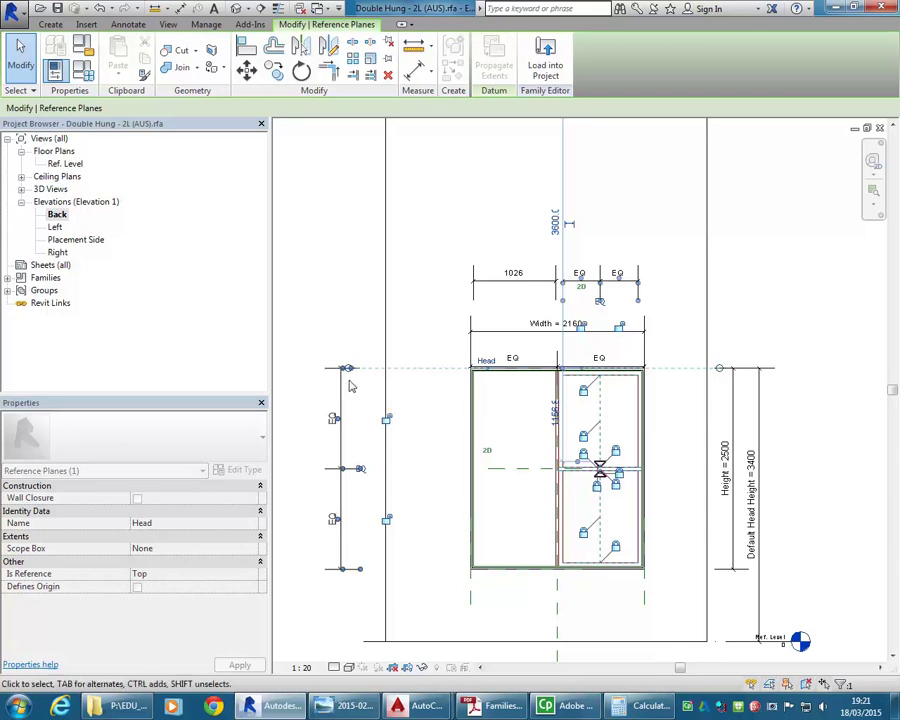
scroll(352, 384, "up", 3)
scroll(352, 368, "up", 2)
scroll(404, 237, "down", 2)
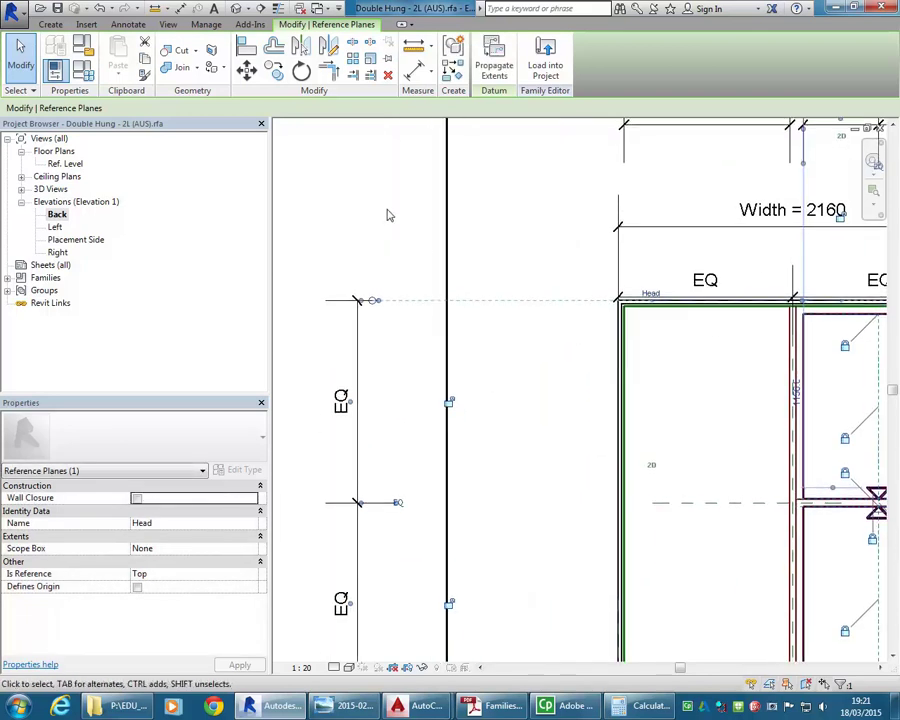
scroll(388, 207, "down", 2)
middle_click_drag(388, 207, 370, 265)
scroll(374, 229, "down", 2)
scroll(655, 293, "up", 3)
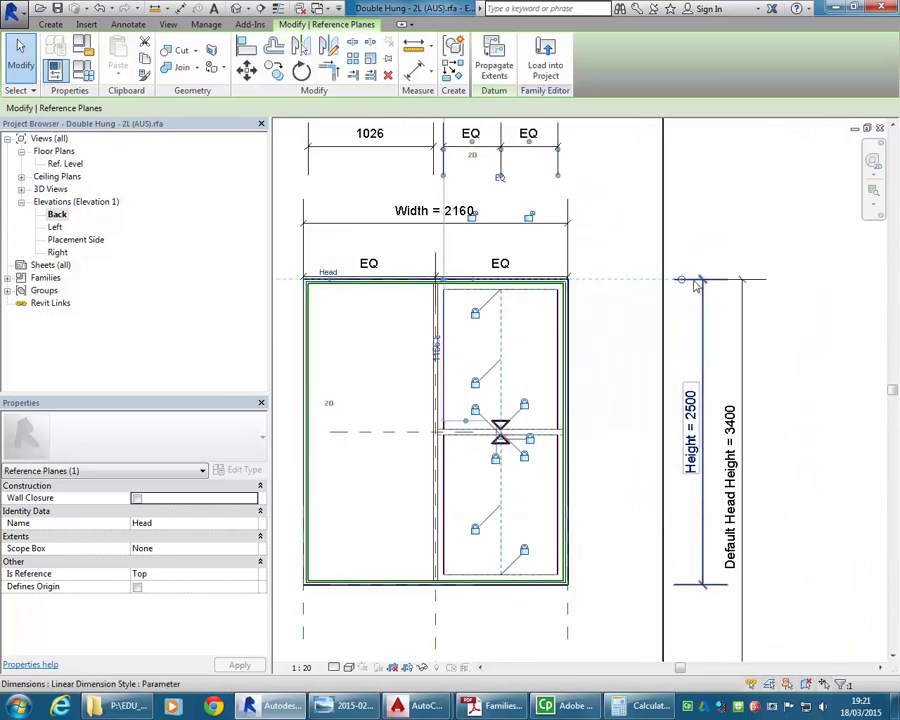
Maximize the 3D extents of the Head reference plane, check both its ends and clear the selection.
right_click(679, 335)
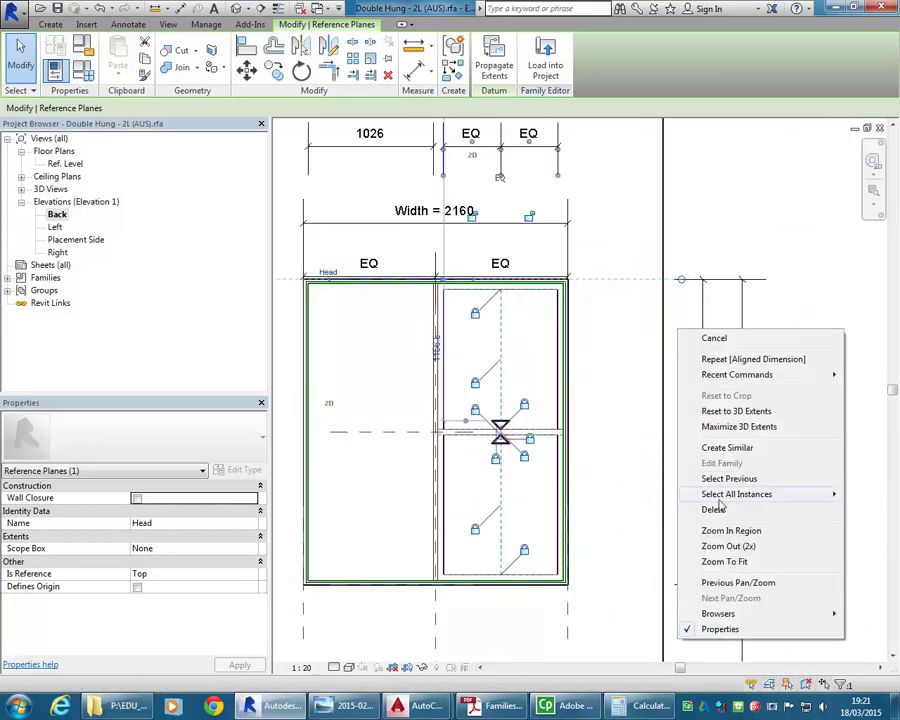
left_click(739, 427)
scroll(676, 306, "up", 3)
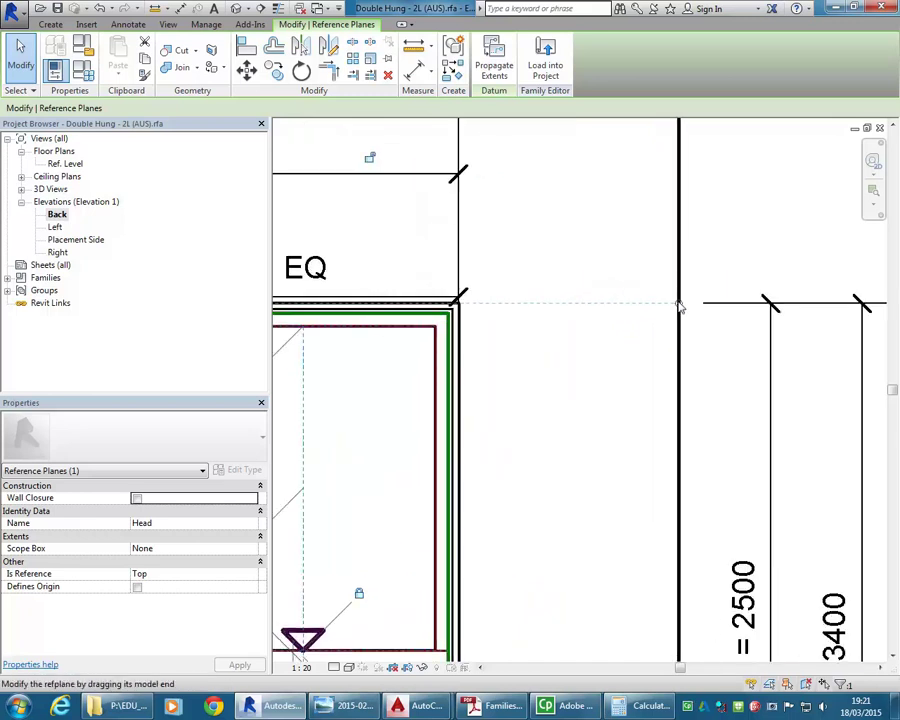
scroll(691, 362, "down", 6)
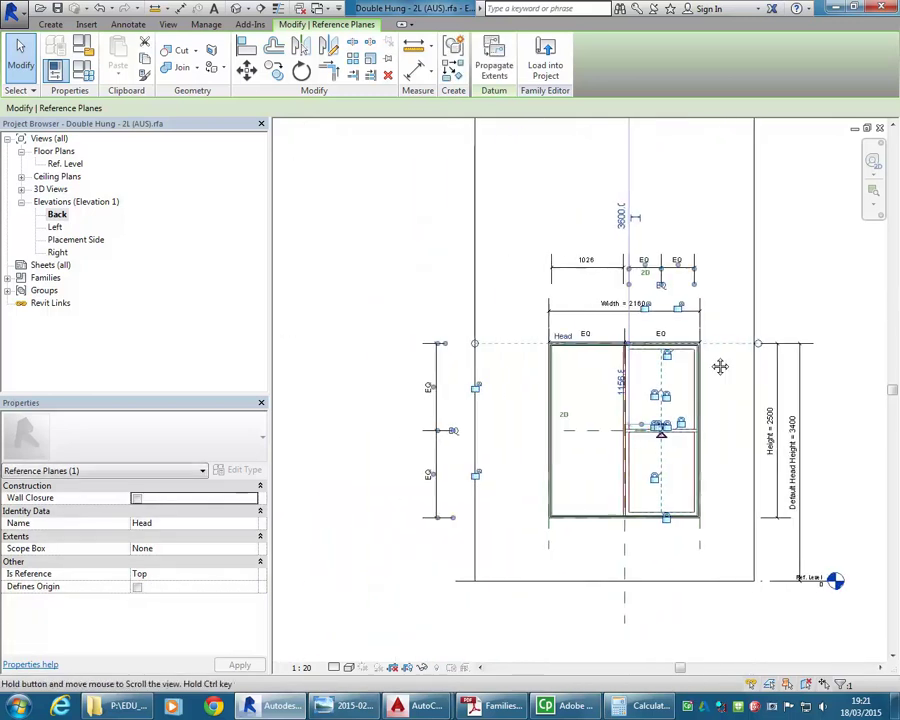
scroll(463, 342, "up", 4)
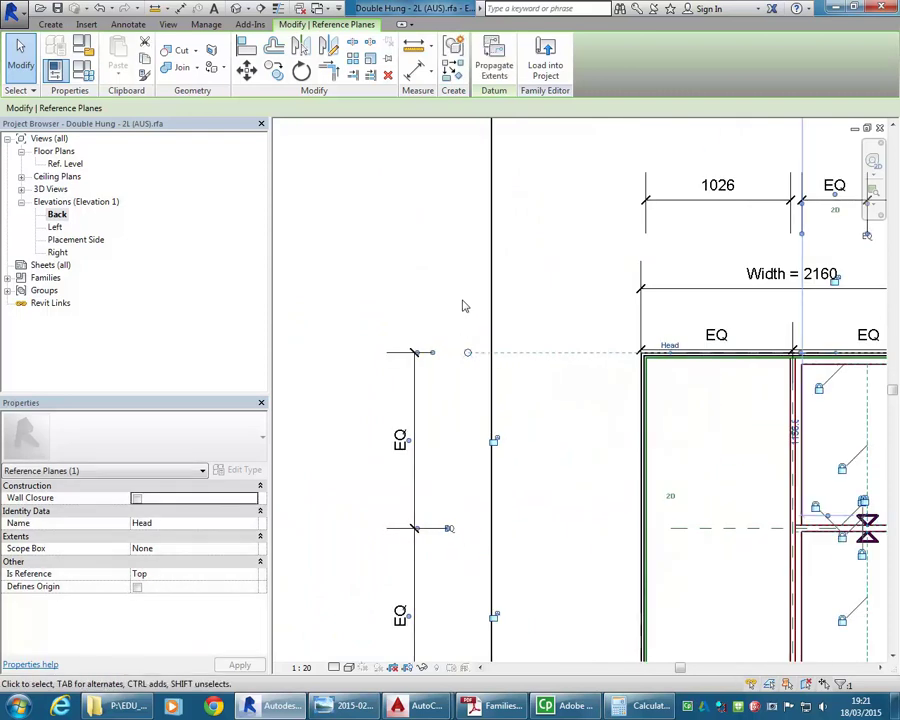
left_click(463, 306)
scroll(462, 305, "down", 3)
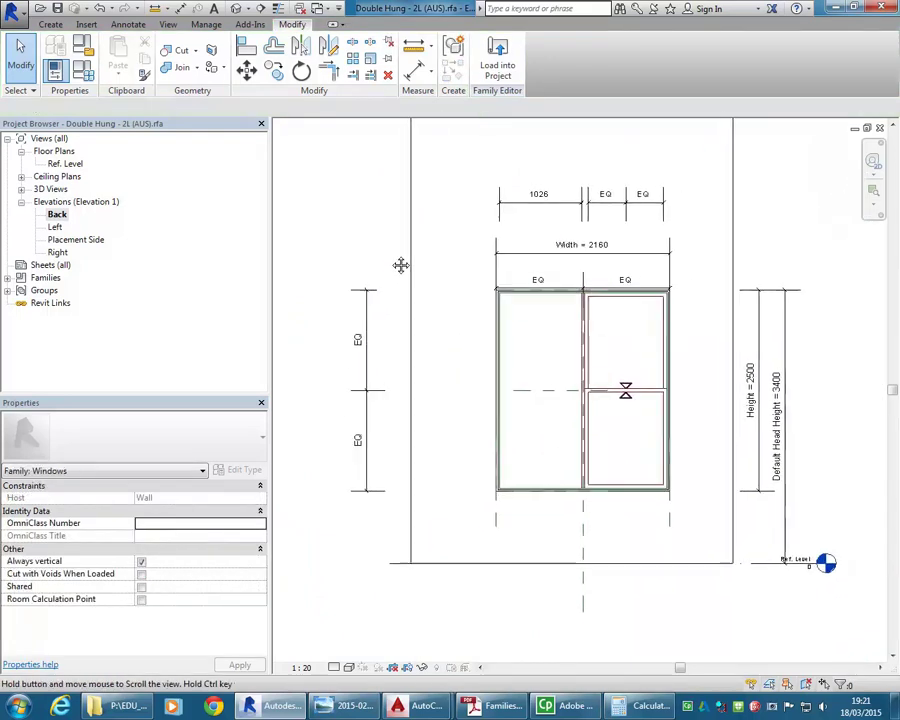
Draw a horizontal reference plane across the window just above its head, about 3572 mm above the Ref. Level.
left_click(50, 24)
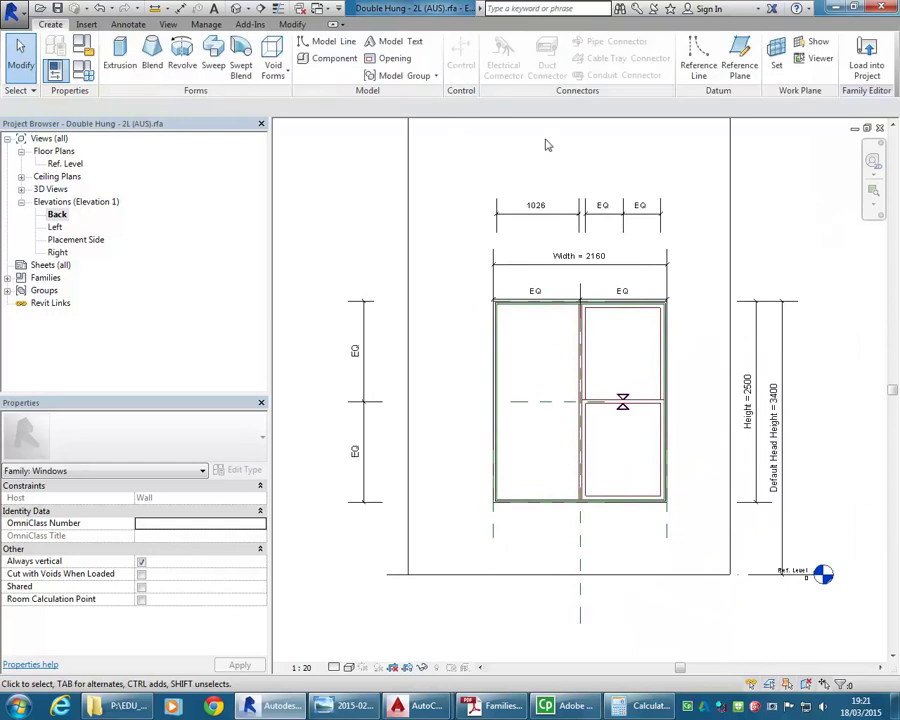
left_click(740, 62)
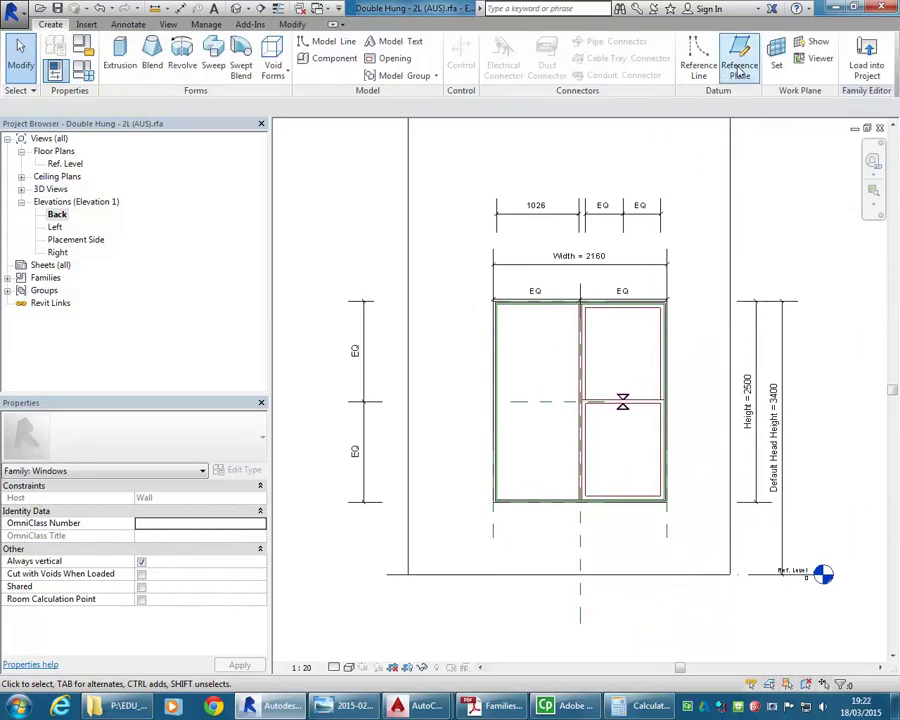
scroll(381, 312, "up", 3)
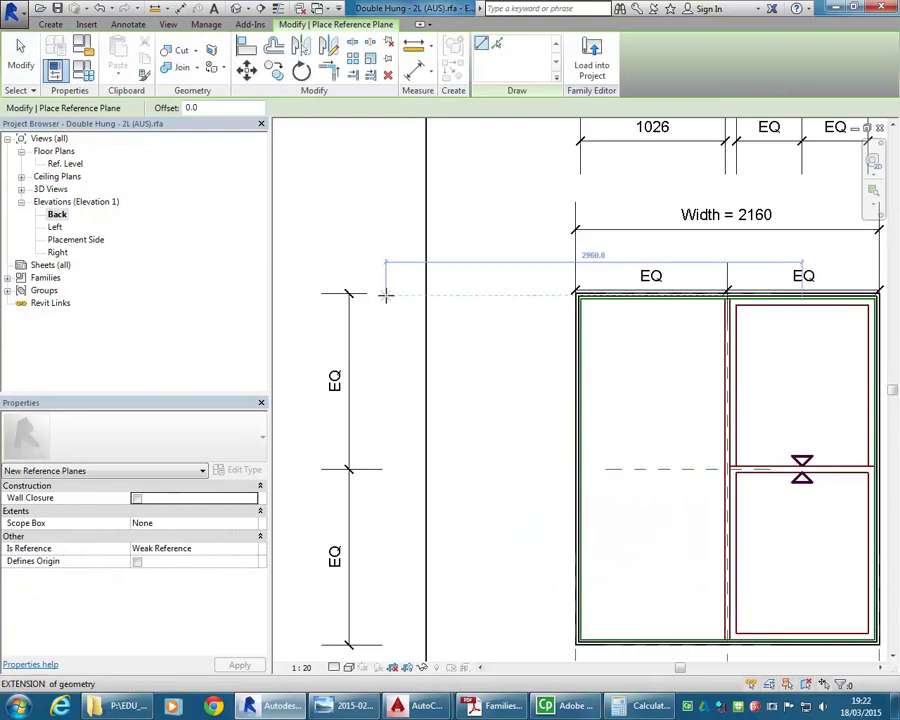
left_click(386, 269)
scroll(387, 266, "down", 4)
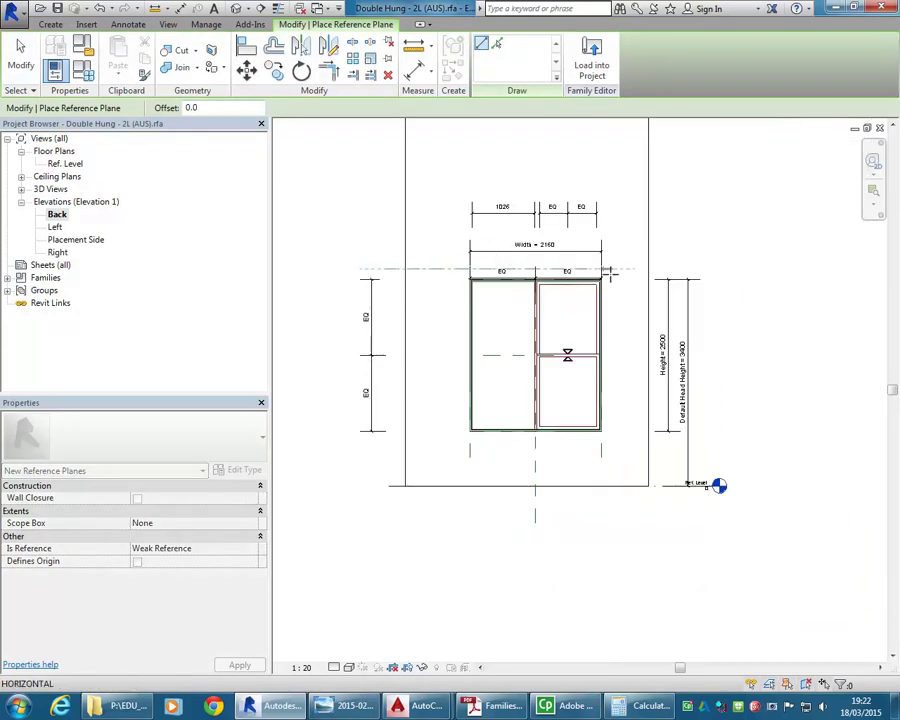
left_click(660, 268)
scroll(640, 268, "up", 3)
key("Escape")
key("Escape")
scroll(645, 290, "down", 3)
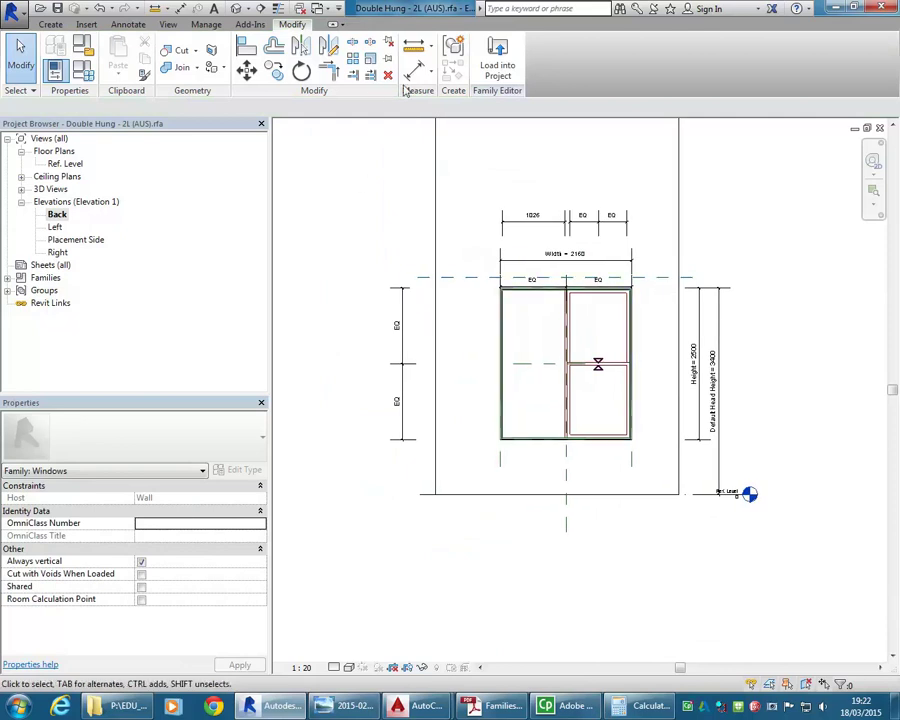
Place an aligned dimension from the Ref. Level to the new reference plane, beside the Default Head Height dimension.
scroll(700, 300, "up", 3)
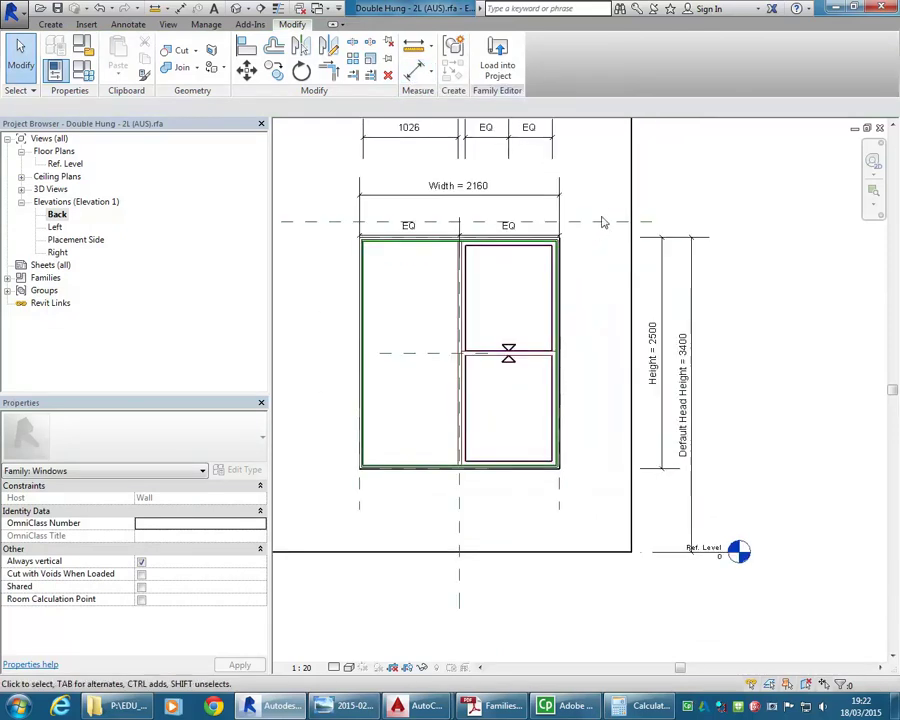
left_click(692, 296)
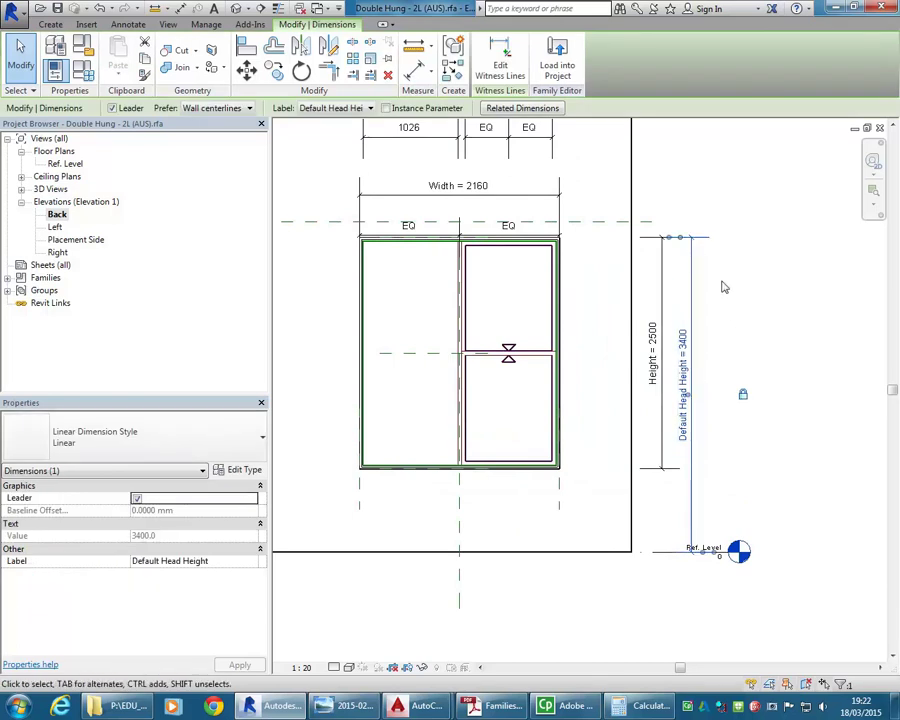
left_click(724, 287)
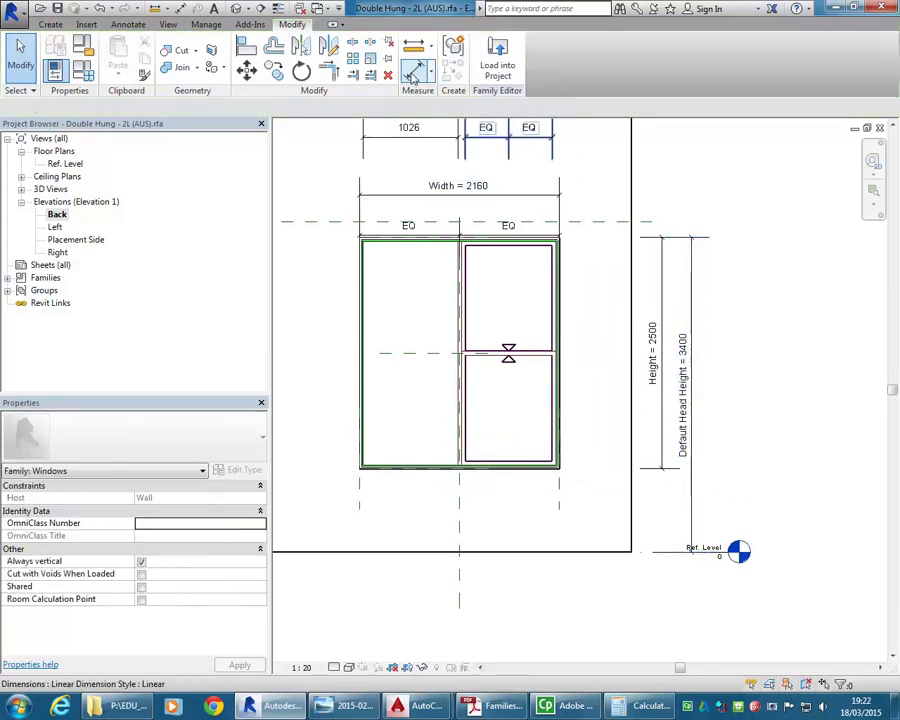
left_click(413, 68)
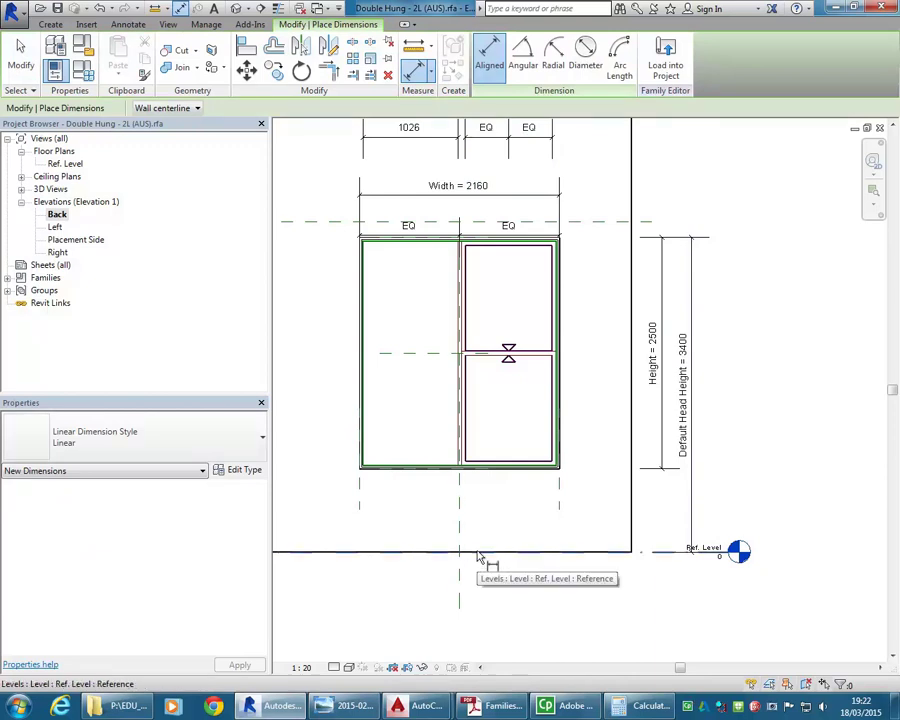
scroll(478, 557, "down", 2)
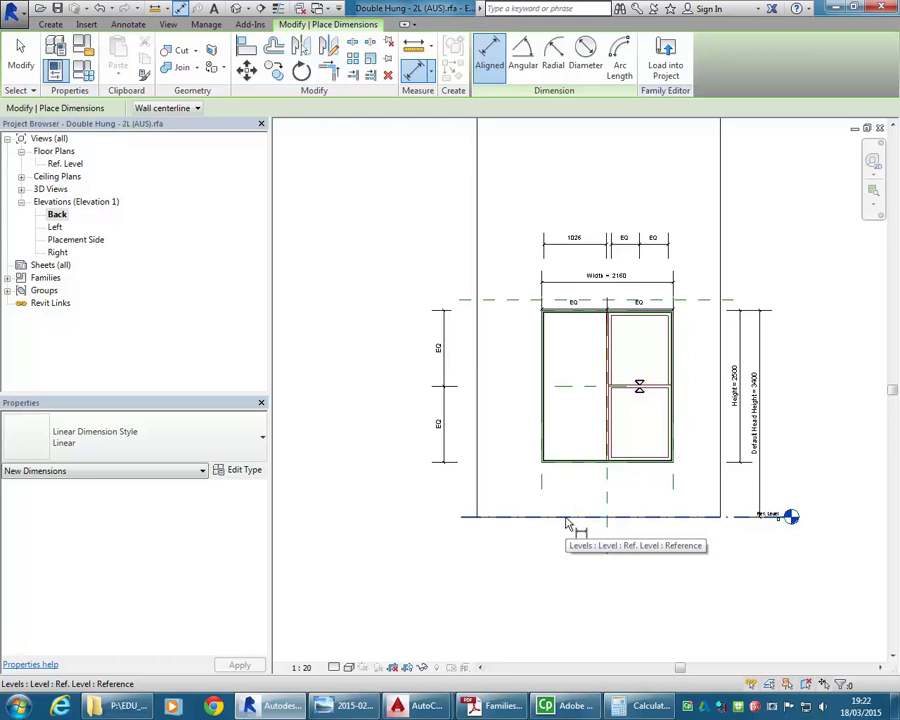
scroll(714, 316, "up", 2)
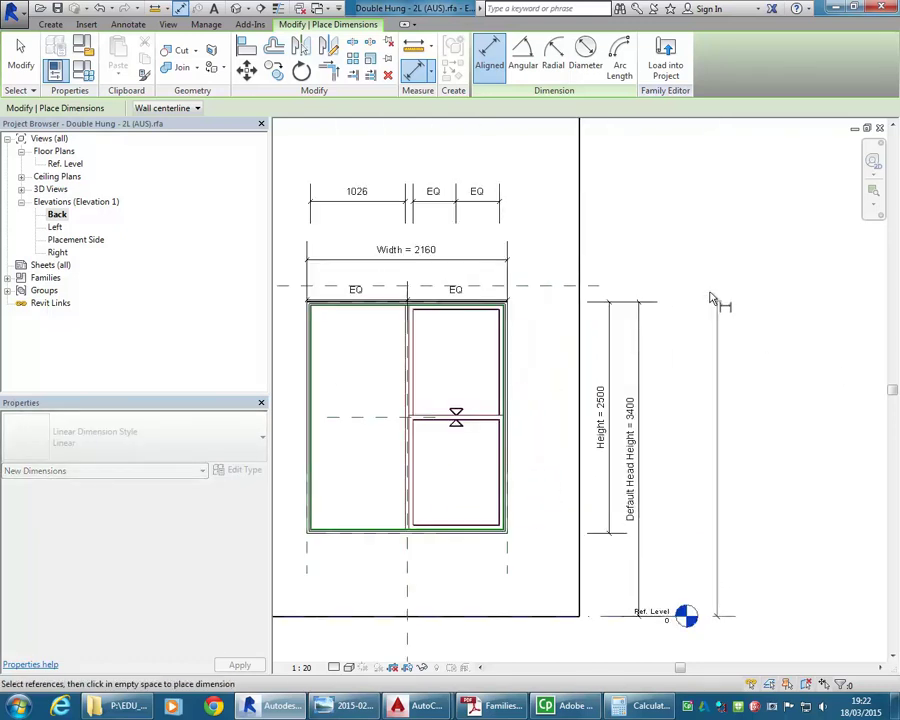
left_click(550, 288)
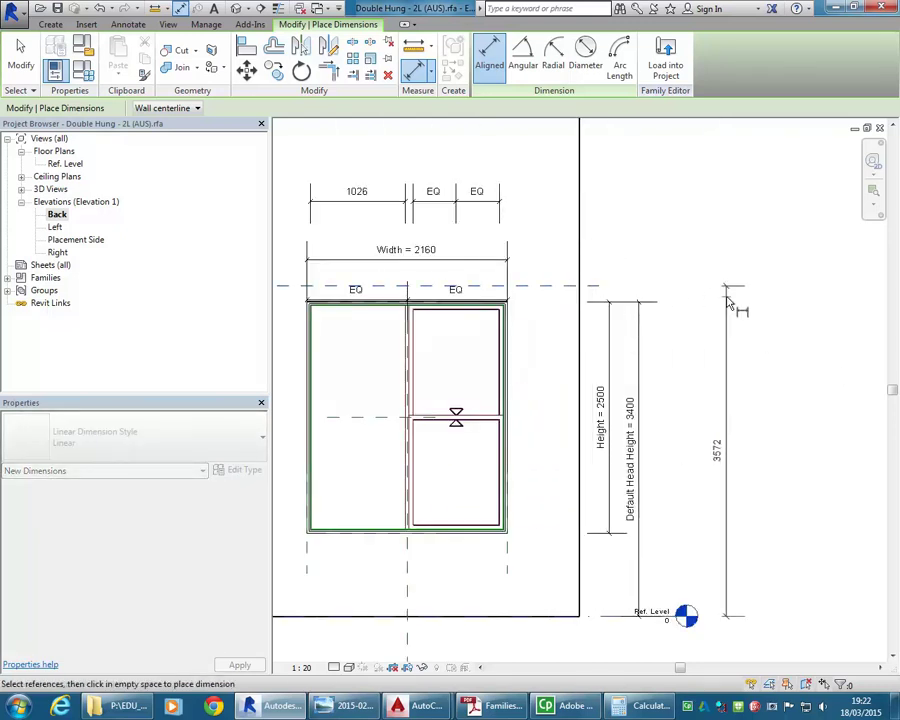
left_click(728, 303)
key("Escape")
key("Escape")
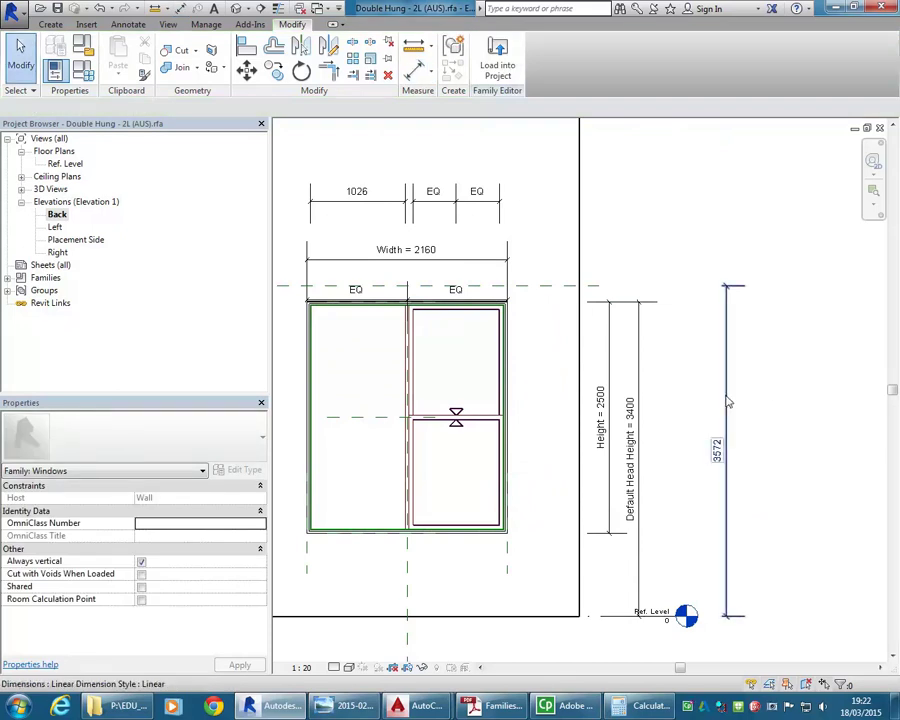
Try the Height label on the new vertical dimension, then assign it the Default Head Height parameter instead.
left_click(728, 405)
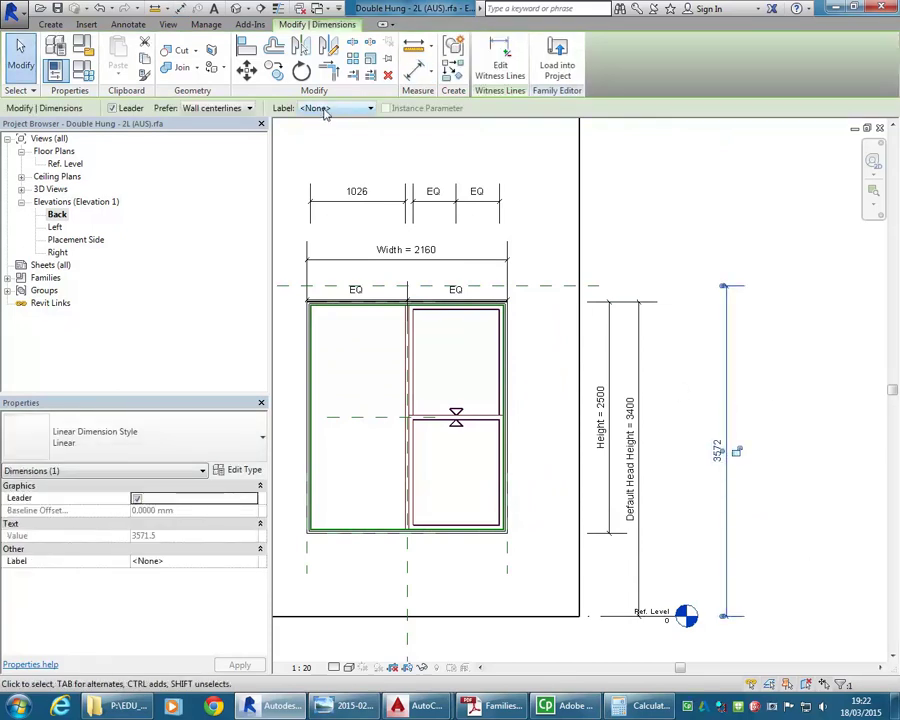
left_click(324, 109)
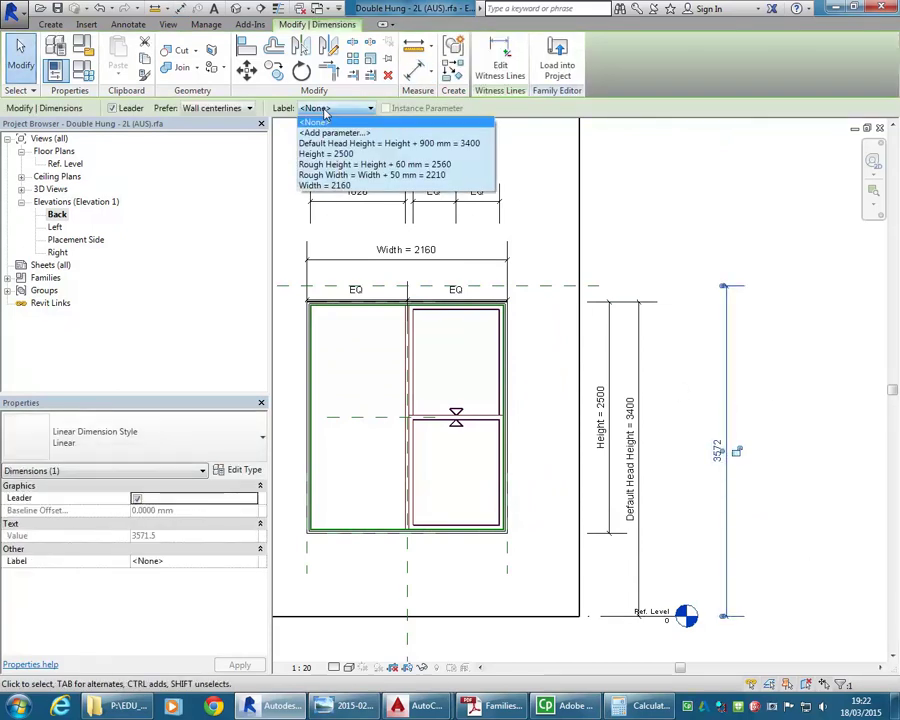
left_click(347, 156)
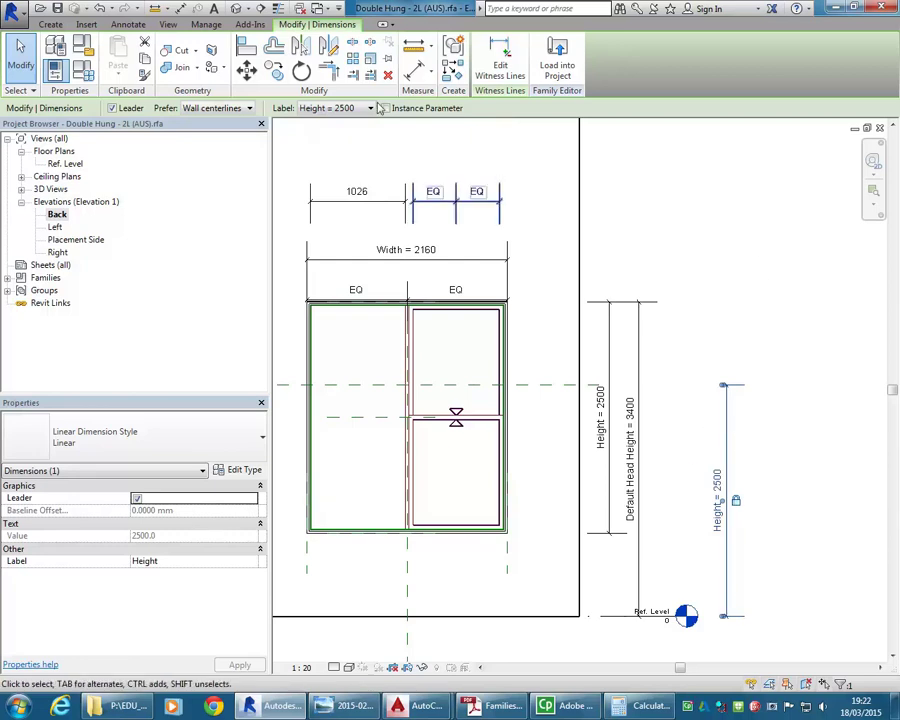
left_click(330, 108)
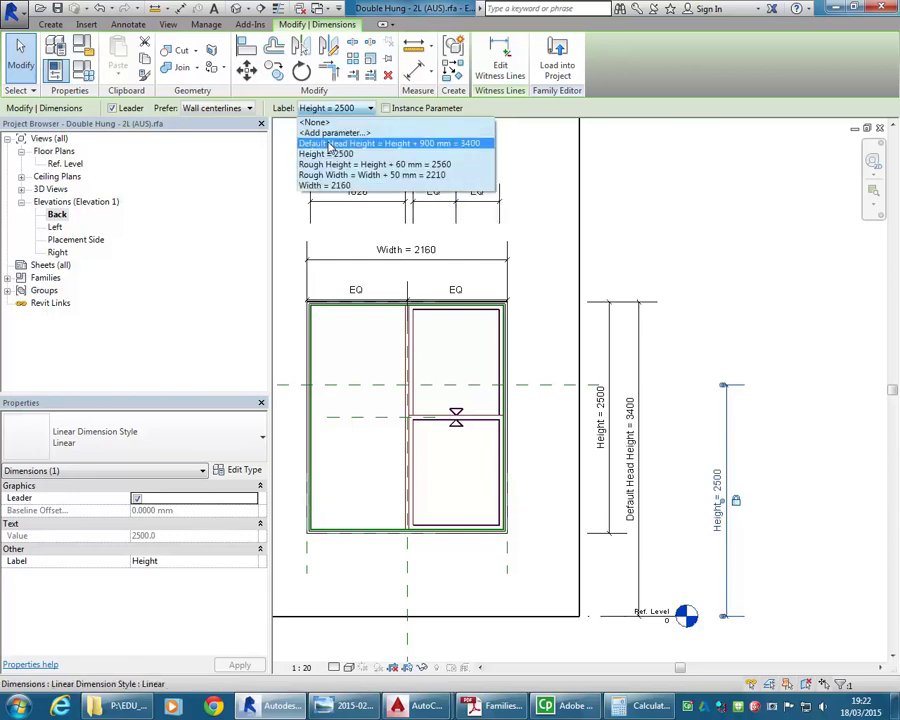
left_click(330, 146)
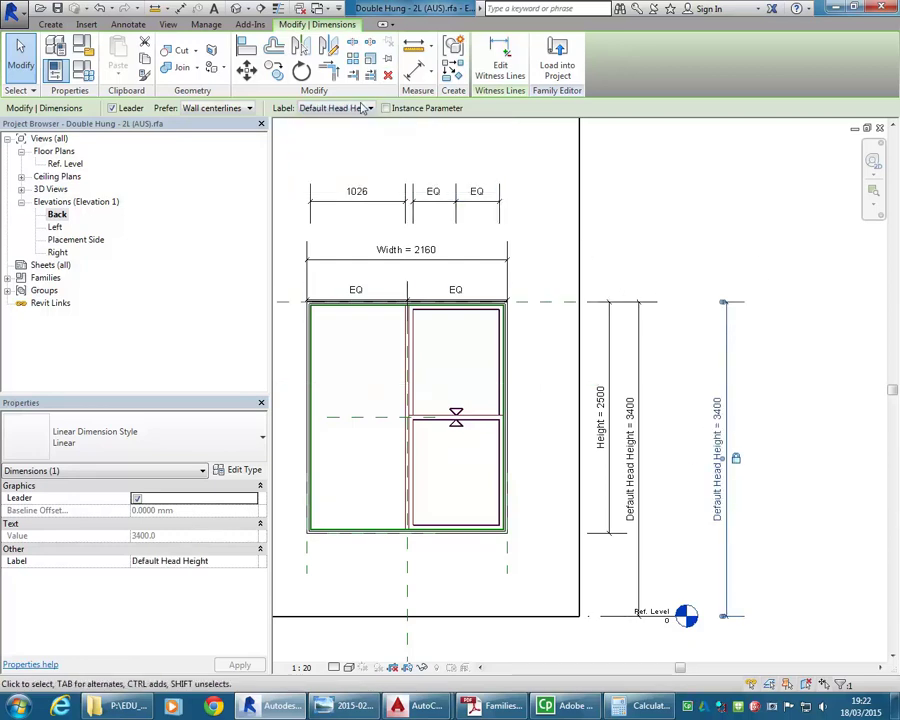
left_click(637, 203)
scroll(637, 203, "down", 3)
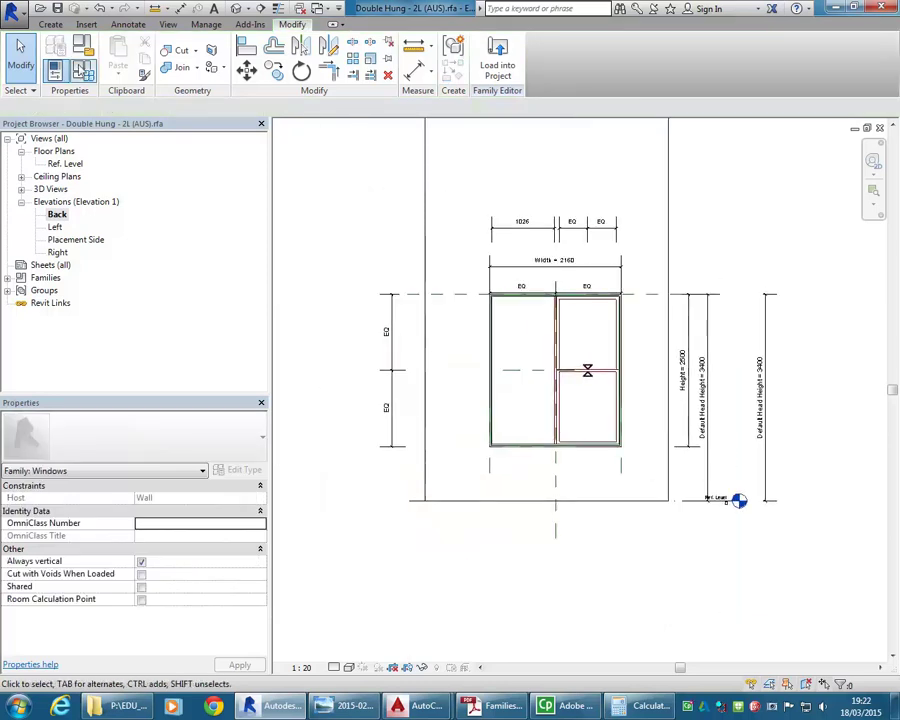
Examine the rough width, rough height, height and default head height parameters in the family types.
left_click(81, 70)
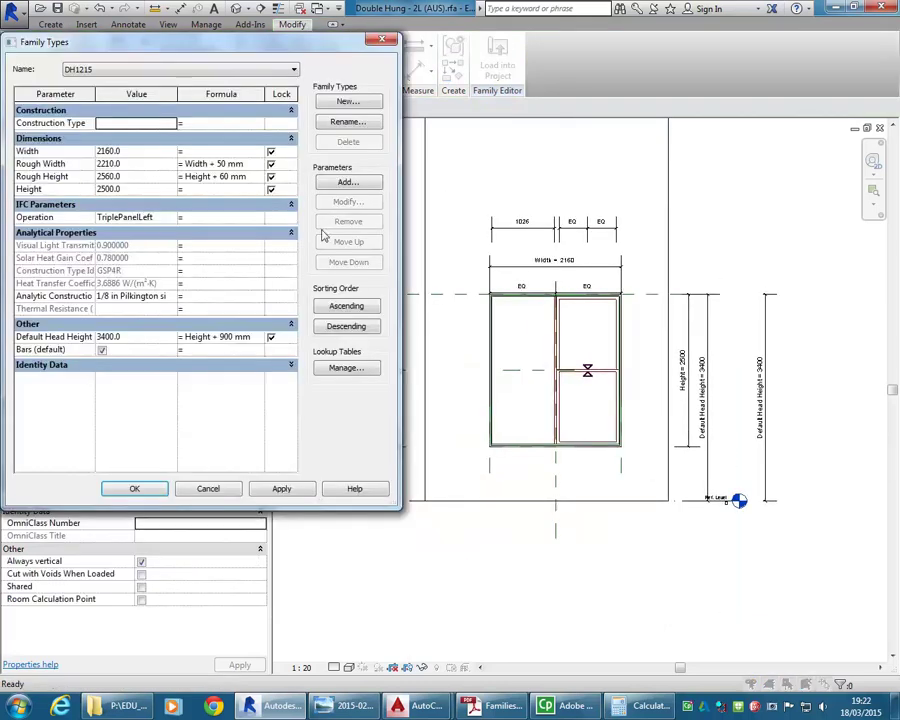
left_click(137, 336)
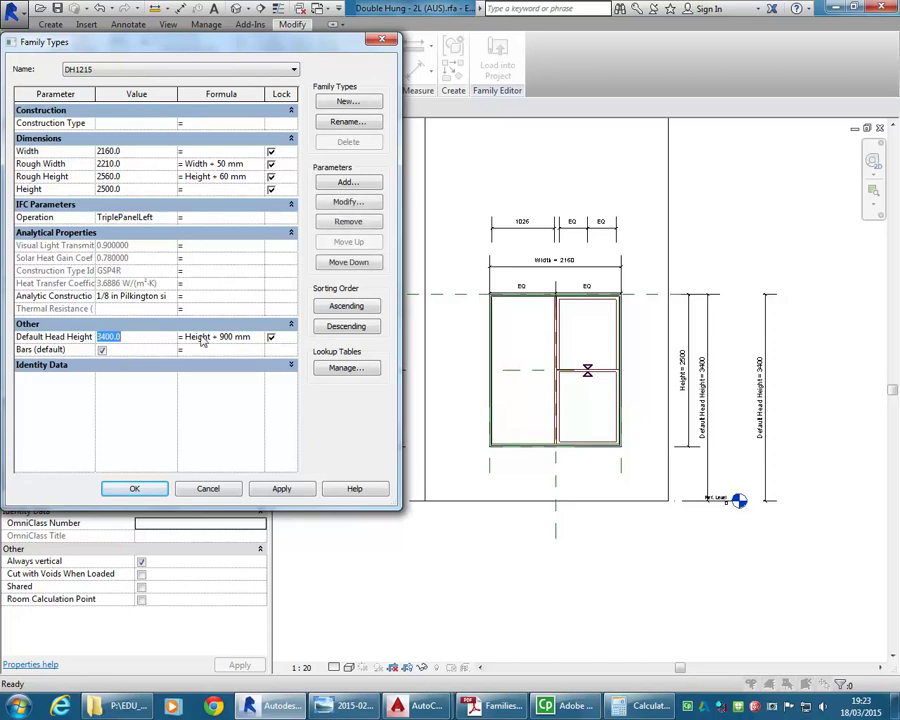
left_click(127, 337)
left_click(141, 164)
left_click(139, 177)
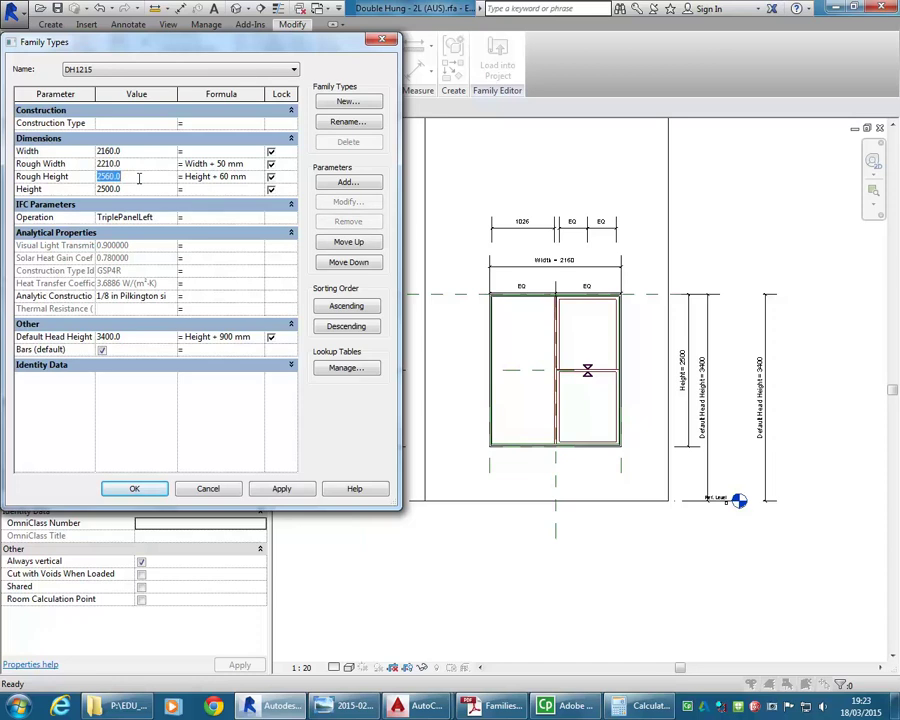
left_click(132, 190)
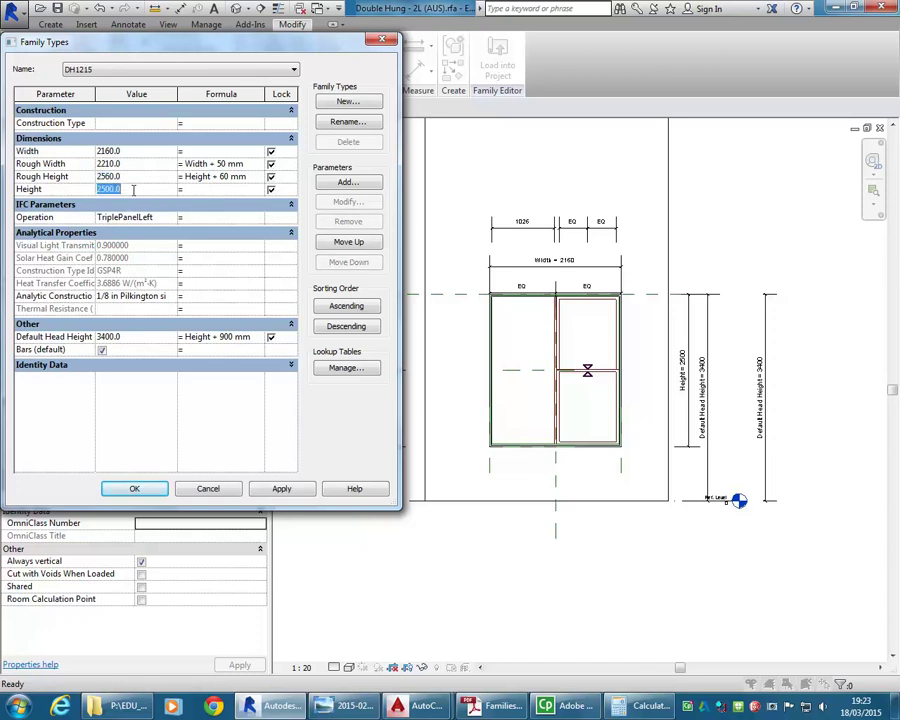
left_click(136, 338)
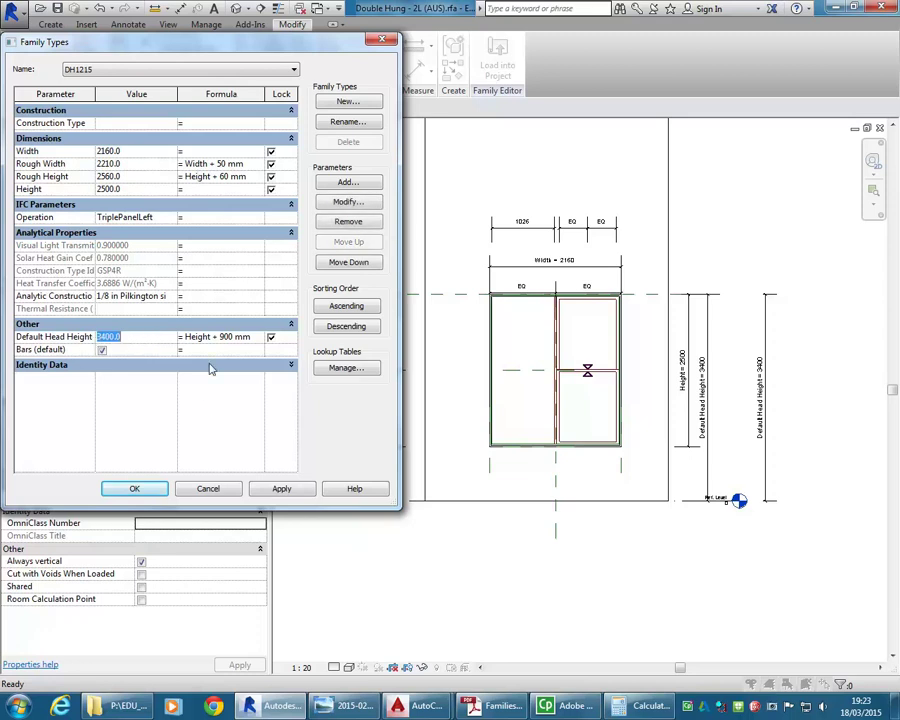
left_click(129, 175)
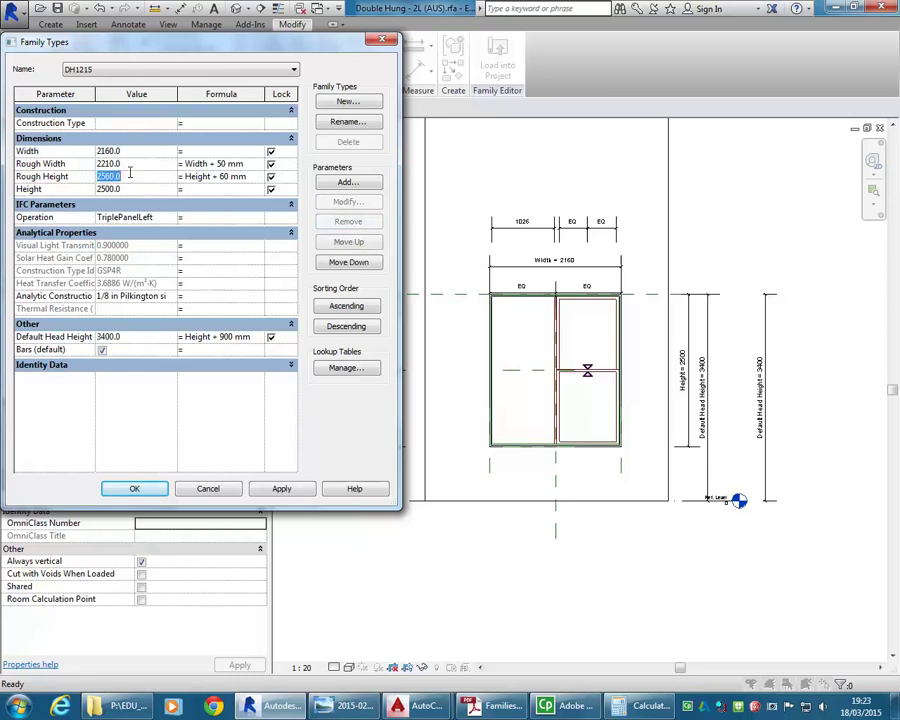
left_click(132, 336)
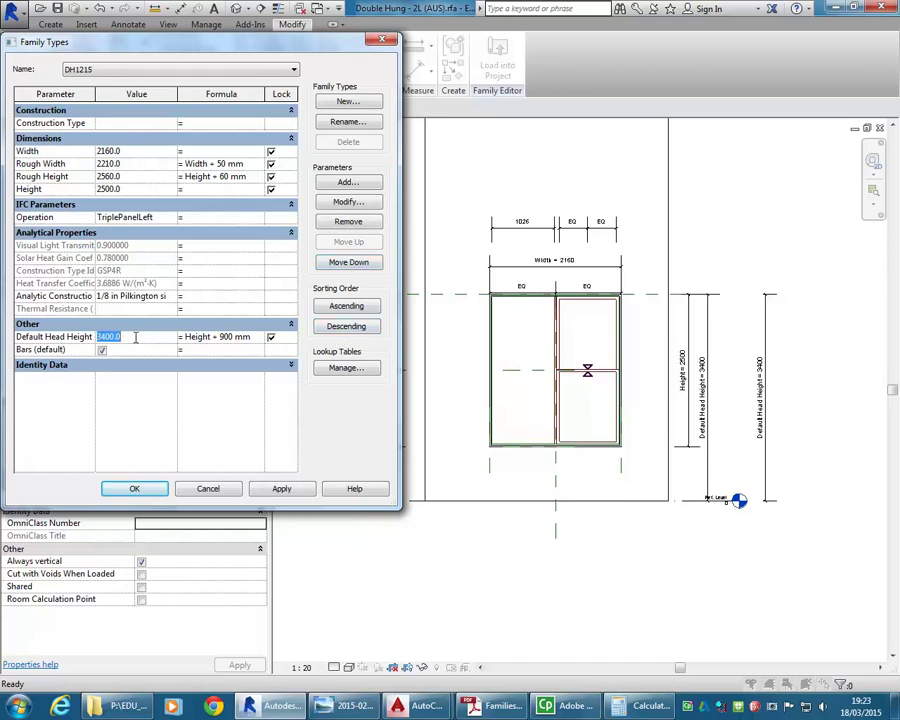
Check the parameter properties of Default Head Height and close the family types without changes.
left_click(347, 201)
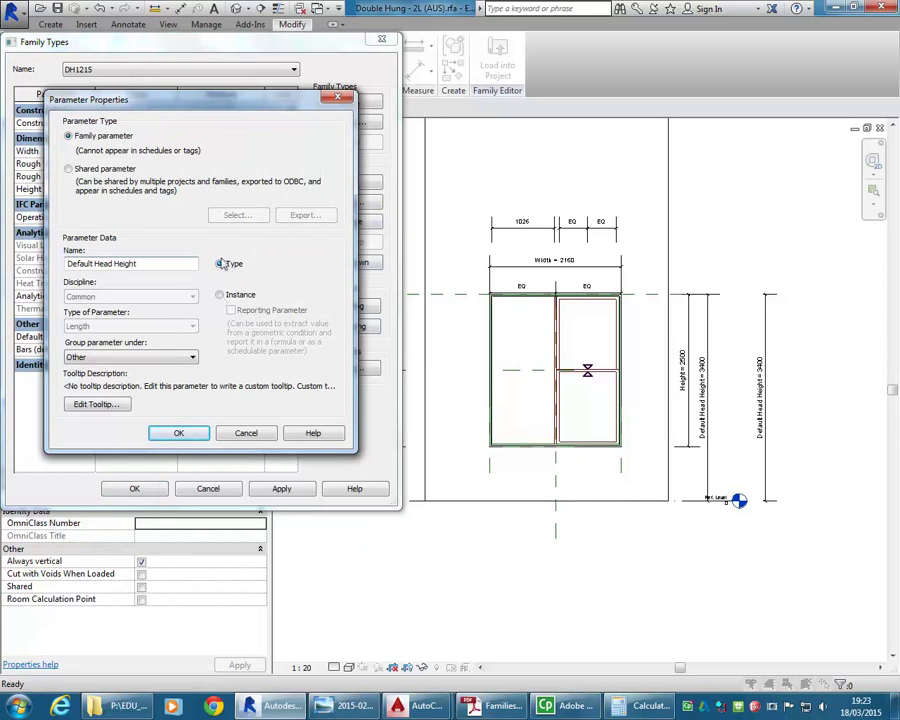
left_click(240, 433)
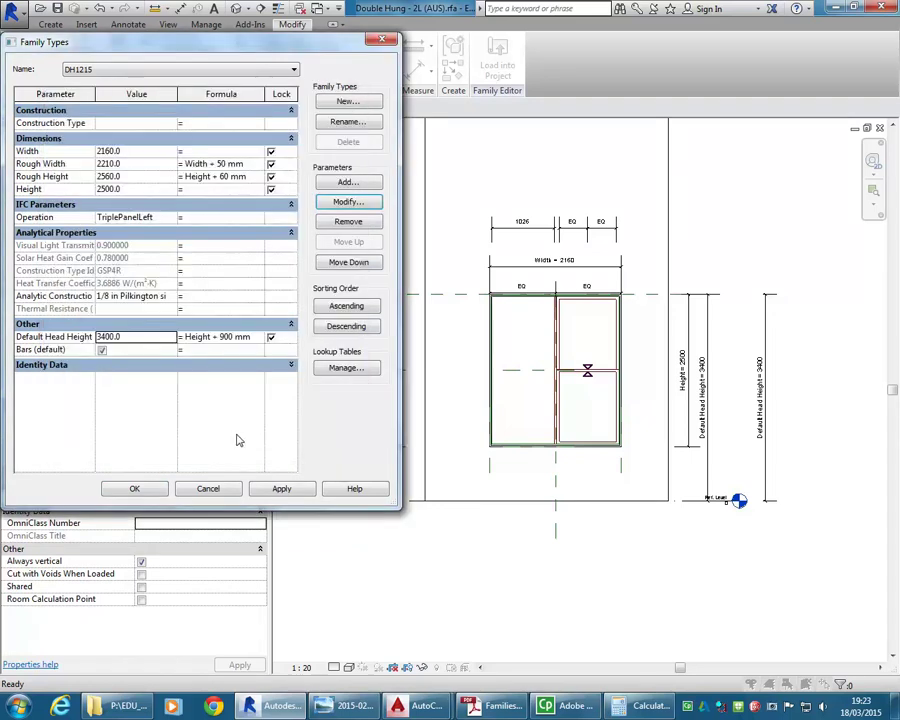
left_click(205, 490)
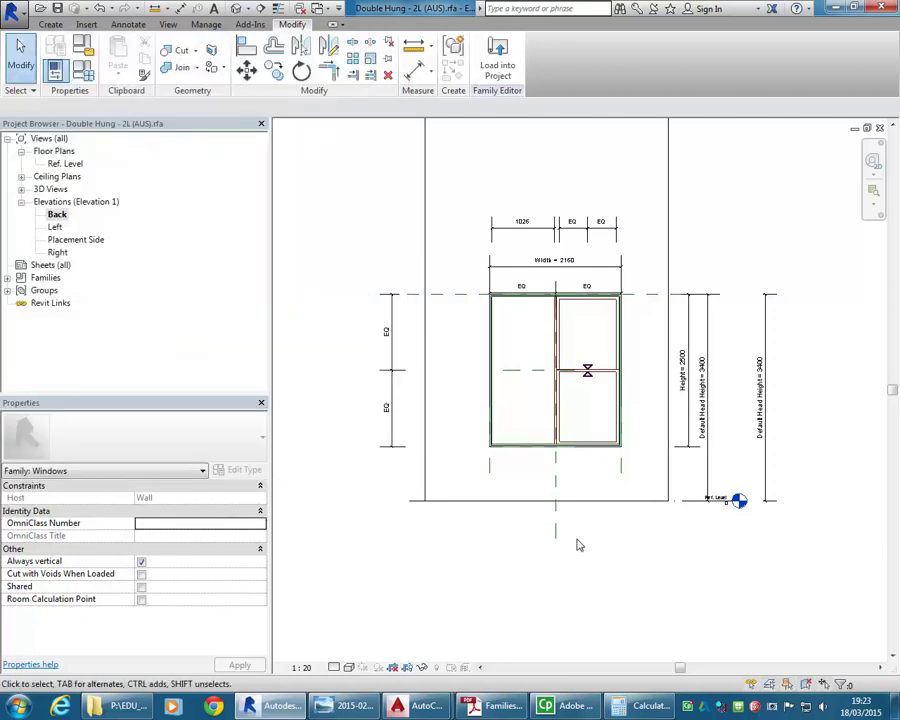
Draw a second horizontal reference plane across the window, about 497 mm below the head plane.
scroll(584, 368, "up", 2)
middle_click_drag(587, 340, 574, 340)
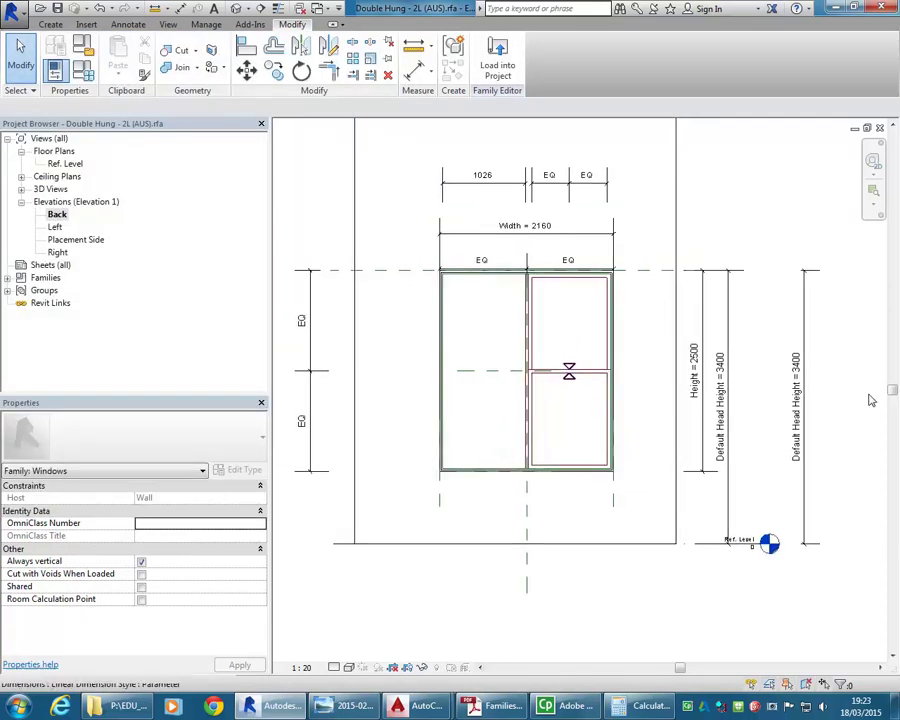
middle_click_drag(762, 330, 720, 316)
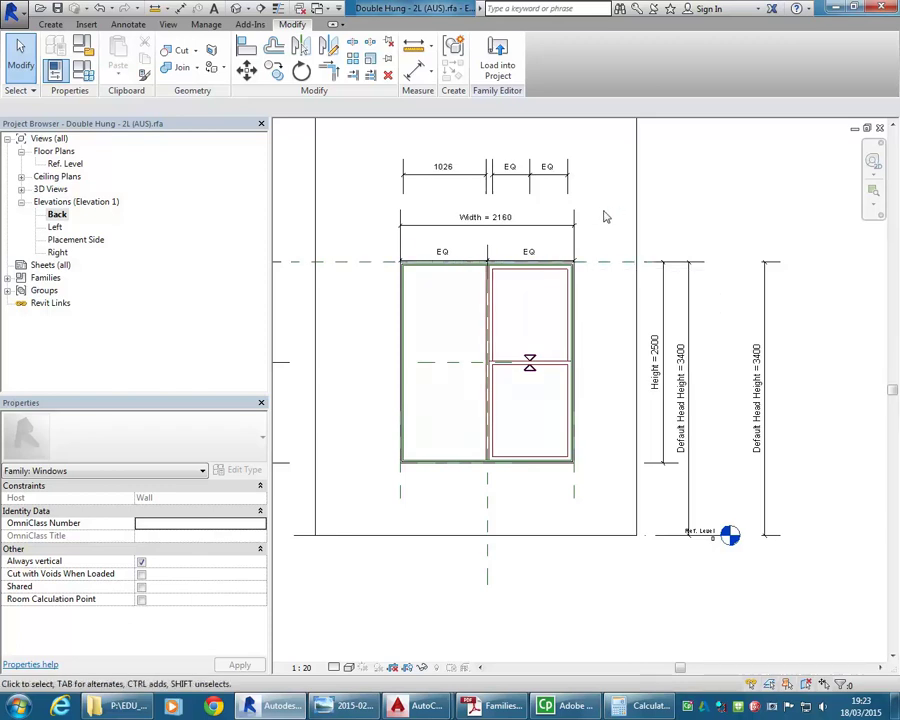
left_click(48, 26)
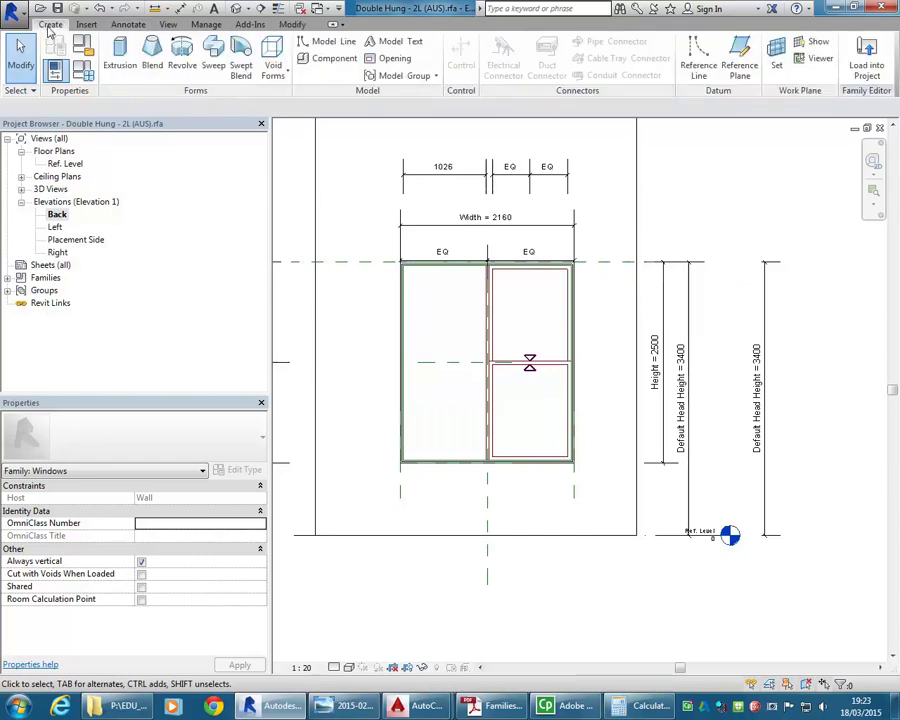
left_click(739, 54)
scroll(413, 307, "up", 2)
scroll(482, 308, "down", 2)
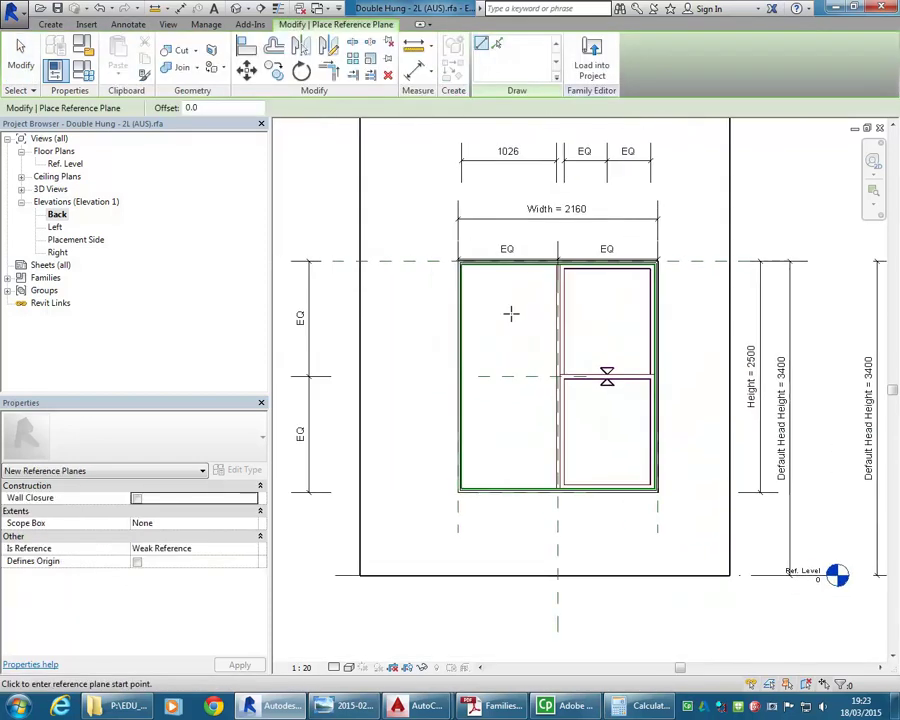
left_click(298, 307)
left_click(745, 306)
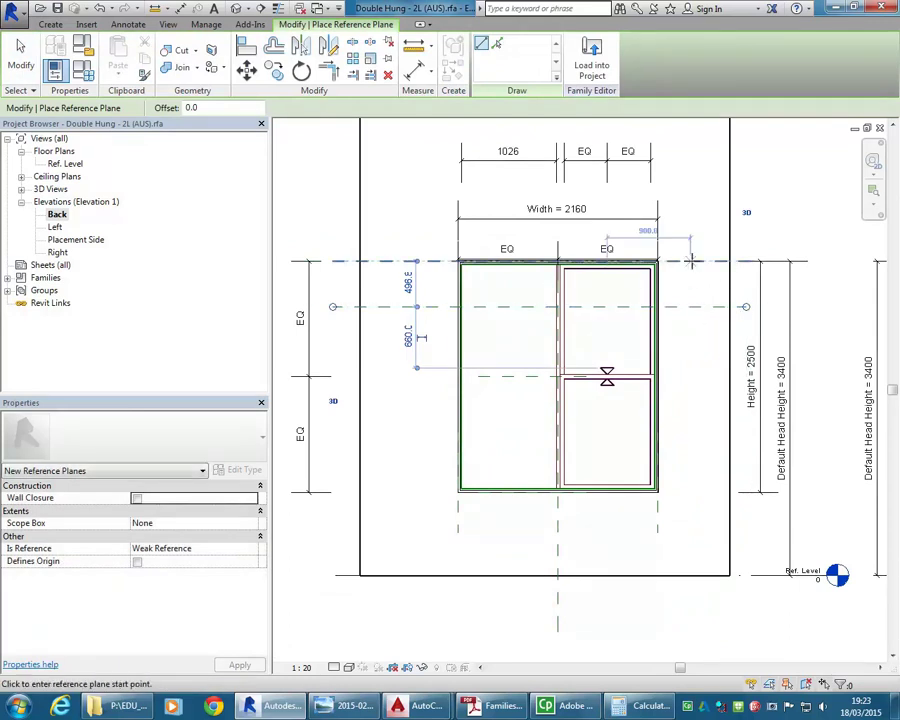
key("Escape")
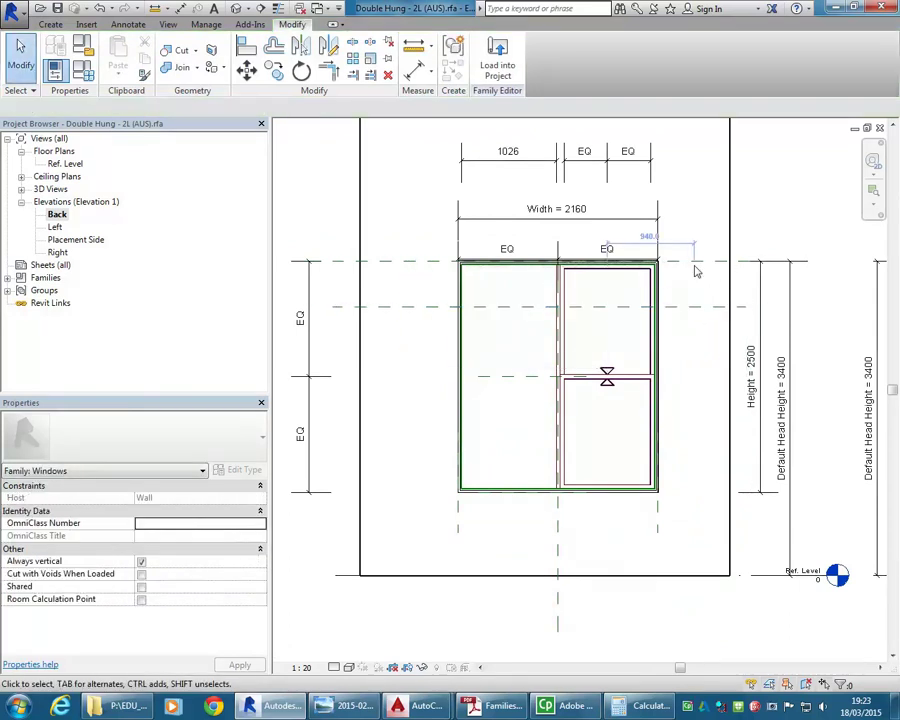
Name the newly drawn horizontal reference plane below the window head Transom.
scroll(697, 271, "up", 3)
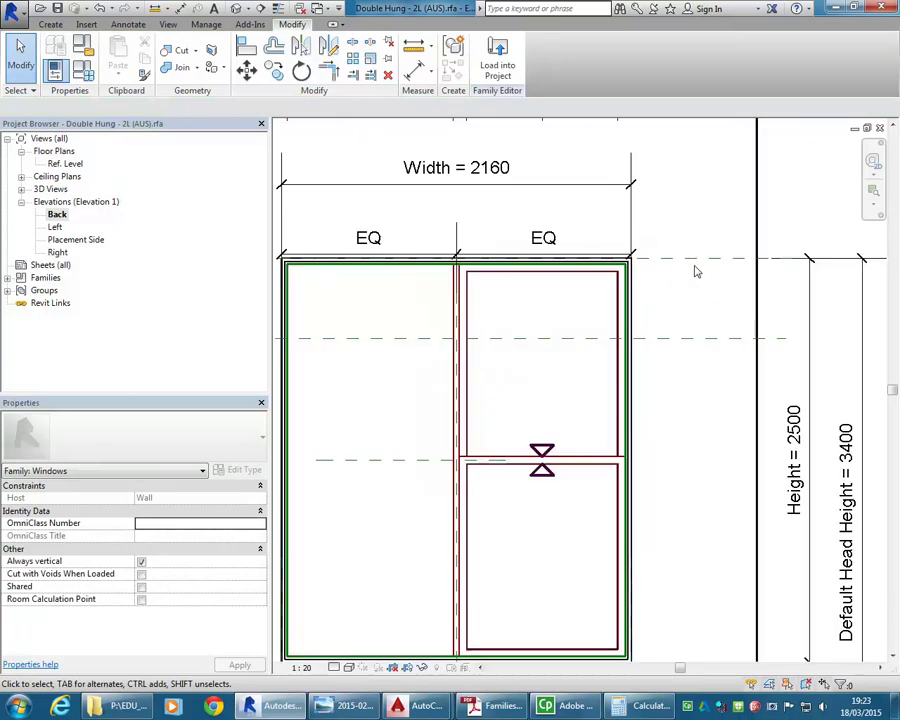
left_click(700, 342)
scroll(680, 395, "down", 2)
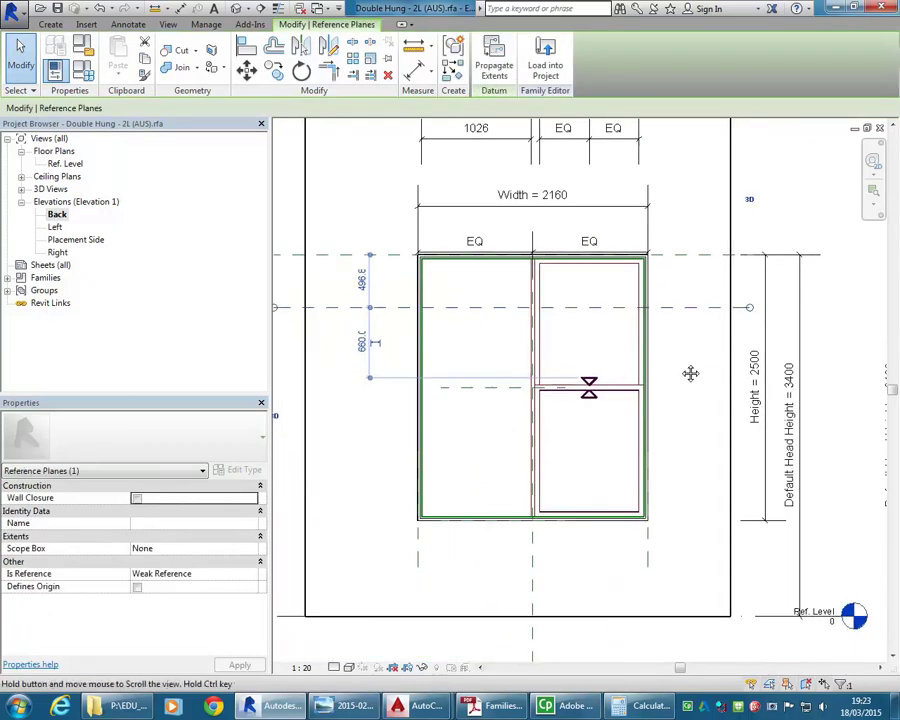
left_click(168, 522)
type("Th")
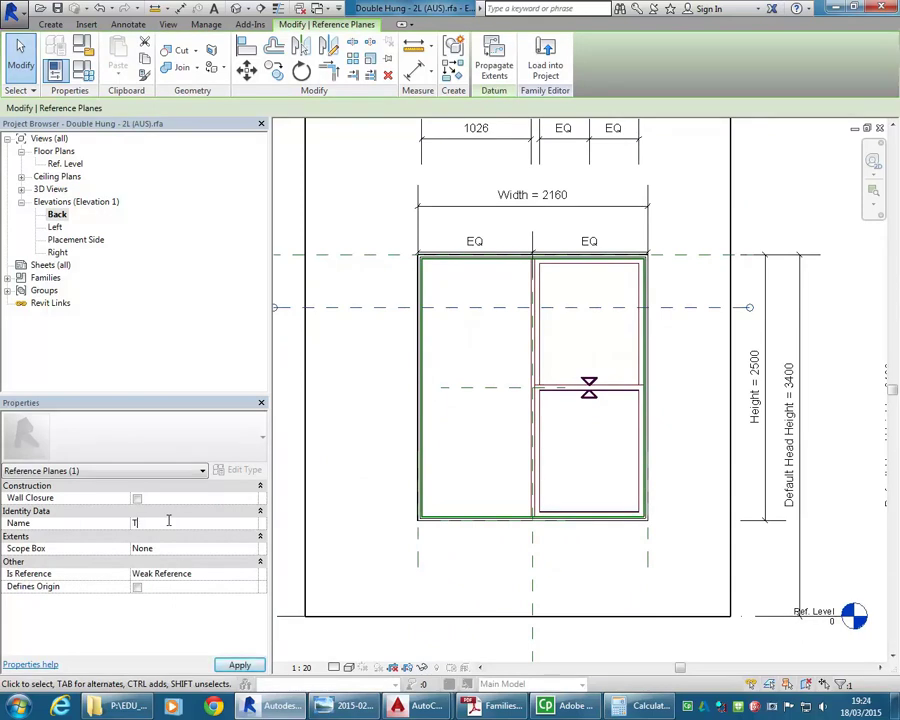
type("ansom")
left_click(238, 665)
key("alt+Tab")
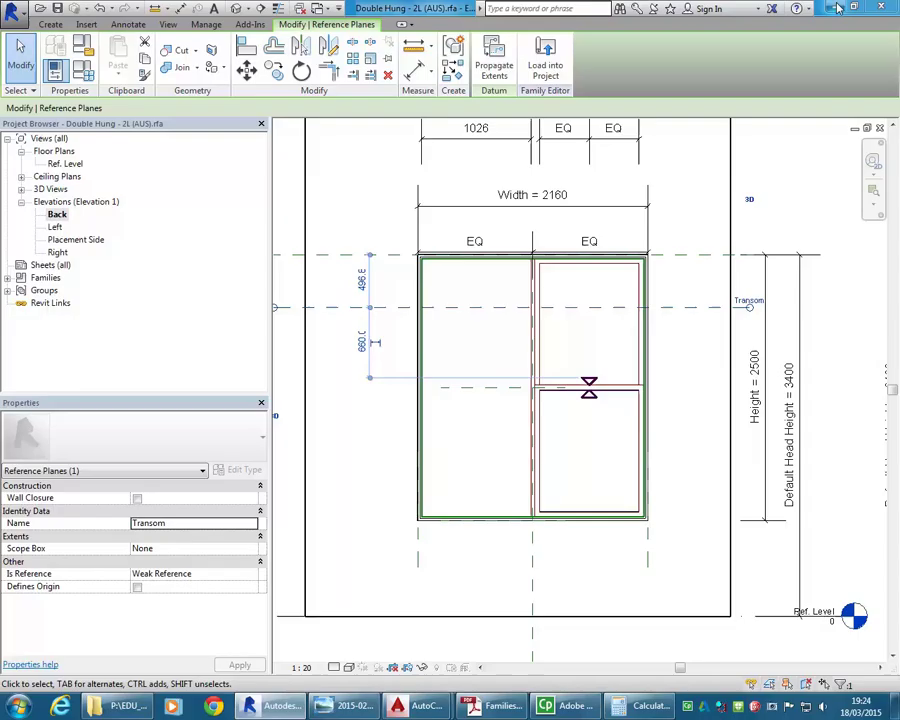
key("alt+Tab")
Add an aligned vertical dimension between the head reference plane and the Transom reference plane, placed beside the Height dimension.
scroll(508, 292, "up", 3)
middle_click_drag(568, 292, 459, 324)
left_click(699, 307)
middle_click_drag(699, 307, 565, 318)
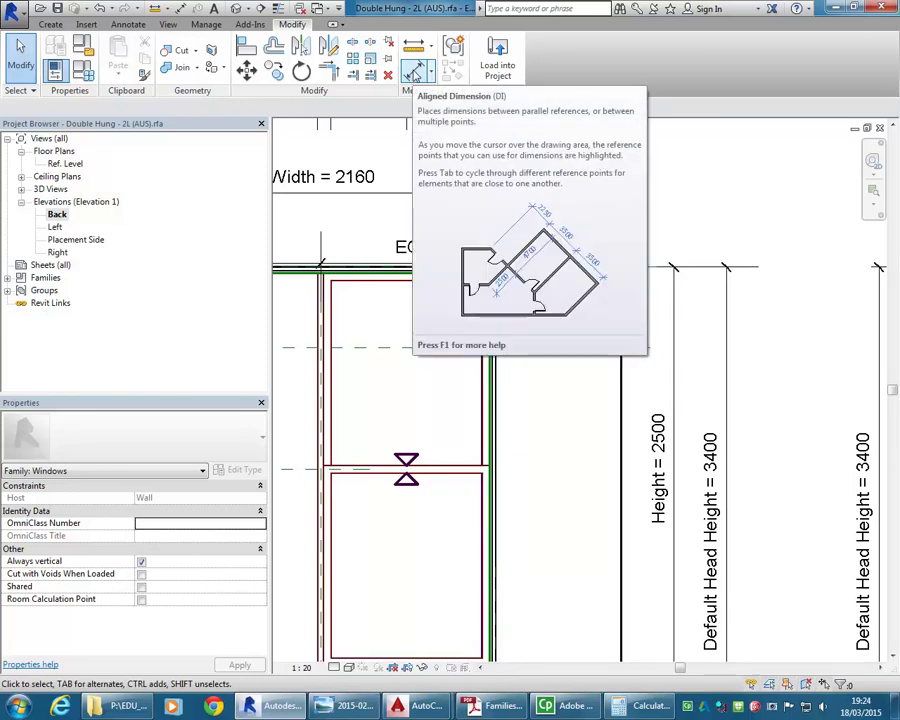
left_click(414, 72)
scroll(565, 305, "up", 3)
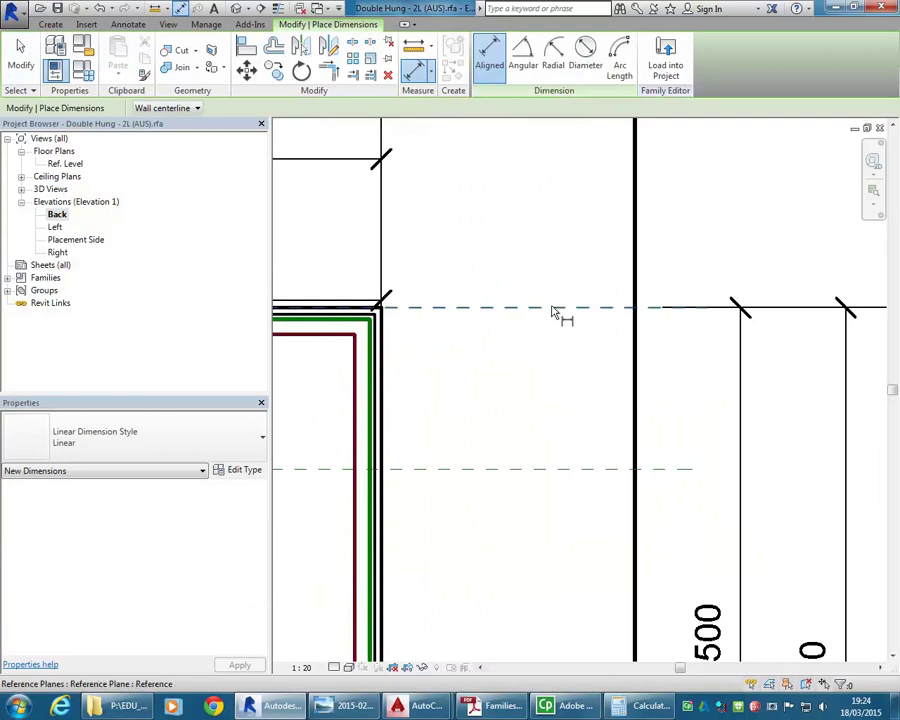
left_click(549, 308)
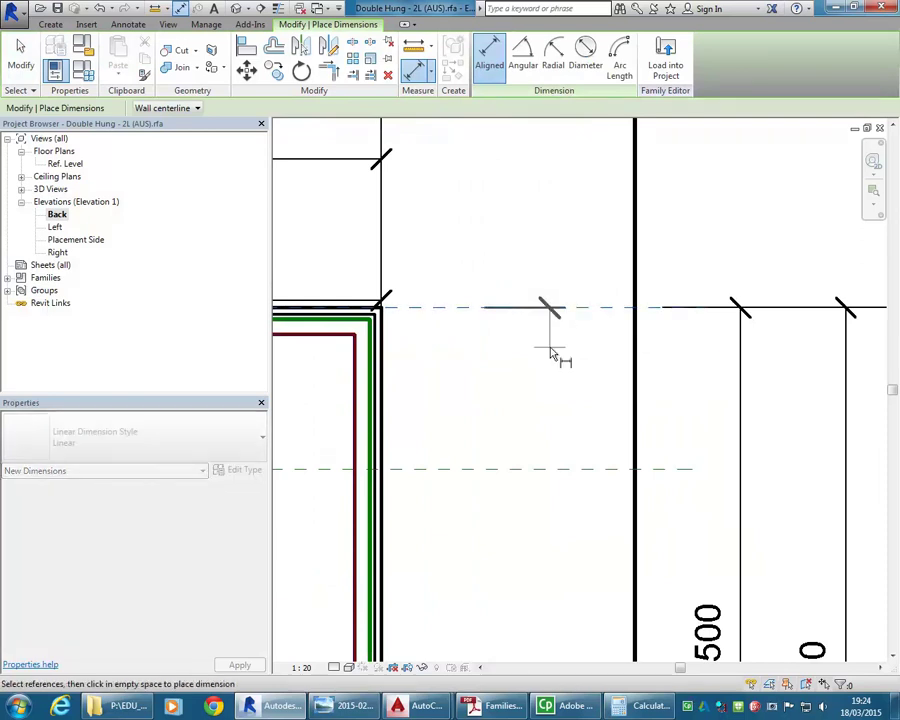
left_click(565, 470)
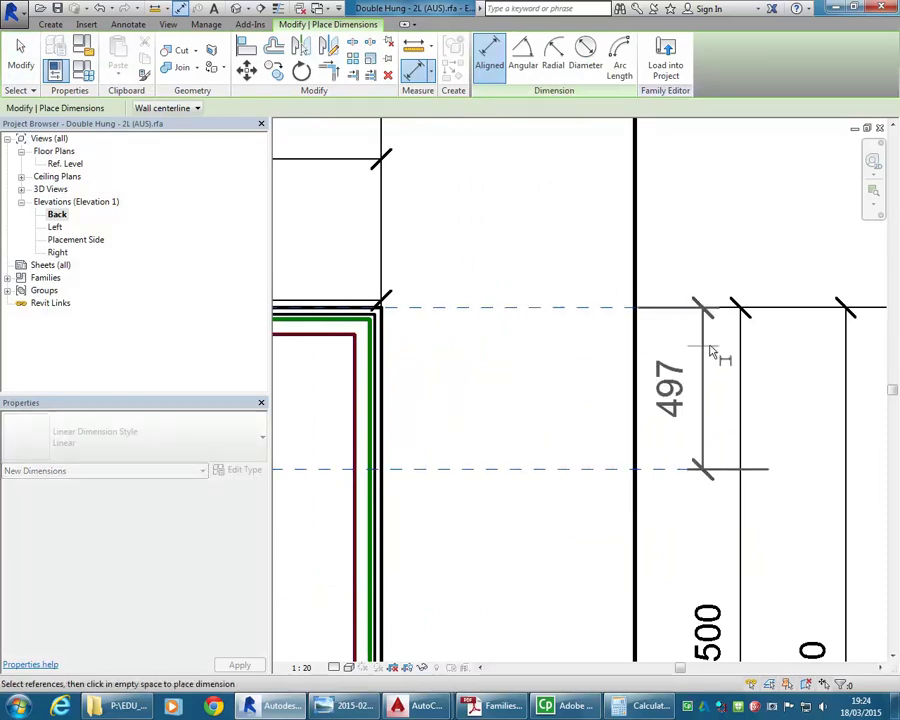
scroll(585, 376, "down", 2)
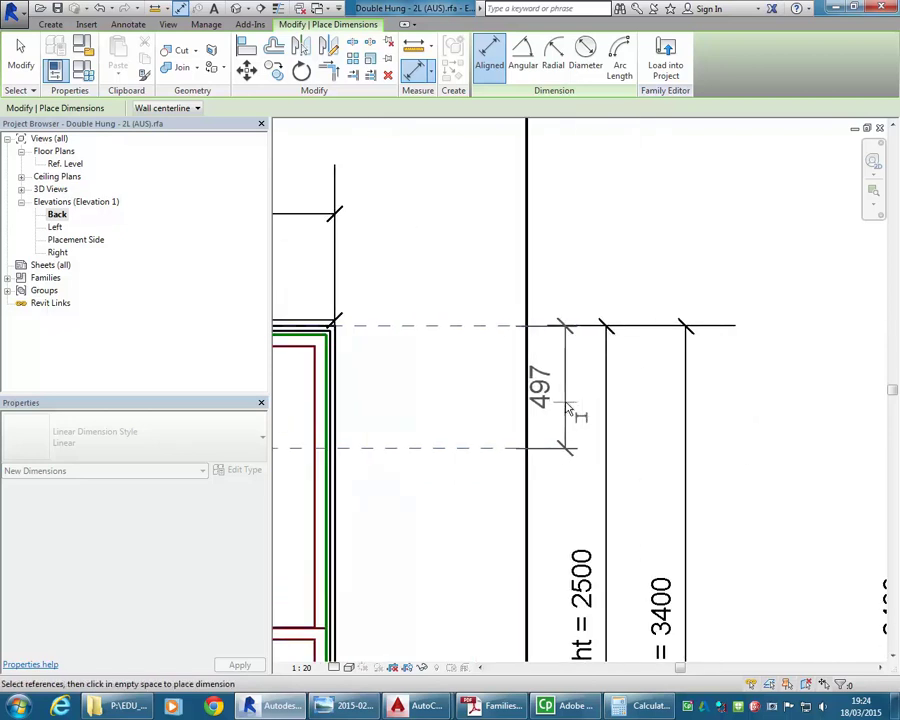
left_click(566, 410)
middle_click_drag(588, 412, 610, 418)
key("Escape")
key("Escape")
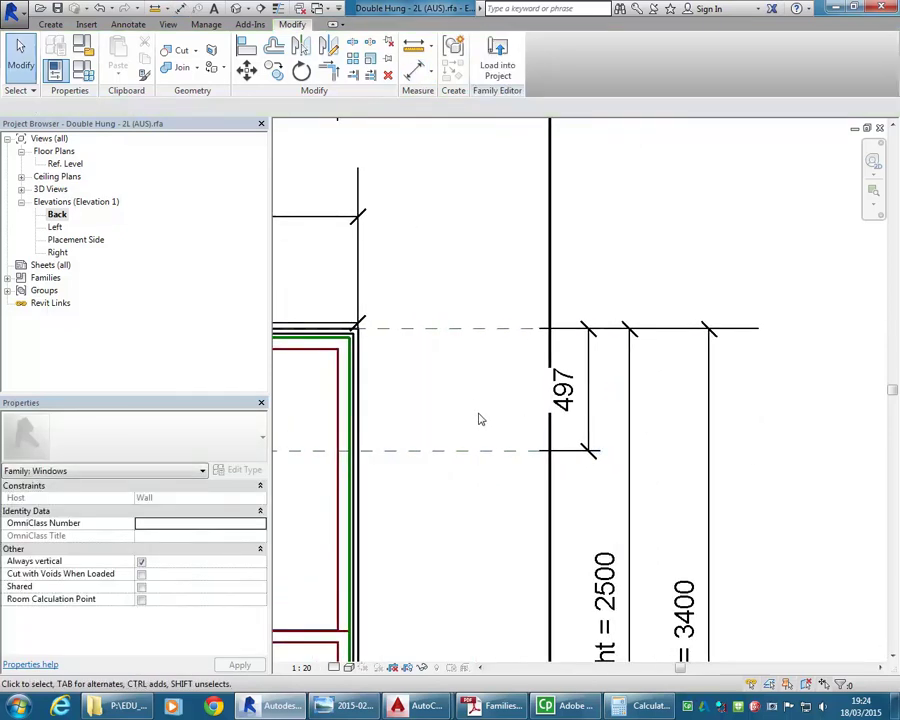
Label the new vertical dimension with a new family type parameter named Transom Height, grouped under Dimensions.
left_click(591, 418)
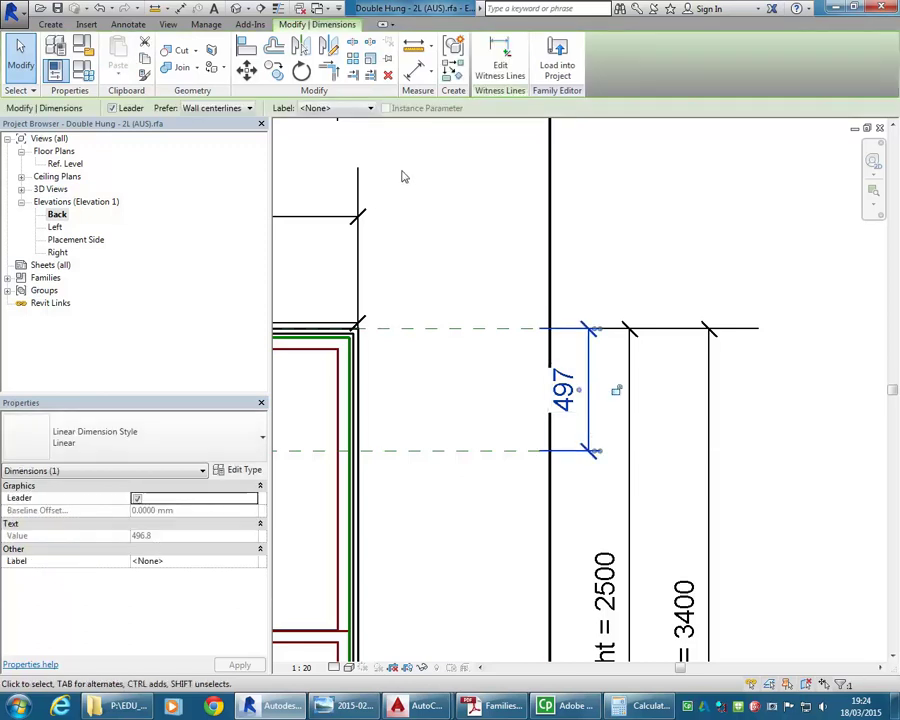
left_click(340, 109)
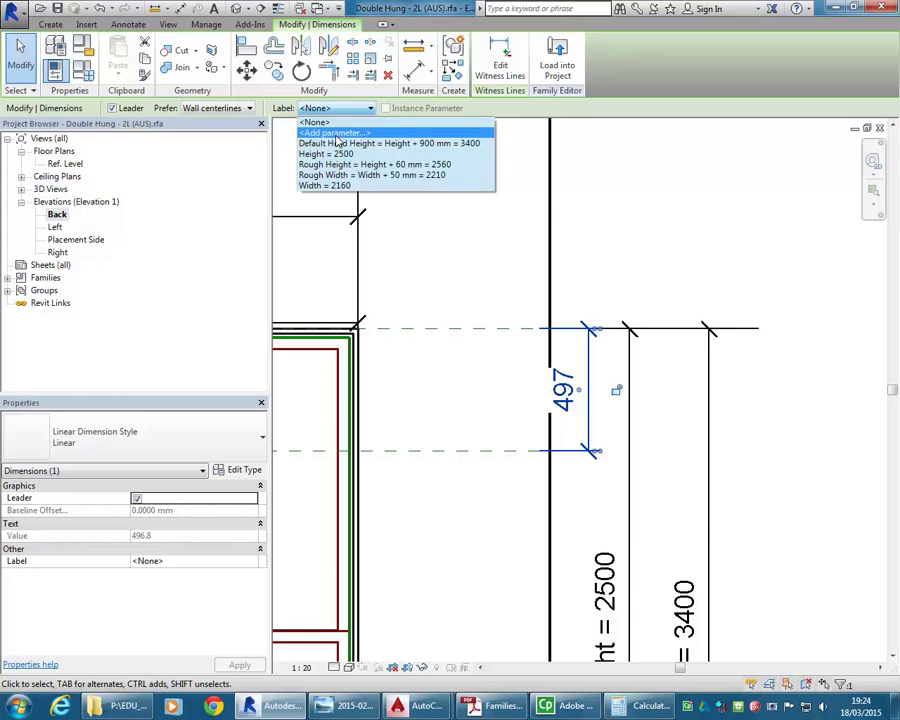
left_click(337, 134)
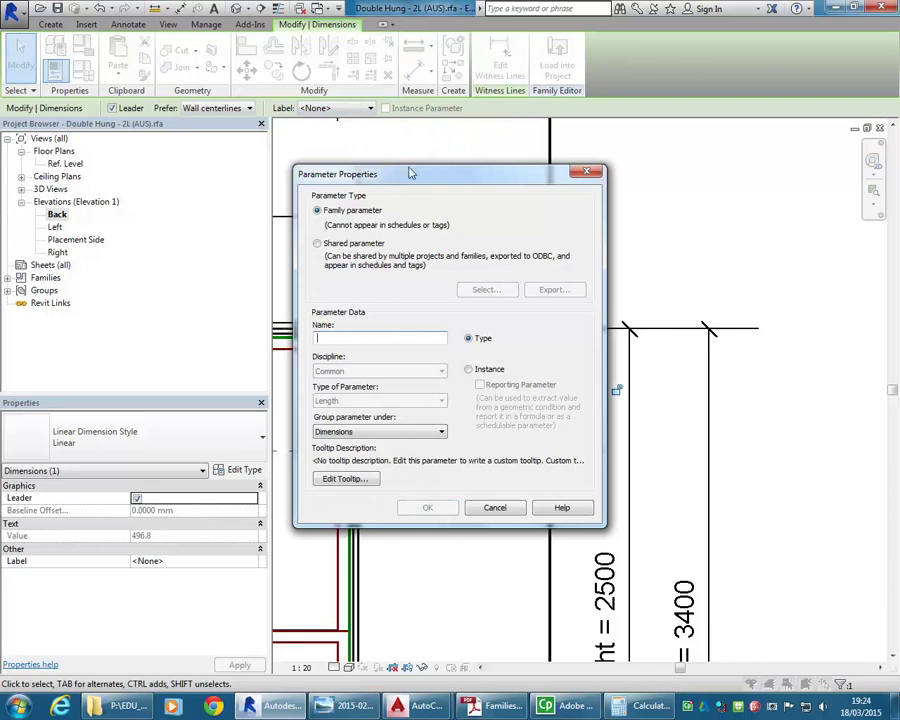
left_click_drag(406, 187, 393, 141)
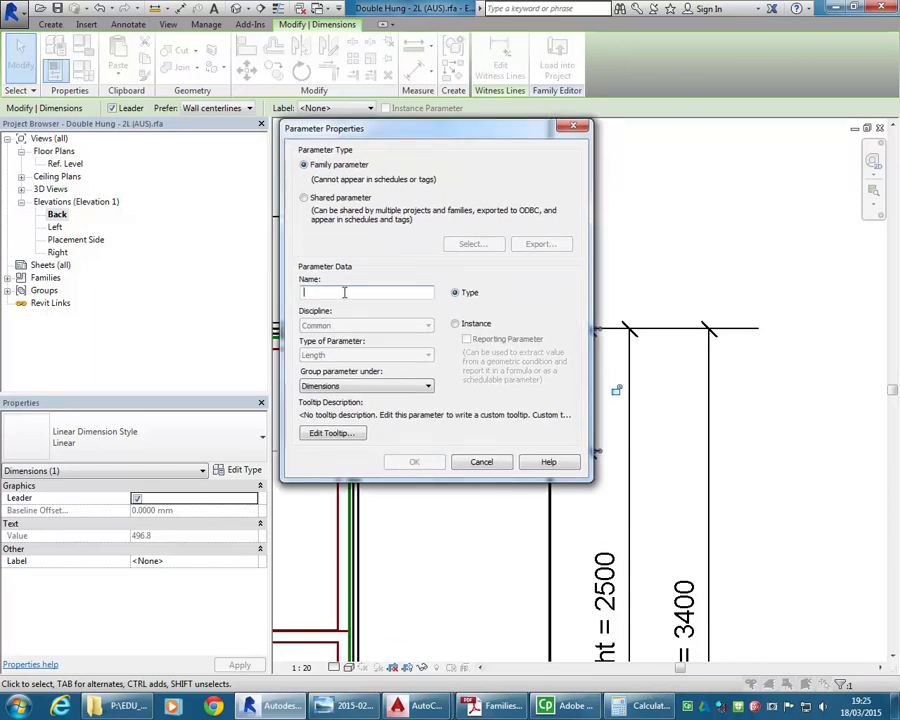
type("Trac")
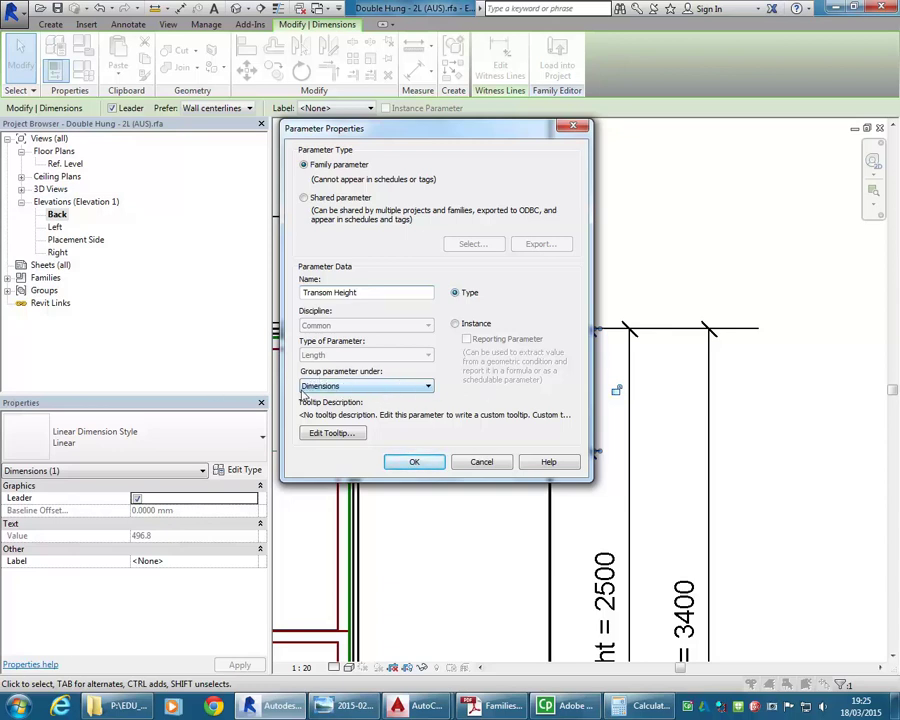
left_click(350, 395)
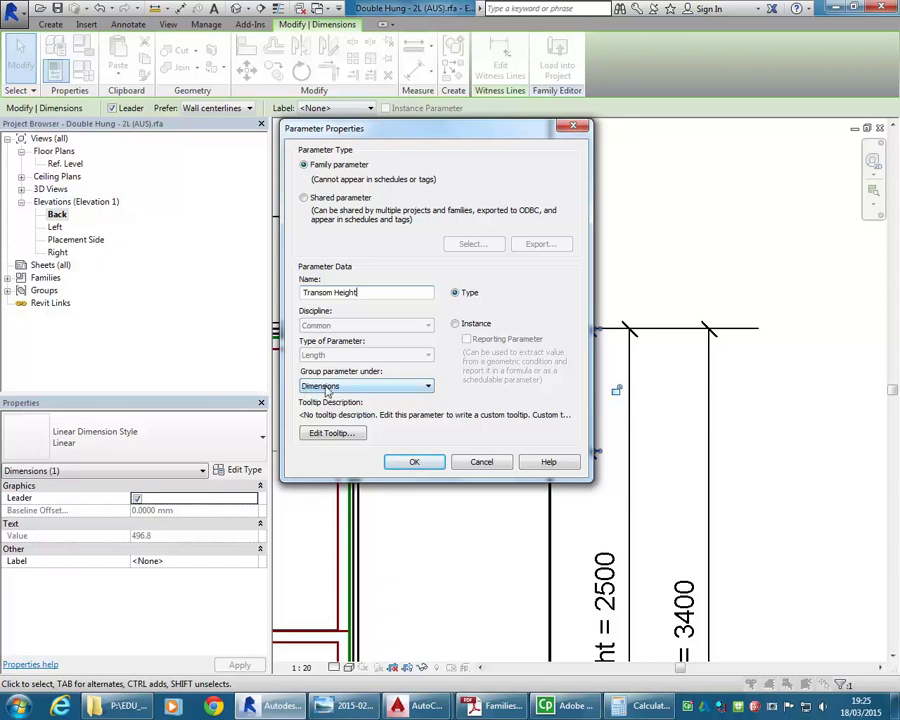
left_click(420, 462)
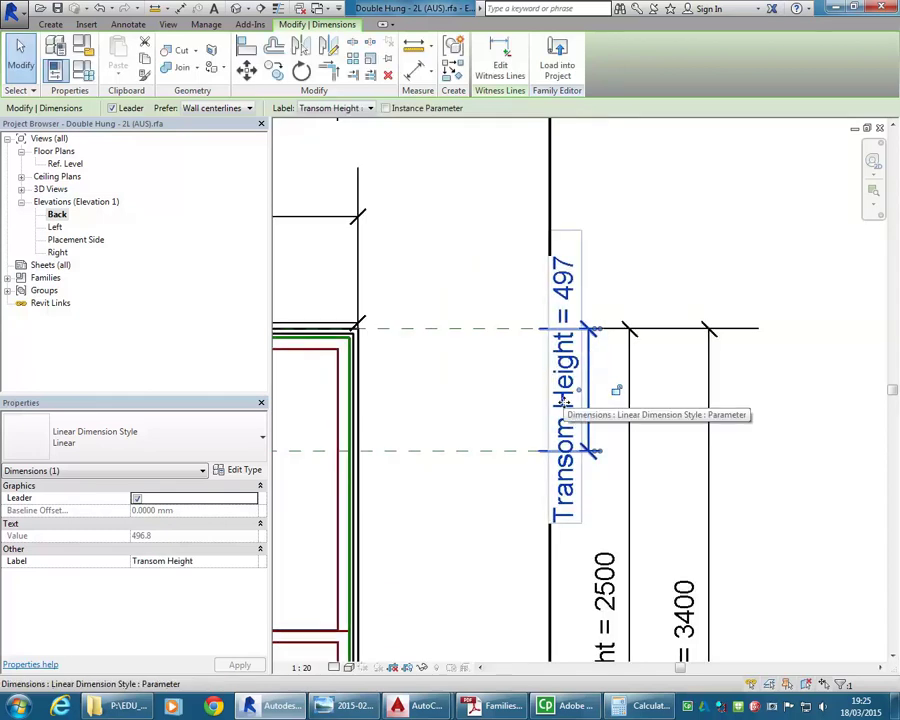
left_click(440, 262)
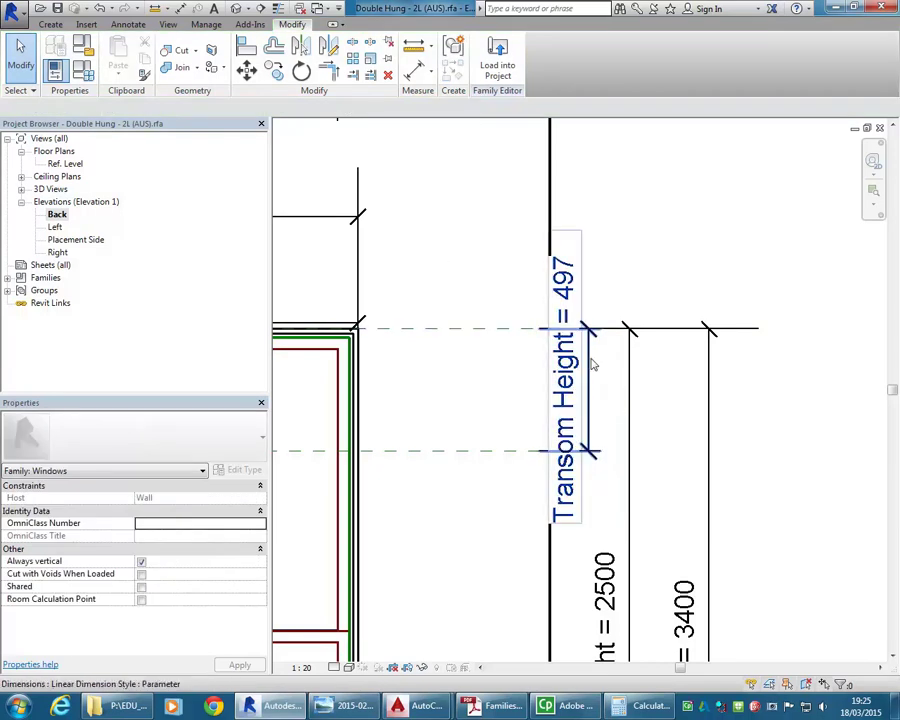
left_click(460, 454)
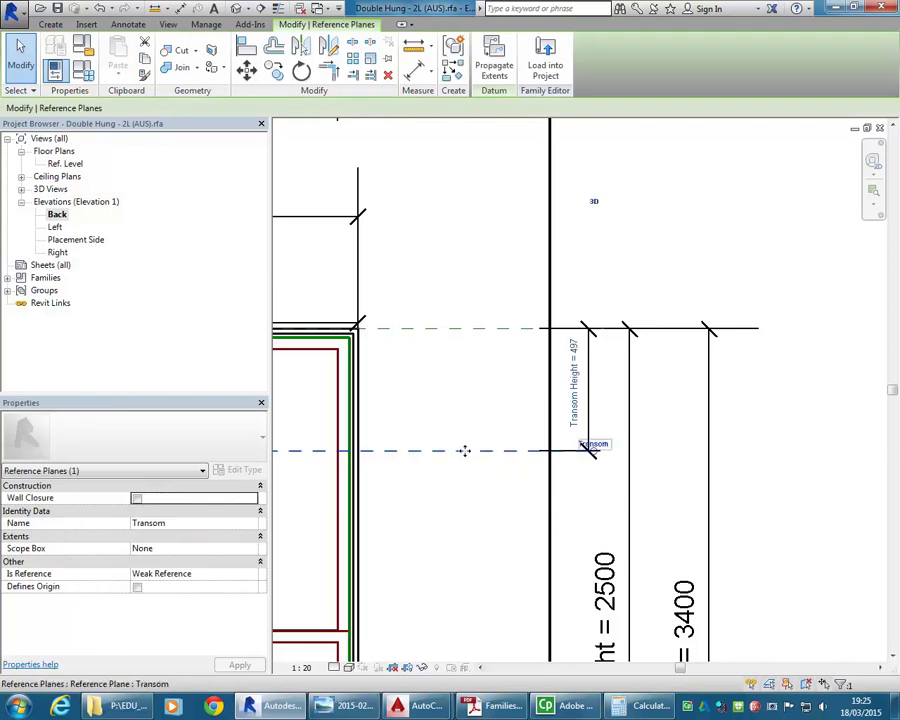
left_click(574, 386)
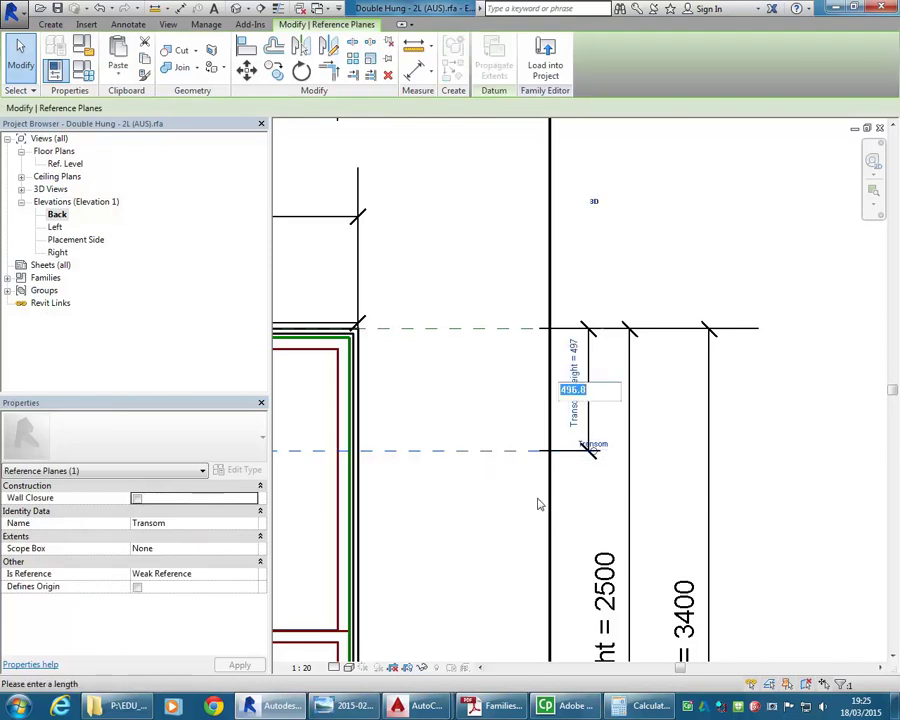
key("Escape")
left_click(469, 398)
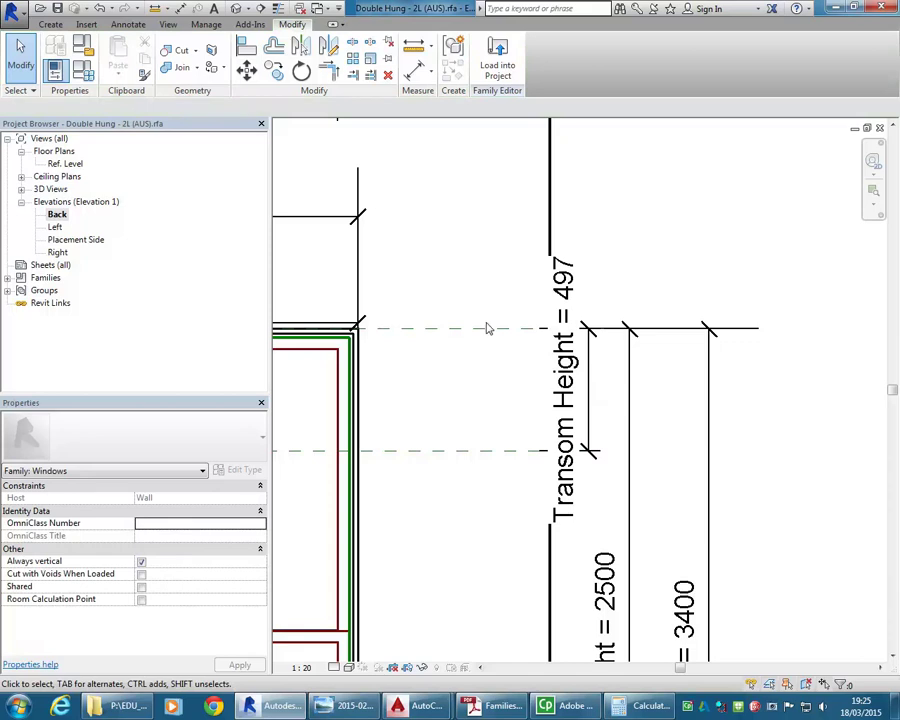
left_click(589, 392)
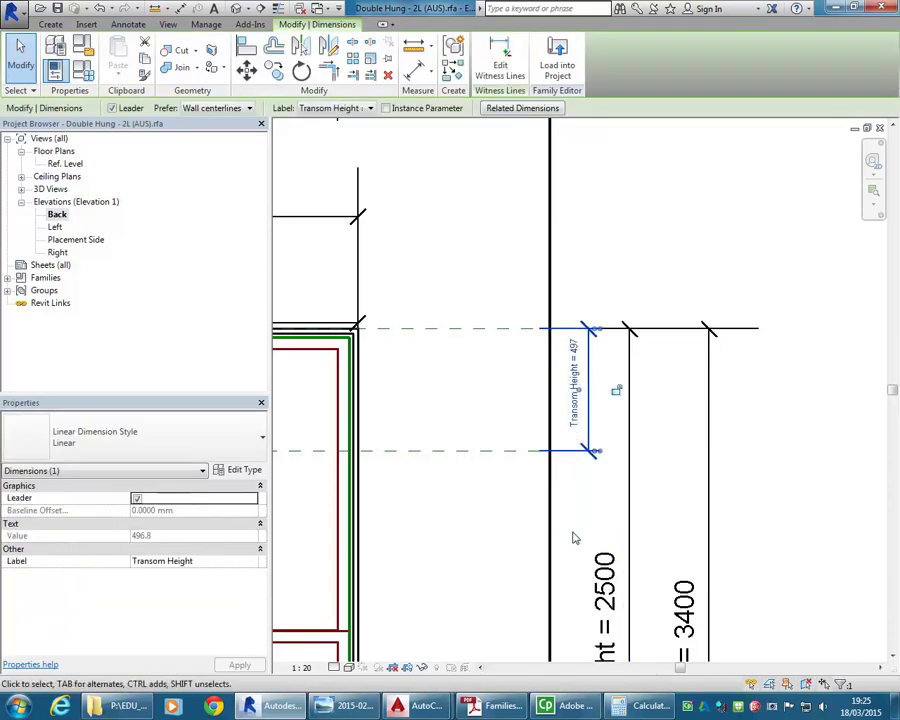
left_click(574, 425)
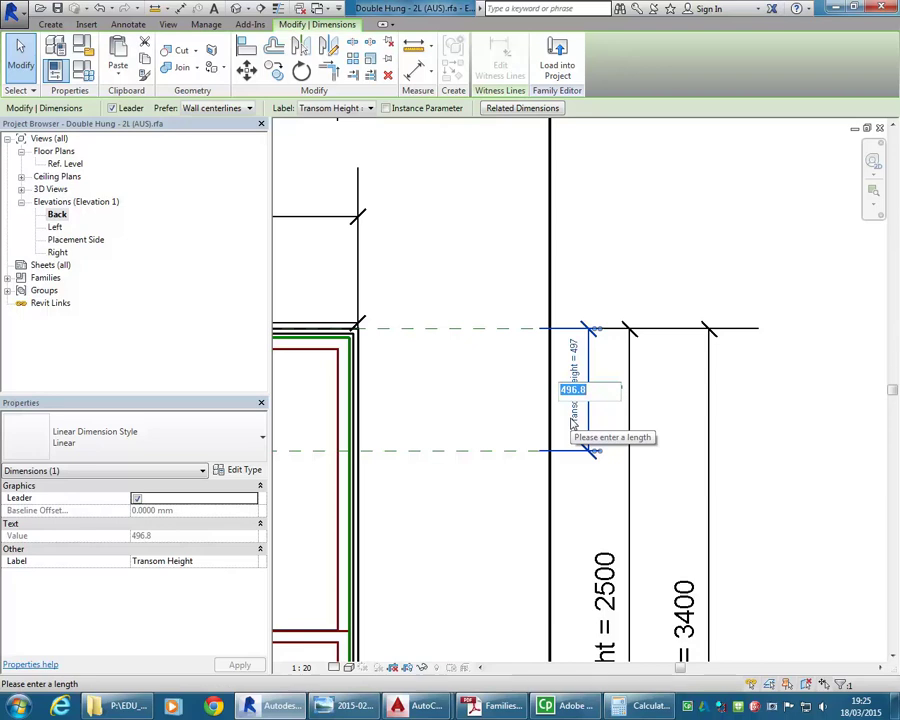
Examine the transom position in the facade photo and work out its height with the calculator.
key("alt+Tab")
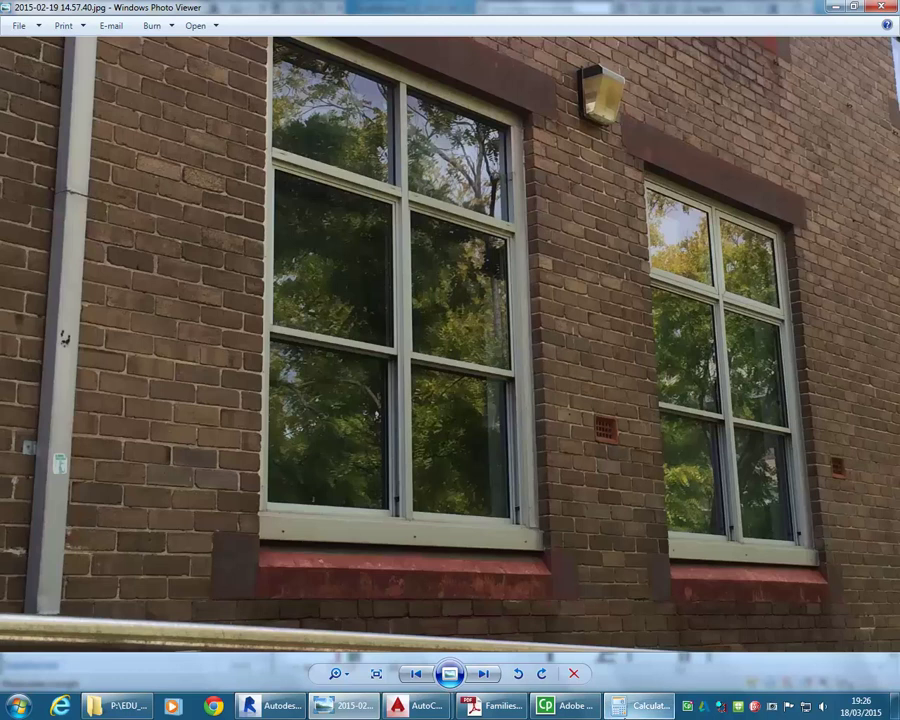
left_click(645, 706)
left_click(122, 273)
left_click(95, 296)
left_click(150, 318)
left_click(122, 318)
left_click(177, 351)
left_click(136, 168)
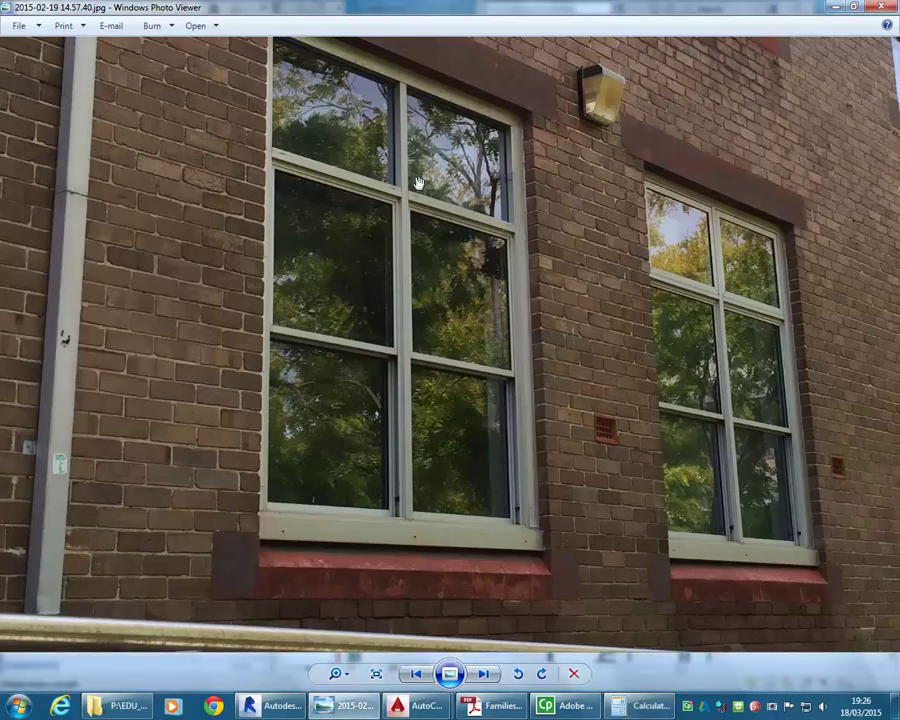
left_click(835, 7)
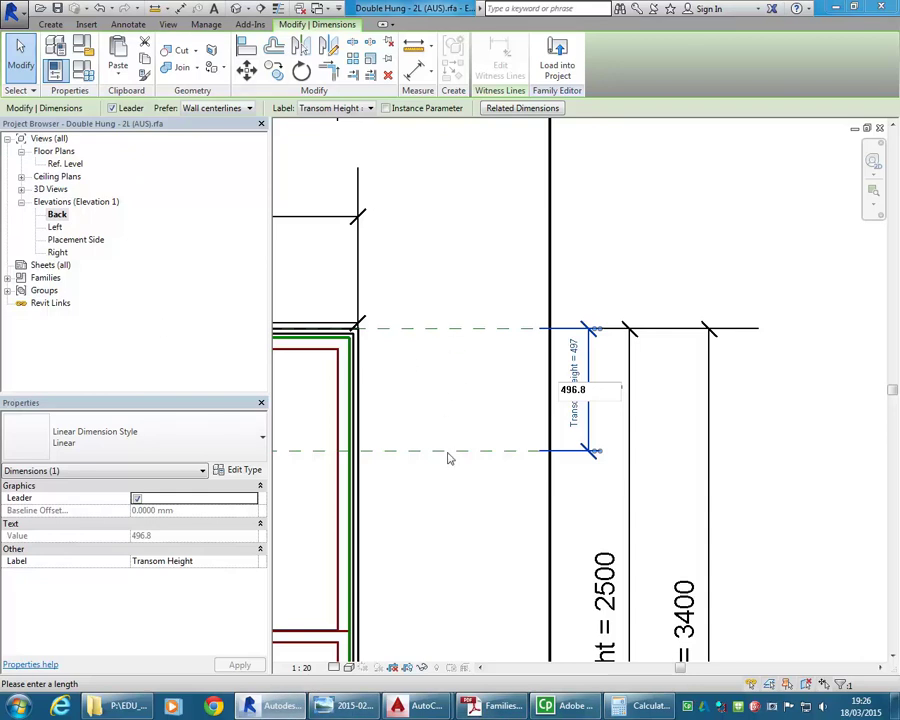
Set the Transom Height parameter to 700 in the family types.
left_click(57, 54)
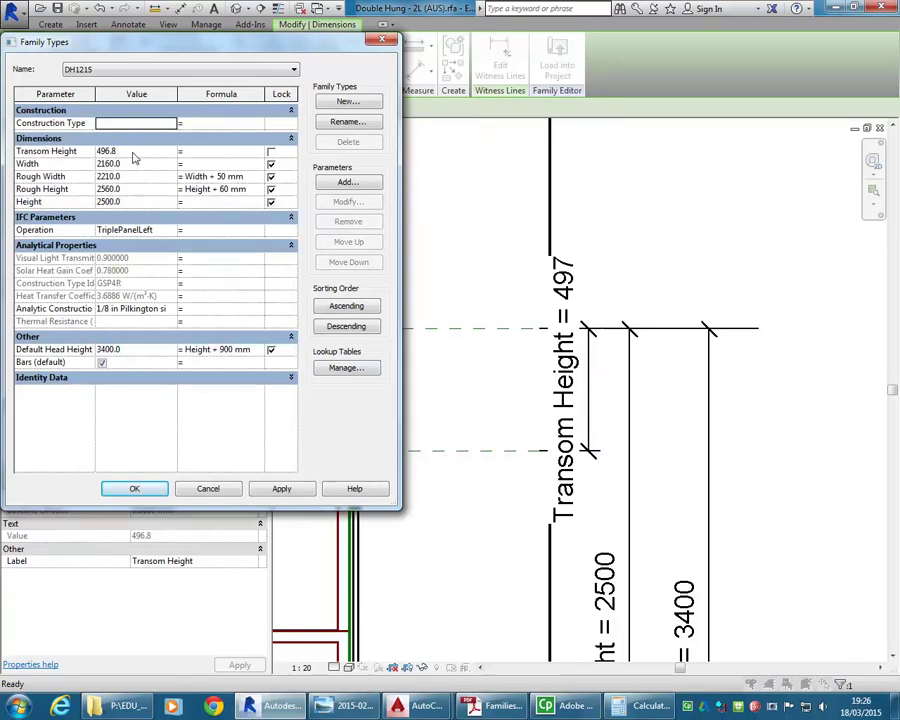
left_click(133, 151)
type("700")
left_click(281, 488)
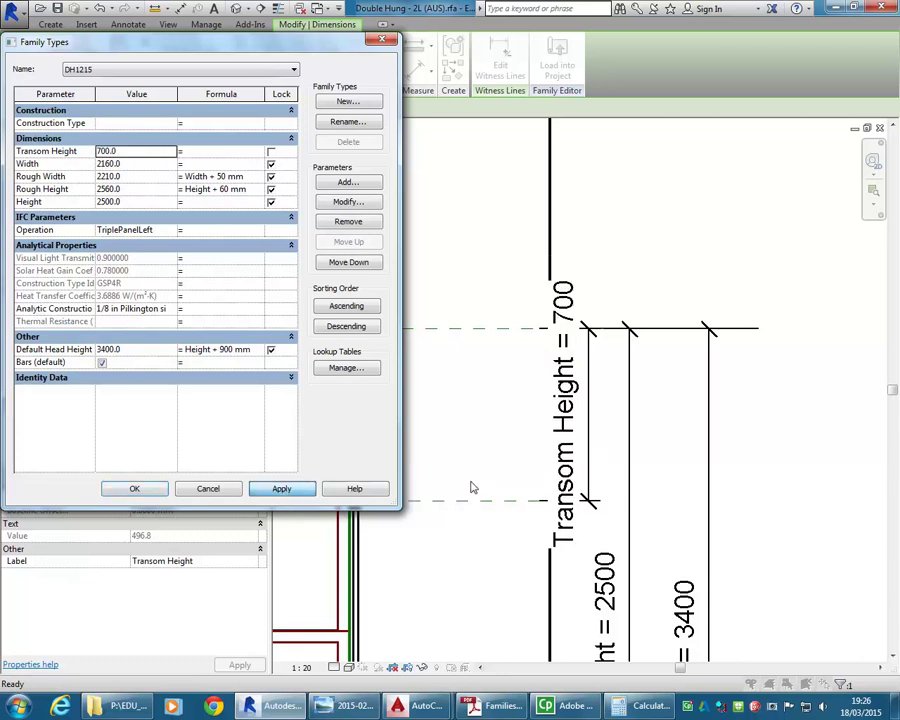
left_click(134, 489)
Move the upper witness line of the vertical EQ dimension from the head plane to the Transom plane and reapply the equality constraint.
scroll(500, 418, "down", 4)
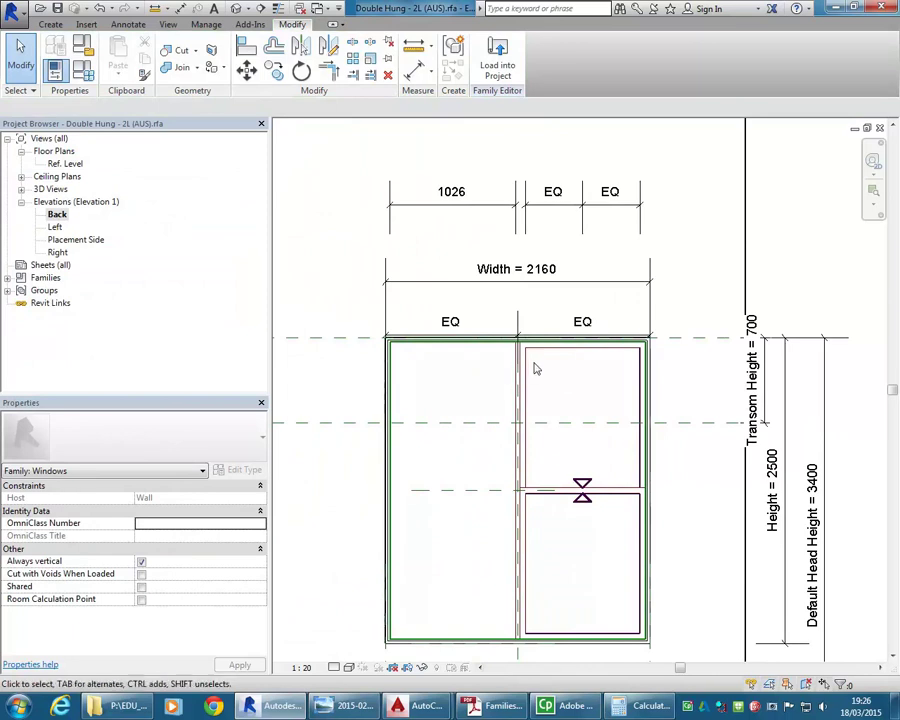
scroll(533, 369, "up", 2)
middle_click_drag(455, 383, 691, 327)
scroll(688, 322, "down", 3)
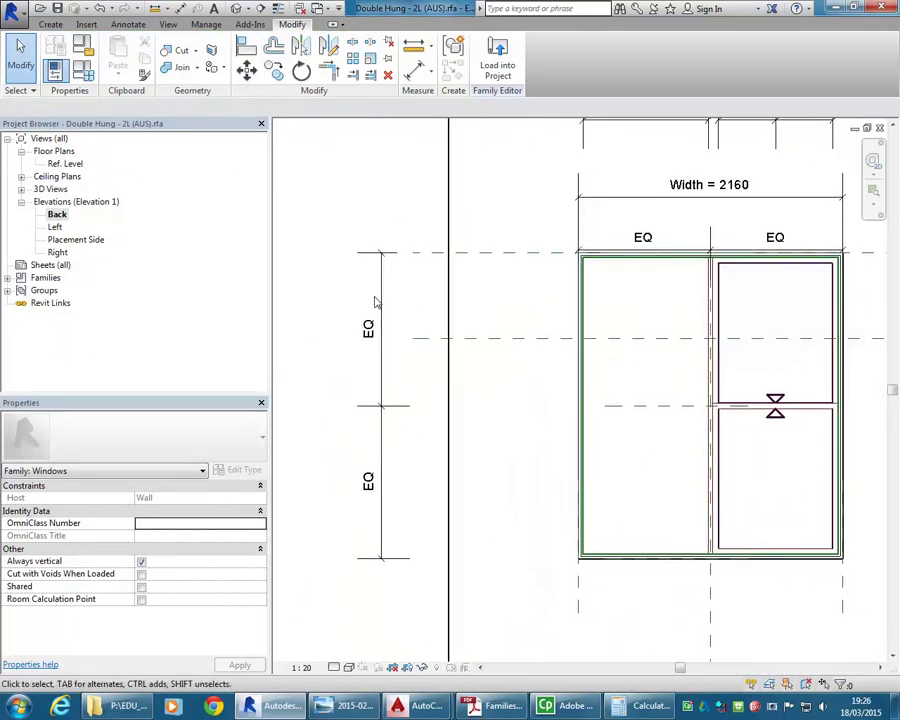
left_click(506, 253)
middle_click_drag(567, 301, 530, 305)
left_click(346, 298)
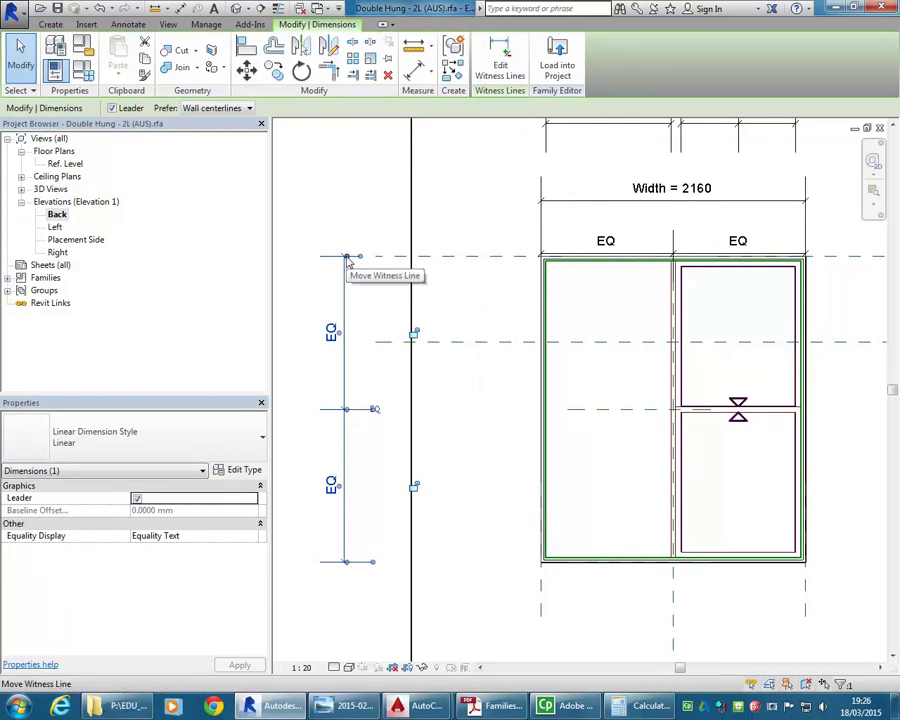
left_click_drag(346, 258, 465, 345)
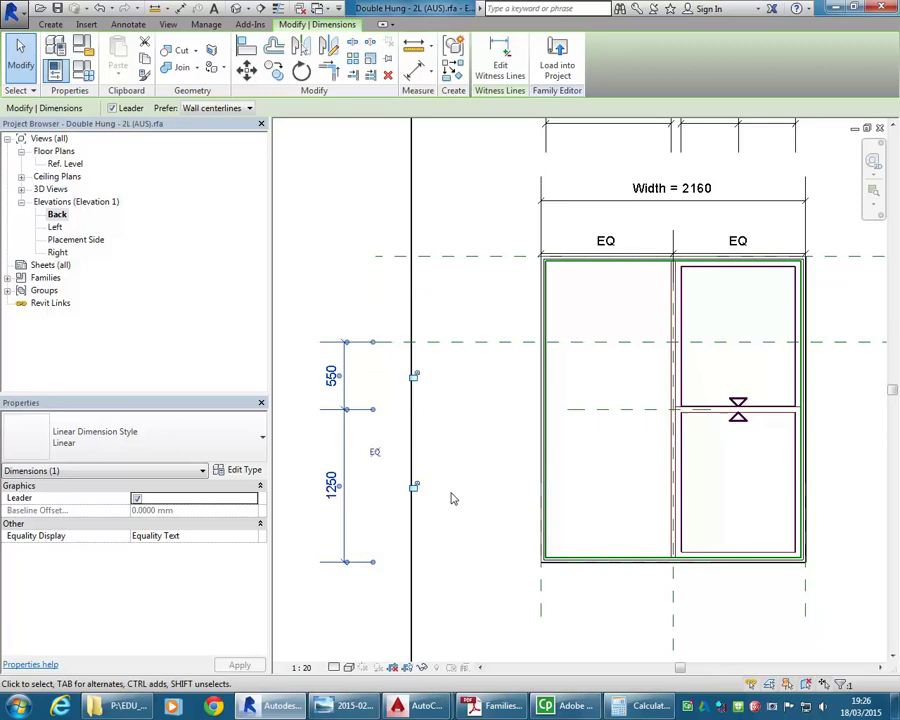
left_click(375, 453)
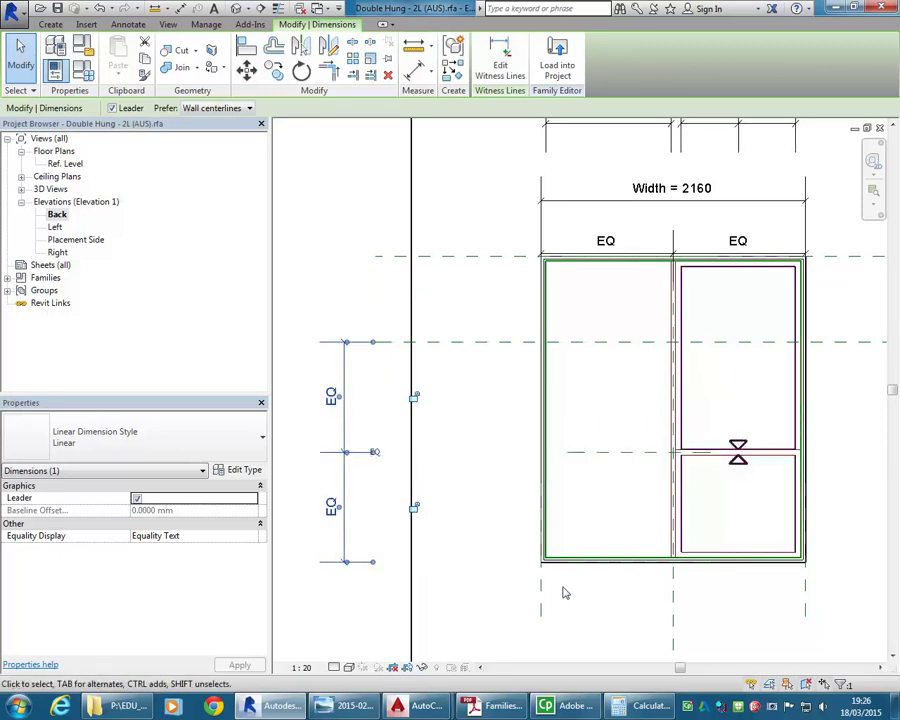
scroll(757, 511, "up", 2)
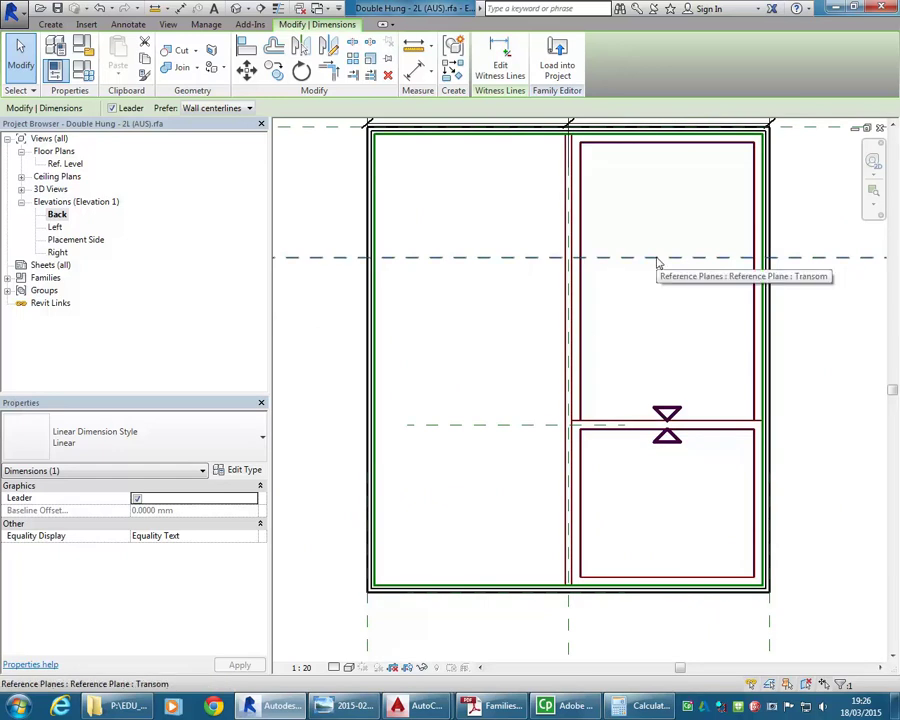
scroll(650, 285, "down", 1)
key("Escape")
scroll(620, 332, "up", 1)
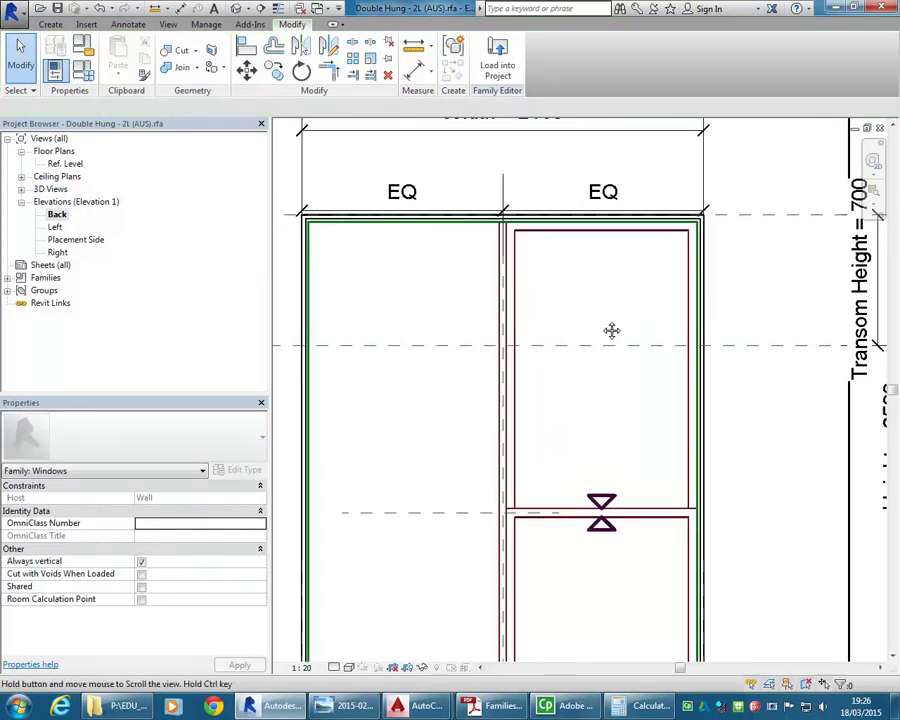
Open the path sketch of the Reveal sweep around the window opening for editing.
scroll(520, 240, "up", 3)
scroll(527, 237, "down", 2)
scroll(350, 263, "up", 3)
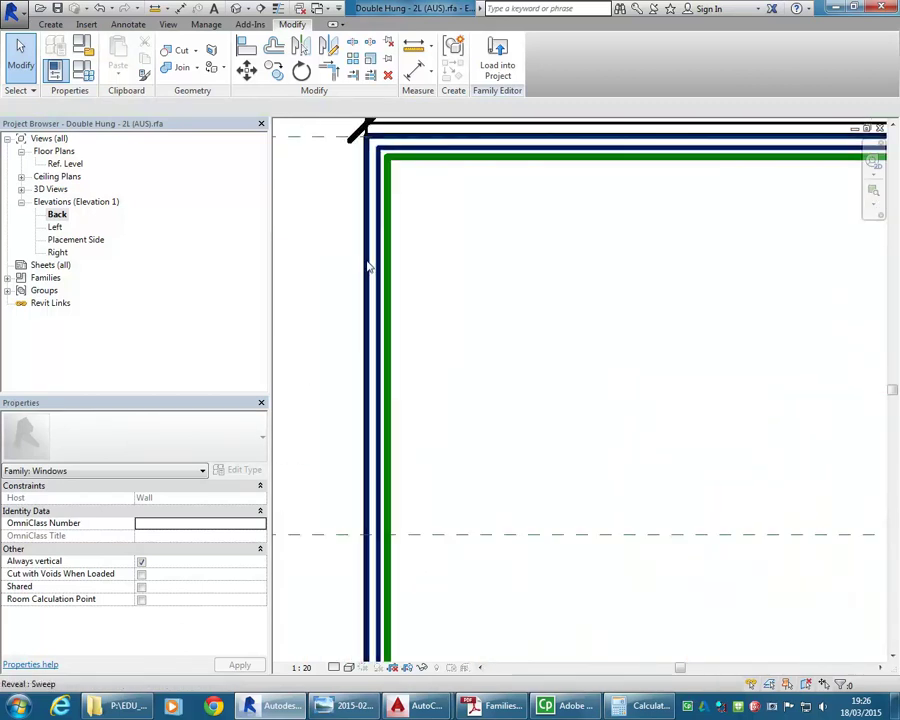
left_click(368, 264)
scroll(677, 315, "down", 3)
middle_click_drag(677, 315, 486, 320)
scroll(530, 330, "down", 2)
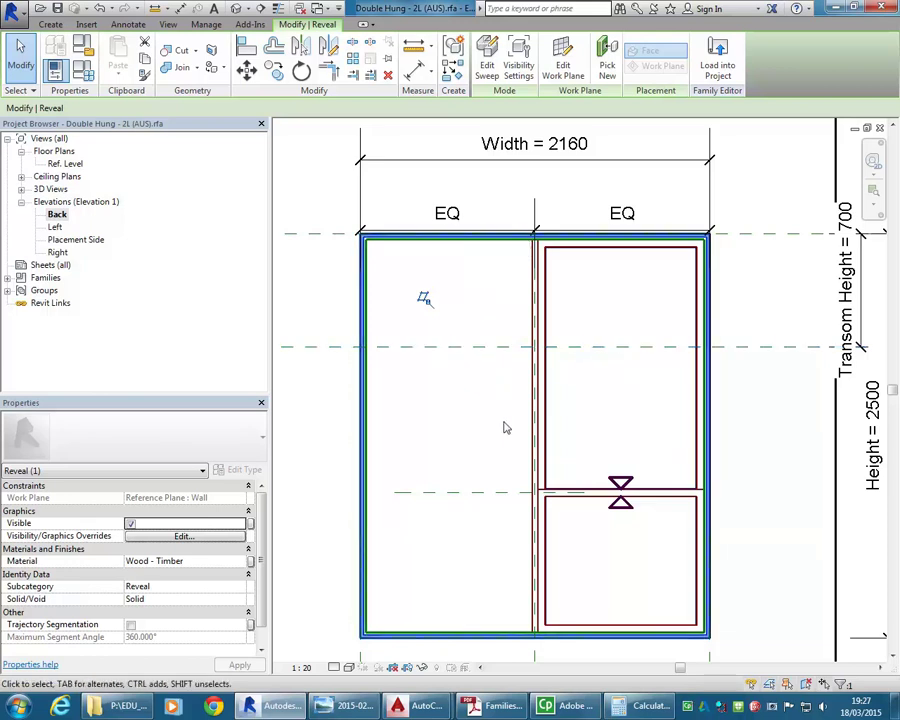
double_click(465, 236)
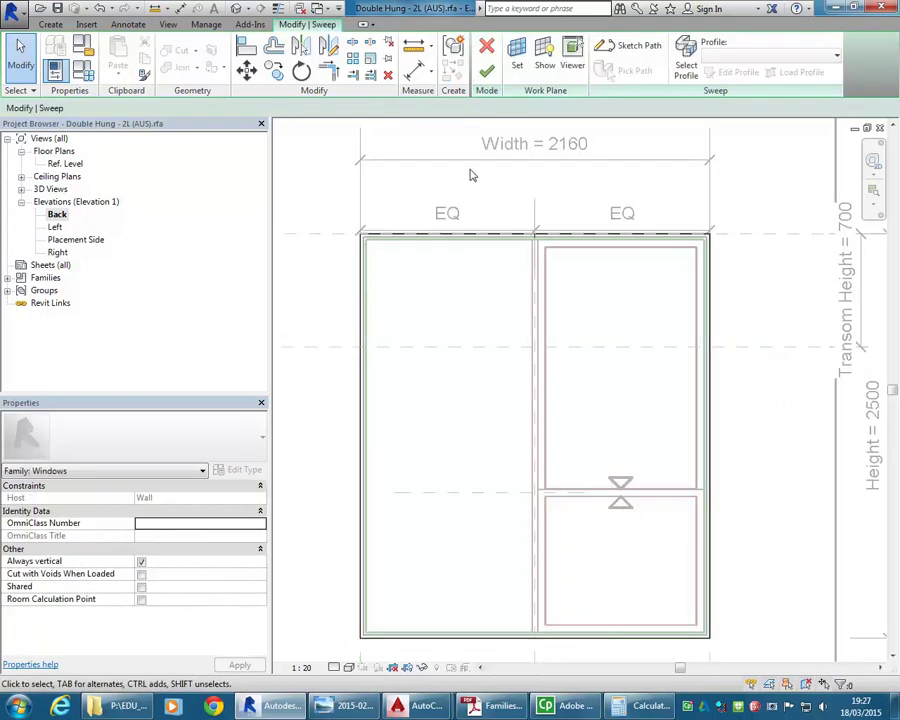
left_click(634, 46)
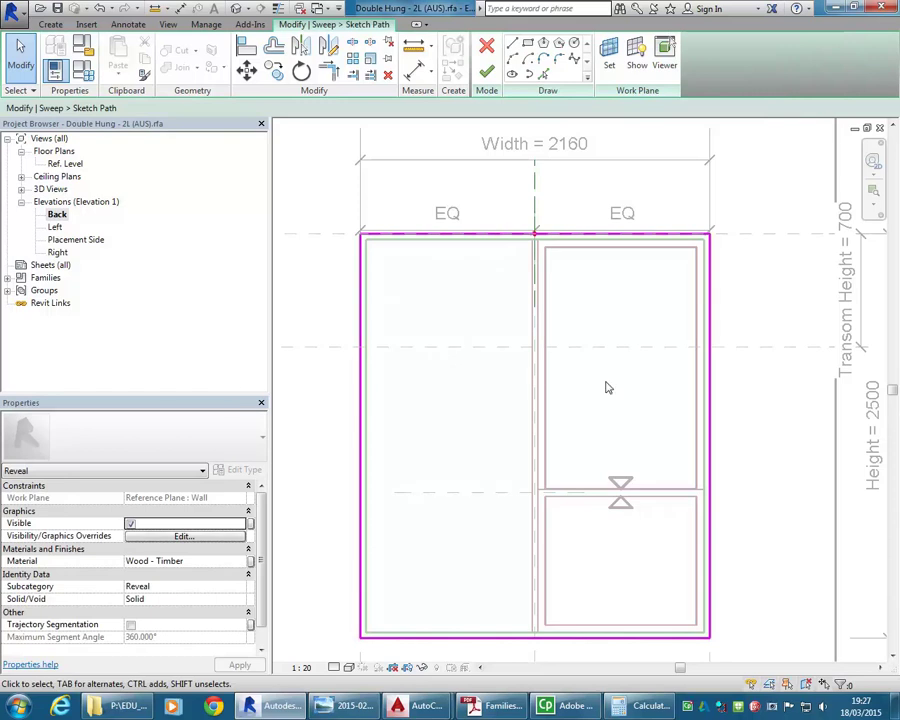
Align the top line of the Reveal path to the Transom reference plane, removing the conflicting constraints, and finish the sweep.
scroll(606, 387, "down", 1)
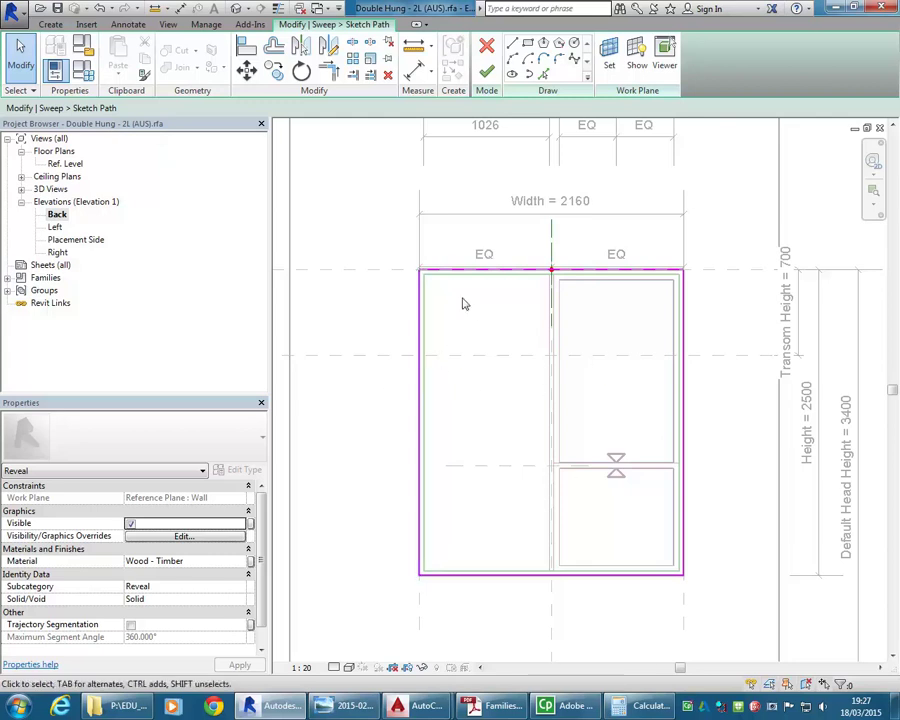
scroll(456, 338, "up", 2)
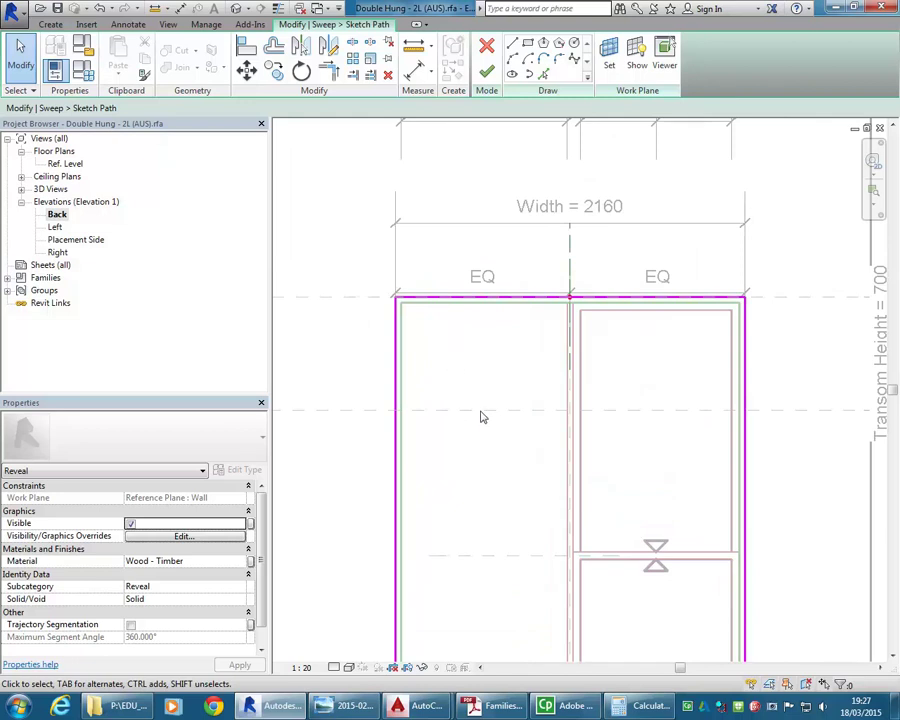
left_click(246, 47)
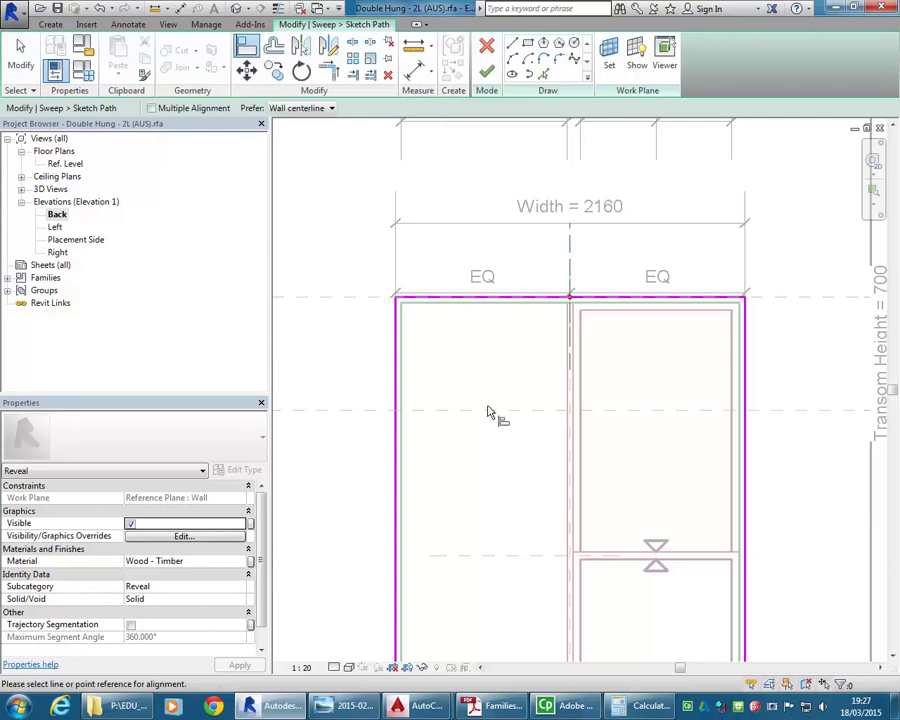
left_click(514, 305)
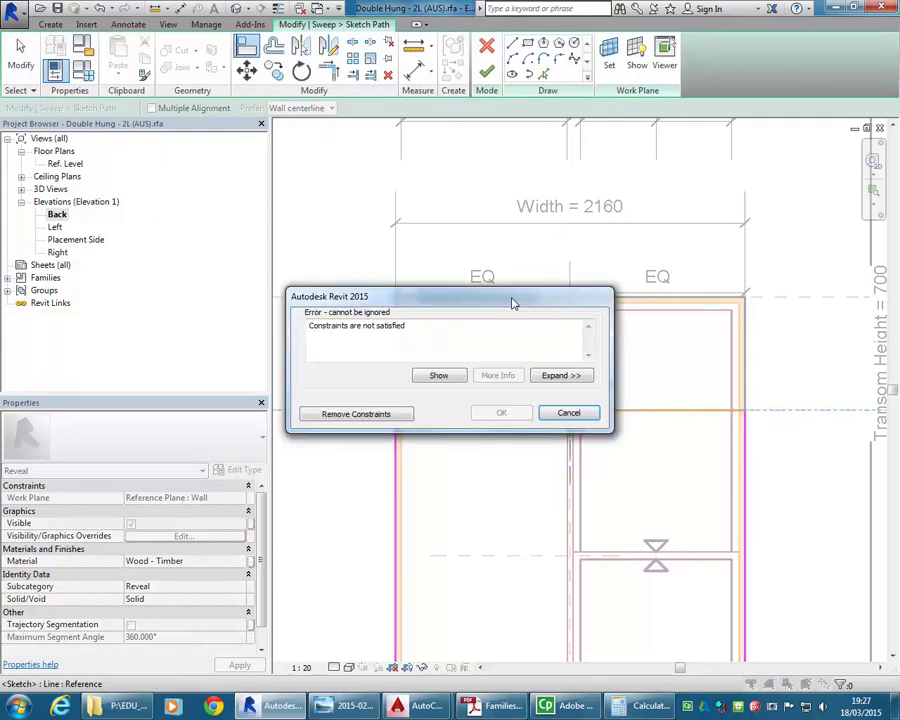
left_click_drag(512, 303, 518, 195)
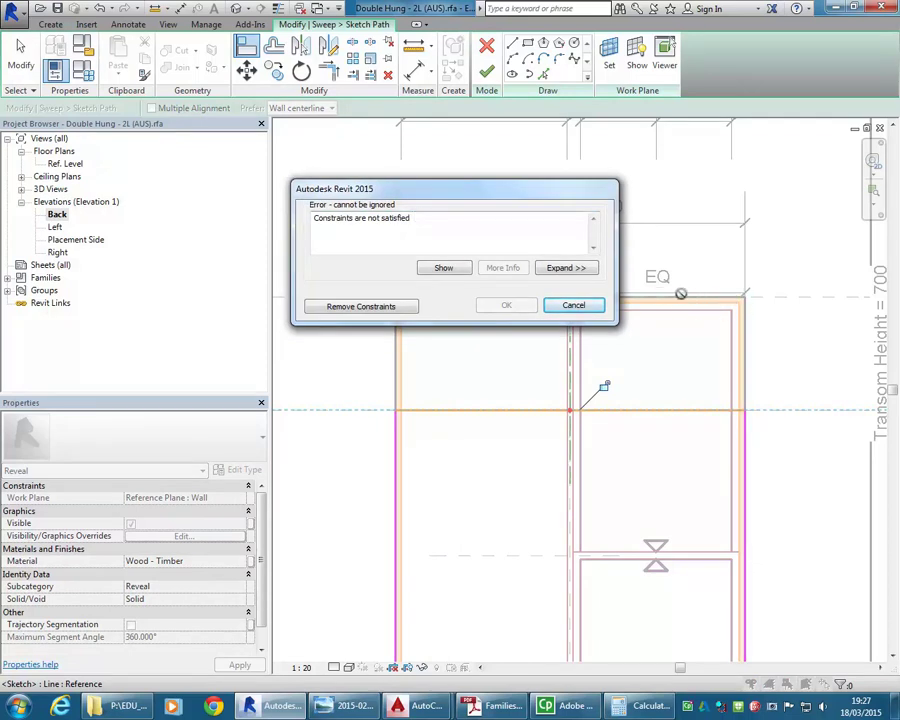
left_click(361, 307)
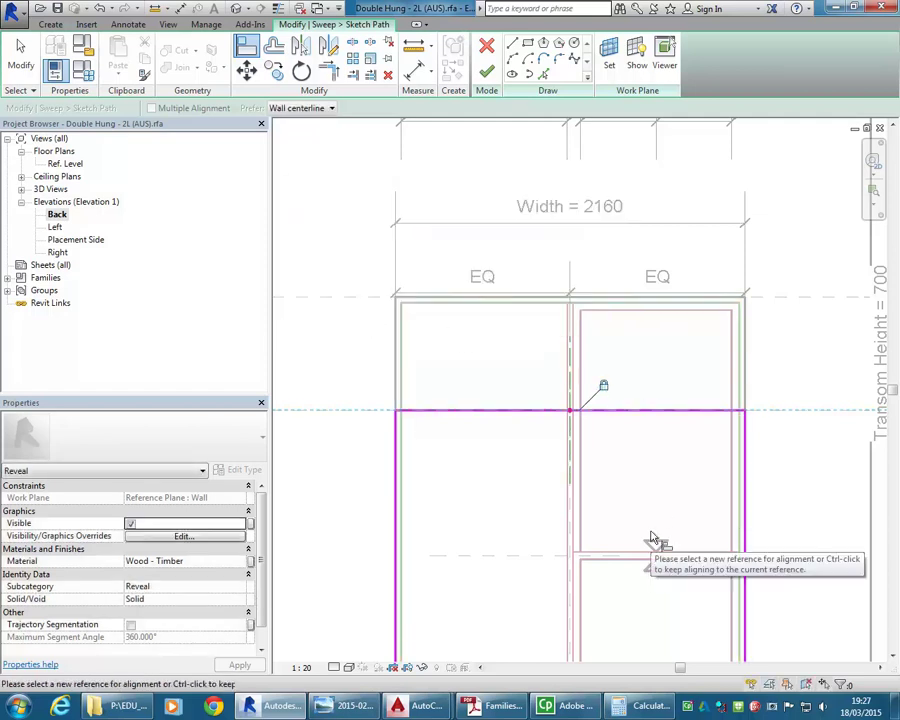
key("Escape")
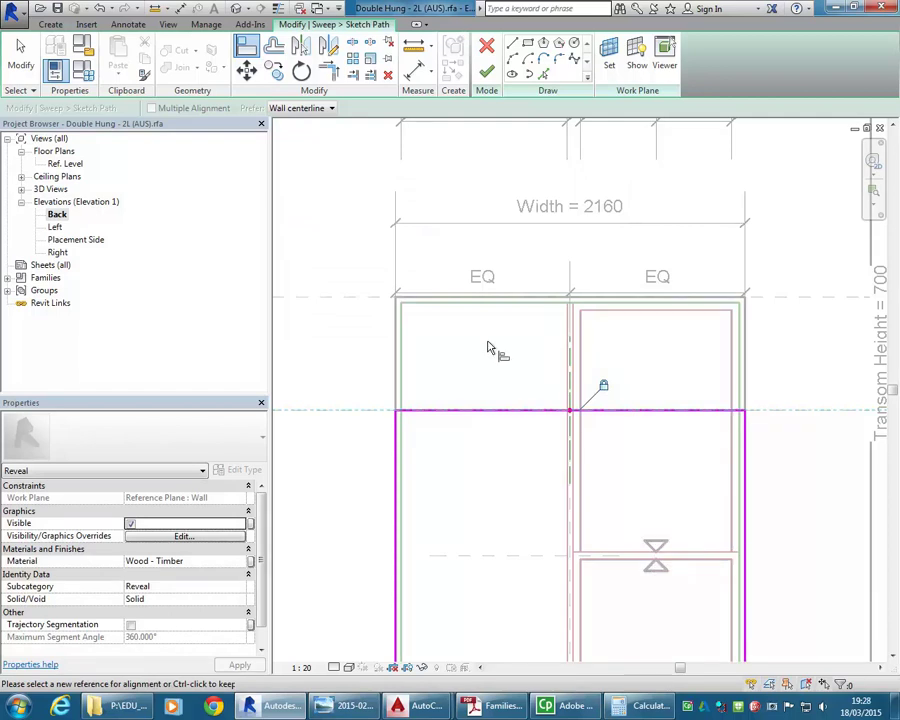
left_click(487, 73)
left_click(487, 73)
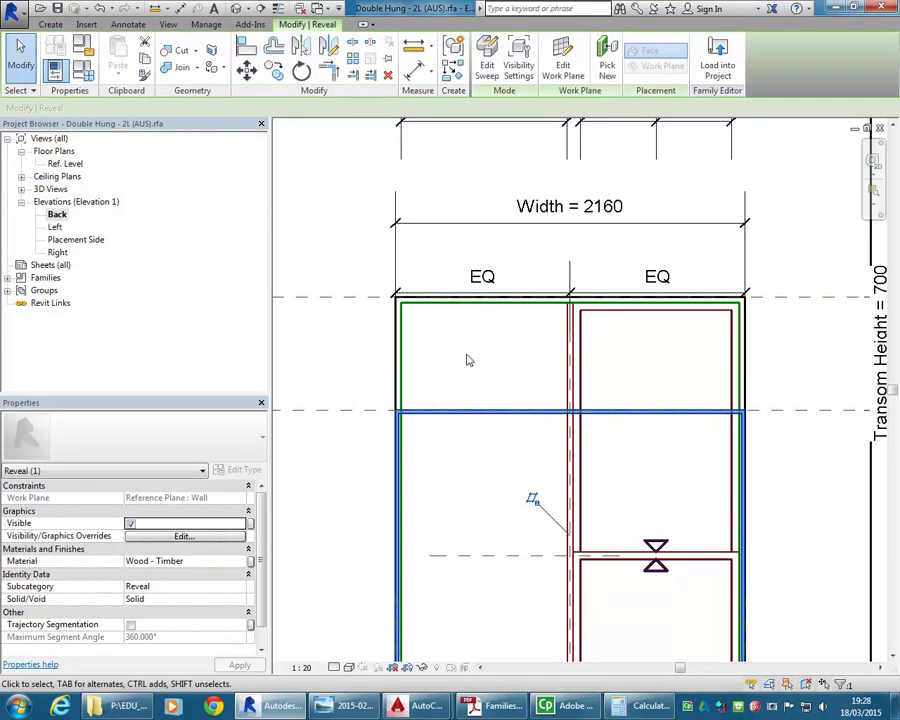
Select the outer Frame/Mullion sweep and open its path sketch for editing.
left_click(663, 375)
scroll(663, 375, "up", 5)
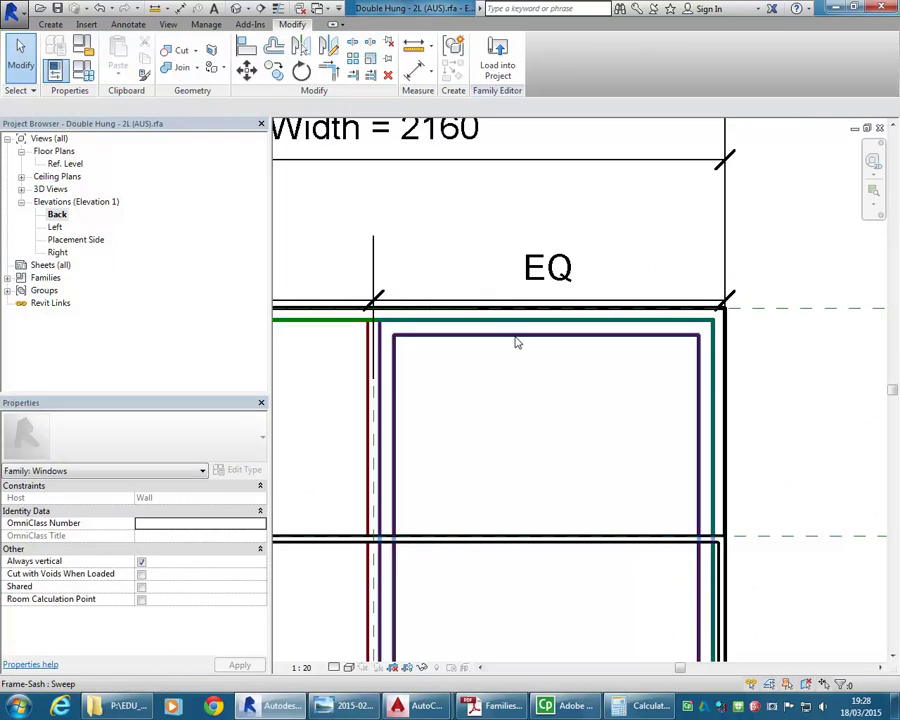
left_click(517, 342)
scroll(440, 400, "down", 3)
left_click(388, 406)
middle_click_drag(388, 406, 653, 420)
scroll(540, 355, "up", 3)
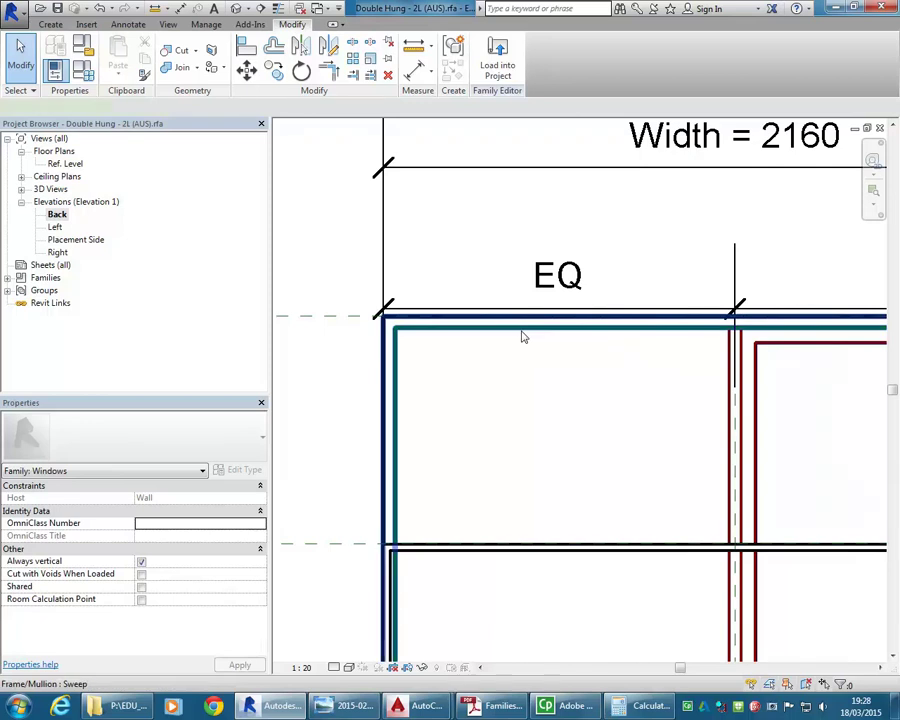
left_click(522, 338)
scroll(517, 370, "down", 2)
middle_click_drag(519, 394, 448, 203)
scroll(432, 303, "down", 2)
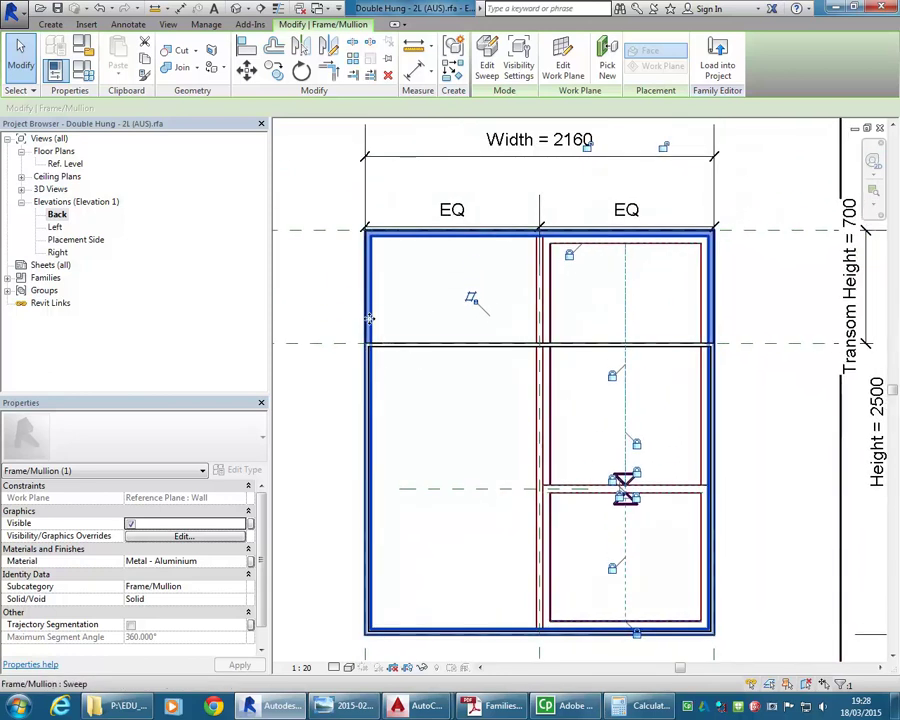
scroll(446, 253, "up", 3)
scroll(418, 340, "up", 1)
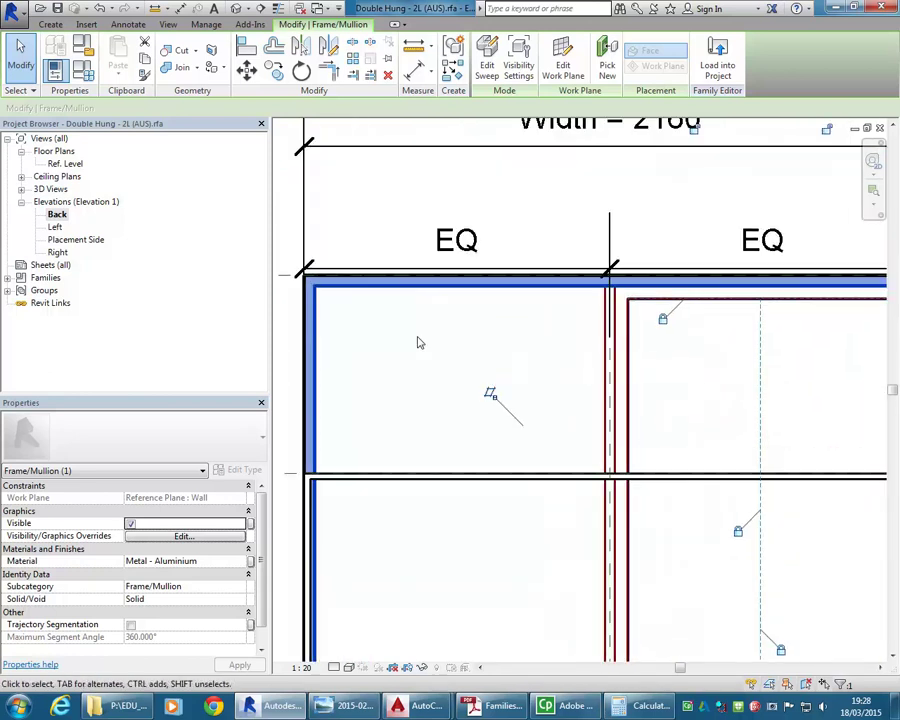
scroll(390, 405, "up", 1)
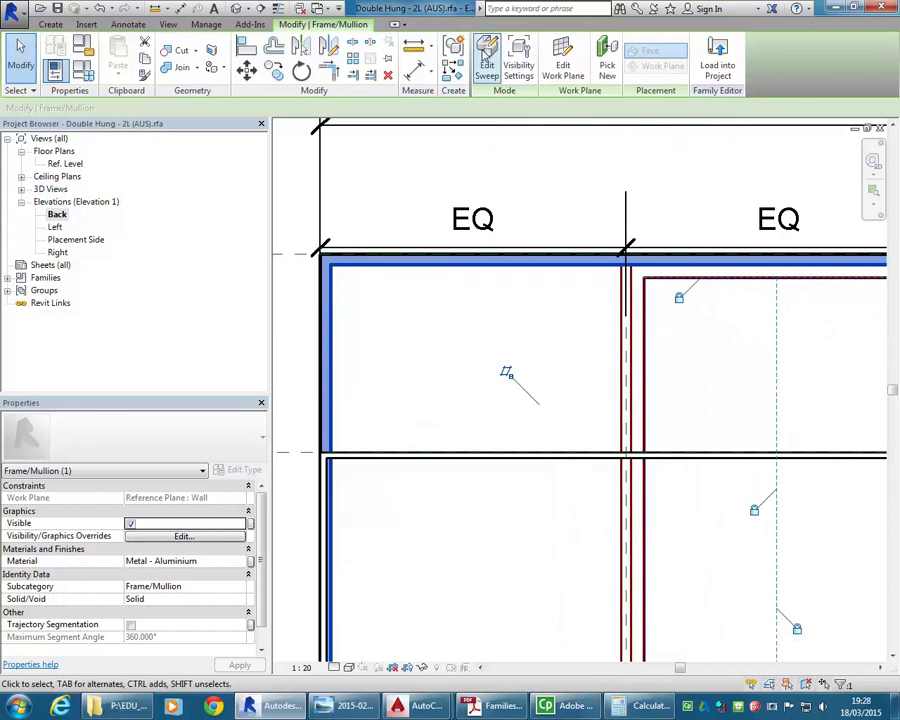
middle_click_drag(682, 359, 635, 352)
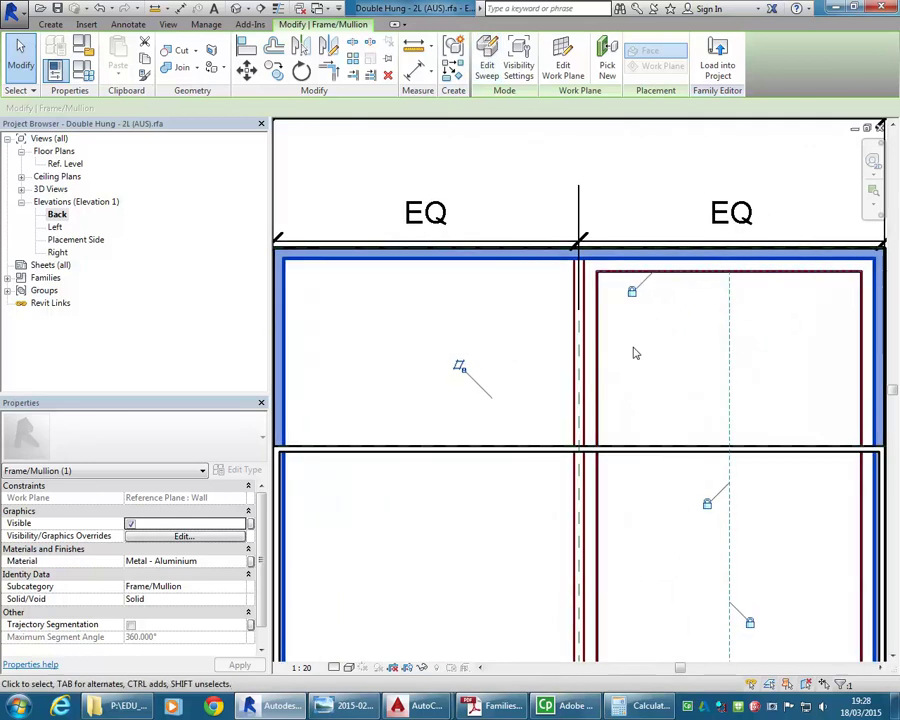
left_click(487, 58)
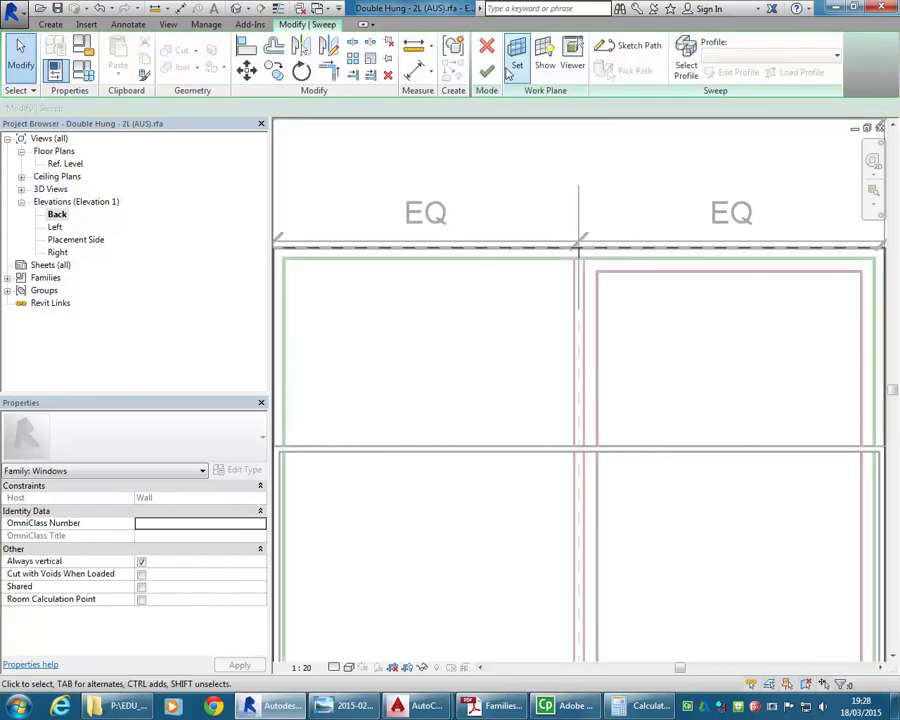
left_click(630, 47)
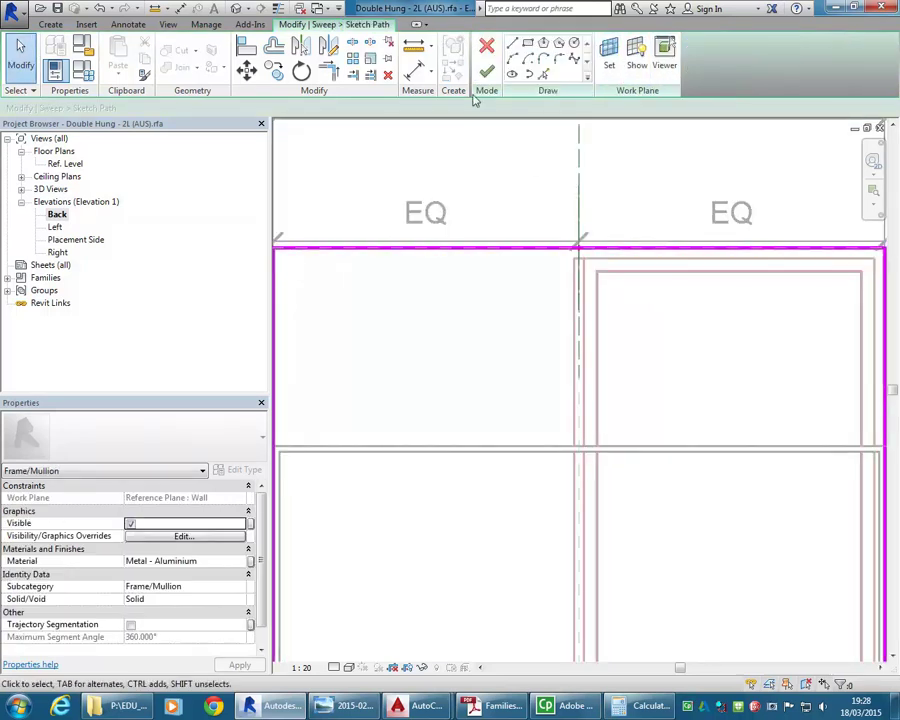
Align the top line of the Frame/Mullion path to the Transom reference plane, removing the conflicting constraints, and finish the sweep.
key("a")
key("l")
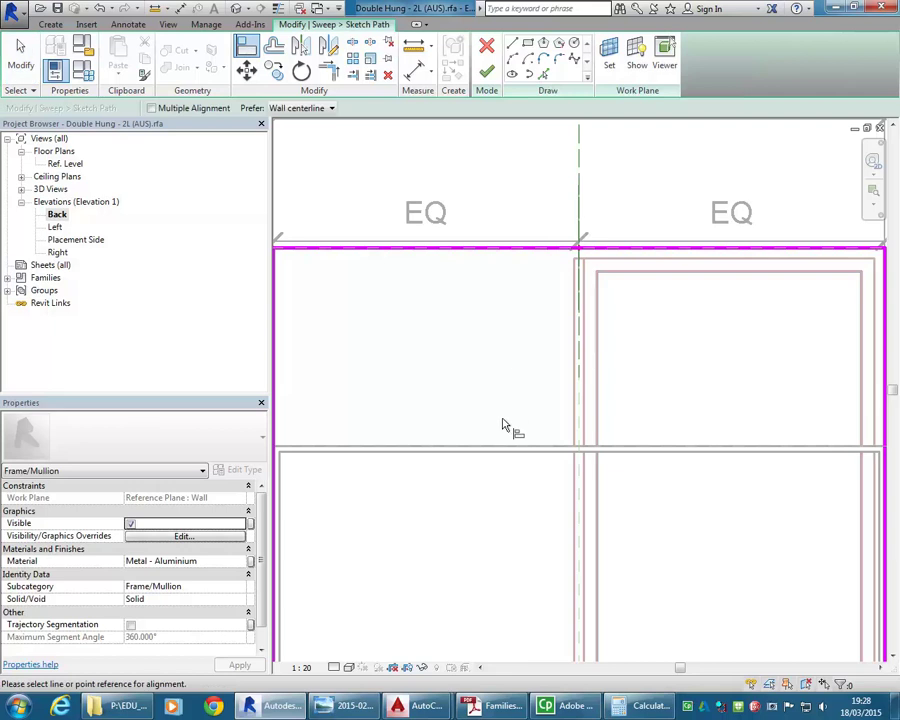
scroll(506, 422, "down", 2)
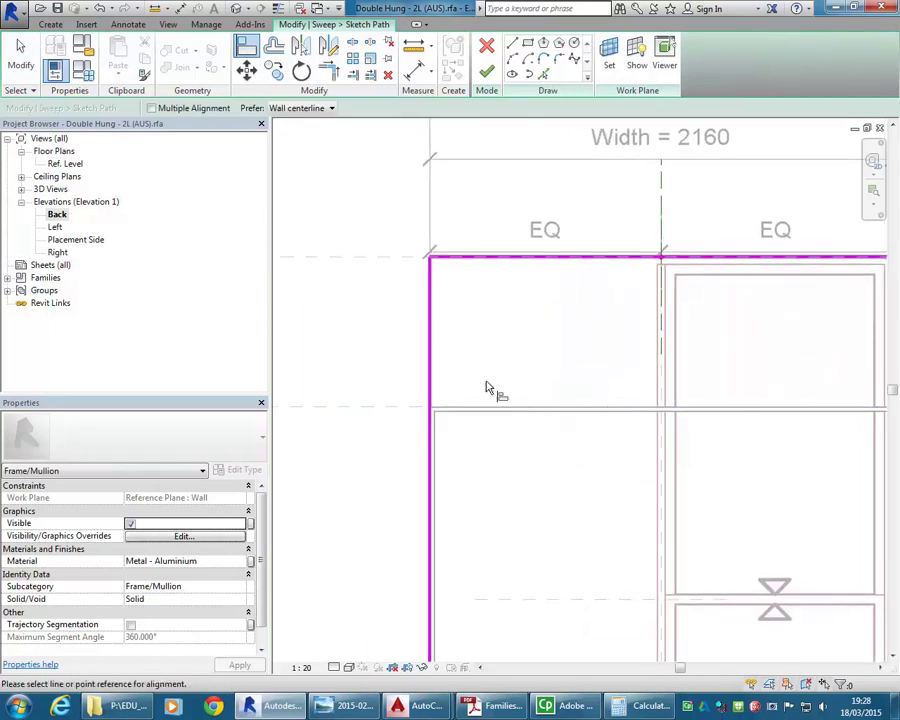
scroll(500, 410, "up", 2)
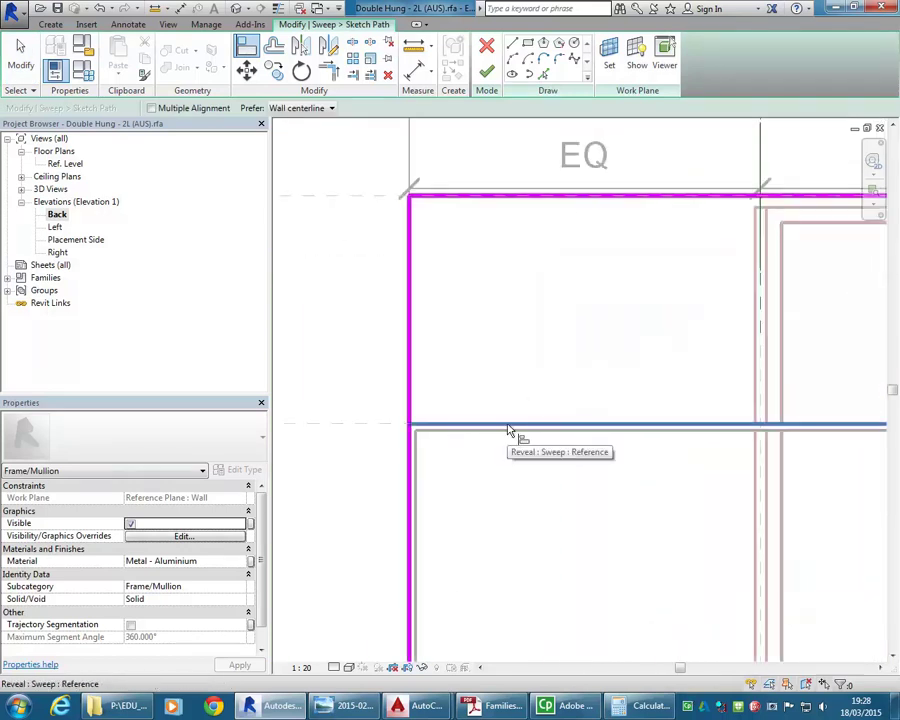
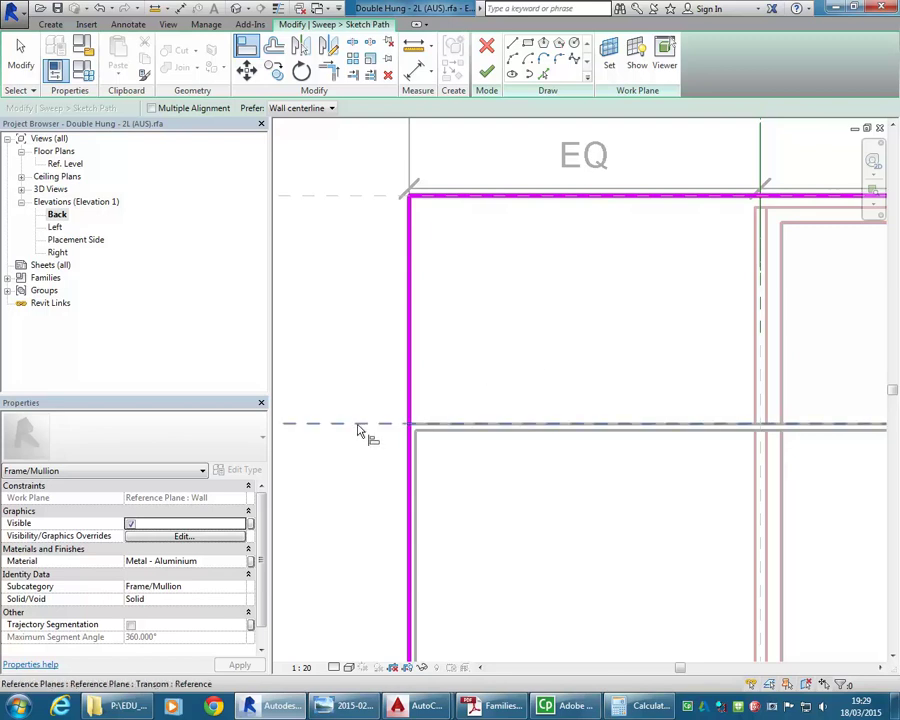
middle_click_drag(334, 436, 430, 430)
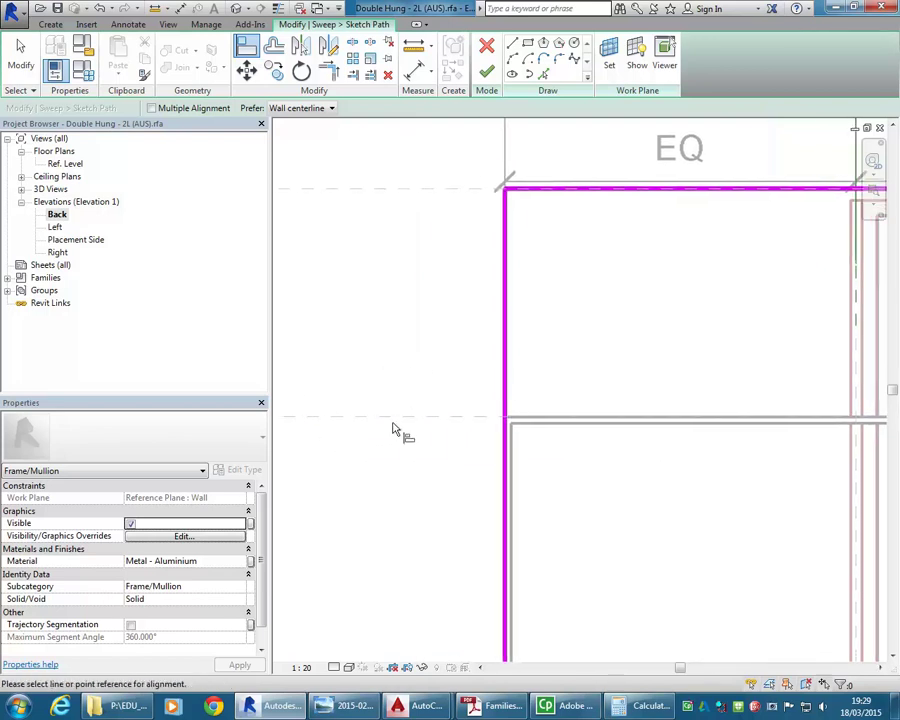
left_click(440, 423)
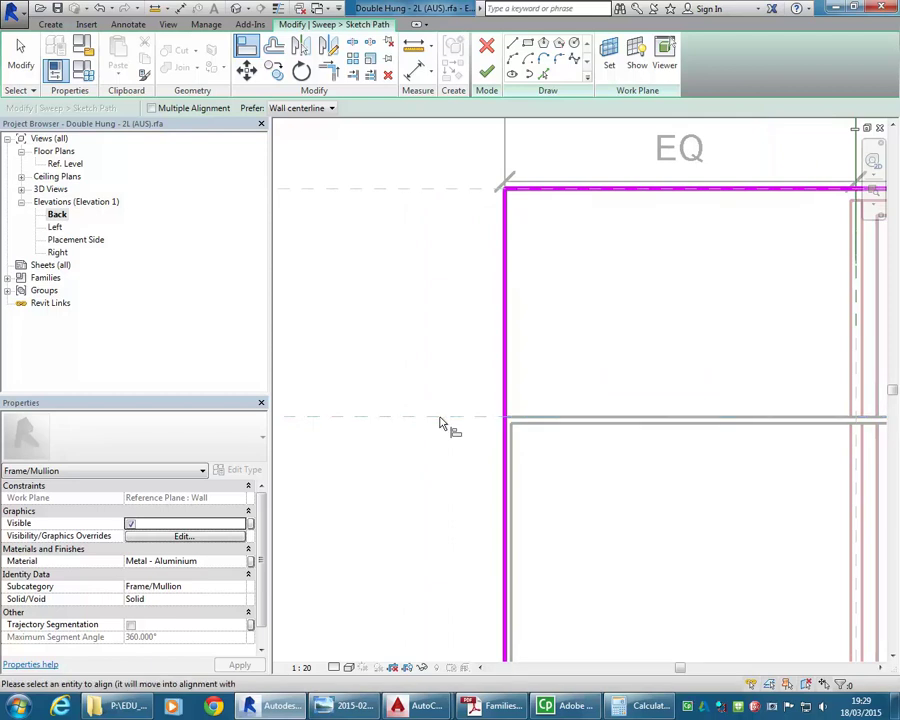
left_click(589, 195)
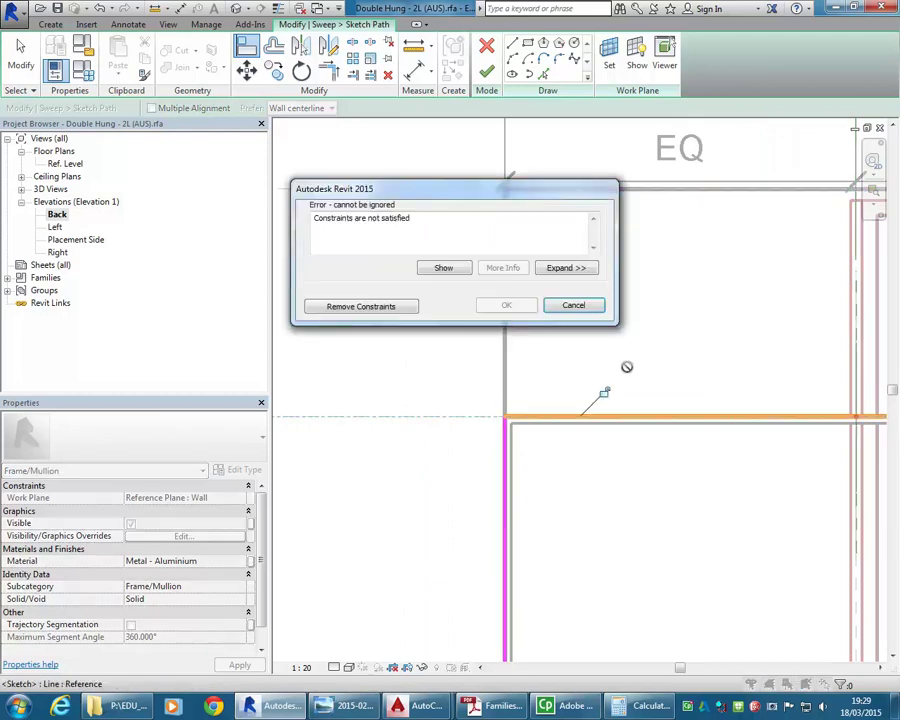
left_click(375, 311)
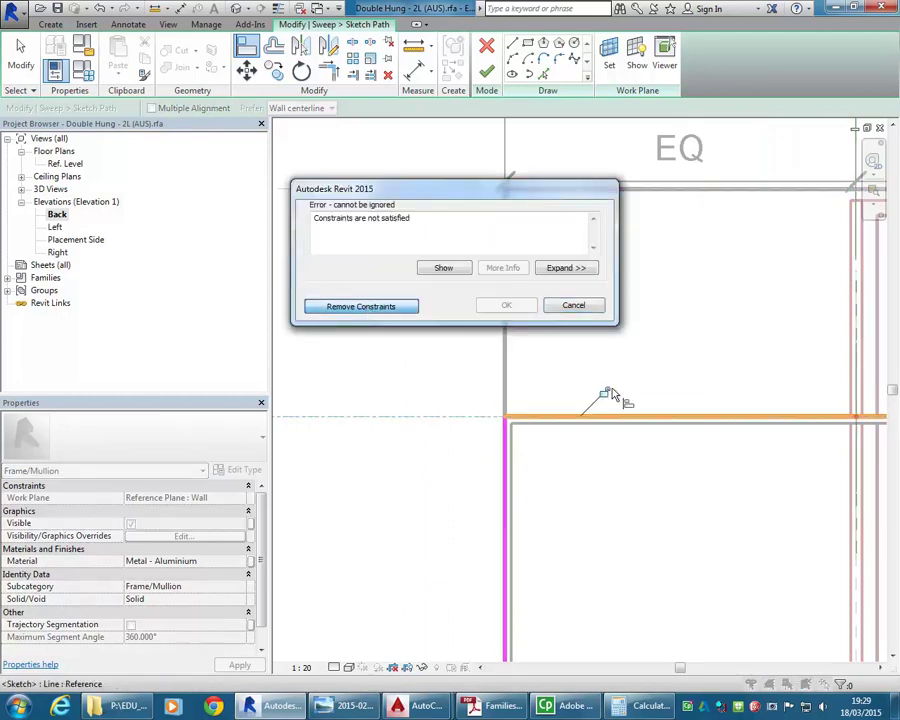
mouse_move(628, 378)
middle_mouse_down()
mouse_move(609, 339)
mouse_move(509, 350)
middle_mouse_up()
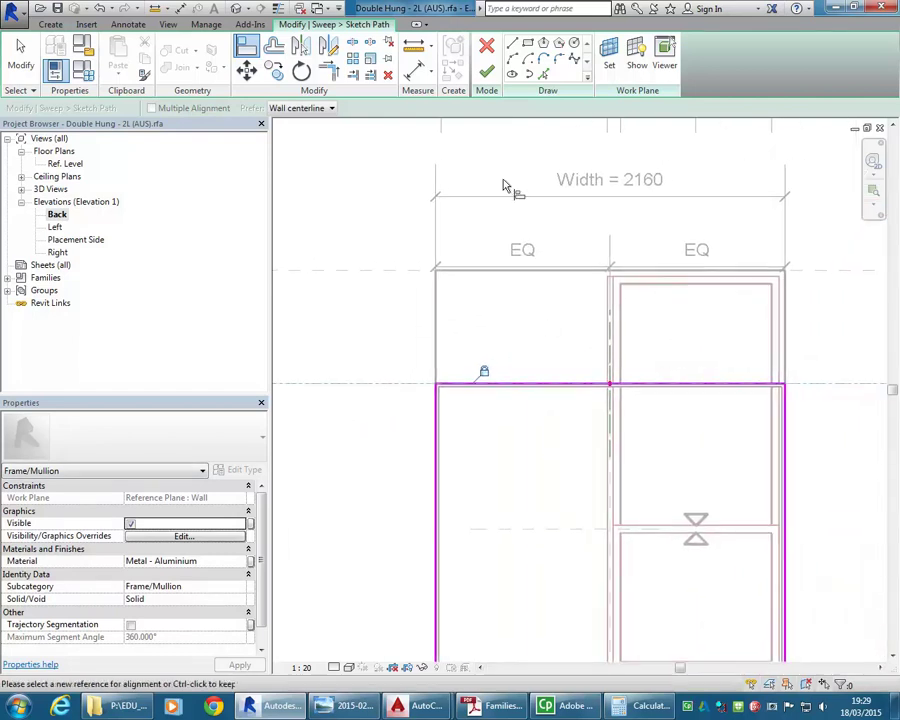
left_click(486, 71)
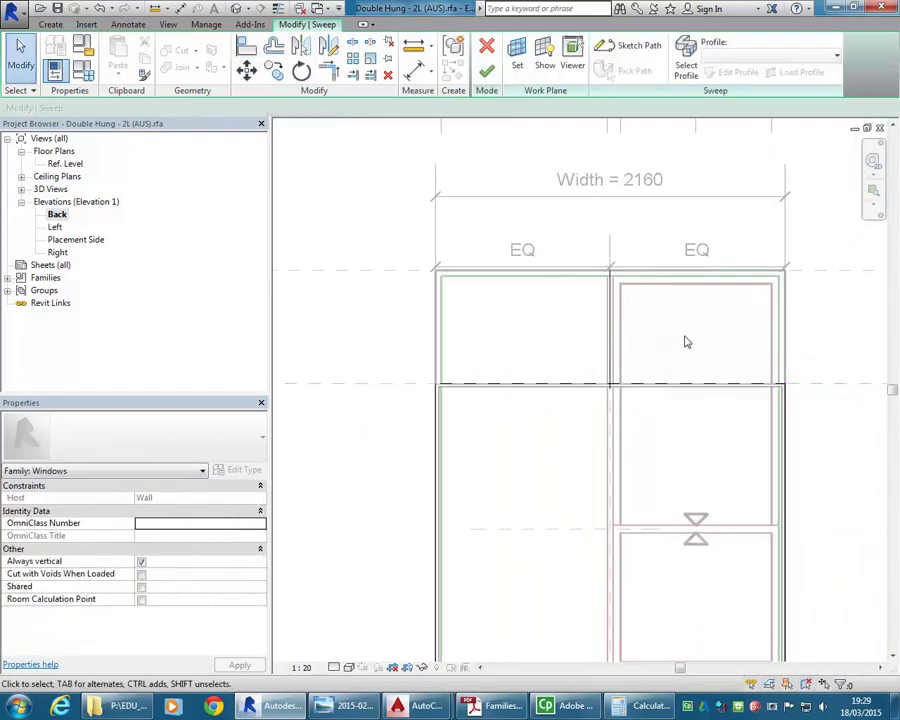
left_click(486, 71)
Finish the Frame/Mullion sweep edit and open the path sketch of the oversized outer Reveal sweep.
left_click(667, 353)
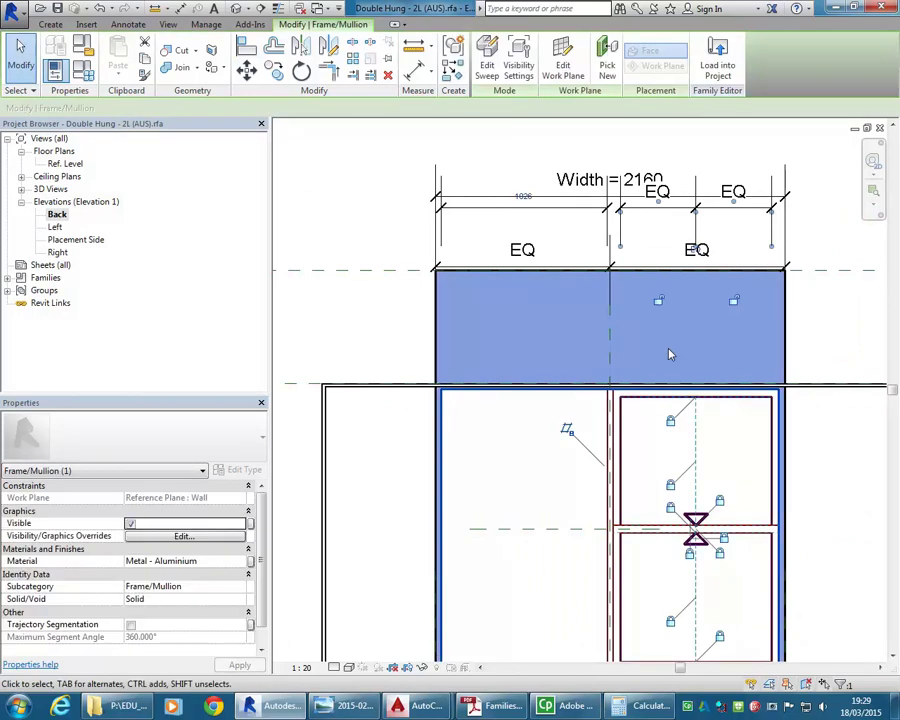
scroll(667, 353, "down", 3)
middle_click_drag(649, 349, 629, 343)
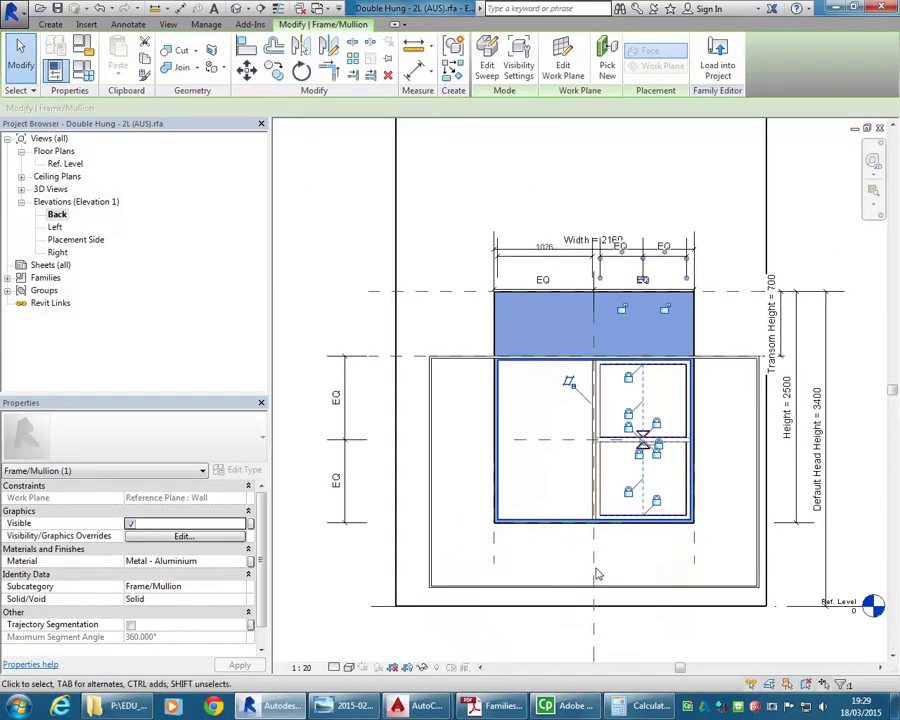
scroll(486, 398, "up", 3)
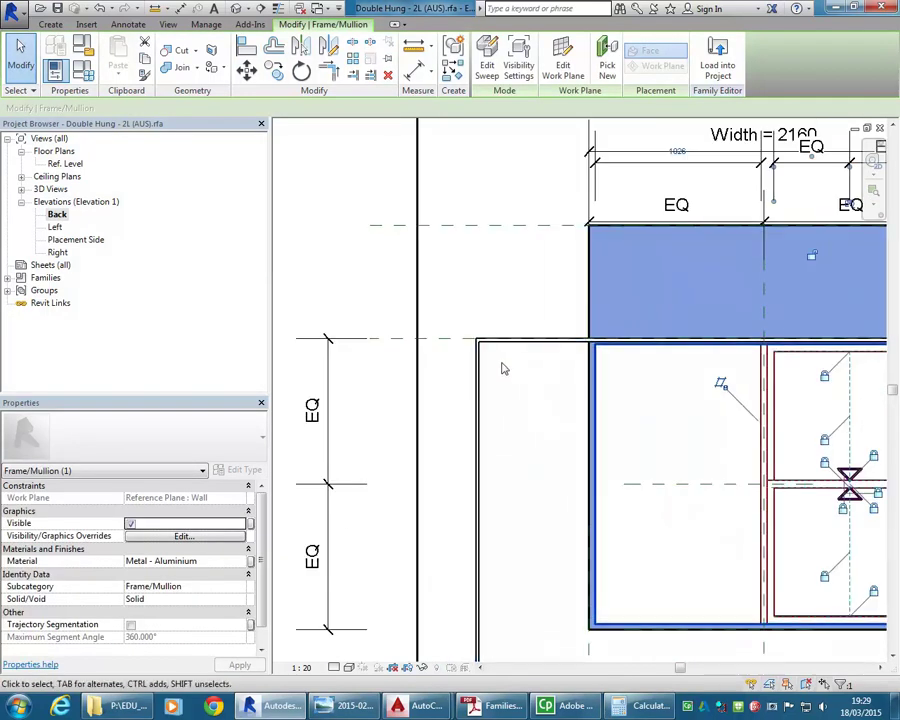
scroll(501, 371, "up", 2)
left_click(506, 334)
scroll(484, 399, "down", 3)
scroll(483, 399, "down", 4)
scroll(462, 506, "up", 1)
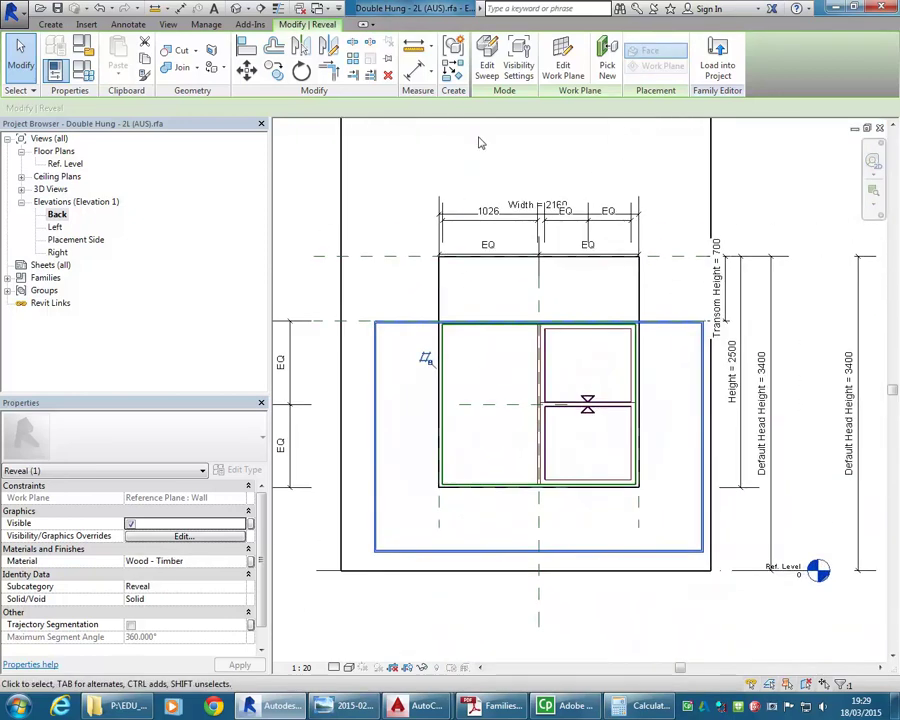
left_click(487, 57)
left_click(633, 45)
scroll(466, 368, "up", 3)
scroll(466, 368, "down", 3)
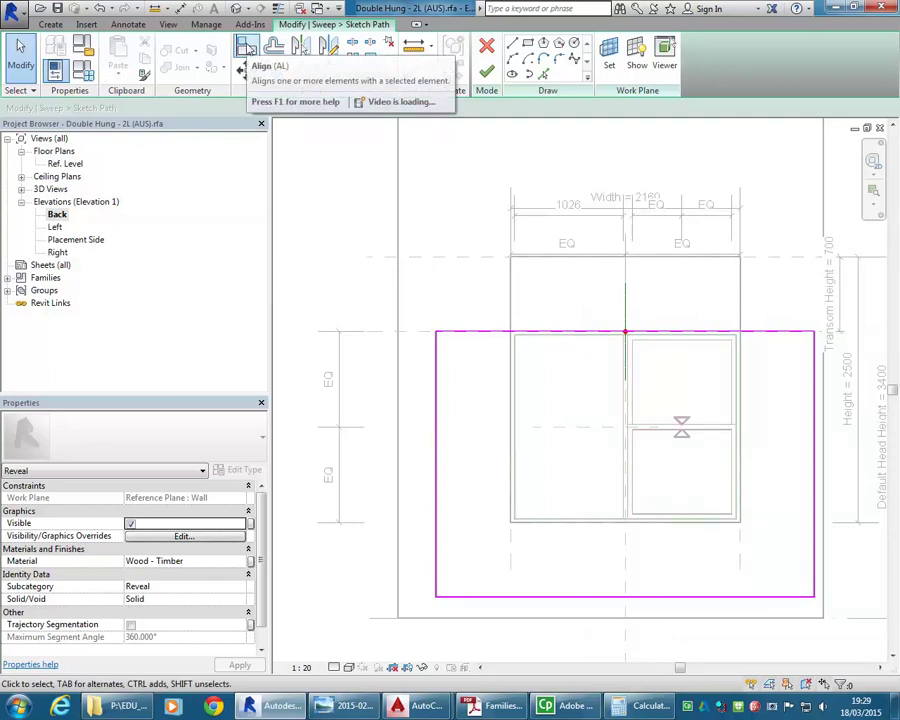
Align and lock the Reveal path's side line to the Right Jamb reference plane, removing the conflicting constraints.
left_click(246, 46)
scroll(480, 194, "up", 5)
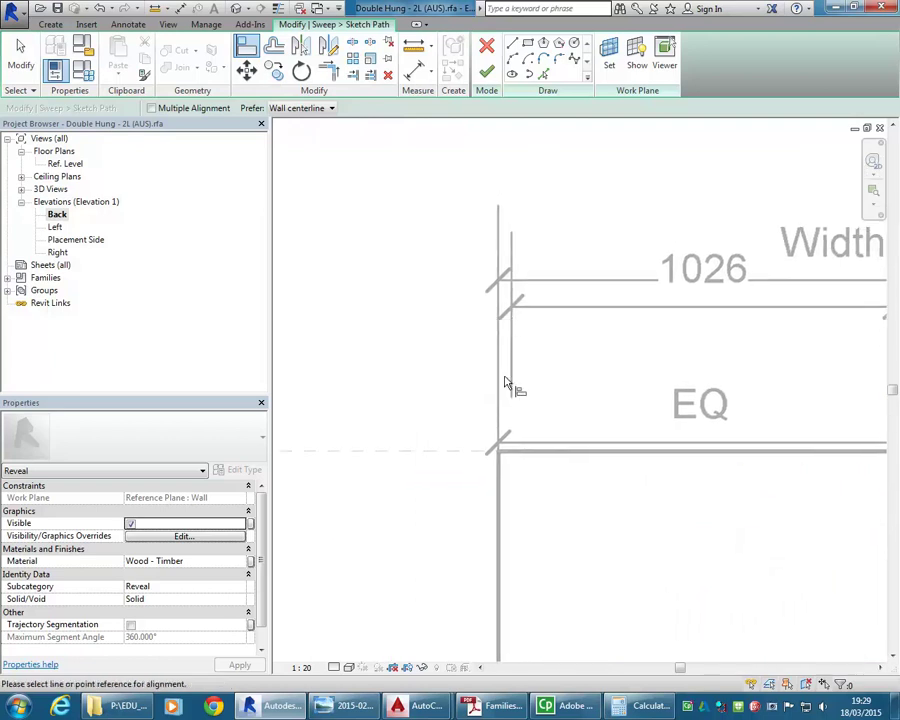
scroll(506, 400, "down", 3)
middle_click_drag(508, 402, 474, 268)
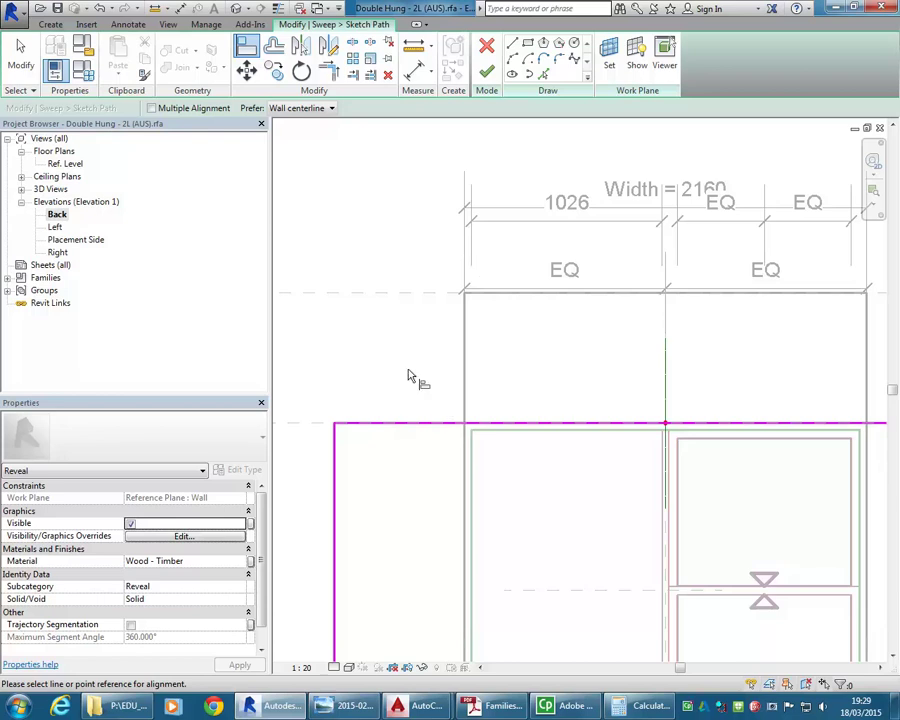
scroll(401, 293, "down", 2)
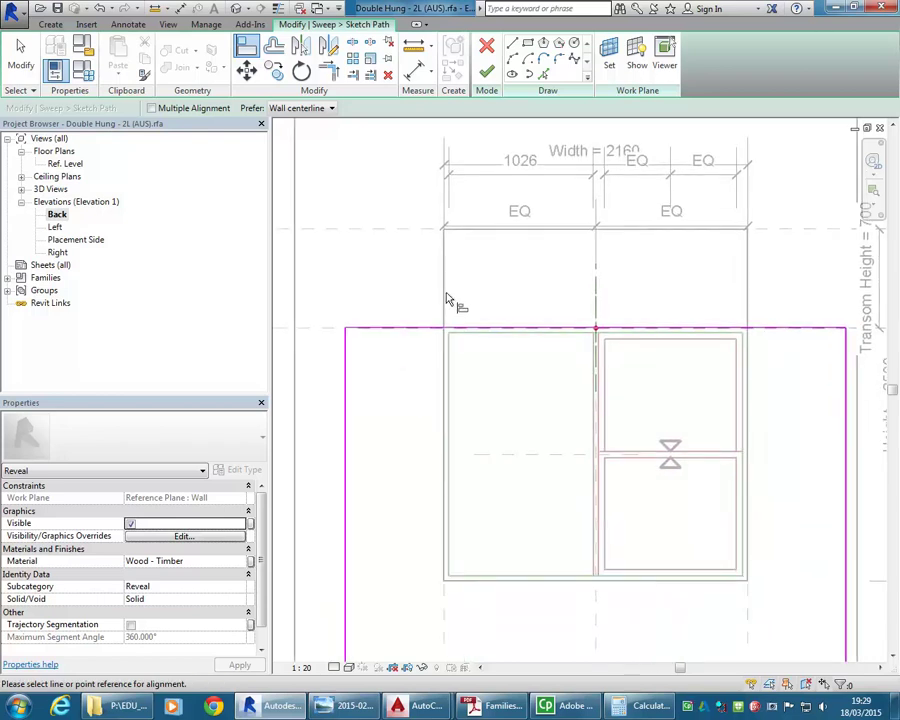
scroll(444, 297, "up", 4)
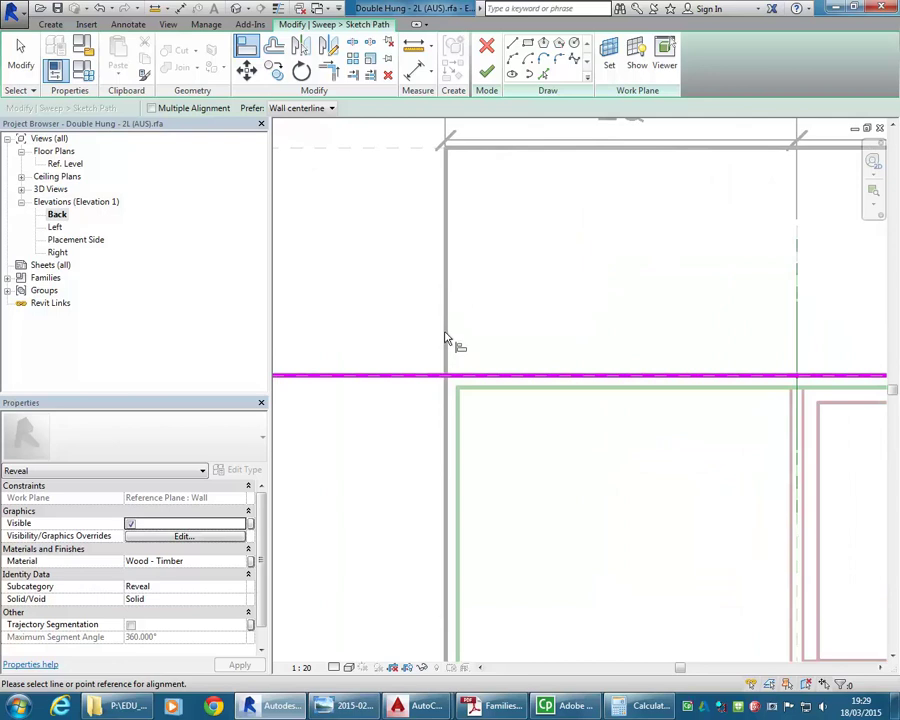
scroll(446, 334, "down", 4)
scroll(432, 292, "down", 1)
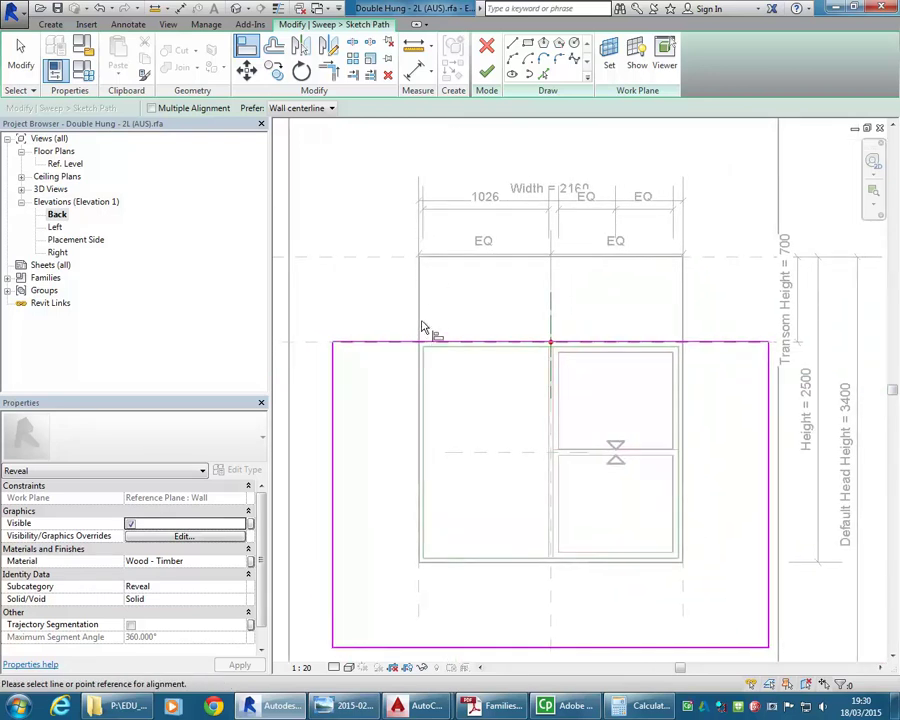
scroll(421, 320, "down", 3)
scroll(376, 446, "up", 2)
scroll(440, 490, "up", 1)
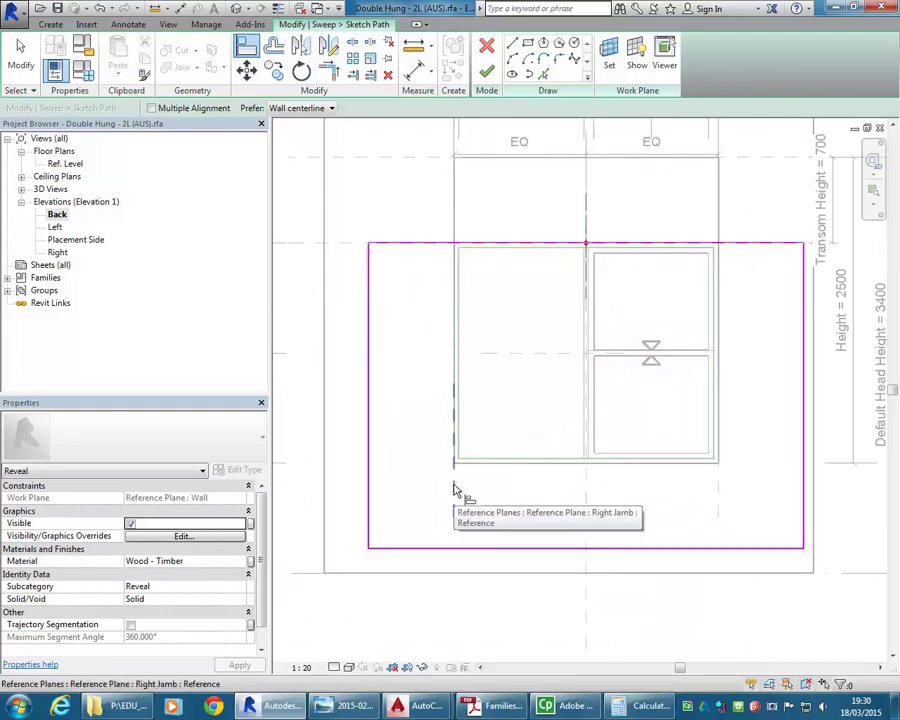
left_click(454, 490)
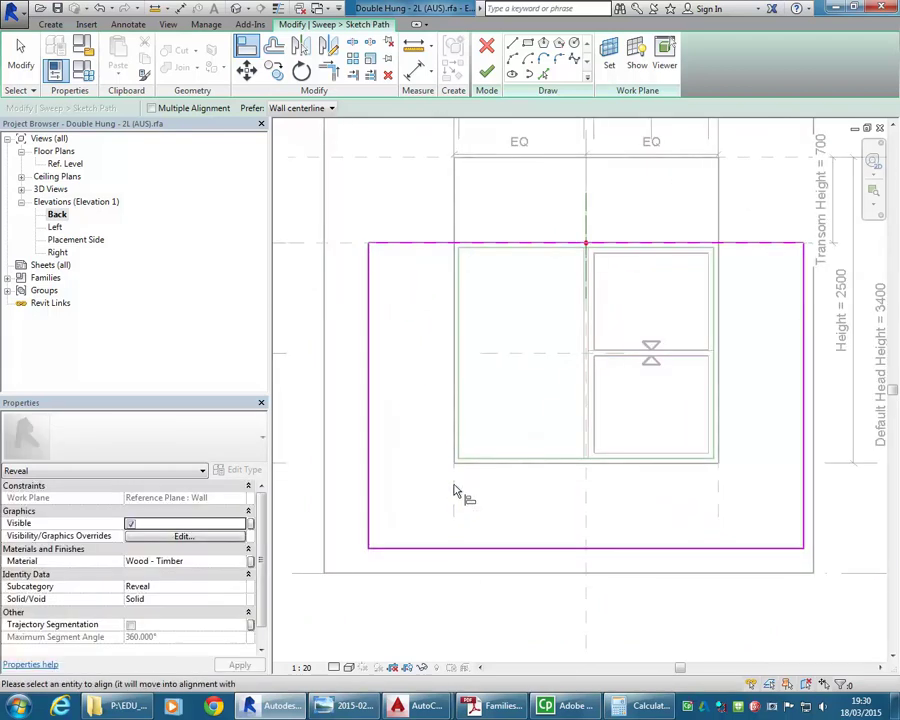
left_click(368, 447)
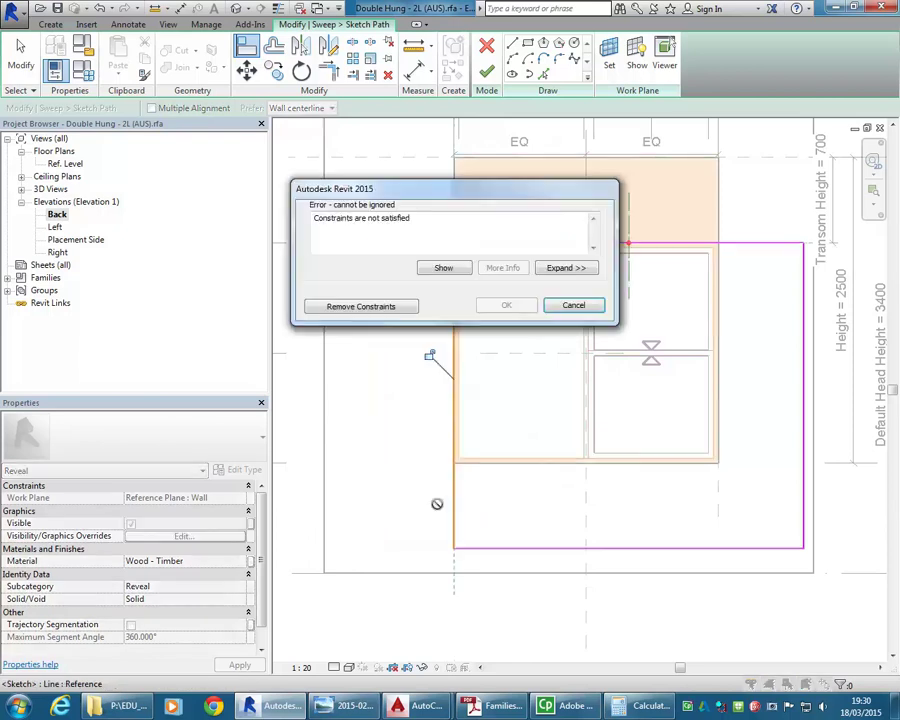
left_click(361, 307)
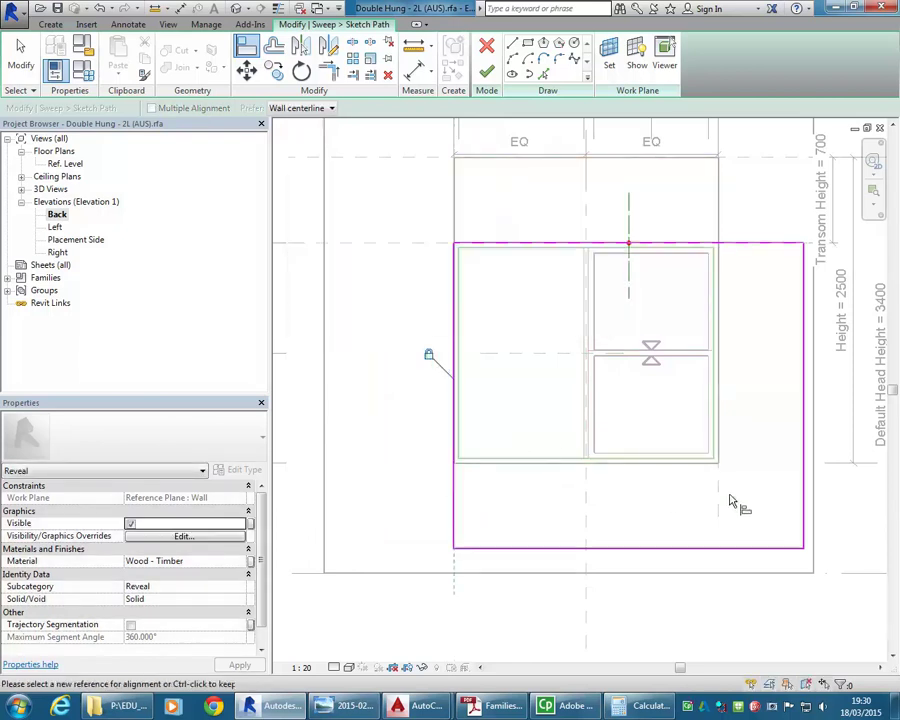
Align and lock the opposite side line of the Reveal path to the other jamb reference plane, removing the conflicting constraints.
left_click(719, 485)
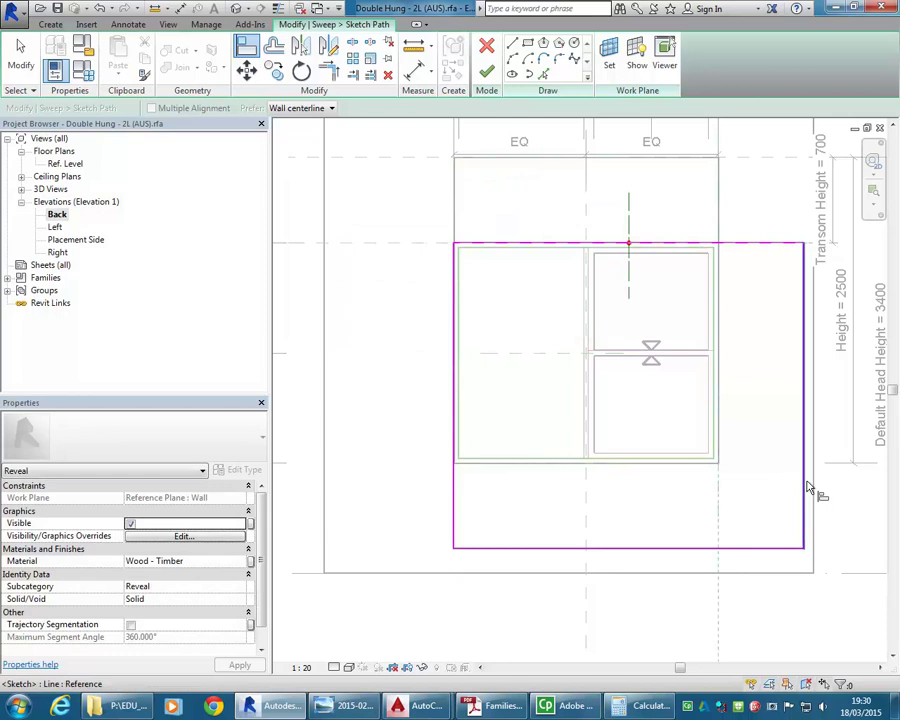
left_click(803, 484)
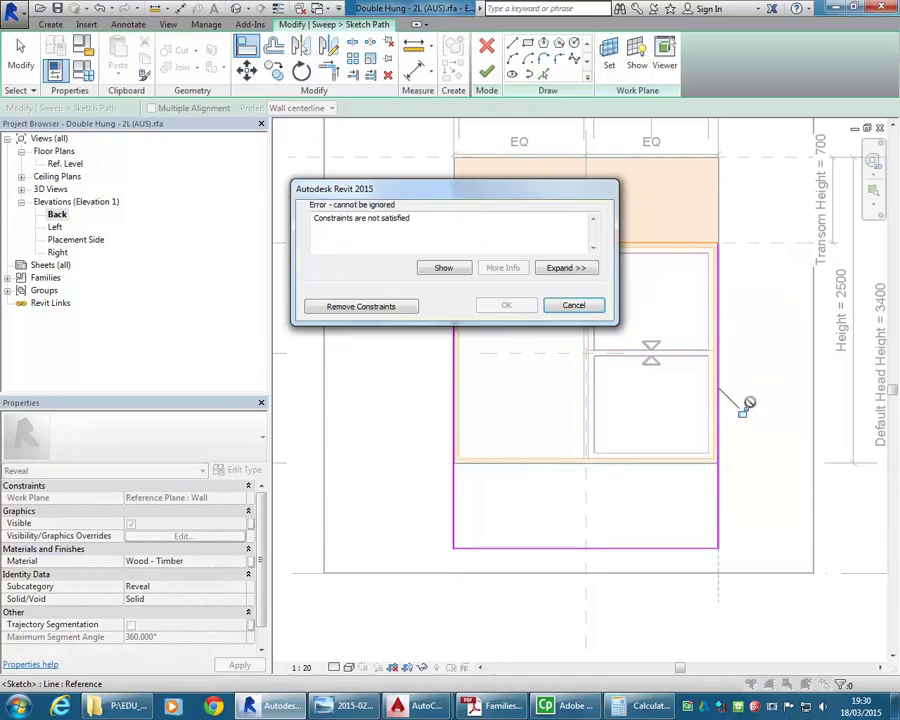
left_click(382, 306)
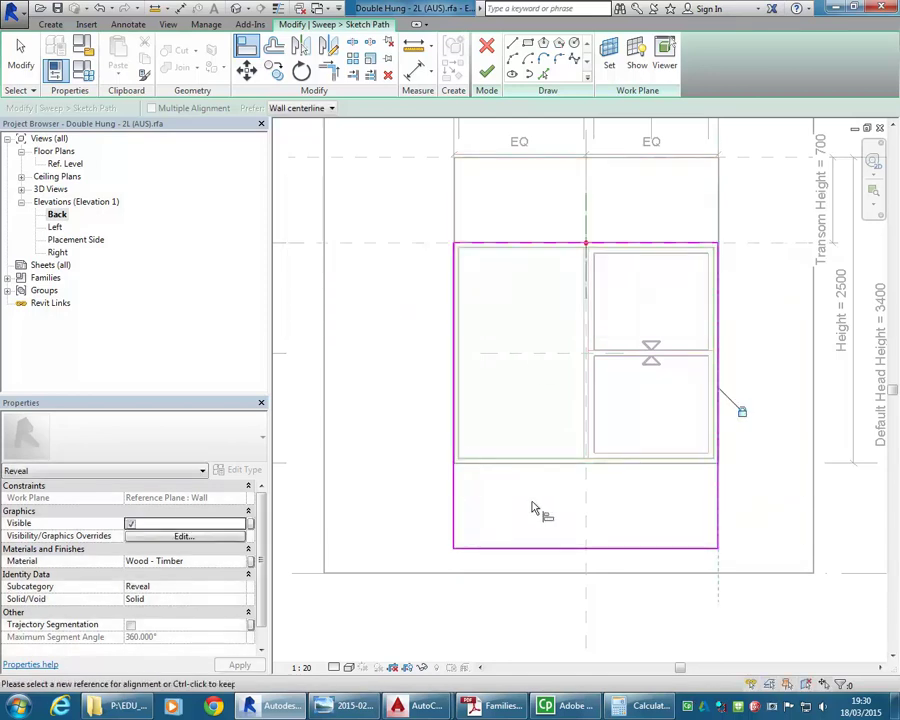
Align and lock the lower line of the Reveal path to the Sill reference plane, removing the conflicting constraints, and finish the sweep.
scroll(520, 485, "up", 2)
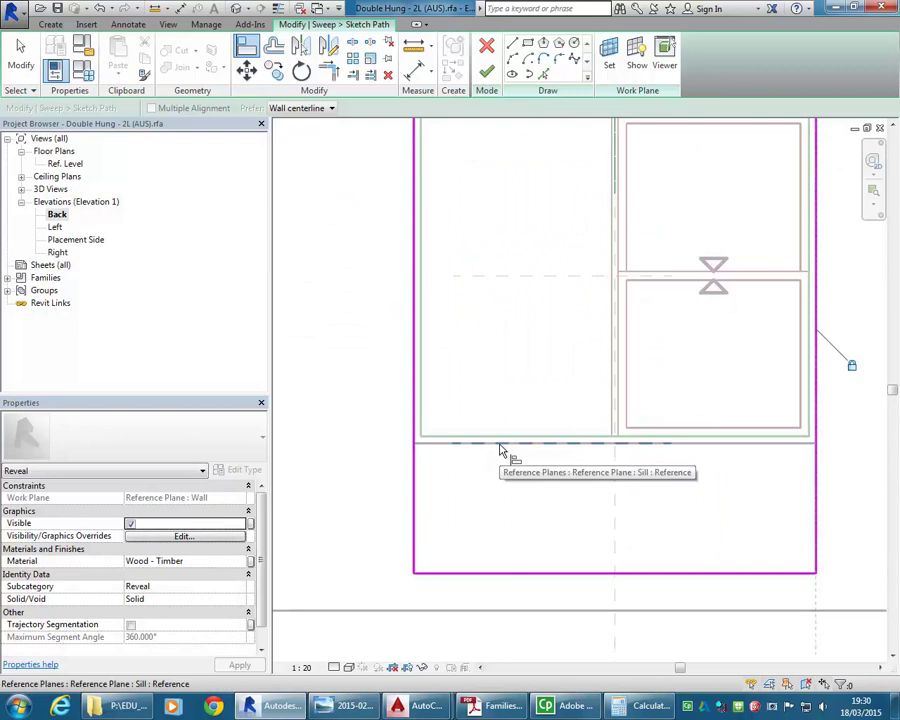
left_click(502, 446)
left_click(534, 573)
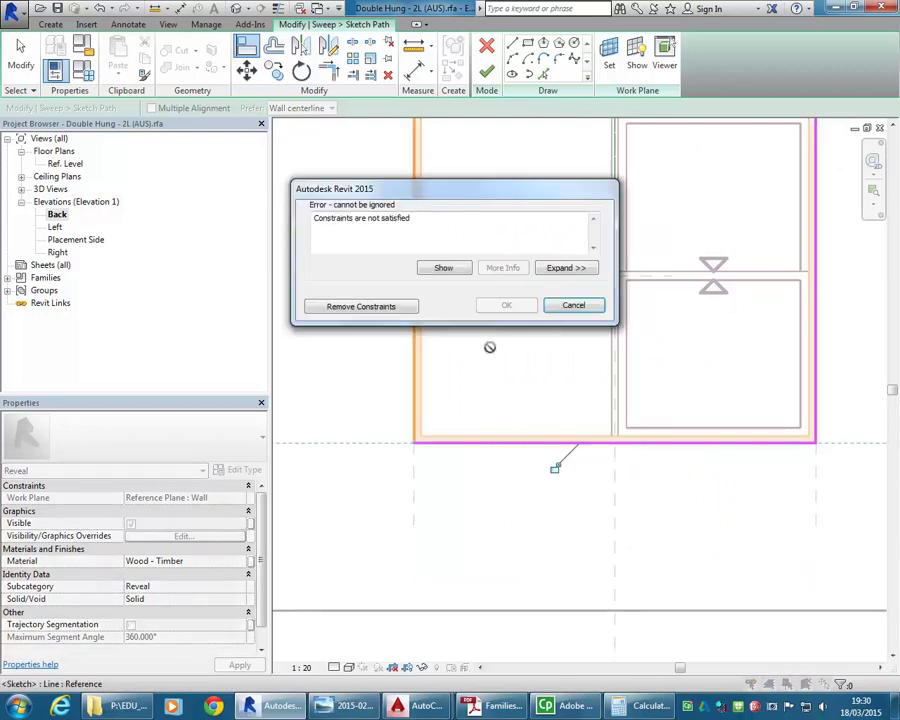
left_click(352, 309)
scroll(520, 310, "down", 2)
key("Escape")
key("Escape")
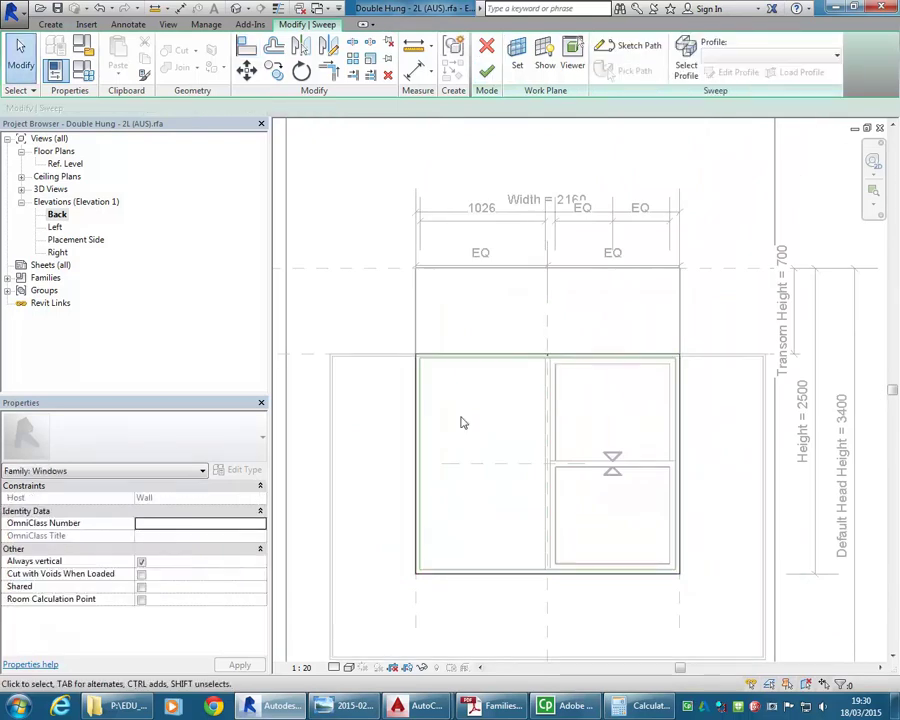
left_click(486, 71)
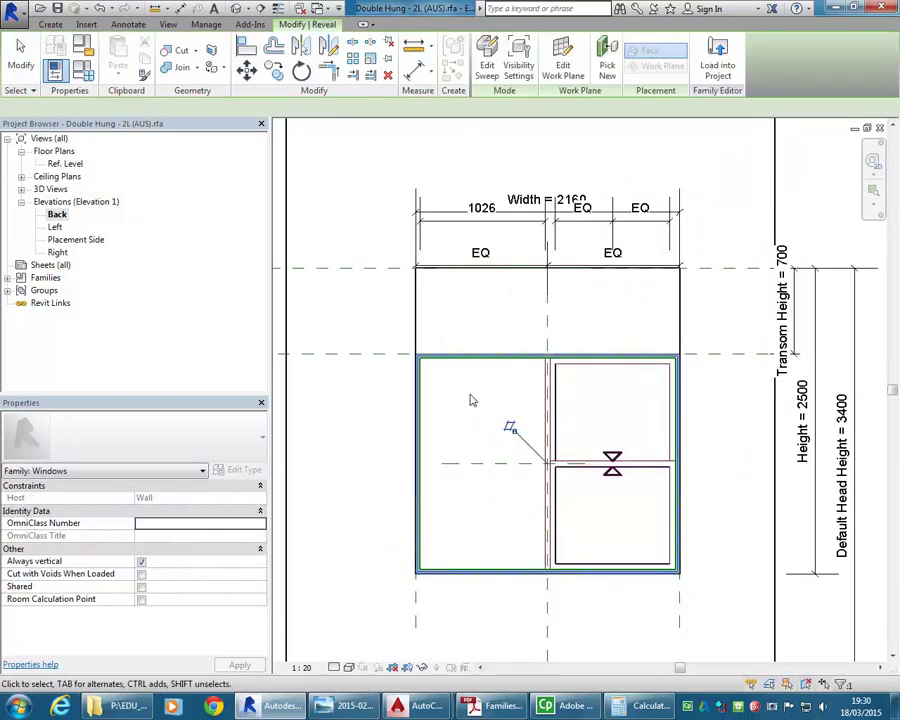
key("Escape")
Examine the upper Frame-Sash sweep and its junction with the Frame/Mullion and Reveal sweeps below the Transom plane.
scroll(574, 412, "up", 1)
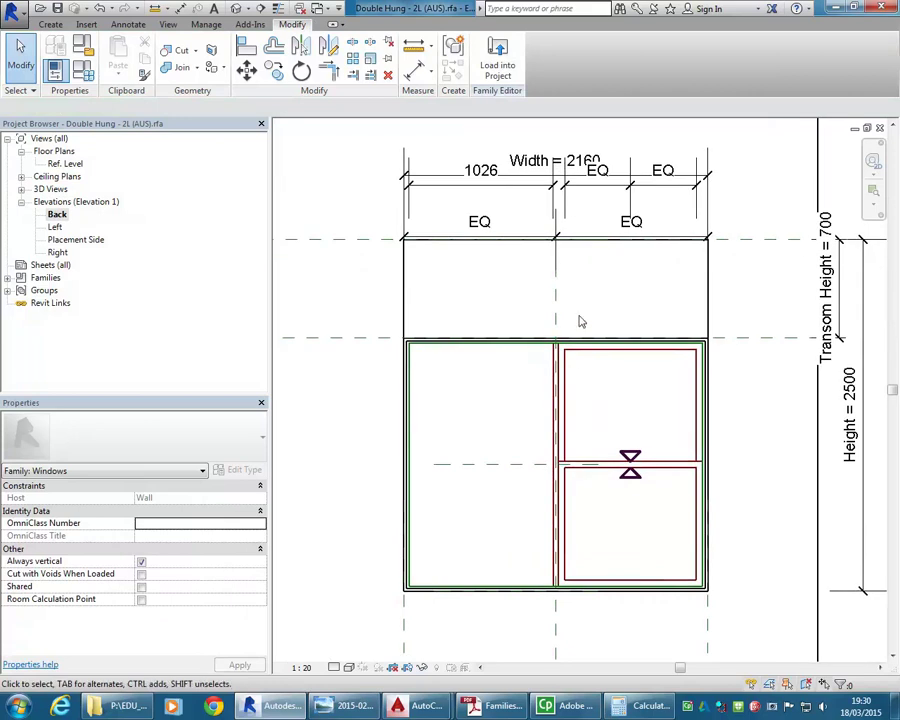
scroll(598, 328, "up", 3)
middle_click_drag(594, 330, 576, 350)
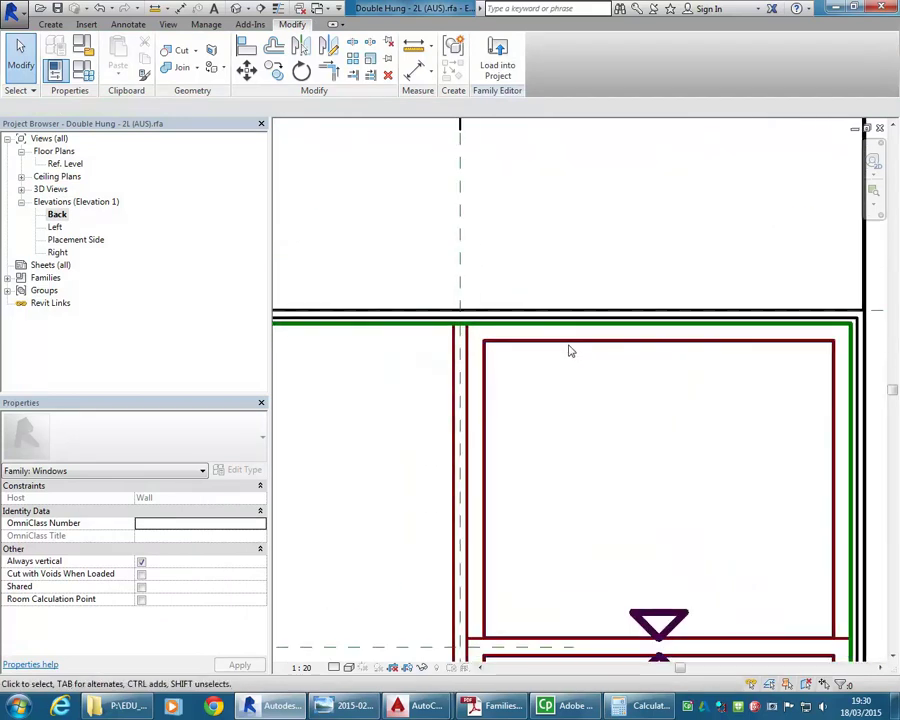
left_click(560, 347)
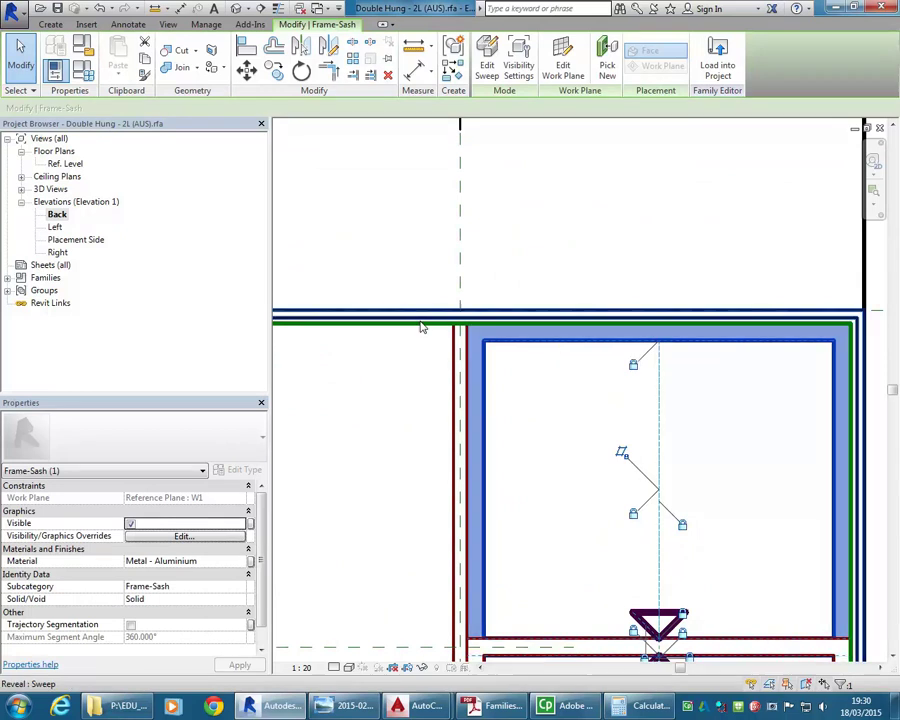
scroll(417, 333, "up", 2)
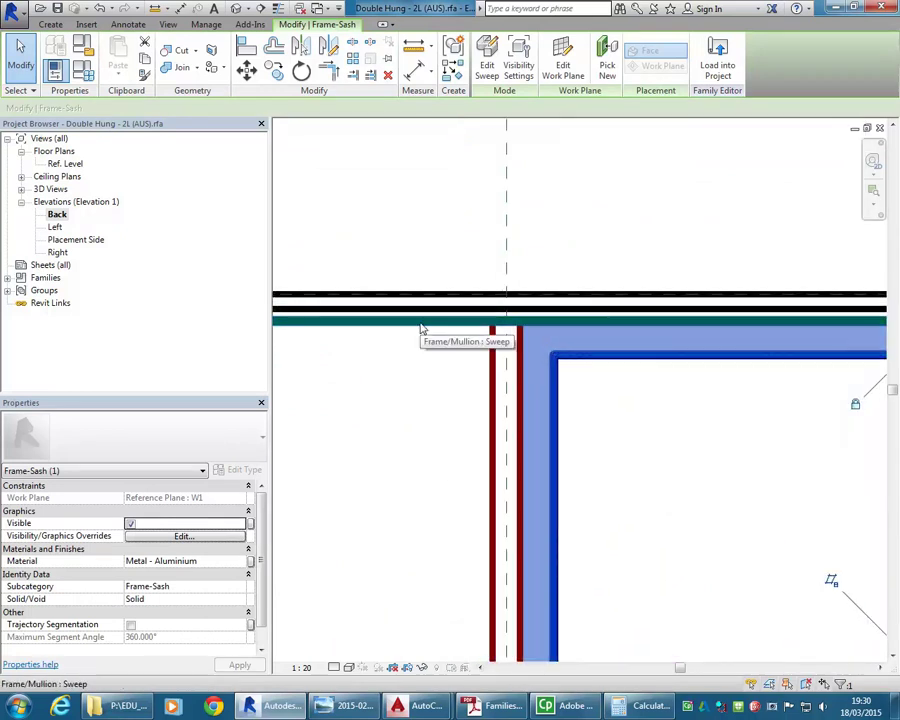
scroll(421, 328, "down", 3)
scroll(505, 311, "down", 2)
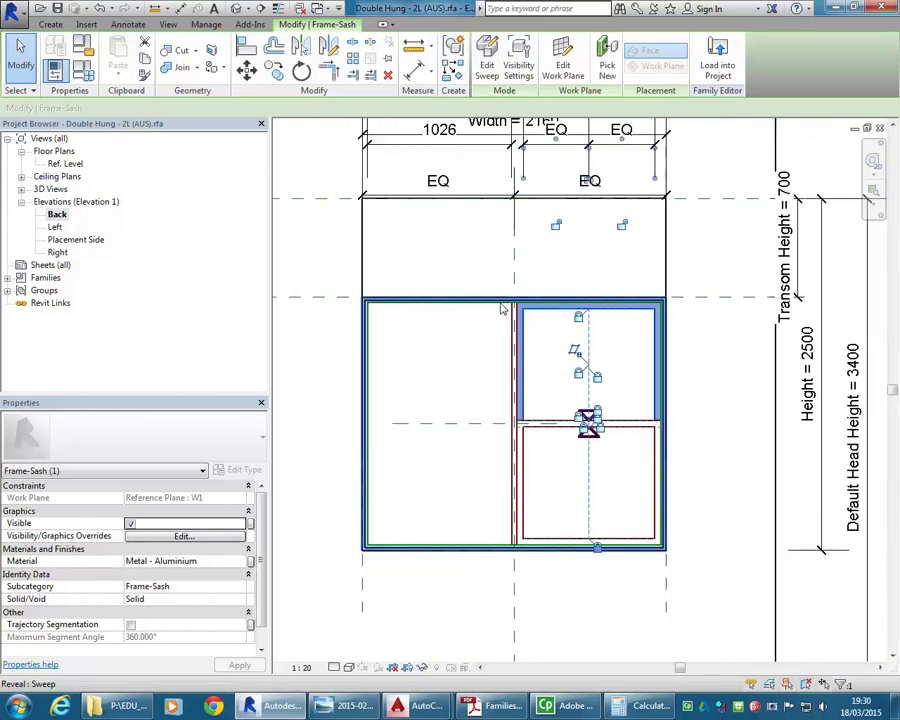
left_click(461, 369)
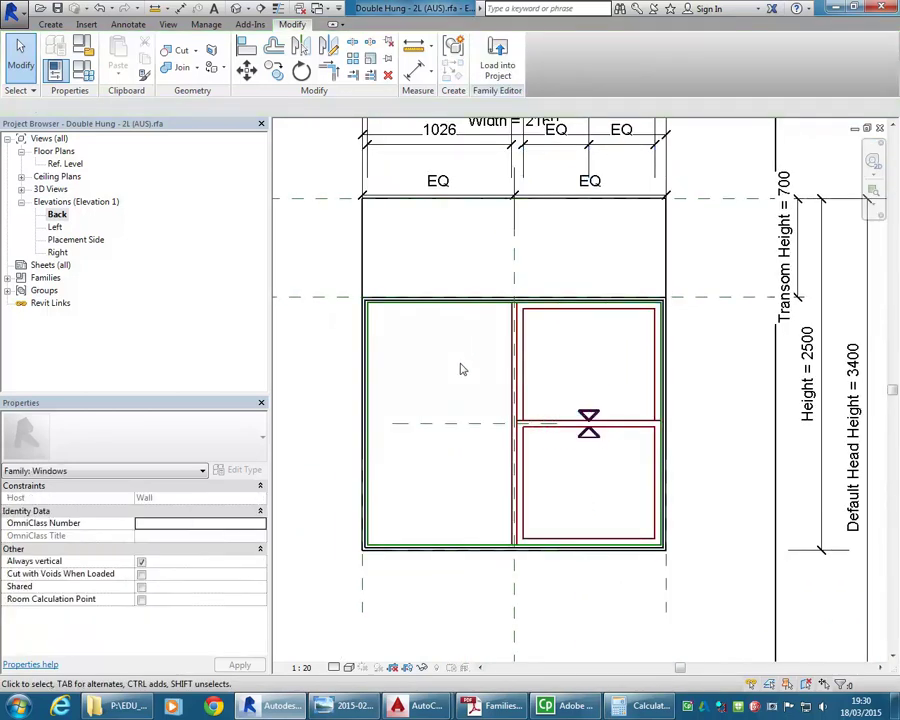
scroll(483, 424, "up", 3)
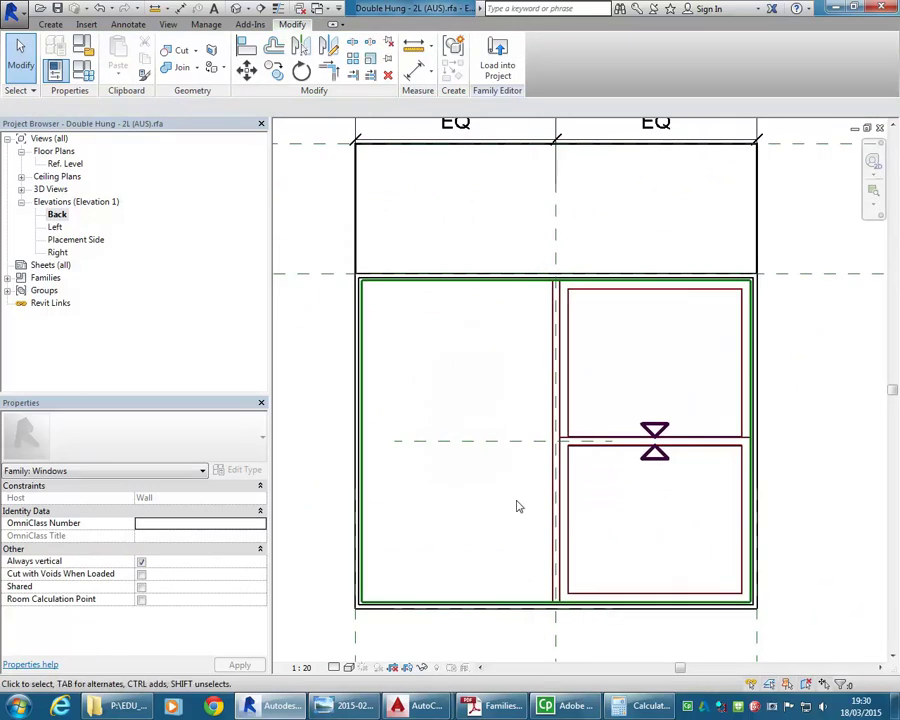
left_click(570, 405)
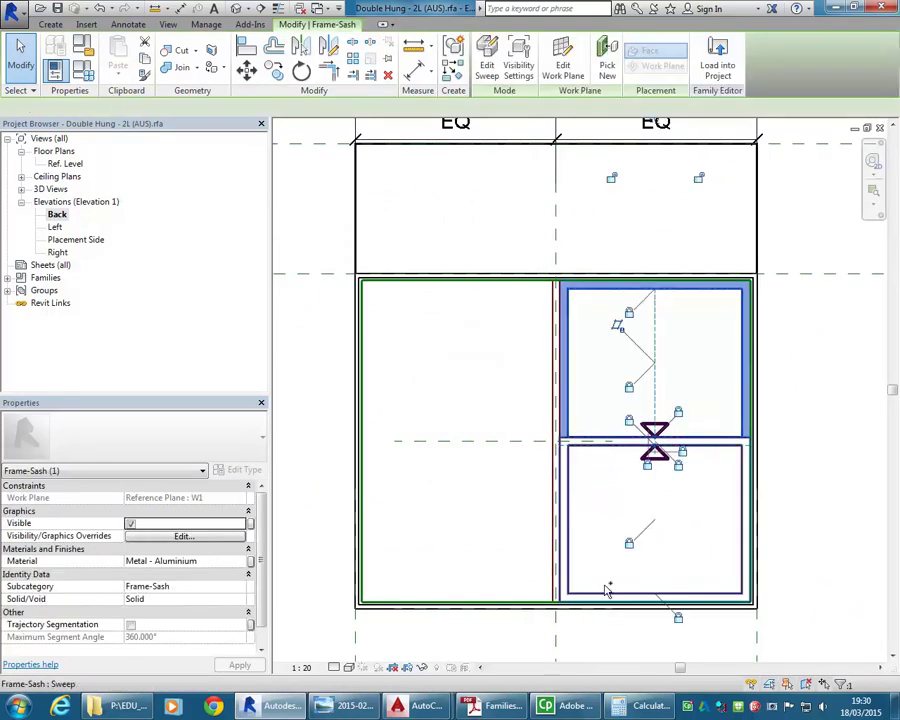
left_click(575, 597, "ctrl")
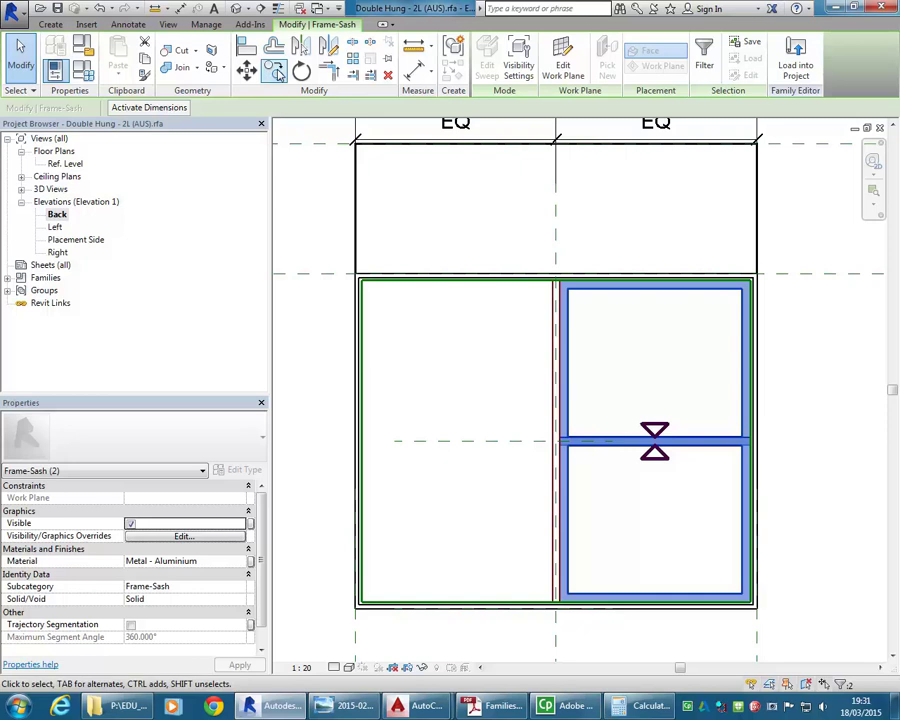
key("m")
key("v")
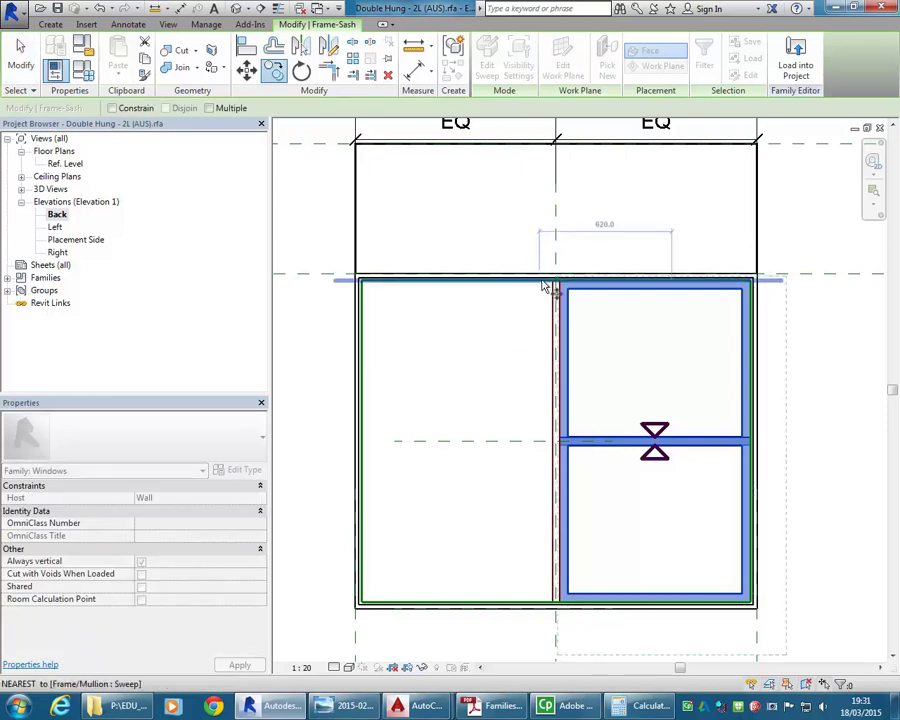
scroll(545, 287, "up", 5)
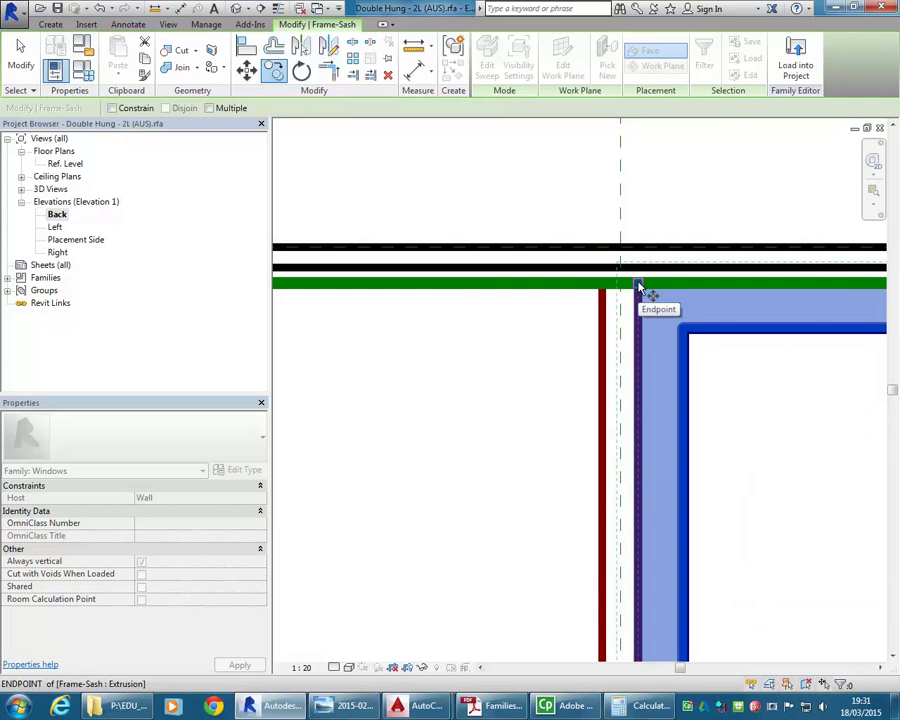
scroll(640, 287, "down", 1)
scroll(630, 400, "down", 3)
key("Escape")
key("Escape")
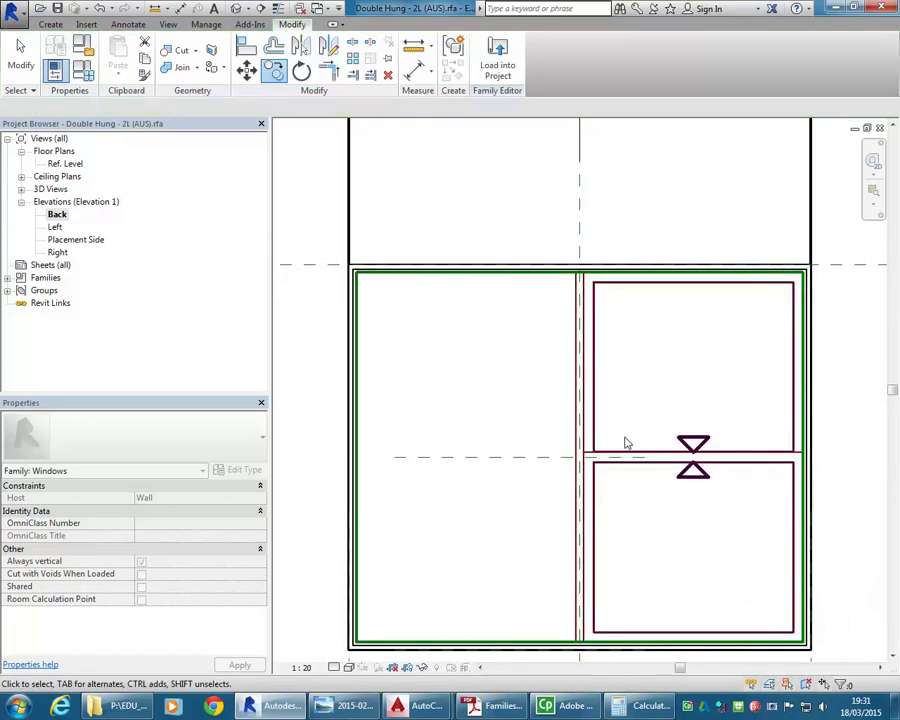
Copy both sashes with their glazing bars and markers from the mullion's upper corner to the opposite frame's inner upper corner.
scroll(628, 423, "up", 3)
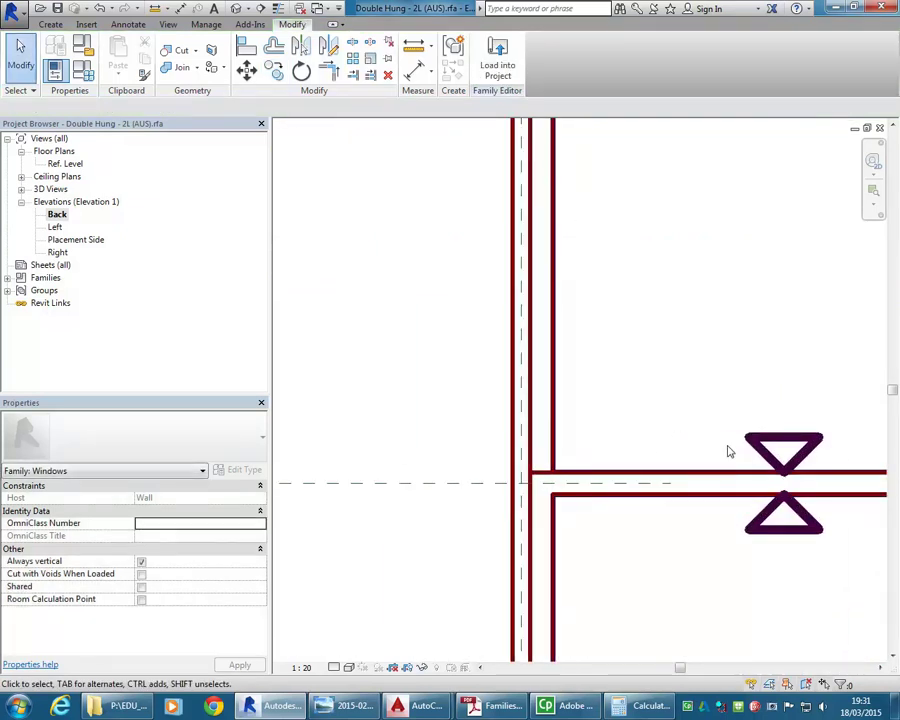
scroll(750, 405, "down", 1)
left_click_drag(752, 377, 629, 547)
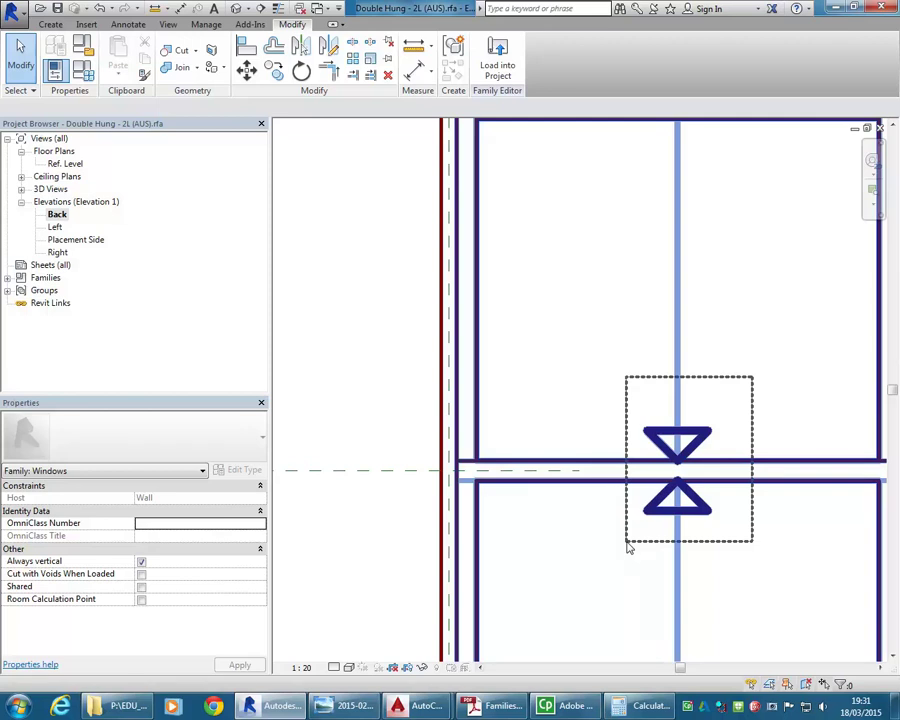
left_click_drag(629, 547, 628, 544)
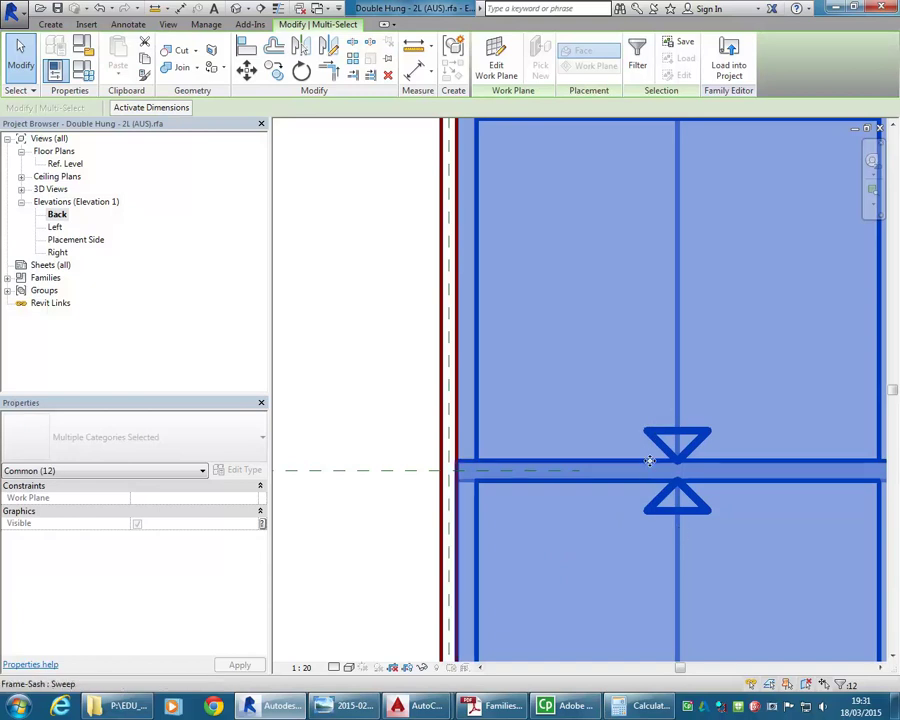
scroll(660, 455, "down", 4)
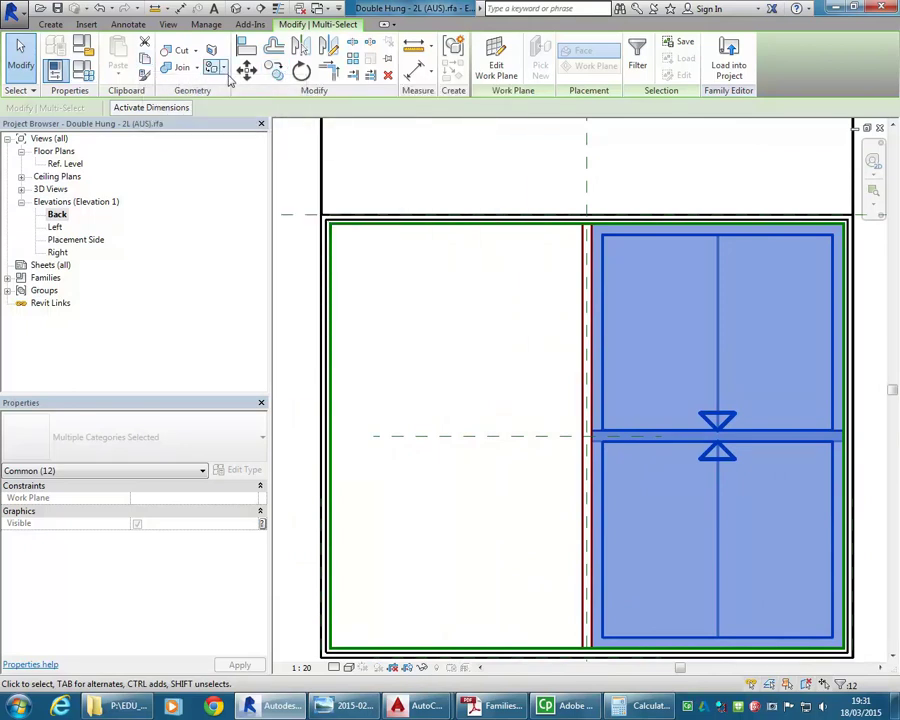
left_click(273, 70)
scroll(605, 232, "up", 2)
scroll(605, 238, "up", 1)
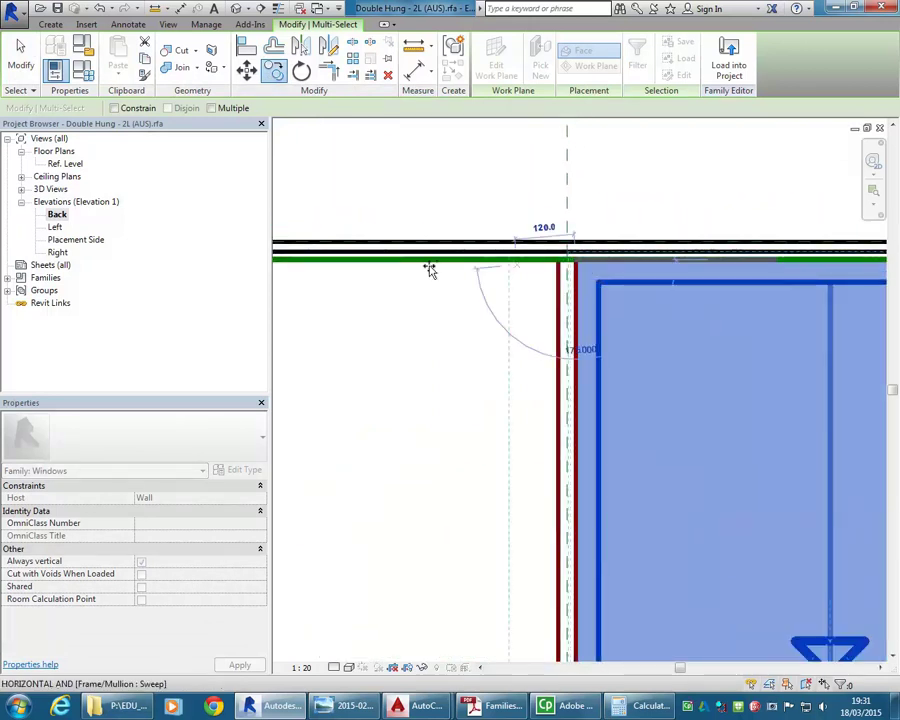
left_click(577, 265)
scroll(578, 272, "down", 2)
scroll(345, 263, "up", 2)
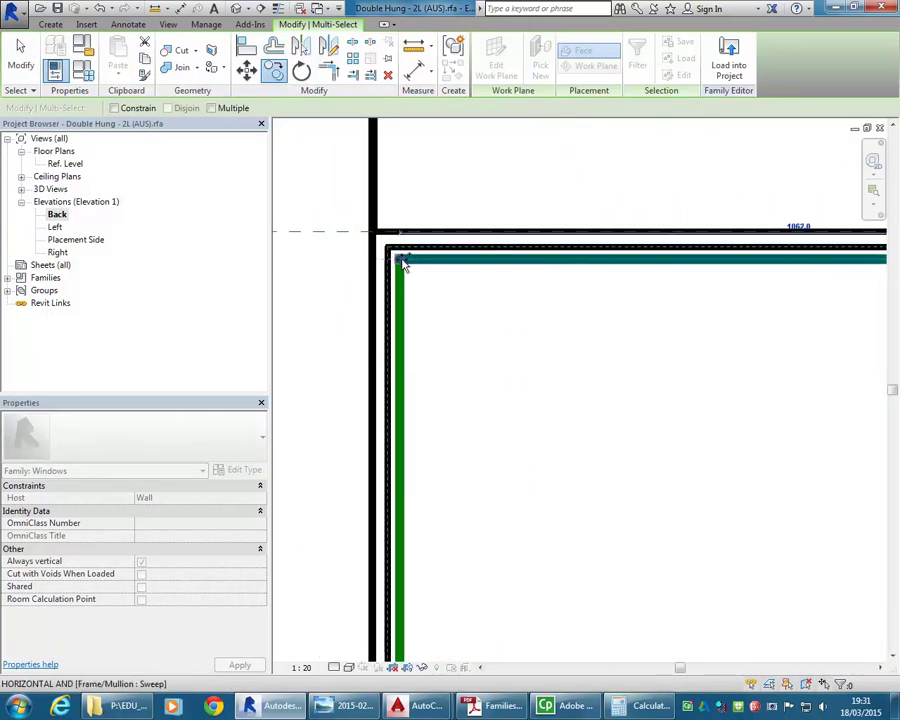
left_click(401, 261)
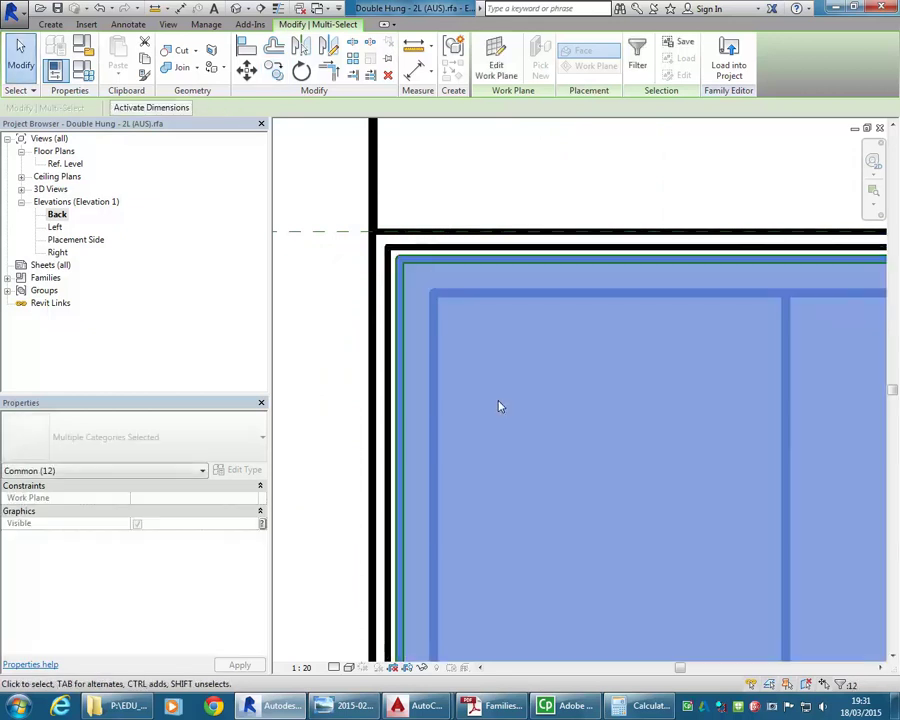
scroll(498, 403, "down", 3)
middle_click_drag(543, 452, 518, 438)
key("Escape")
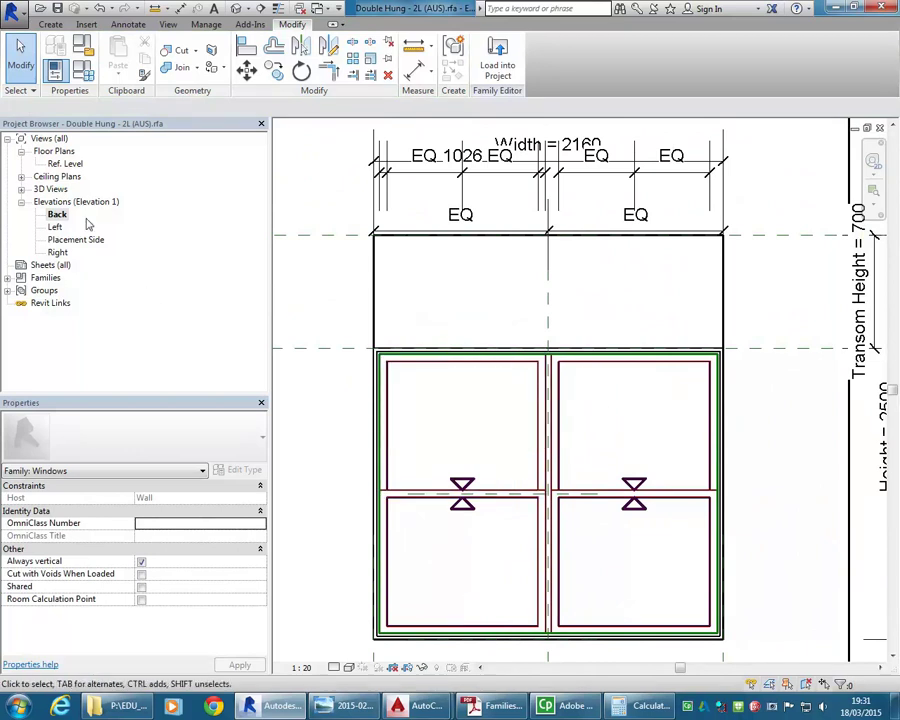
Open the {3D} view and examine the copied sashes beside the original ones from the front.
double_click(52, 190)
double_click(55, 215)
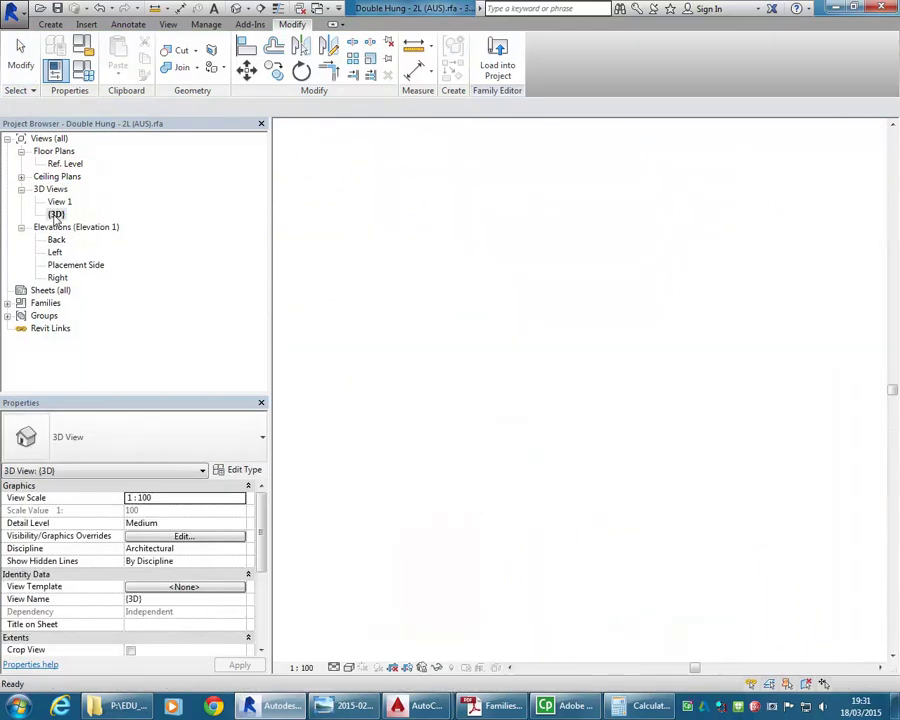
middle_click_drag(418, 402, 663, 368, "shift")
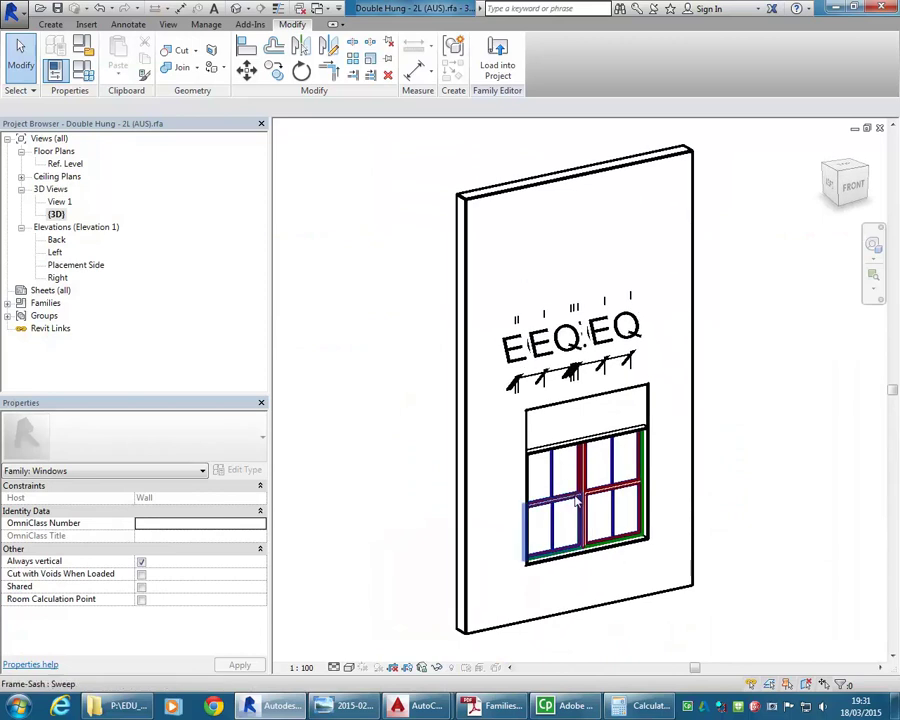
scroll(575, 376, "up", 3)
middle_click_drag(575, 376, 524, 368, "shift")
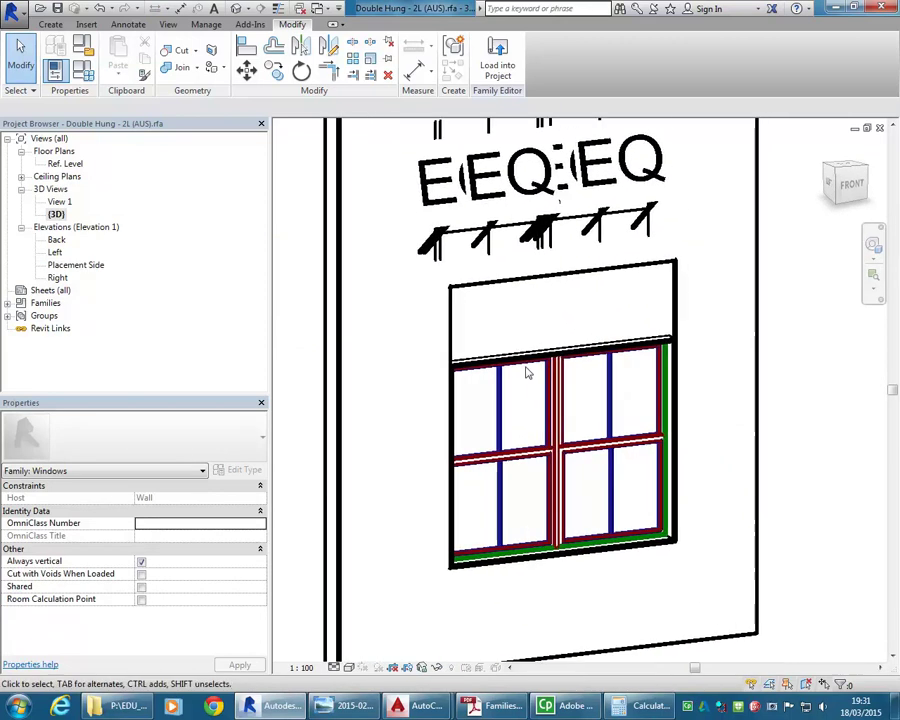
Flex the window by setting the DH1215 type's Width to 3000 and applying it.
left_click(87, 76)
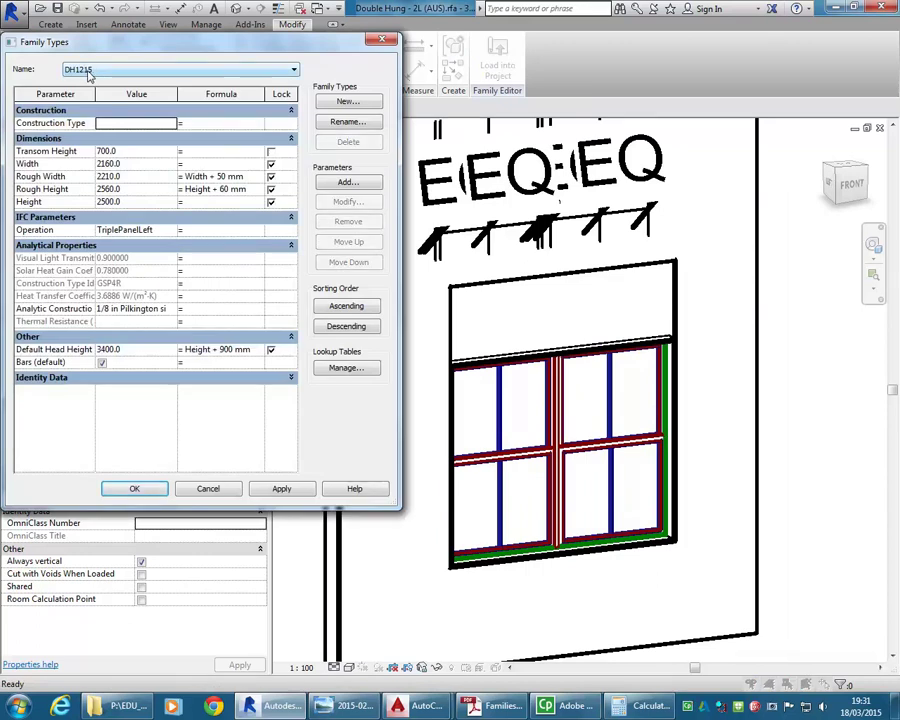
left_click(130, 163)
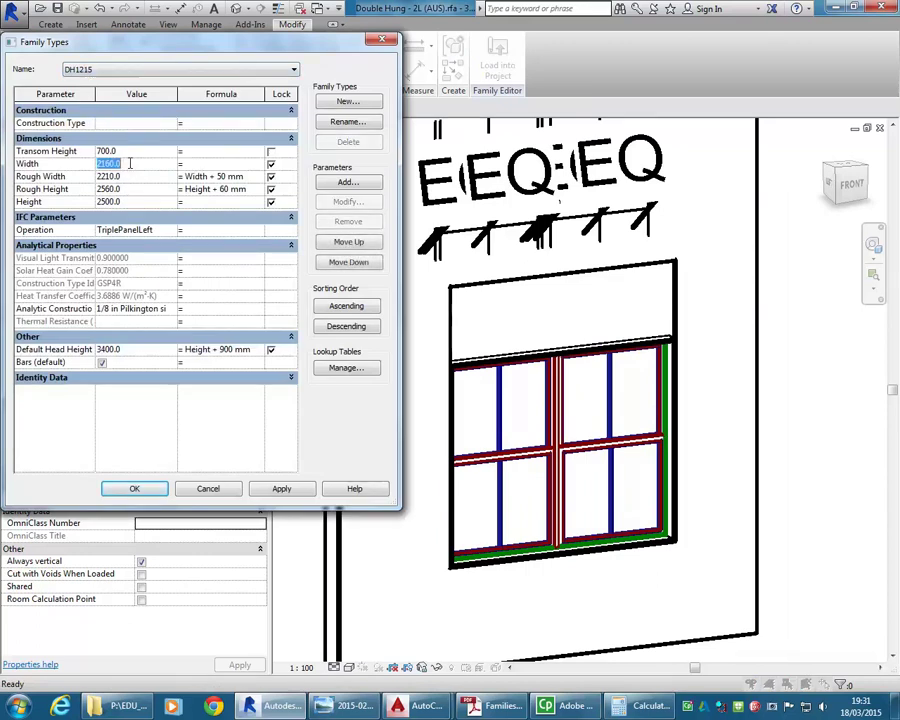
type("3000")
left_click(285, 488)
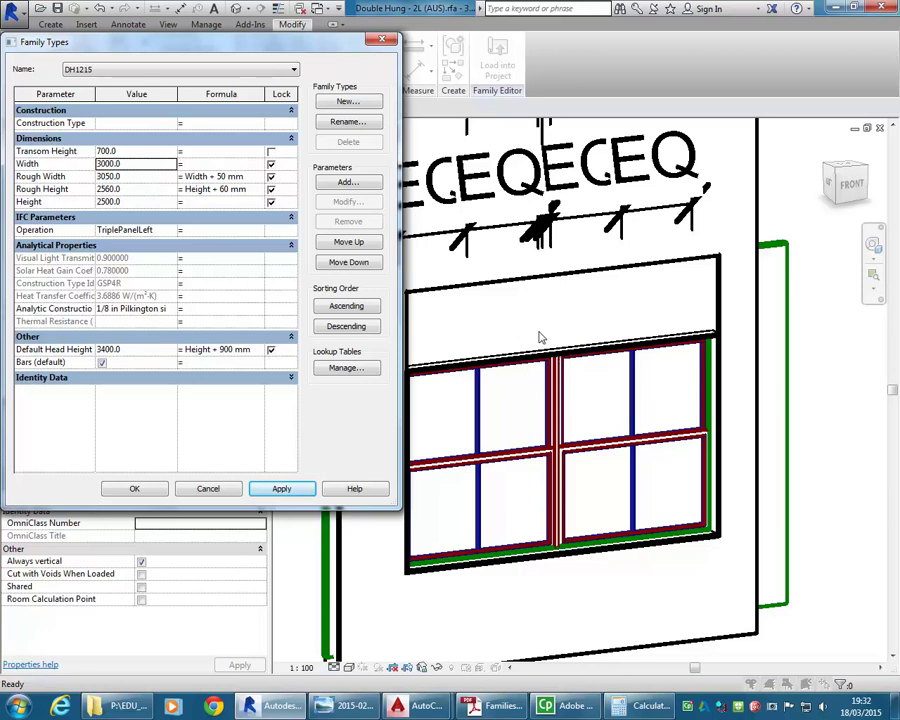
Set the DH1215 type's Width back to 2160.
double_click(139, 165)
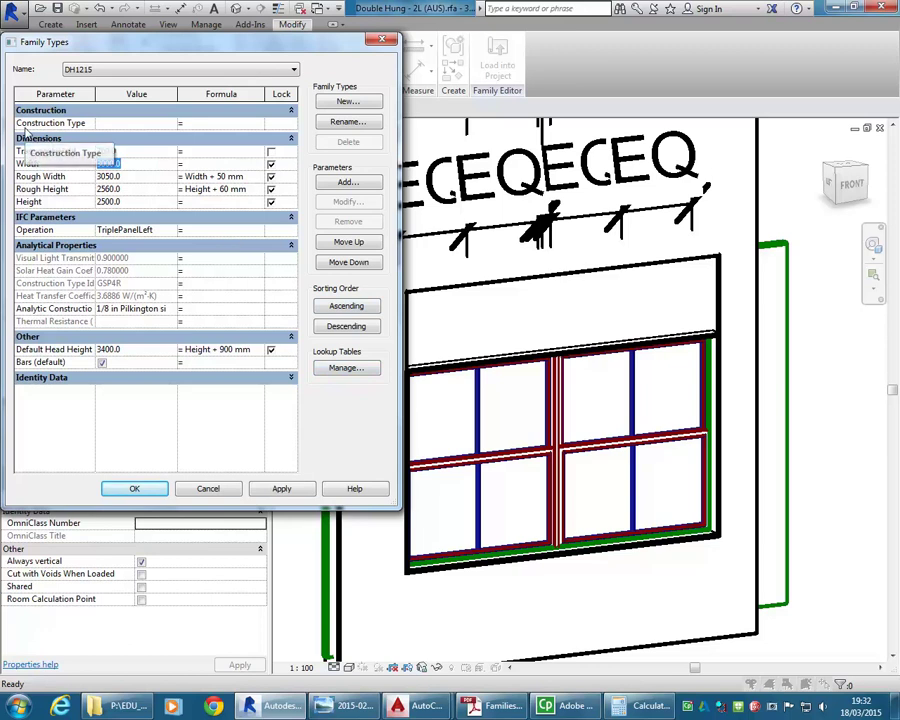
type("216-")
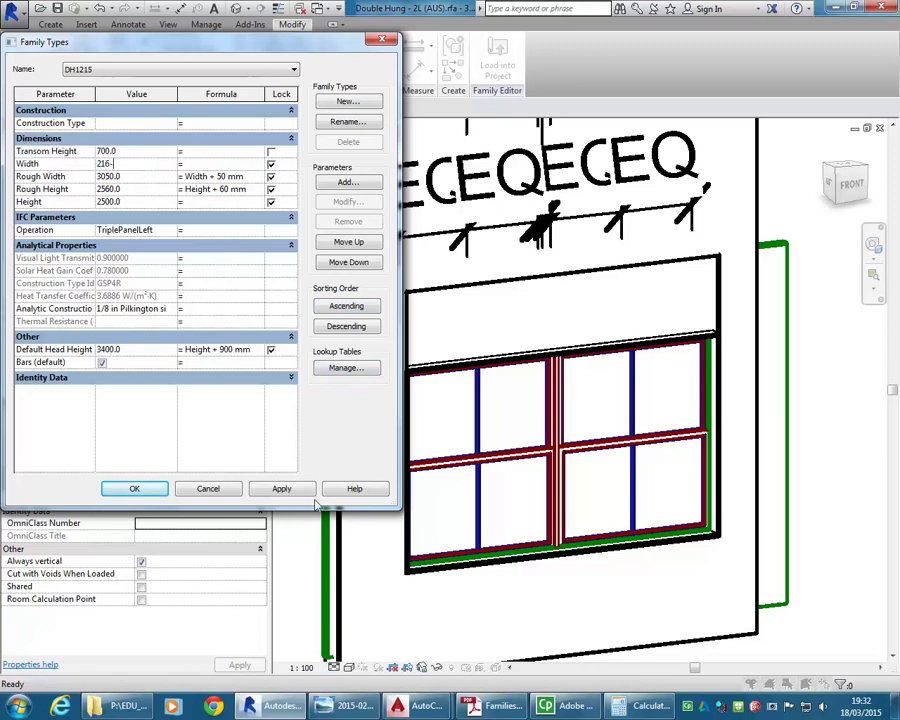
Set the window family type's Width to 2160 and apply it to the model.
key("BackSpace")
type("0")
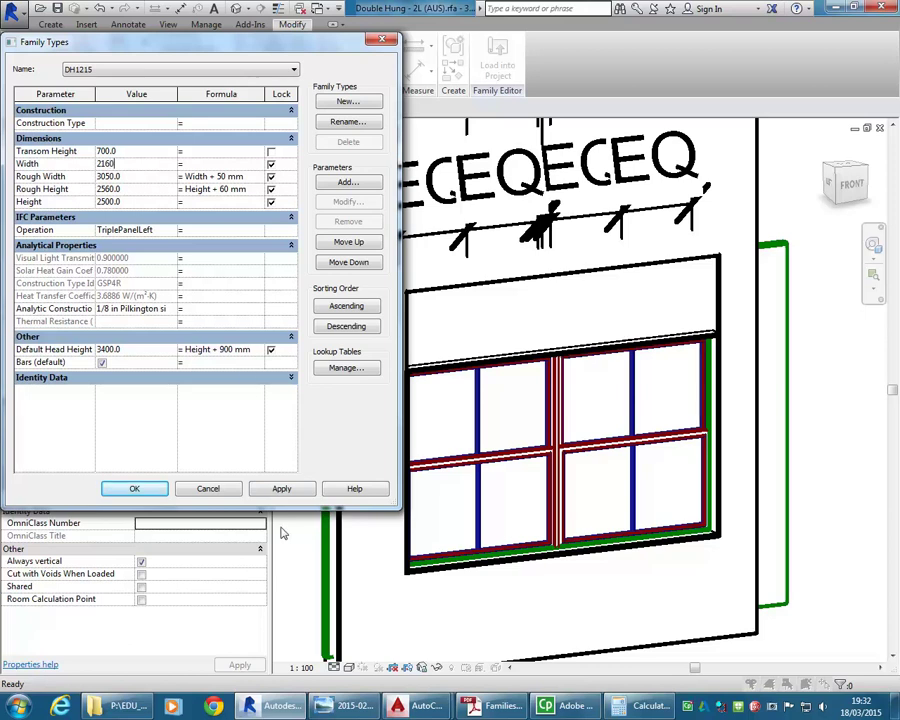
left_click(280, 488)
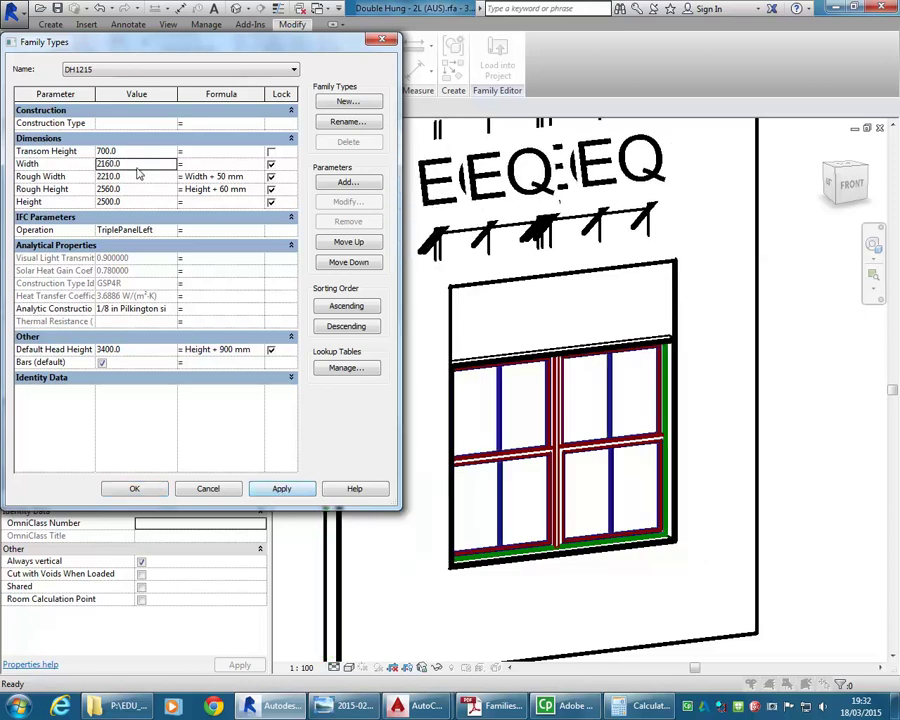
Set the window family type's Height to 3500 and apply it to test how the window adapts.
left_click(142, 202)
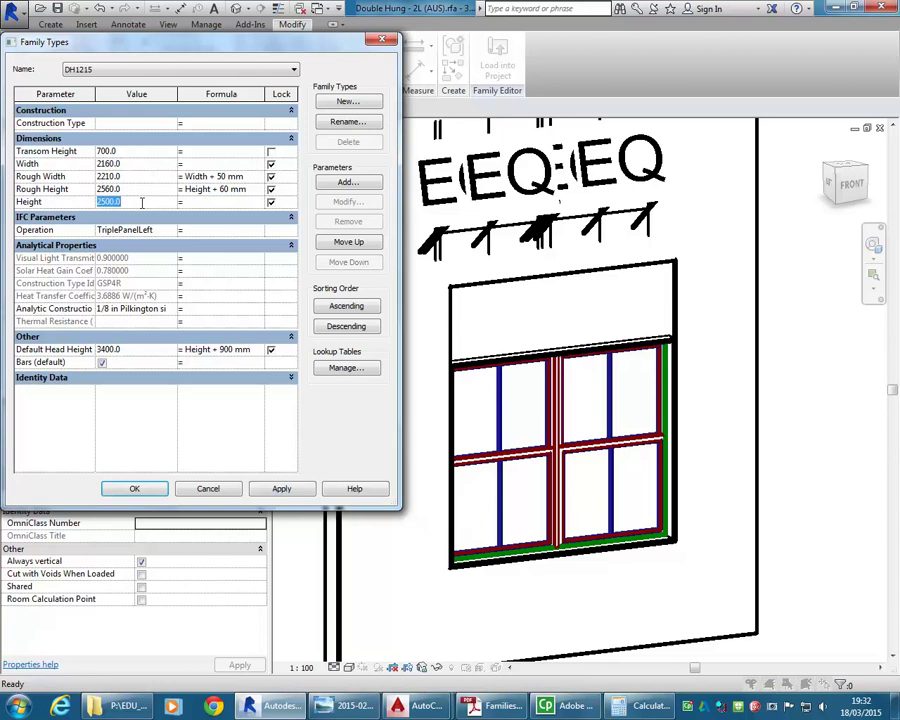
type("3500")
left_click(281, 490)
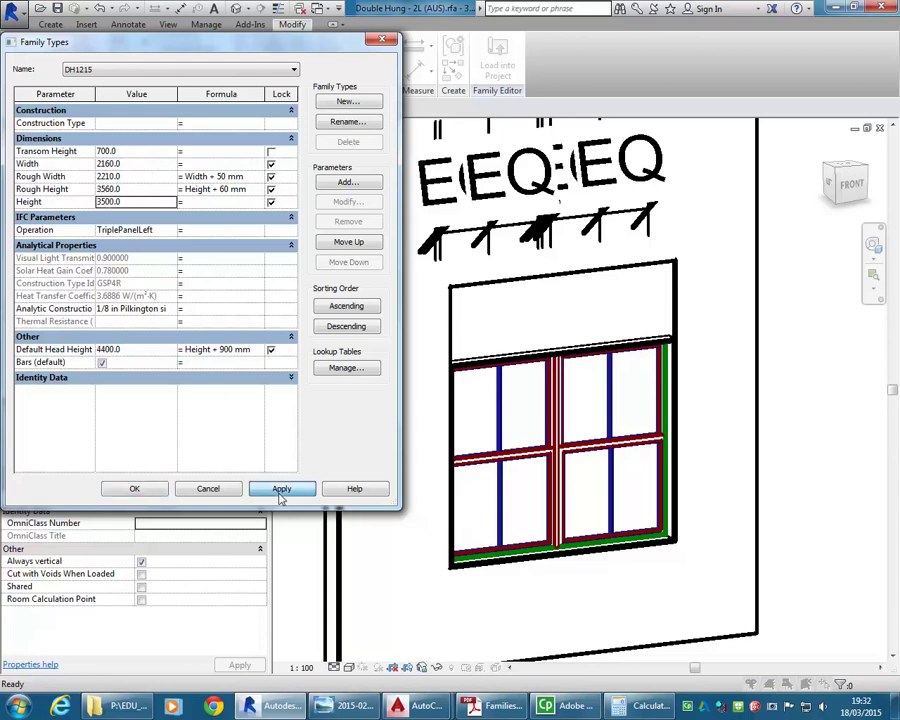
Set the window family type's Height back to 2500, apply it and close the family types settings.
left_click(138, 199)
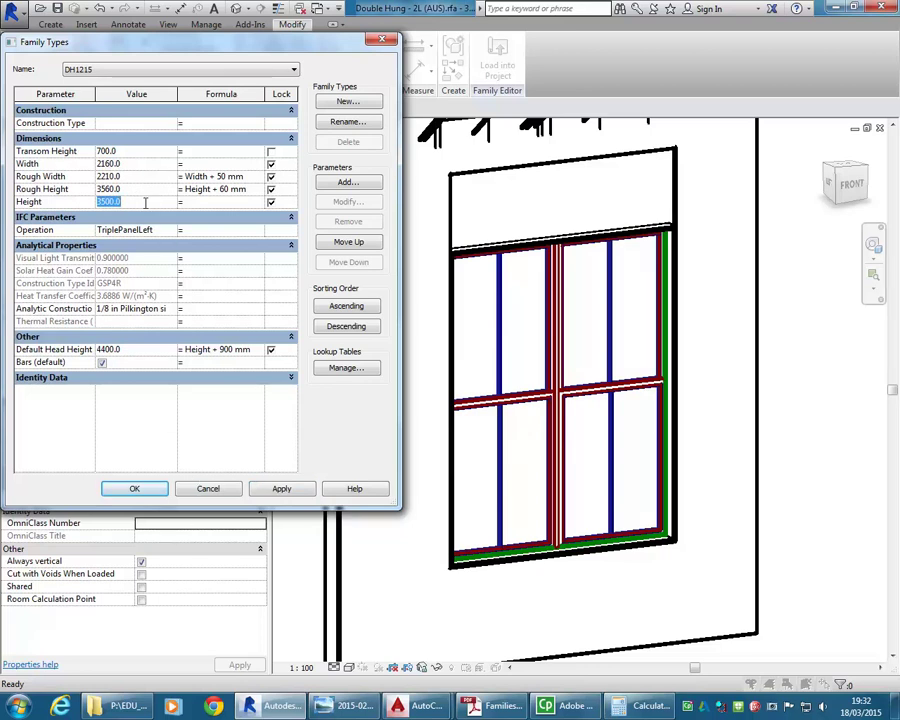
type("2500")
left_click(280, 488)
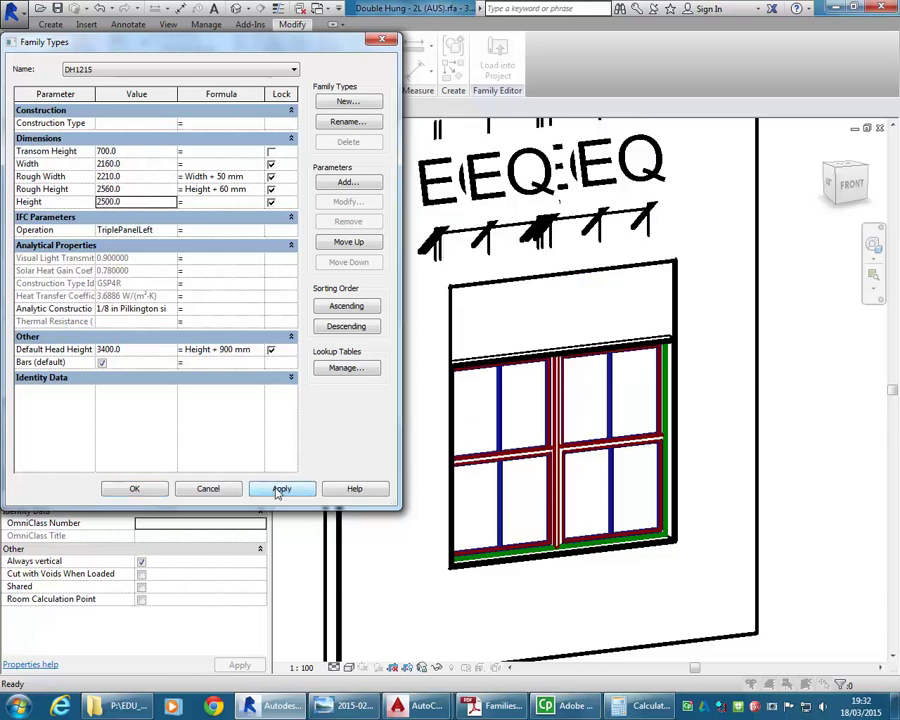
left_click(134, 488)
Look over the window in 3D, the Placement Side elevation and the Ref. Level plan, and open the Back elevation.
middle_click_drag(573, 336, 422, 328, "shift")
double_click(68, 265)
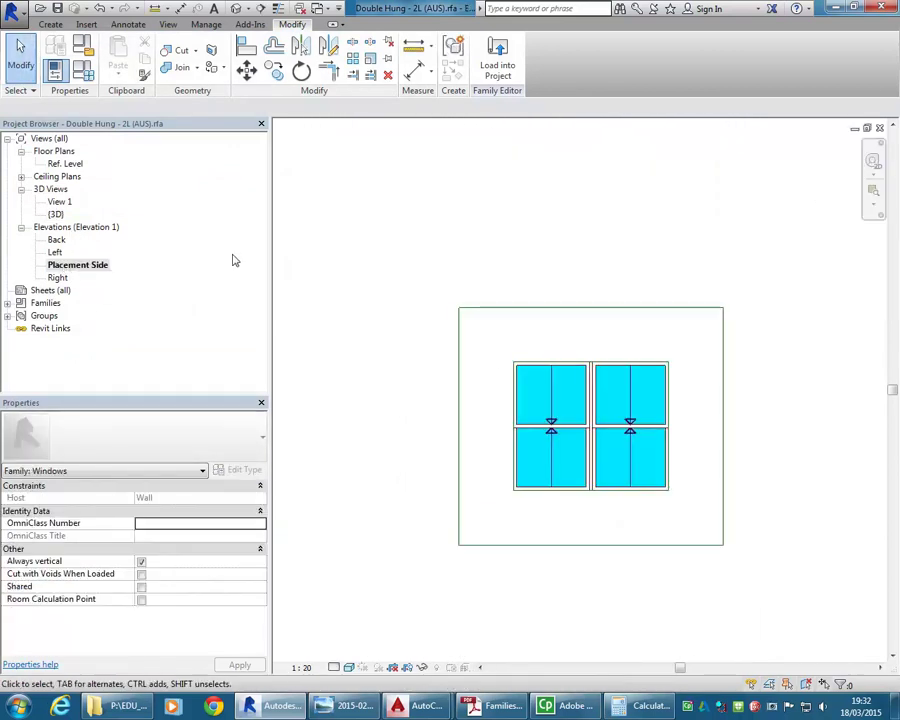
double_click(65, 163)
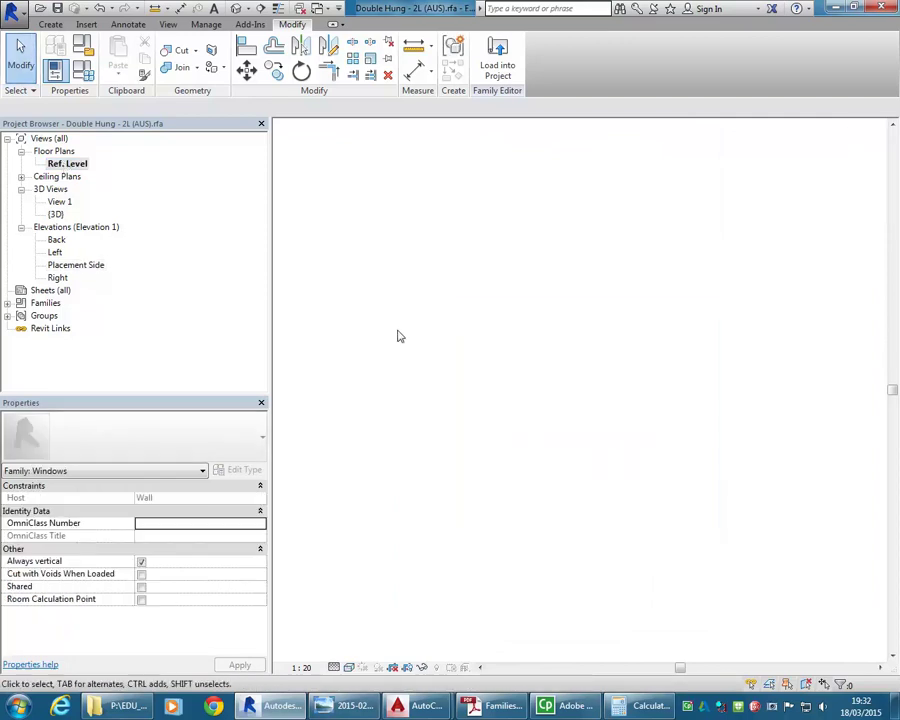
double_click(56, 241)
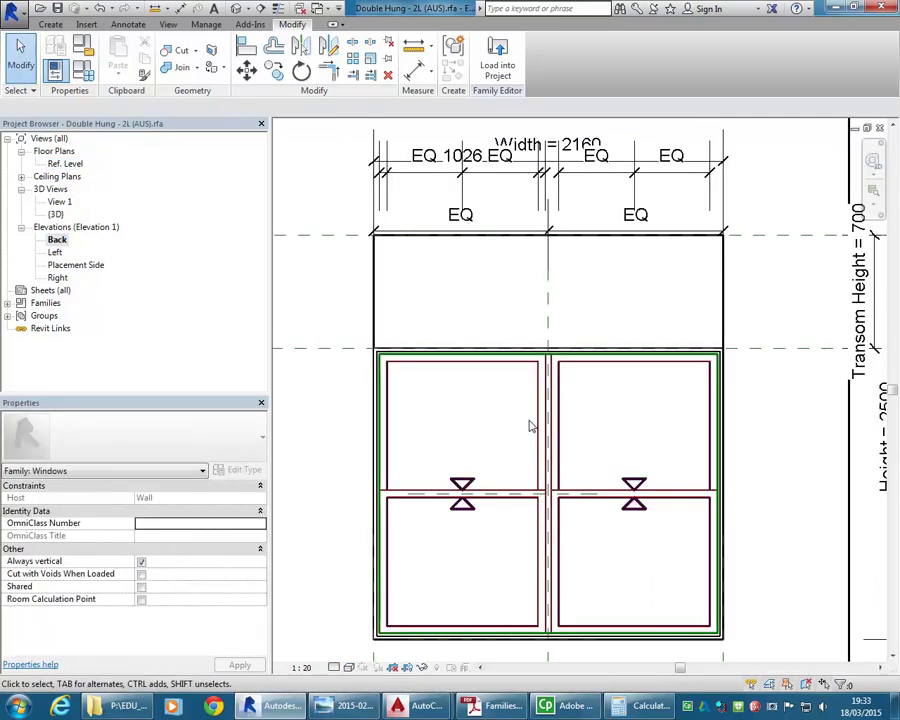
Select the Reveal sweep around the window frame in the Back elevation and start editing the sweep.
scroll(461, 328, "up", 2)
scroll(461, 328, "up", 2)
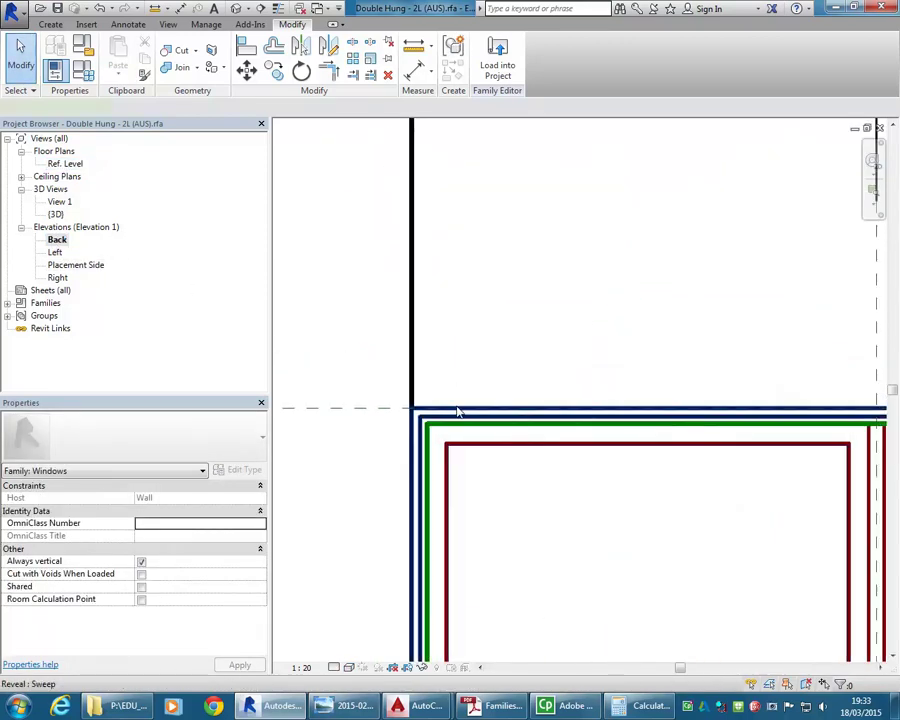
left_click(460, 408)
scroll(481, 329, "down", 5)
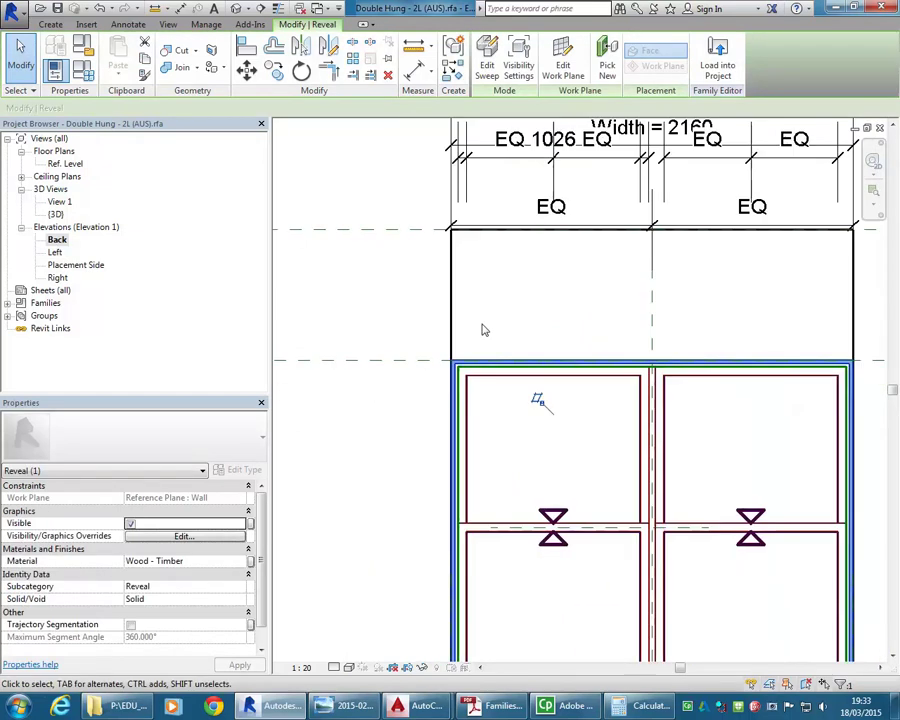
middle_click_drag(512, 311, 425, 276)
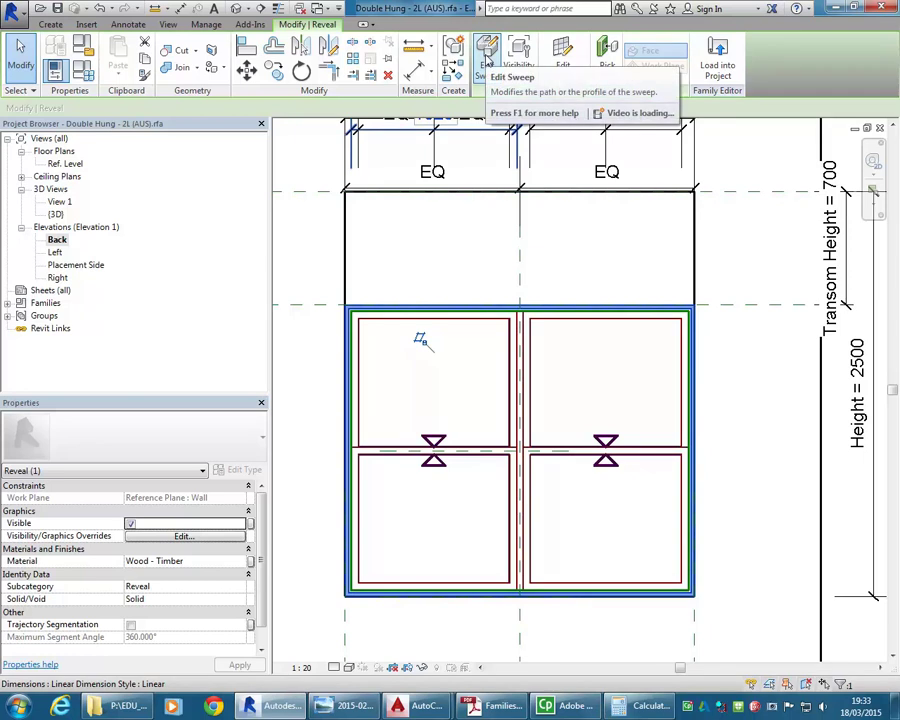
left_click(486, 54)
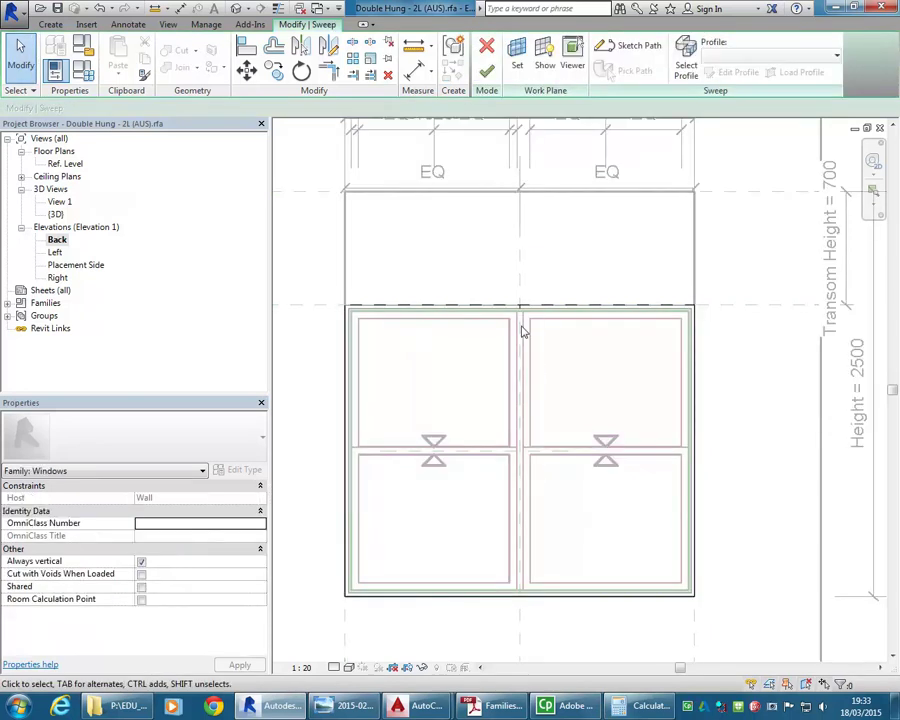
Select the reveal sweep's profile and open its sketch for editing in the {3D} view.
left_click(687, 66)
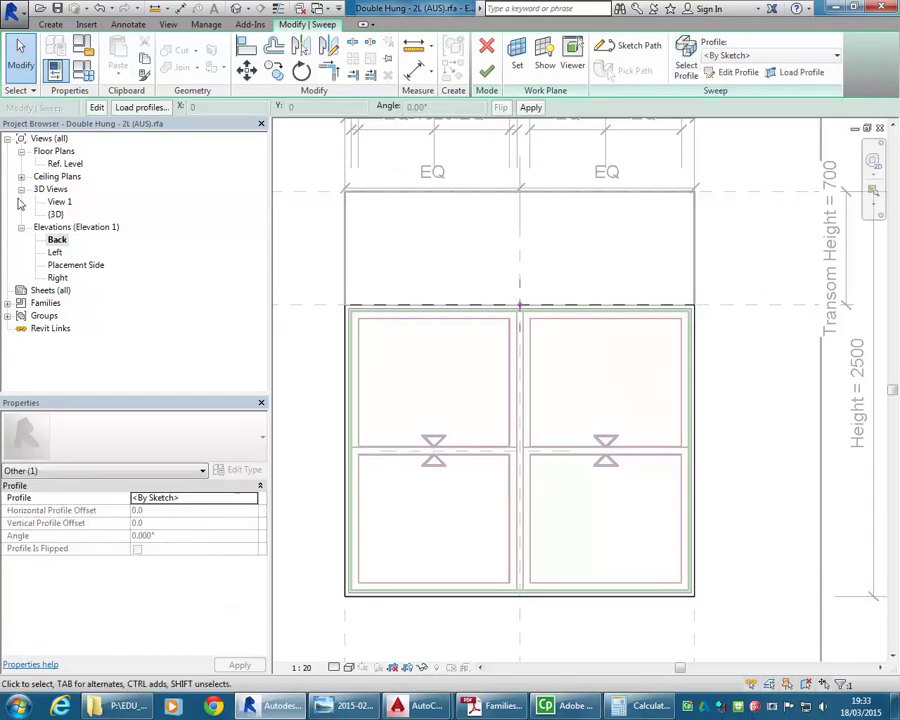
scroll(490, 300, "up", 6)
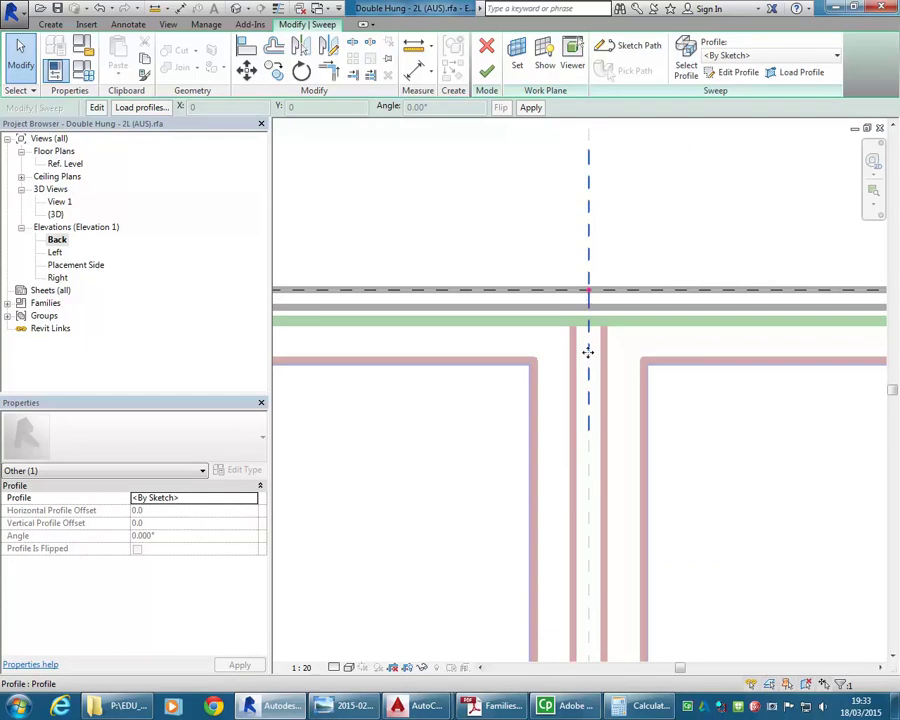
scroll(588, 367, "down", 1)
scroll(589, 369, "down", 2)
double_click(57, 214)
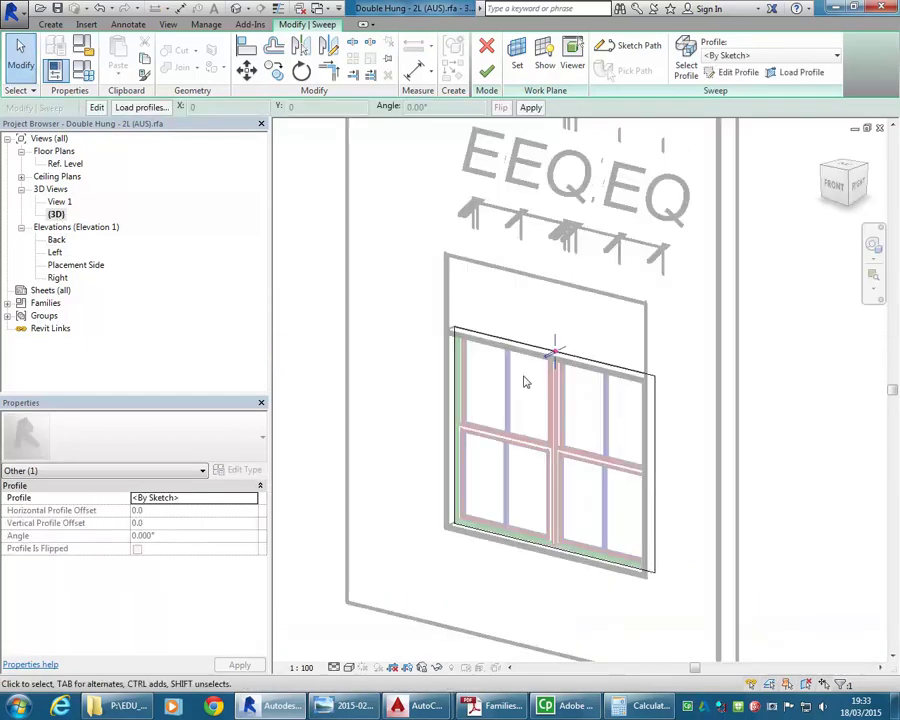
middle_click_drag(590, 392, 557, 397, "shift")
scroll(570, 385, "up", 8)
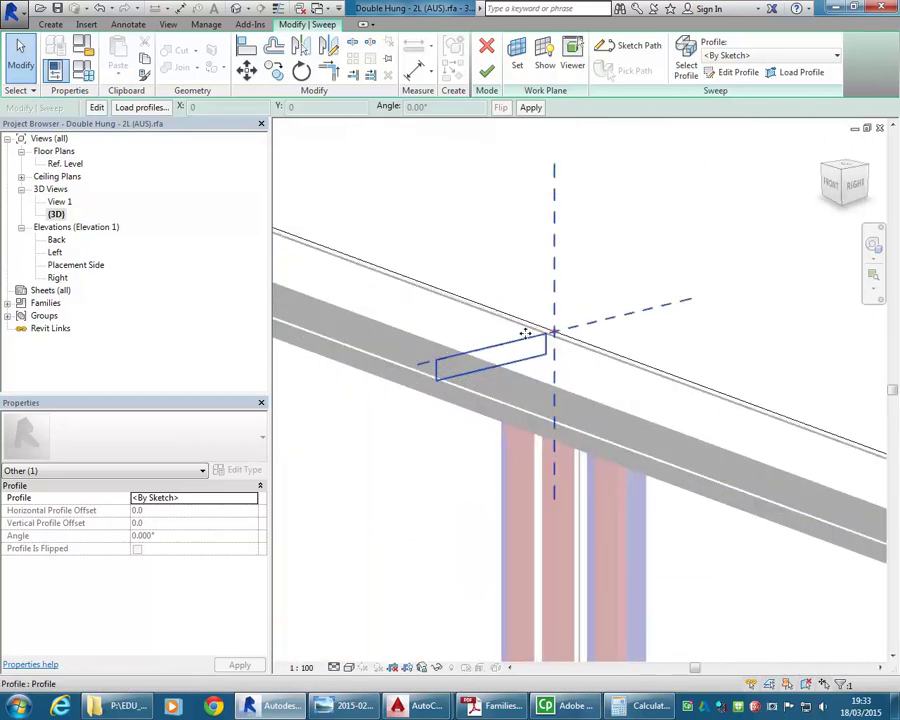
scroll(481, 302, "up", 2)
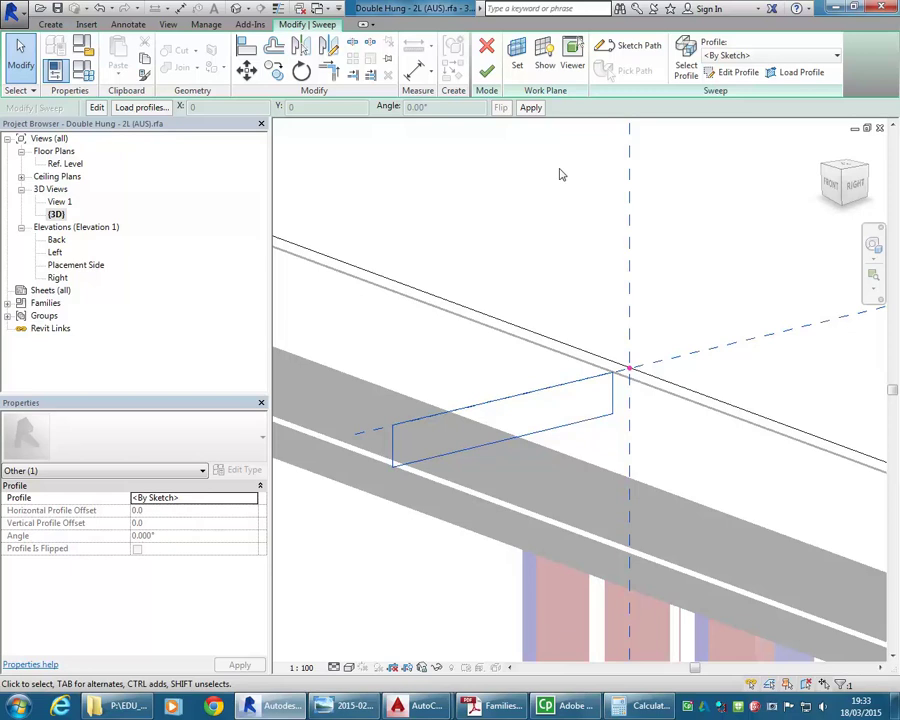
left_click(735, 74)
scroll(508, 350, "down", 4)
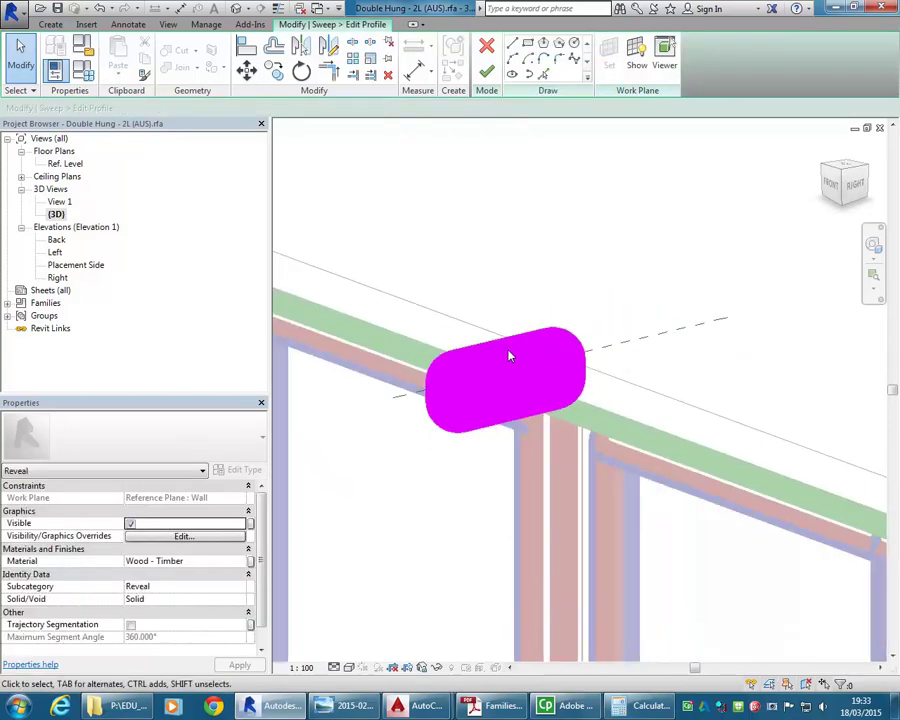
scroll(510, 400, "up", 3)
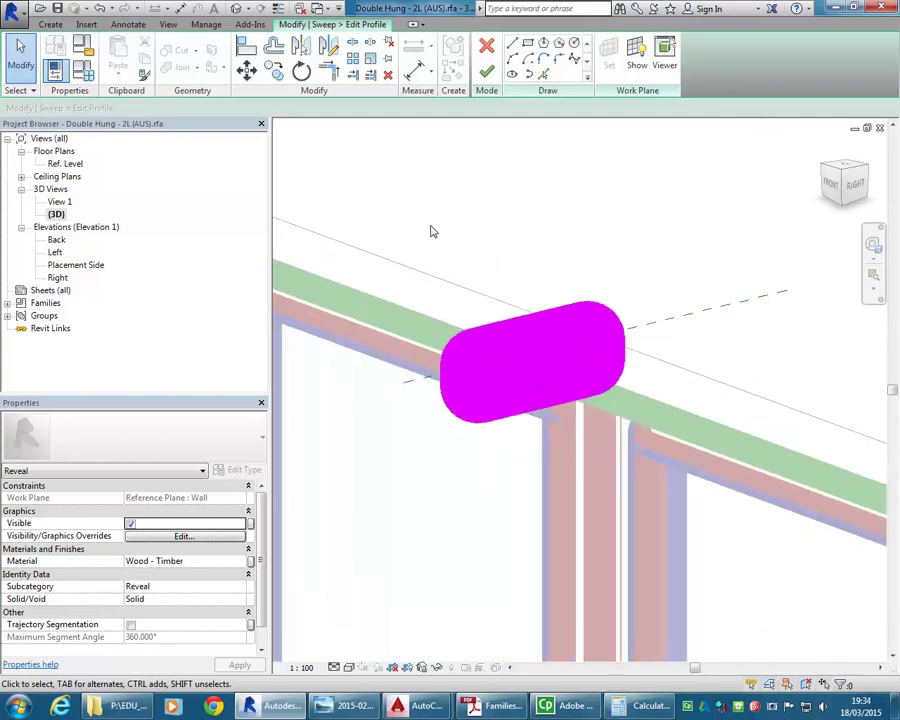
Switch thin-line display on and off repeatedly to compare how the profile sketch lines are drawn.
left_click(279, 8)
left_click(279, 8)
left_click(279, 8)
left_click(279, 8)
left_click(279, 8)
left_click(279, 8)
Set the 3D view's scale to 1 : 10 so the profile sketch lines are drawn thinner.
left_click(301, 668)
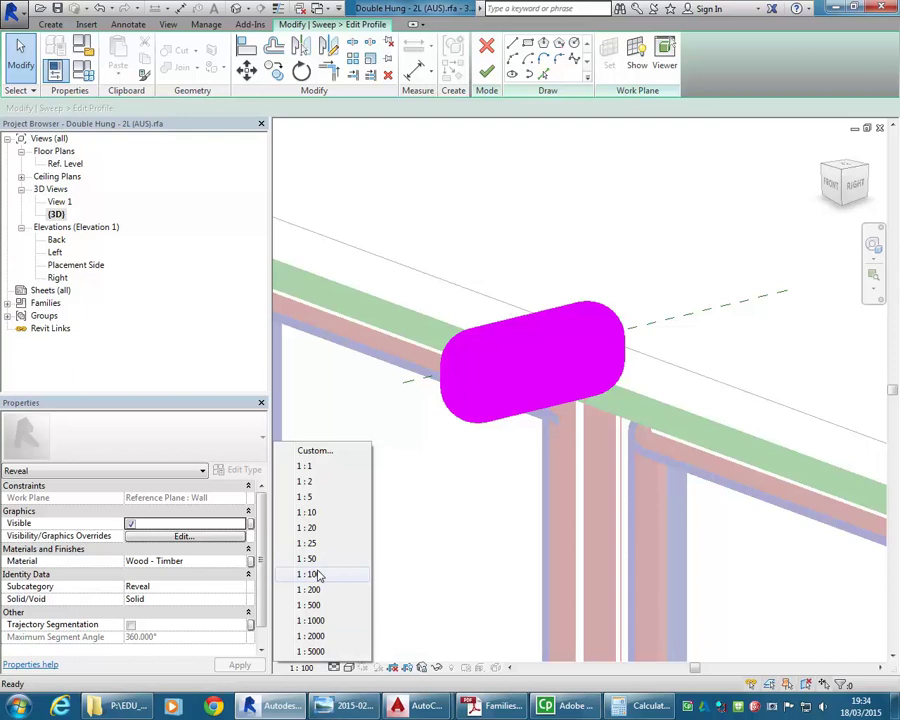
left_click(309, 513)
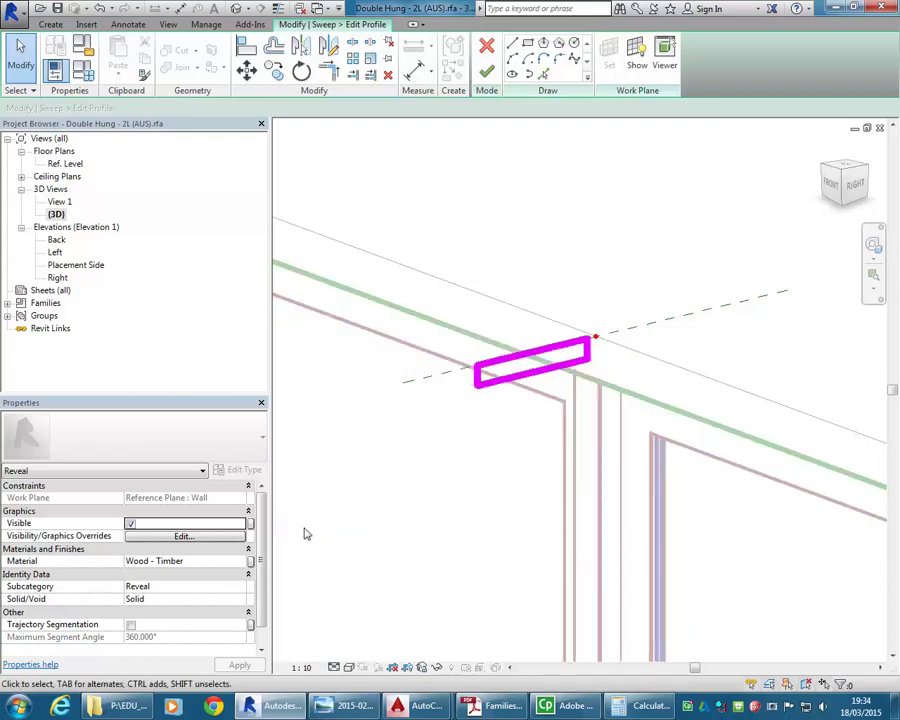
middle_click_drag(396, 478, 478, 514)
scroll(482, 510, "up", 2)
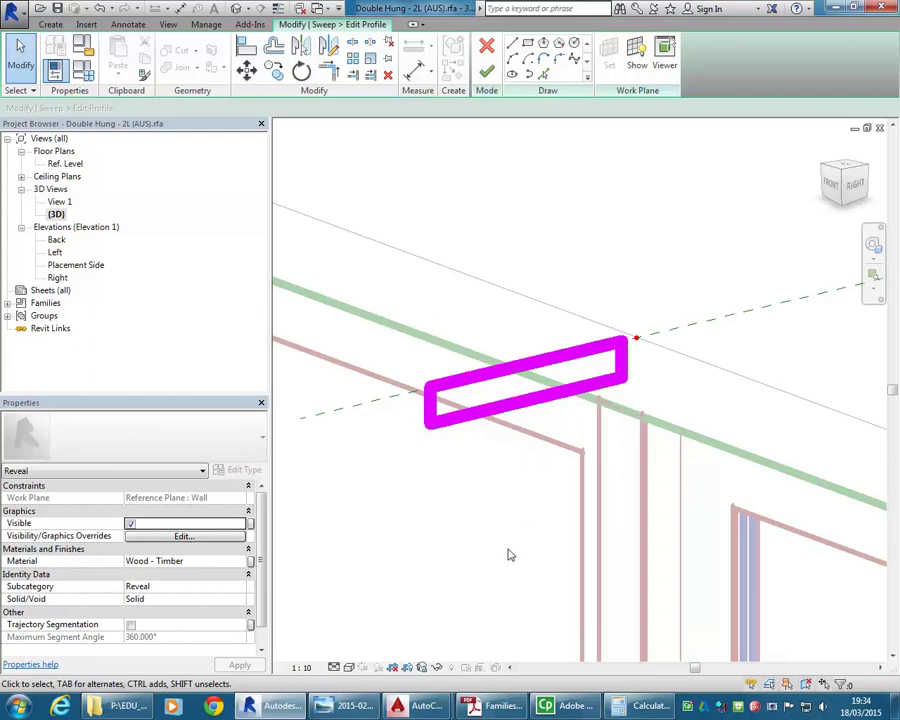
middle_click_drag(484, 509, 482, 518)
scroll(475, 517, "up", 1)
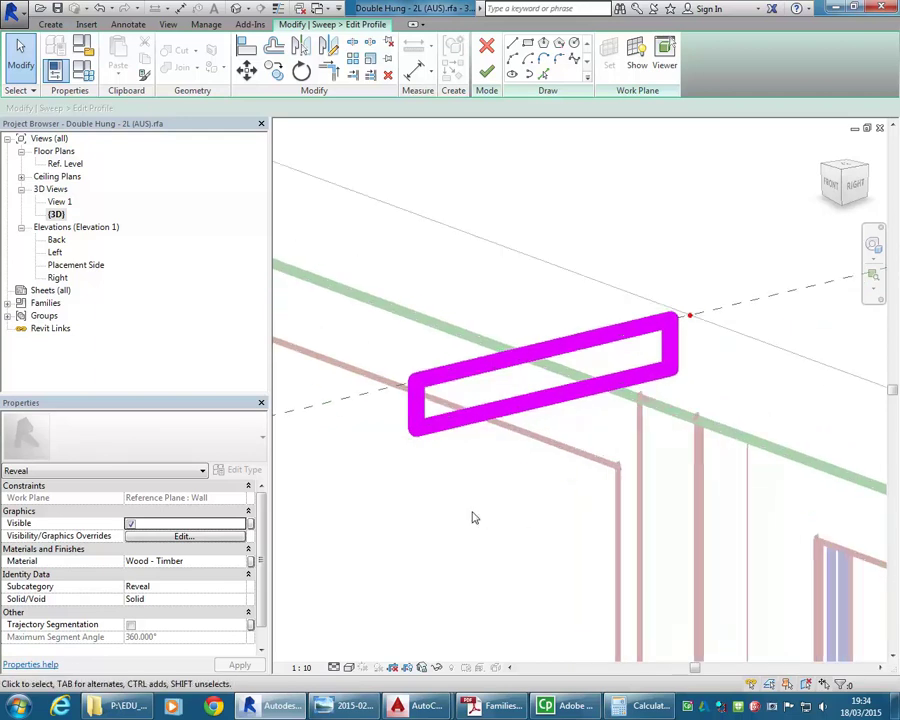
Toggle thin lines several times at the 1 : 10 scale to compare the sketch's line weights.
left_click(284, 11)
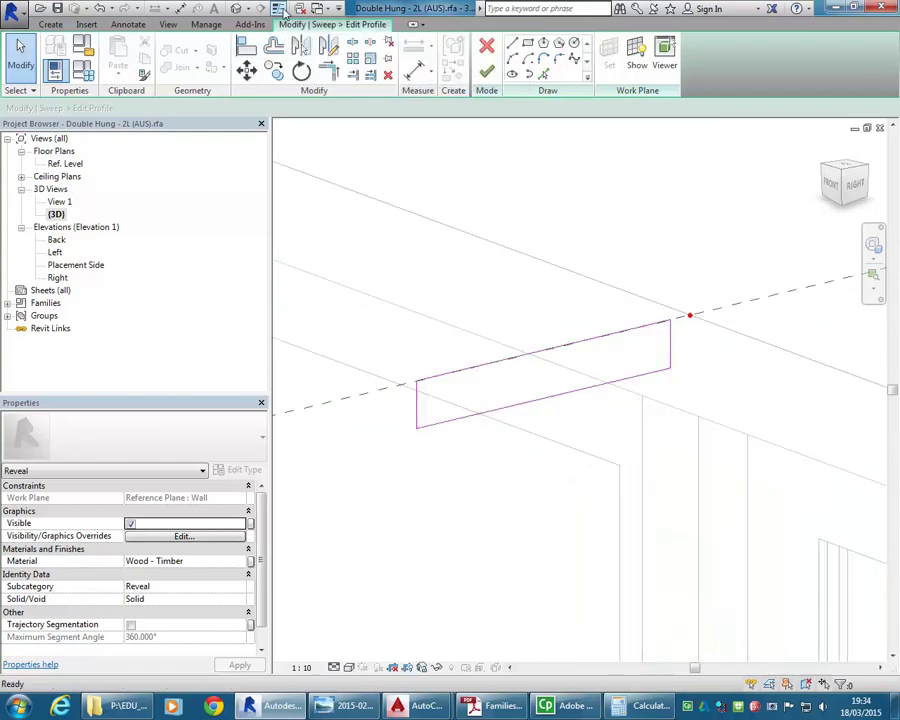
left_click(284, 11)
left_click(284, 11)
left_click(284, 11)
Select the reveal profile's inner short edge and its lower edge in turn to check their dimensions.
scroll(645, 475, "down", 5)
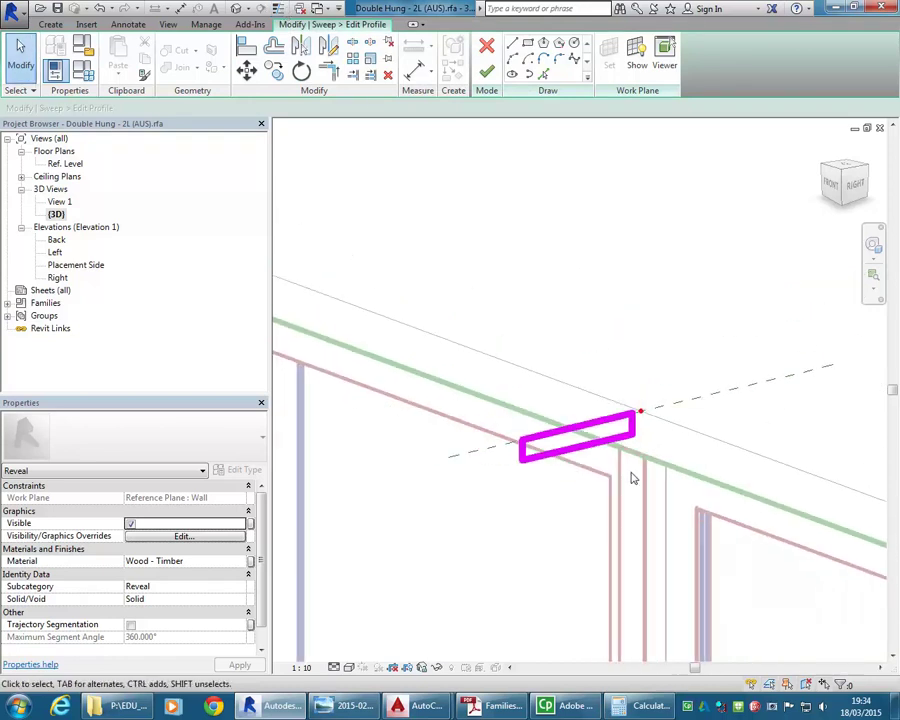
scroll(638, 447, "up", 3)
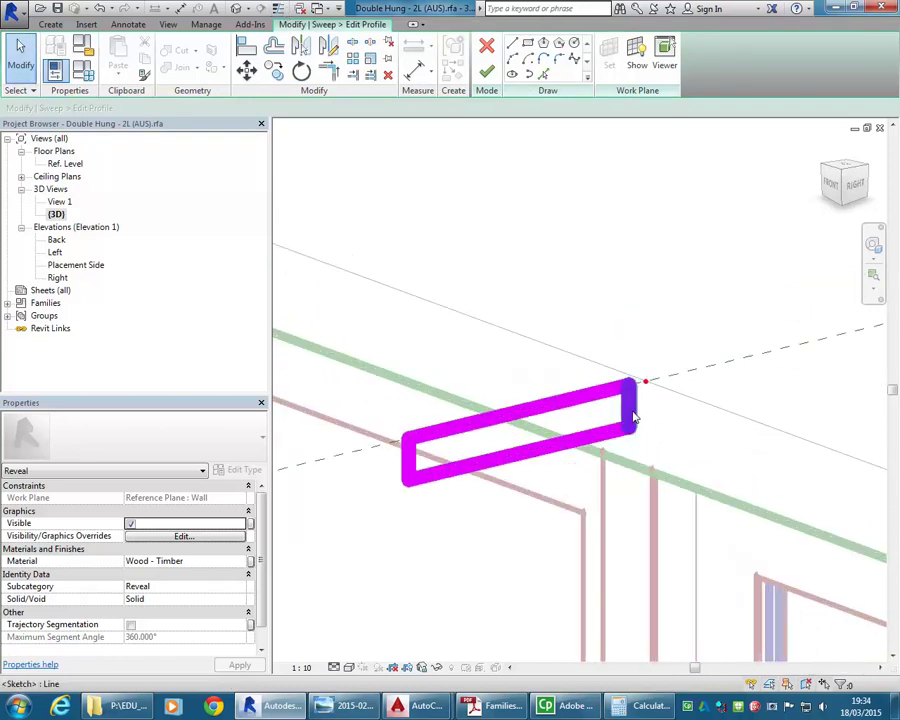
left_click(630, 414)
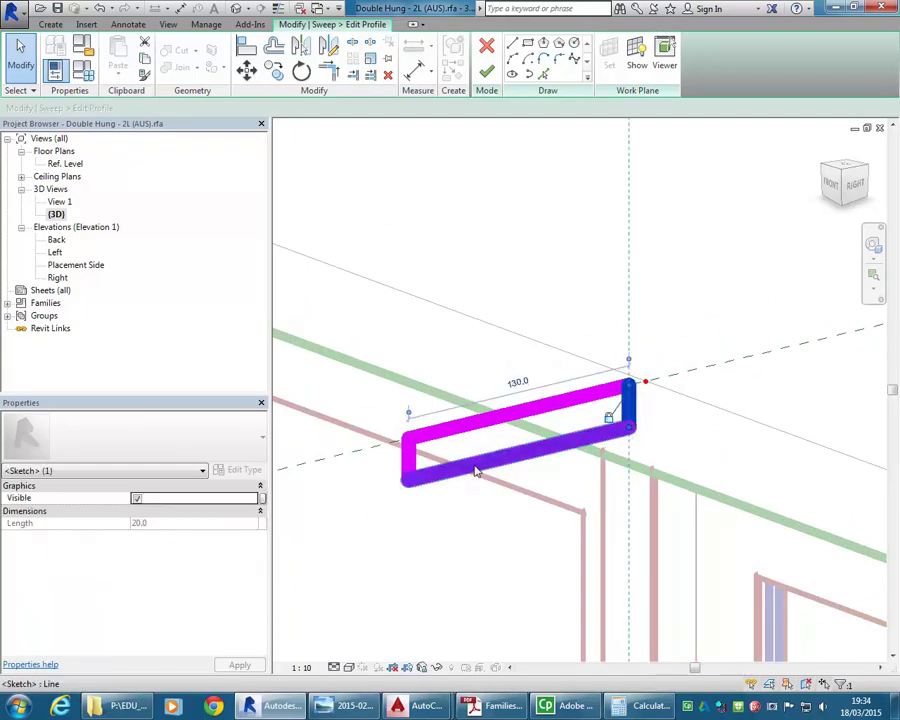
left_click(473, 467)
left_click(444, 380)
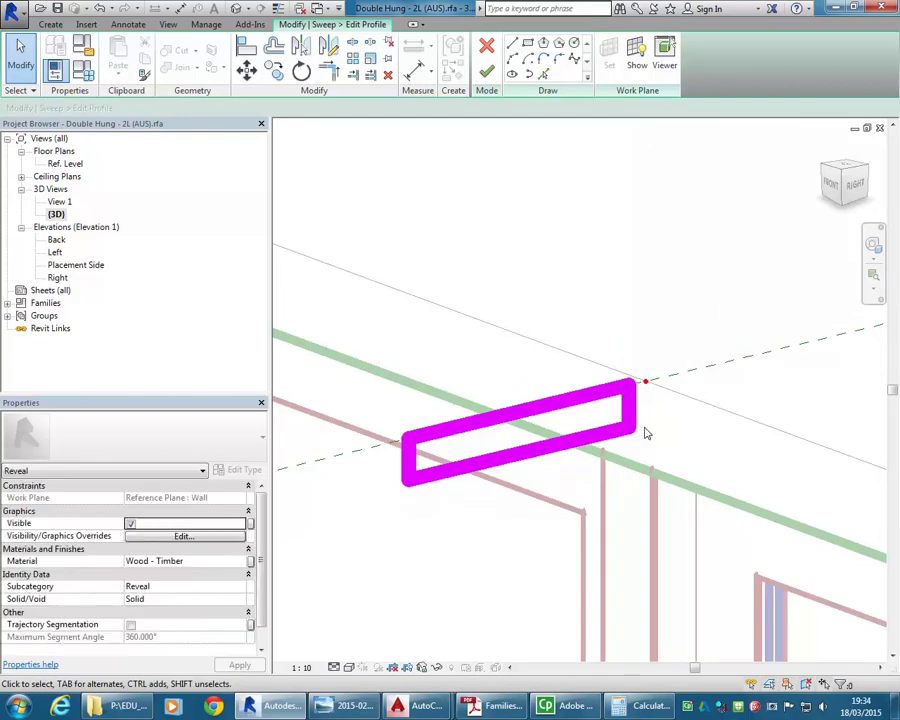
Select the profile's inner short edge and examine its offset from the sweep path in the Left elevation.
left_click(632, 412)
scroll(606, 540, "down", 3)
mouse_move(606, 540)
middle_mouse_down("shift")
mouse_move(666, 544)
mouse_move(523, 509)
mouse_move(540, 565)
mouse_move(623, 548)
mouse_move(573, 522)
mouse_move(515, 521)
mouse_move(639, 537)
mouse_move(599, 529)
mouse_move(575, 507)
middle_mouse_up("shift")
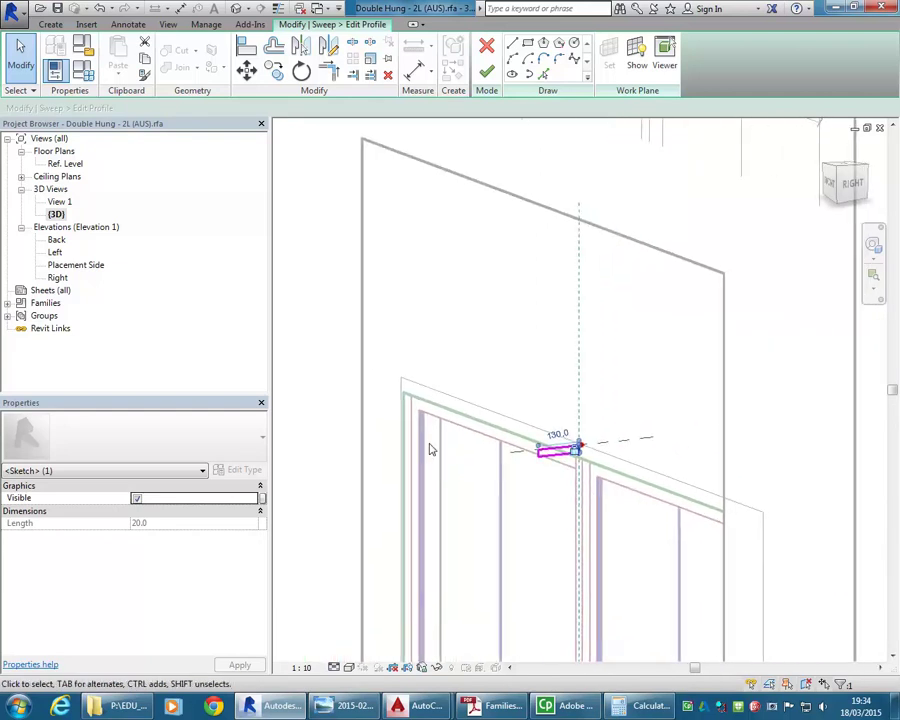
double_click(55, 252)
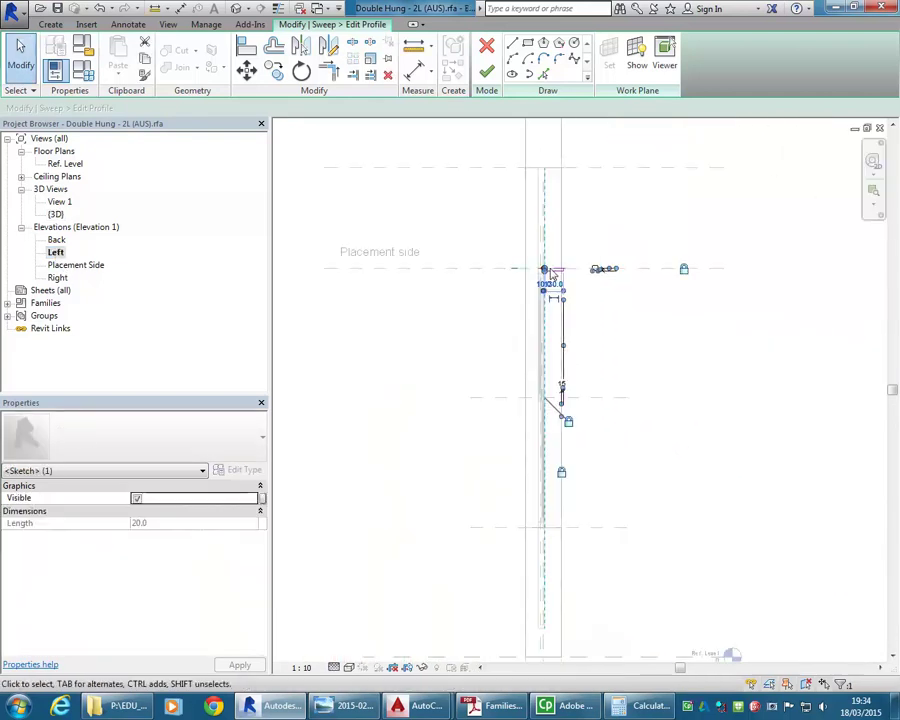
scroll(557, 262, "up", 5)
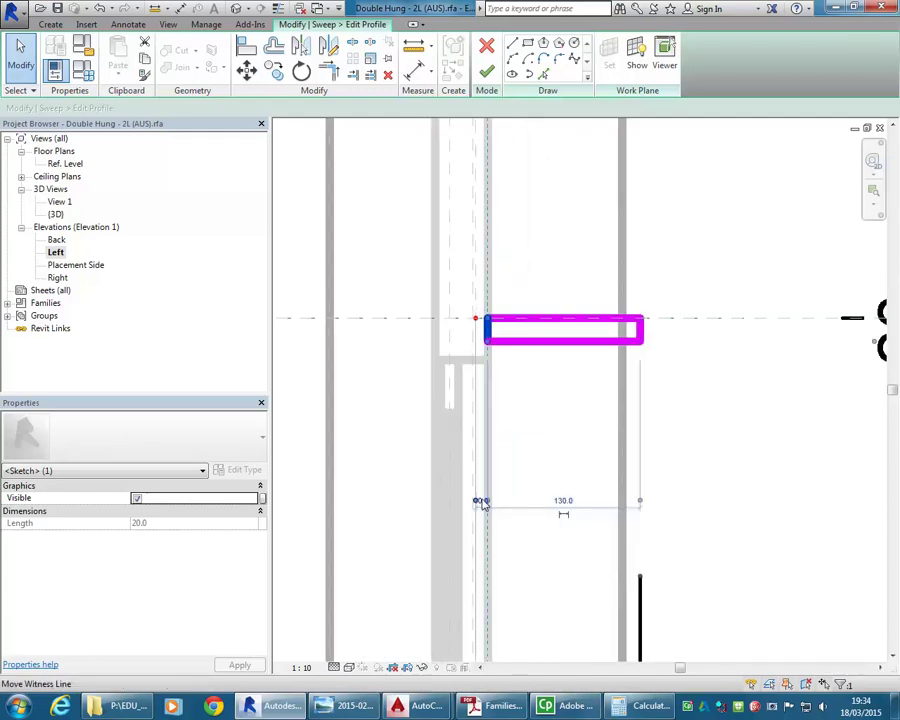
scroll(483, 511, "up", 2)
left_click(482, 502)
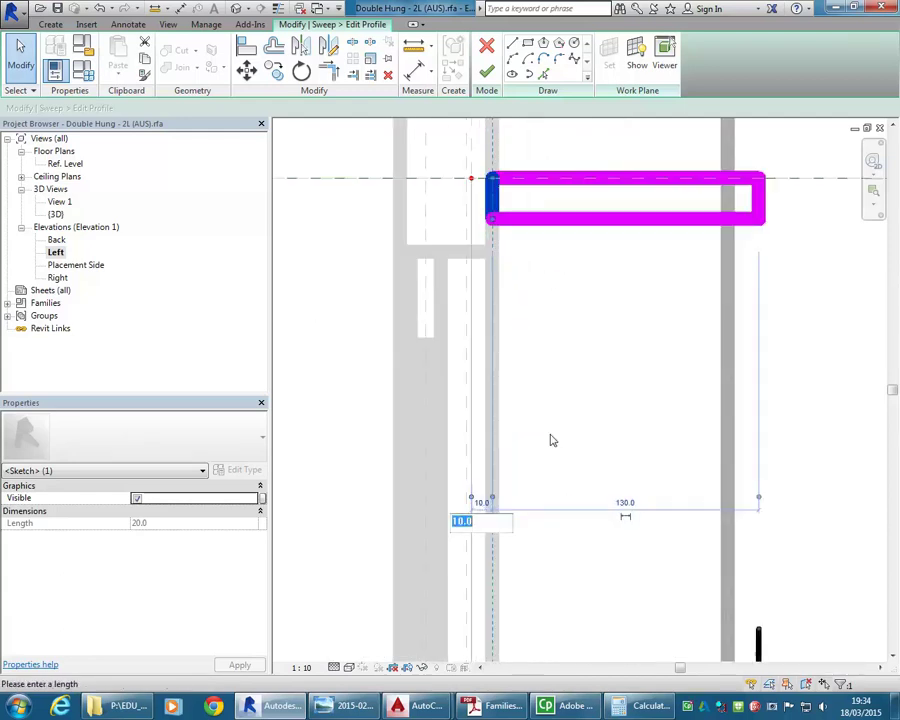
key("Escape")
scroll(539, 404, "down", 3)
middle_click_drag(558, 358, 532, 432)
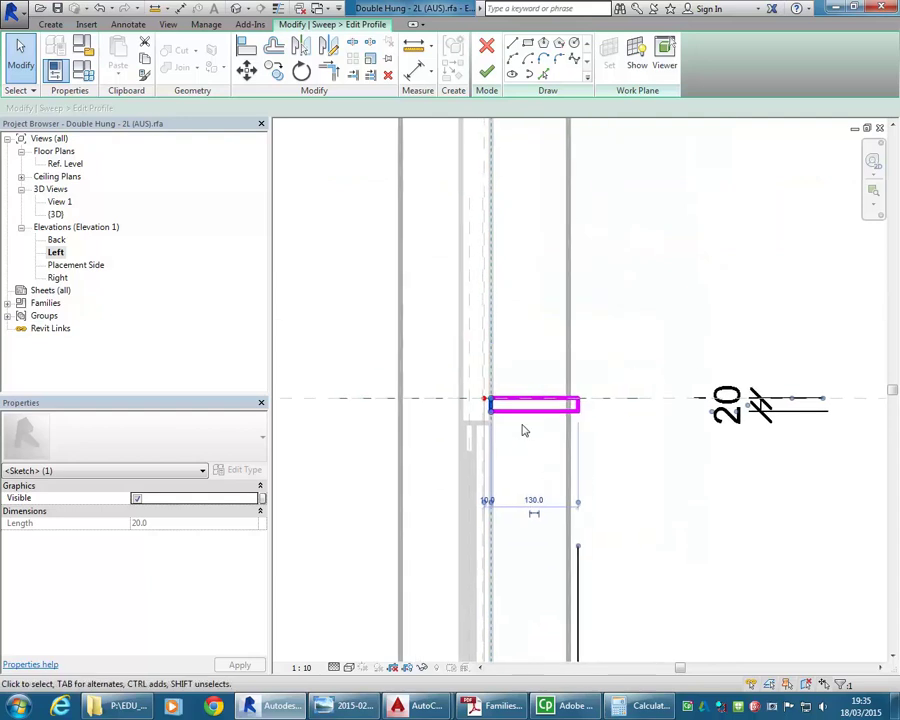
scroll(474, 398, "down", 2)
middle_click_drag(474, 398, 488, 280)
scroll(488, 282, "down", 3)
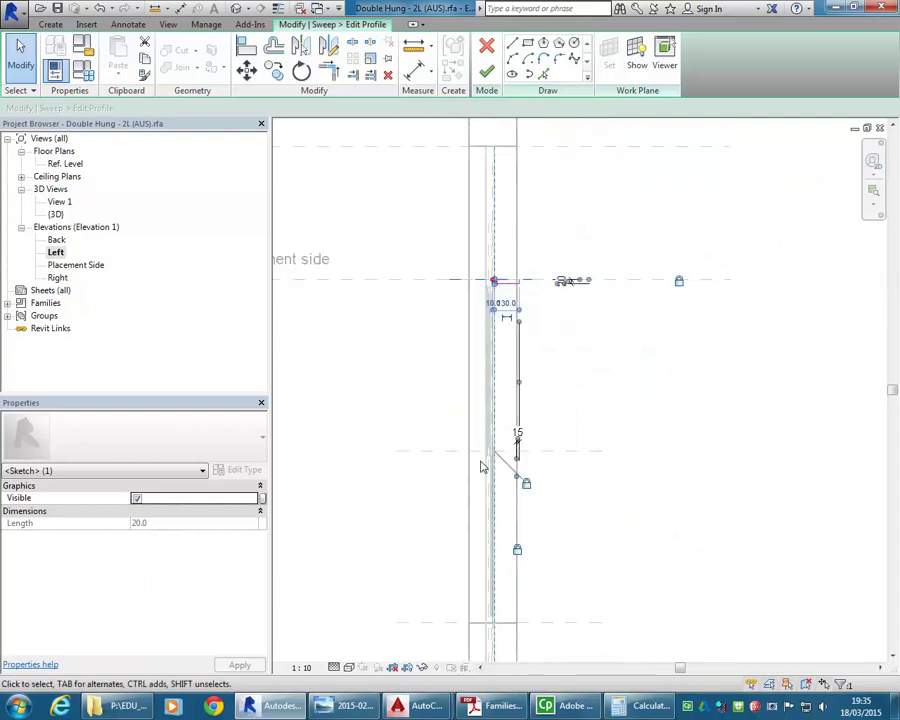
Open the Right elevation and examine the reveal profile's position relative to the wall faces and window frame.
double_click(58, 279)
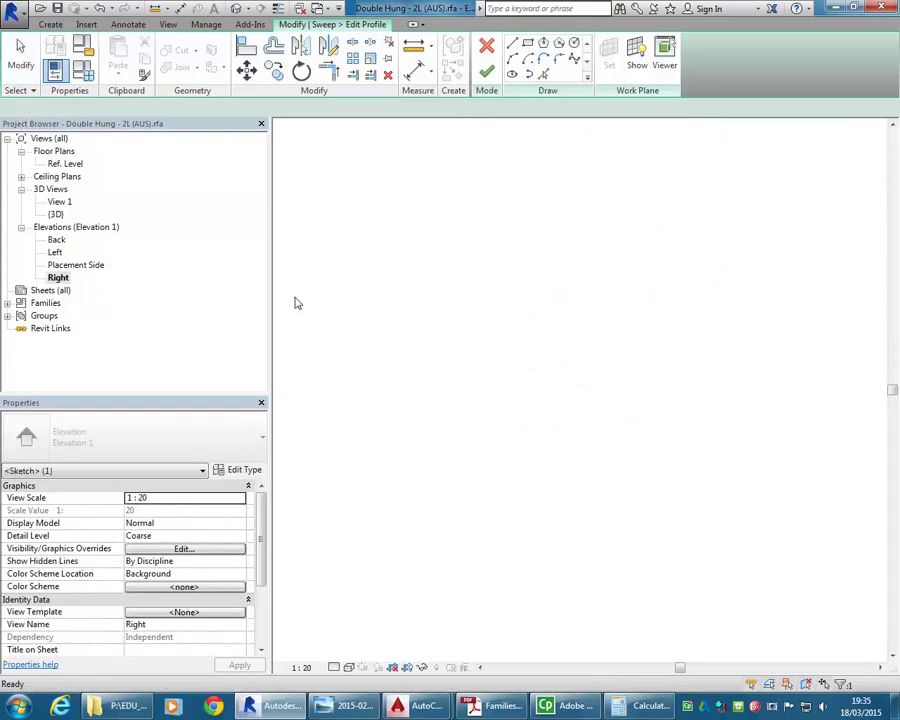
scroll(555, 367, "up", 2)
scroll(510, 389, "up", 2)
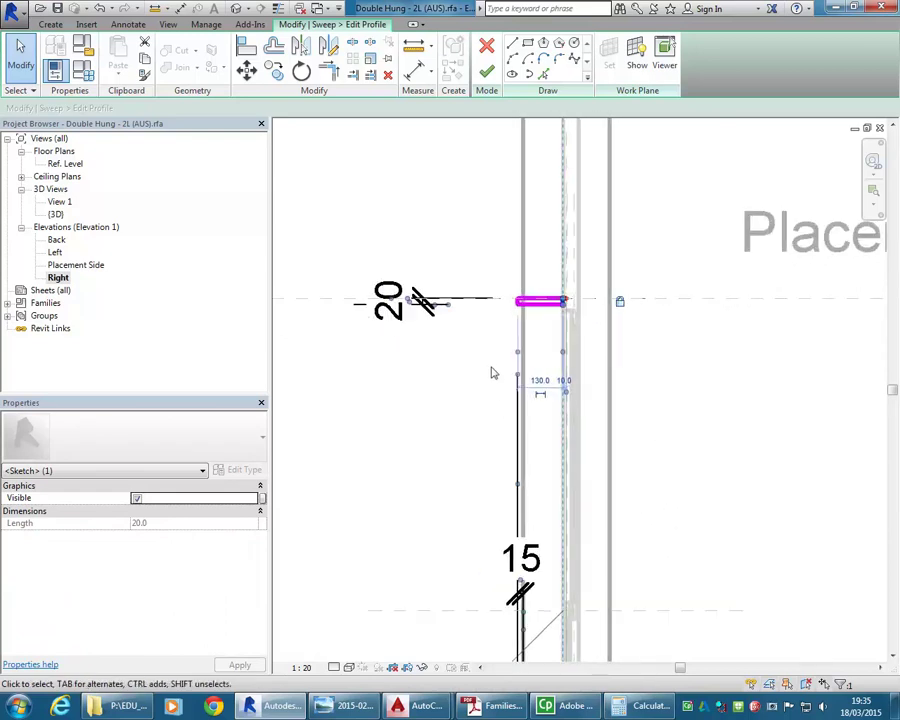
scroll(519, 280, "up", 2)
scroll(575, 289, "down", 1)
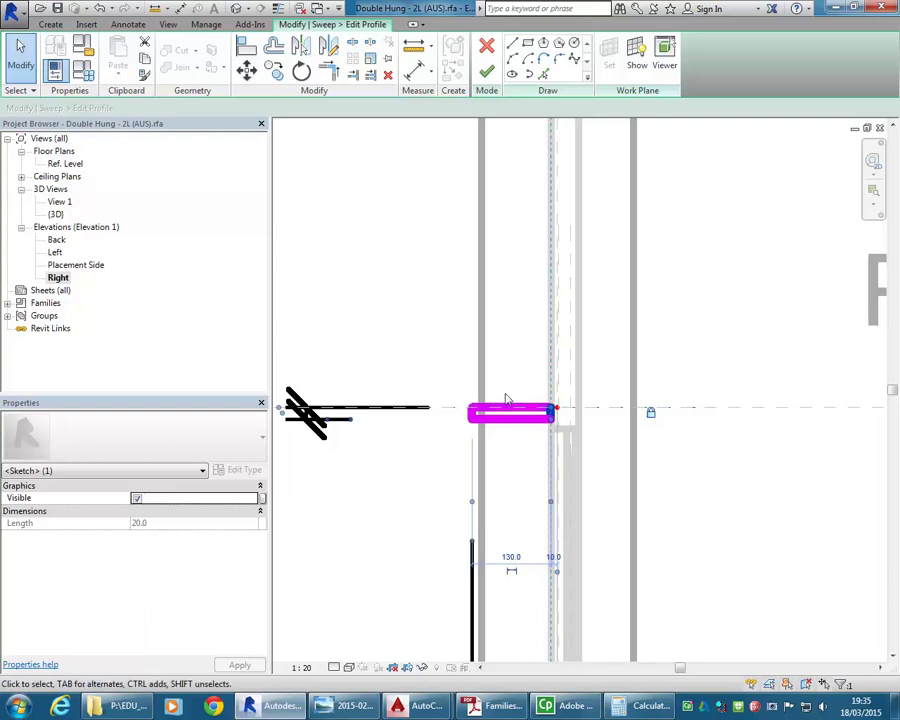
scroll(455, 408, "down", 2)
middle_click_drag(458, 410, 475, 311)
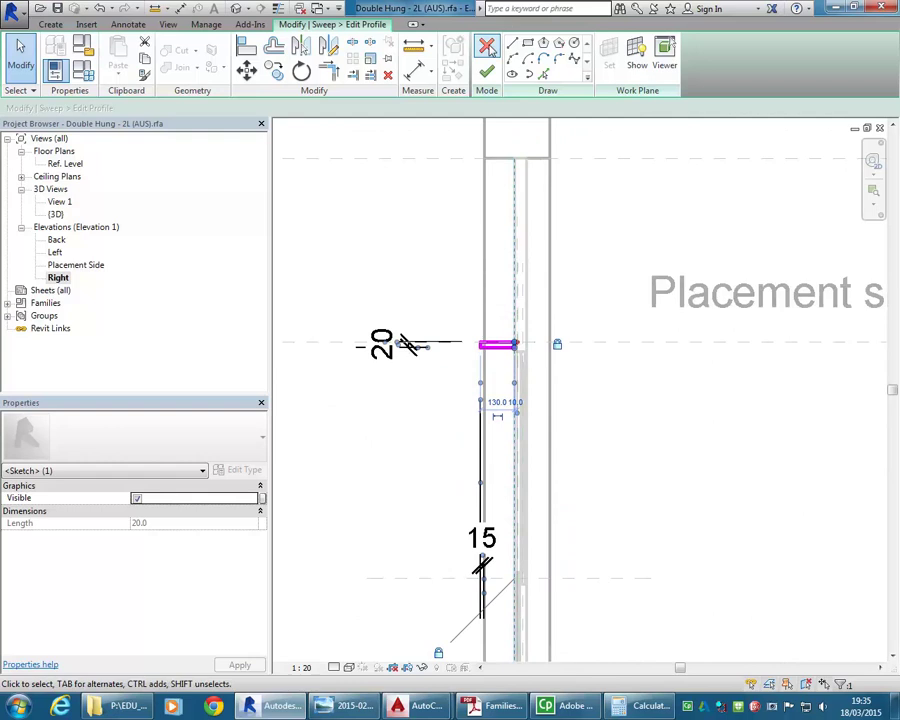
scroll(467, 407, "up", 2)
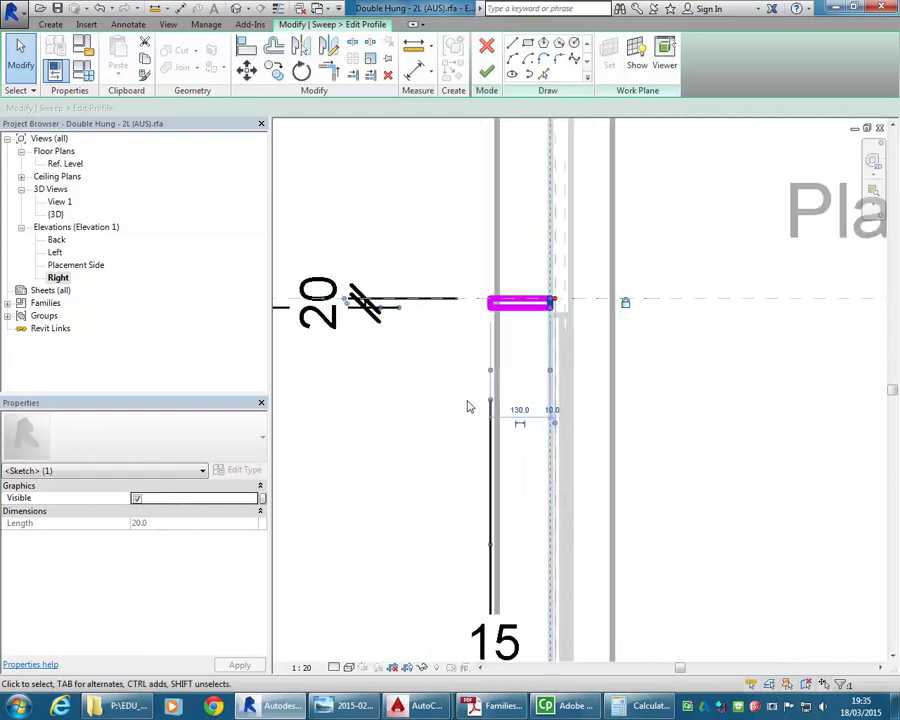
middle_click_drag(476, 486, 480, 352)
scroll(480, 352, "down", 3)
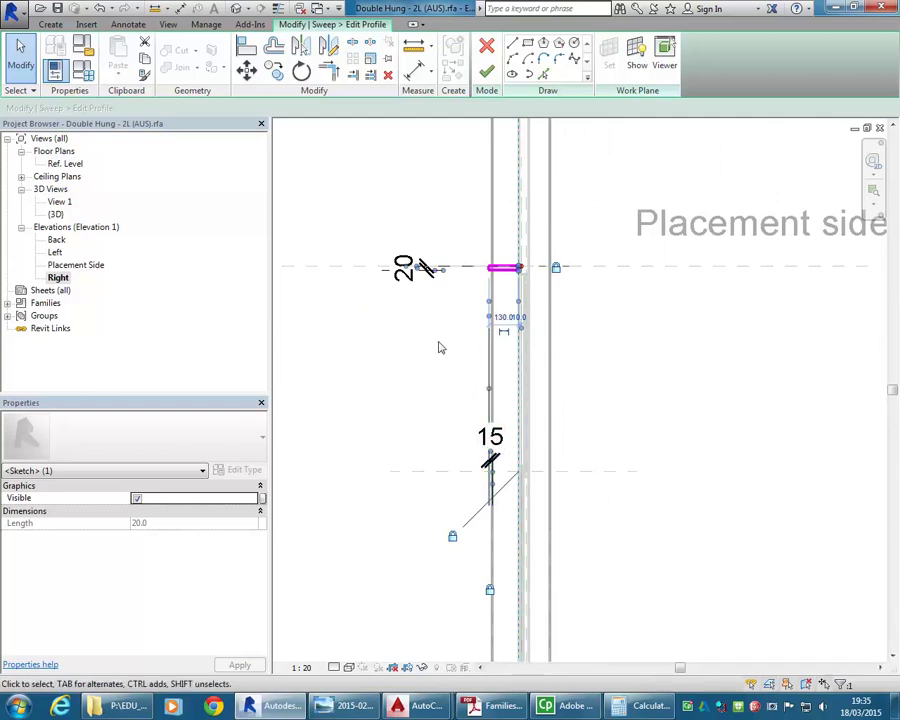
Clear the selection and check the reference window photo in Windows Photo Viewer against the reveal profile.
left_click(525, 231)
scroll(525, 231, "up", 1)
scroll(510, 247, "up", 3)
scroll(468, 311, "up", 1)
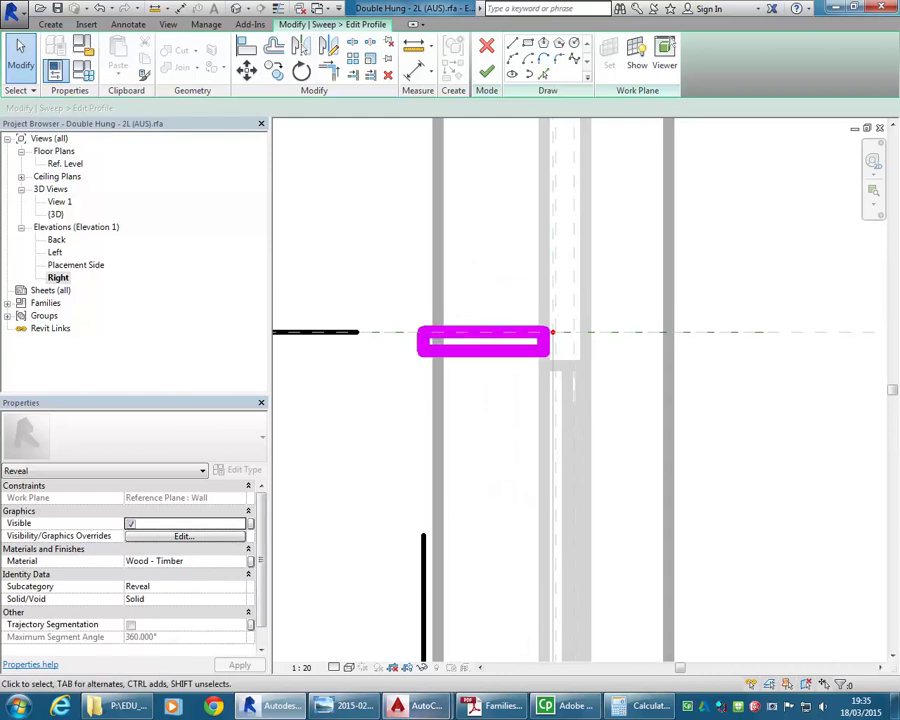
left_click(358, 712)
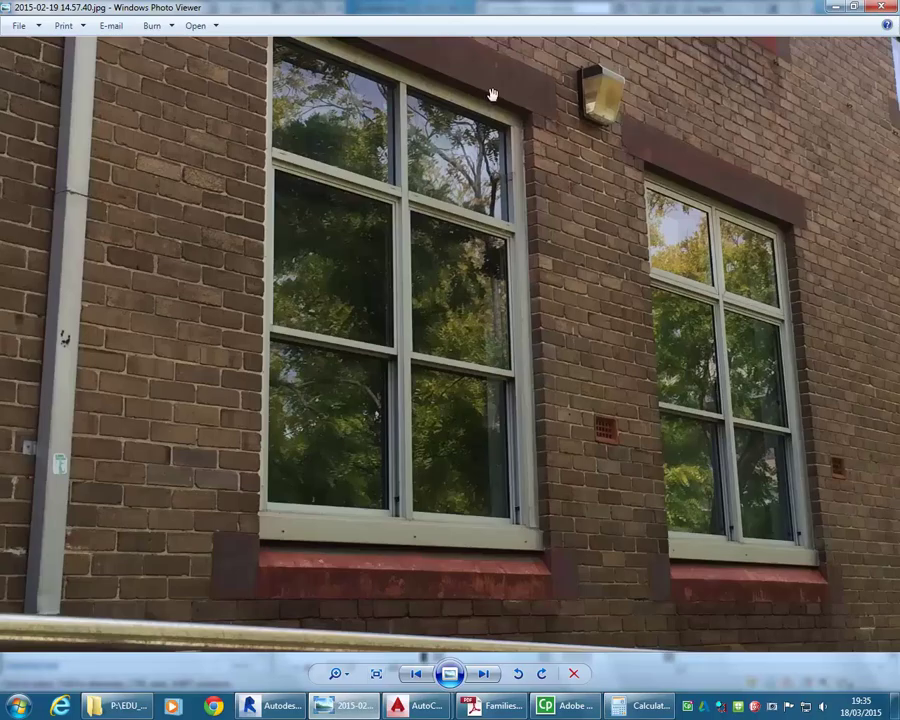
middle_click_drag(479, 362, 490, 277)
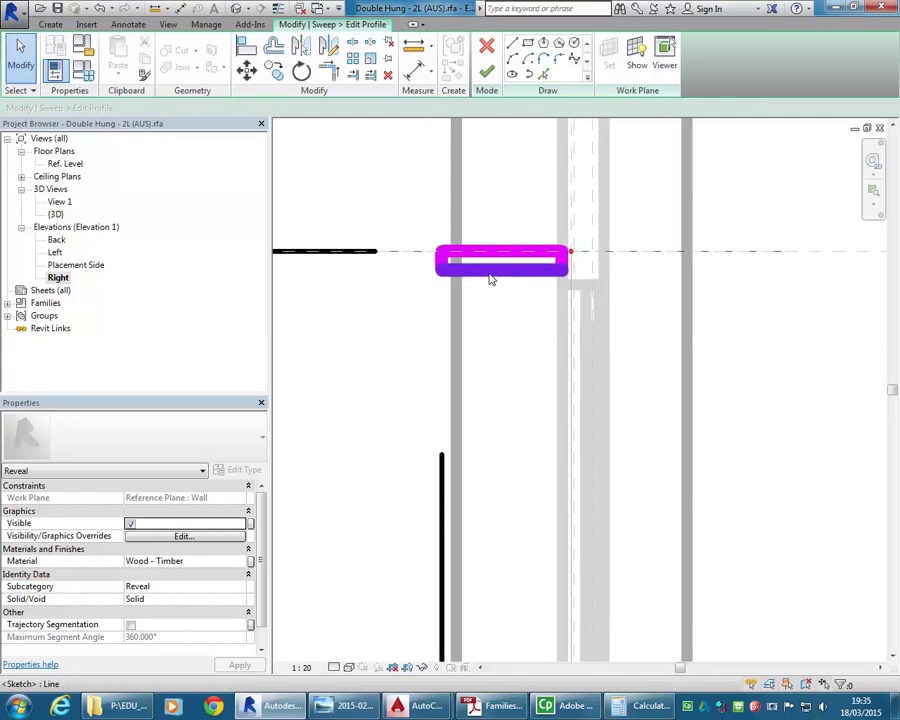
scroll(490, 277, "down", 3)
Inspect the dimension between the reveal profile's outer short edge and the wall face.
left_click(462, 456)
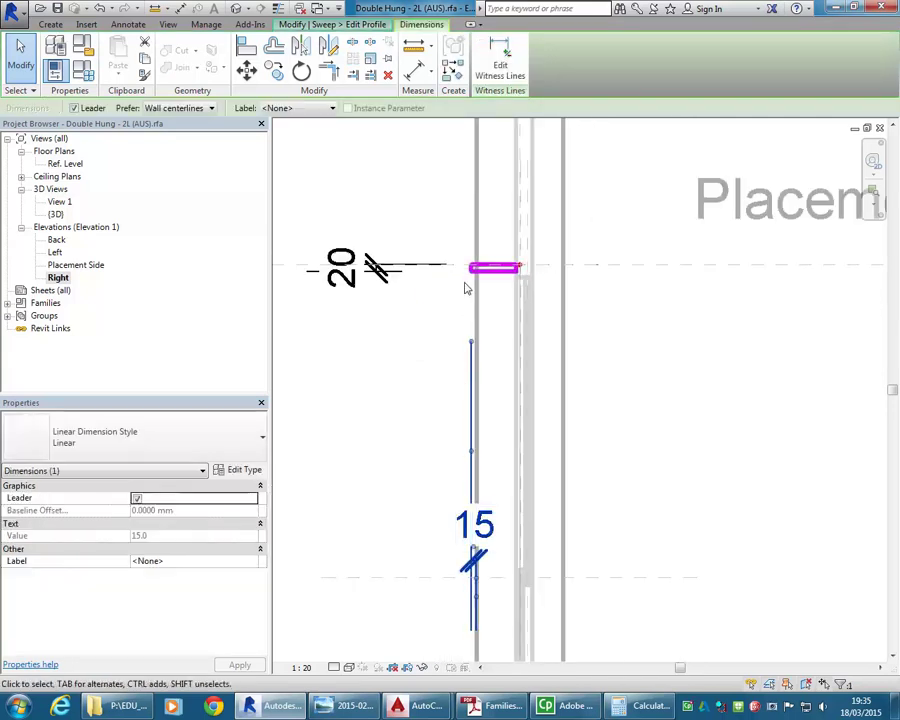
key("Escape")
scroll(466, 272, "up", 3)
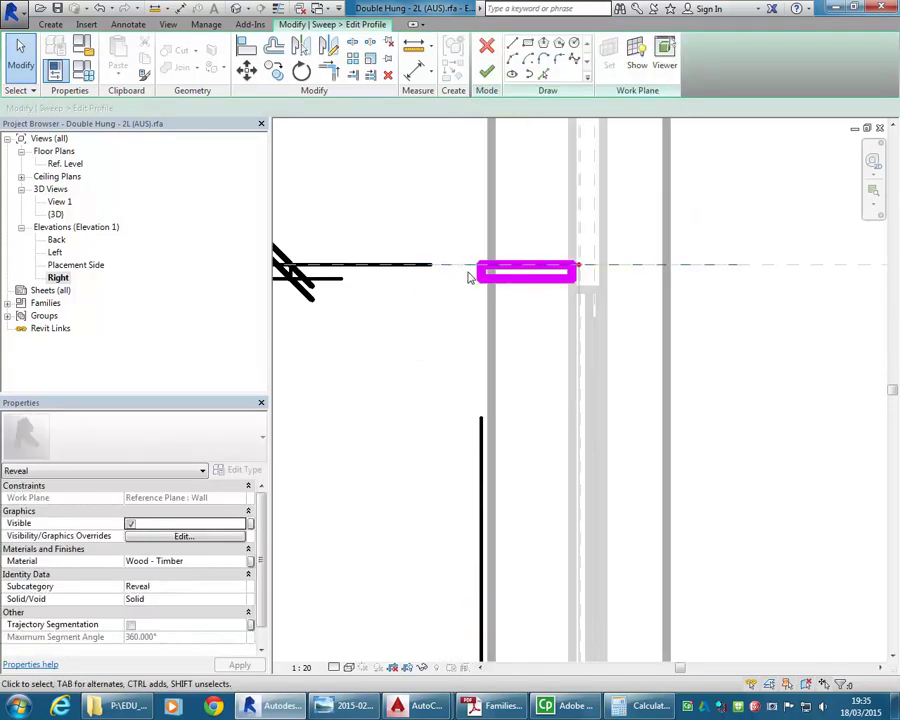
left_click(484, 534)
scroll(444, 500, "down", 3)
middle_click_drag(444, 500, 432, 453)
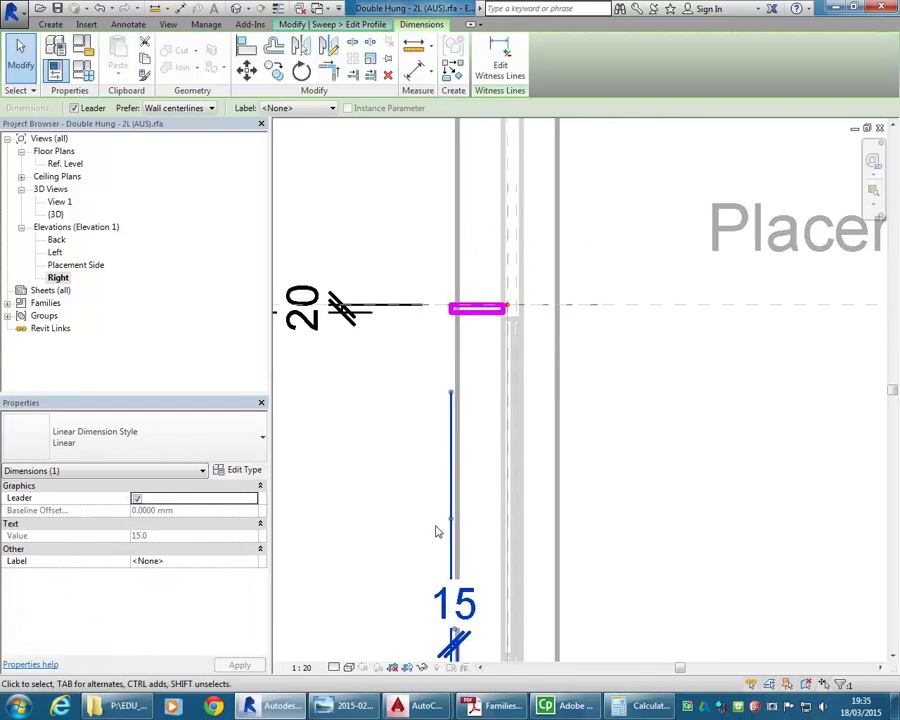
key("Escape")
scroll(450, 300, "up", 3)
Move the reveal profile's outer short edge inward to make the profile 90 mm wide, removing the conflicting constraints.
left_click(452, 322)
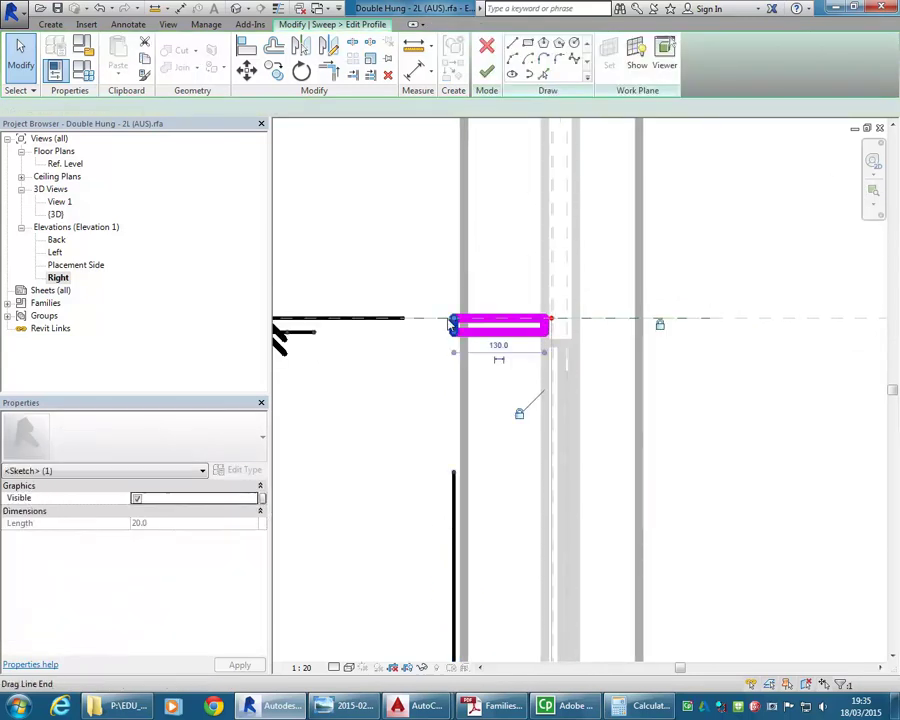
scroll(460, 330, "up", 3)
left_click_drag(460, 330, 506, 330)
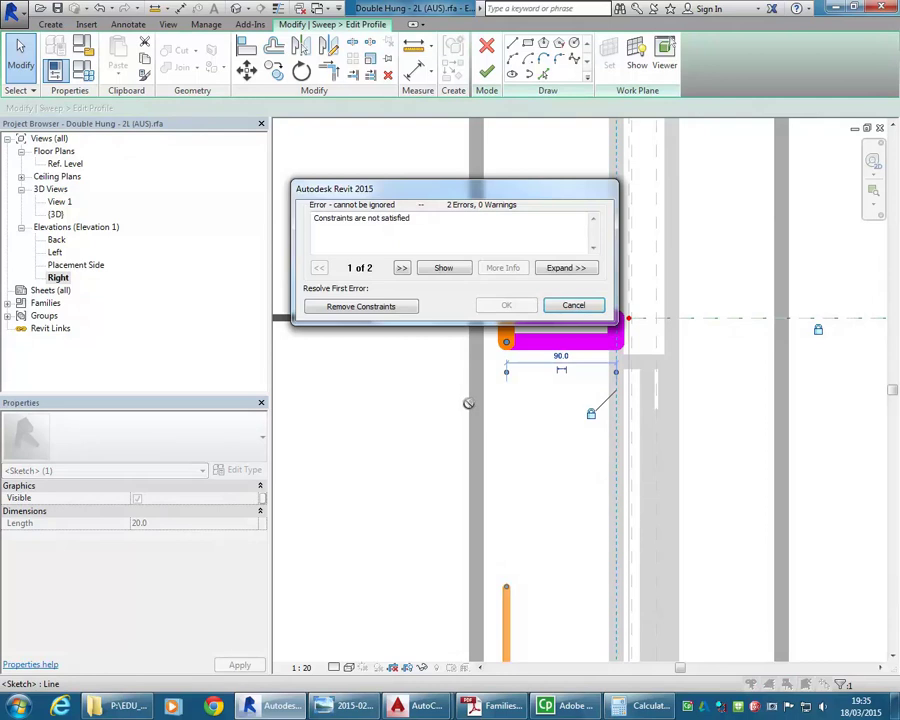
left_click(378, 308)
scroll(416, 311, "down", 5)
scroll(397, 460, "up", 2)
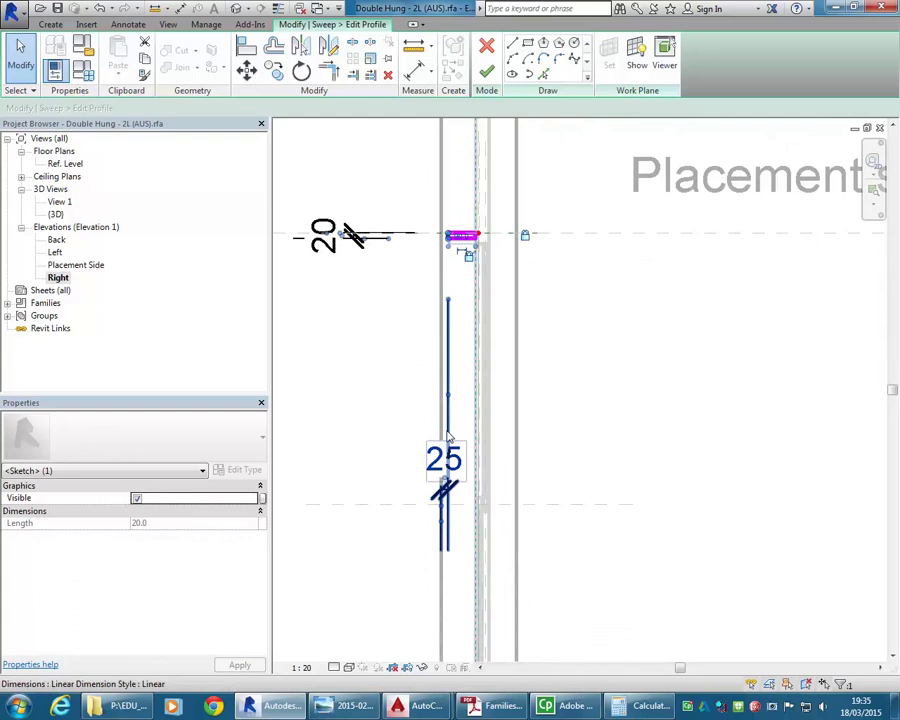
Select the dimension from the wall face to the moved profile edge and examine what it references.
left_click(447, 430)
middle_click_drag(398, 511, 398, 382)
scroll(398, 382, "down", 1)
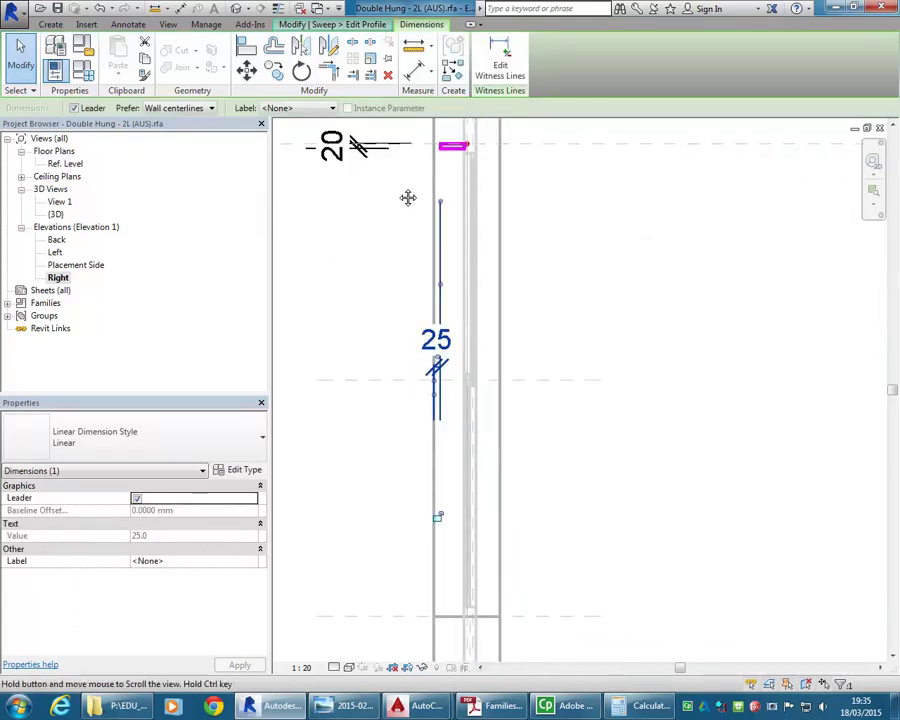
scroll(407, 176, "up", 2)
middle_click_drag(407, 176, 401, 268)
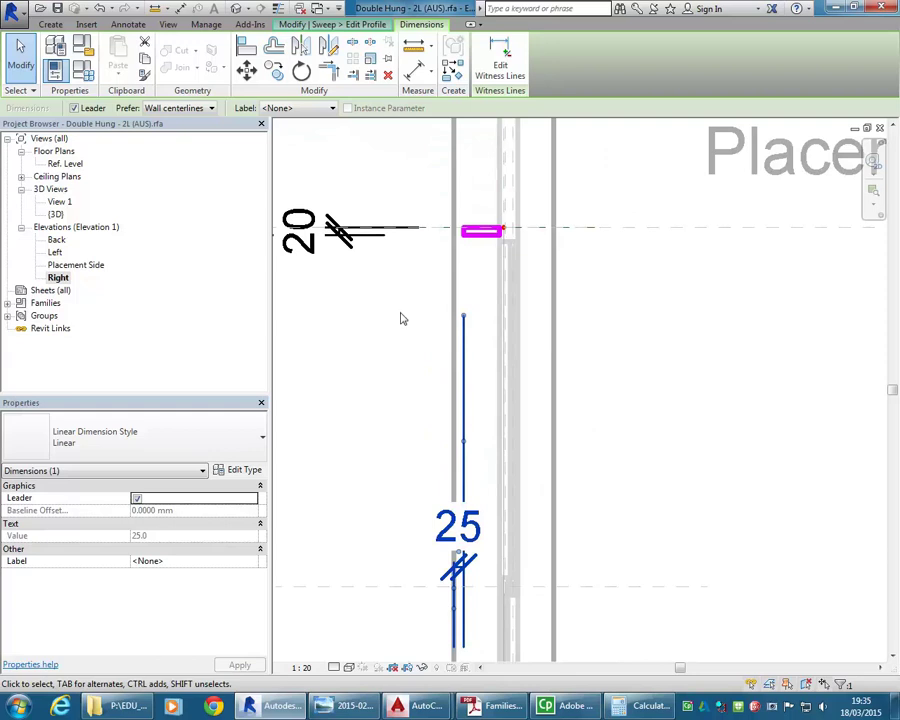
scroll(410, 277, "down", 2)
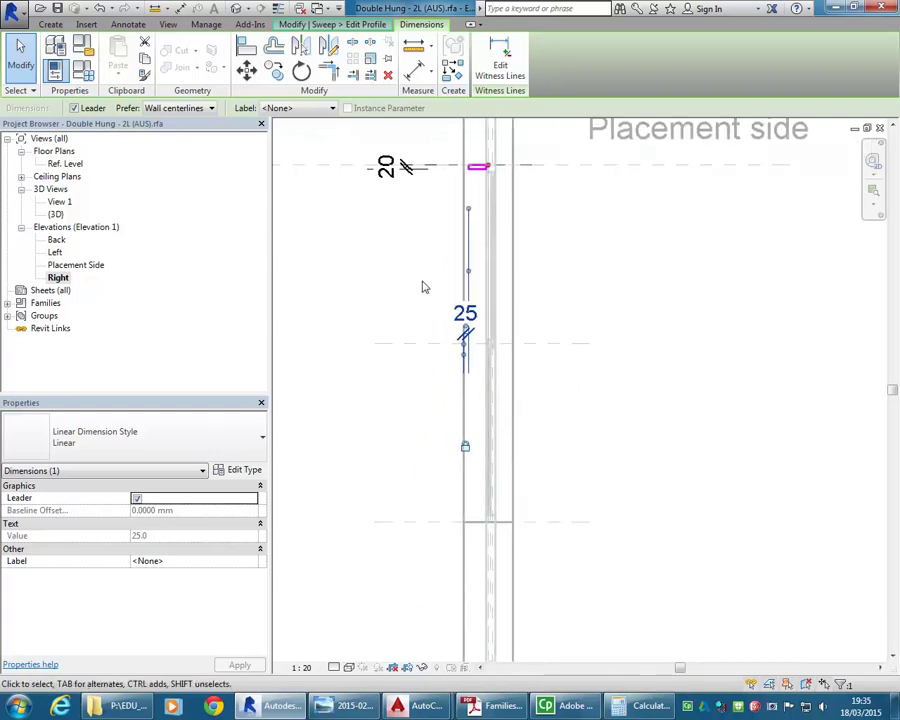
Select the profile's outer and inner short edges and its upper edge in turn to check their spacing.
key("Escape")
scroll(470, 256, "up", 6)
left_click(390, 393)
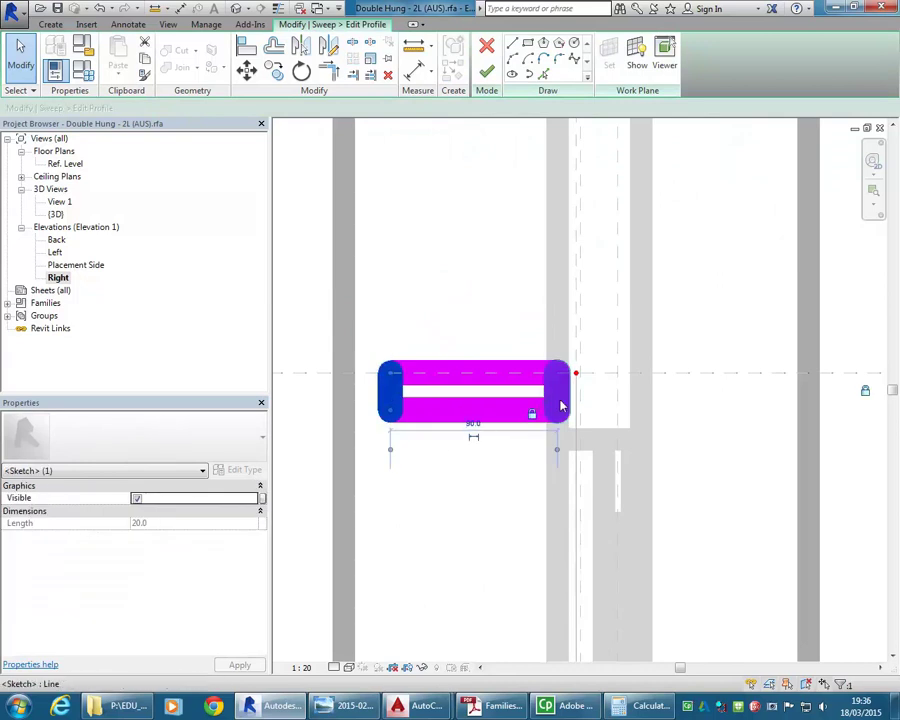
left_click(561, 406)
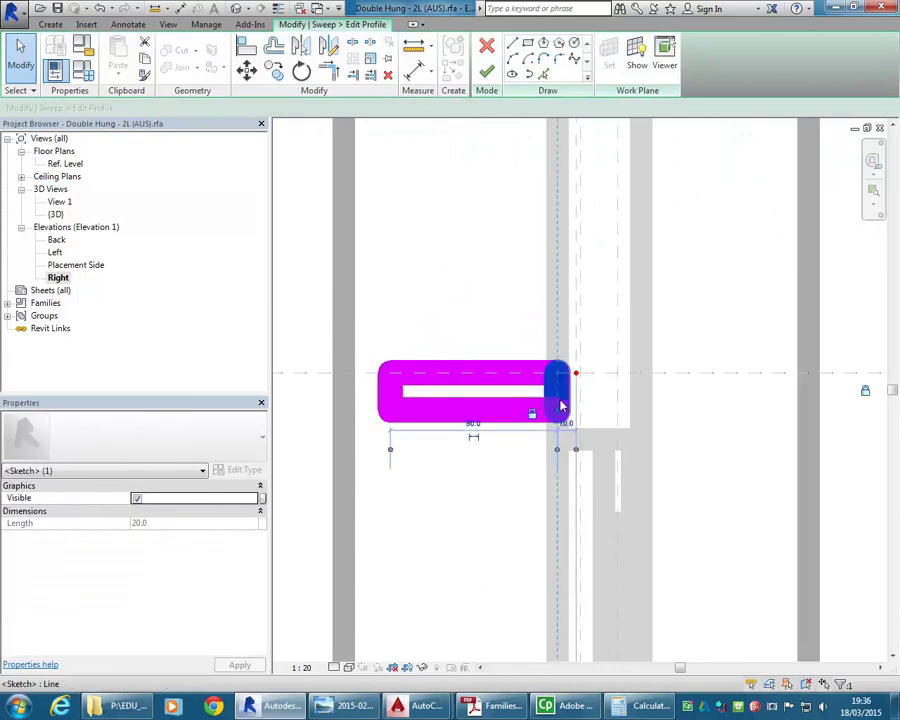
left_click(488, 364)
left_click(434, 211)
Finish the profile sketch and complete the edit of the Reveal sweep.
scroll(470, 309, "down", 3)
left_click(486, 72)
left_click(486, 72)
left_click(338, 292)
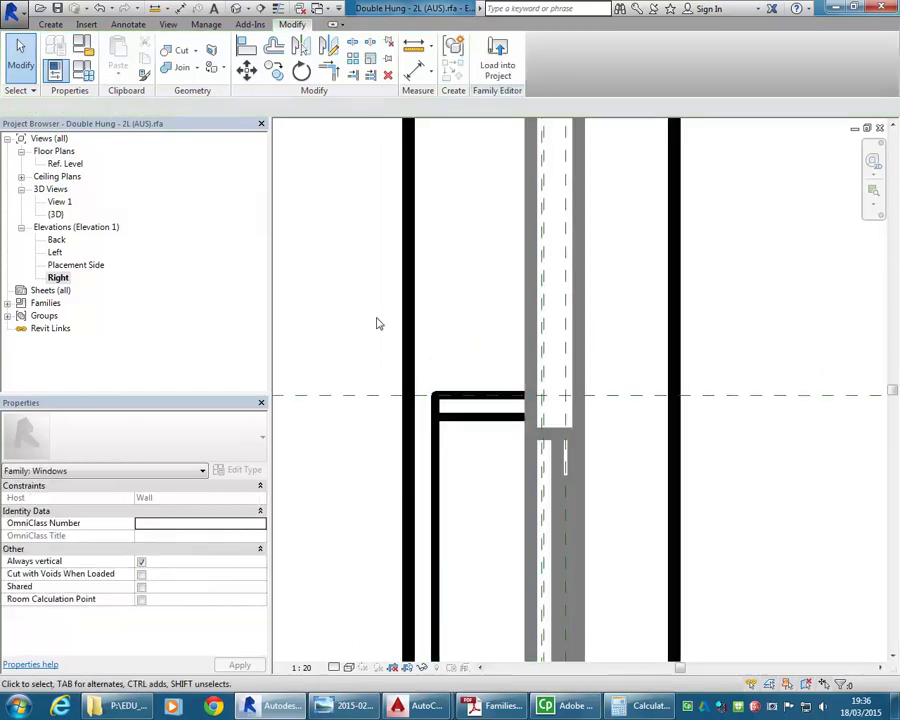
Open the Back elevation and start sketching the path of a new sweep.
double_click(57, 241)
scroll(548, 245, "down", 4)
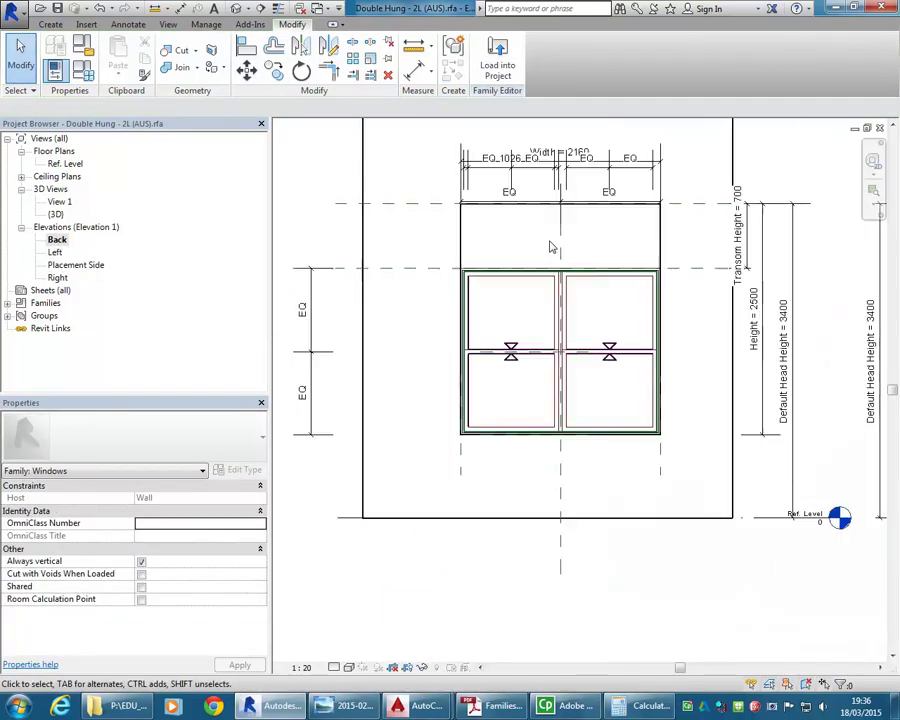
scroll(511, 343, "up", 4)
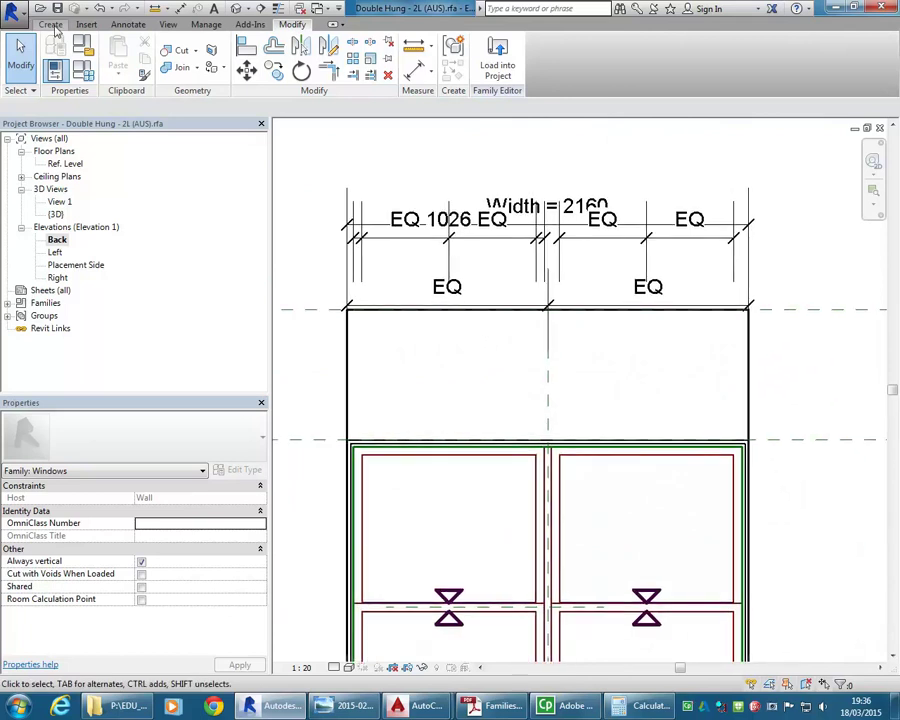
left_click(52, 26)
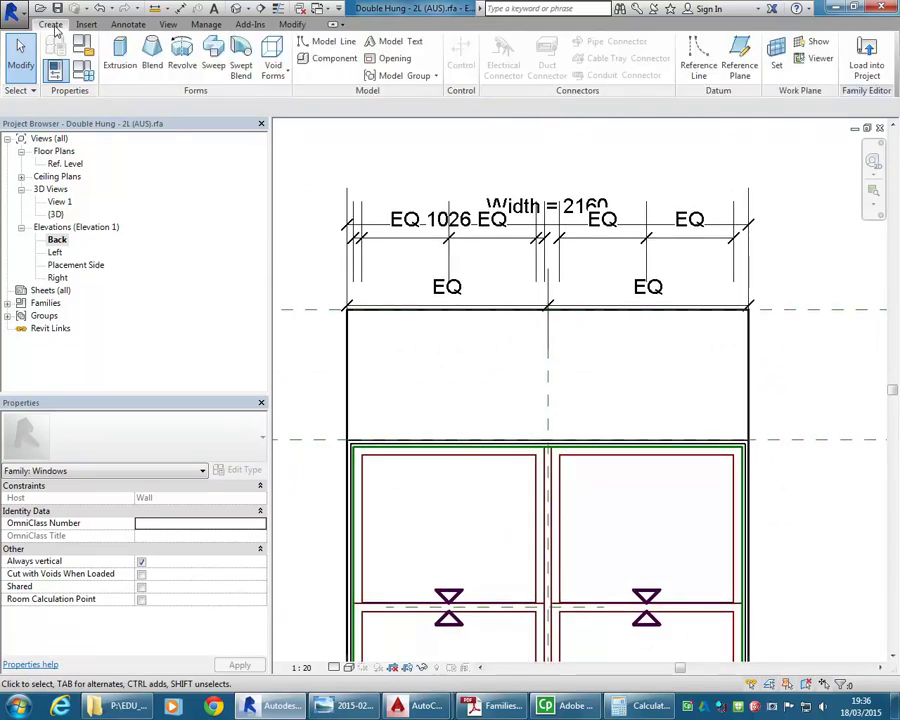
left_click(214, 68)
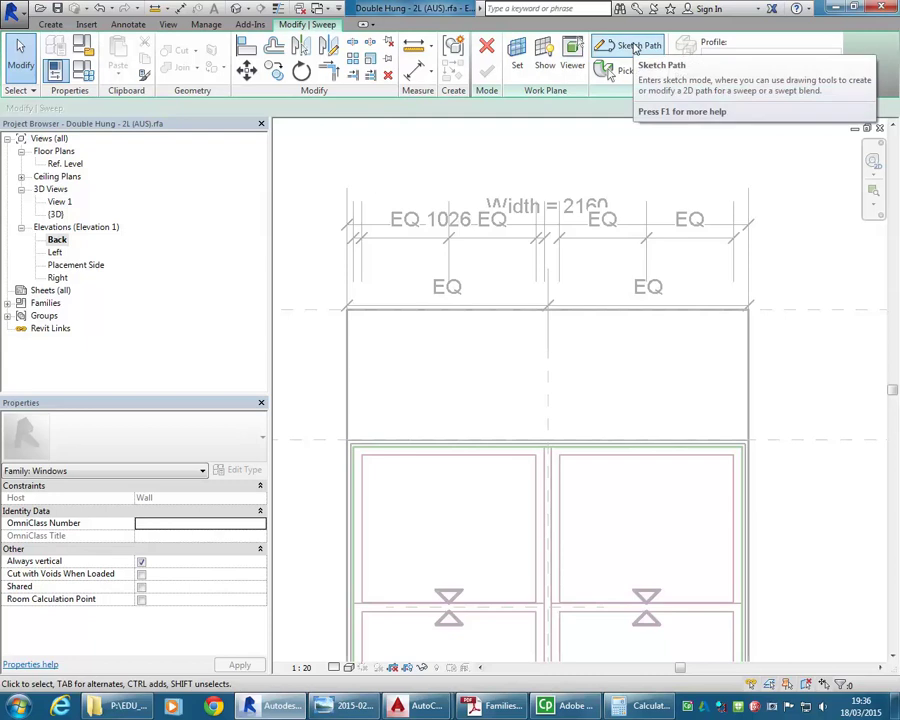
left_click(633, 47)
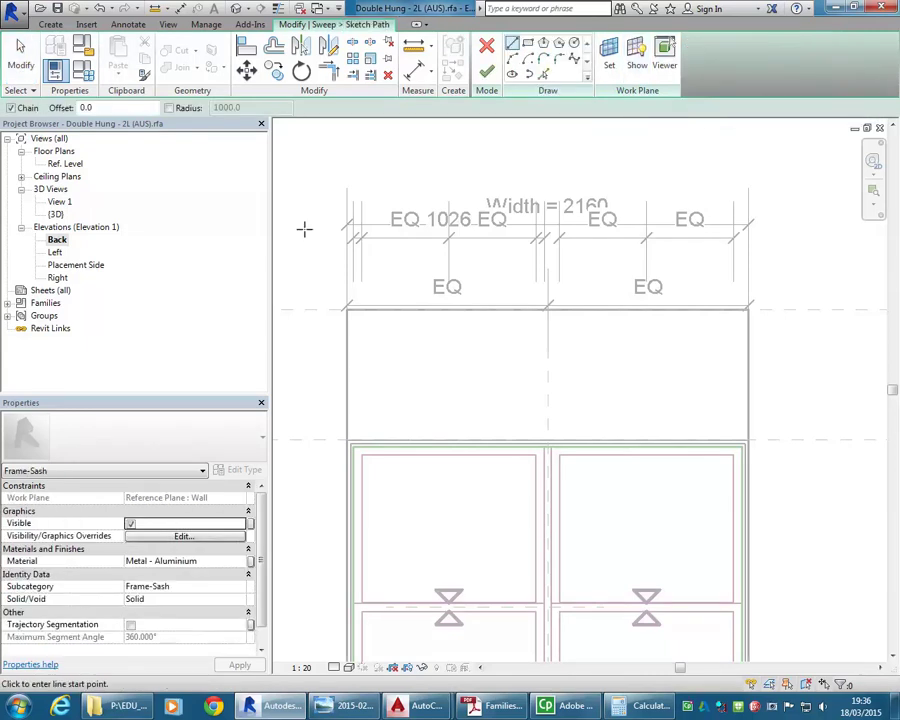
Create a path line with Pick Lines from the reference plane at the window head and lock it to the plane.
key("p")
key("l")
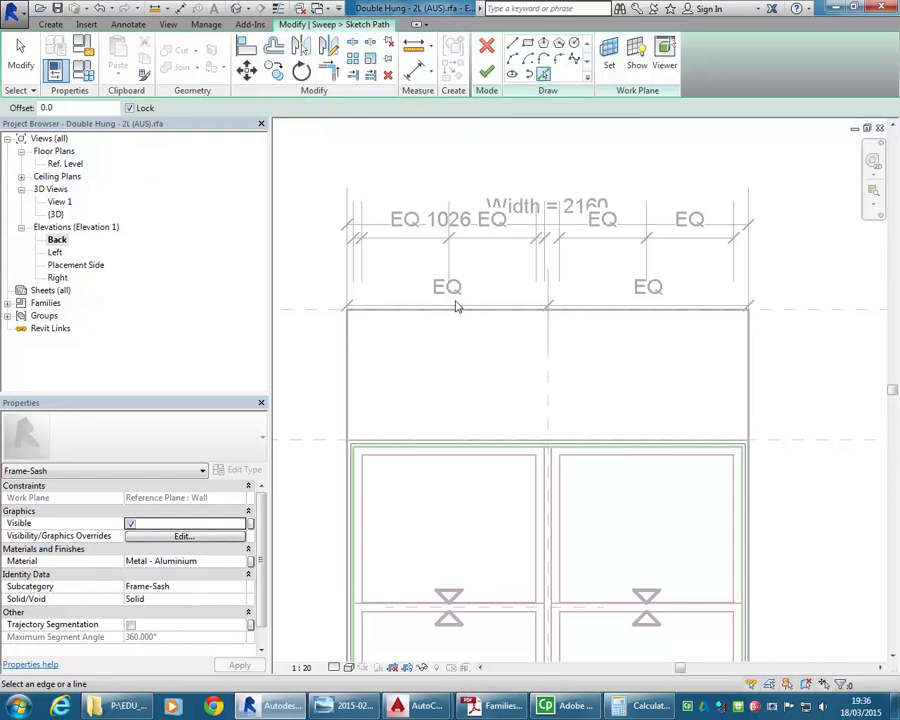
scroll(749, 374, "down", 1)
middle_click_drag(749, 374, 737, 355)
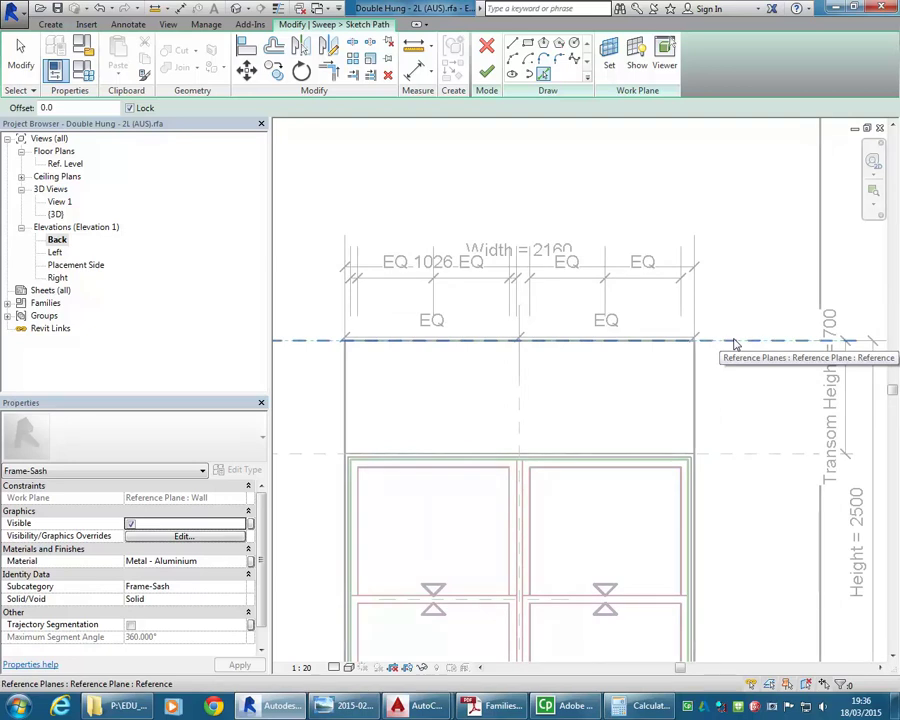
left_click(735, 344)
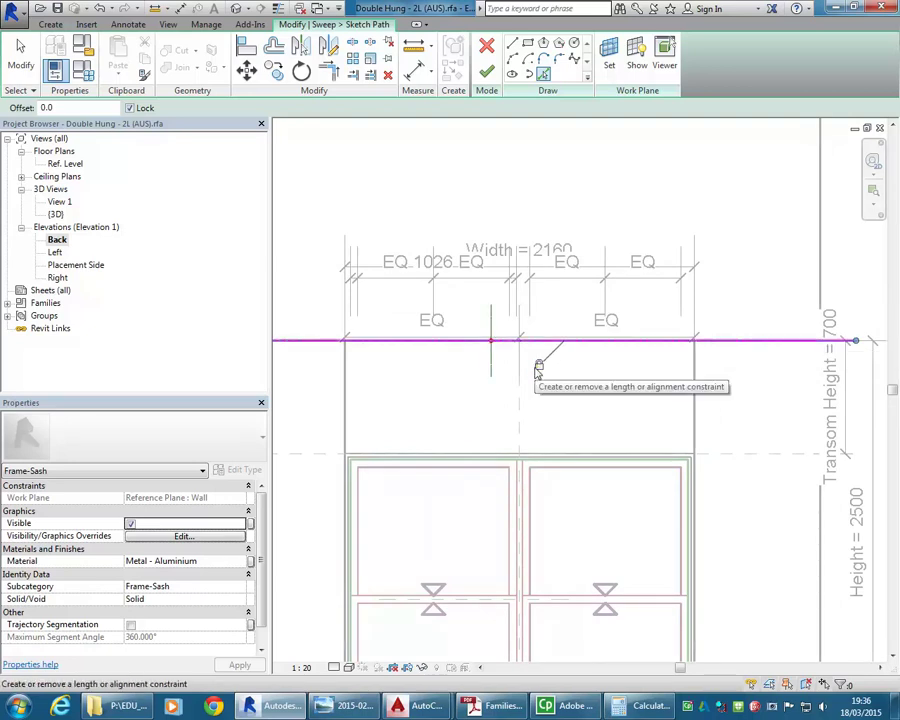
left_click(538, 366)
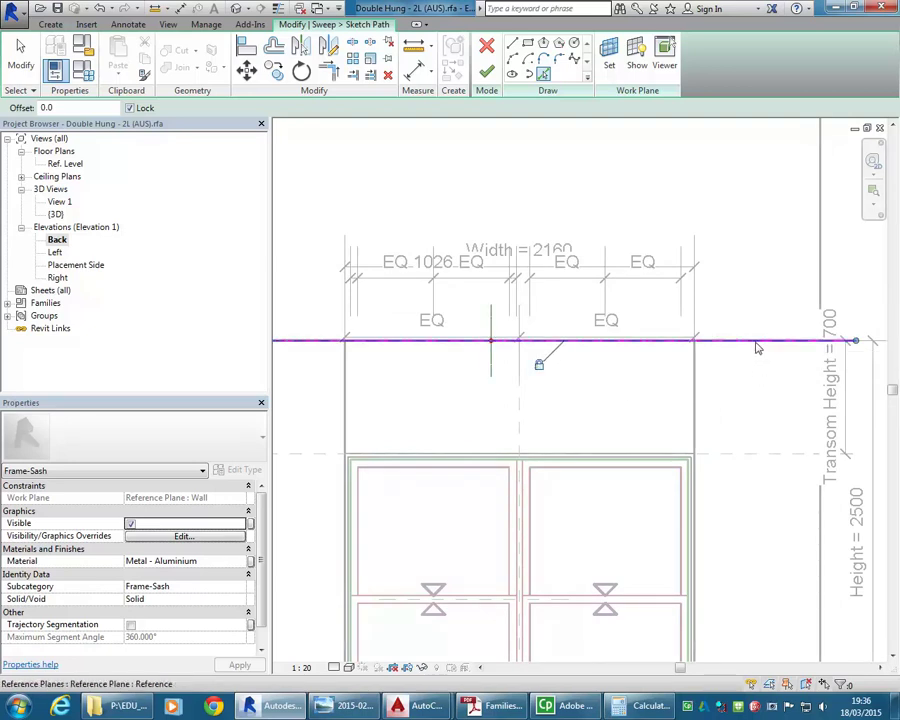
Add locked path lines picked from the reference planes at both window sides and at the base of the transom opening.
scroll(723, 378, "down", 3)
scroll(716, 376, "up", 2)
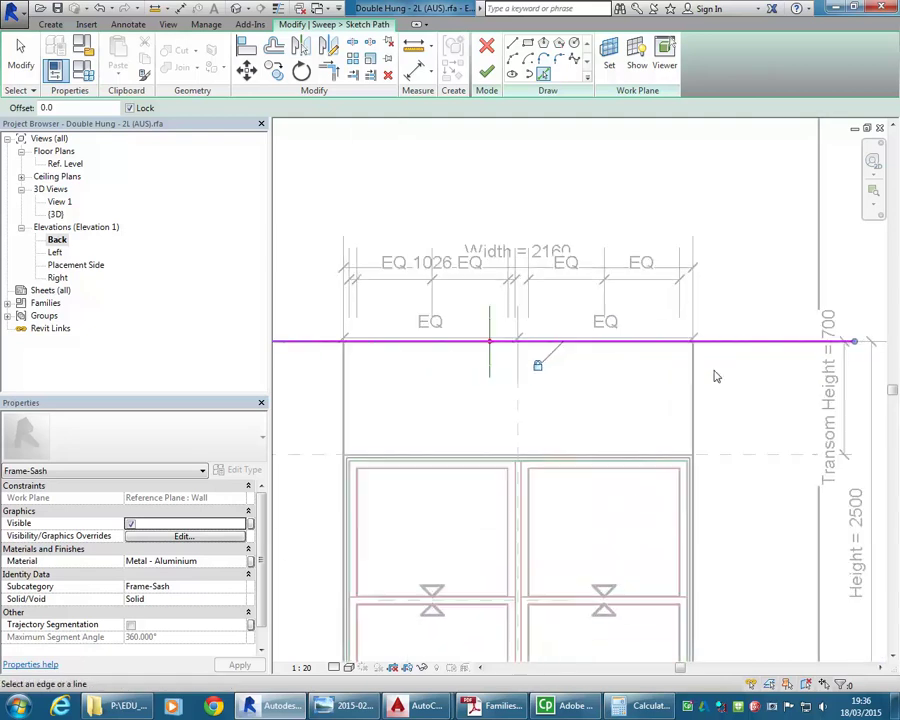
scroll(716, 376, "up", 1)
scroll(690, 408, "down", 3)
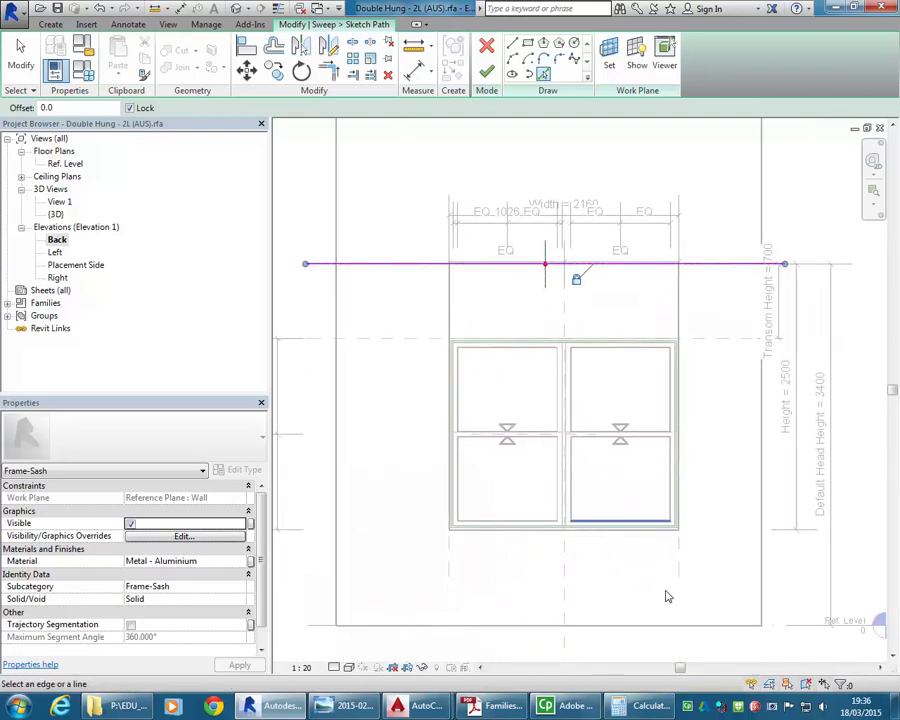
left_click(680, 568)
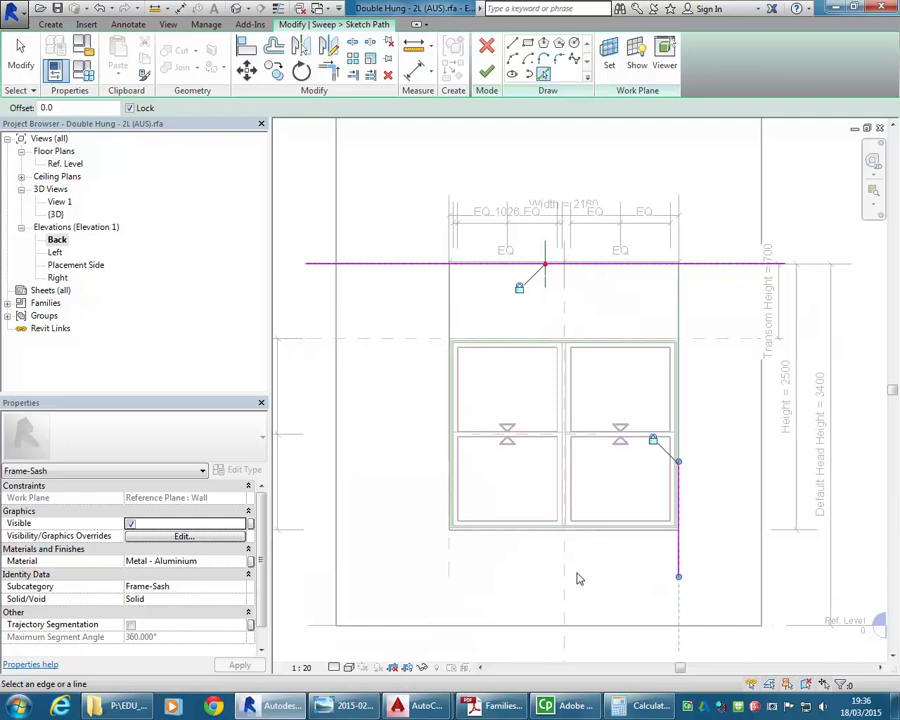
left_click(448, 566)
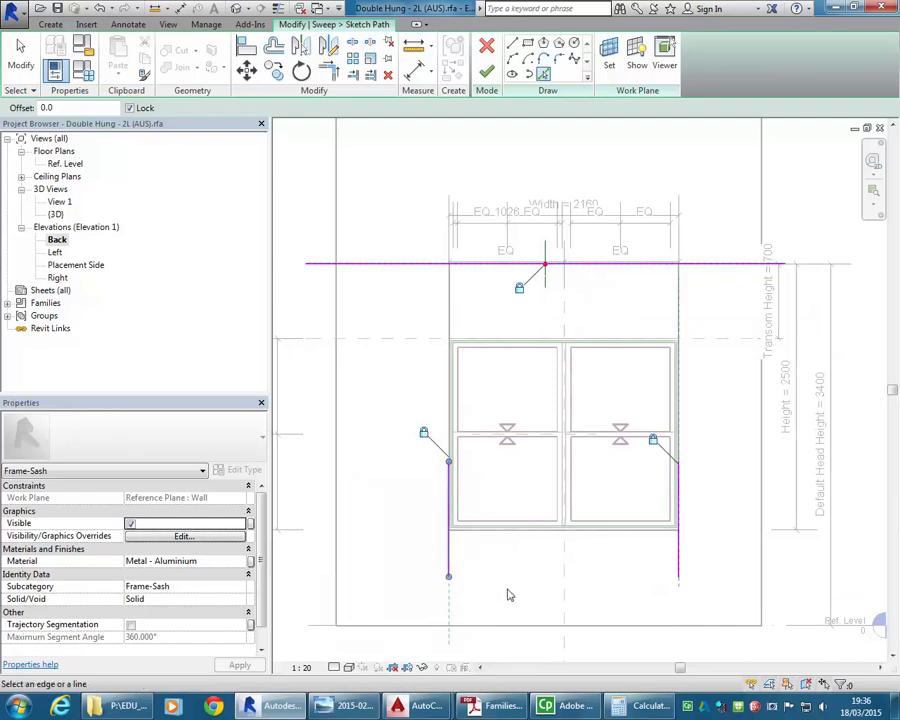
left_click(411, 338)
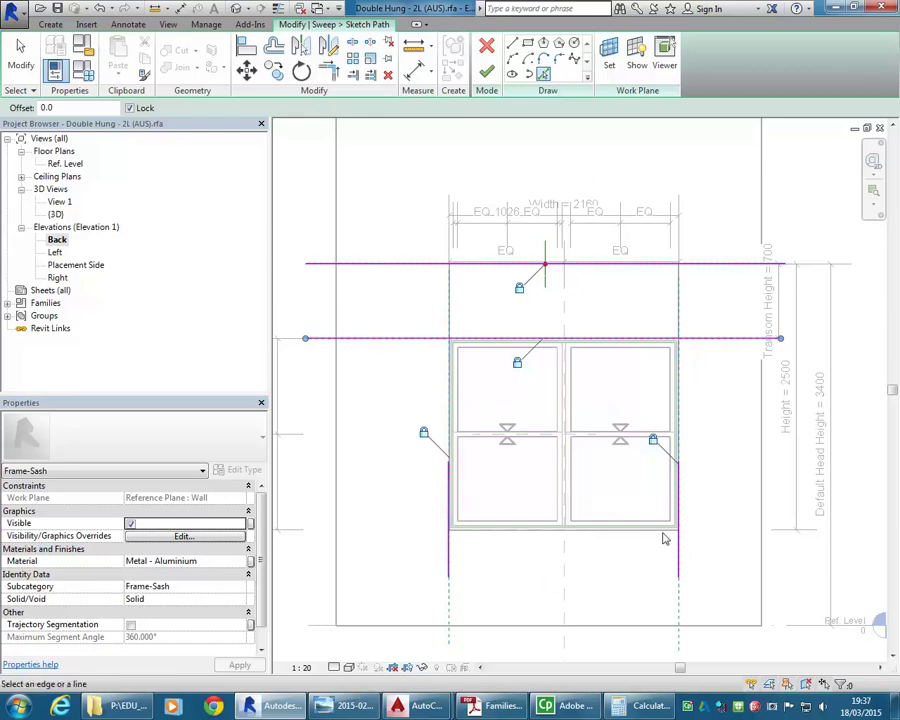
Trim the window's left side path line into corners with the head line and the transom base line.
left_click(328, 70)
left_click(449, 478)
left_click(486, 264)
left_click(488, 266)
left_click(451, 485)
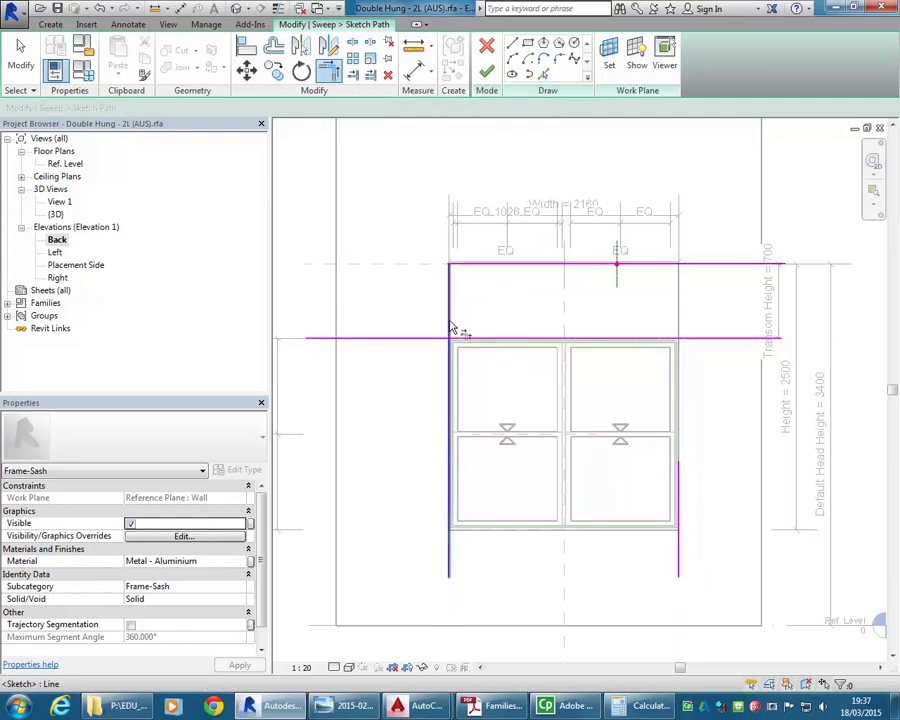
left_click(450, 318)
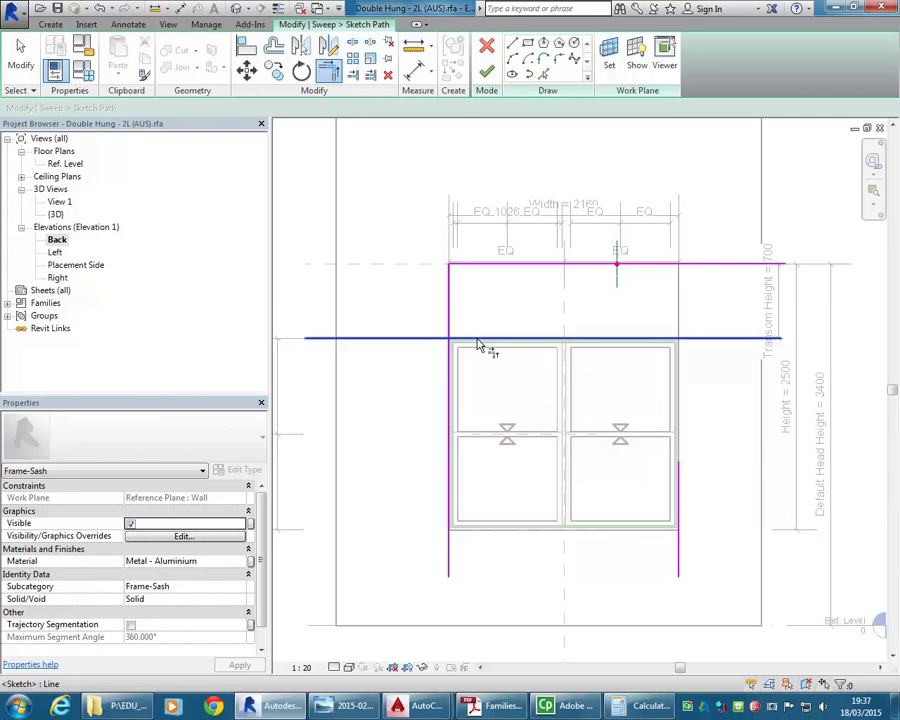
left_click(459, 333)
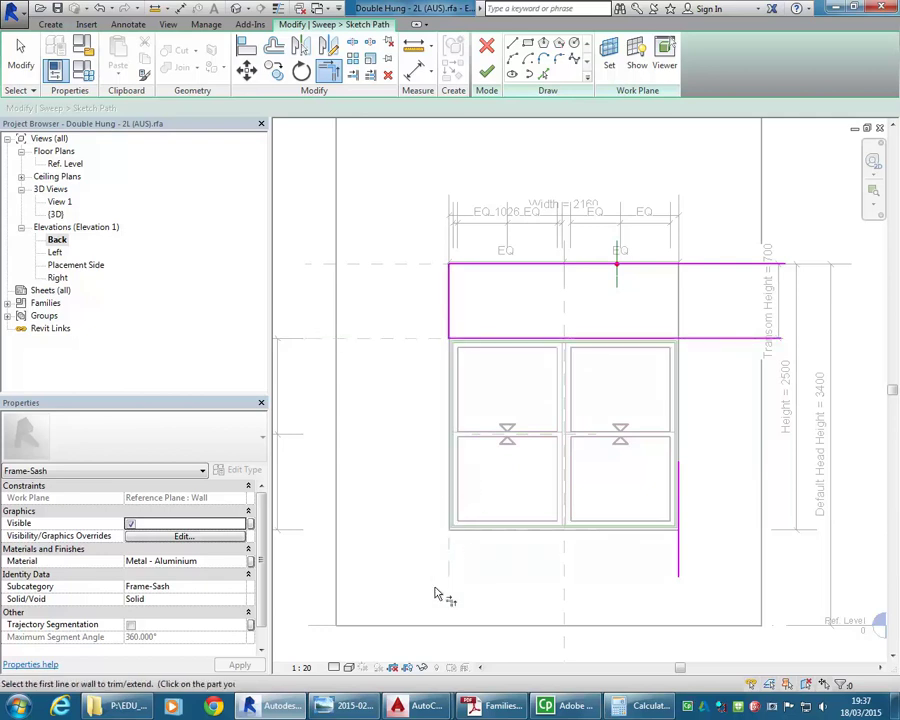
Trim the right side path line to the head and transom base lines, closing the rectangle, and finish the sweep path.
left_click(679, 500)
left_click(646, 267)
left_click(680, 303)
left_click(654, 338)
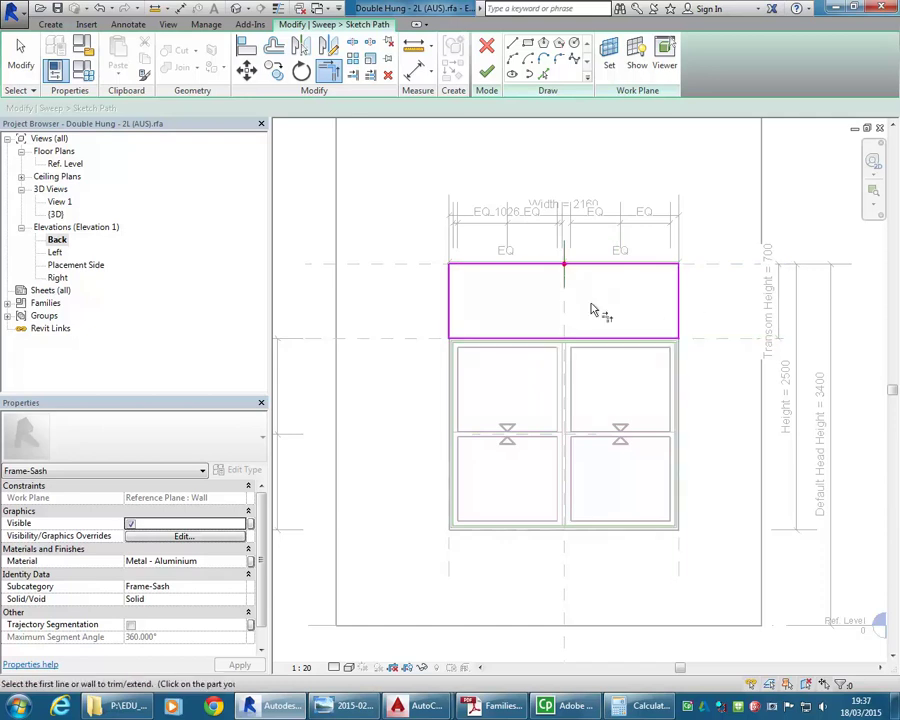
scroll(591, 310, "up", 2)
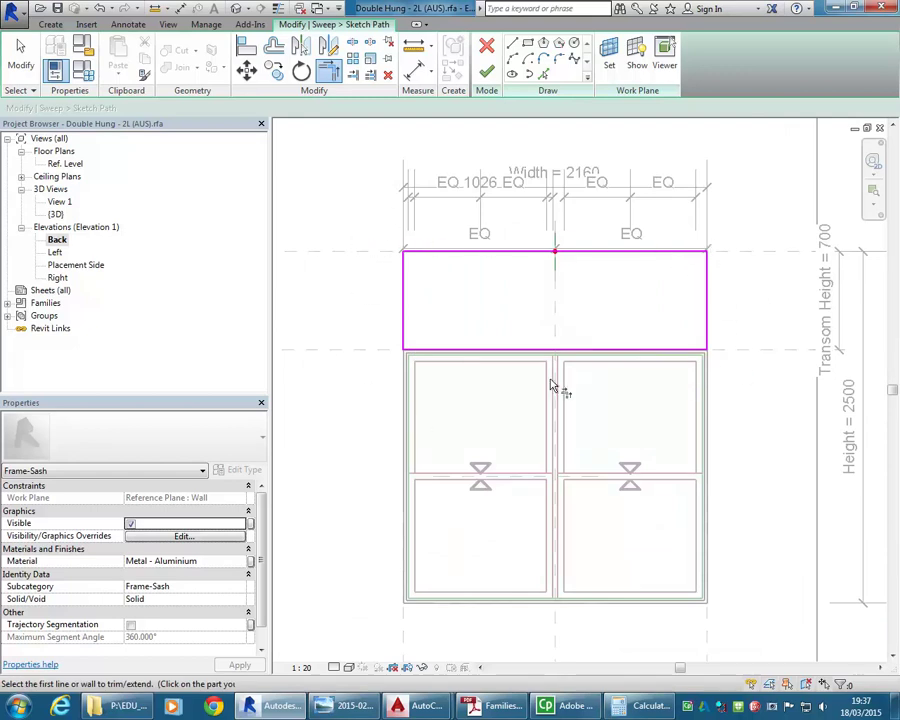
left_click(486, 76)
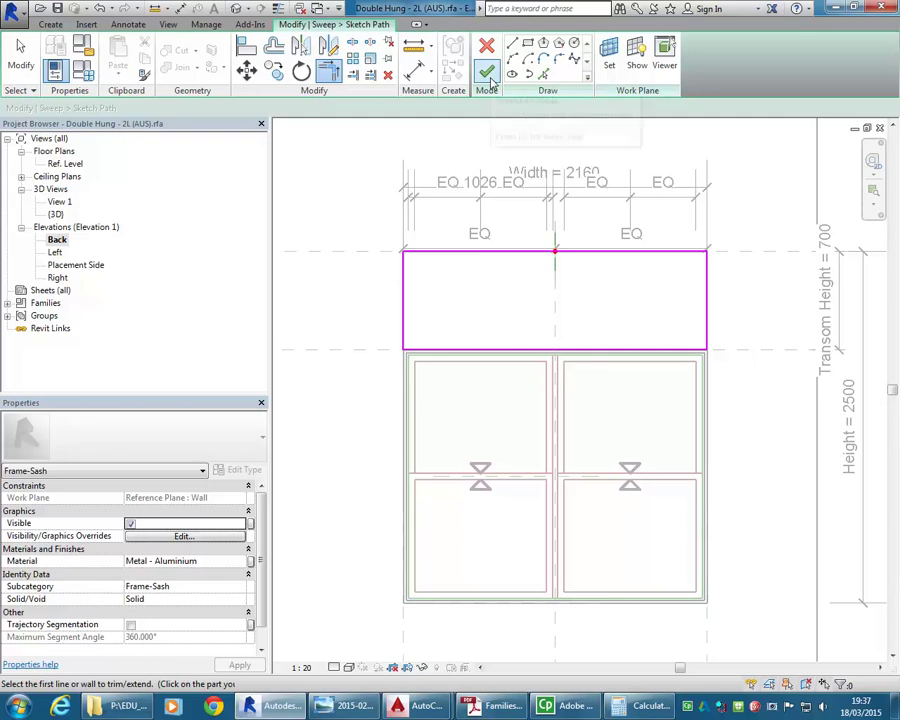
Open the Left elevation to examine the sweep's profile location at the window head.
double_click(55, 253)
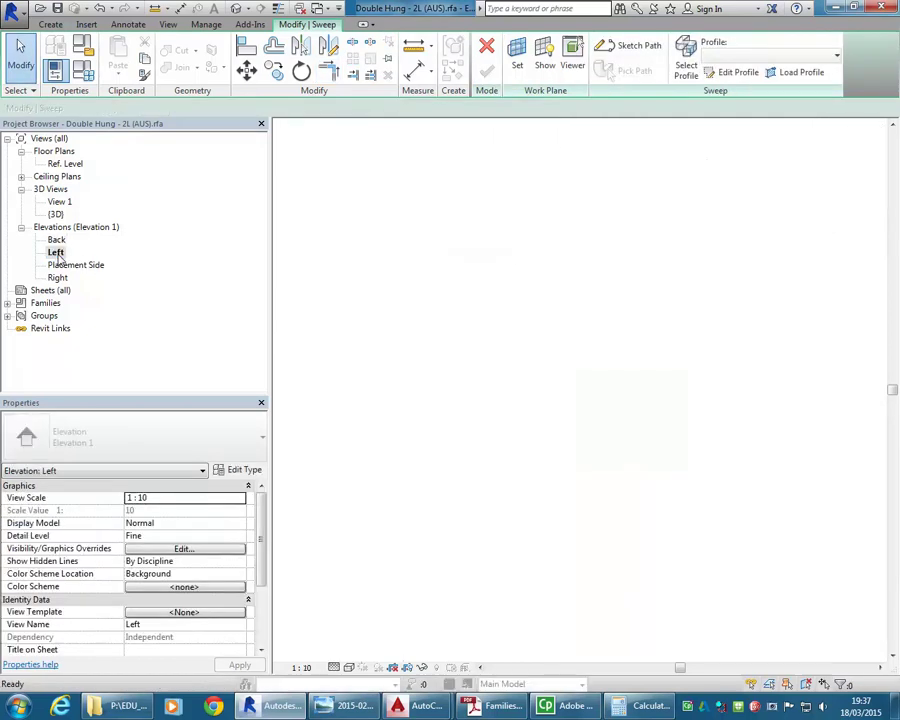
scroll(418, 344, "down", 1)
middle_click_drag(418, 344, 466, 366)
scroll(491, 252, "up", 3)
scroll(491, 252, "up", 2)
scroll(491, 252, "down", 3)
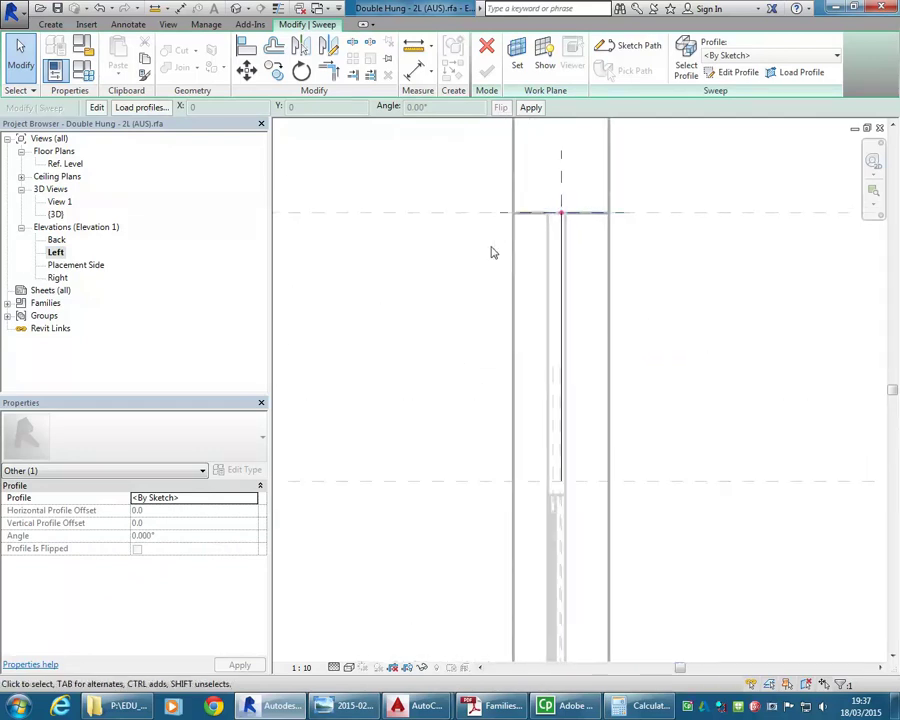
Open the Right elevation and start editing the sweep's profile near the transom reference plane.
double_click(57, 277)
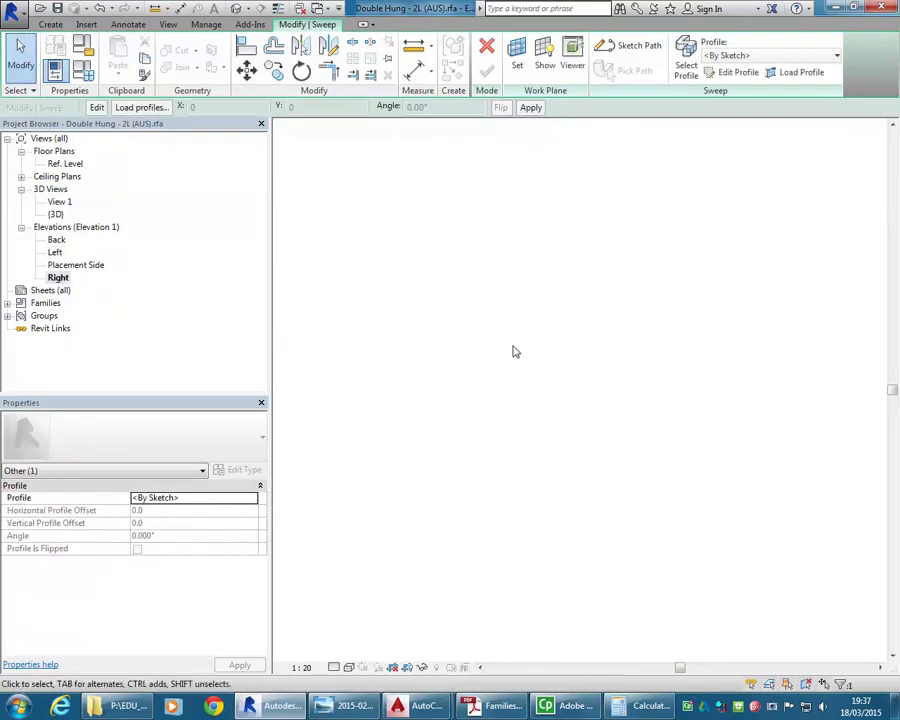
scroll(514, 350, "down", 2)
middle_click_drag(514, 350, 494, 443)
scroll(493, 430, "up", 3)
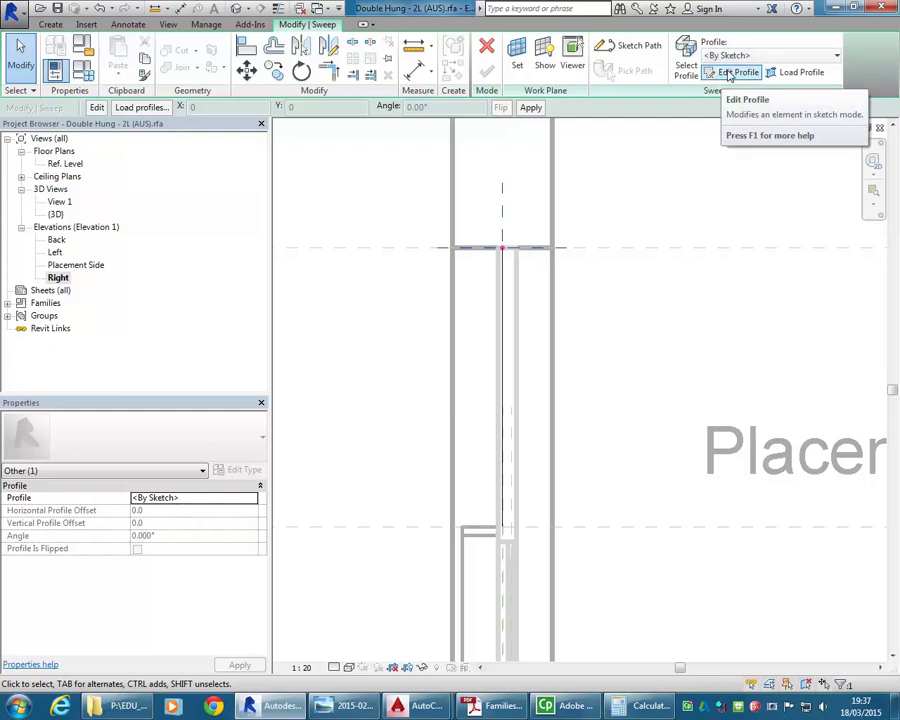
left_click(731, 73)
scroll(444, 496, "up", 2)
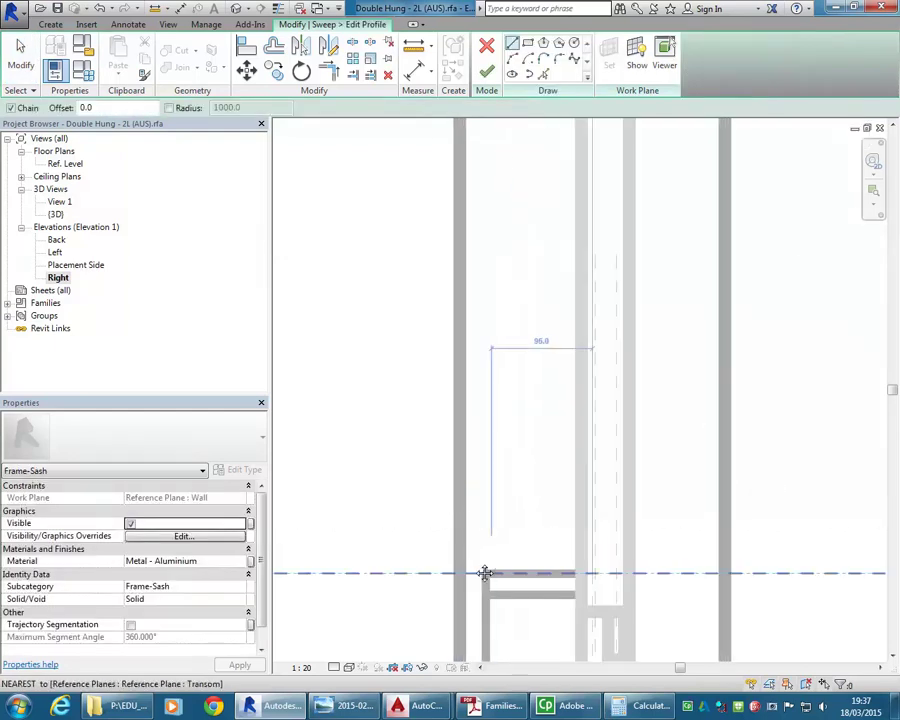
scroll(470, 560, "up", 2)
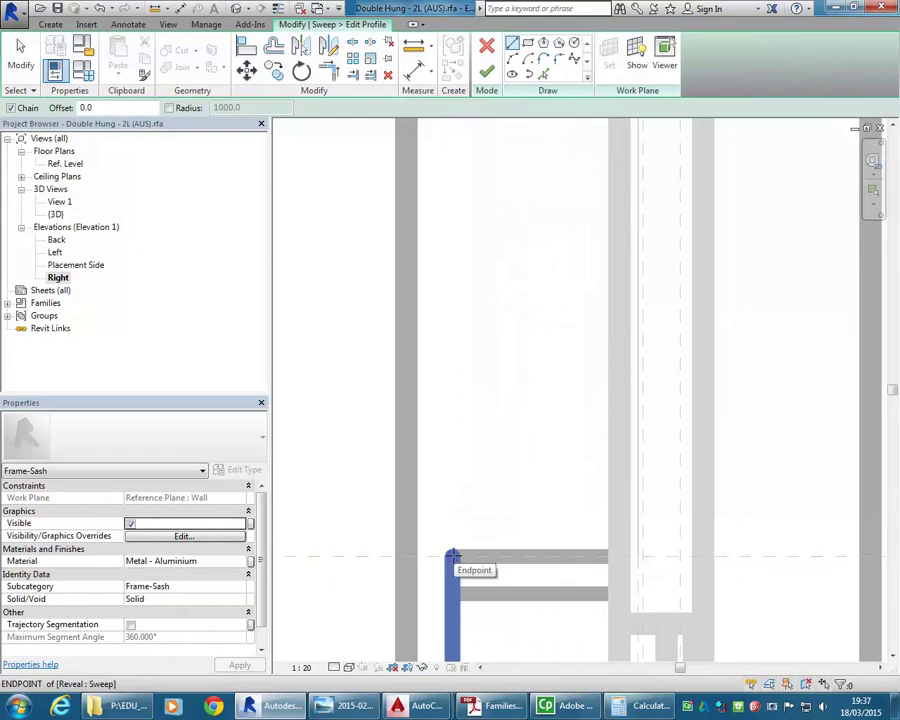
left_click(620, 557)
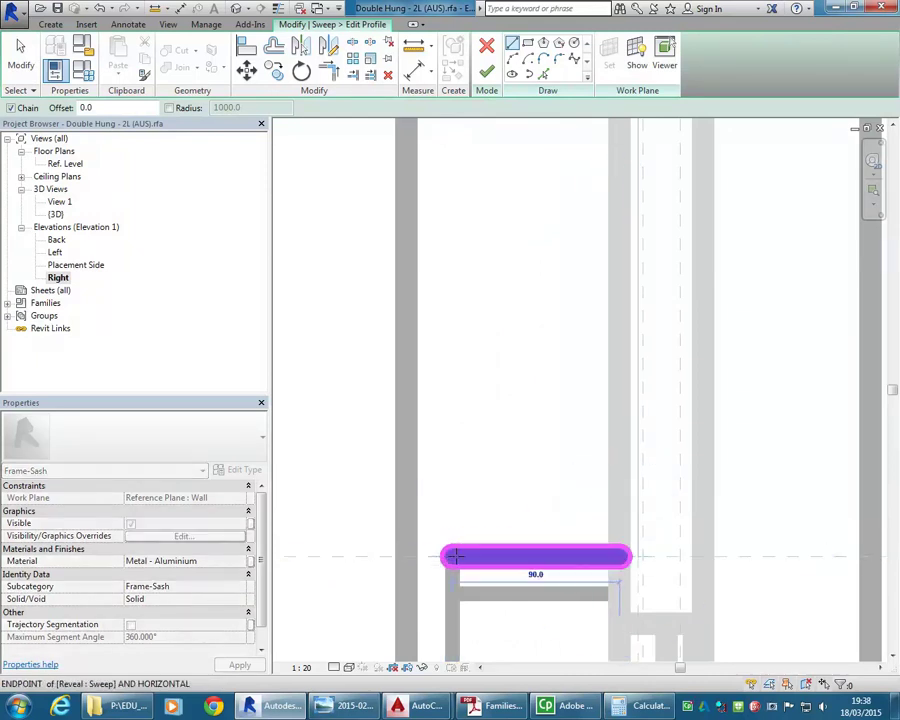
right_click(467, 397)
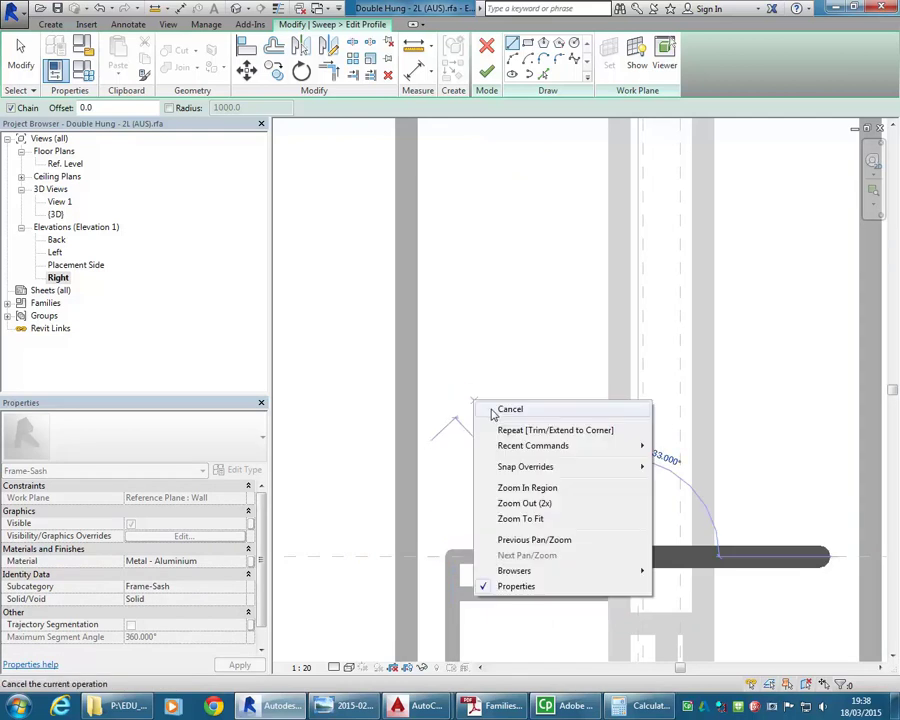
left_click(490, 408)
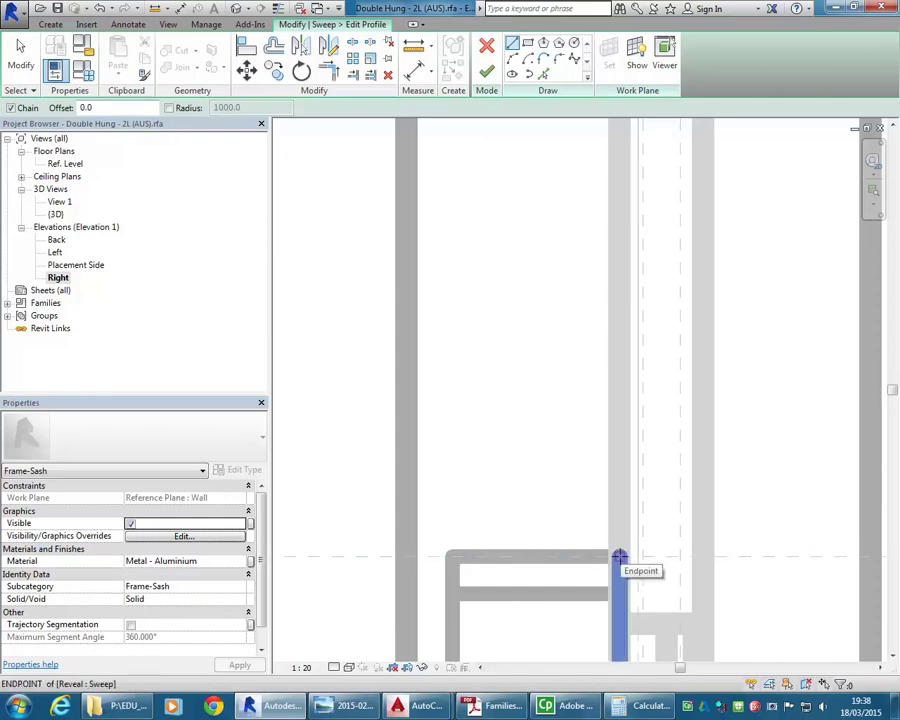
Sketch a closed rectangular profile 90 mm wide and 20 mm high on the transom plane, from the frame to the reveal's outer edge.
left_click(620, 556)
left_click(452, 556)
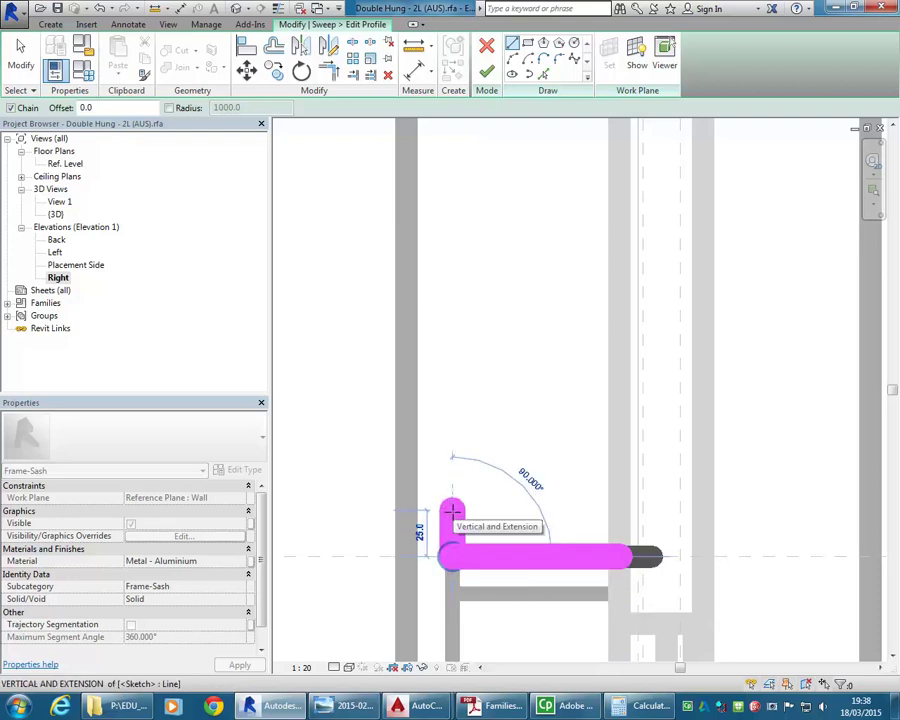
type("20")
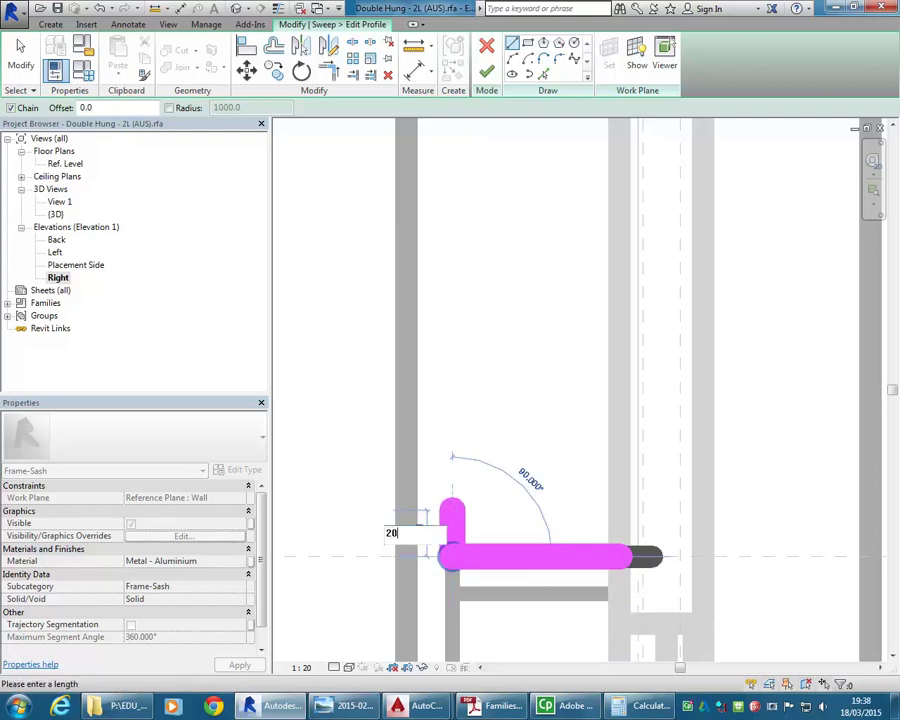
key("Return")
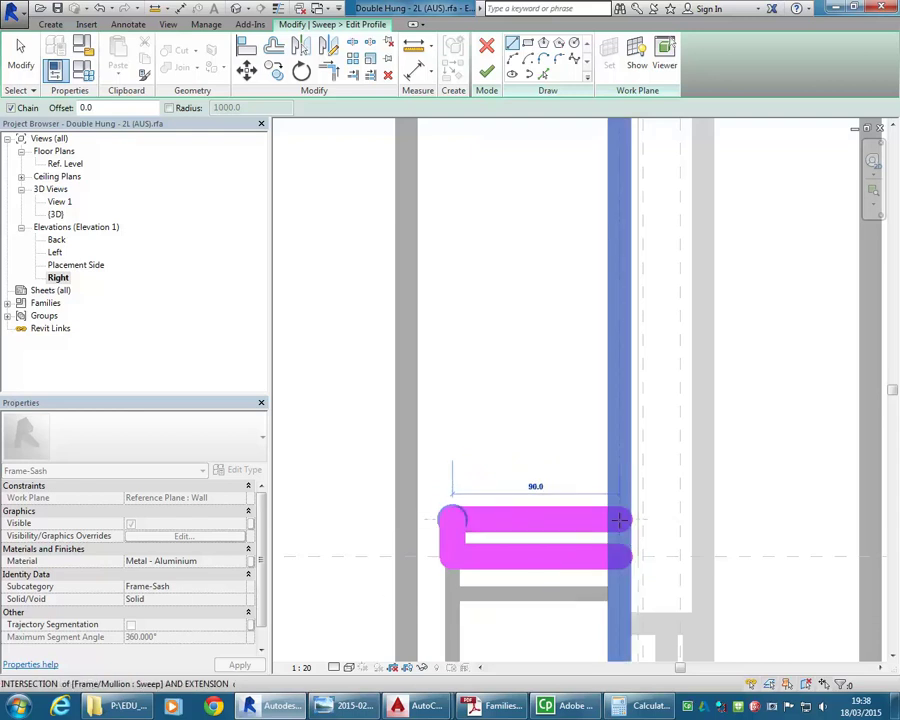
left_click(620, 519)
left_click(620, 557)
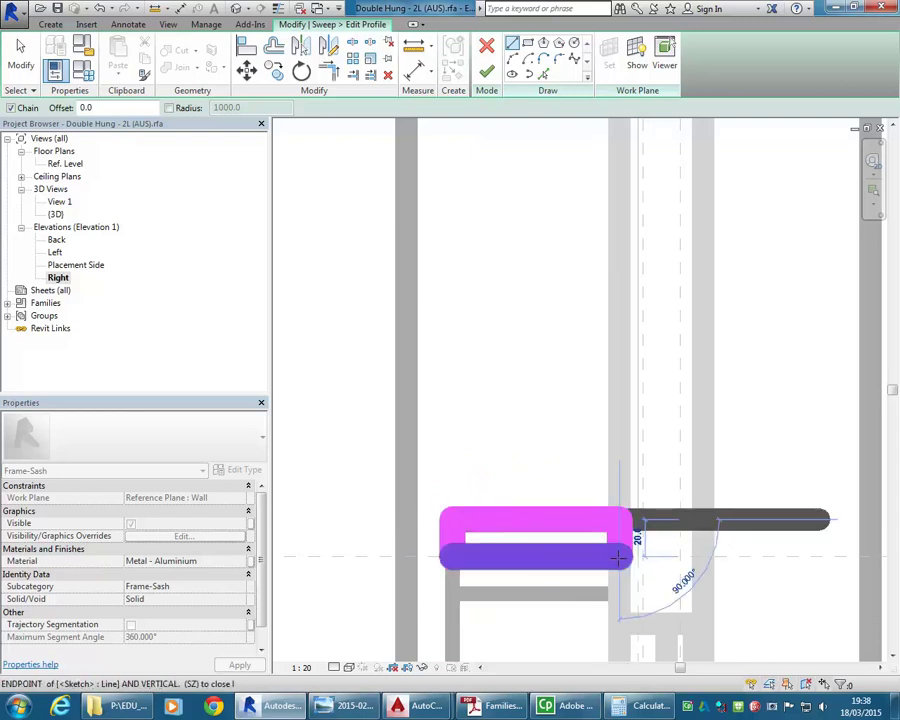
right_click(530, 444)
left_click(550, 456)
Place an aligned dimension, with Wall faces as the preferred reference, between the wall face and the profile's nearest short edge.
scroll(550, 456, "down", 2)
middle_click_drag(550, 456, 547, 390)
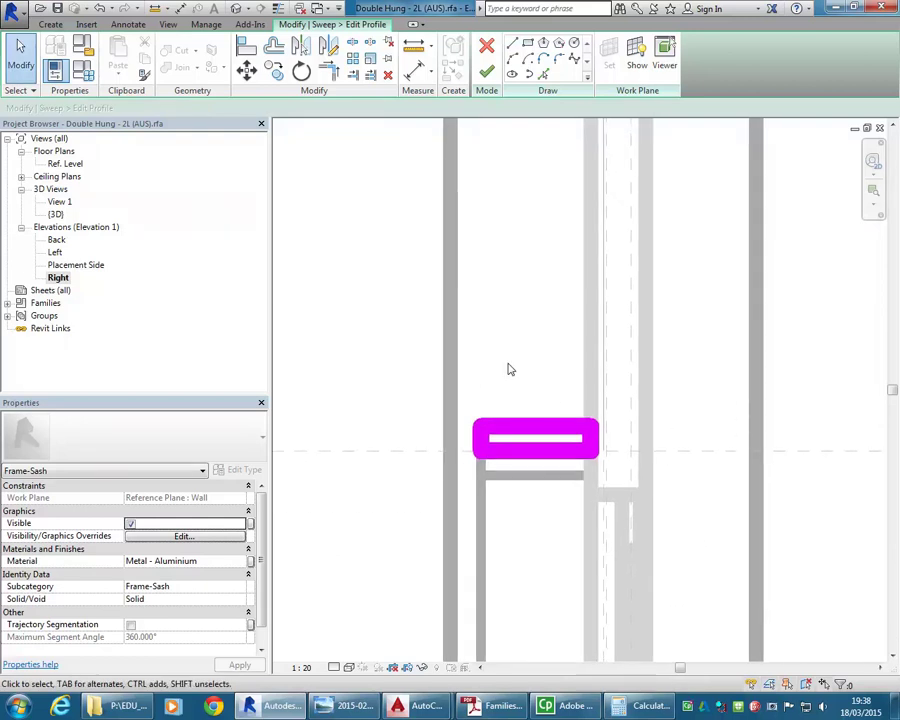
middle_click_drag(508, 370, 515, 315)
scroll(513, 315, "up", 1)
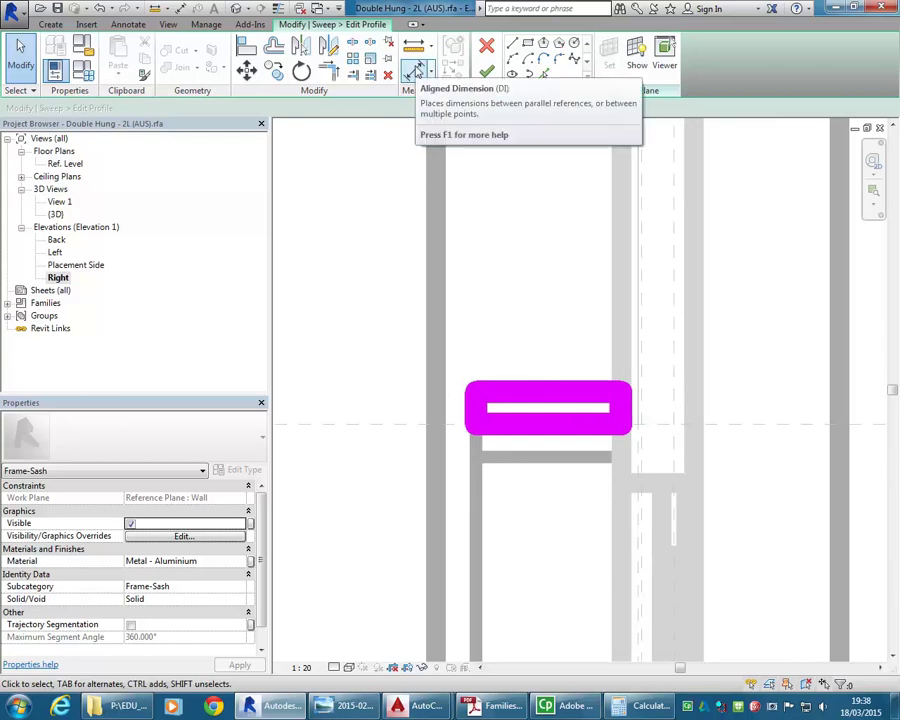
left_click(413, 70)
scroll(470, 326, "down", 2)
scroll(450, 335, "up", 1)
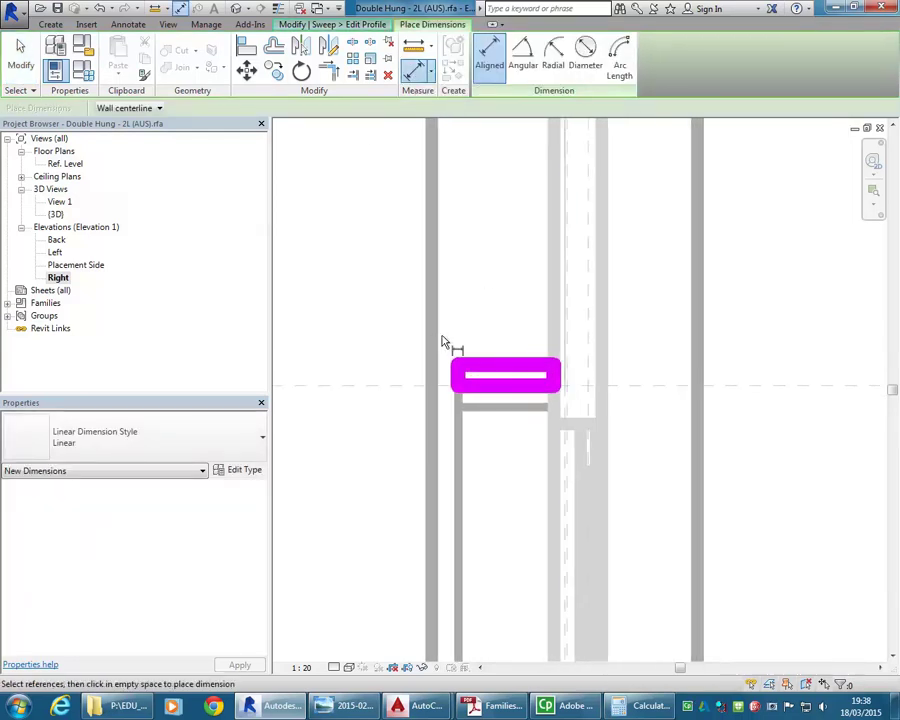
left_click(125, 108)
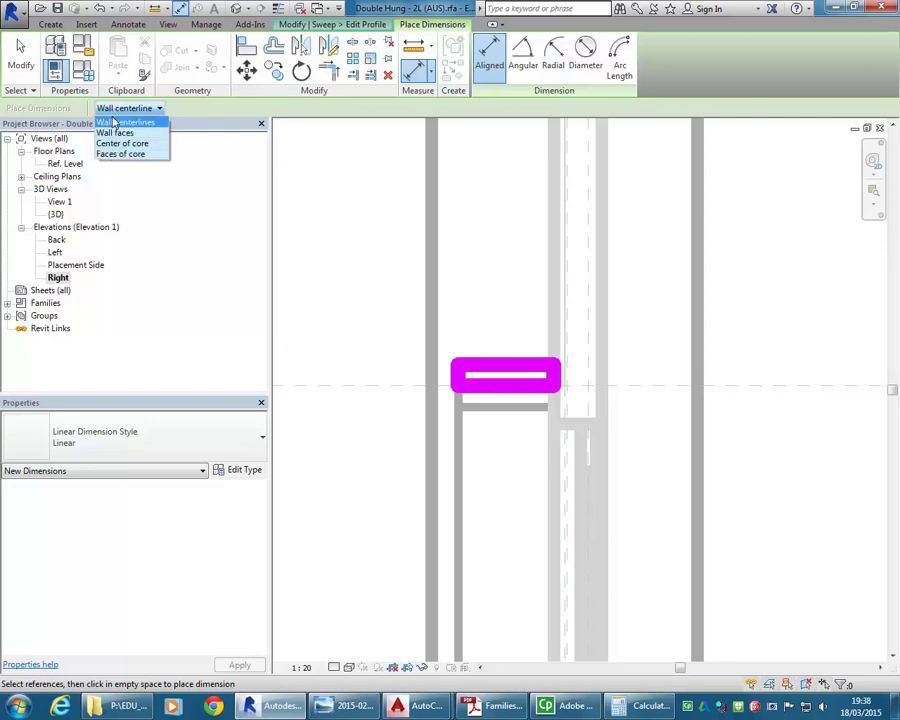
left_click(113, 133)
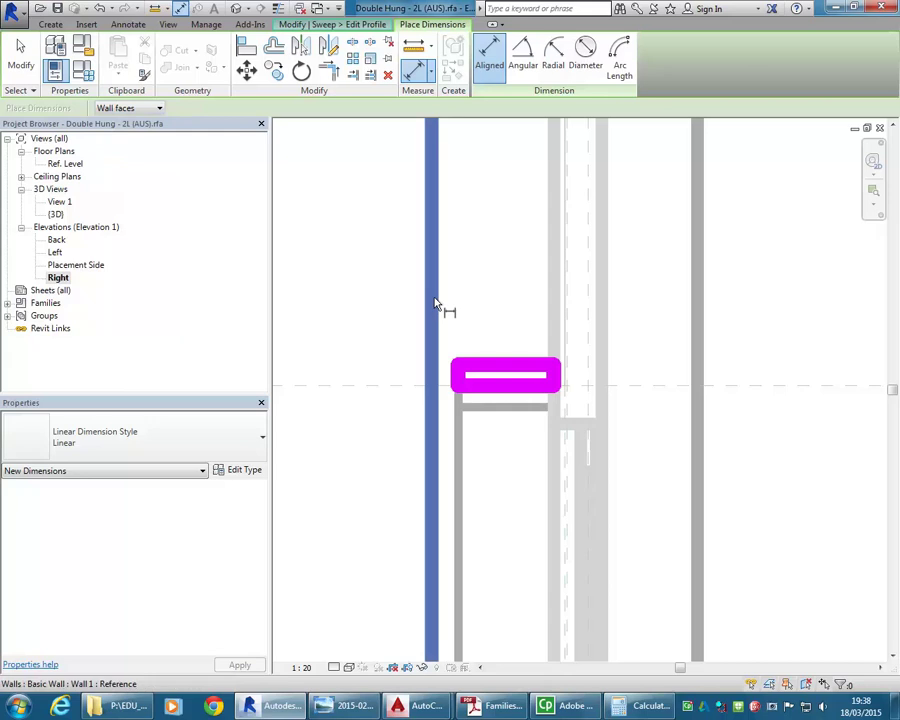
left_click(436, 305)
scroll(452, 418, "up", 4)
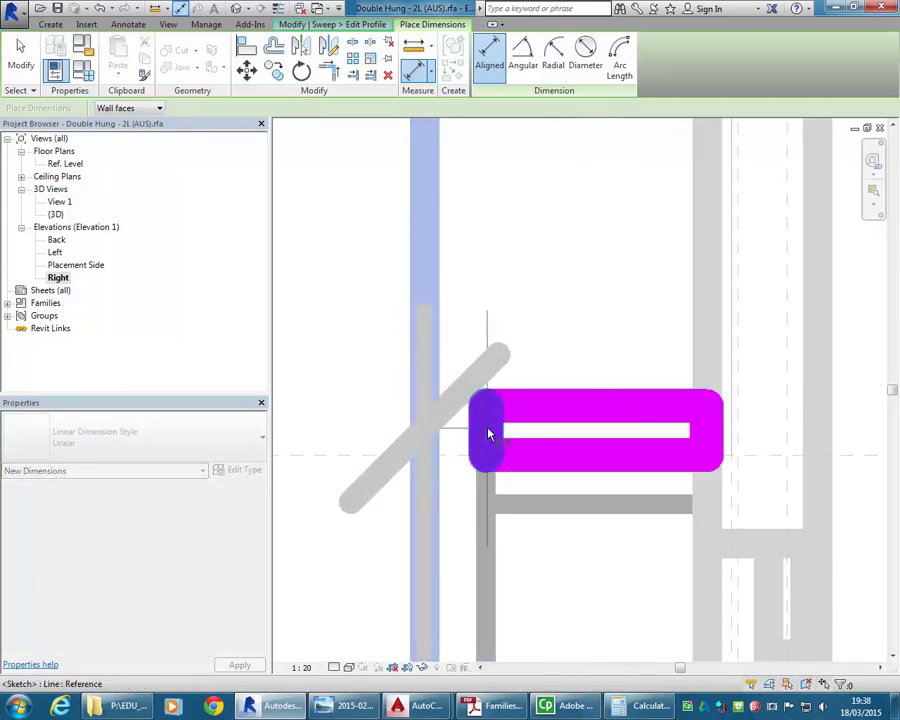
left_click(489, 433)
scroll(512, 272, "down", 2)
middle_click_drag(512, 272, 566, 304)
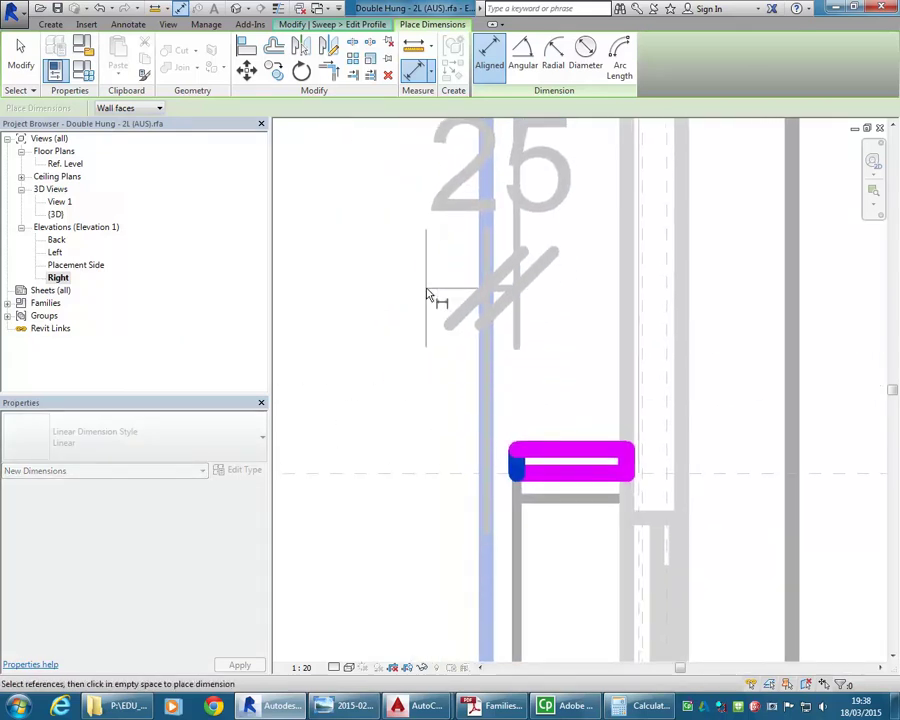
left_click(398, 272)
Lock the dimension between the wall face and the sweep profile.
scroll(394, 285, "down", 5)
scroll(410, 390, "up", 2)
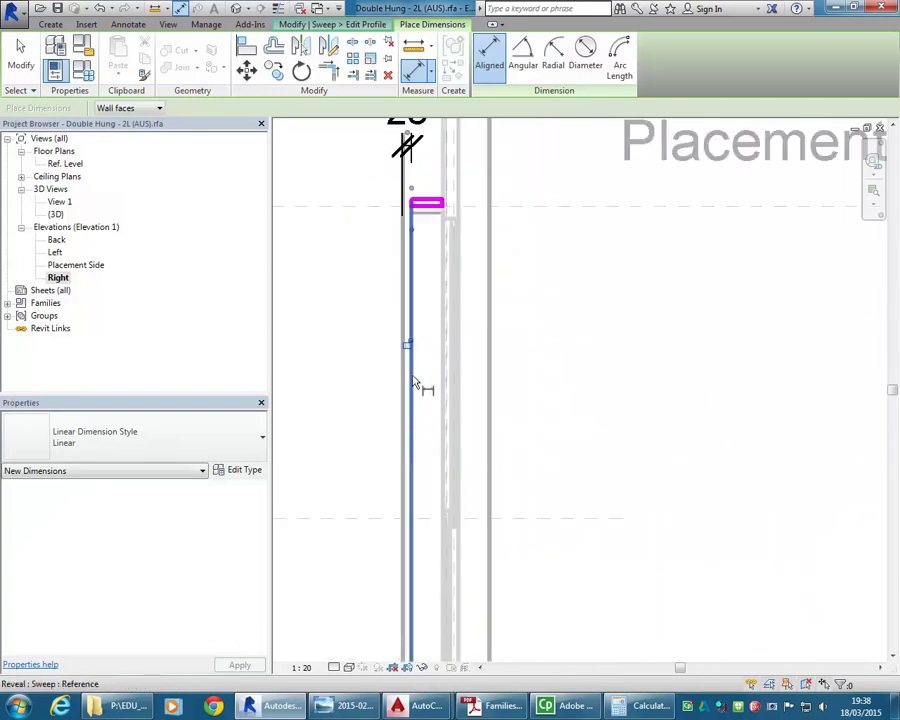
left_click(407, 344)
scroll(366, 383, "up", 1)
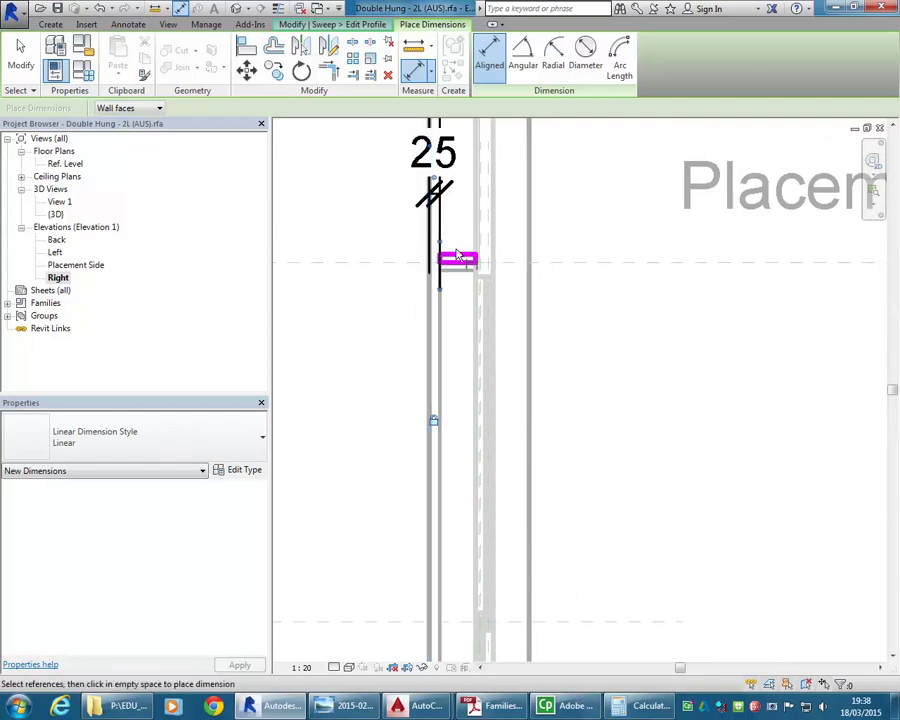
scroll(470, 270, "up", 2)
scroll(532, 426, "up", 2)
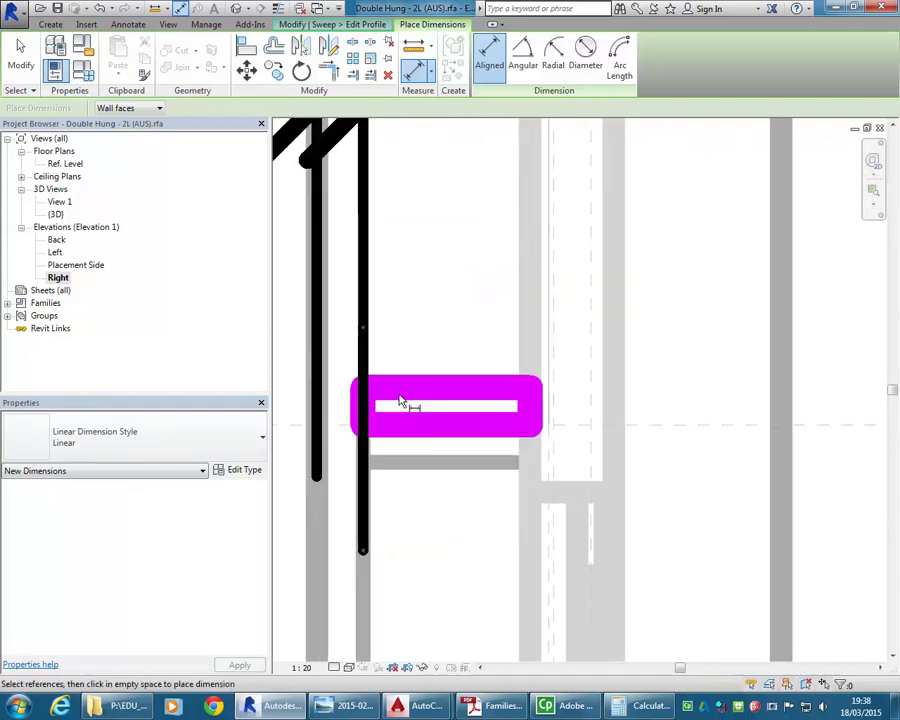
scroll(376, 345, "down", 2)
scroll(366, 385, "up", 2)
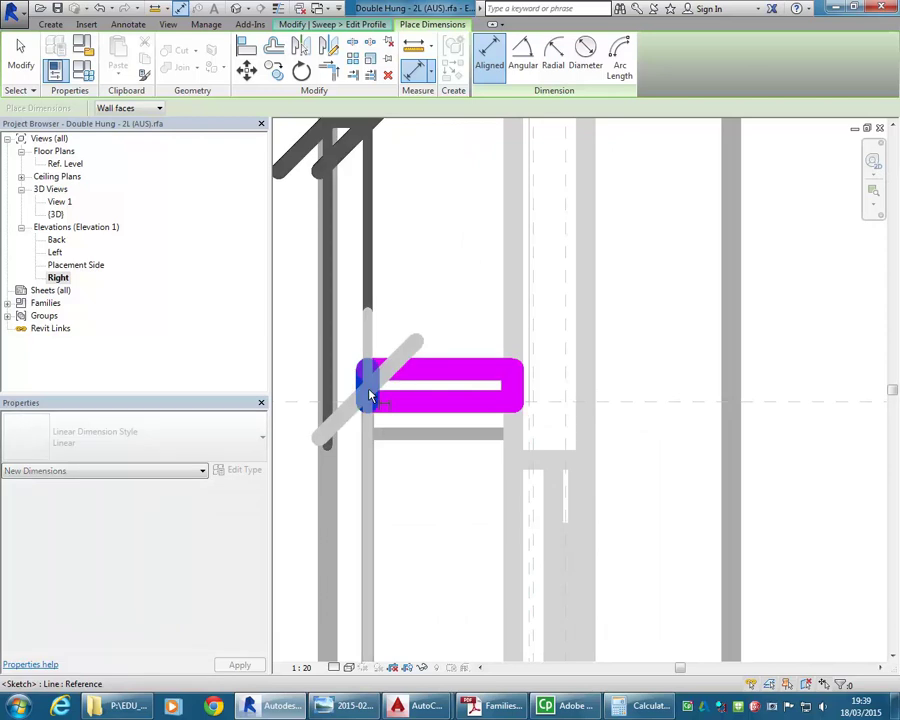
left_click(369, 395)
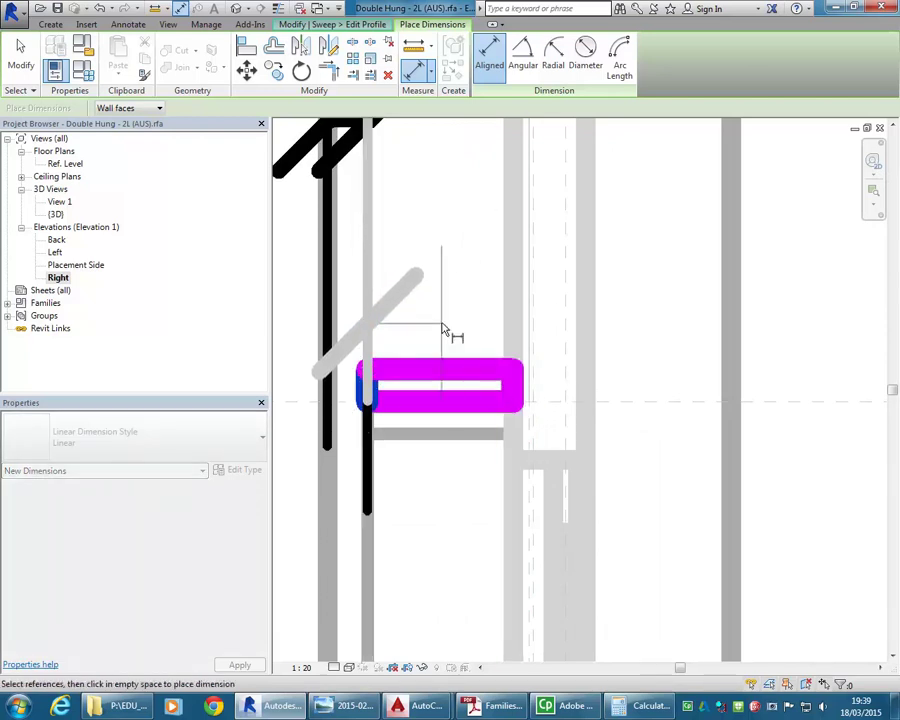
key("Escape")
key("Escape")
Place an aligned dimension across the sweep profile's width, between its two short edges.
scroll(386, 398, "up", 1)
key("d")
key("i")
scroll(362, 384, "up", 1)
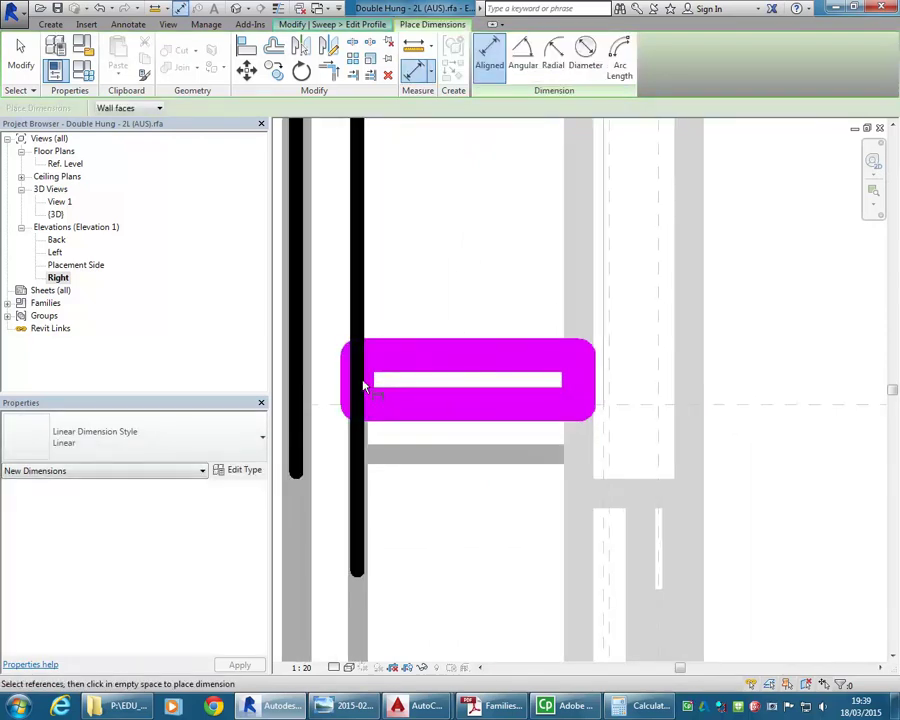
left_click(360, 382)
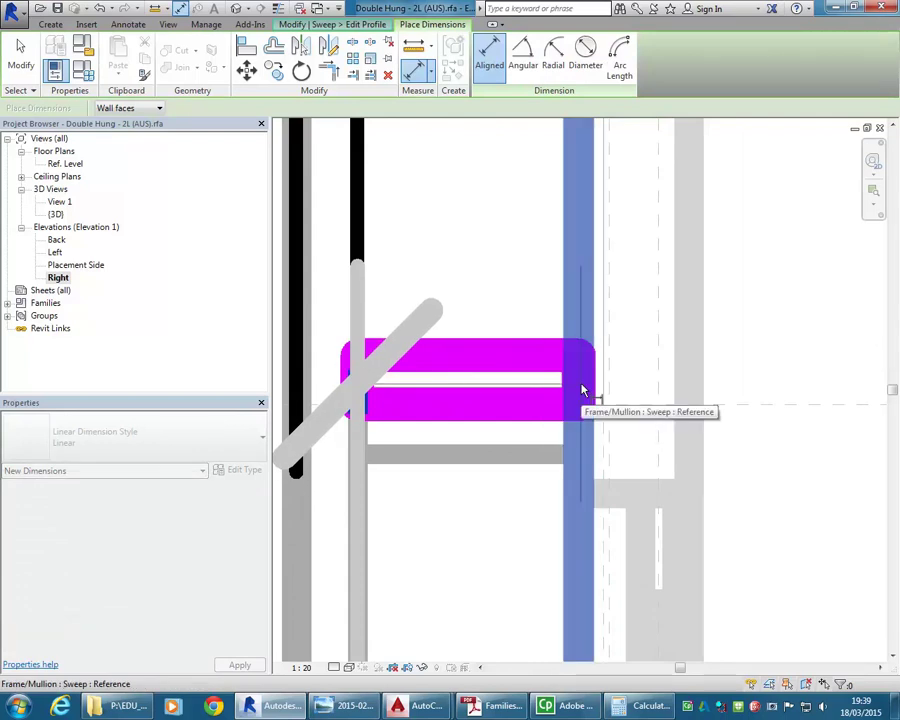
key("Tab")
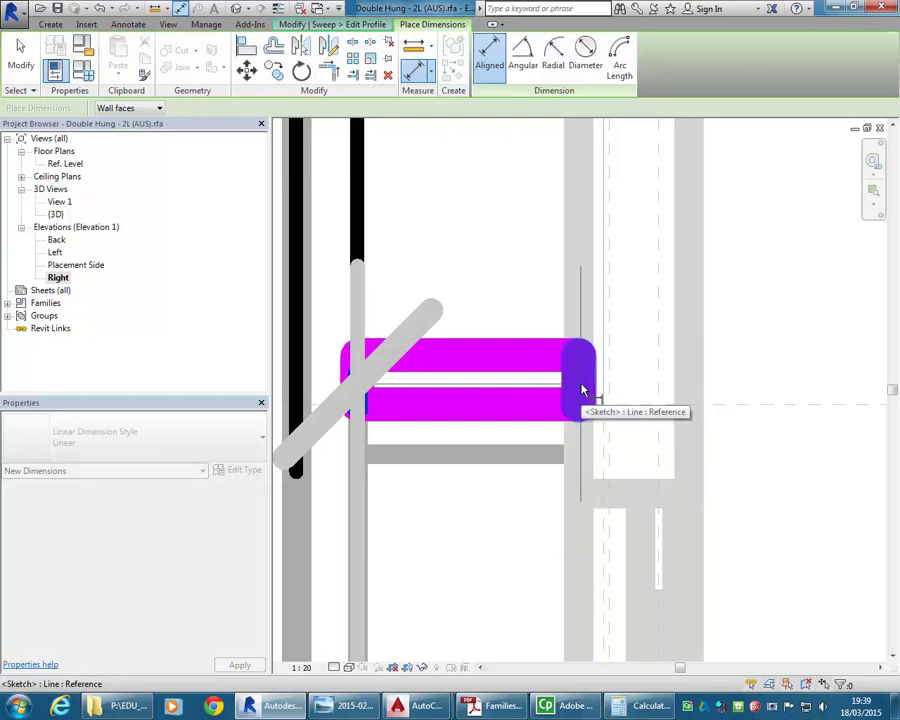
left_click(583, 390)
scroll(502, 239, "down", 2)
middle_click_drag(502, 239, 474, 297)
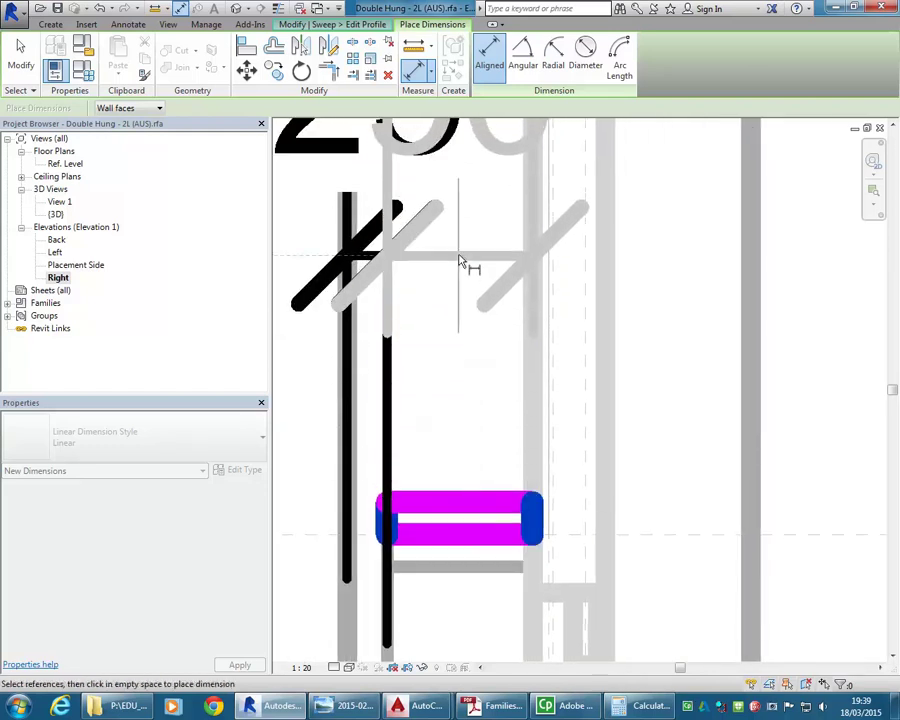
left_click(460, 262)
scroll(462, 262, "down", 3)
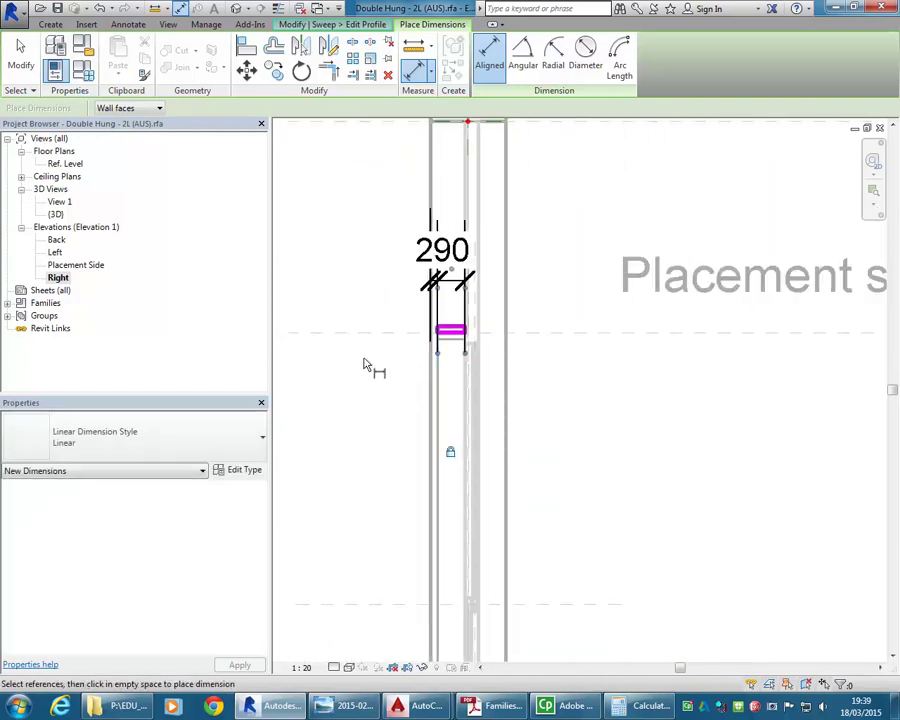
right_click(384, 190)
right_click(354, 201)
left_click(386, 208)
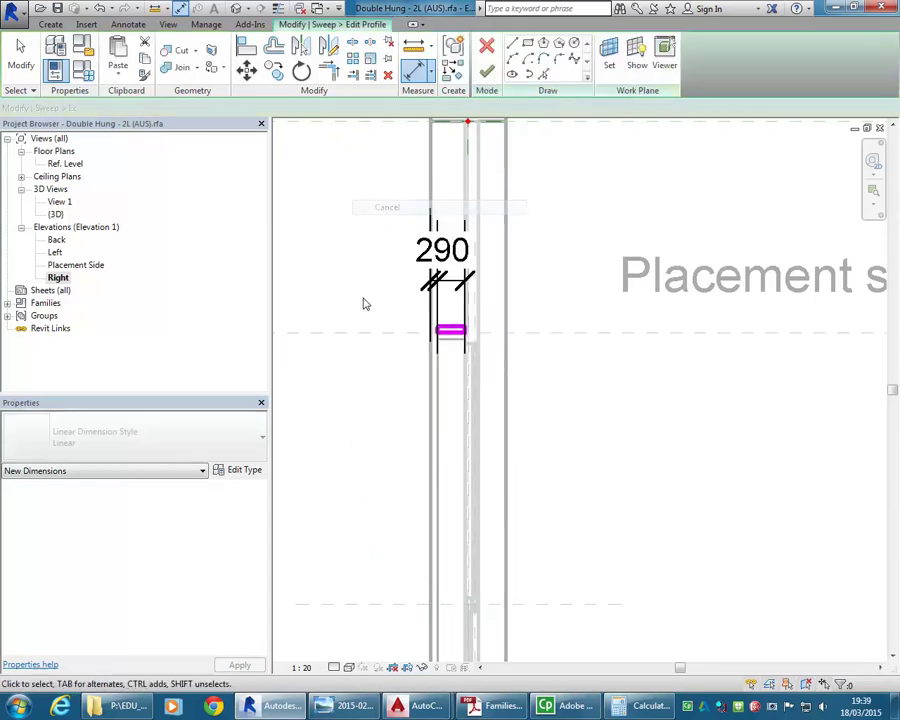
Try to finish the profile sketch and the sweep with both dimensions in place.
left_click(486, 71)
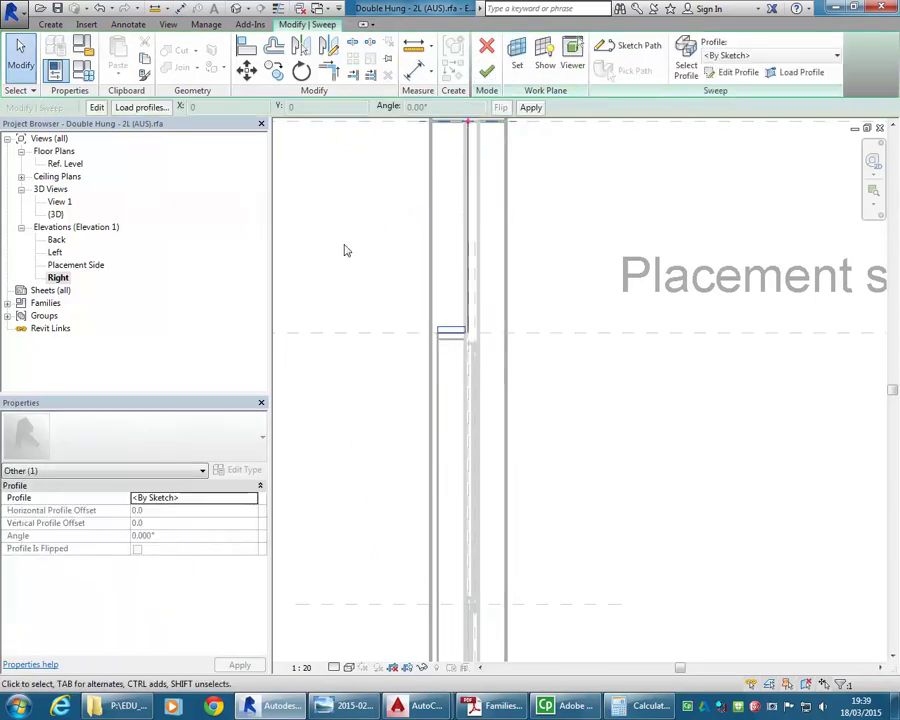
left_click(487, 72)
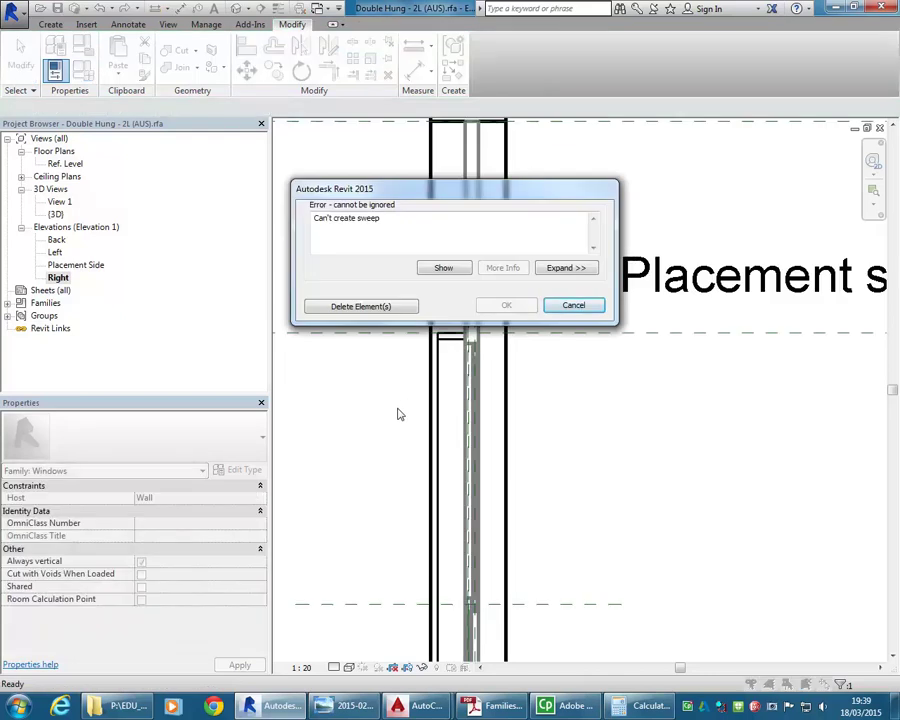
left_click(573, 307)
scroll(426, 308, "up", 5)
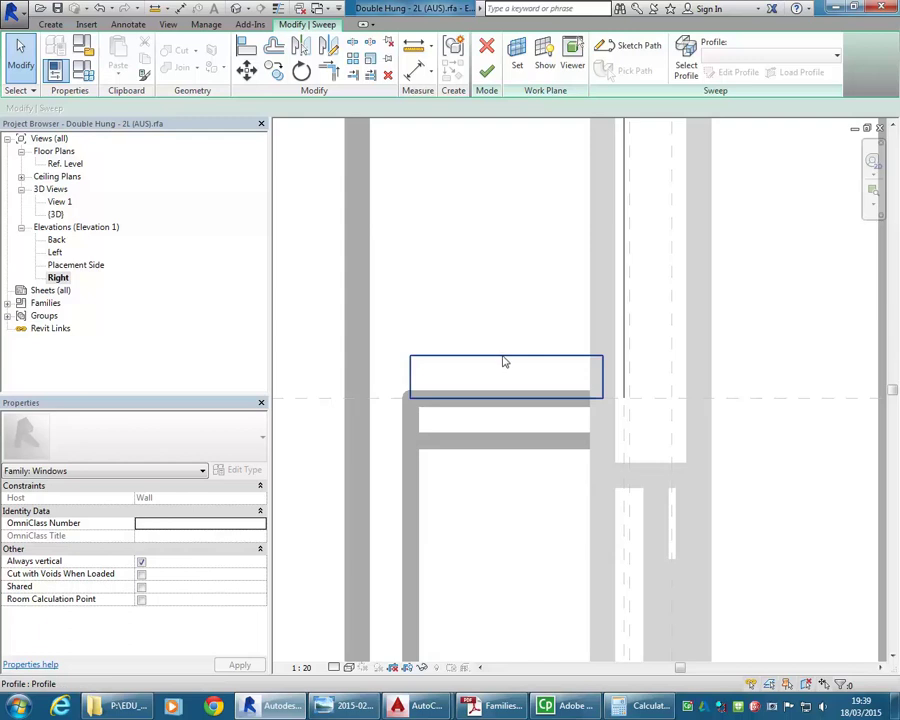
Delete the width dimension from the profile sketch and finish the profile edit.
left_click(501, 360)
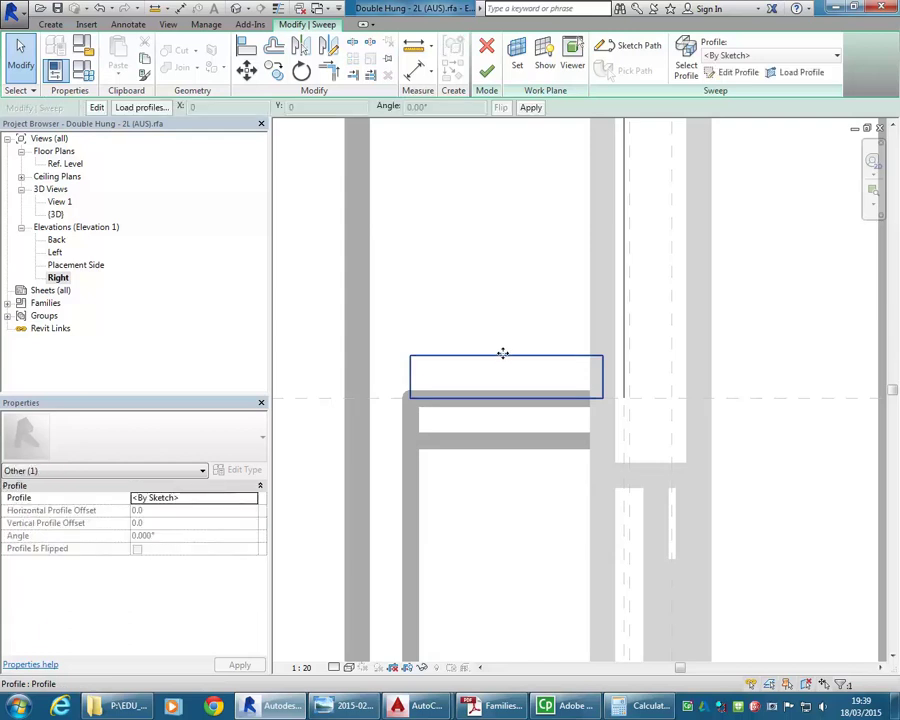
left_click(717, 76)
left_click(470, 278)
key("Delete")
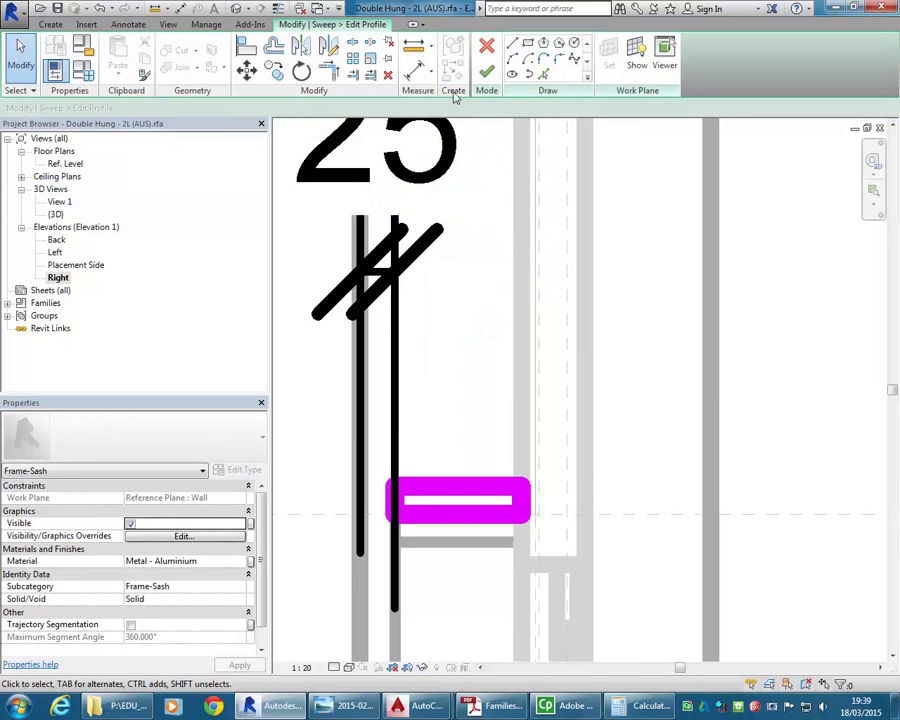
left_click(487, 73)
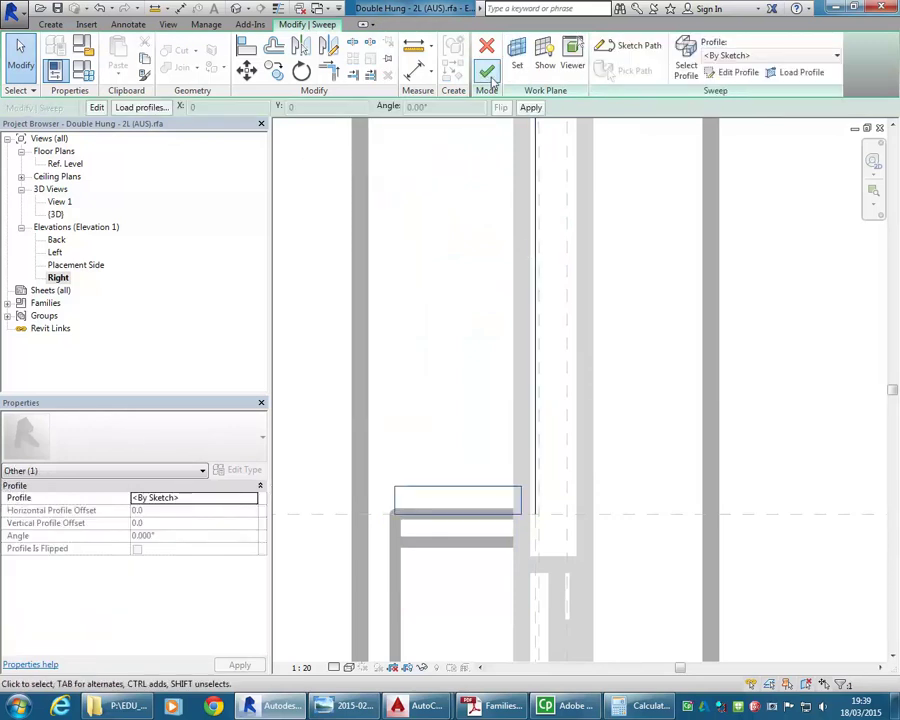
scroll(484, 426, "down", 5)
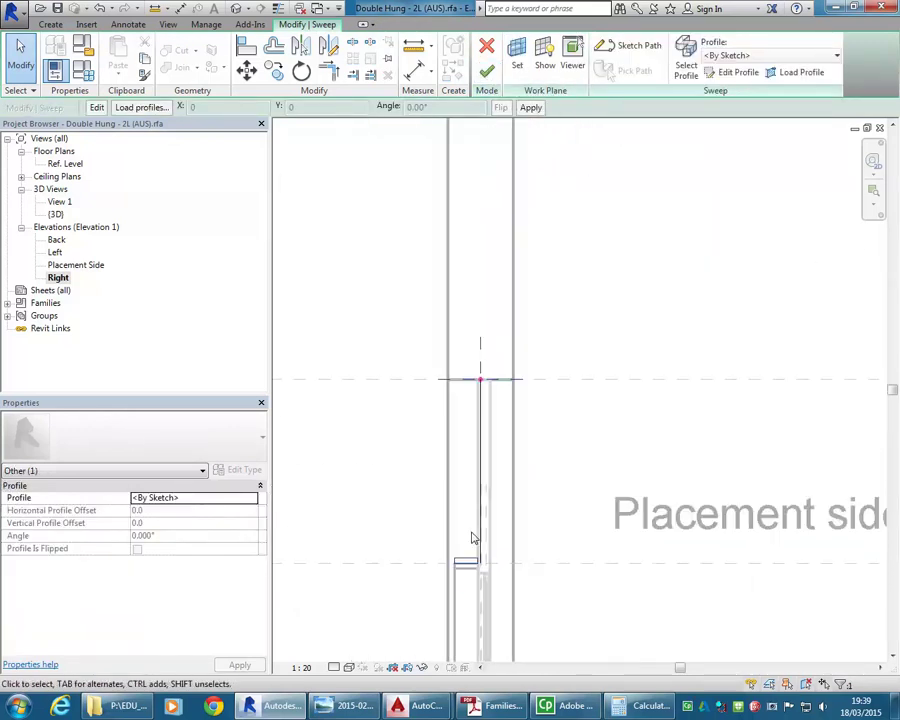
scroll(455, 594, "up", 3)
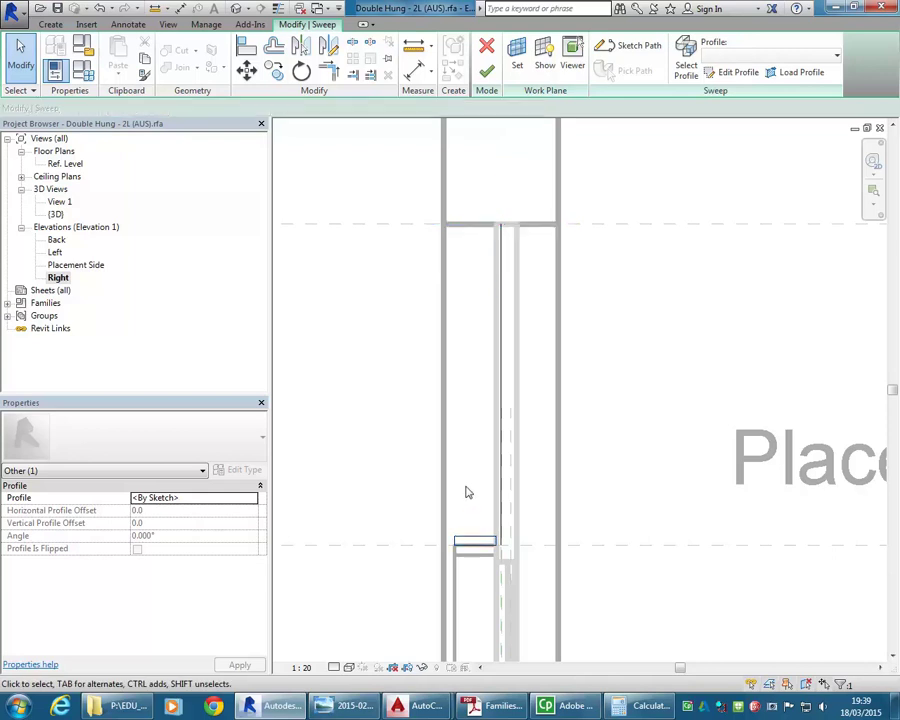
Reopen the sweep's profile for editing and delete the rectangle's four lines at the transom plane.
key("Escape")
scroll(470, 543, "up", 1)
scroll(470, 543, "up", 2)
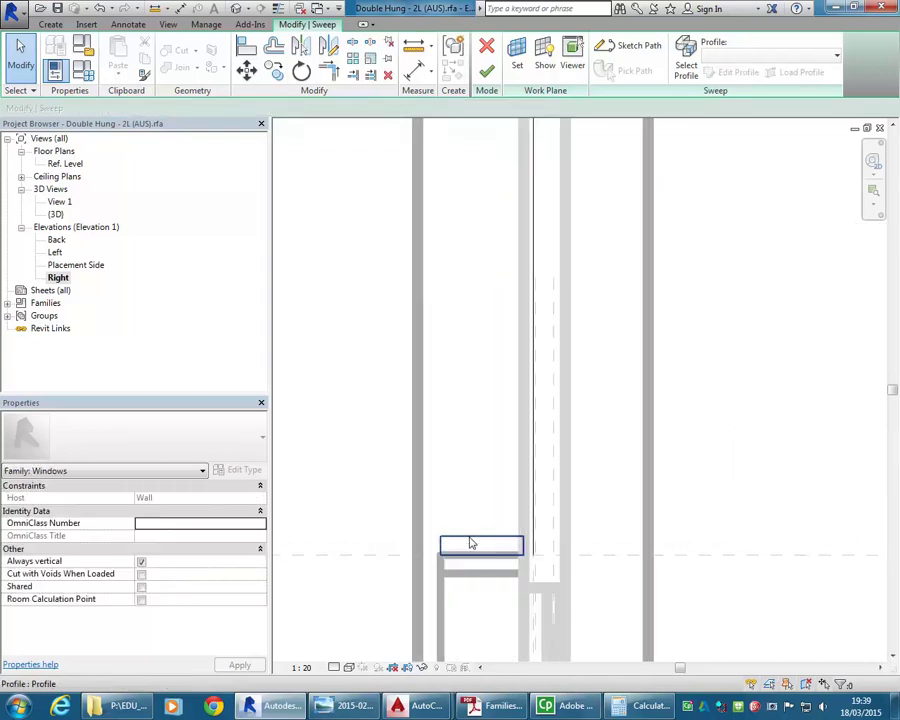
left_click(686, 68)
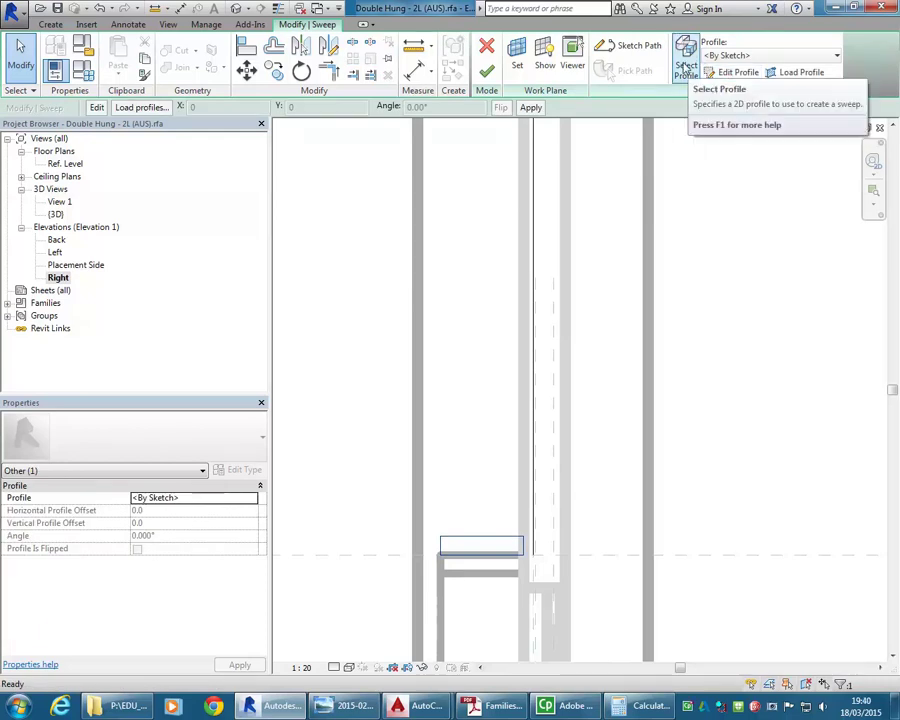
left_click(733, 72)
scroll(459, 507, "up", 3)
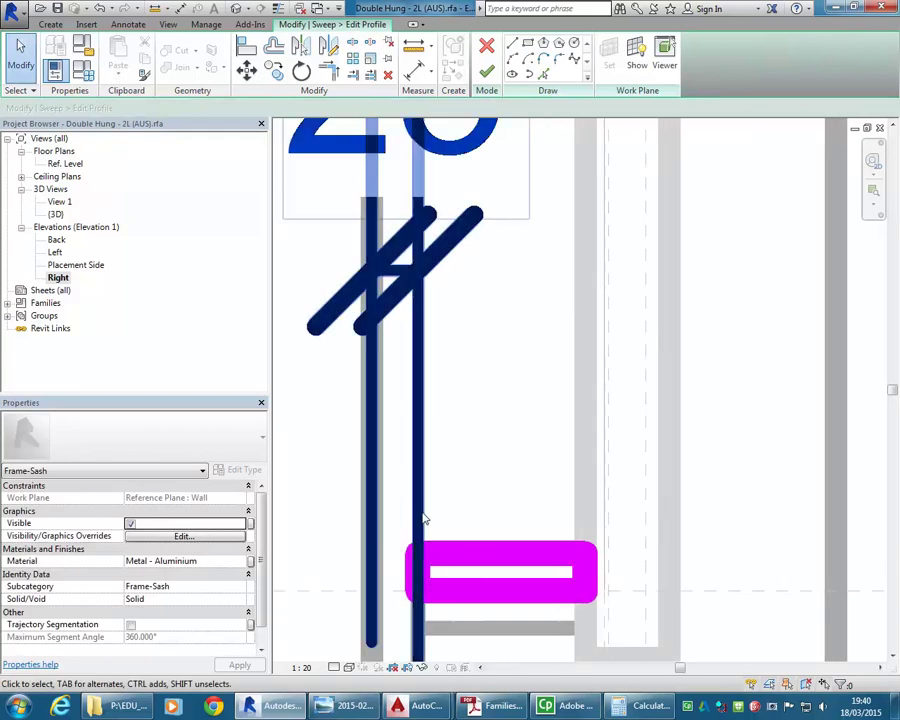
scroll(430, 486, "down", 2)
left_click_drag(352, 466, 623, 595)
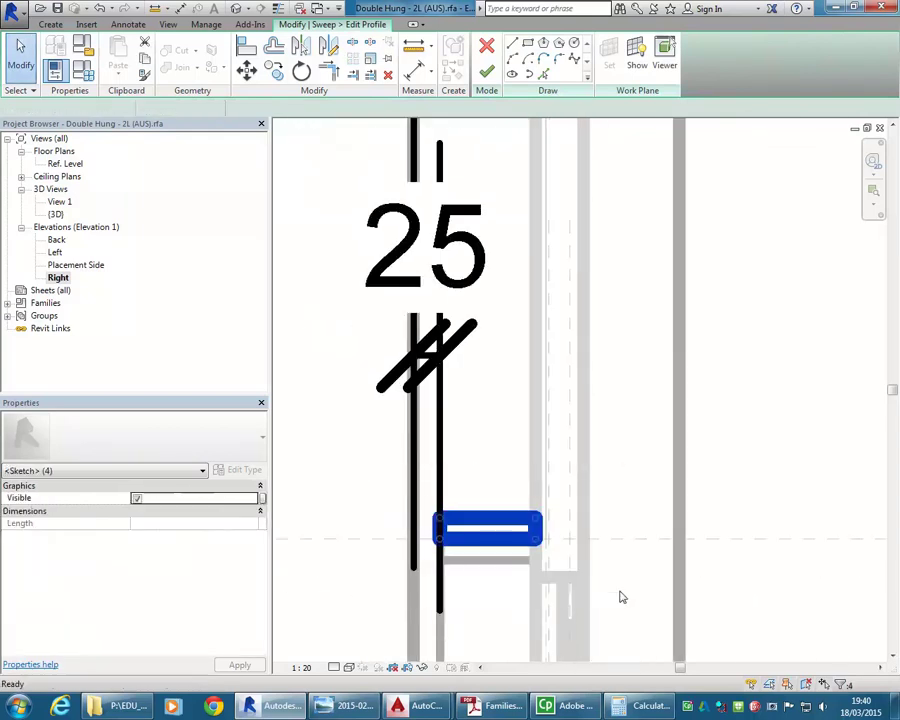
key("Delete")
Create a horizontal profile line by picking the reference plane at the window head.
scroll(427, 556, "down", 2)
scroll(434, 217, "up", 3)
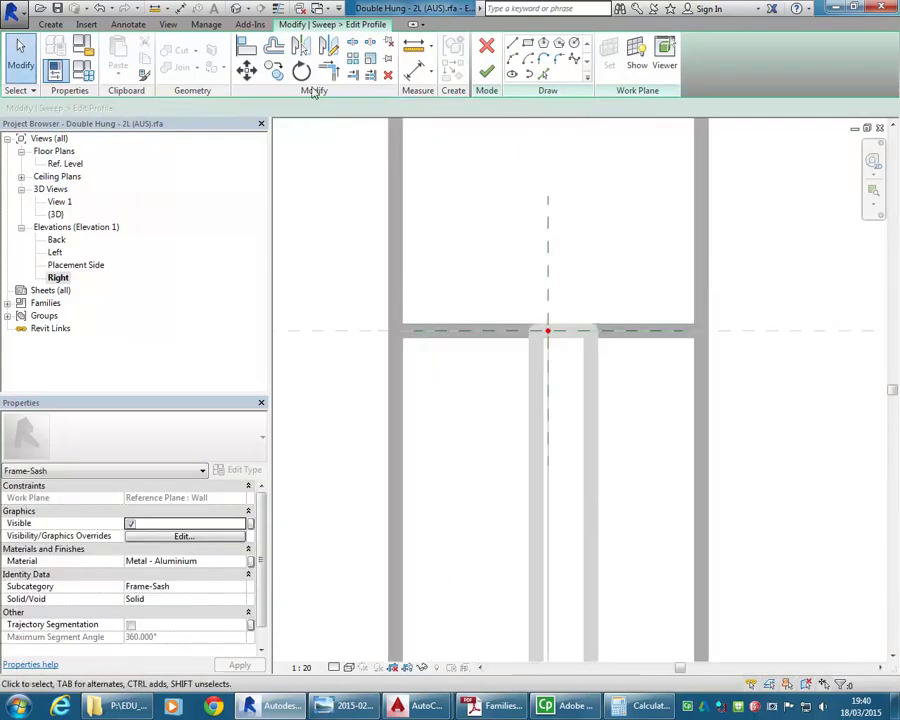
left_click(543, 76)
scroll(444, 346, "up", 2)
scroll(483, 362, "down", 3)
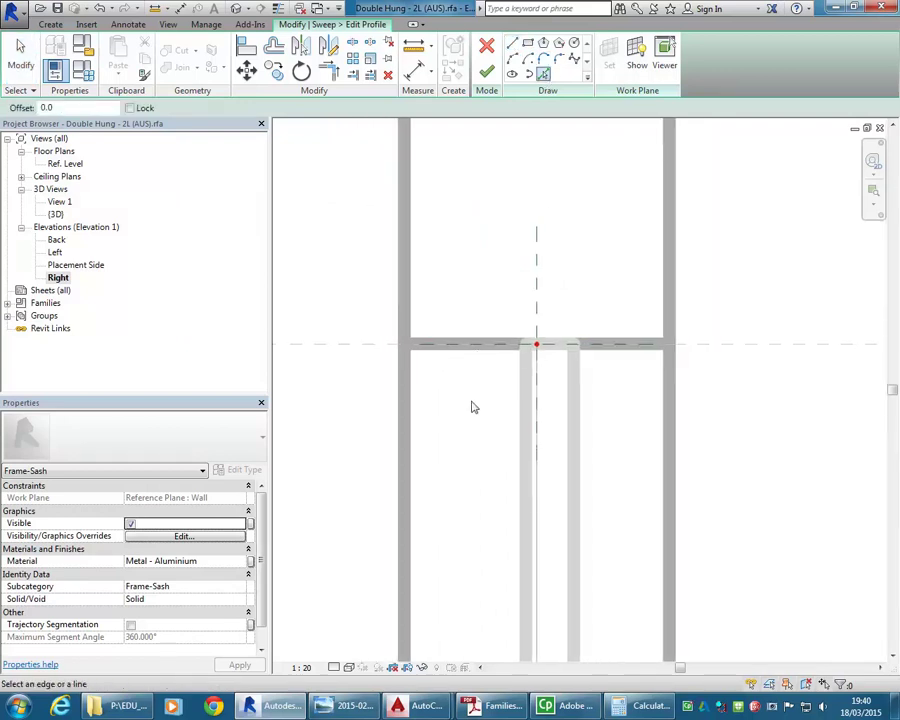
scroll(474, 407, "down", 2)
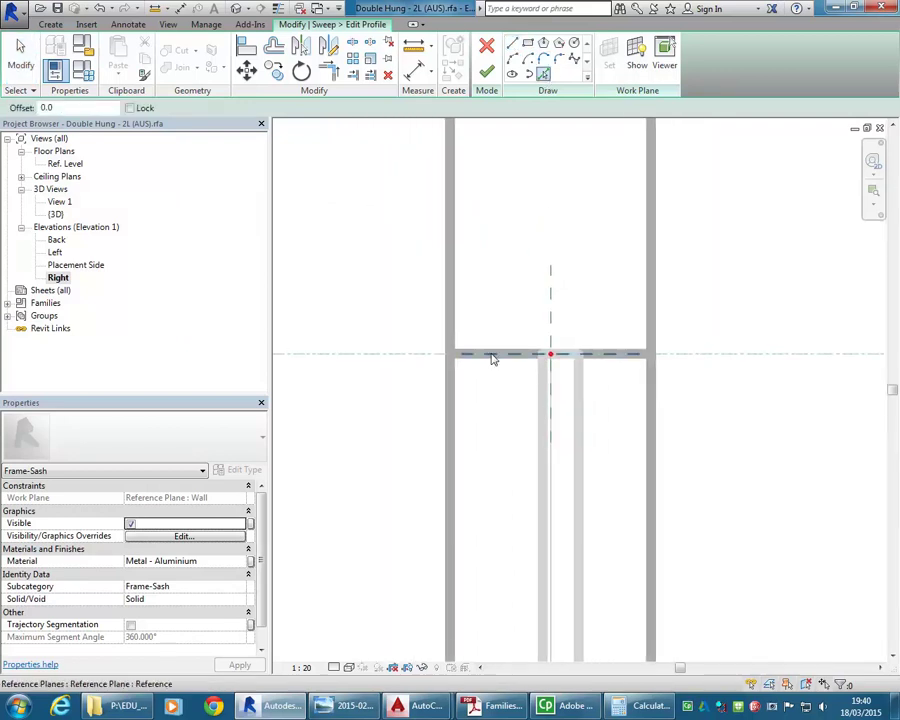
left_click(391, 356)
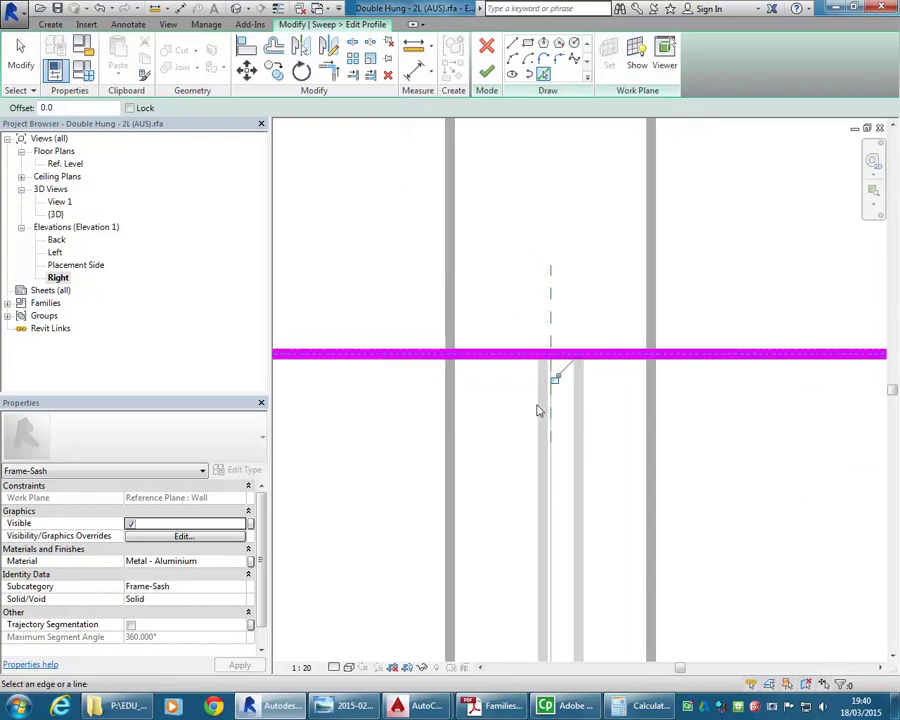
Pick the lower reveal's outer edge and the frame's near face as the two vertical profile lines.
scroll(539, 406, "up", 5)
scroll(484, 446, "up", 5)
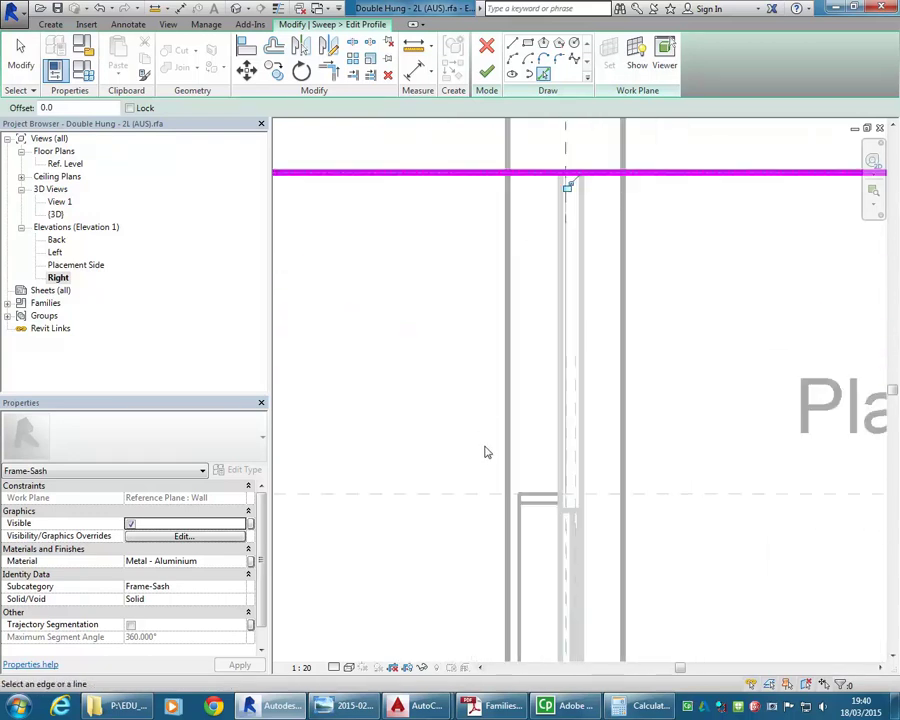
left_click(518, 487)
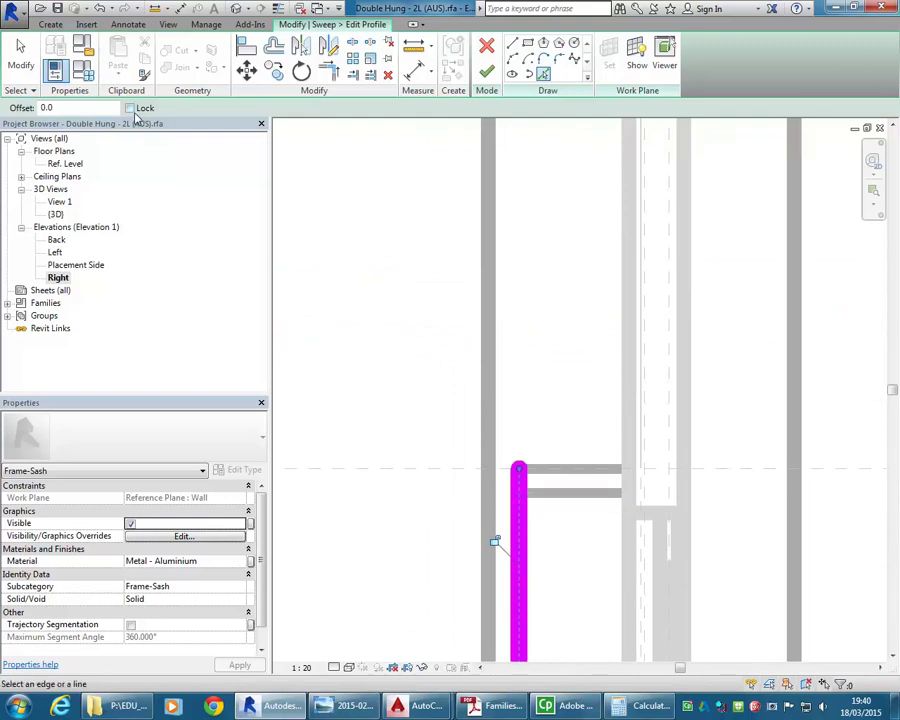
scroll(398, 480, "down", 3)
scroll(496, 412, "up", 2, "ctrl")
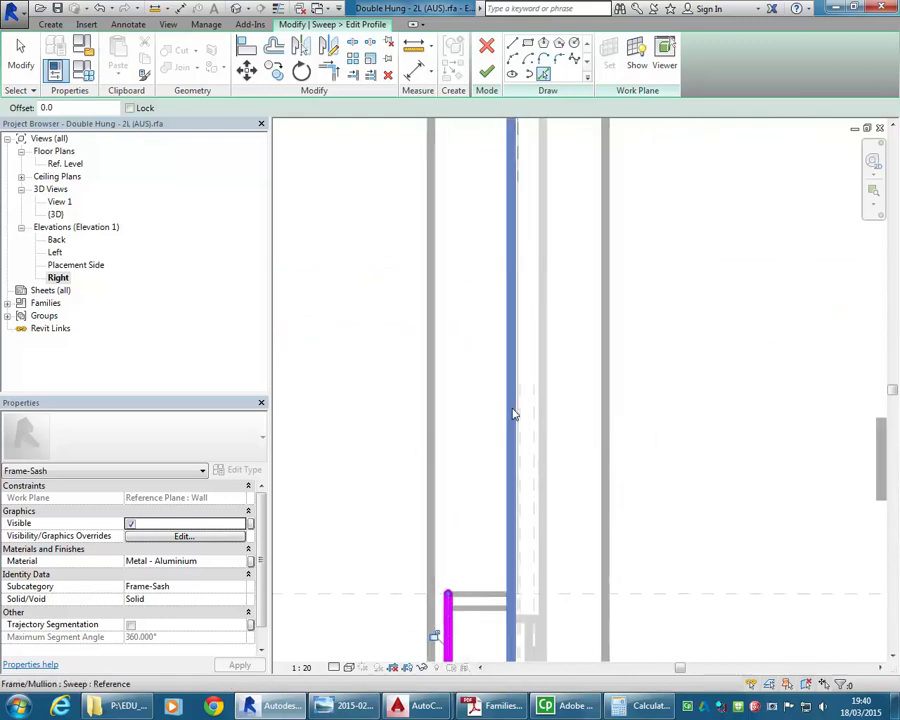
left_click(510, 412)
scroll(420, 320, "down", 2)
middle_click_drag(419, 320, 456, 316)
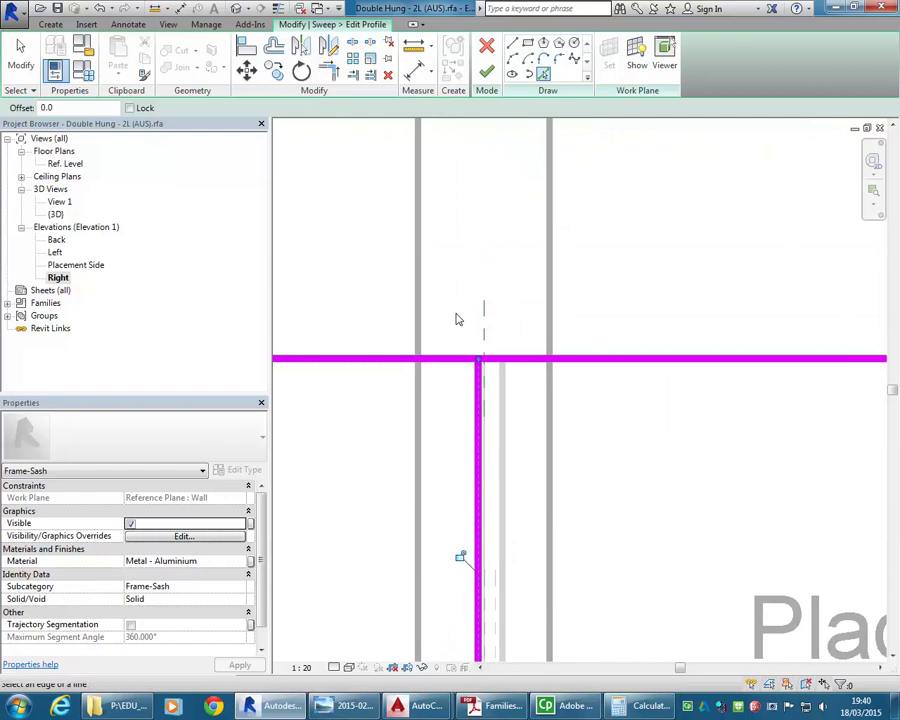
Draw a horizontal line about 250 mm long just below the head line, crossing the frame line.
left_click(513, 44)
scroll(386, 404, "up", 3)
left_click(353, 411)
left_click(713, 413)
key("Escape")
key("Escape")
scroll(487, 425, "down", 2)
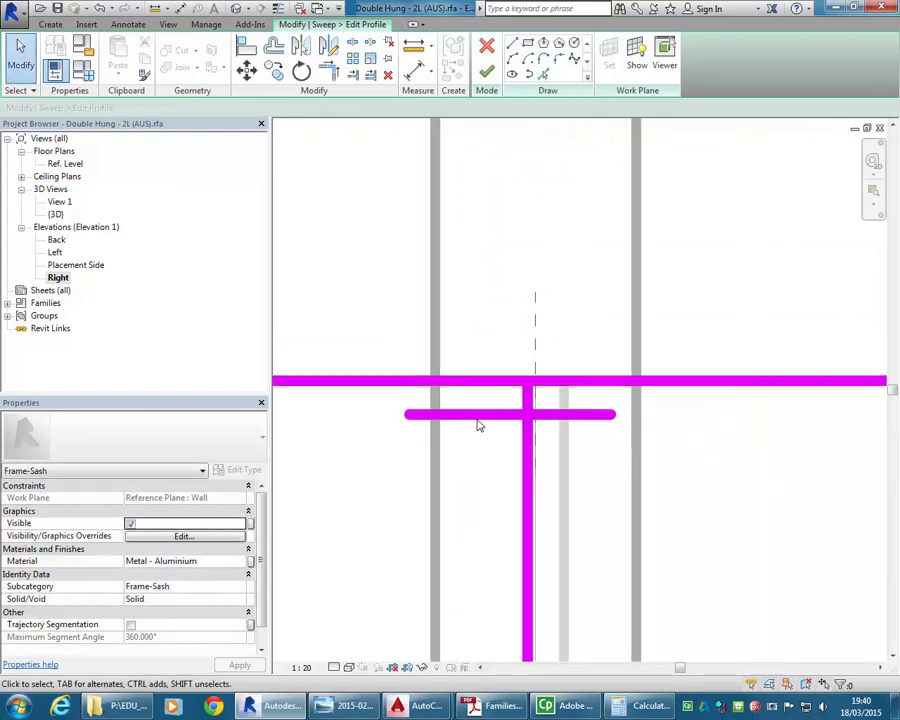
Set the distance between the short horizontal line and the head line to 20 mm.
left_click(470, 416)
scroll(408, 416, "up", 3)
left_click(407, 416)
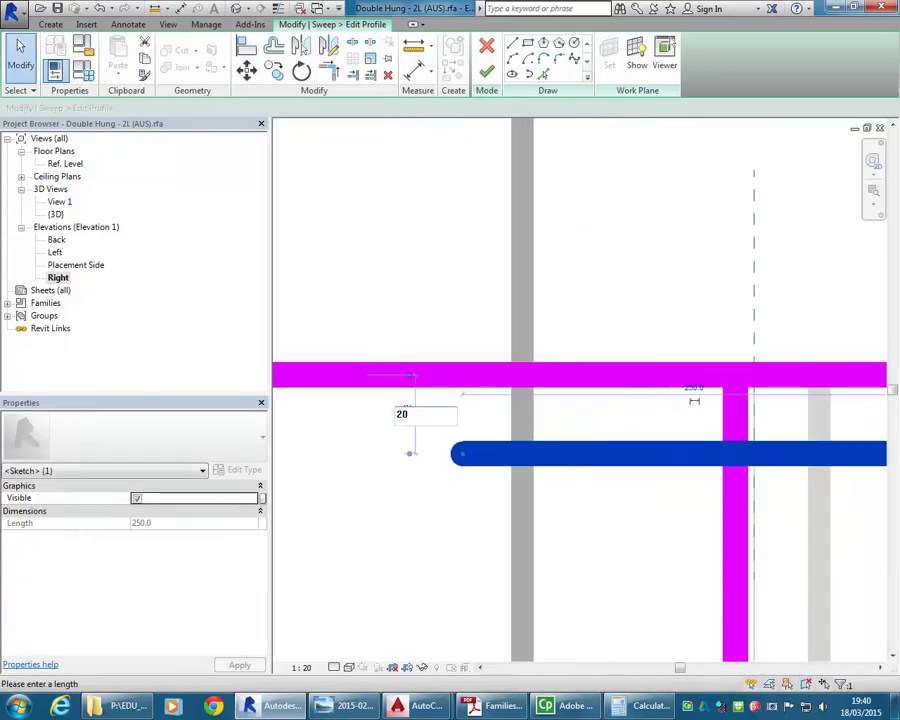
type("20")
key("Return")
Trim the frame-side vertical line and both horizontal lines to corners.
key("t")
key("r")
scroll(541, 364, "down", 2)
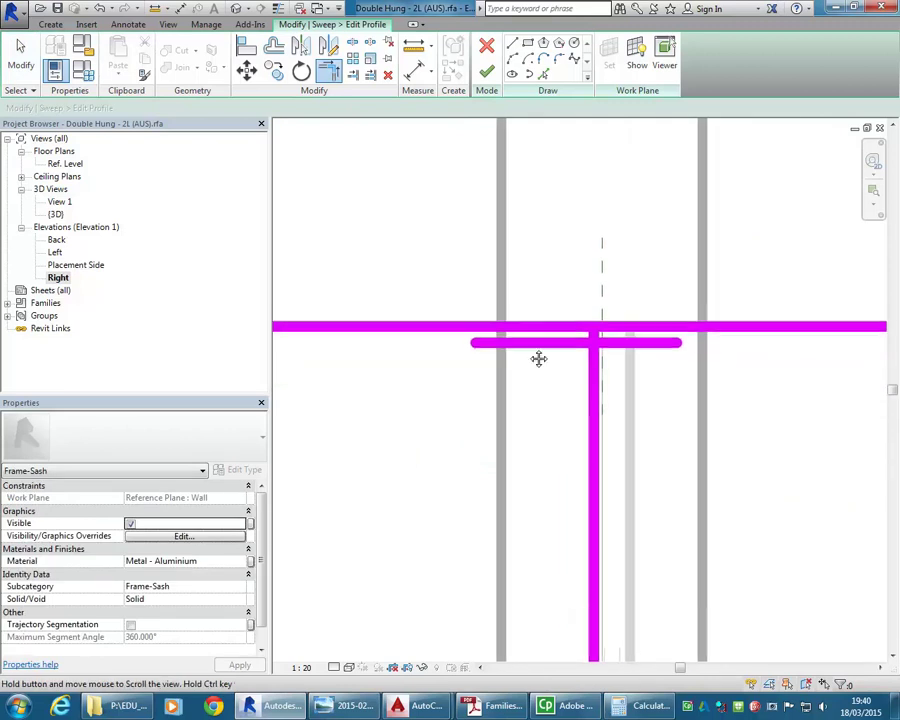
left_click(572, 337)
left_click(599, 350)
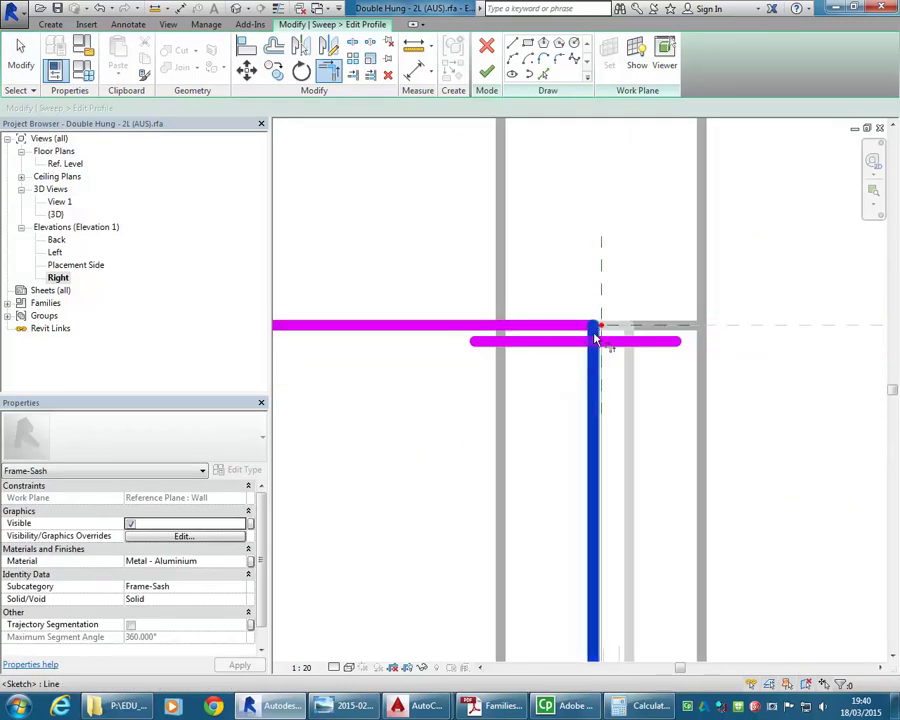
left_click(595, 340)
left_click(556, 341)
Trim both horizontal lines to the reveal-side vertical line, closing the rectangular profile at the window head.
left_click(535, 327)
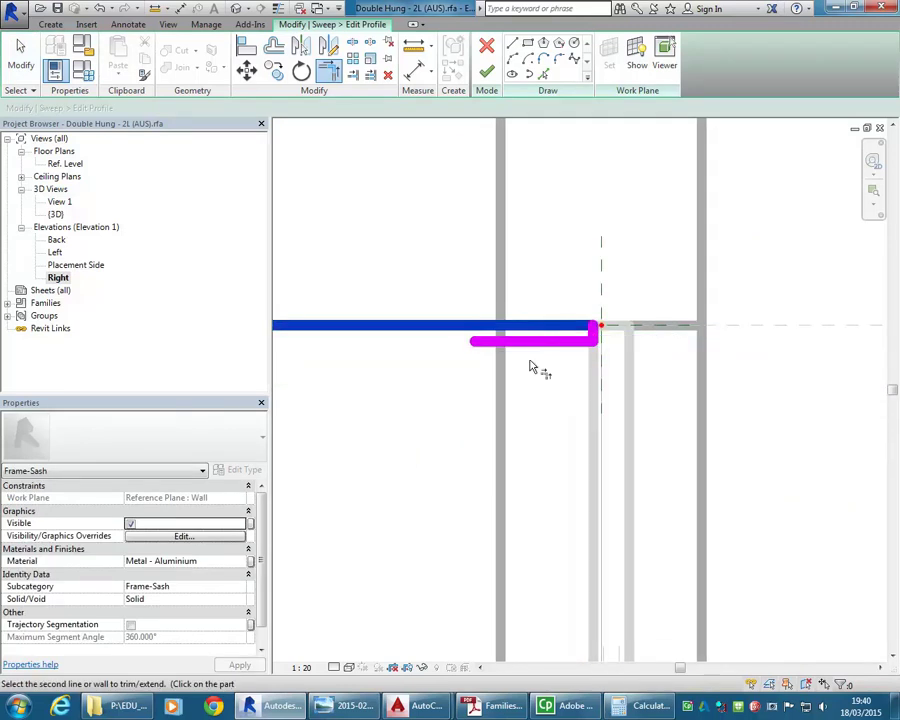
scroll(500, 338, "down", 3)
left_click(457, 570)
scroll(455, 305, "up", 3)
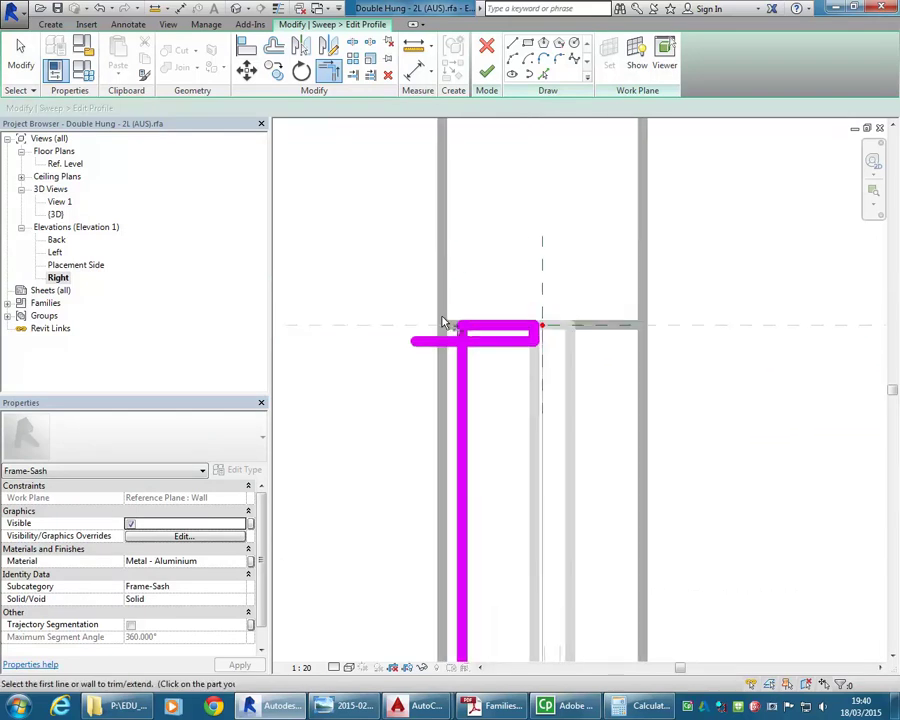
scroll(443, 316, "up", 3)
left_click(474, 355)
left_click(524, 325)
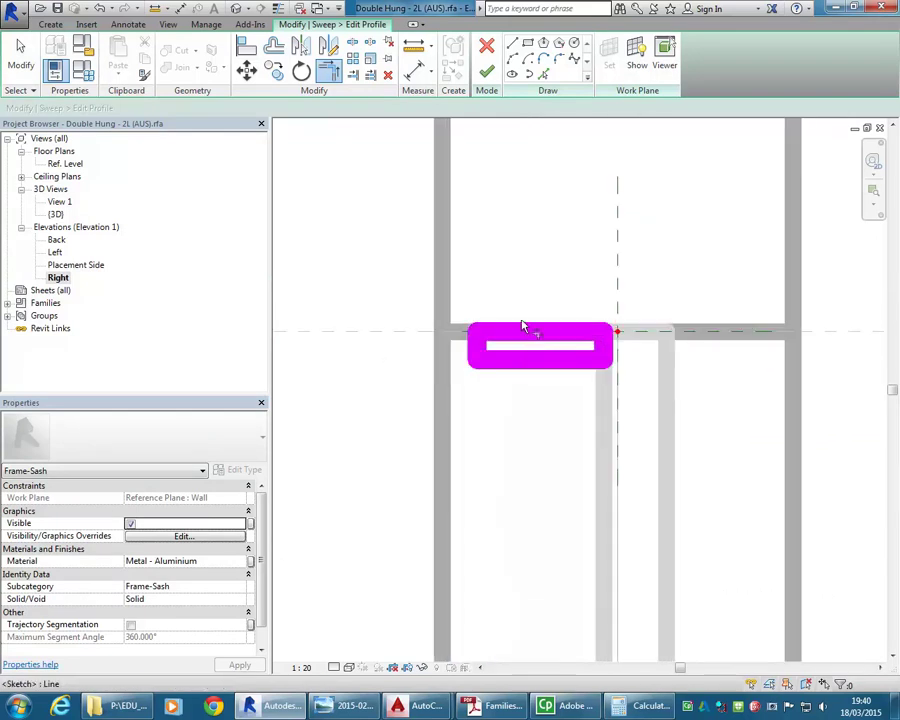
right_click(511, 247)
left_click(524, 255)
Add an aligned dimension string from the reveal-side wall face to both vertical lines of the sweep profile, placed above the profile.
scroll(556, 297, "up", 2)
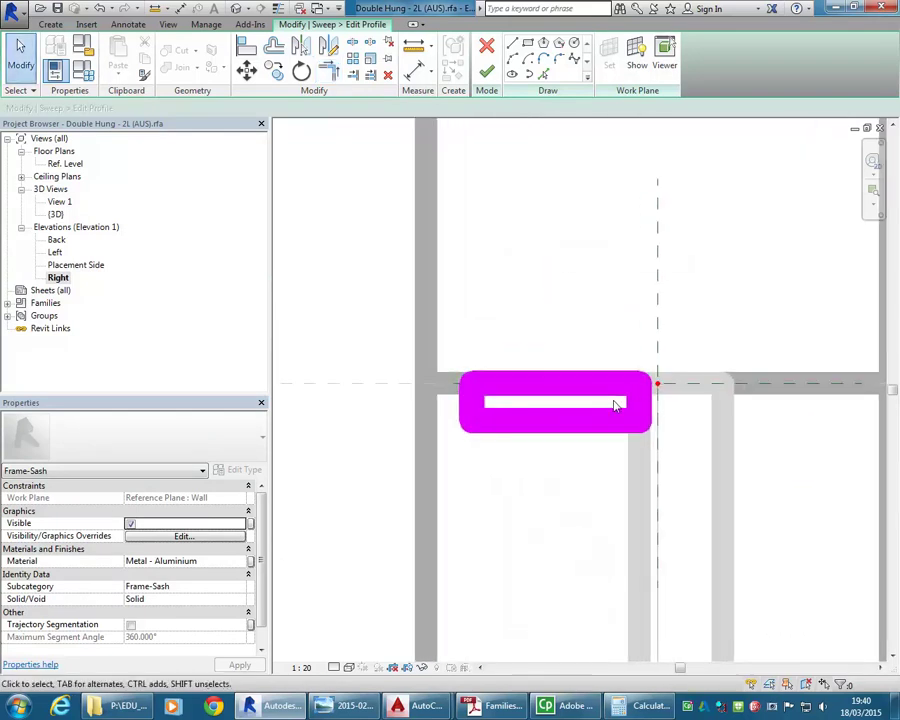
left_click(474, 398)
left_click(520, 244)
key("d")
key("i")
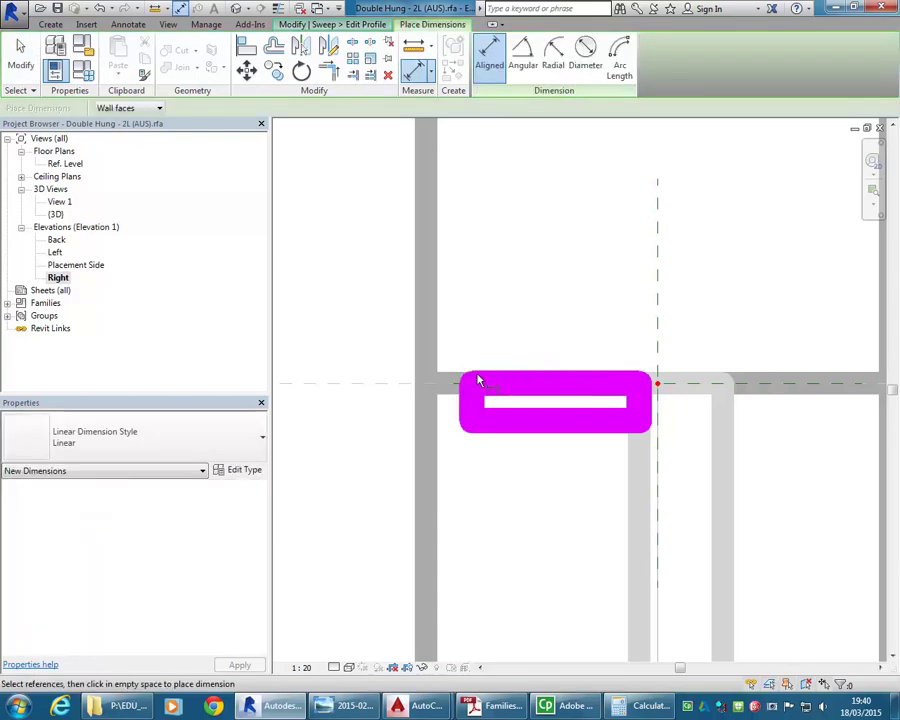
left_click(427, 436)
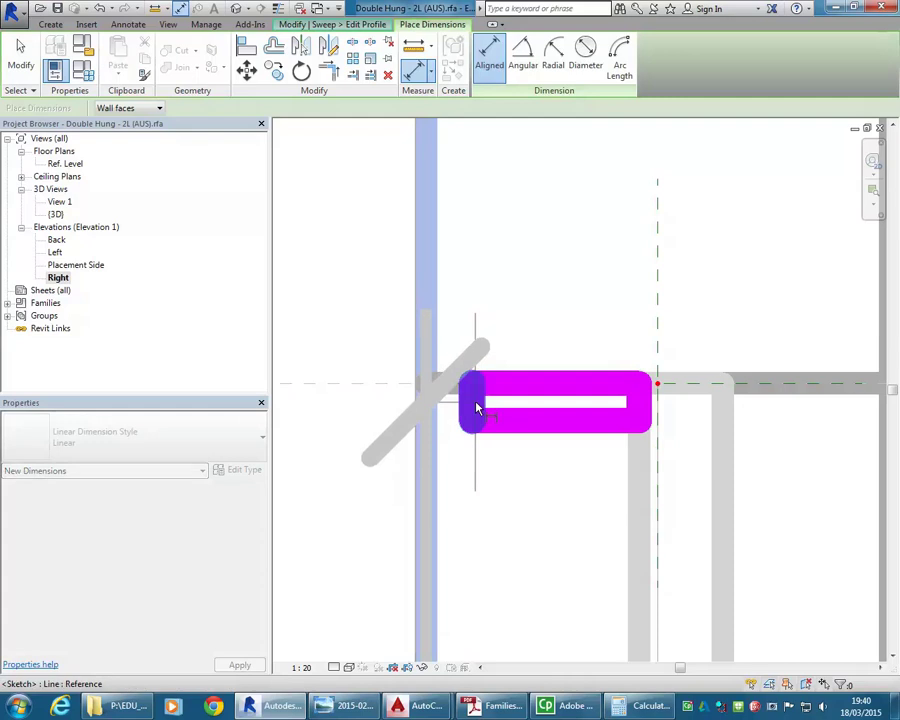
left_click(472, 406)
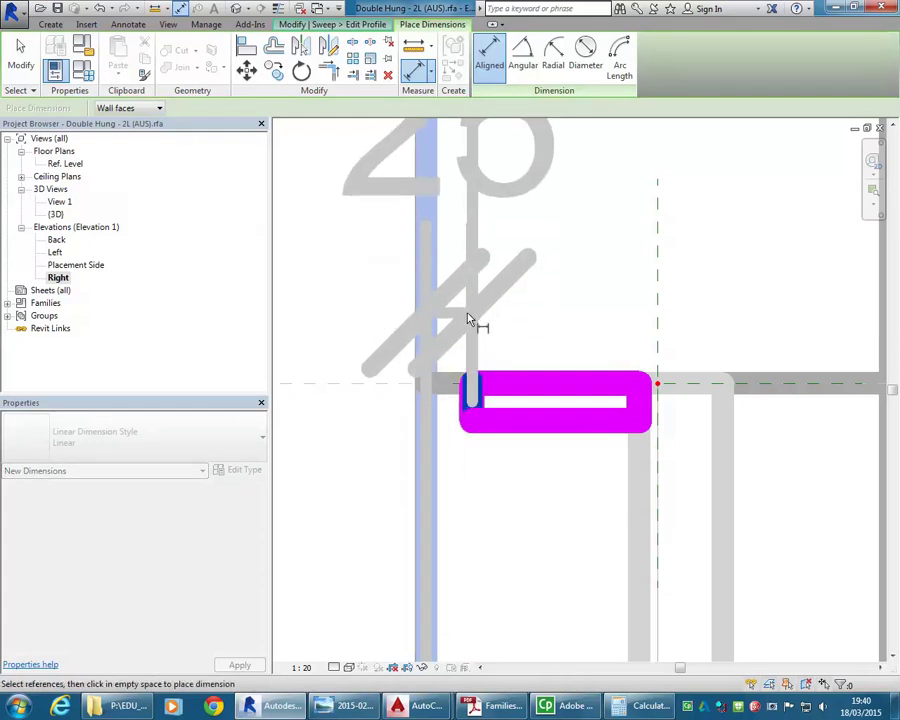
left_click(645, 411)
scroll(602, 285, "down", 4)
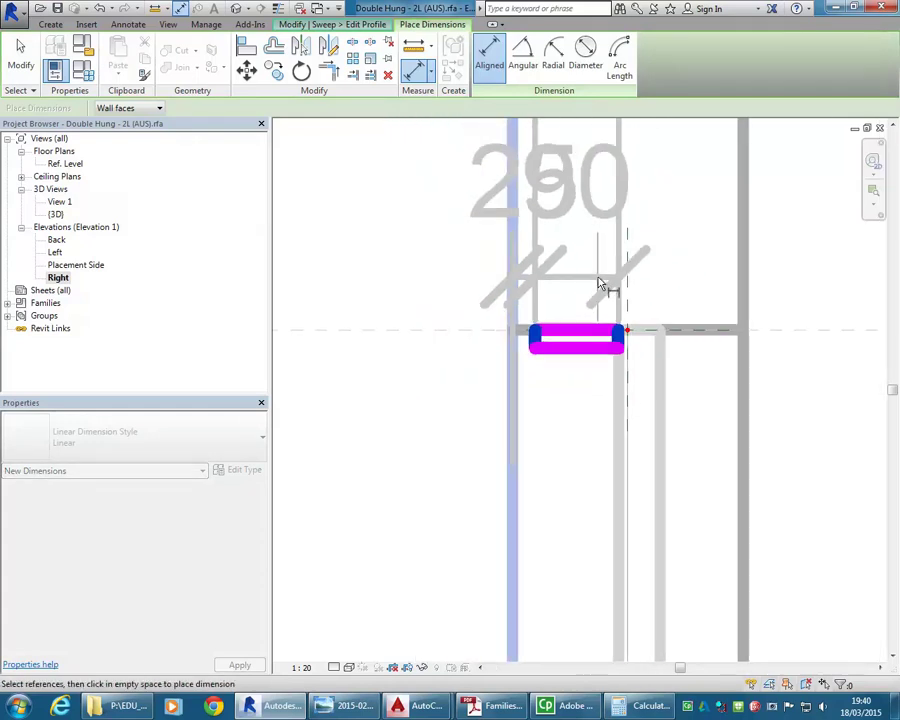
middle_click_drag(575, 230, 532, 345)
left_click(530, 340)
scroll(524, 384, "down", 3)
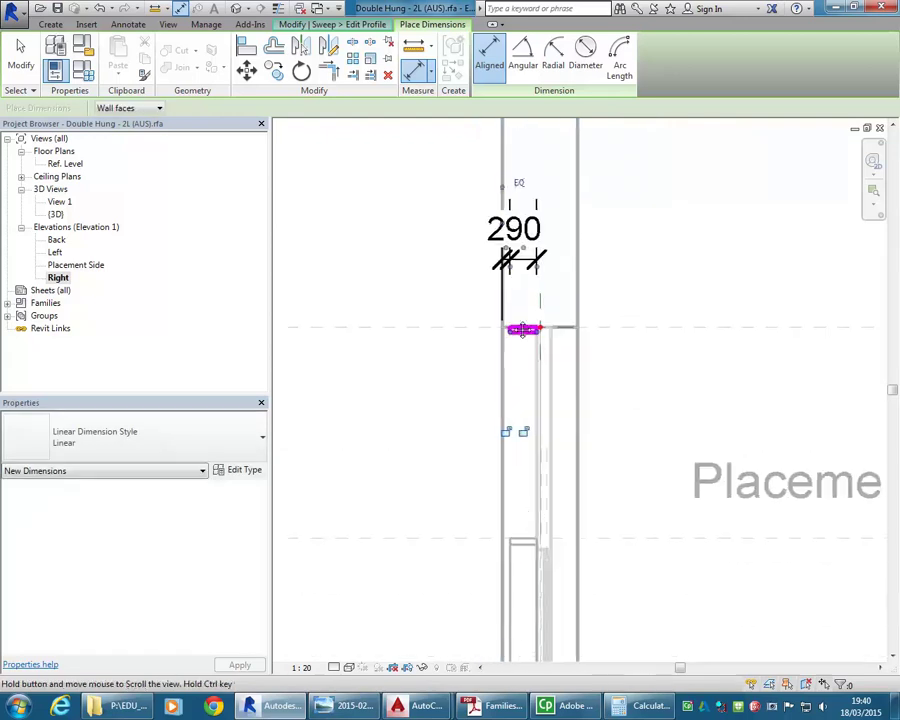
scroll(515, 432, "up", 2)
right_click(428, 348)
left_click(460, 357)
Finish the edited profile and complete the transom sweep, leaving the sweep deselected.
left_click(486, 71)
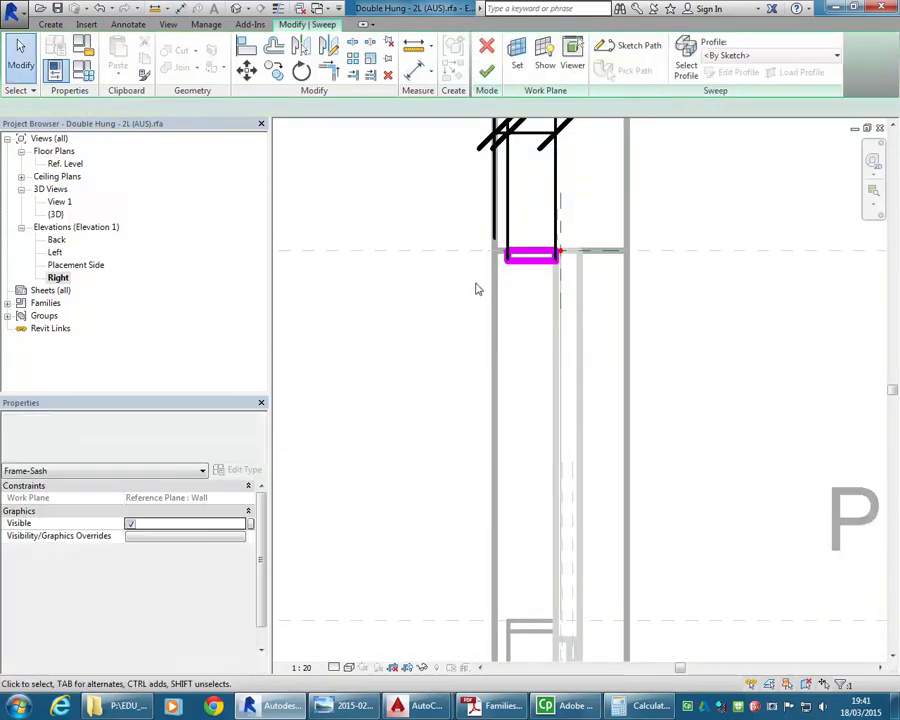
left_click(486, 71)
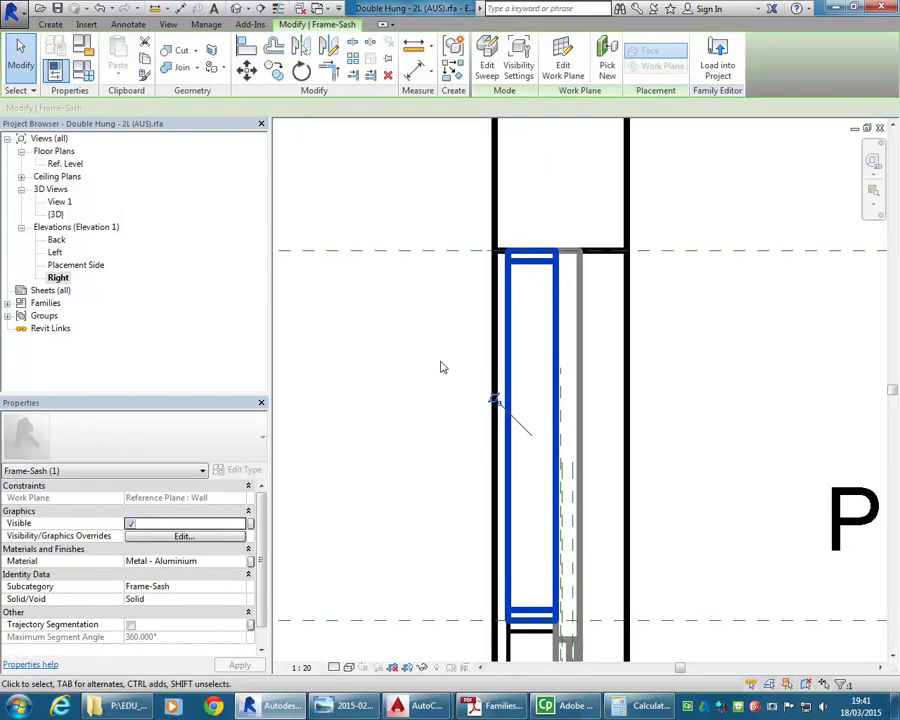
left_click(440, 367)
scroll(470, 365, "down", 3)
middle_click_drag(476, 365, 507, 359)
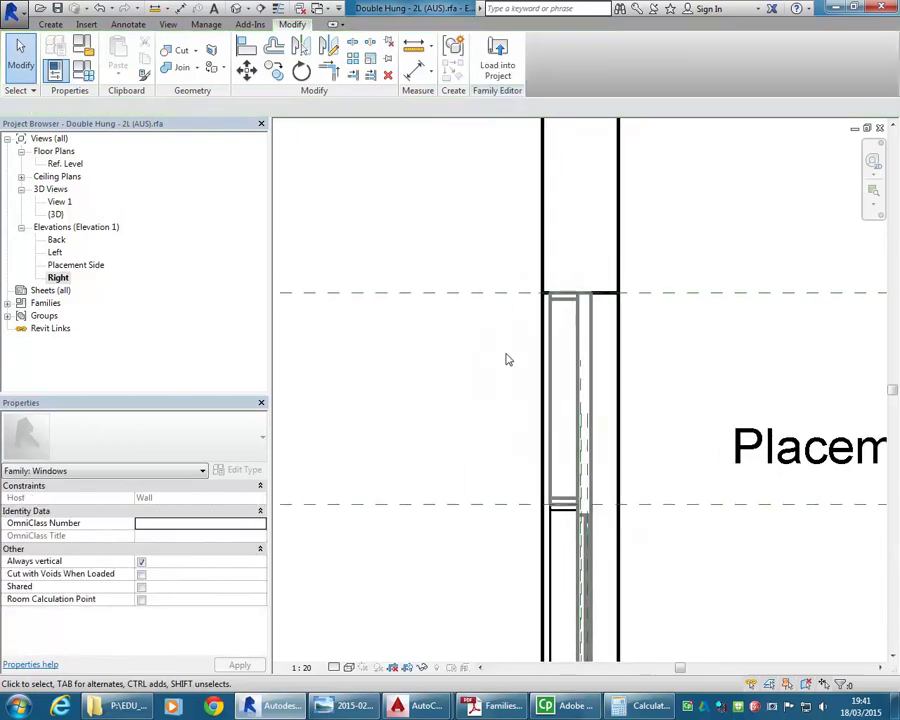
Open the {3D} view and turn the window model to a straight front view.
double_click(58, 214)
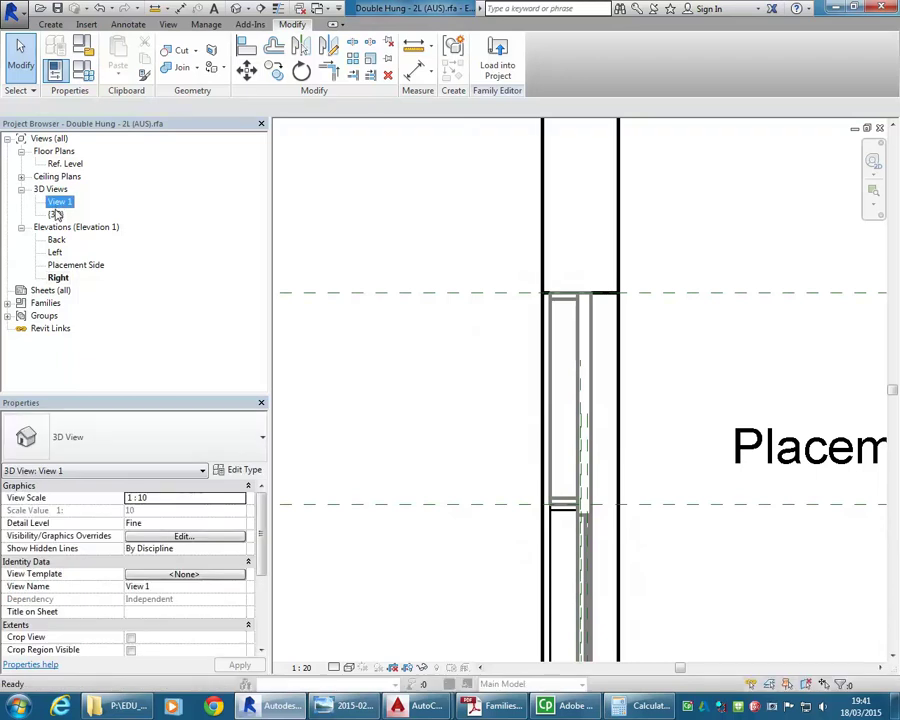
middle_click_drag(360, 394, 466, 346, "shift")
scroll(559, 373, "down", 2)
middle_click_drag(537, 353, 428, 349, "shift")
Test the family by applying a Height of 3500 mm to type DH1215.
left_click(59, 48)
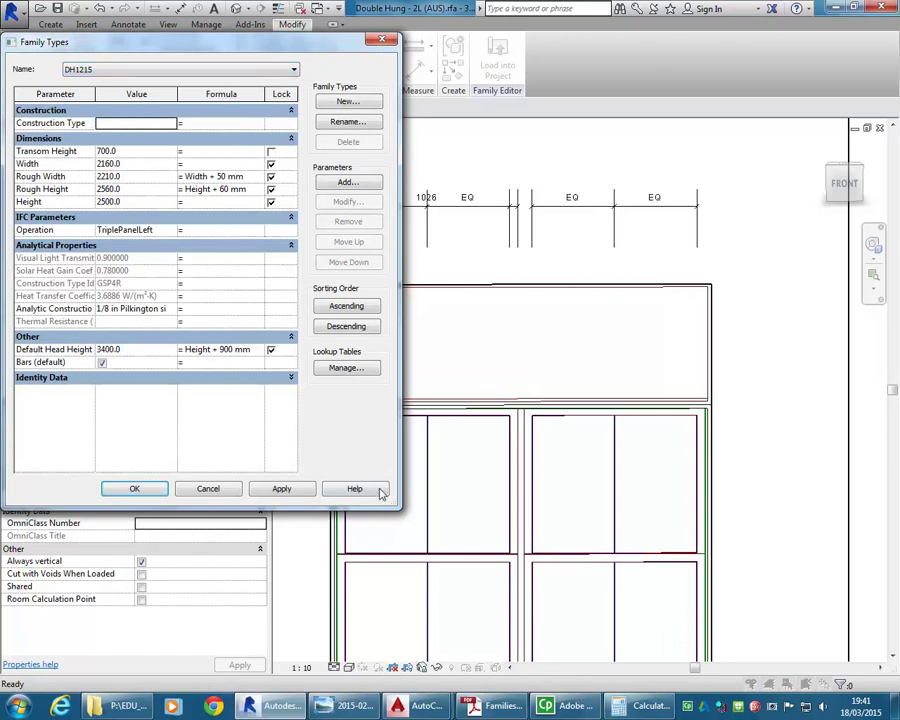
left_click_drag(389, 498, 324, 446)
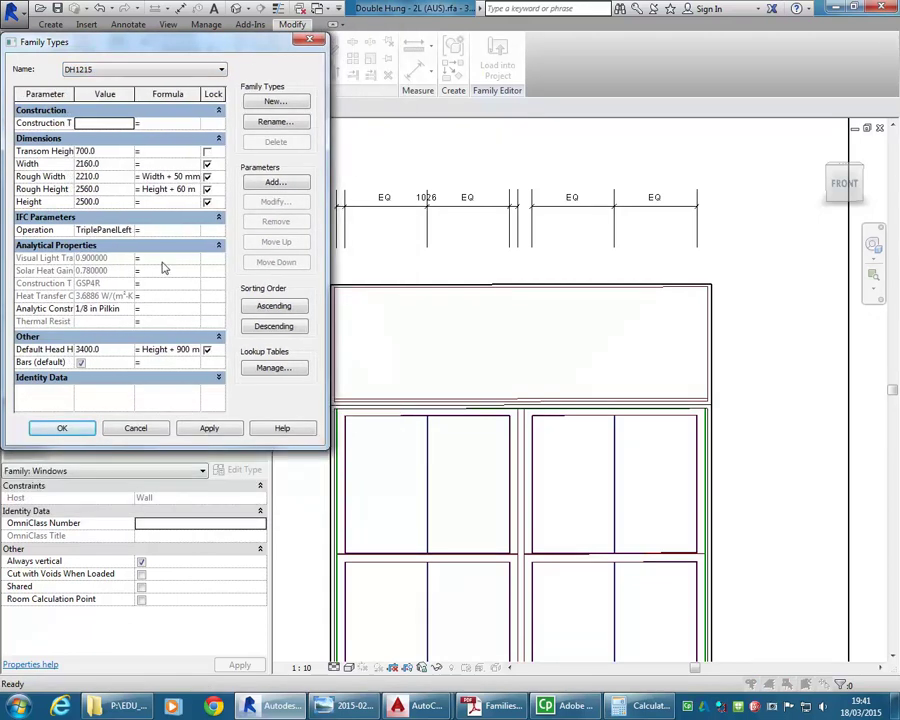
left_click(110, 202)
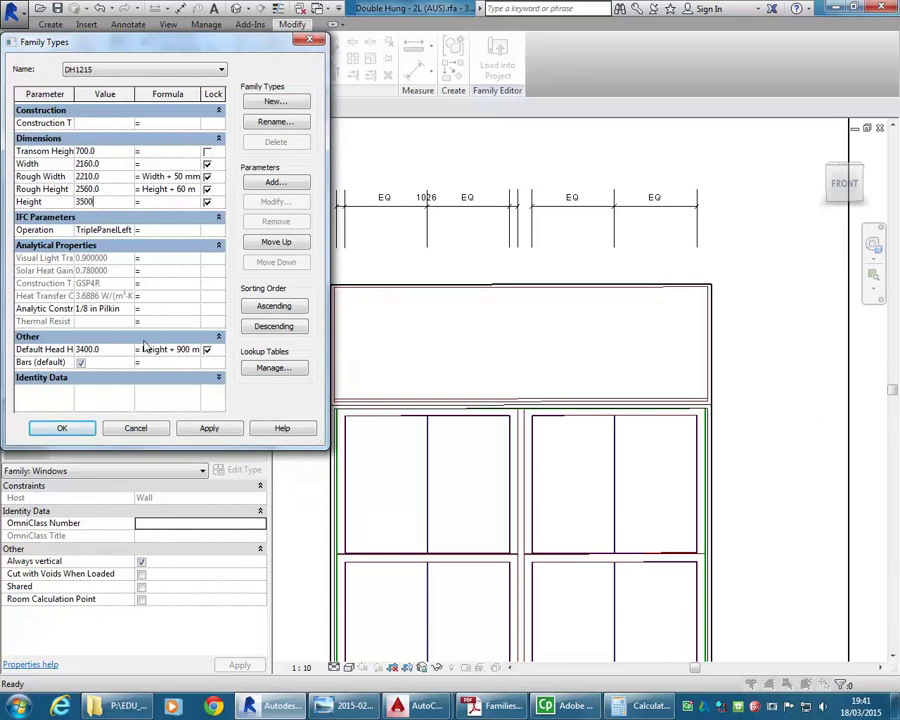
left_click(210, 432)
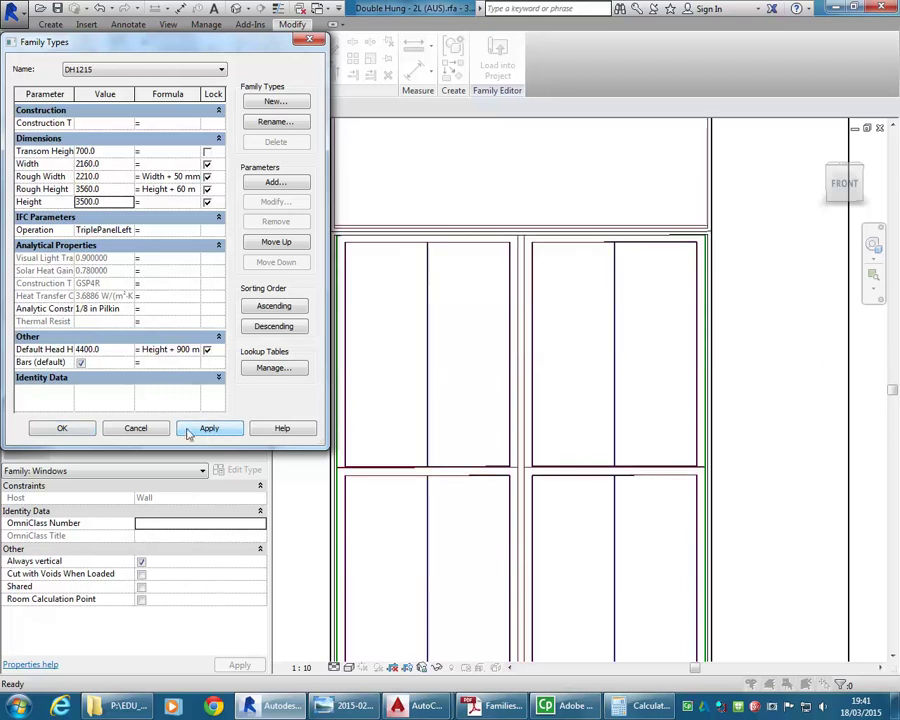
Apply a Height of 1500 mm to type DH1215 as a test and restore it to 2500 mm.
left_click(111, 201)
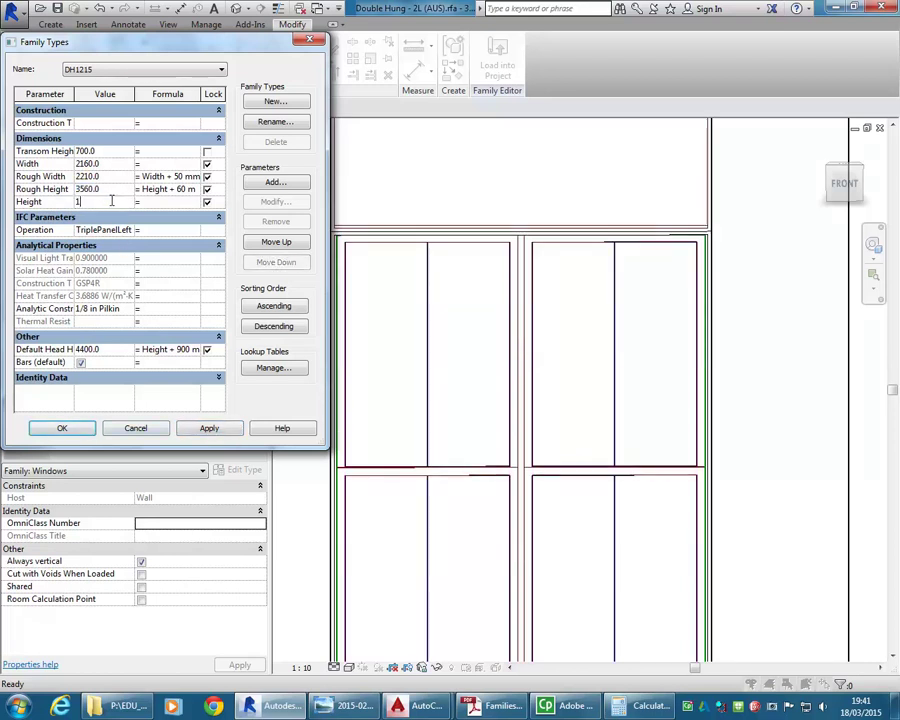
left_click(209, 428)
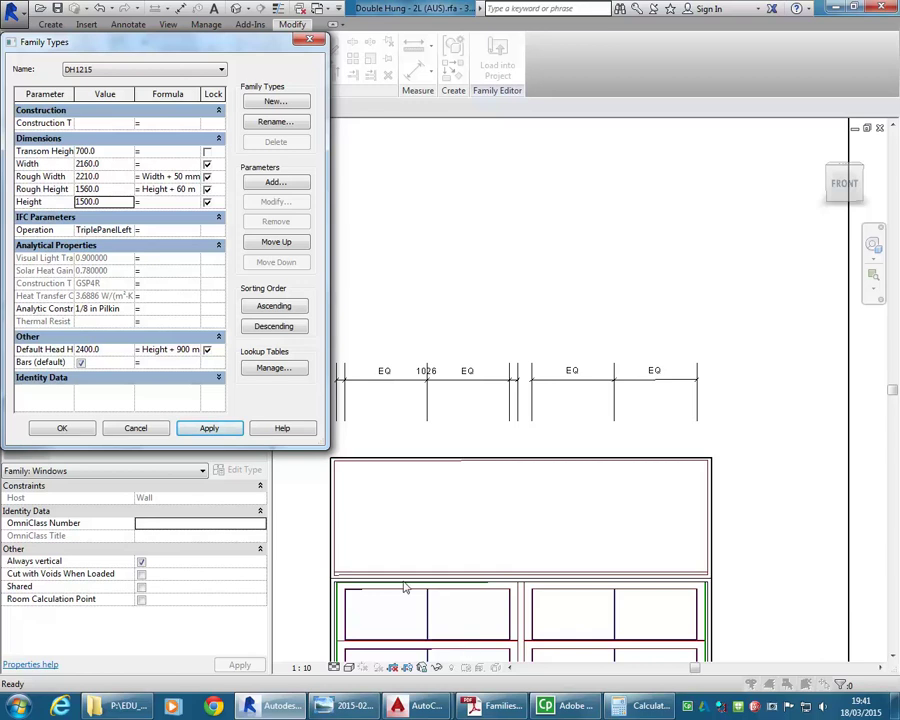
double_click(107, 202)
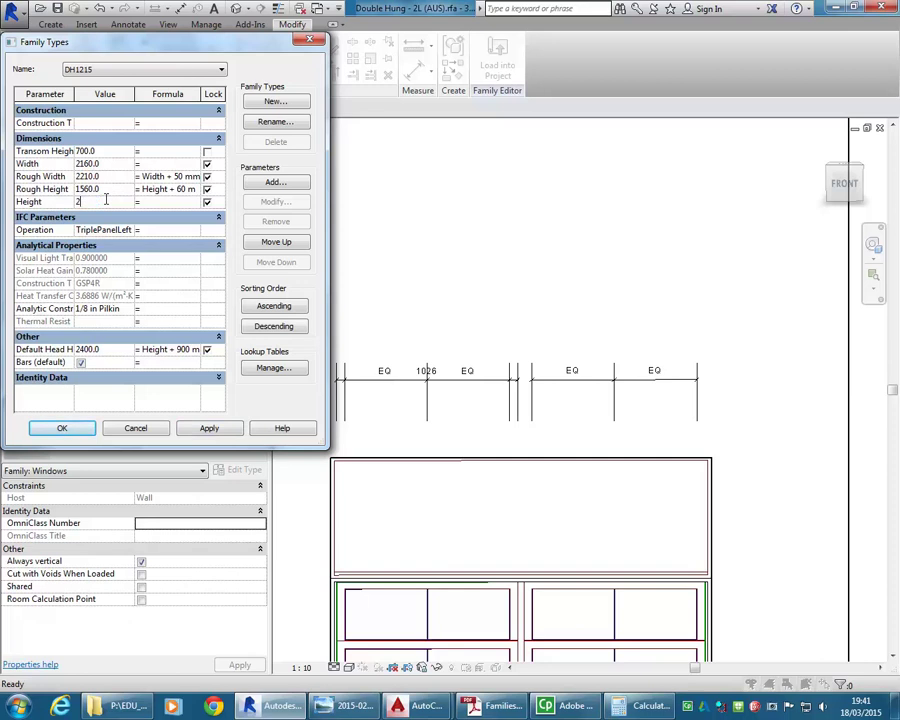
left_click(213, 428)
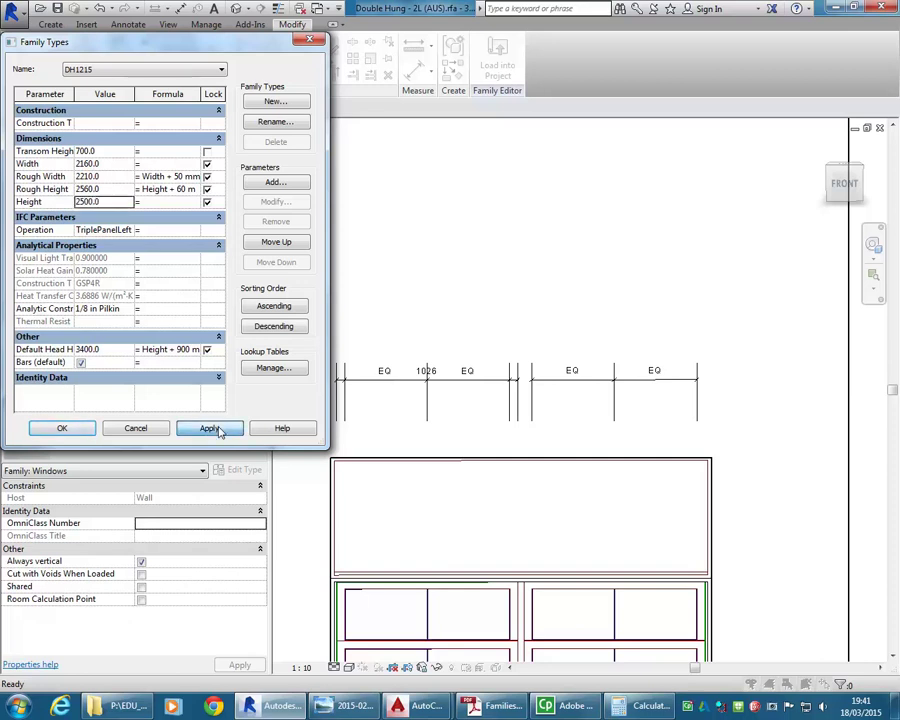
left_click(62, 428)
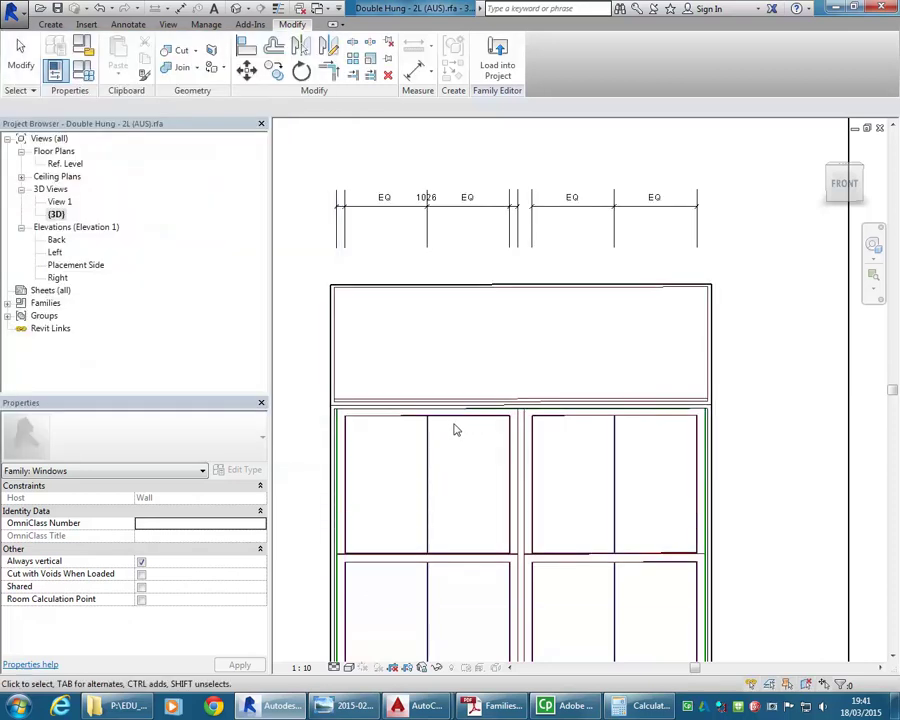
Select the new transom sweep and examine its corners and its junction with the frame below from several angles.
scroll(476, 325, "down", 2)
scroll(440, 305, "up", 3)
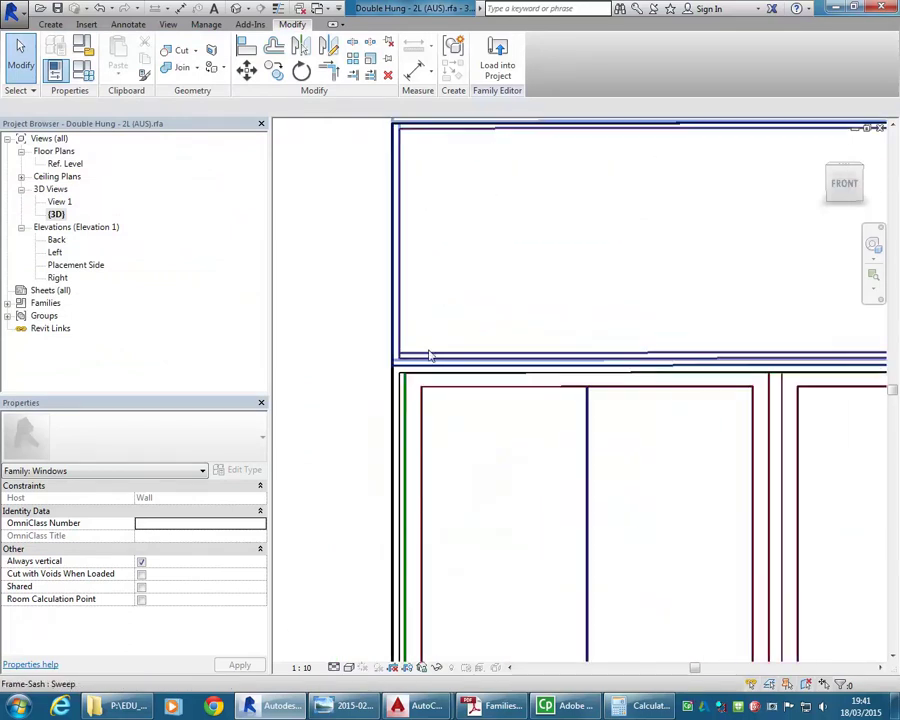
scroll(421, 360, "up", 2)
left_click(425, 376)
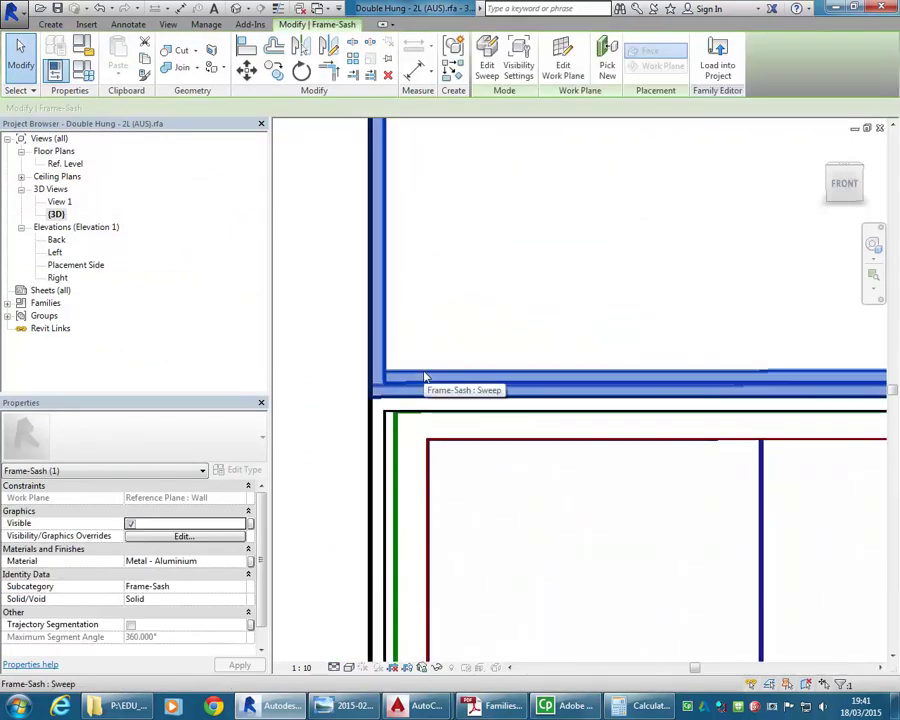
scroll(425, 376, "down", 4)
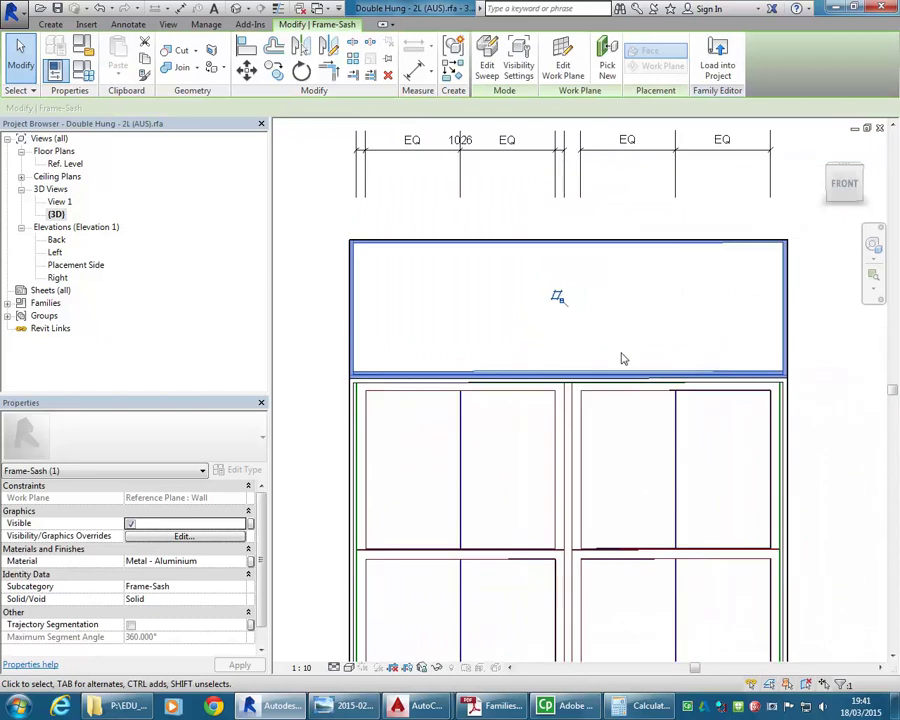
middle_click_drag(480, 410, 585, 358, "shift")
scroll(572, 387, "up", 5)
scroll(585, 358, "down", 2)
middle_click_drag(500, 352, 529, 348, "shift")
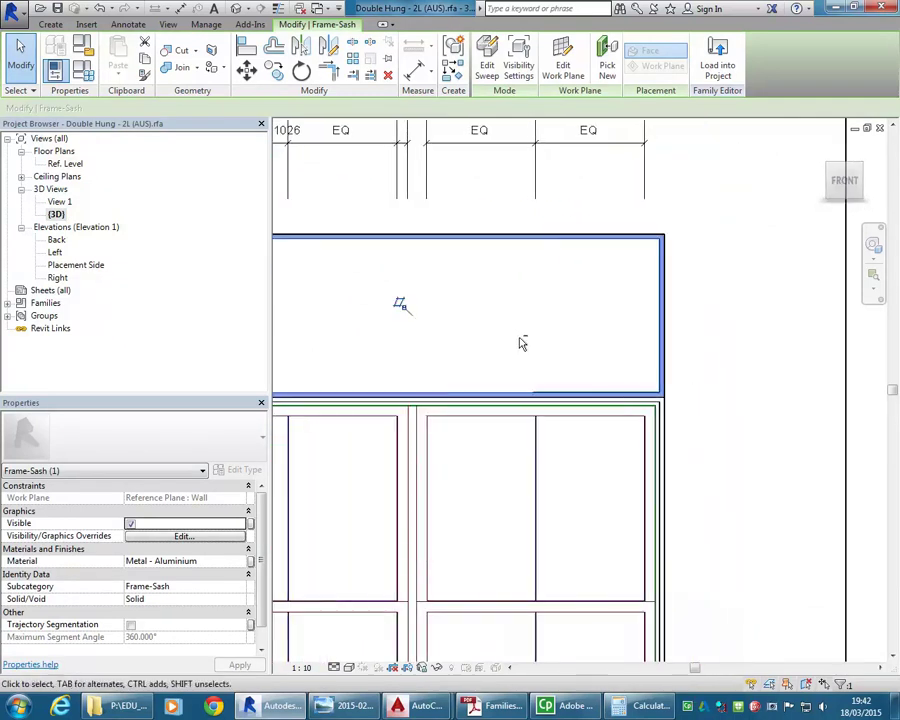
scroll(583, 338, "down", 2)
middle_click_drag(583, 338, 611, 438, "shift")
left_click(413, 420)
Test the family by applying a Width of 2500 mm to type DH1215.
left_click(55, 67)
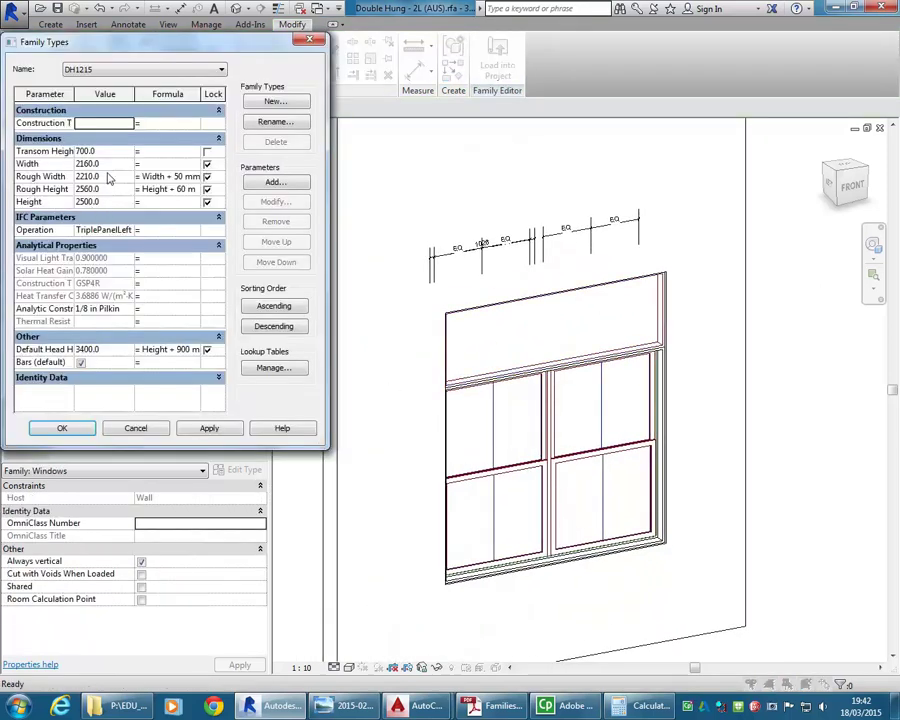
left_click(108, 164)
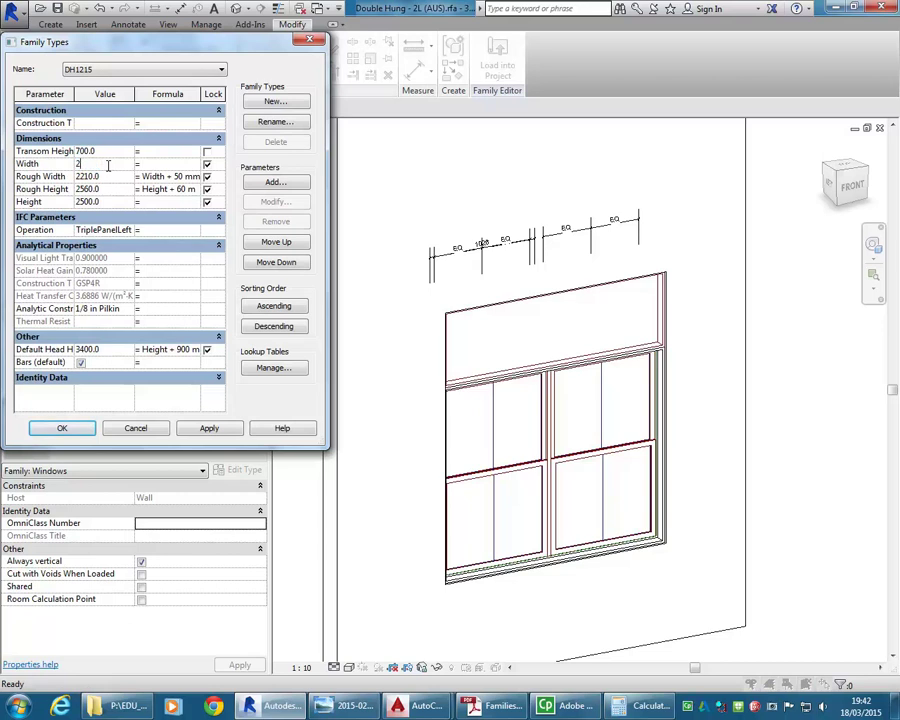
type("00")
left_click(209, 429)
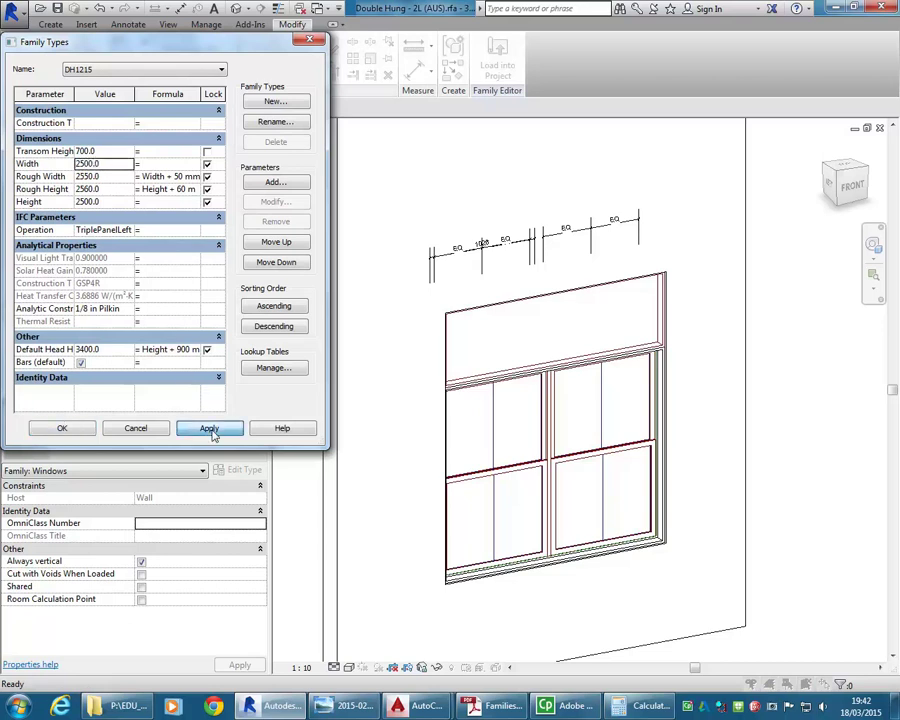
Apply a Width of 1500 mm to type DH1215 as a test and restore it to 2160 mm.
left_click(111, 165)
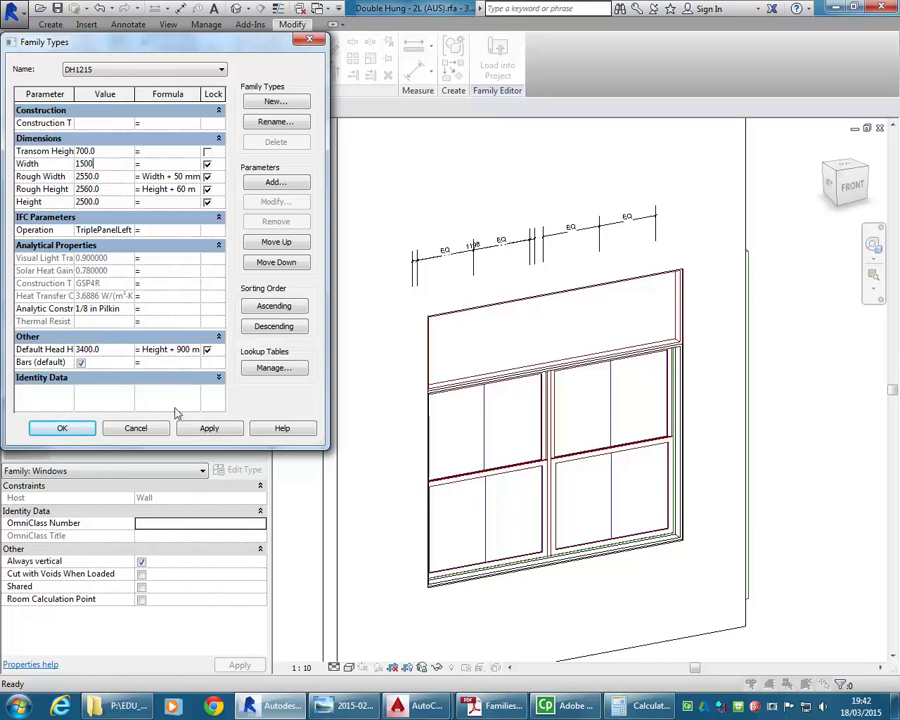
left_click(207, 430)
left_click(111, 163)
type("216")
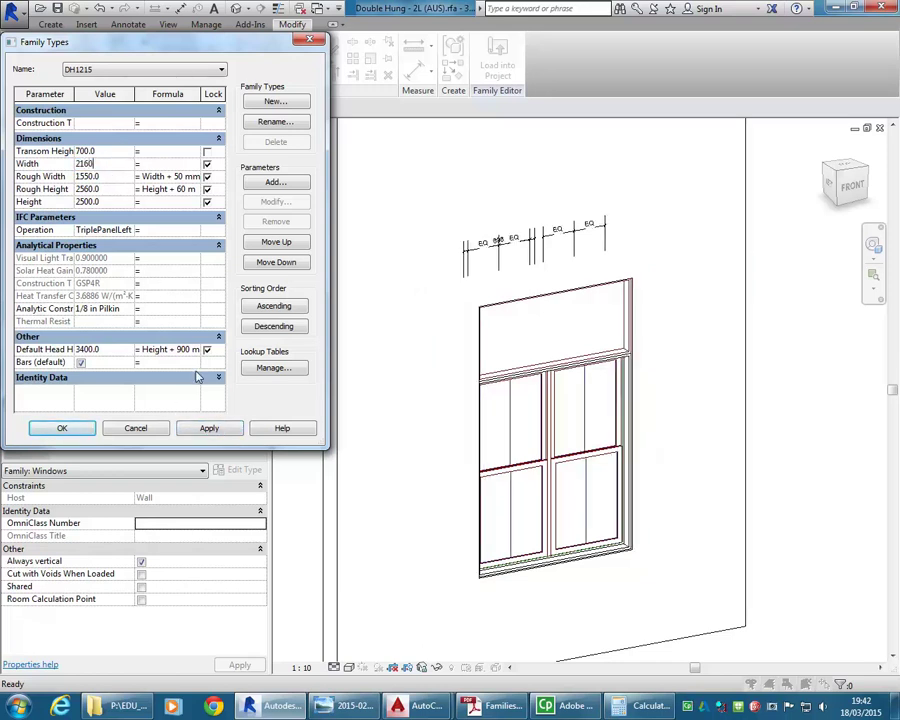
left_click(209, 429)
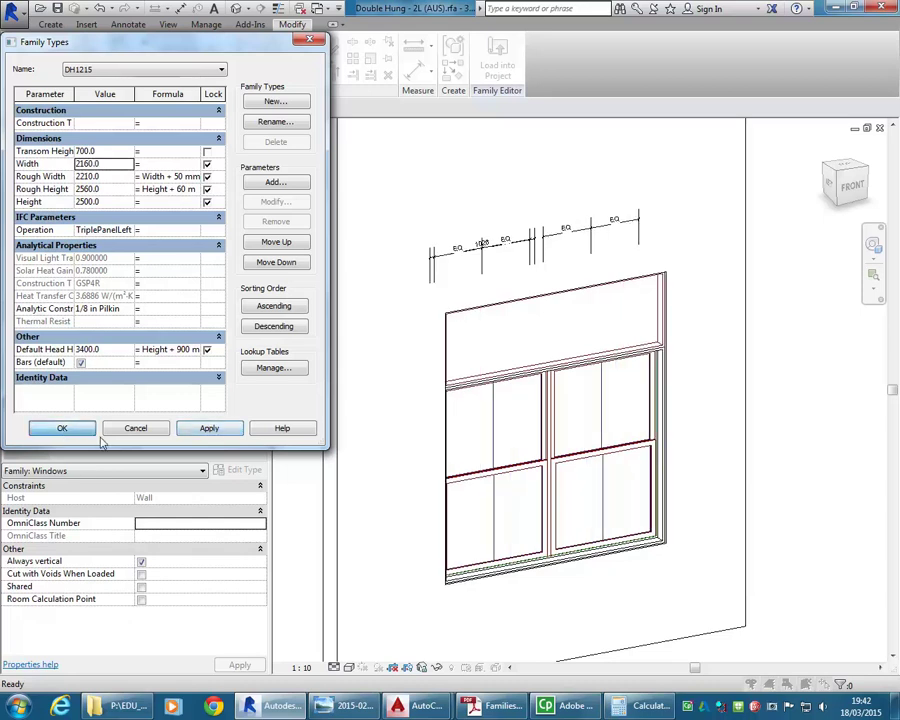
left_click(62, 428)
Select the central vertical mullion extrusion and examine where its head meets the frame beneath the transom.
scroll(561, 382, "up", 8)
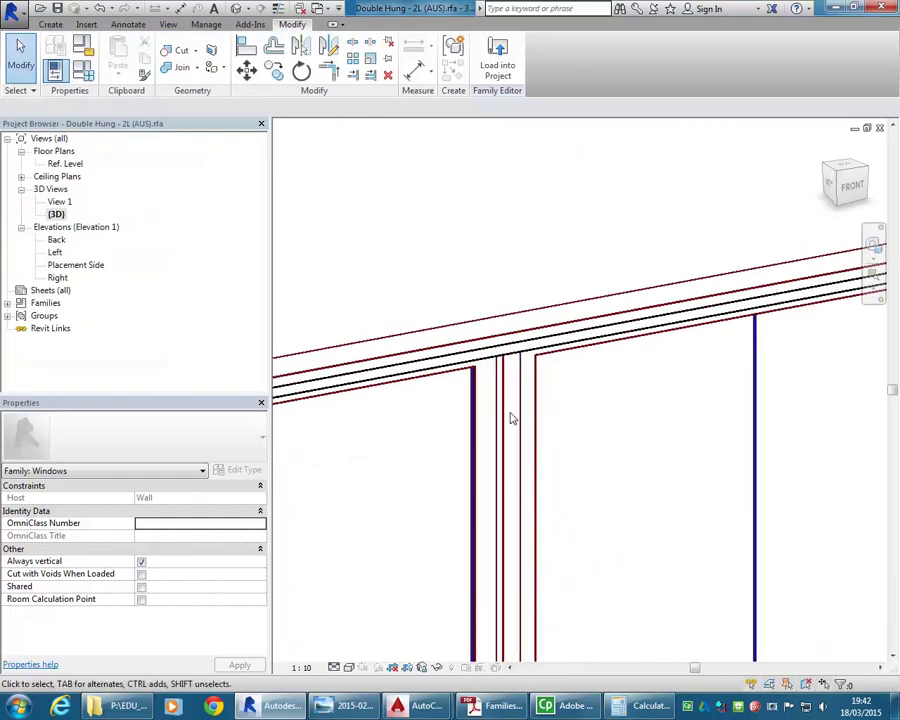
left_click(523, 420)
scroll(482, 304, "down", 3)
scroll(500, 438, "up", 3)
scroll(549, 541, "up", 2)
middle_click_drag(388, 381, 436, 456, "shift")
scroll(502, 538, "up", 4)
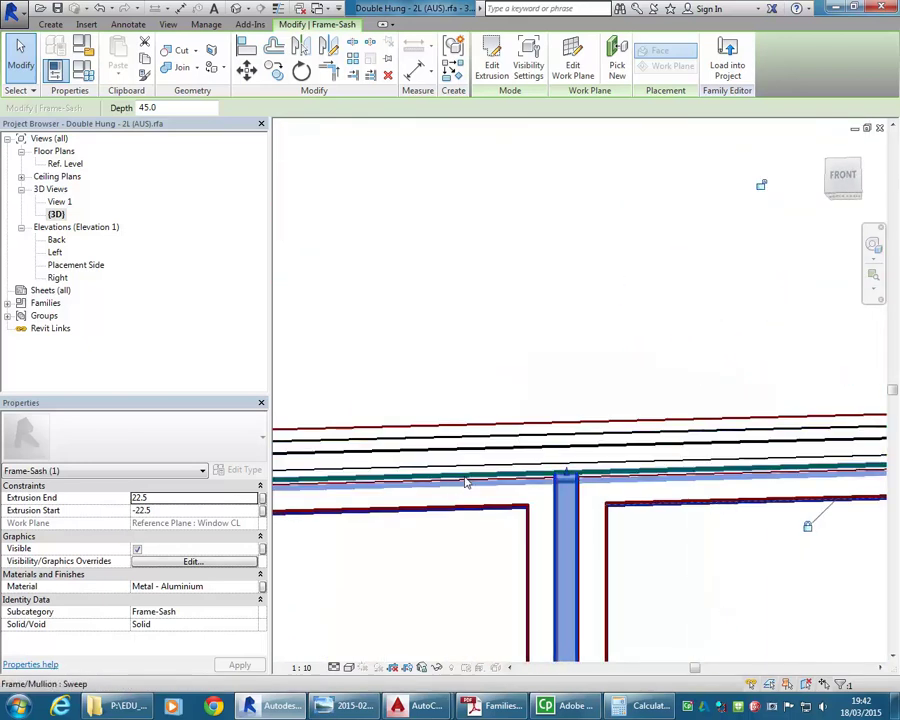
Select the Frame/Mullion sweep around the double-hung opening and examine its upper corner and overall extent in 3D.
left_click(464, 483)
left_click(442, 546)
middle_click_drag(442, 546, 626, 468)
scroll(458, 466, "up", 2)
left_click(412, 416)
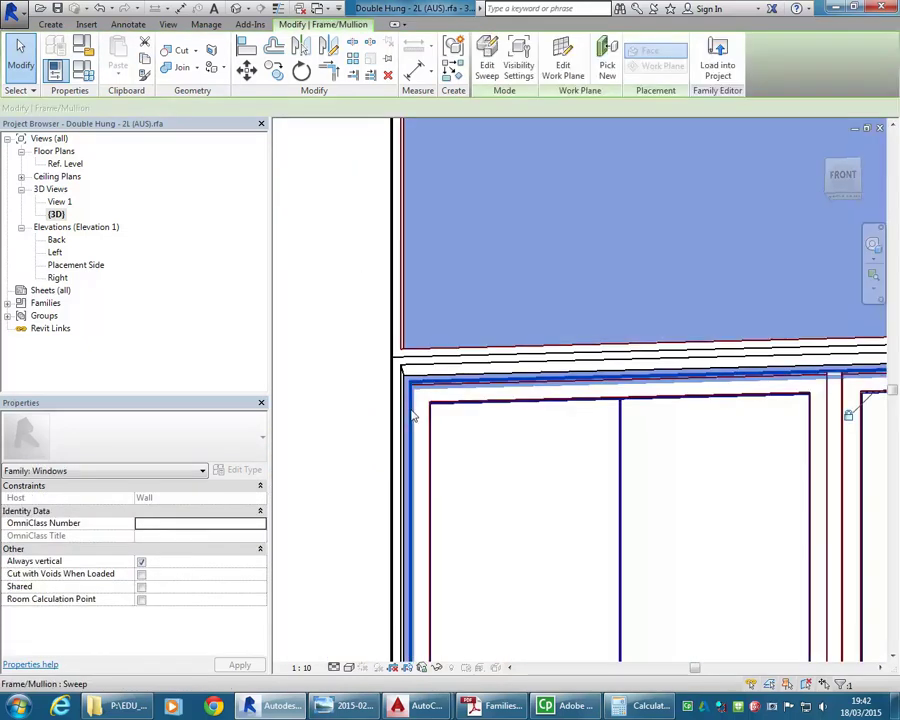
scroll(391, 347, "up", 2)
scroll(391, 347, "up", 2)
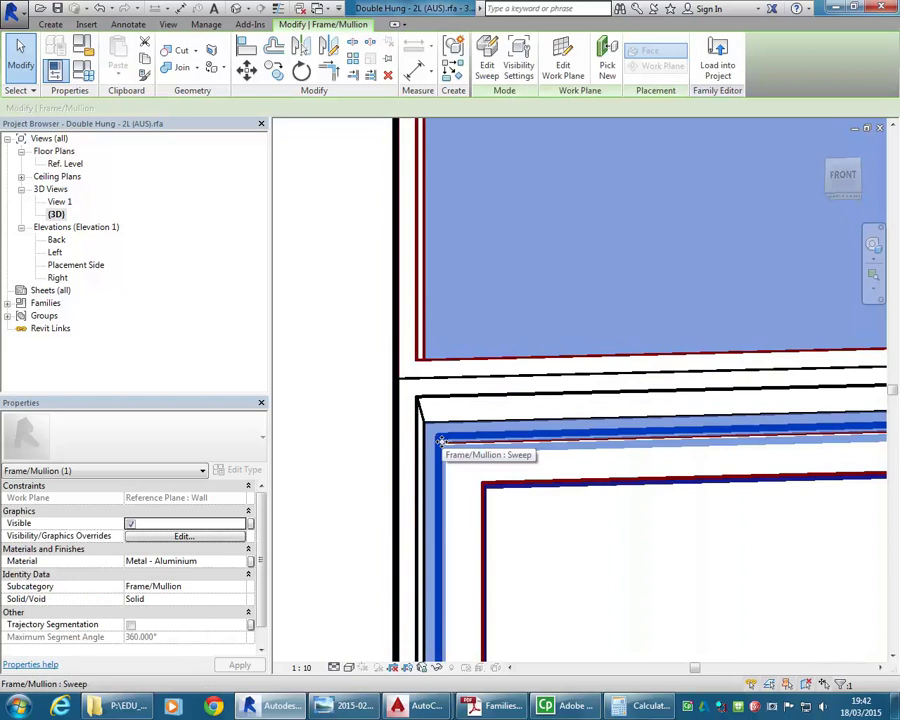
scroll(460, 492, "down", 5)
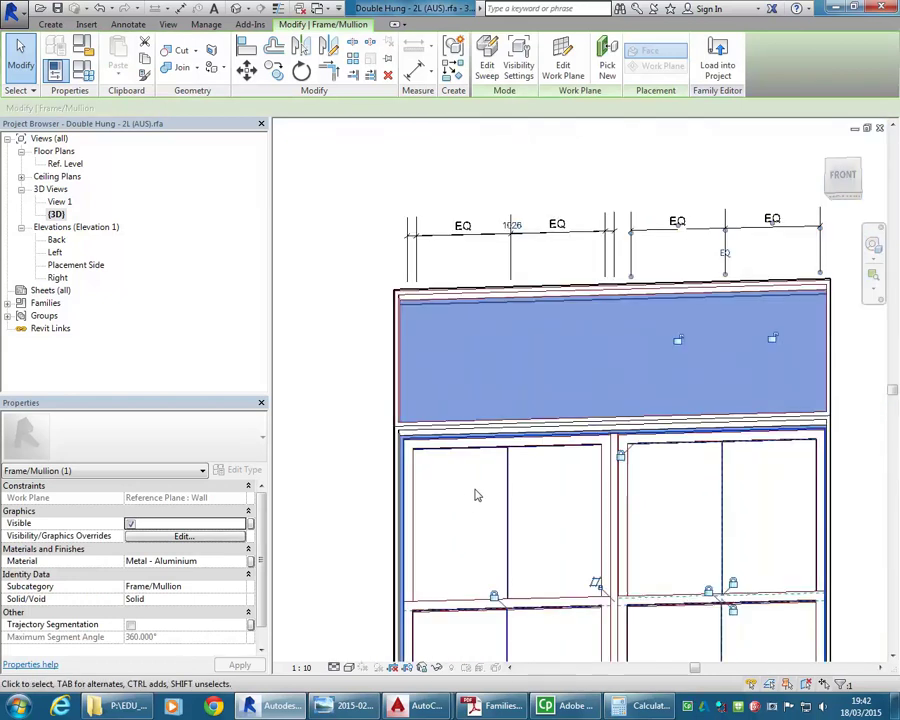
middle_click_drag(464, 496, 709, 482, "shift")
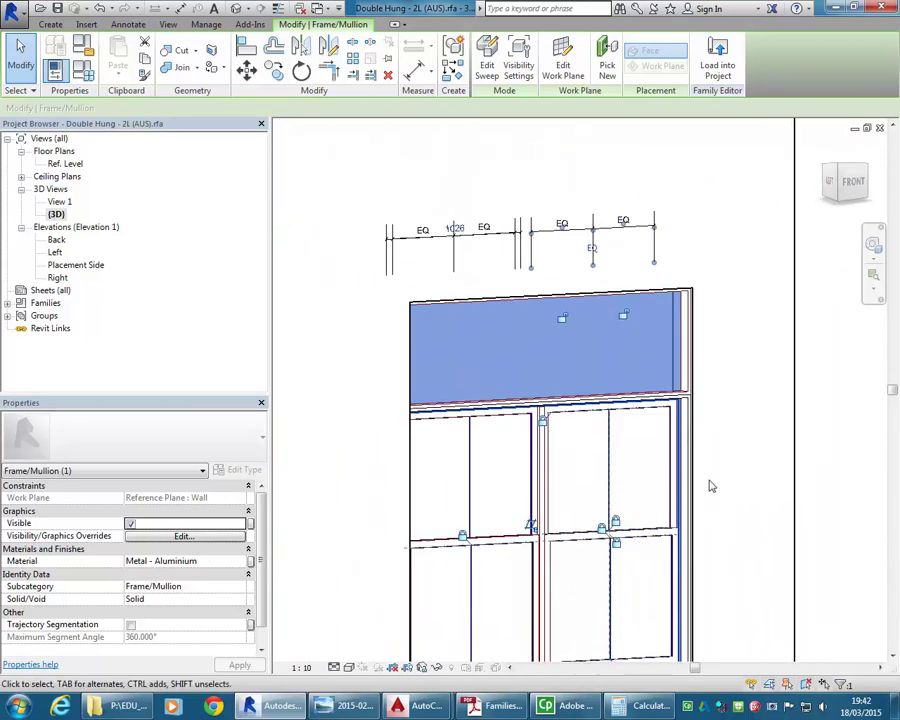
left_click(487, 65)
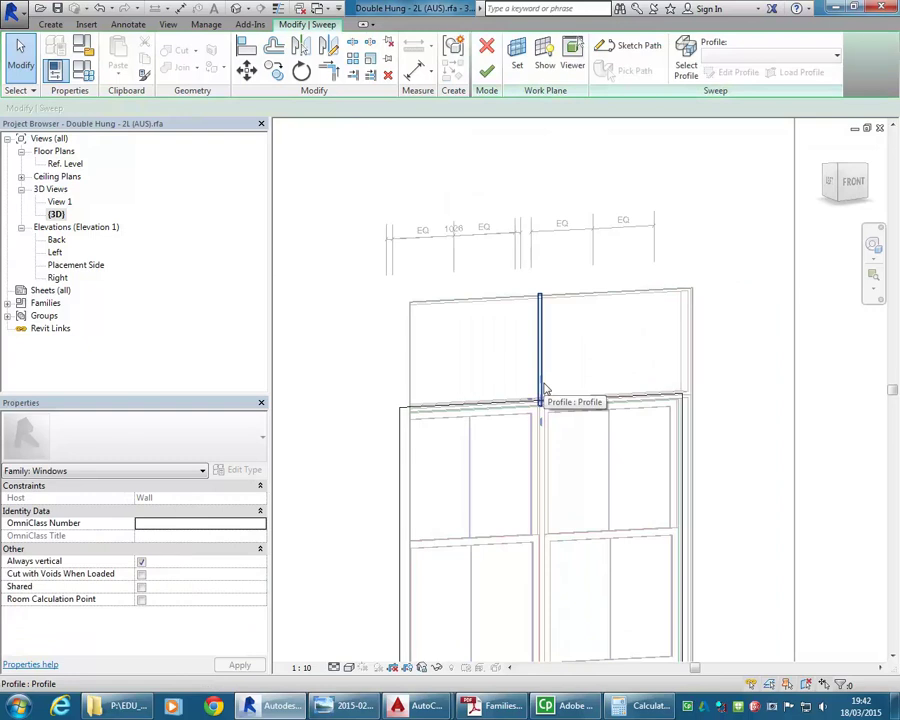
left_click(541, 387)
scroll(486, 338, "down", 3)
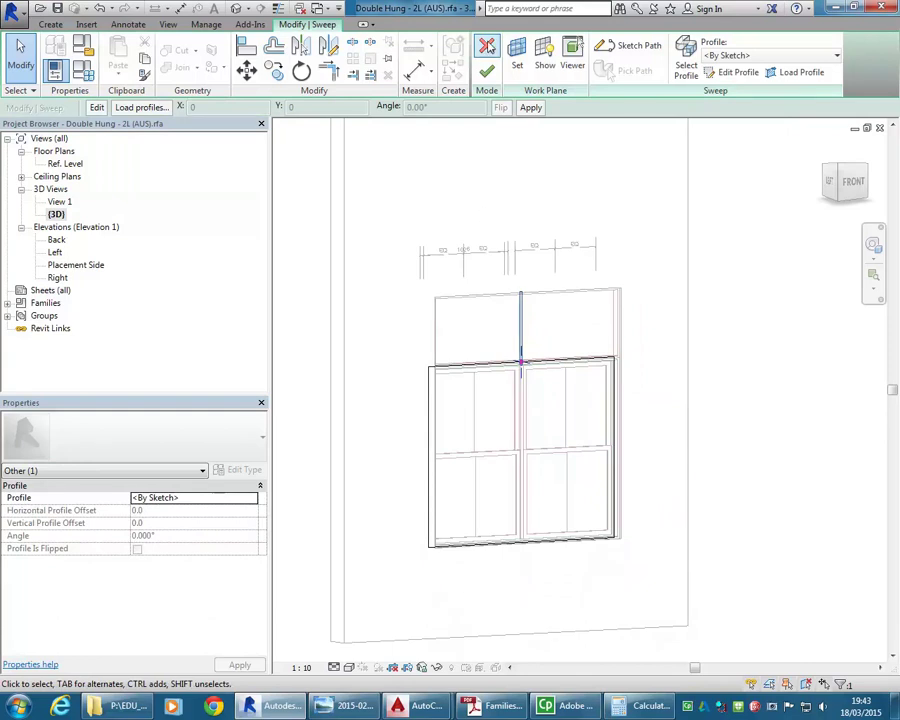
left_click(486, 72)
Reopen the Frame/Mullion sweep for editing and examine in 3D how its profile extends past the transom.
left_click(504, 346)
scroll(716, 388, "up", 3)
scroll(705, 412, "down", 1)
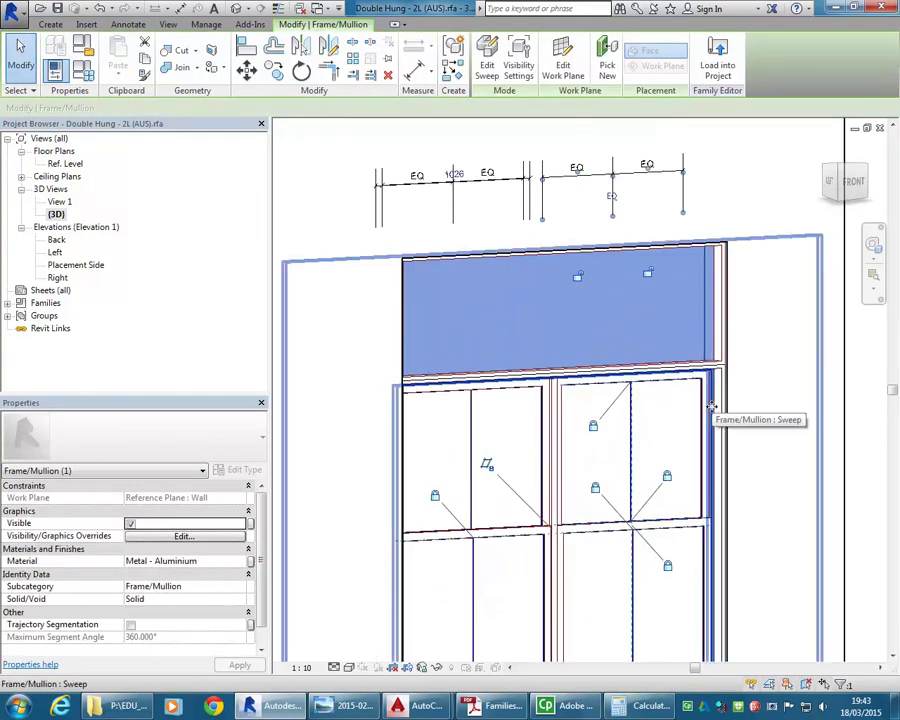
scroll(682, 372, "down", 2)
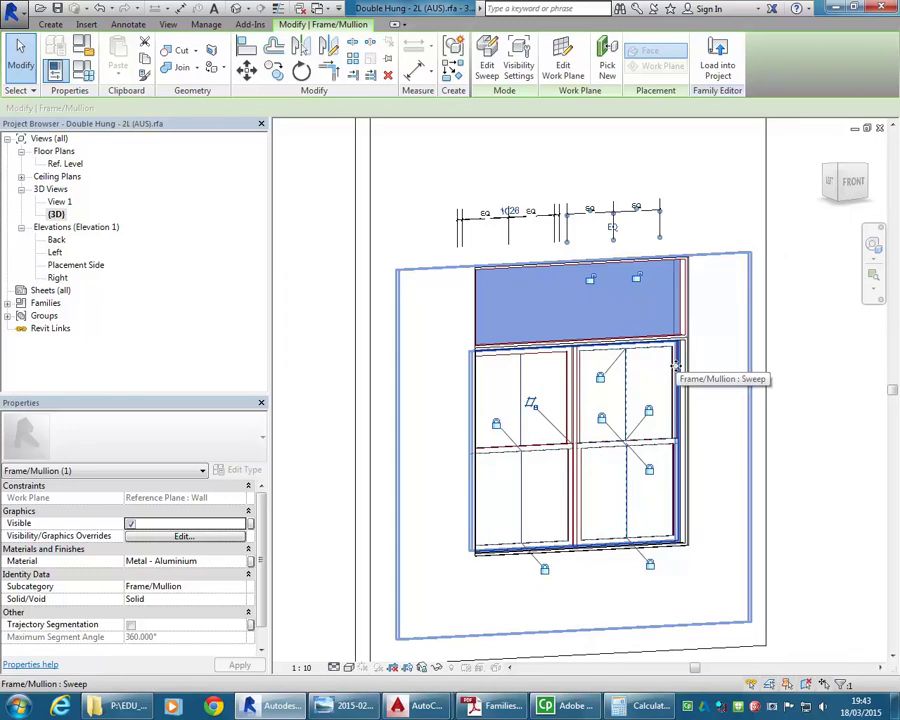
scroll(560, 324, "up", 2)
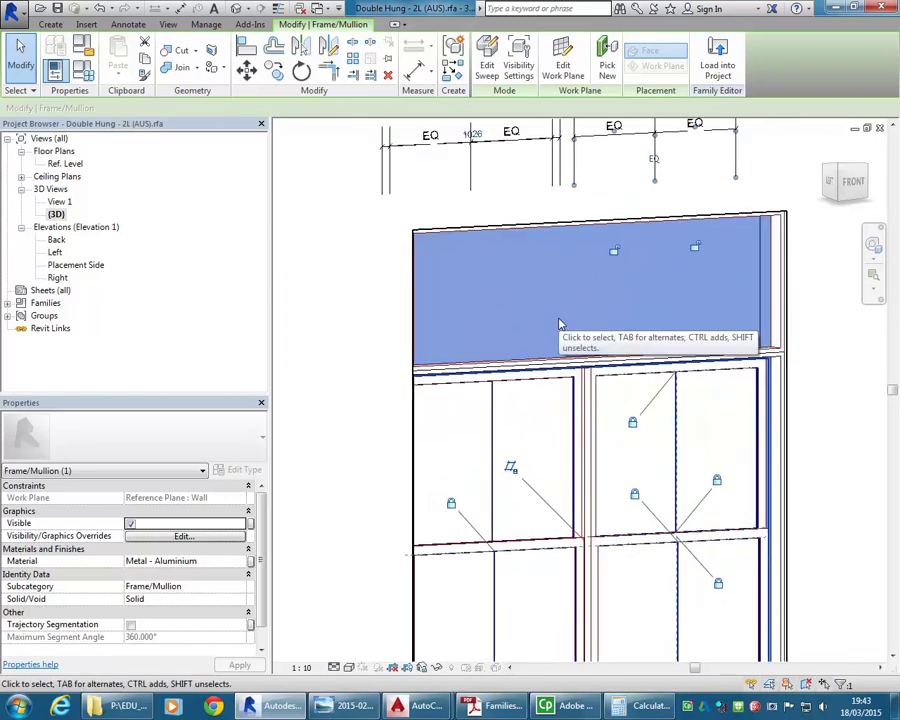
scroll(560, 324, "up", 1)
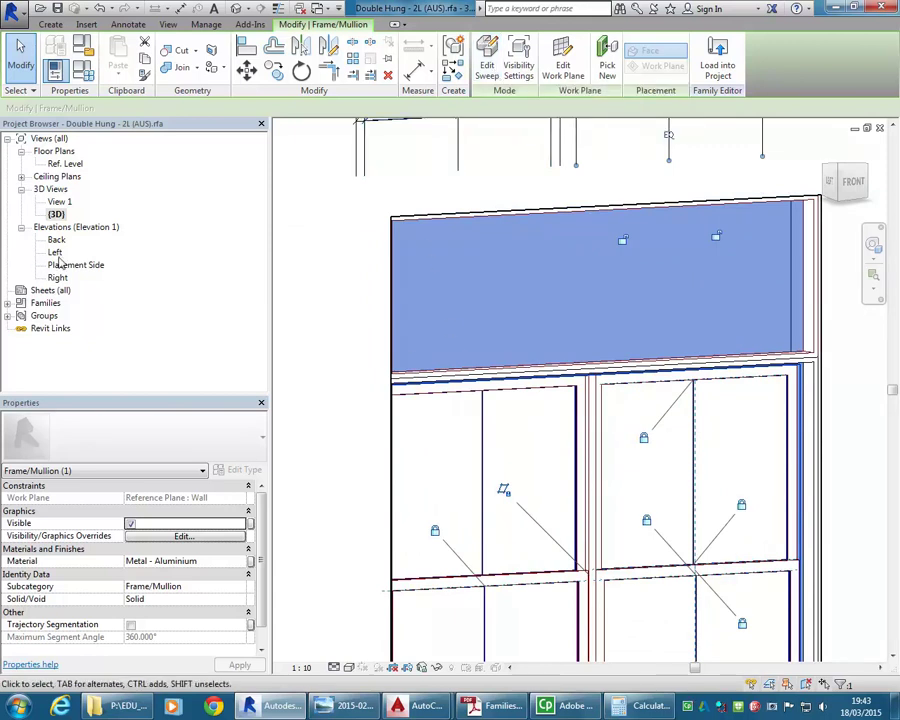
left_click(484, 64)
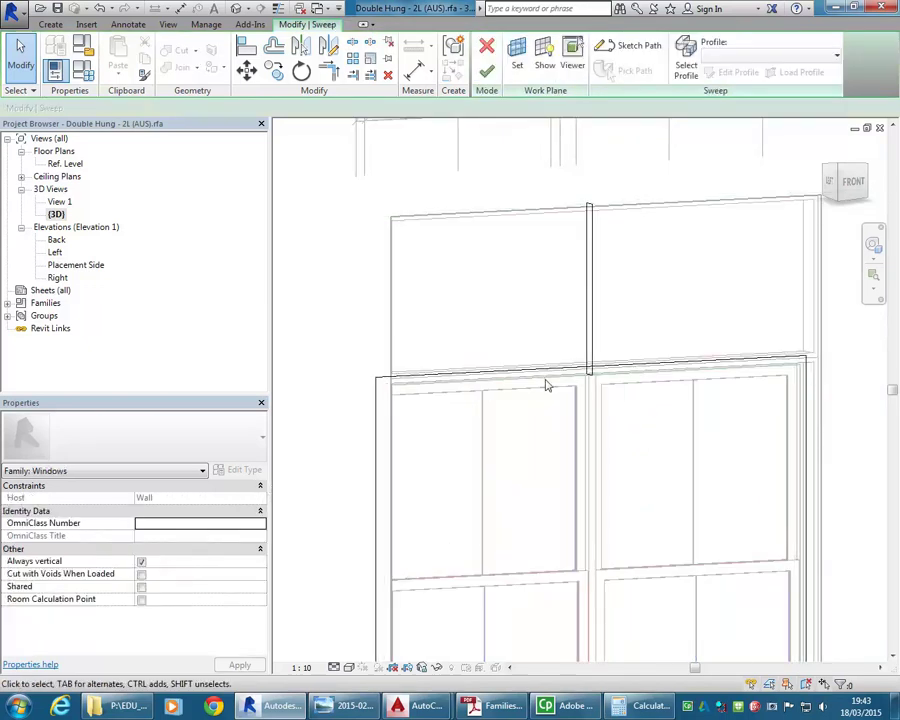
scroll(583, 273, "up", 3)
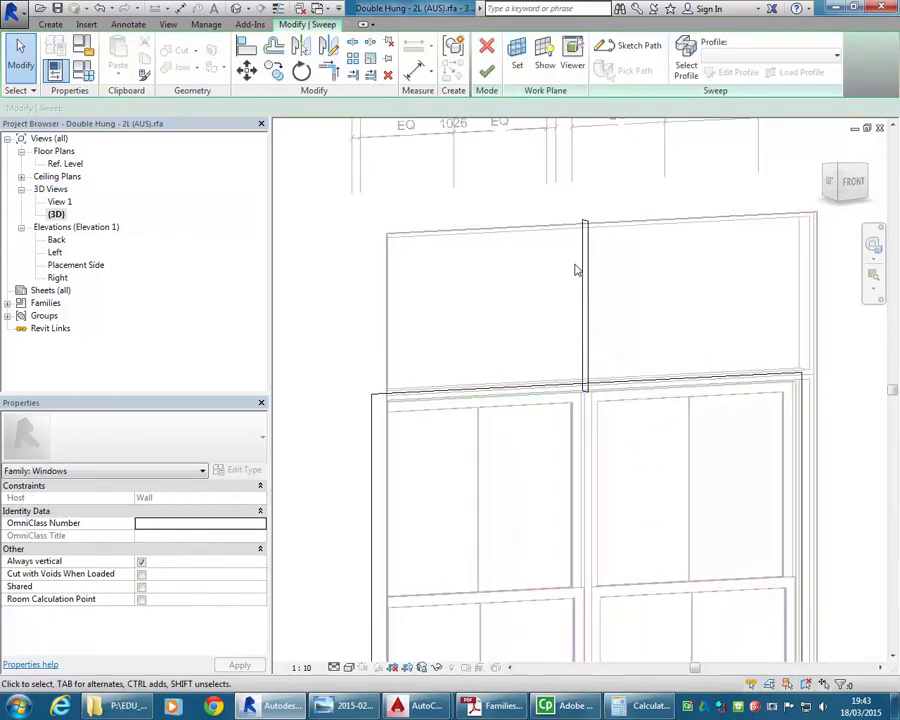
scroll(562, 334, "up", 1)
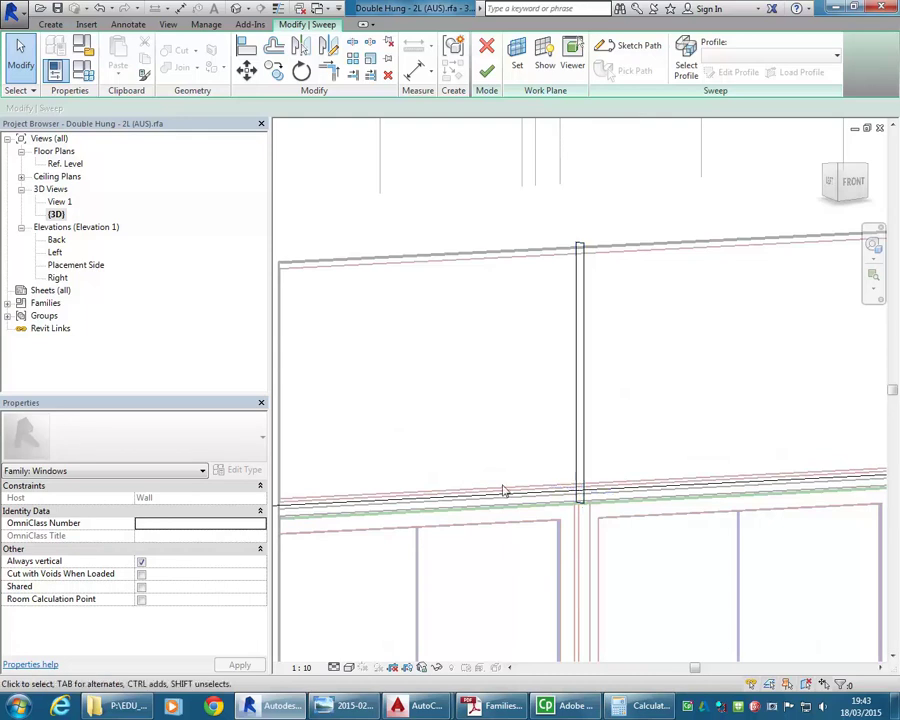
middle_click_drag(708, 513, 542, 501, "shift")
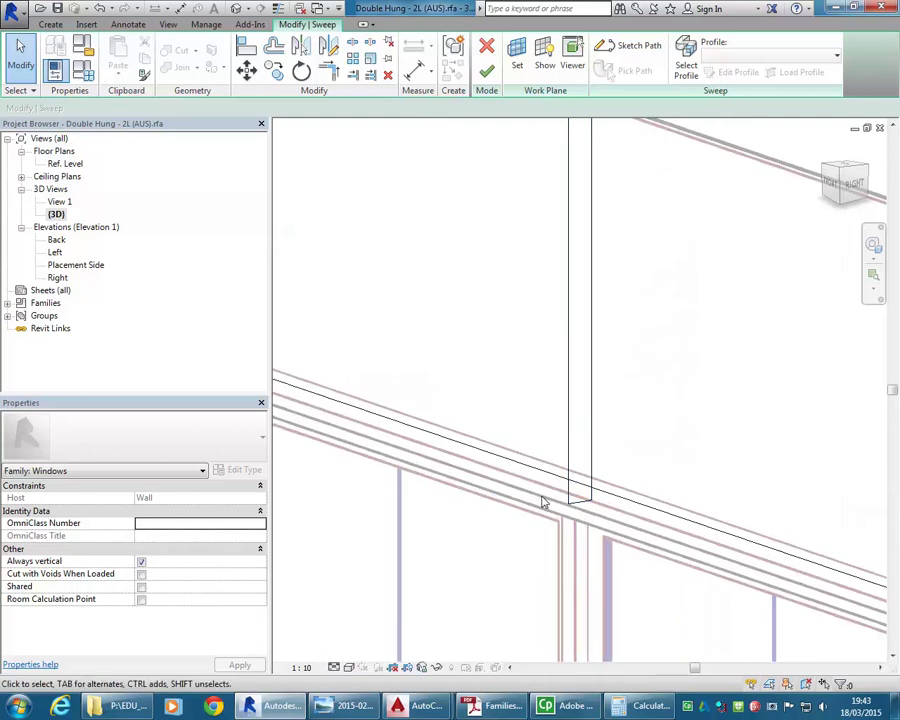
scroll(611, 393, "down", 2)
middle_click_drag(611, 393, 600, 465)
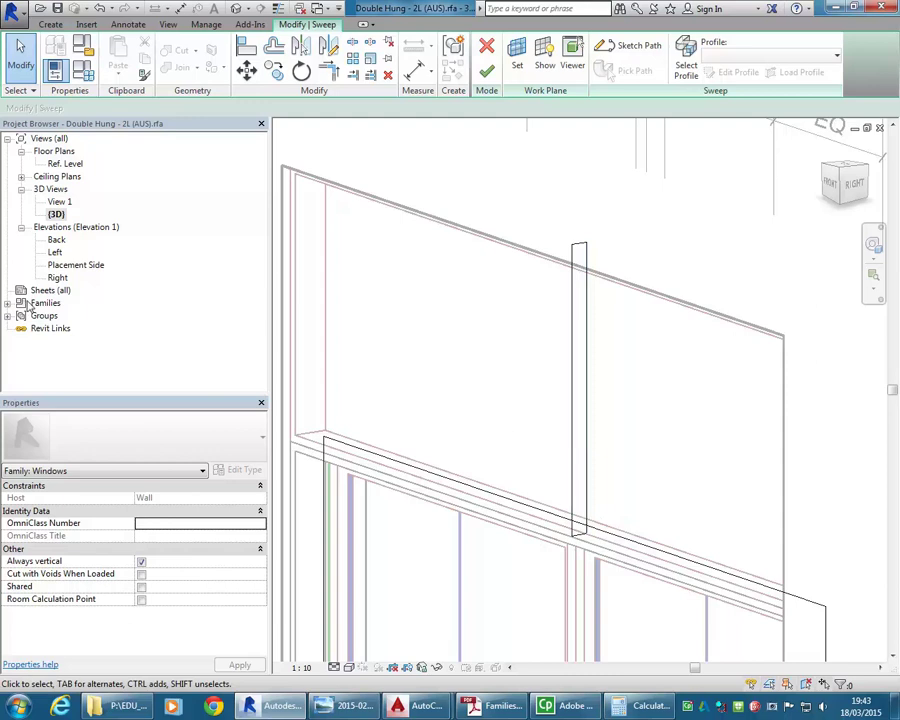
Check the sweep from the Left elevation and open its profile sketch for editing in the Right elevation.
double_click(56, 253)
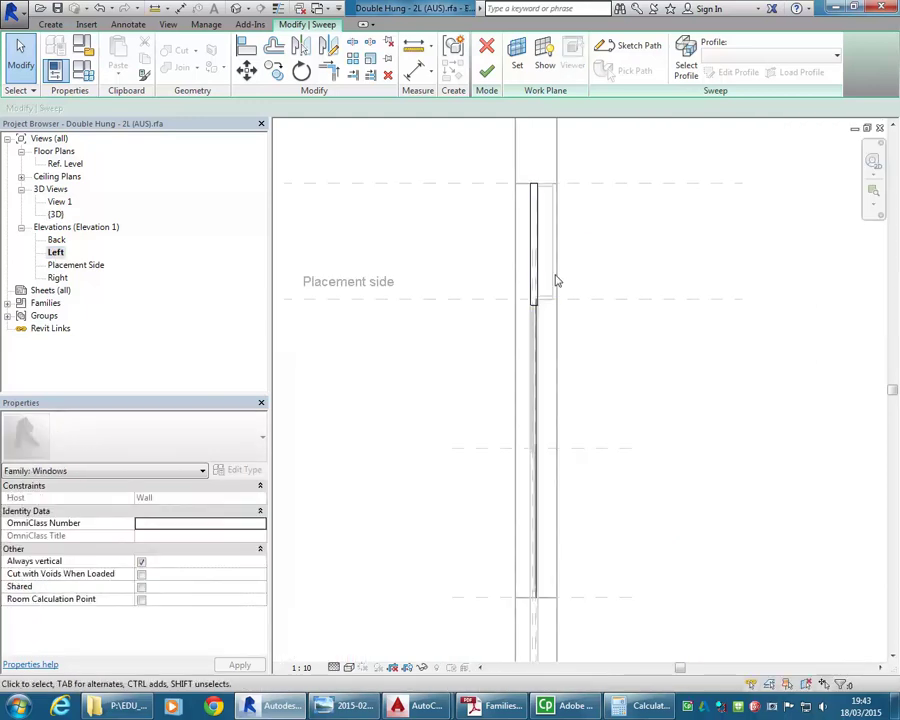
double_click(57, 278)
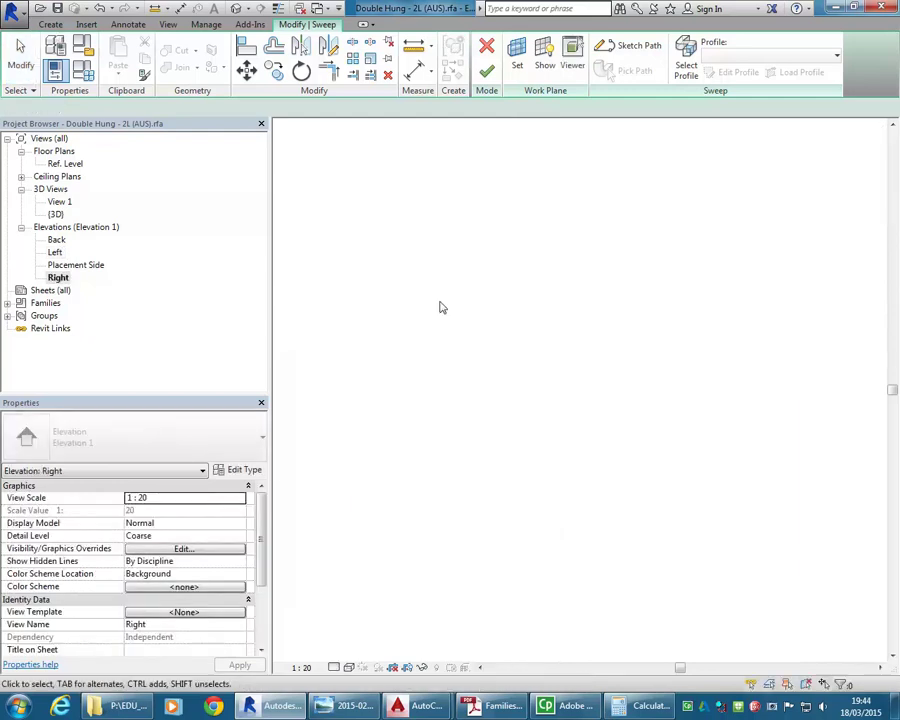
scroll(634, 428, "down", 2)
scroll(630, 440, "up", 5)
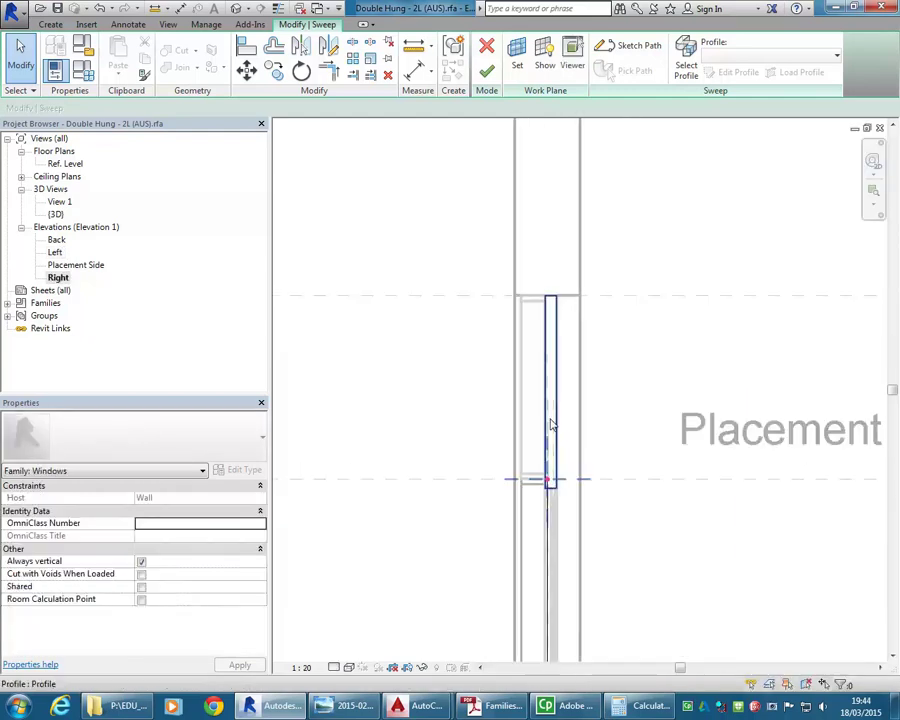
left_click(686, 68)
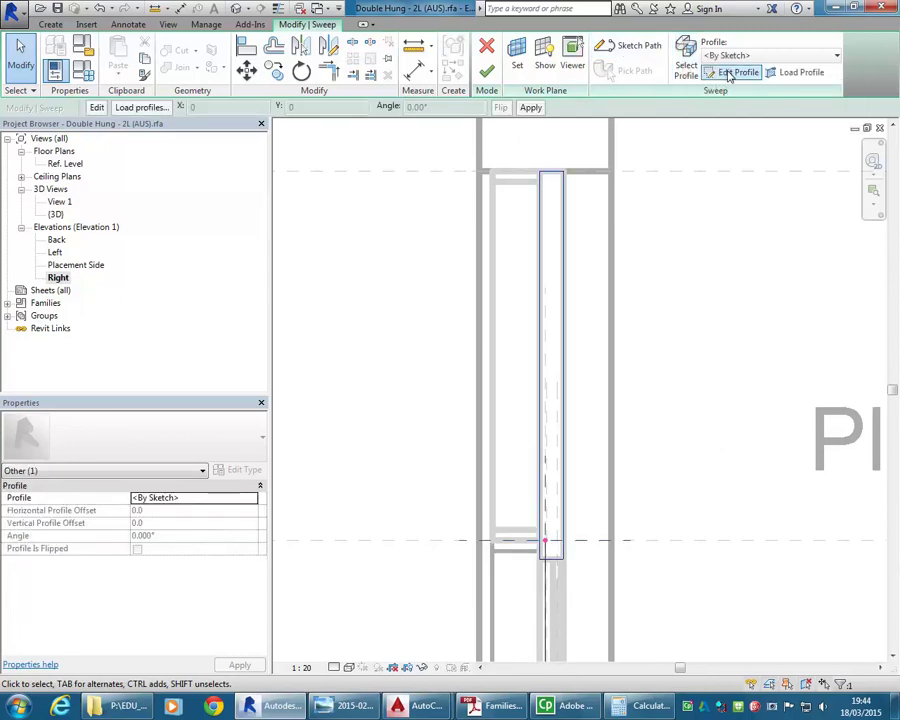
left_click(731, 72)
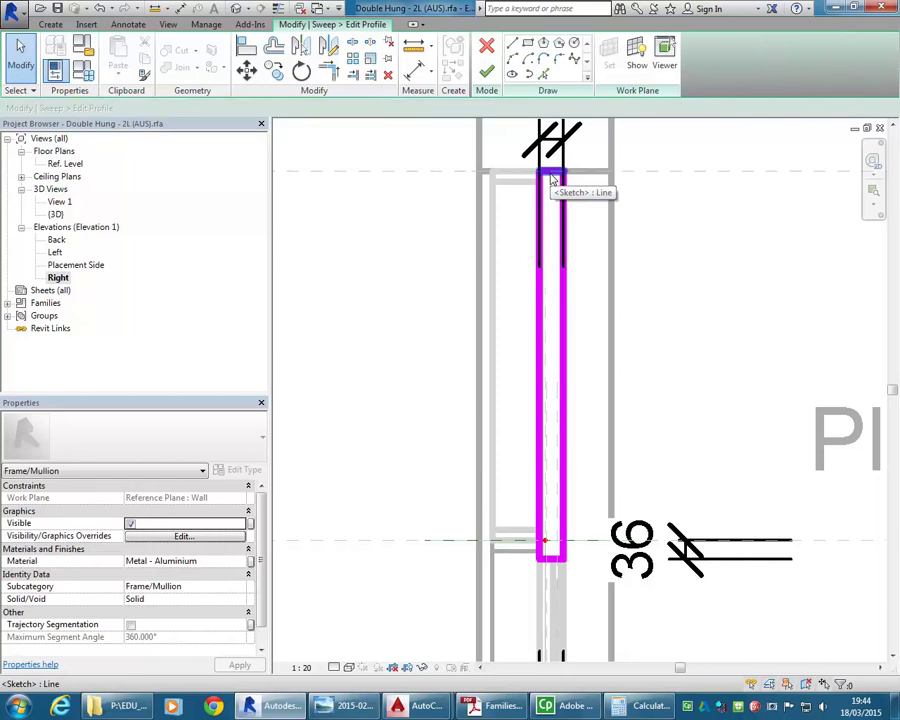
Move the profile's top line down to the Transom reference plane, removing the constraints that prevent the move.
left_click_drag(552, 180, 546, 425)
middle_click_drag(546, 425, 550, 280)
scroll(550, 280, "up", 2)
left_click_drag(548, 385, 431, 411)
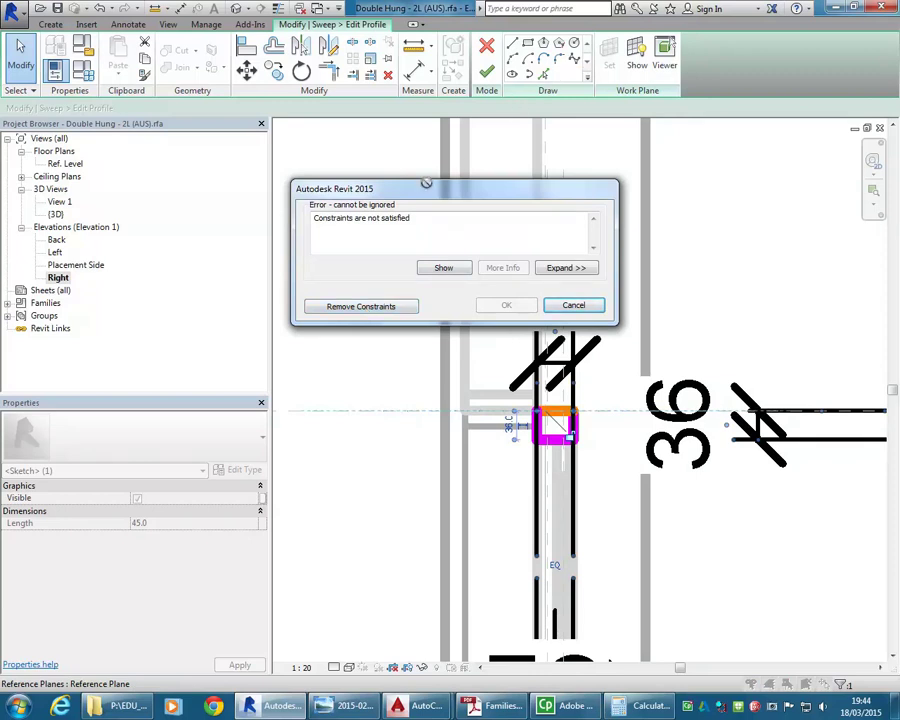
left_click(368, 307)
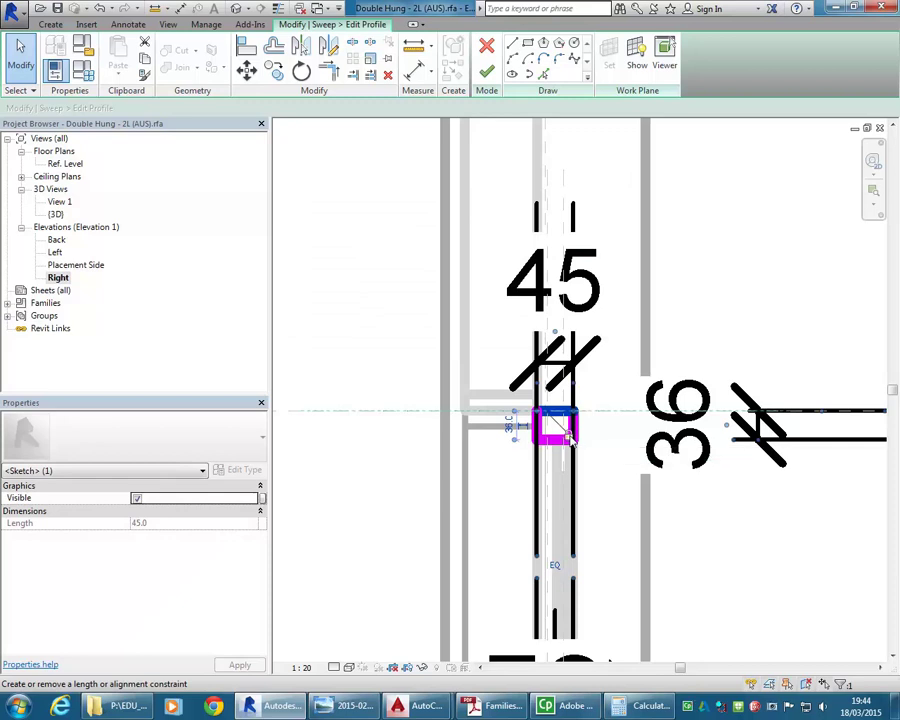
scroll(370, 310, "down", 4)
middle_click_drag(368, 306, 492, 336)
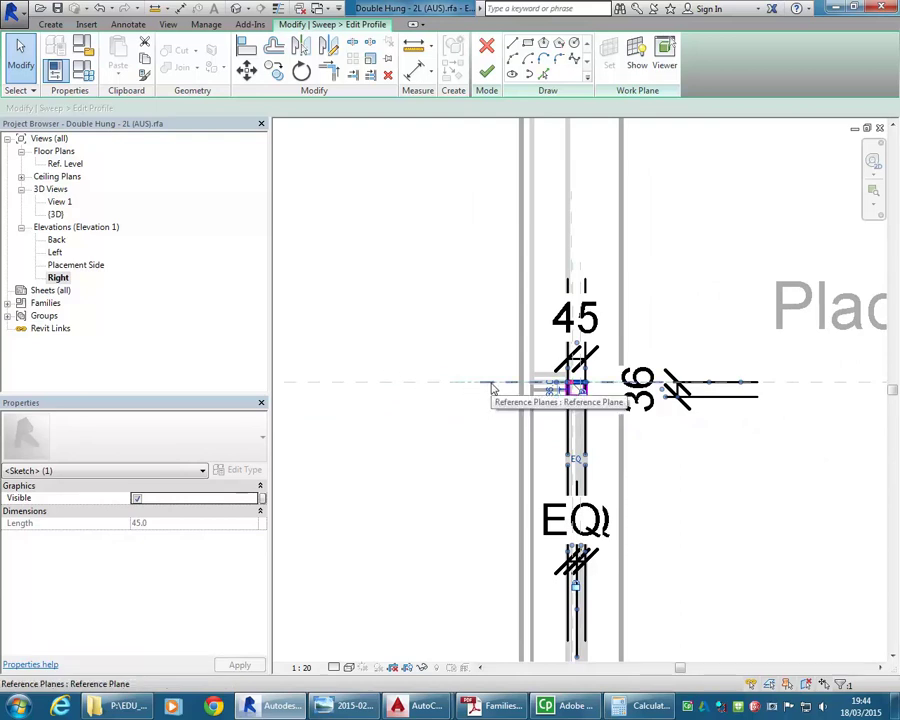
Move the profile's top line back up to make the profile 240 mm high, removing the conflicting constraints.
scroll(573, 347, "up", 3)
left_click_drag(578, 424, 586, 238)
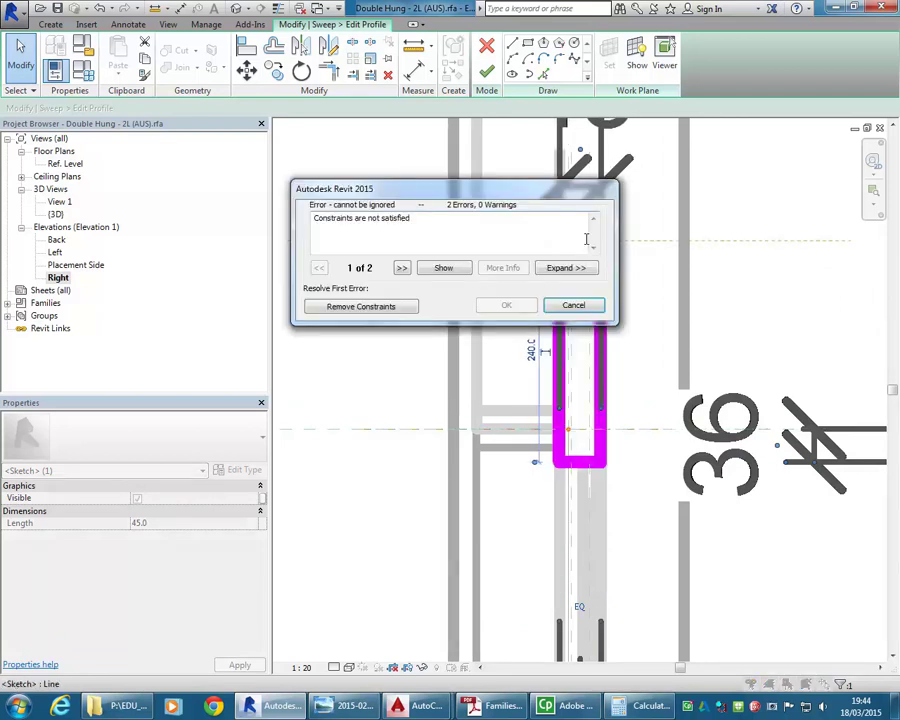
left_click(361, 306)
scroll(368, 271, "down", 2)
middle_click_drag(368, 271, 446, 366)
scroll(484, 374, "down", 1)
scroll(444, 373, "up", 1)
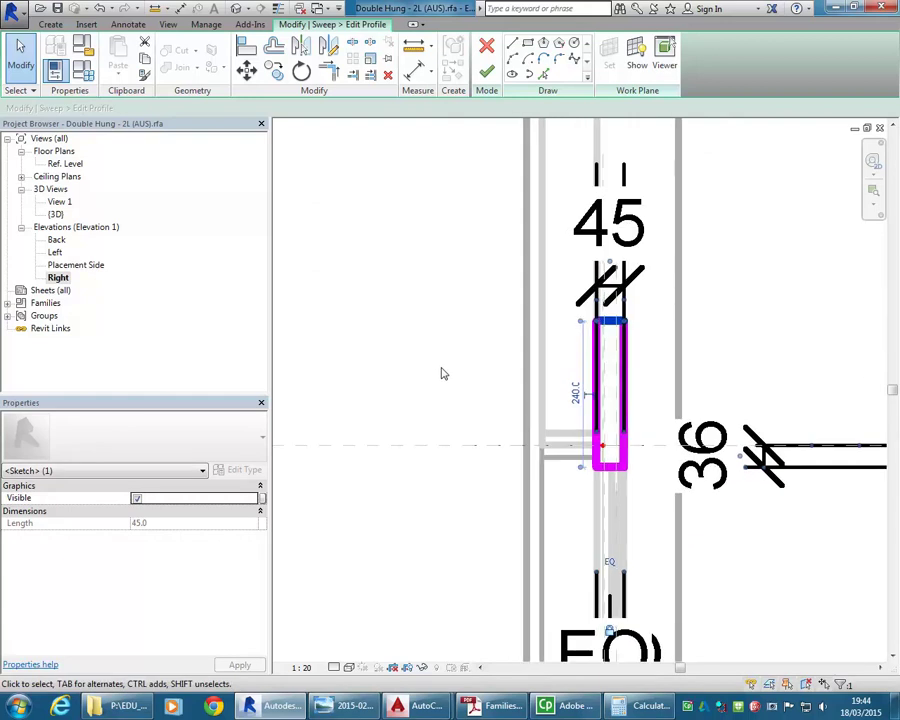
Align the profile's top line to the Transom reference plane and end the Align command.
left_click(245, 48)
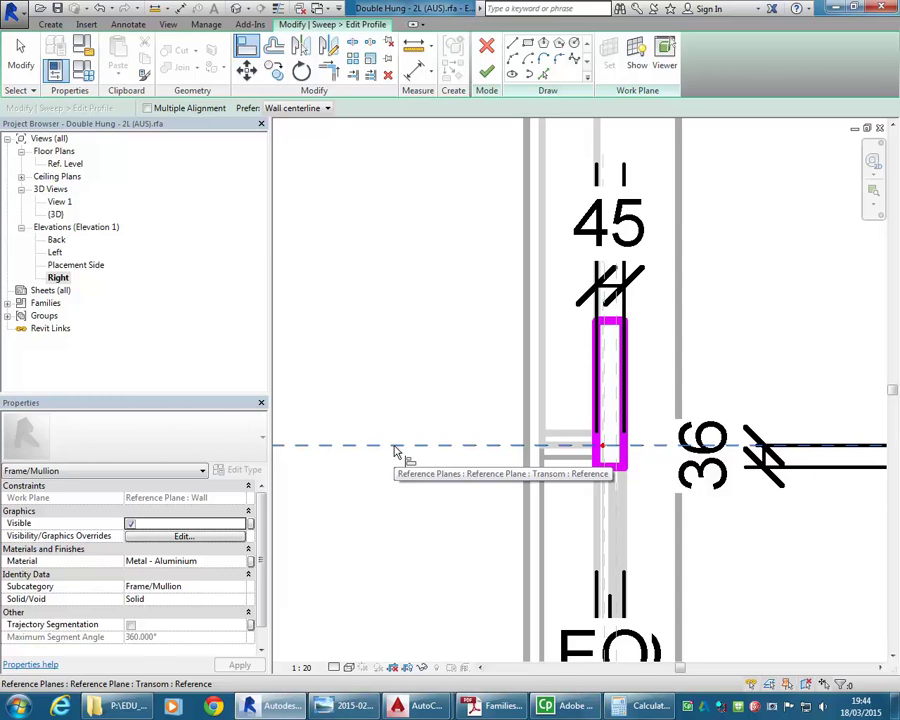
left_click(397, 452)
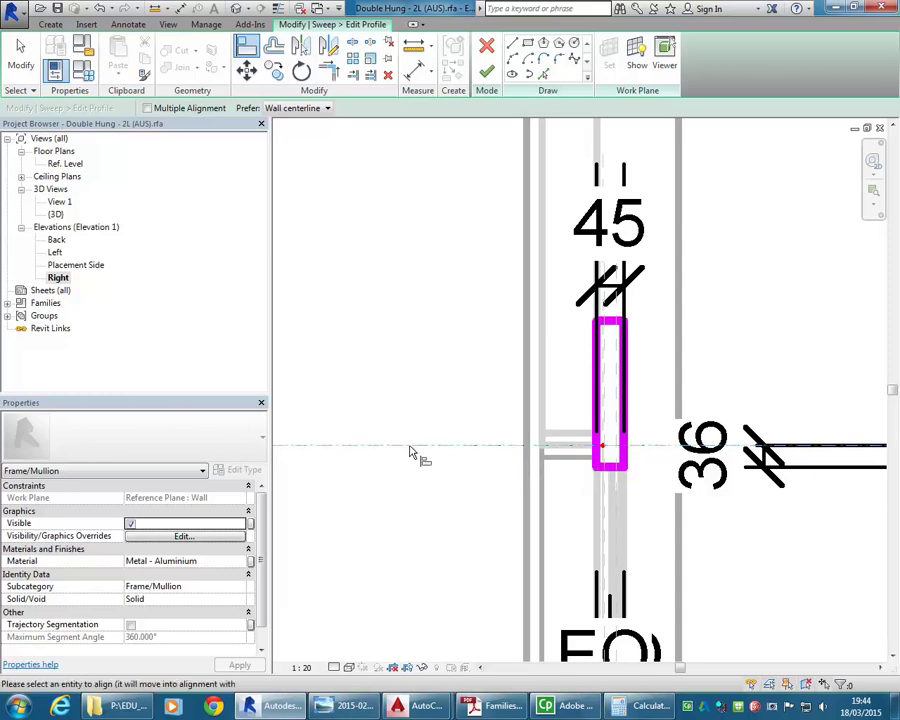
left_click(610, 326)
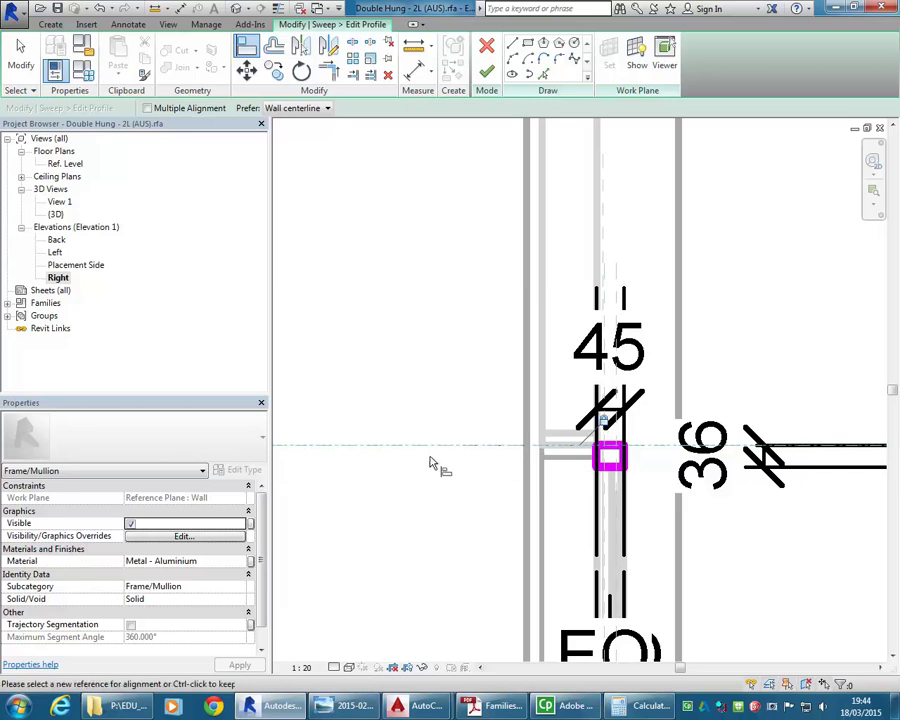
right_click(412, 312)
left_click(444, 320)
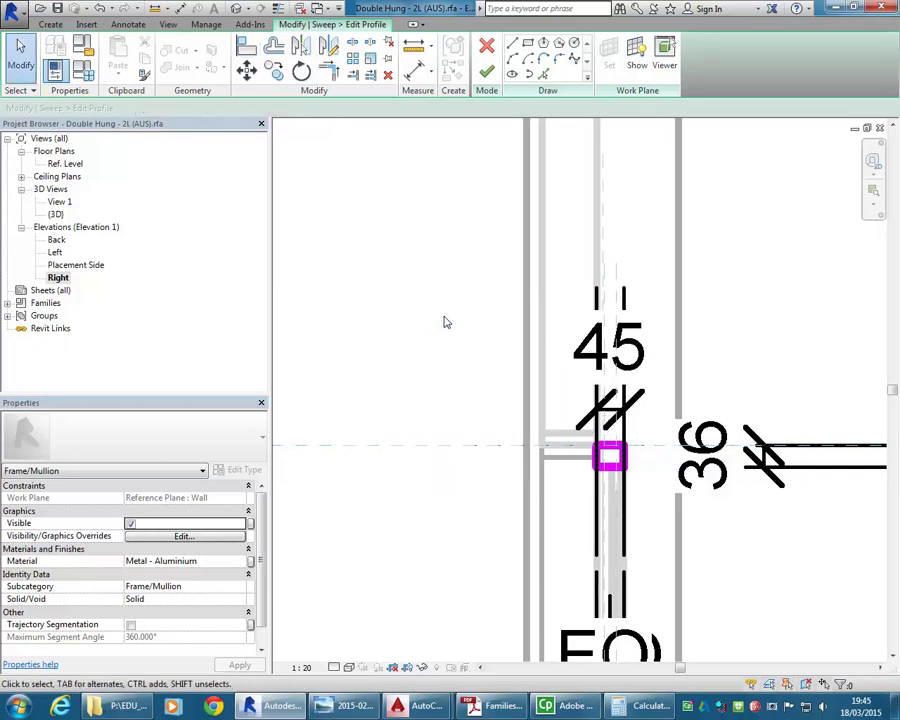
Examine the profile's width and height dimensions and its position against the Transom reference plane and surrounding frame.
scroll(446, 321, "down", 1)
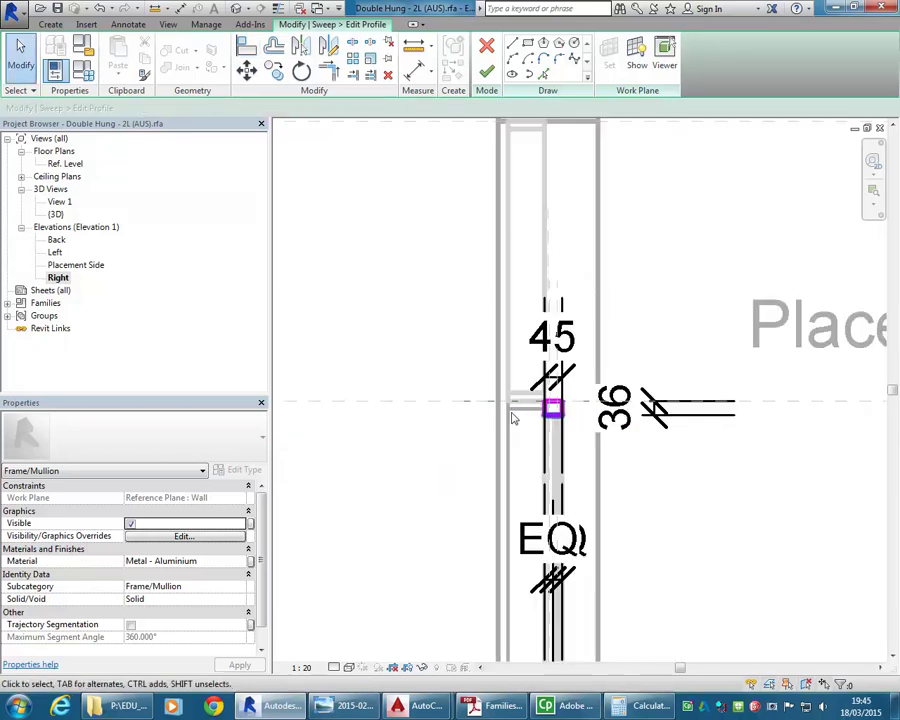
scroll(424, 265, "down", 5)
scroll(500, 380, "up", 4)
scroll(510, 393, "up", 2)
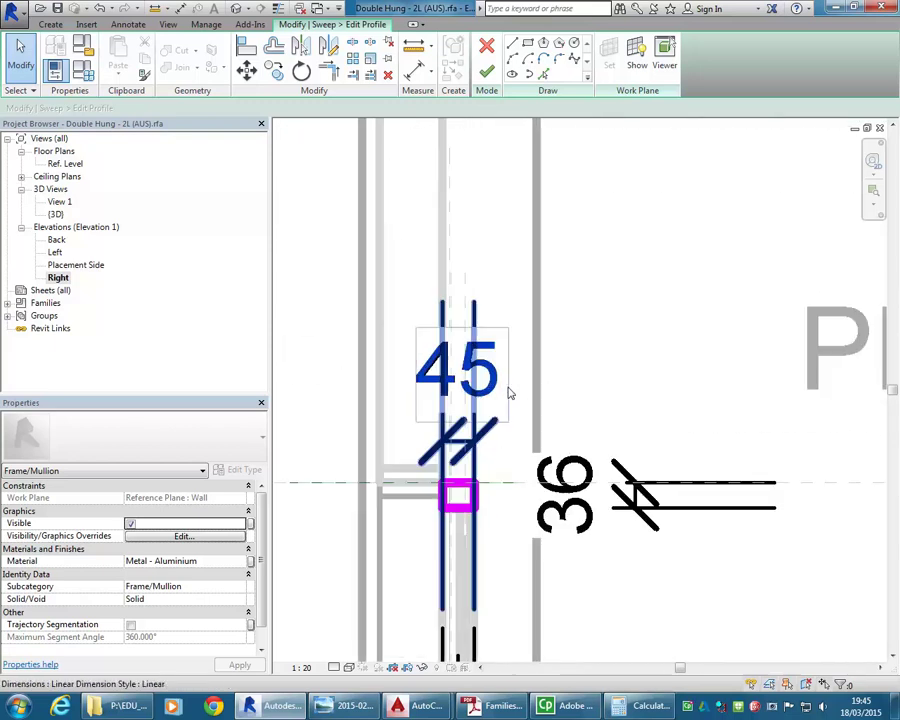
scroll(514, 468, "down", 3)
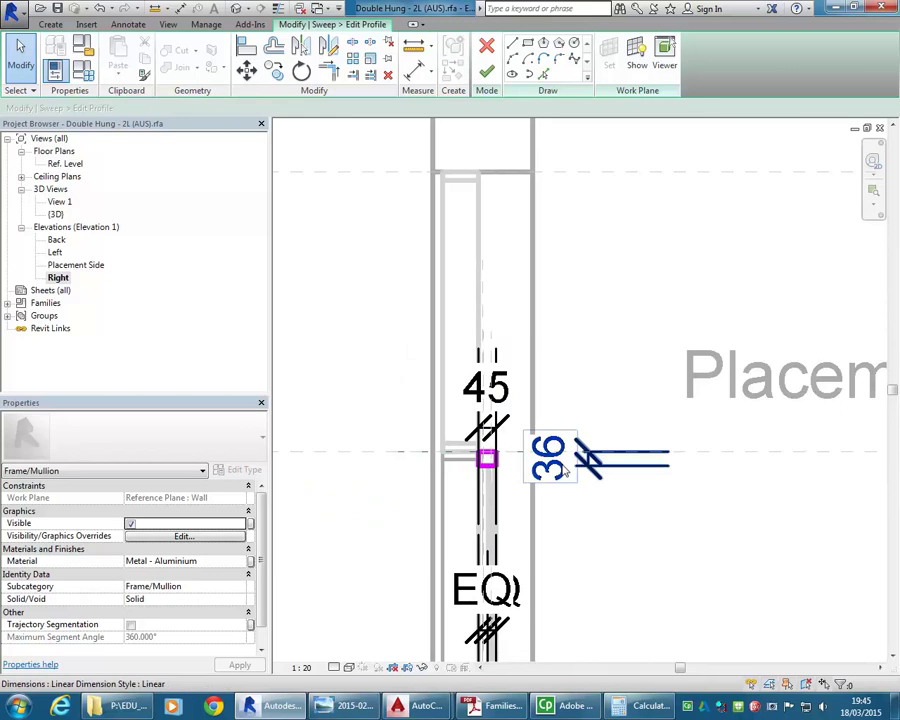
scroll(517, 470, "up", 2)
scroll(517, 470, "up", 2)
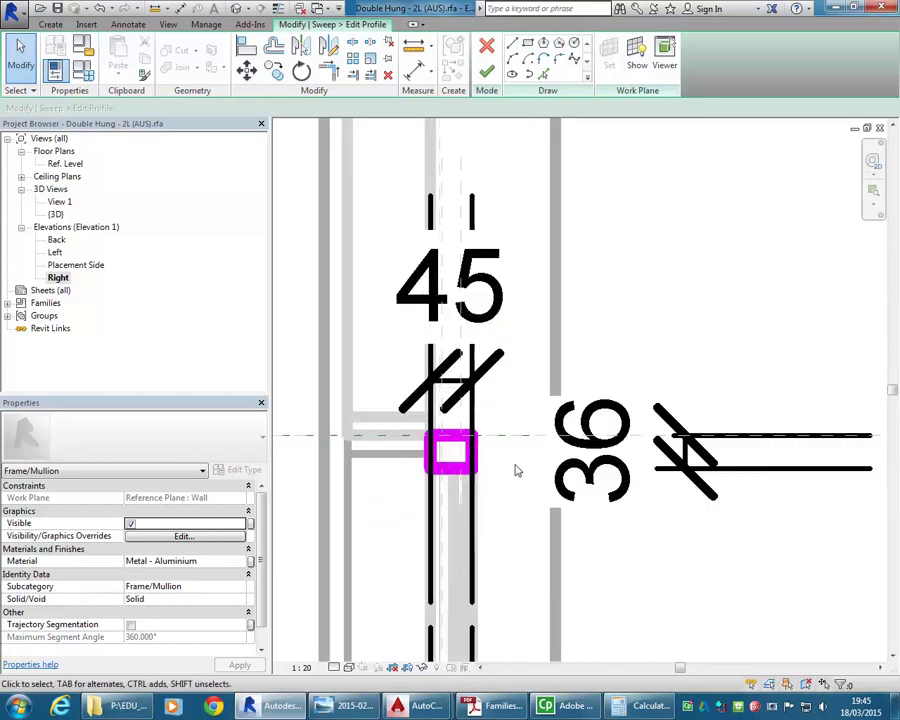
scroll(415, 375, "down", 3)
middle_click_drag(415, 375, 446, 489)
Finish the profile sketch and complete the edit of the Frame/Mullion sweep.
left_click(486, 72)
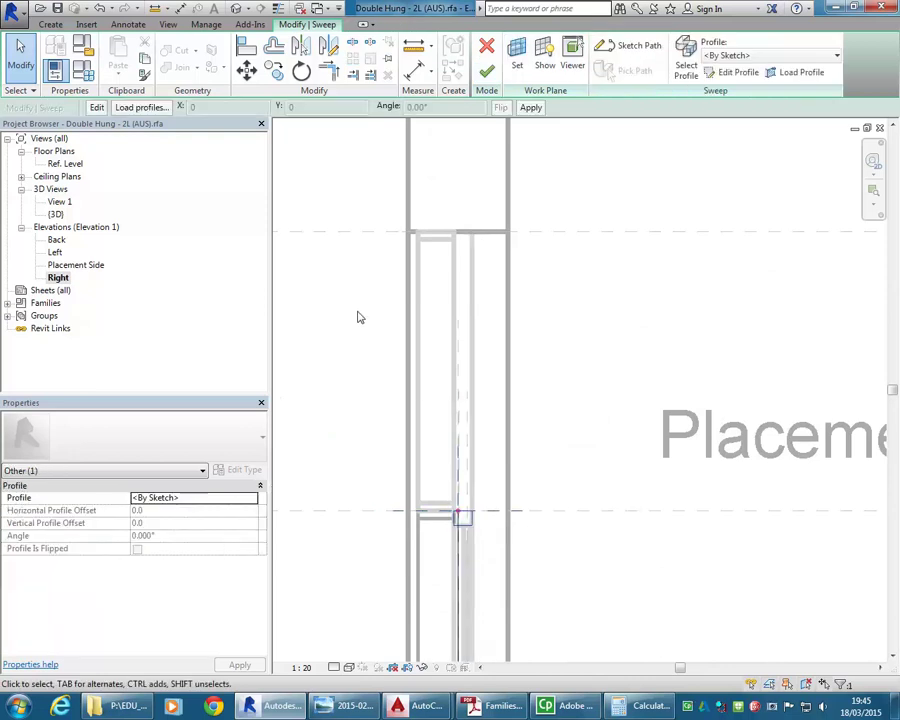
scroll(339, 346, "down", 2)
middle_click_drag(339, 346, 458, 366)
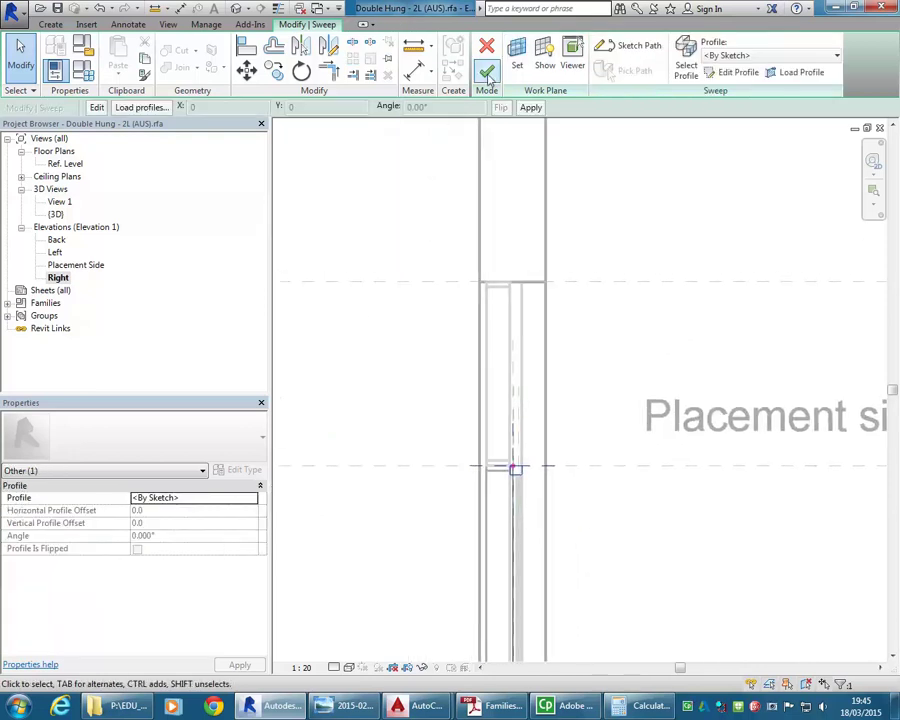
left_click(486, 72)
Select the edited Frame/Mullion sweep in the 3D view and examine its upper corner beneath the transom.
double_click(56, 214)
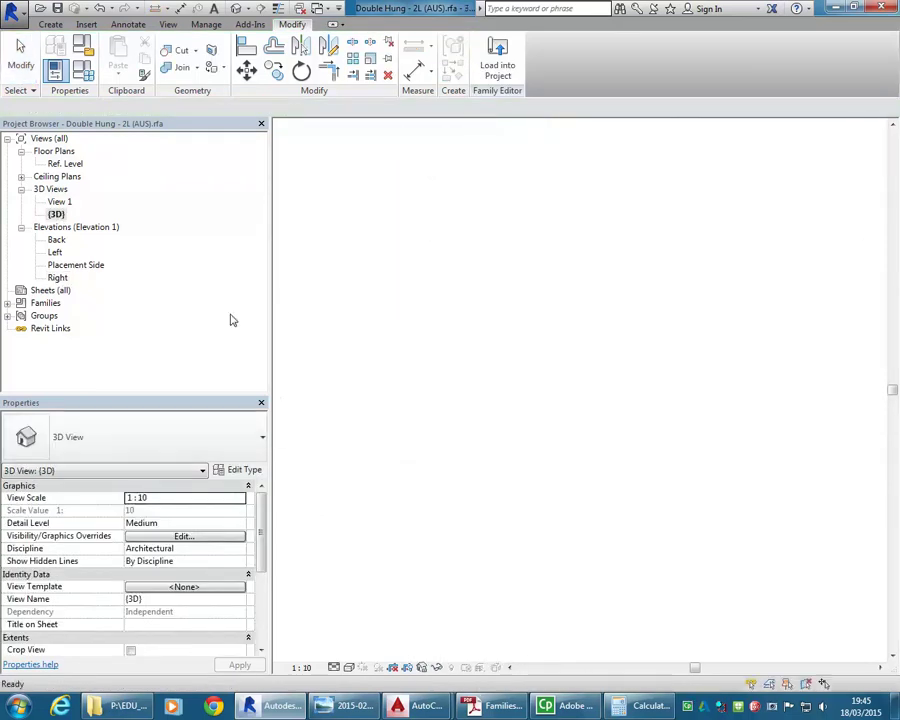
scroll(475, 407, "down", 2)
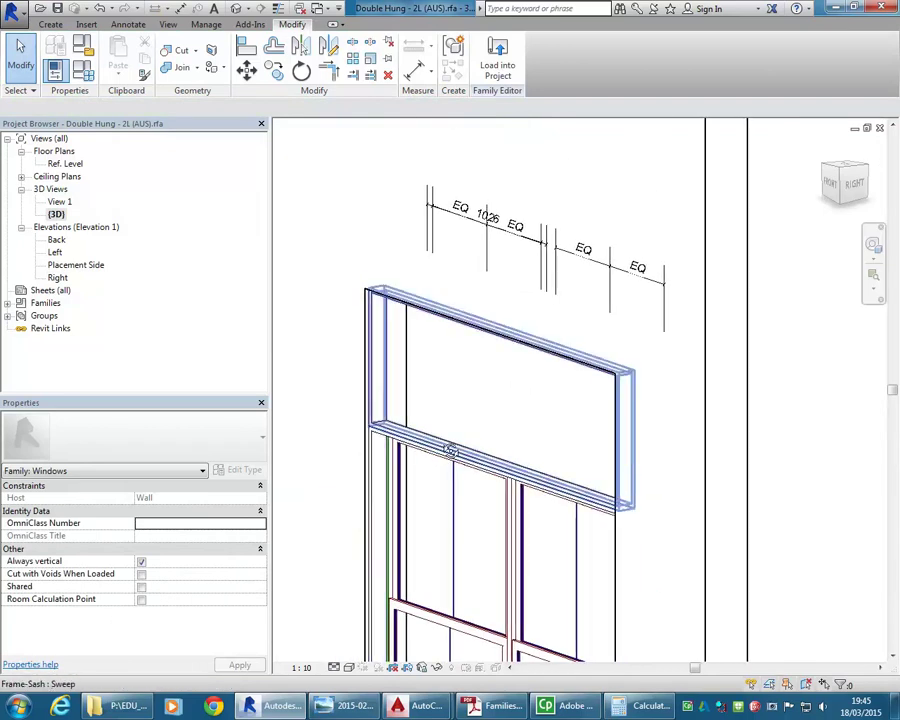
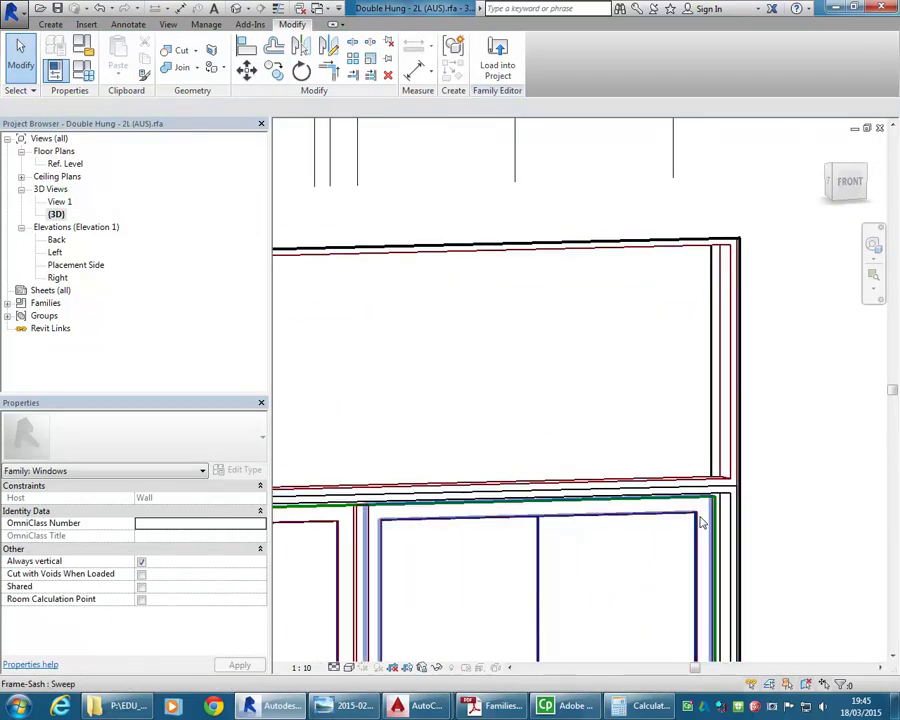
left_click(731, 512)
scroll(563, 432, "down", 2)
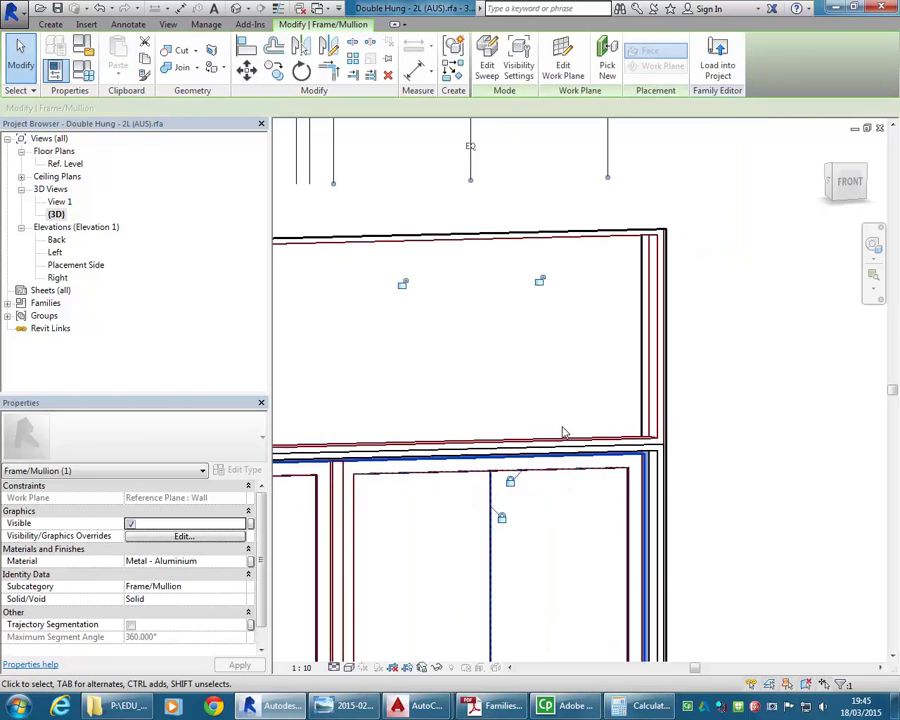
Clear the selection and start a new sweep with a sketched path in the Back elevation, dismissing the save reminder.
middle_click_drag(540, 410, 504, 398, "shift")
key("Escape")
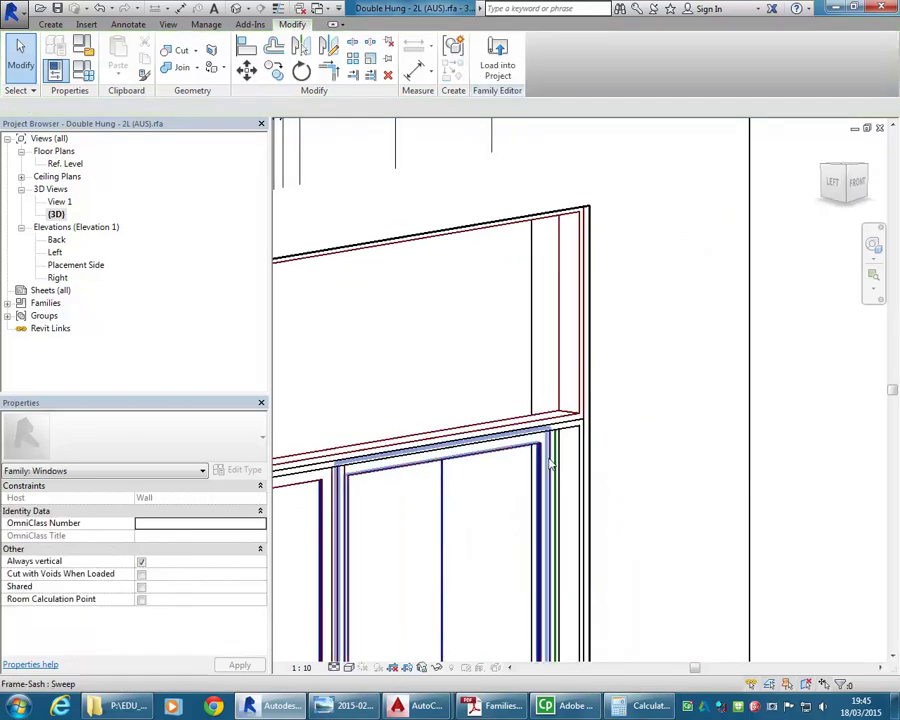
middle_click_drag(405, 372, 411, 400, "shift")
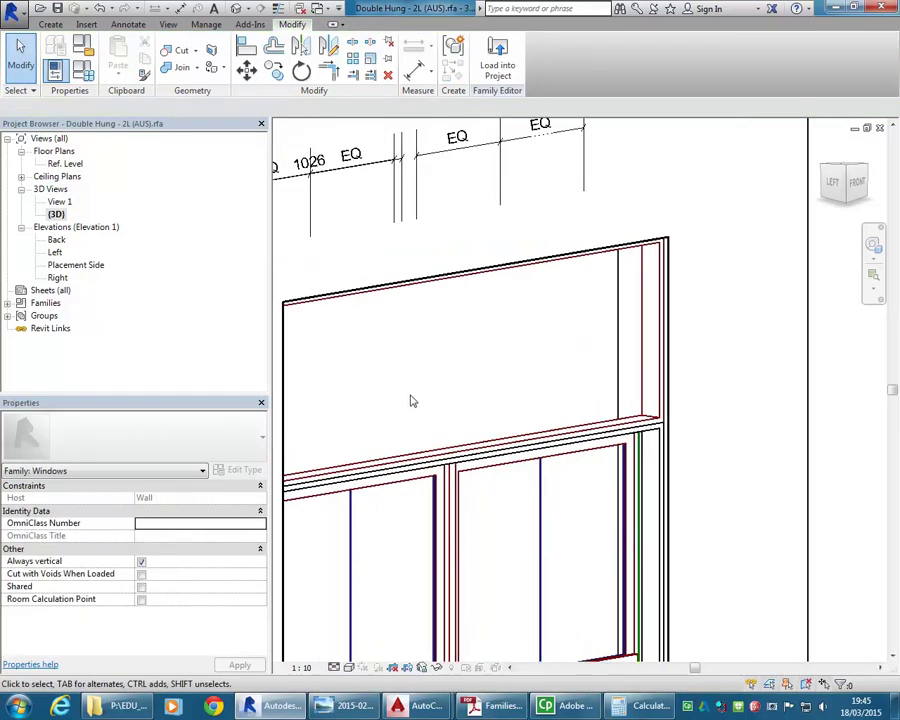
double_click(57, 240)
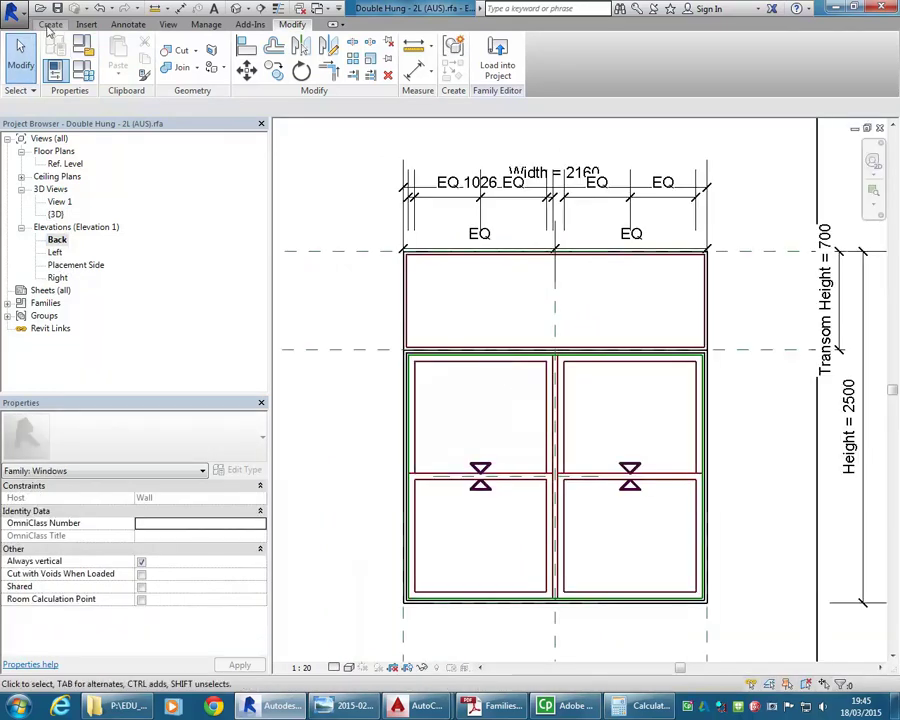
left_click(49, 25)
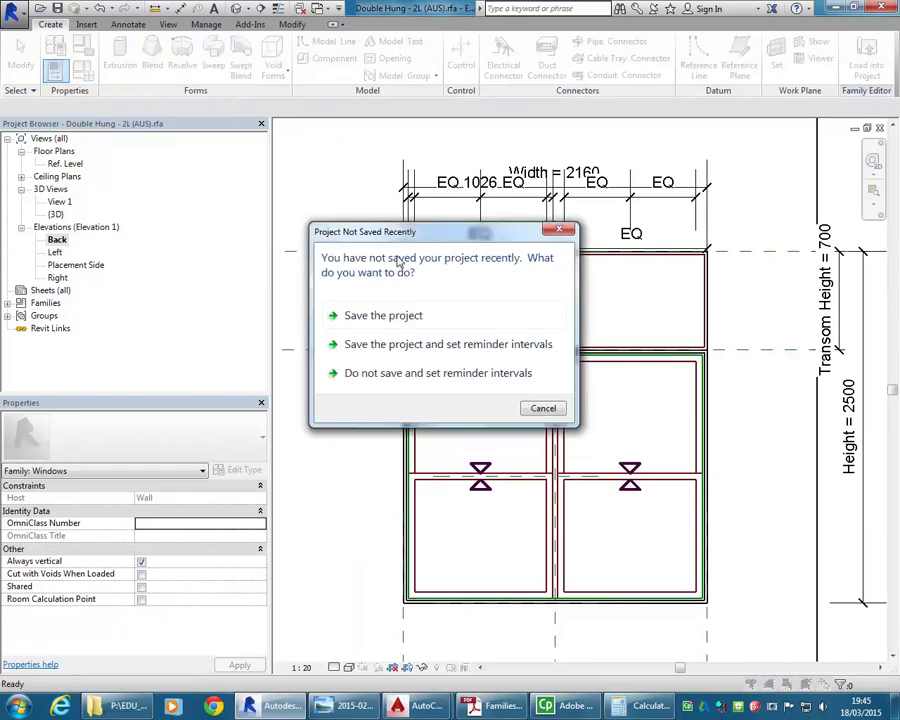
left_click(544, 409)
scroll(460, 330, "up", 3)
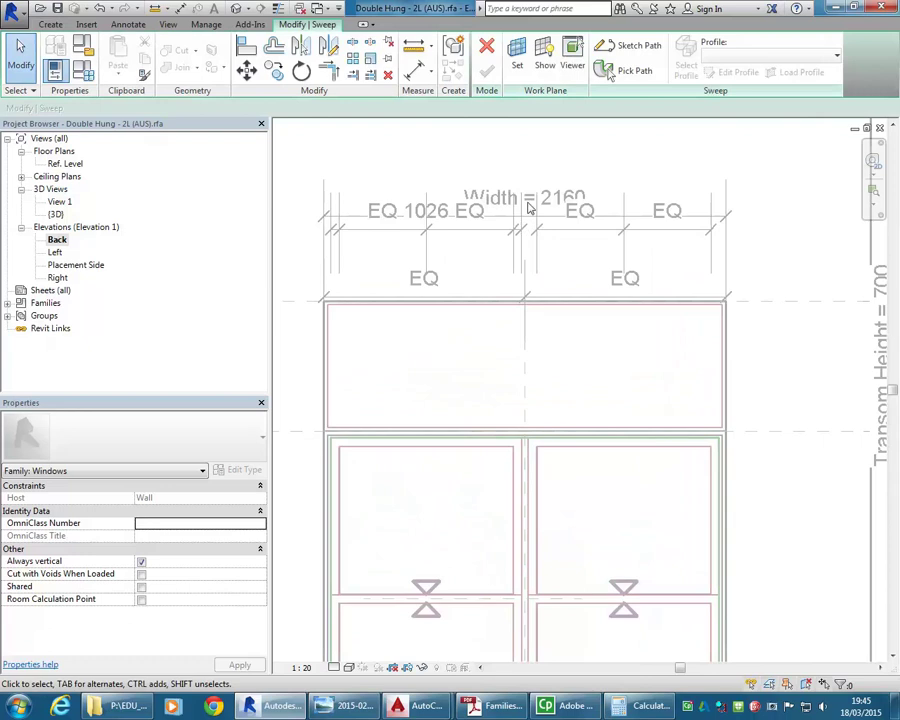
left_click(630, 47)
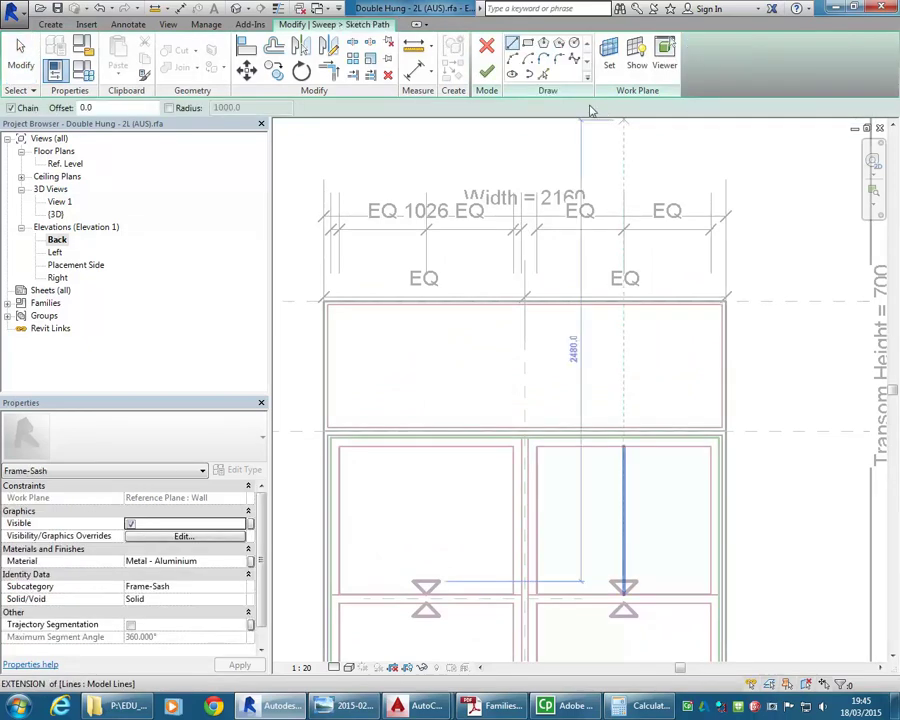
Pick locked path lines from the two side reference planes, the Transom plane and the window's top reference plane.
left_click(543, 77)
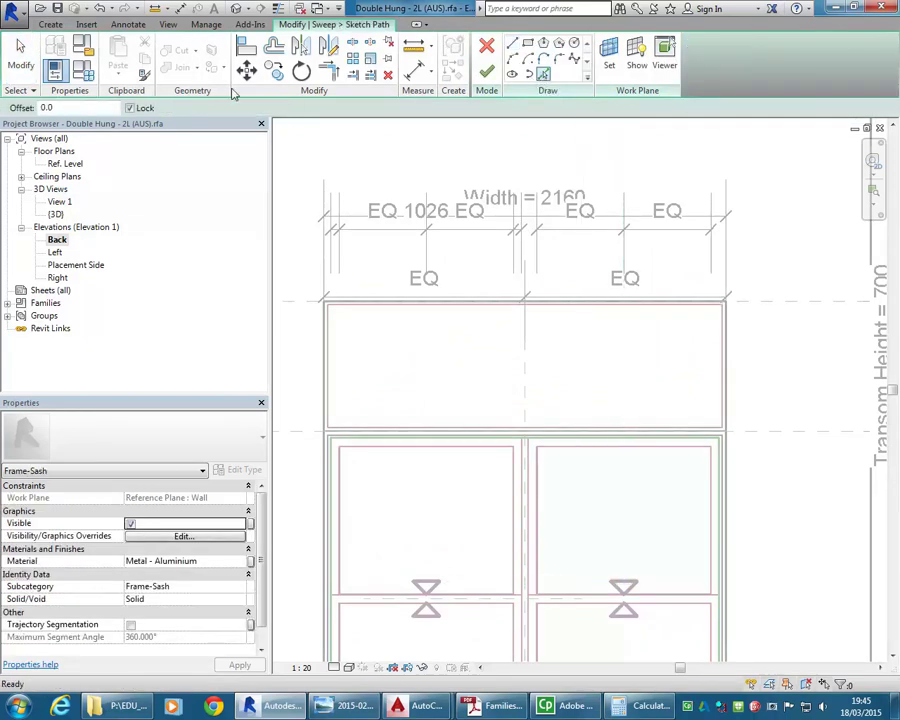
scroll(738, 302, "down", 2)
left_click(678, 422)
left_click(378, 405)
scroll(464, 577, "down", 3)
scroll(455, 420, "up", 5)
left_click(455, 436)
scroll(429, 419, "down", 2)
scroll(590, 430, "up", 2)
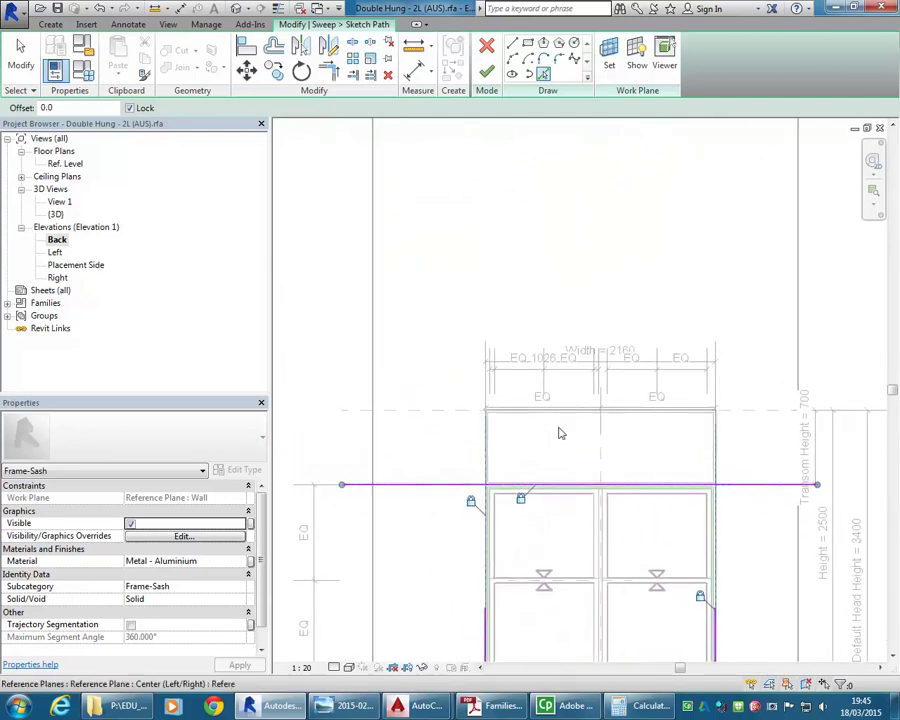
left_click(361, 402)
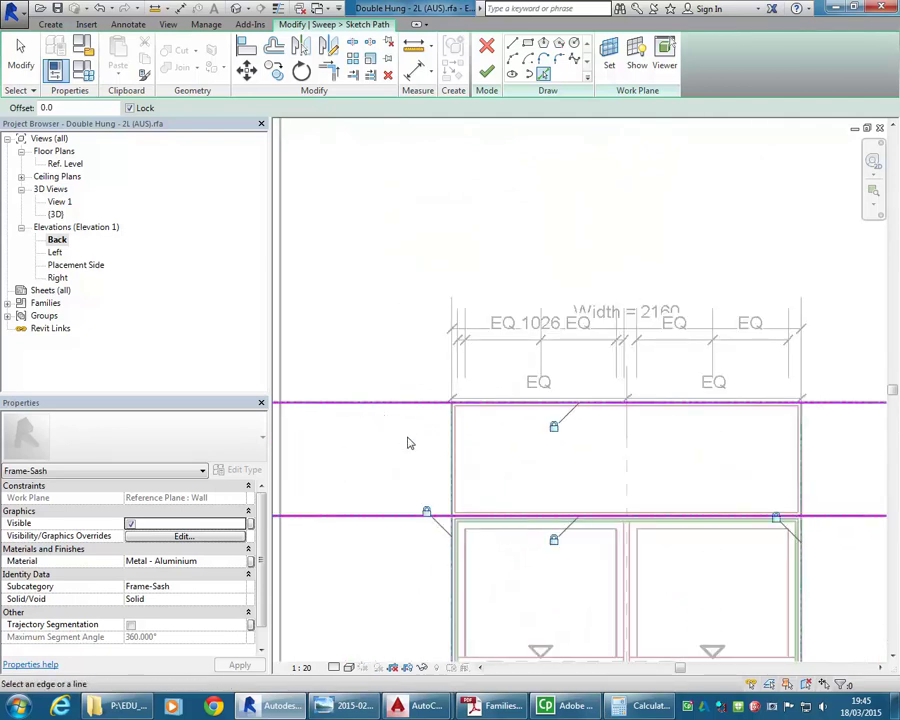
Trim the four path lines into a closed rectangle around the transom panel and end the Trim command.
left_click(329, 70)
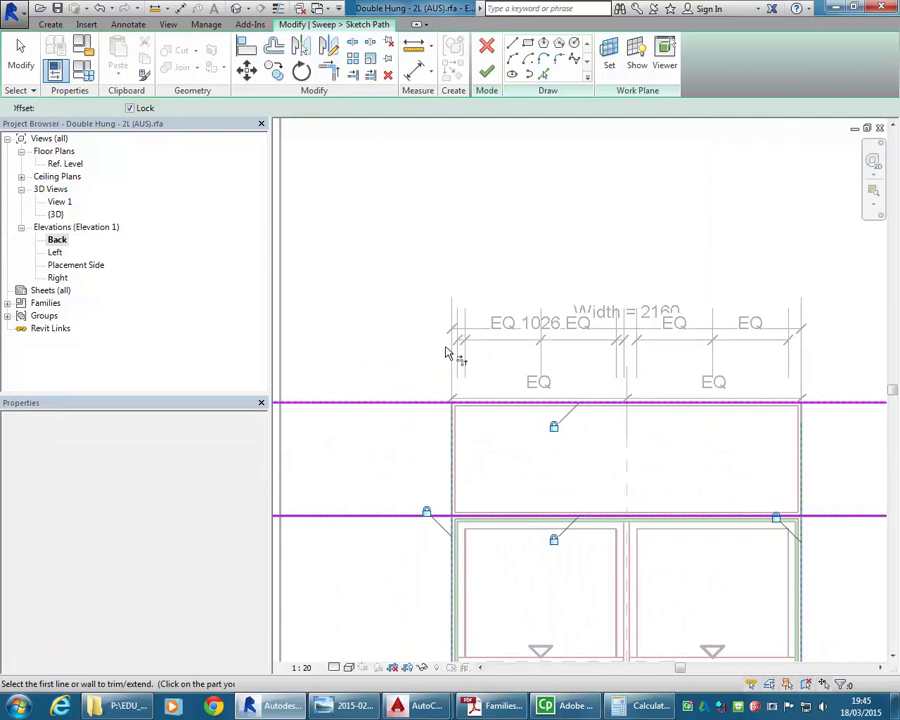
left_click(498, 403)
scroll(488, 363, "down", 2)
left_click(460, 500)
left_click(478, 399)
left_click(653, 505)
left_click(657, 545)
left_click(659, 363)
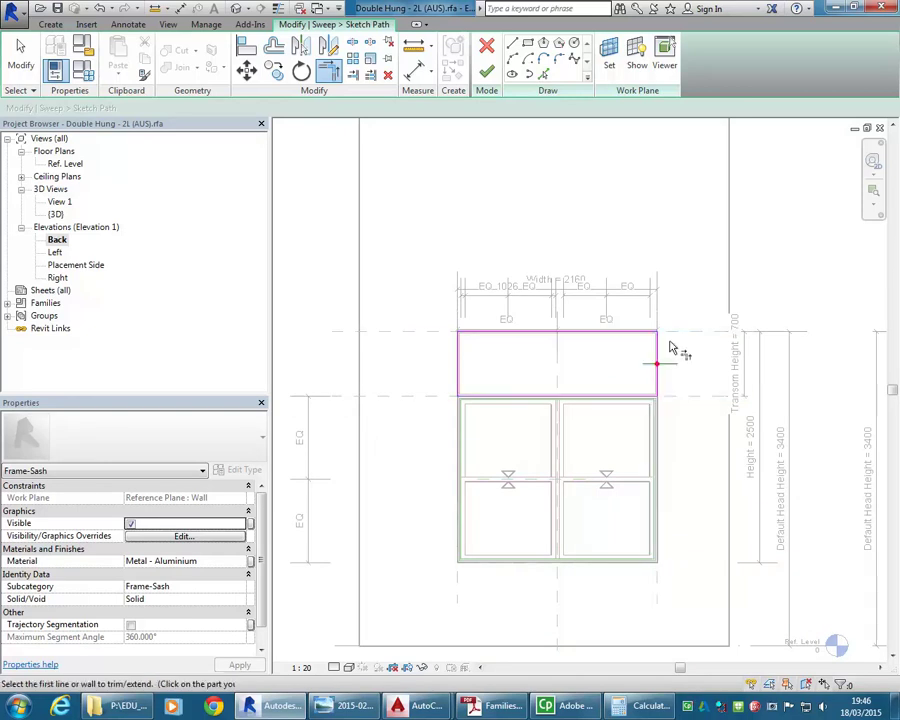
scroll(670, 347, "up", 5)
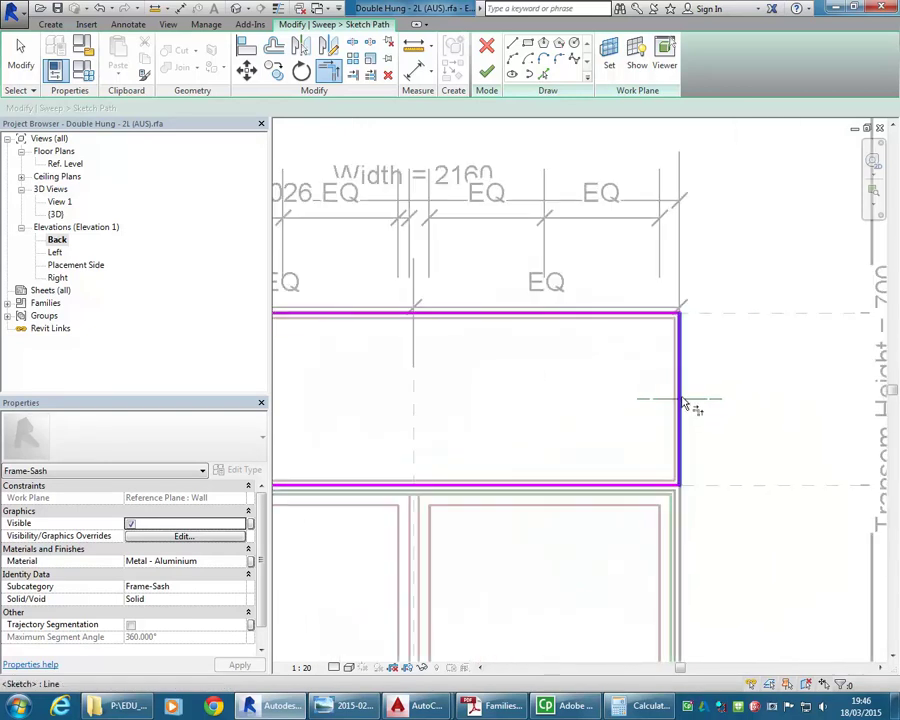
right_click(551, 372)
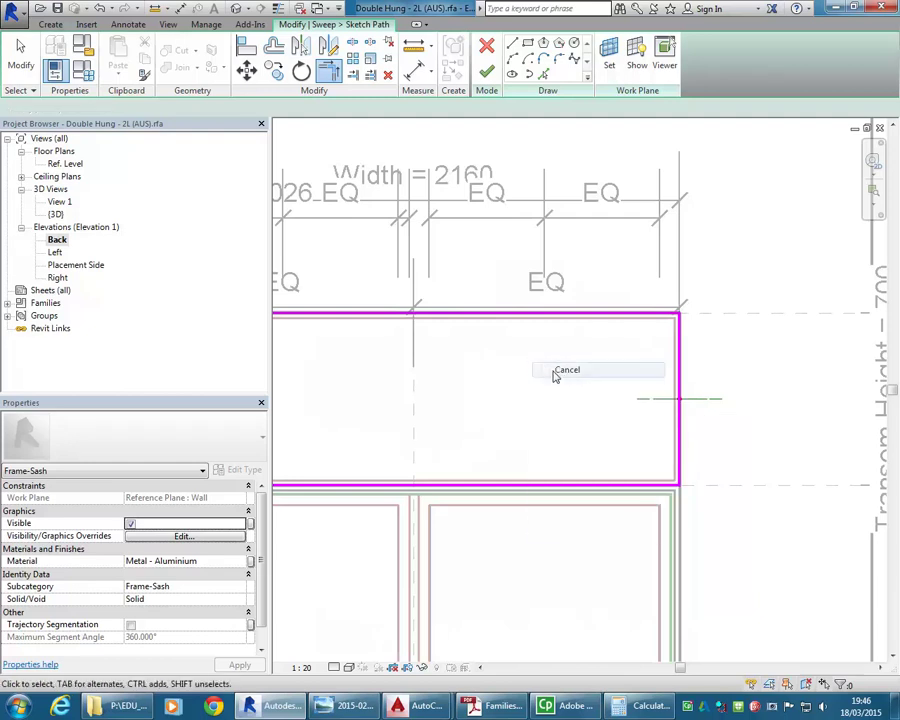
left_click(582, 378)
Move the profile plane to the midpoint of the path's top line and finish the path sketch.
left_click(652, 402)
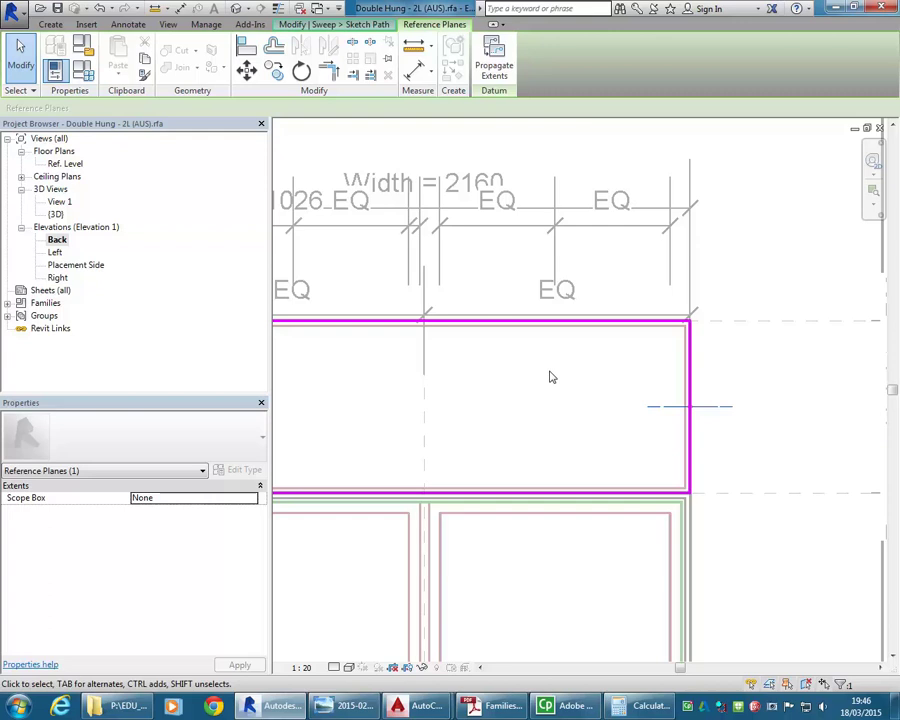
middle_click_drag(650, 425, 685, 462)
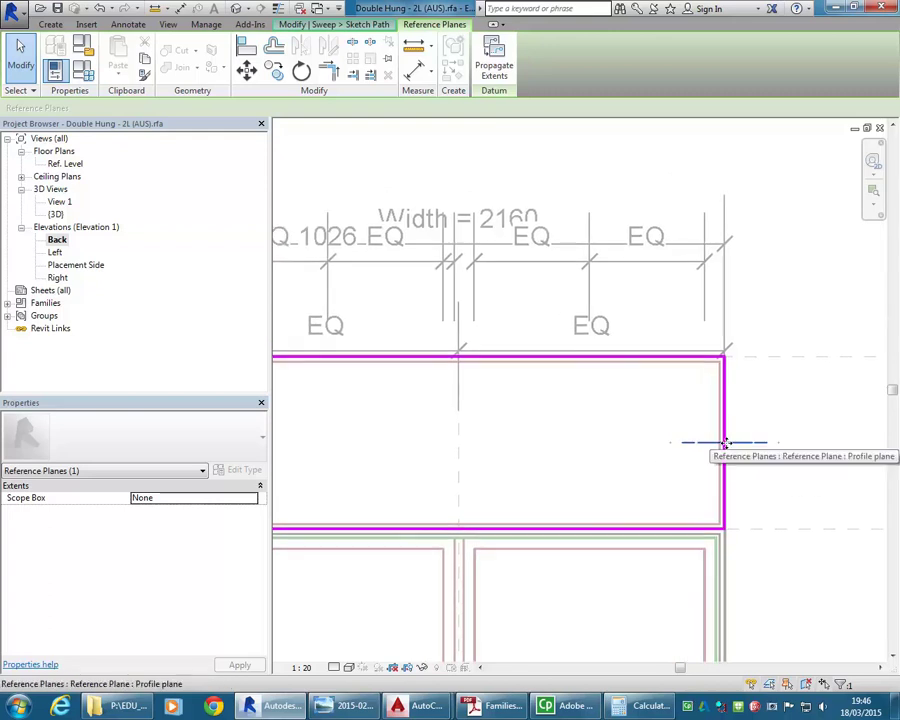
left_click_drag(724, 441, 458, 358)
scroll(430, 330, "up", 3)
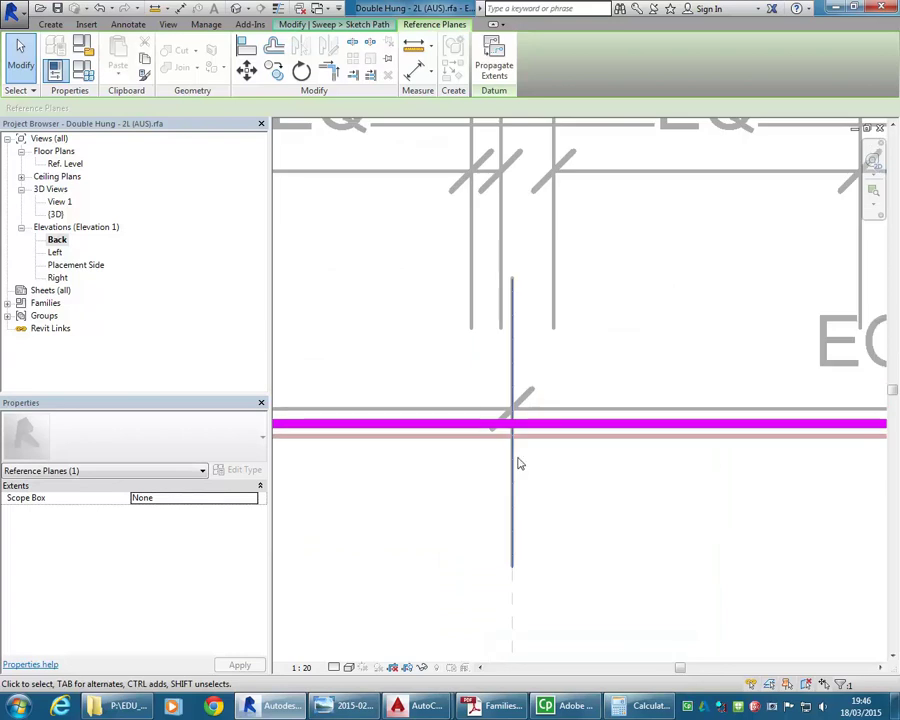
scroll(512, 470, "down", 3)
middle_click_drag(508, 484, 506, 441)
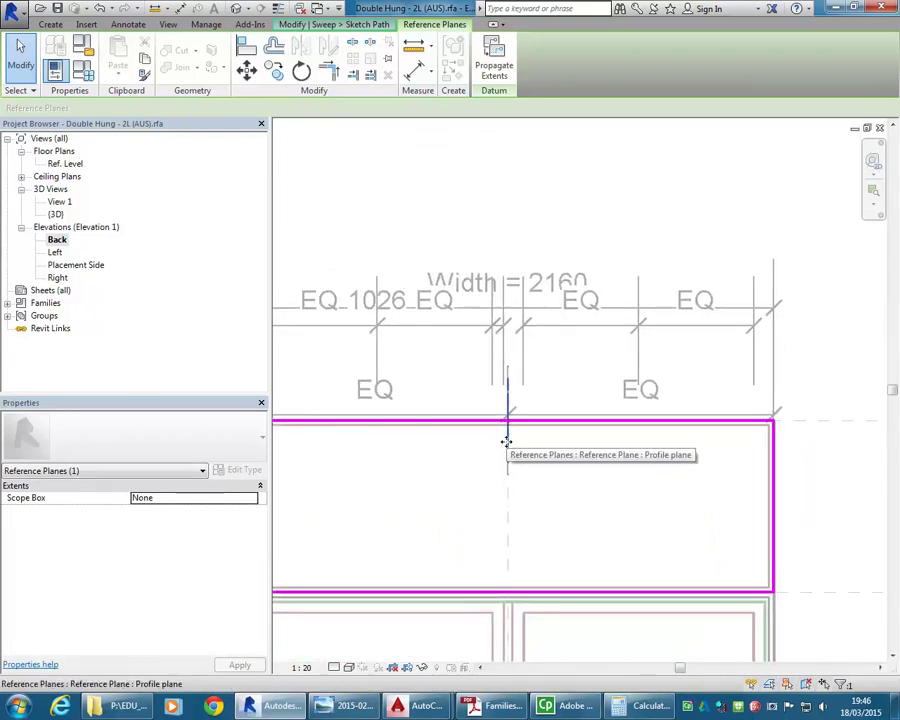
left_click(484, 227)
scroll(484, 227, "down", 2)
middle_click_drag(484, 227, 560, 245)
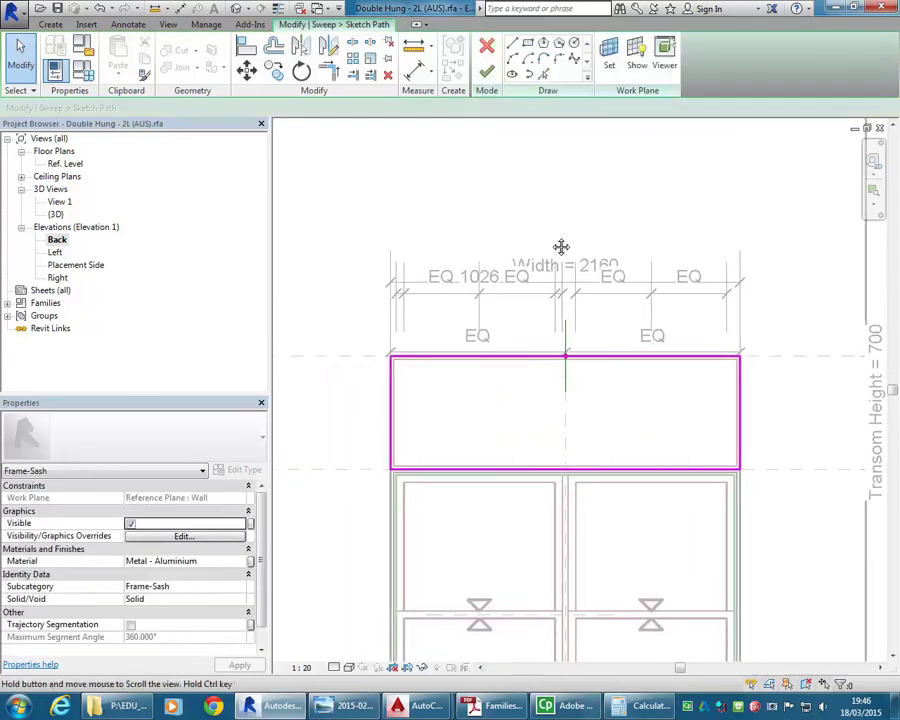
left_click(566, 378)
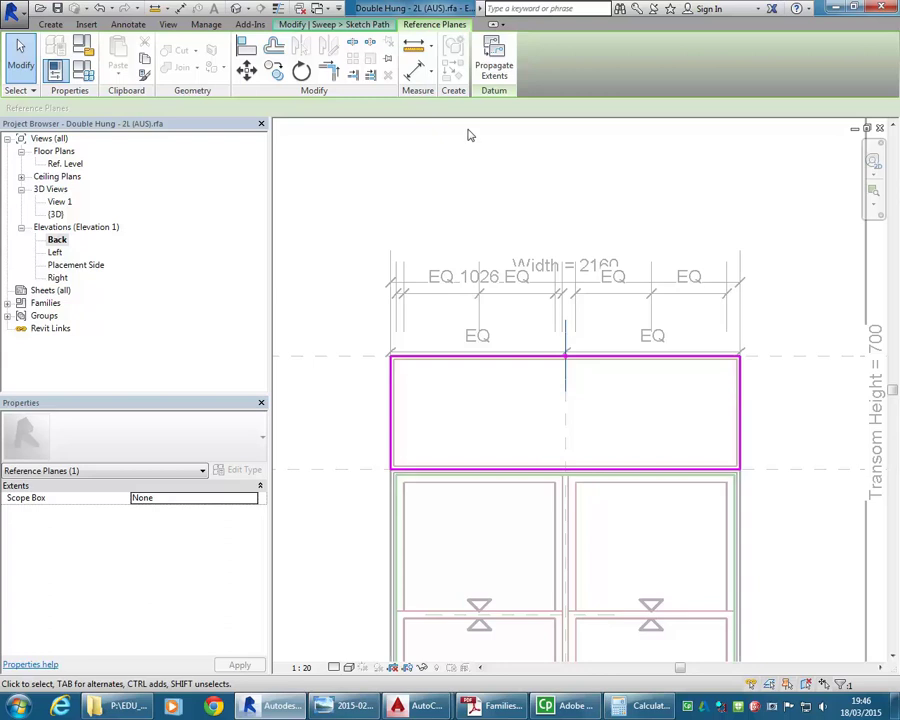
left_click(479, 213)
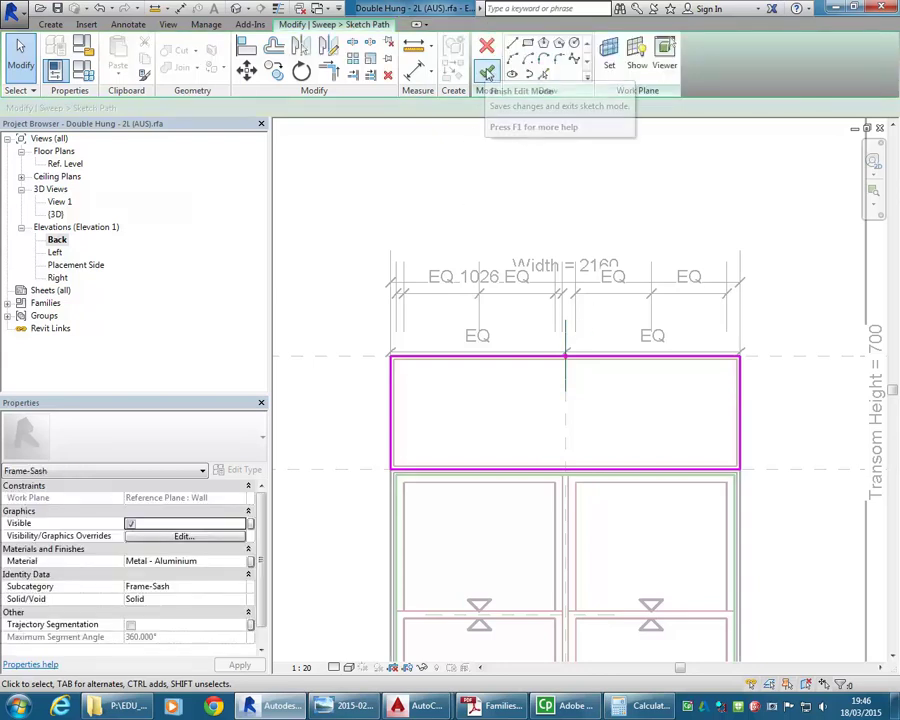
left_click(487, 73)
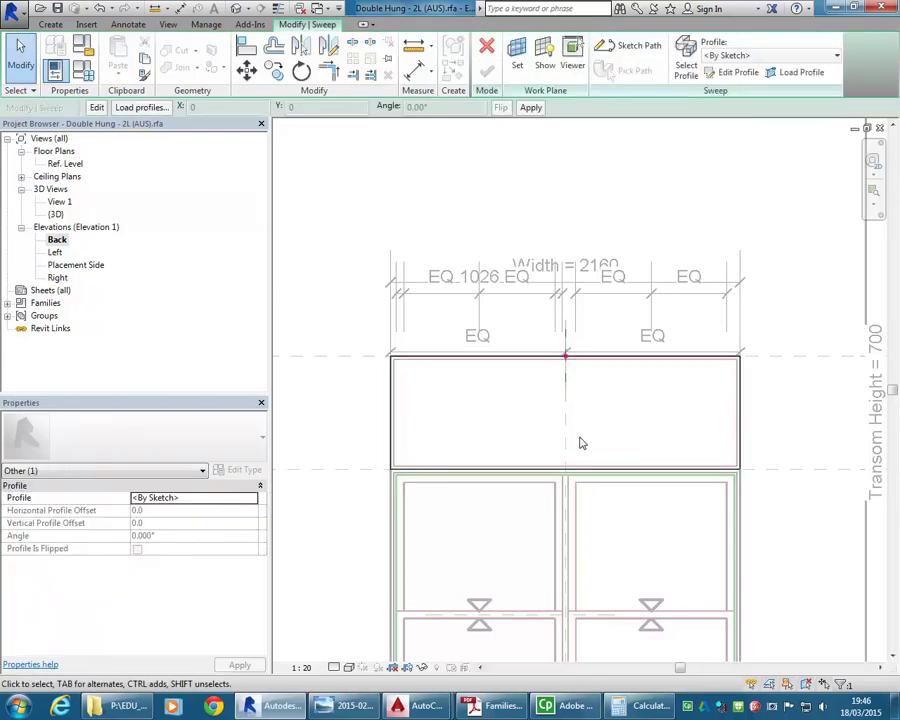
Open the sweep's profile for editing in the Right elevation at the head of the window.
left_click(737, 74)
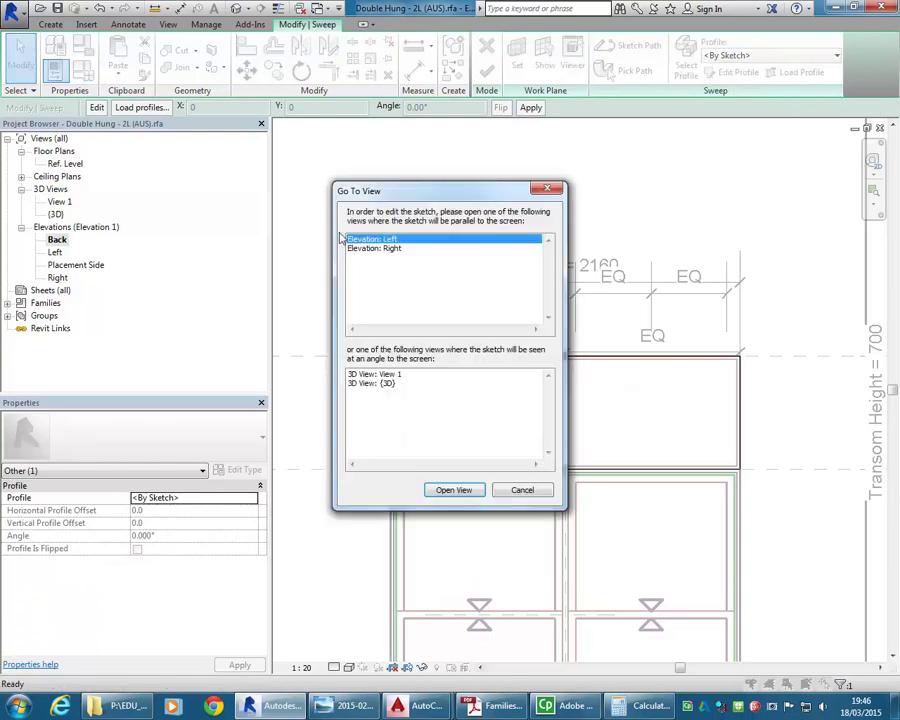
left_click(379, 249)
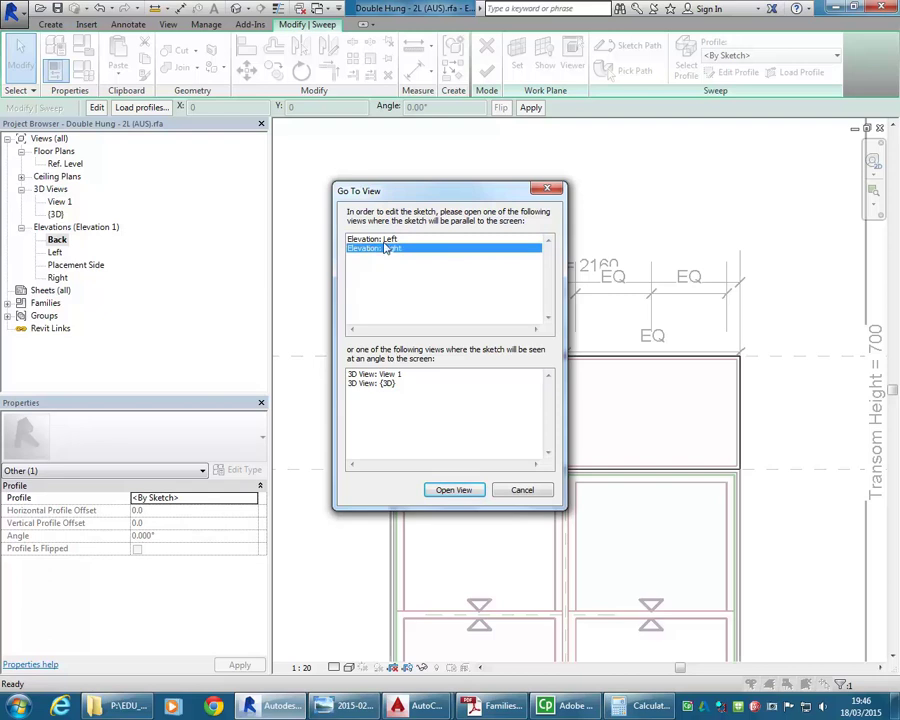
left_click(455, 490)
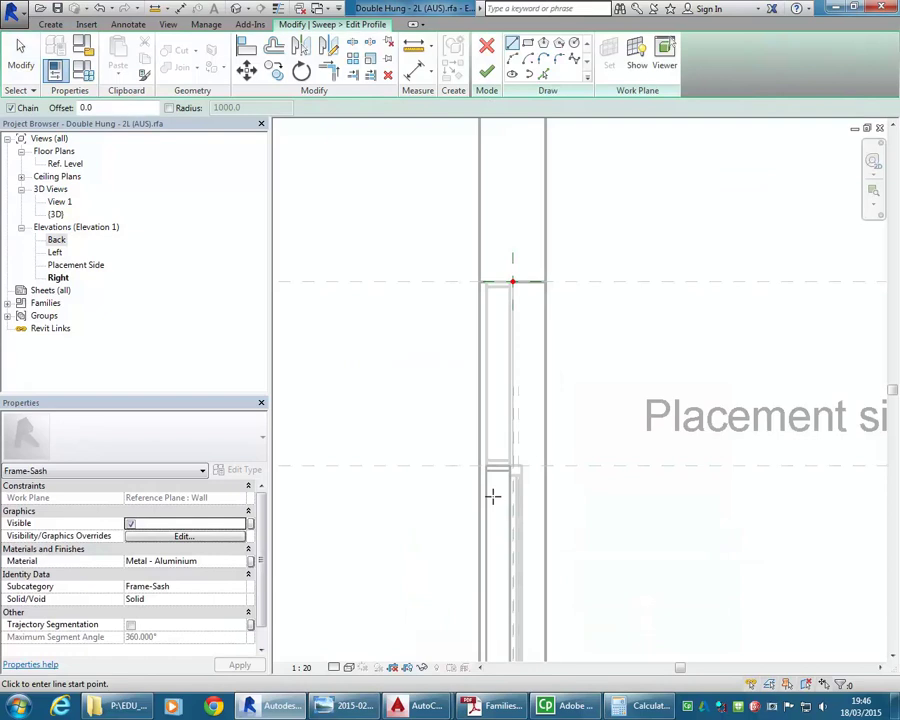
scroll(492, 497, "up", 5)
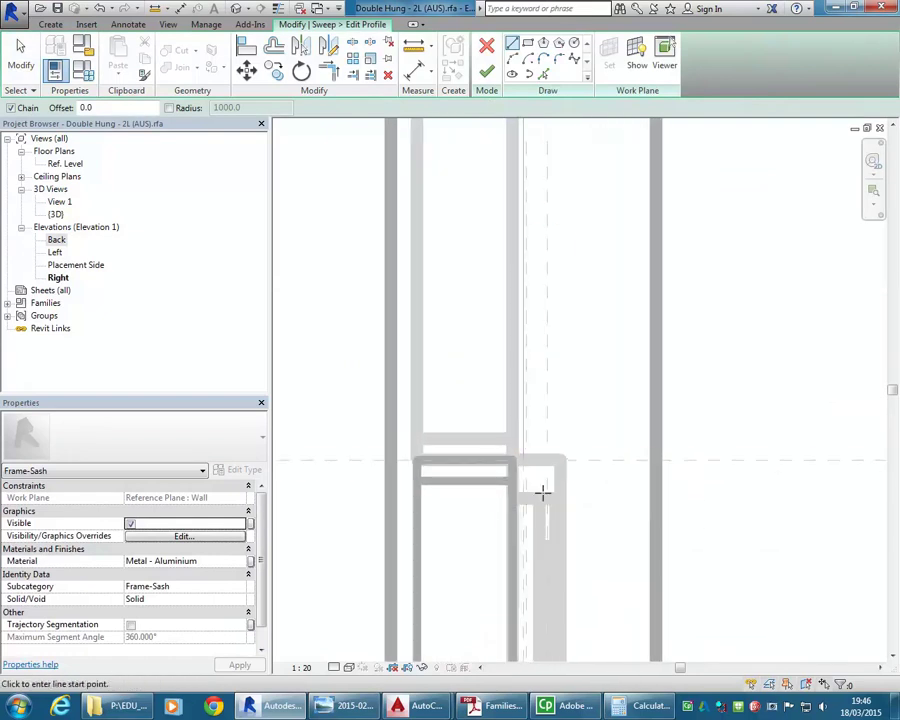
middle_click_drag(532, 443, 476, 346)
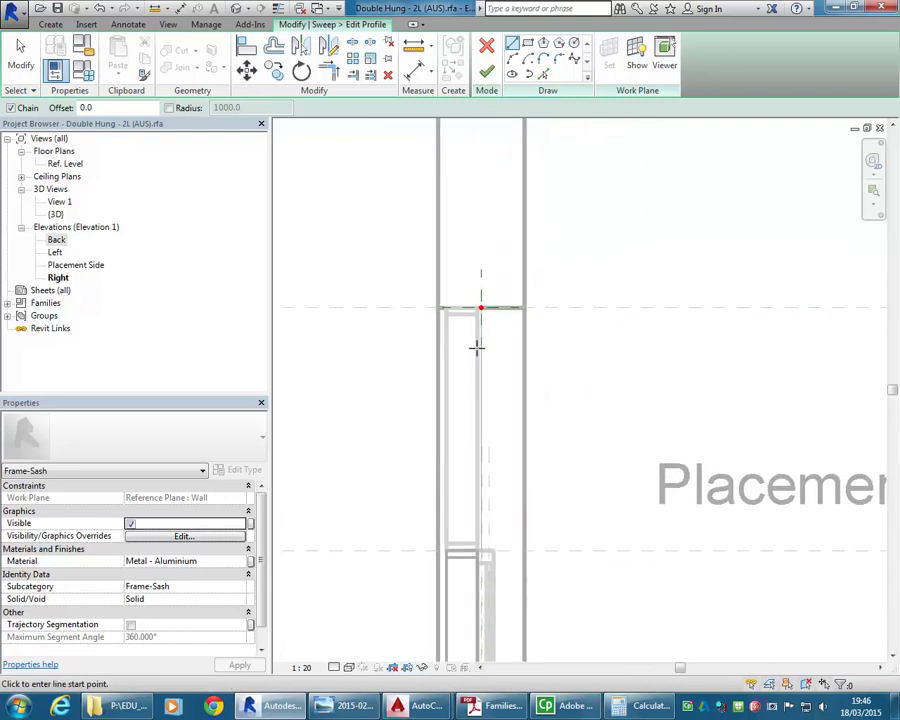
scroll(484, 233, "up", 2)
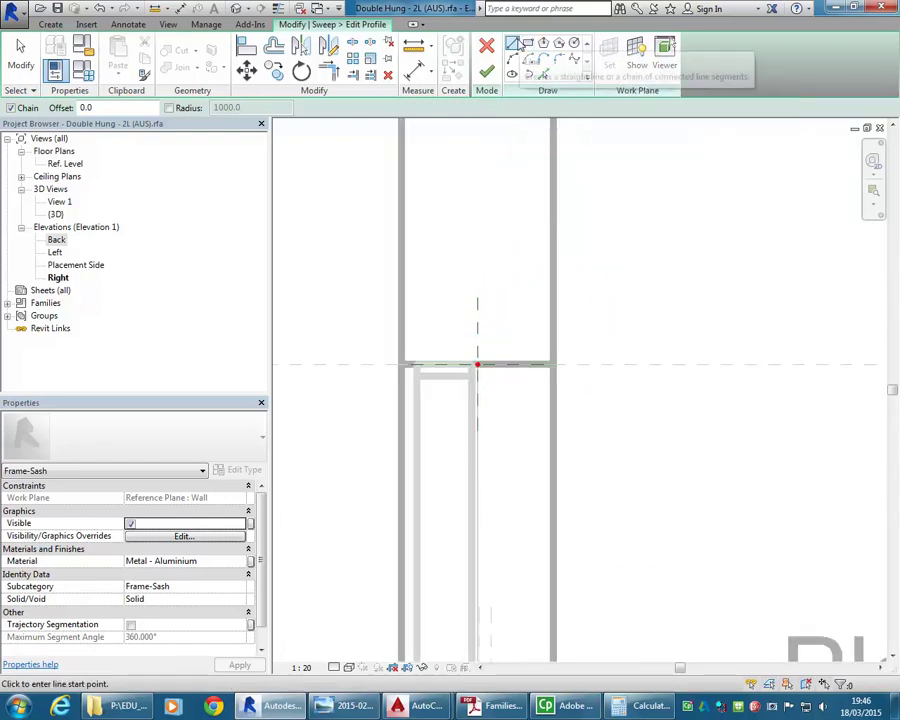
scroll(474, 330, "up", 5)
Sketch a closed rectangular profile about 50 mm wide and 58 mm high below the head reference plane, starting at the profile origin.
left_click(488, 416)
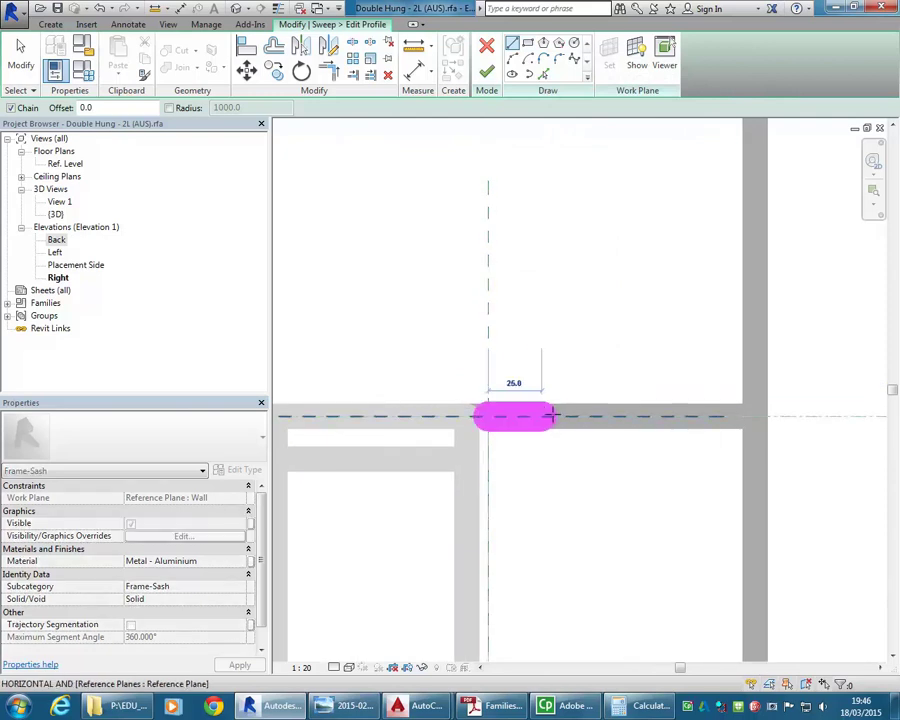
left_click(599, 416)
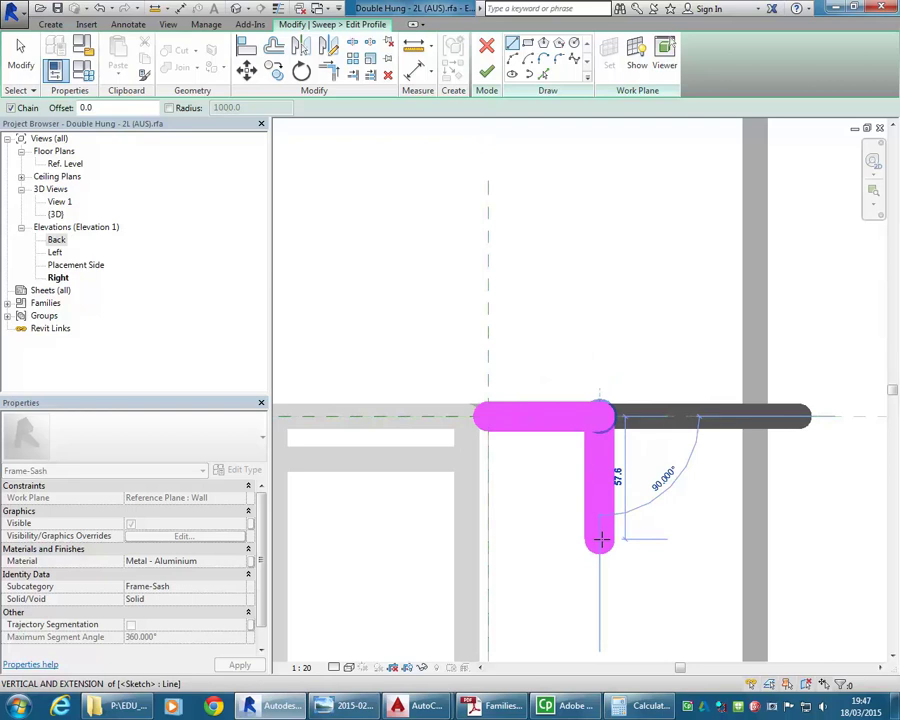
left_click(600, 540)
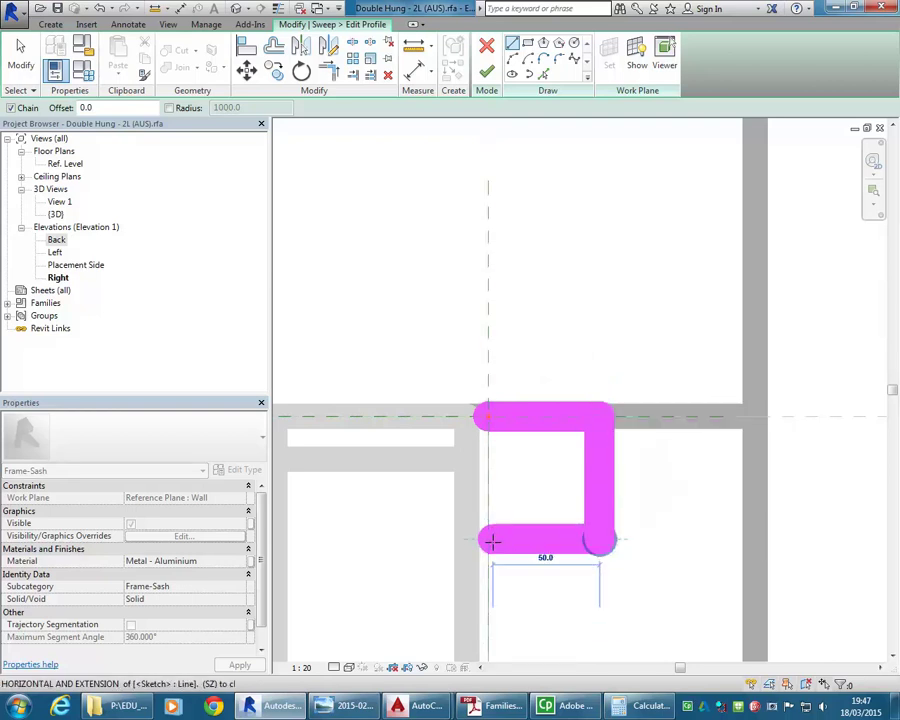
left_click(488, 540)
left_click(488, 413)
right_click(524, 334)
left_click(562, 339)
right_click(532, 308)
left_click(566, 315)
Measure the height and width of the existing Frame/Mullion sweep's section just below the transom.
scroll(512, 350, "down", 2)
scroll(510, 347, "up", 1)
scroll(500, 344, "down", 6)
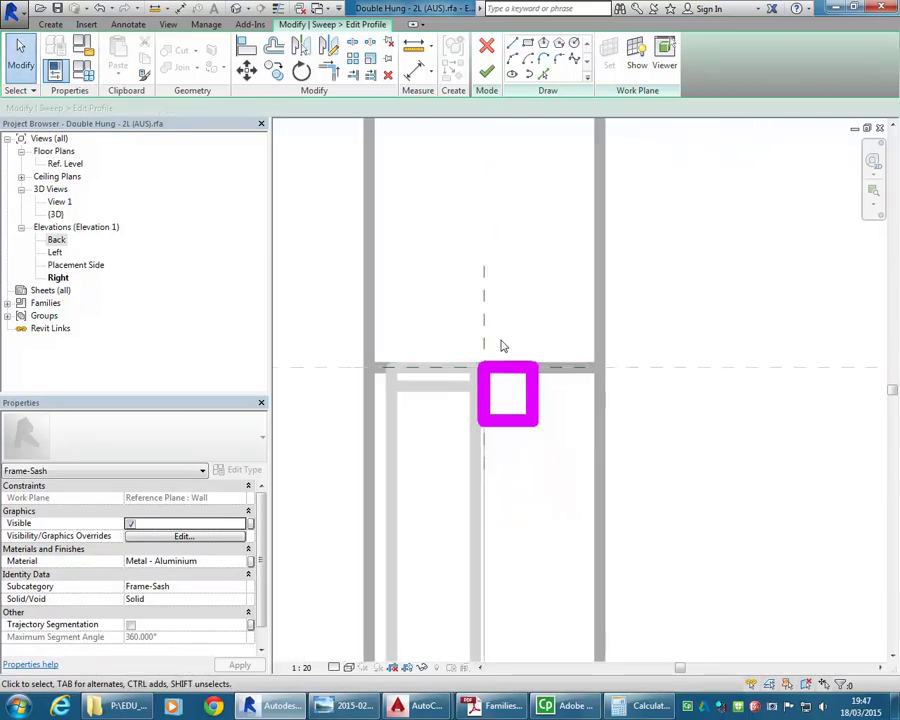
scroll(482, 548, "up", 2)
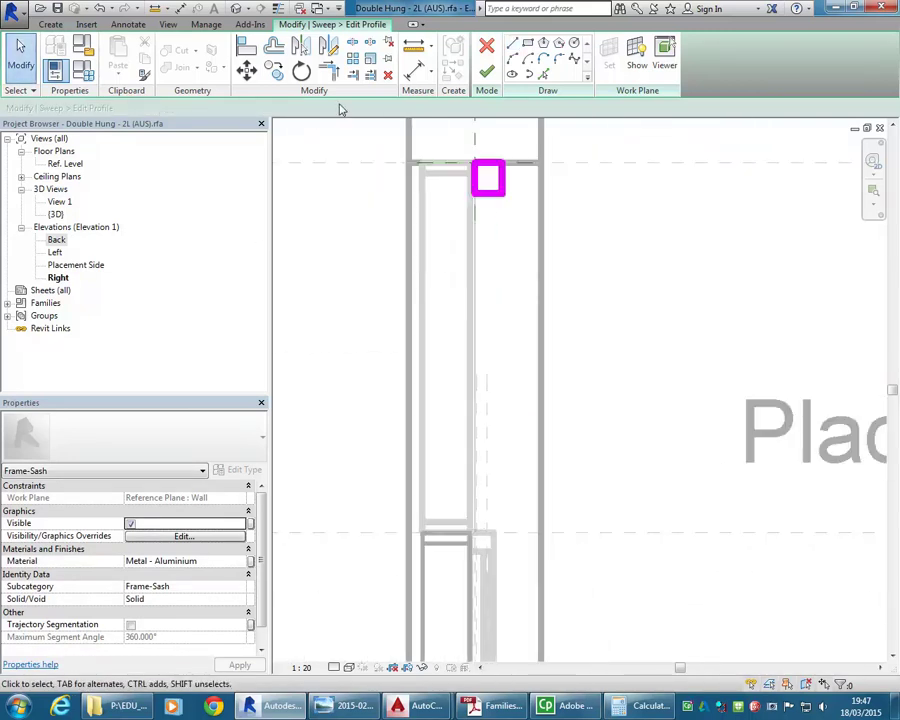
key("l")
key("i")
scroll(462, 500, "up", 3)
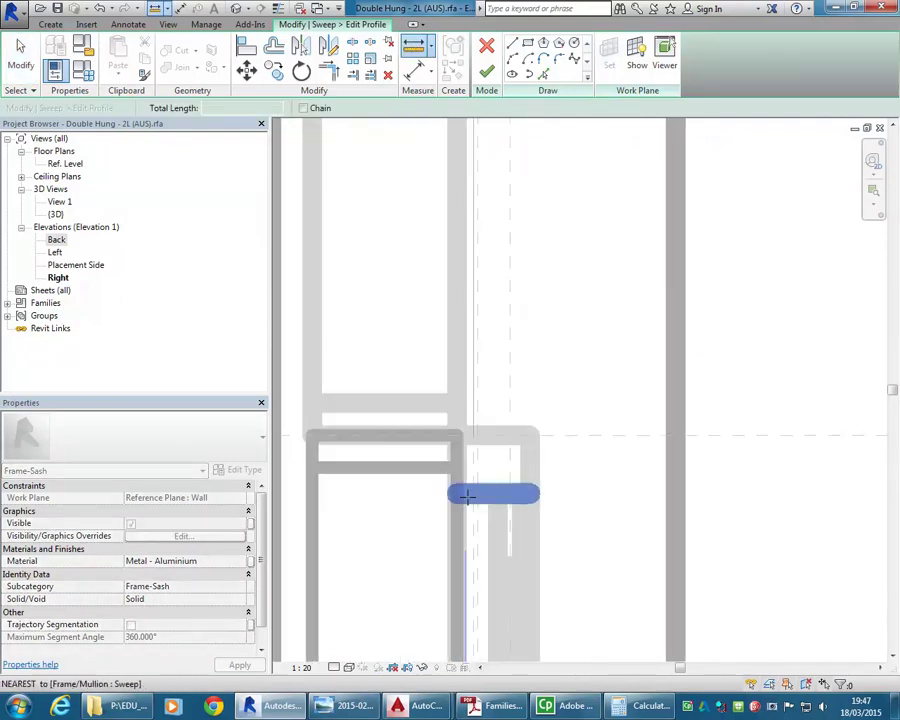
left_click(529, 492)
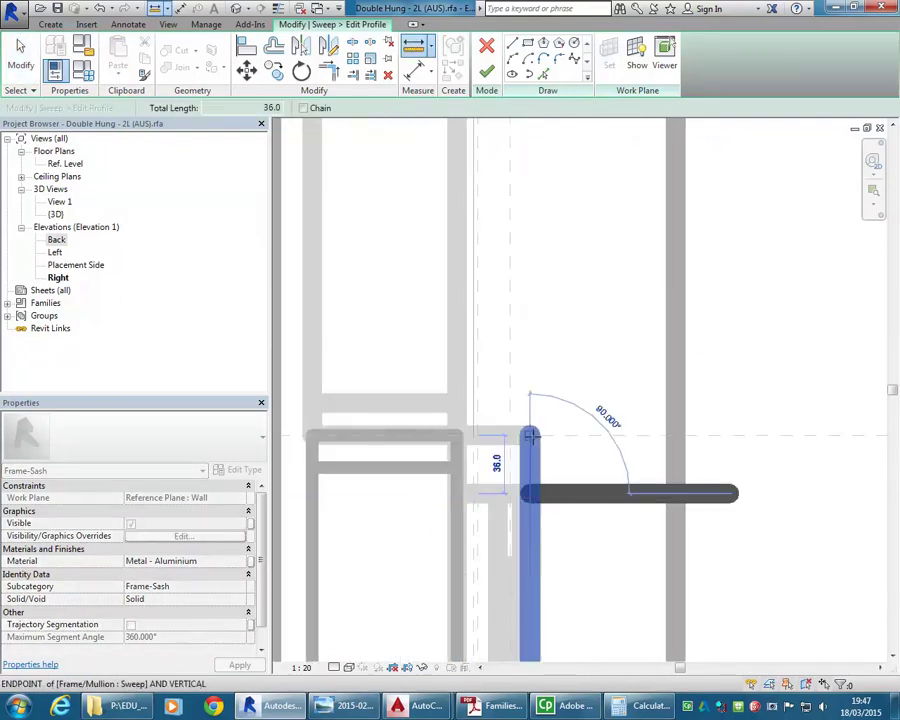
left_click(530, 433)
left_click(530, 434)
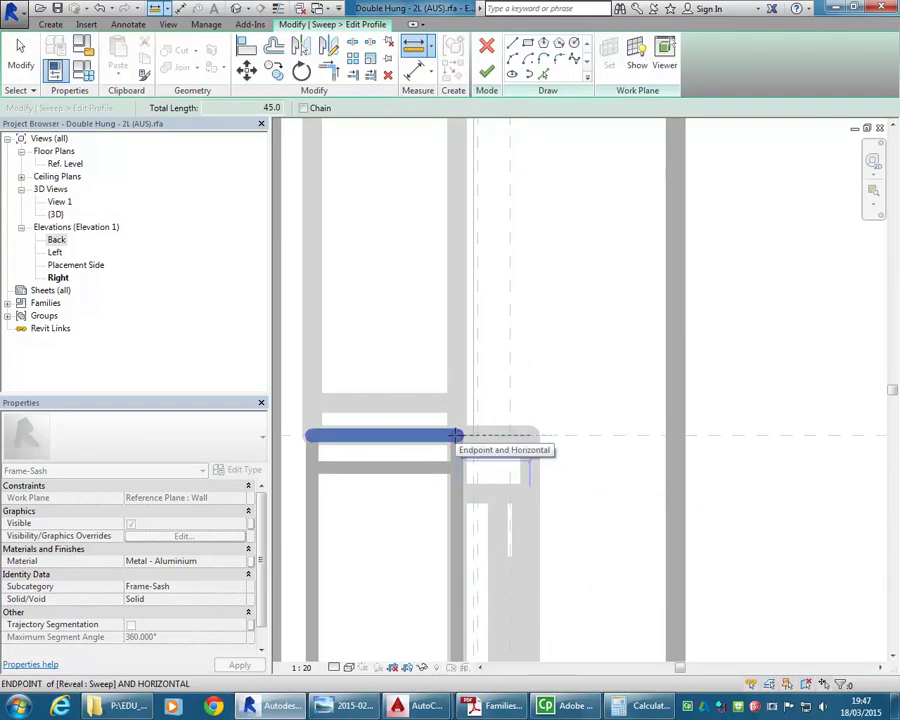
left_click(455, 435)
scroll(472, 400, "down", 3)
key("Escape")
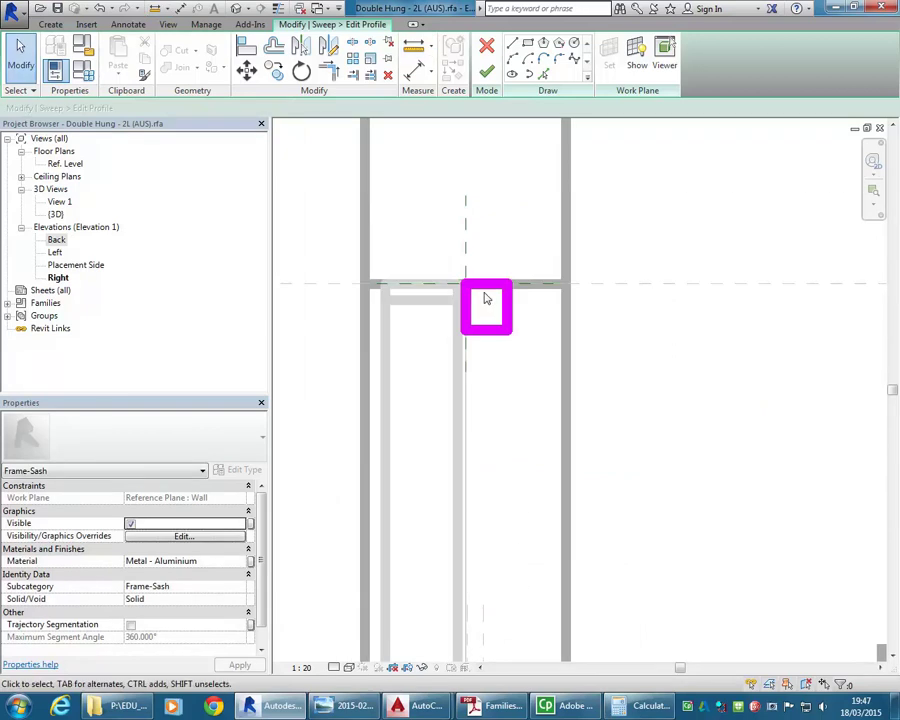
Dimension the profile's height from the head reference plane and its width from the profile's vertical plane.
scroll(487, 298, "up", 2)
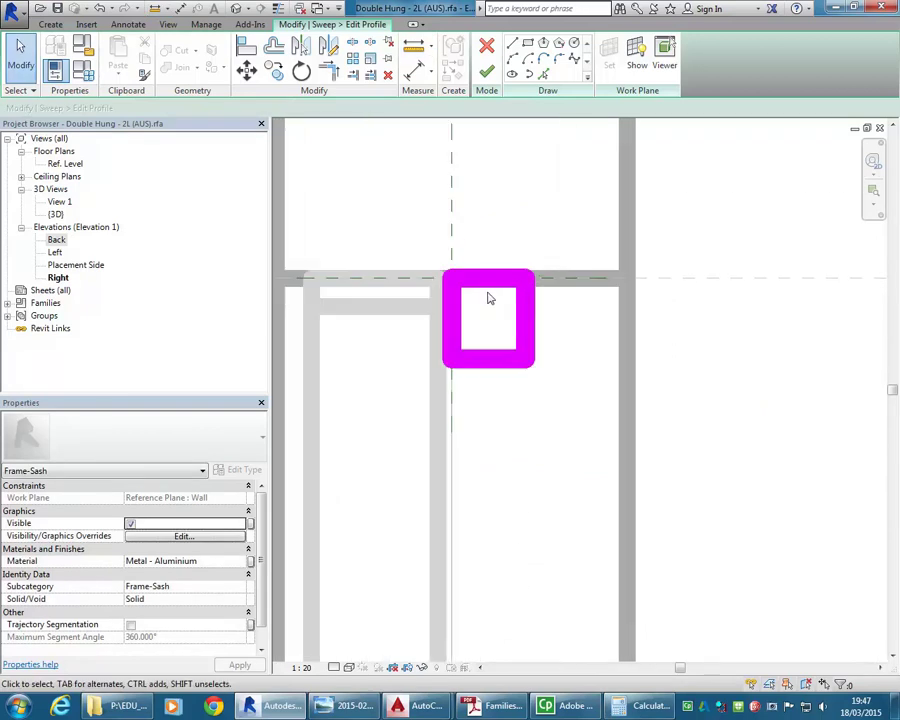
left_click(416, 80)
scroll(510, 345, "down", 4)
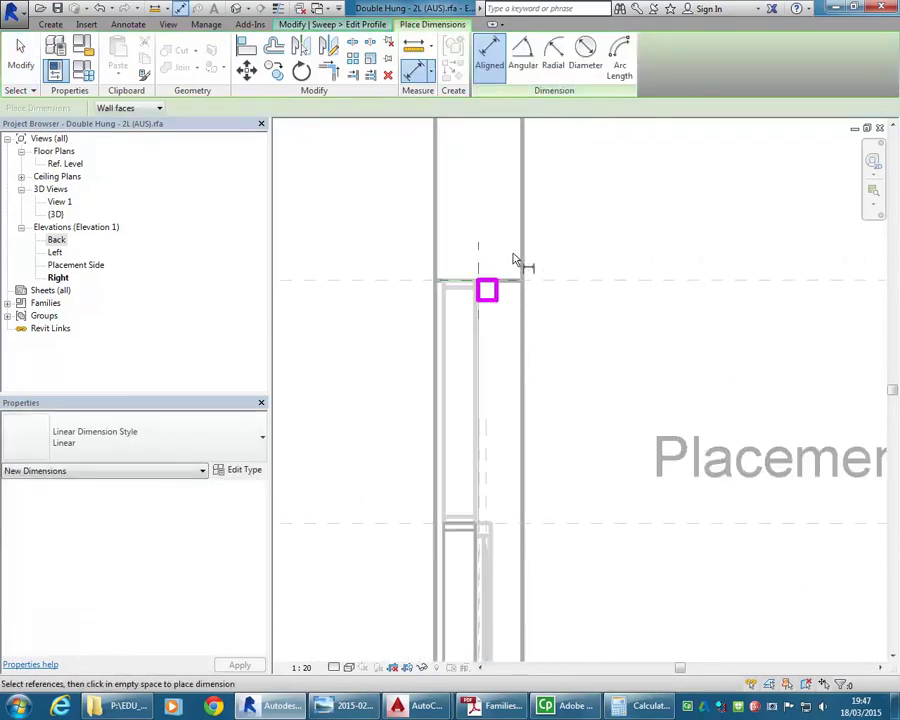
scroll(513, 260, "up", 3)
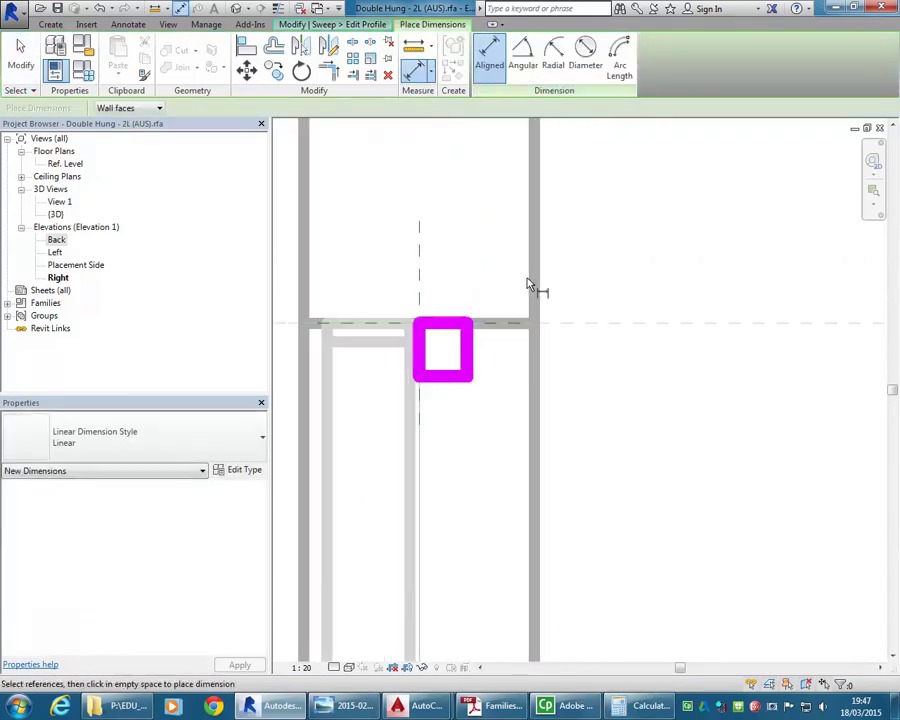
left_click(626, 326)
left_click(446, 377)
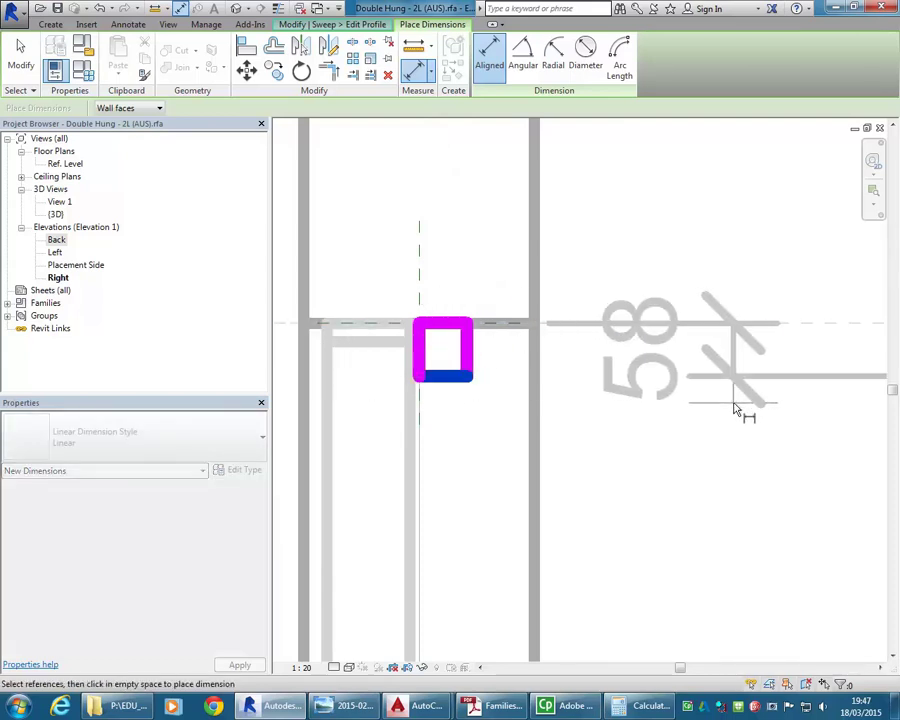
left_click(735, 408)
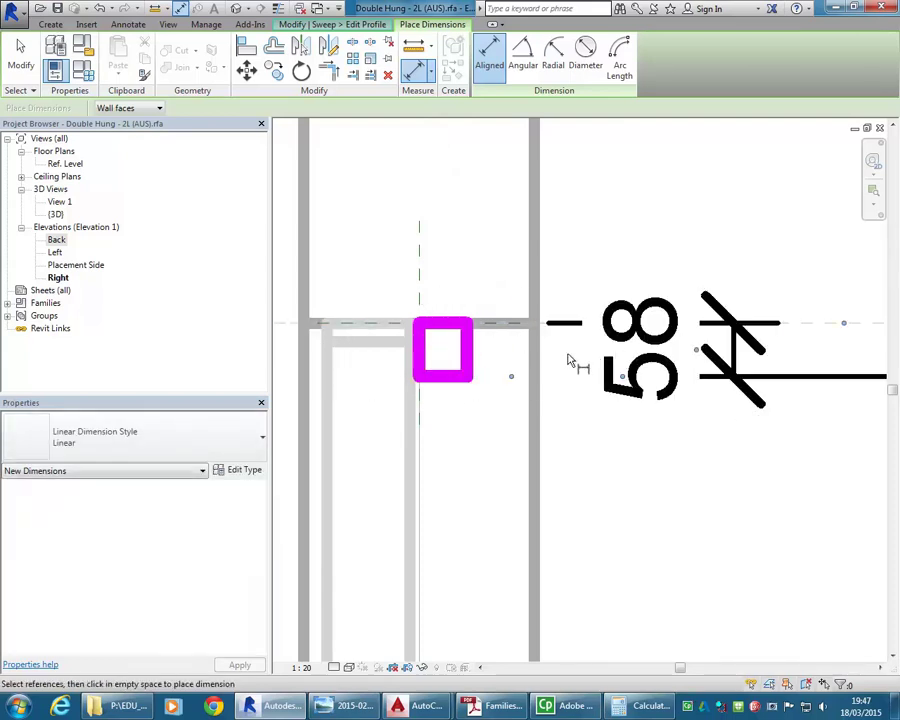
left_click(422, 494)
left_click(470, 364)
scroll(458, 441, "down", 2)
left_click(452, 540)
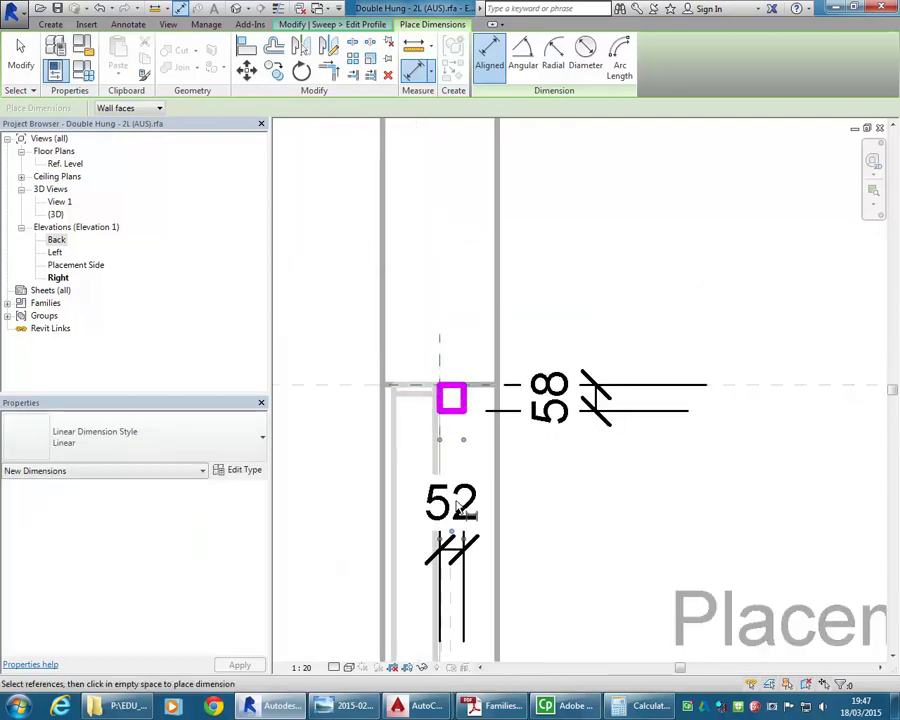
key("Escape")
Set the rectangular profile's width dimension to 45 mm and its height dimension to 36 mm.
scroll(472, 535, "up", 2)
left_click(459, 330)
left_click(440, 522)
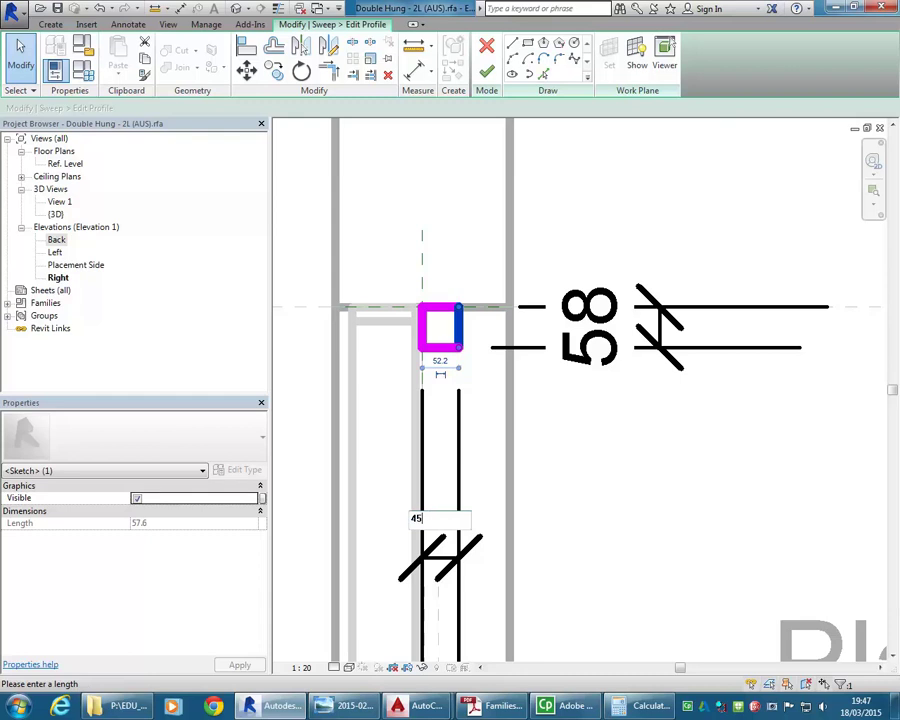
type("45")
key("Return")
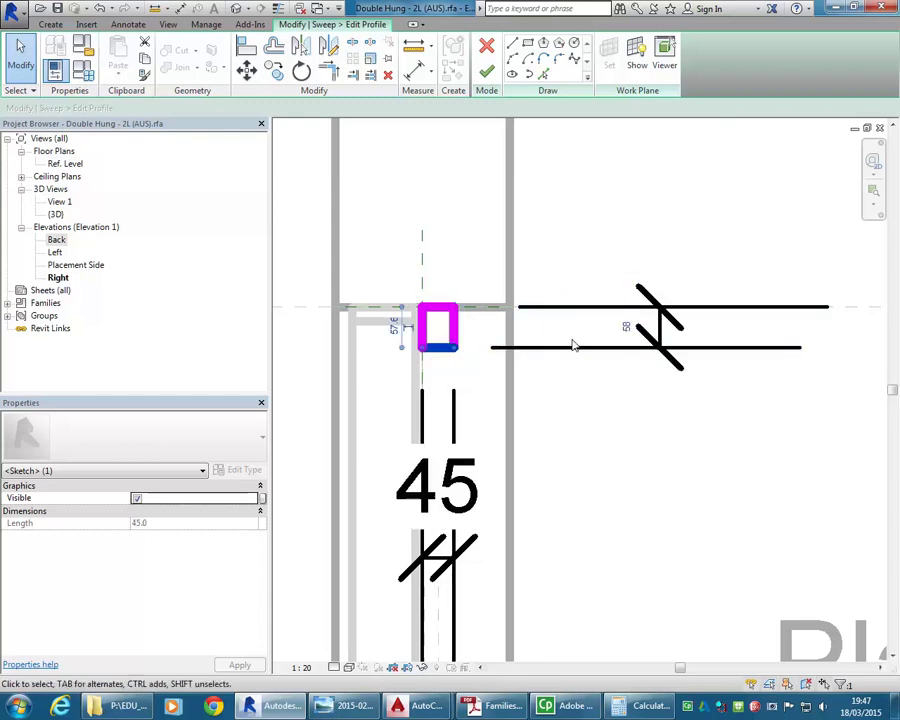
left_click(626, 325)
type("36")
key("Return")
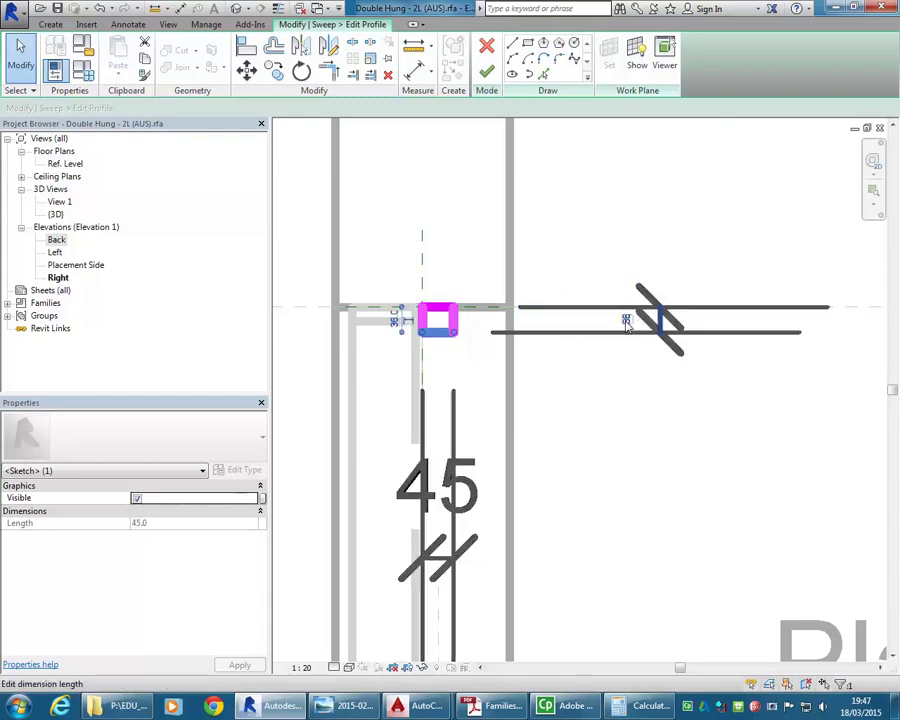
Lock the profile's width and height dimensions, then finish the profile sketch and the sweep.
scroll(580, 241, "down", 2)
middle_click_drag(531, 378, 537, 353)
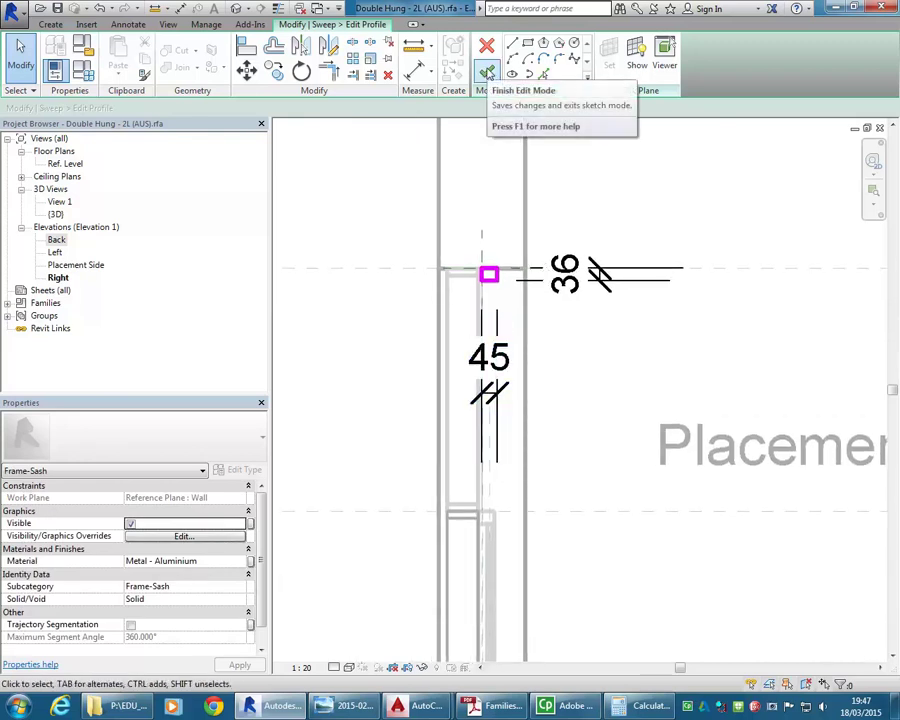
left_click(496, 445)
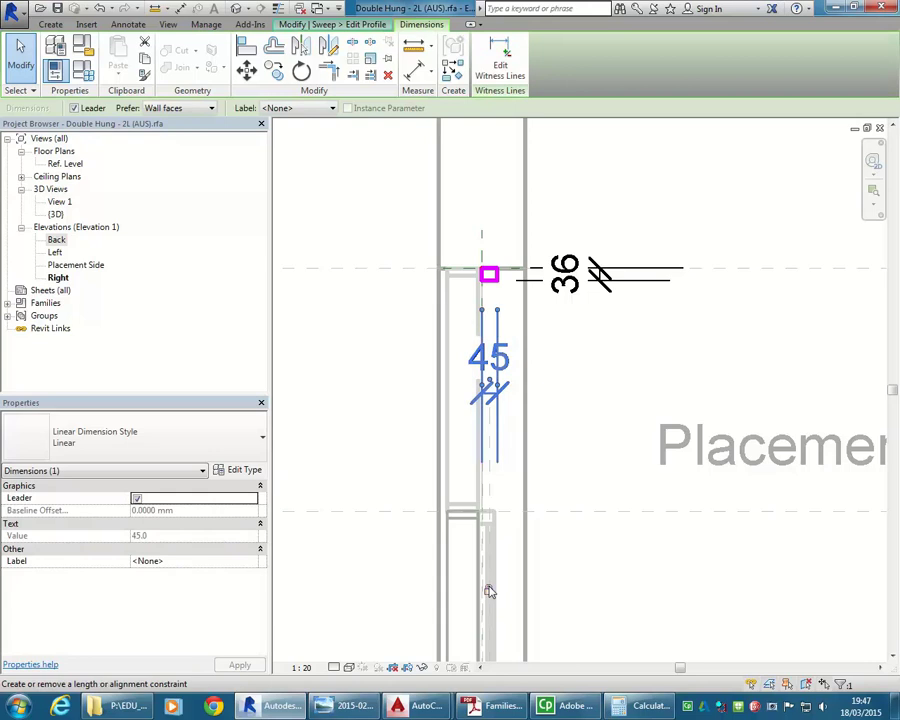
left_click(640, 270)
left_click(799, 279)
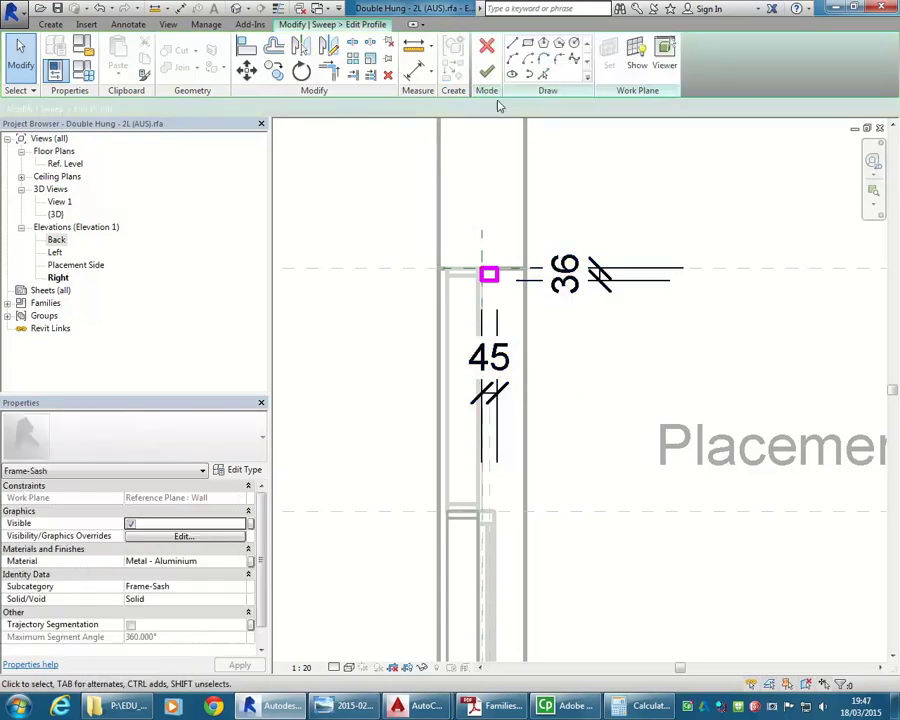
left_click(486, 72)
left_click(484, 70)
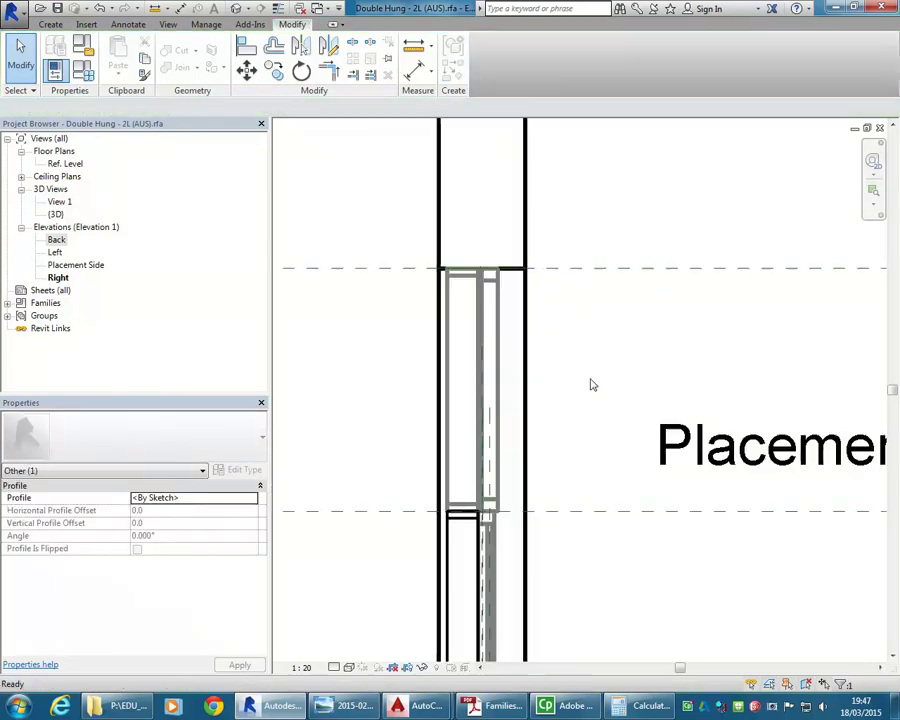
Check the new transom sweep against the Frame/Mullion below and reopen its profile for editing.
scroll(490, 512, "up", 3)
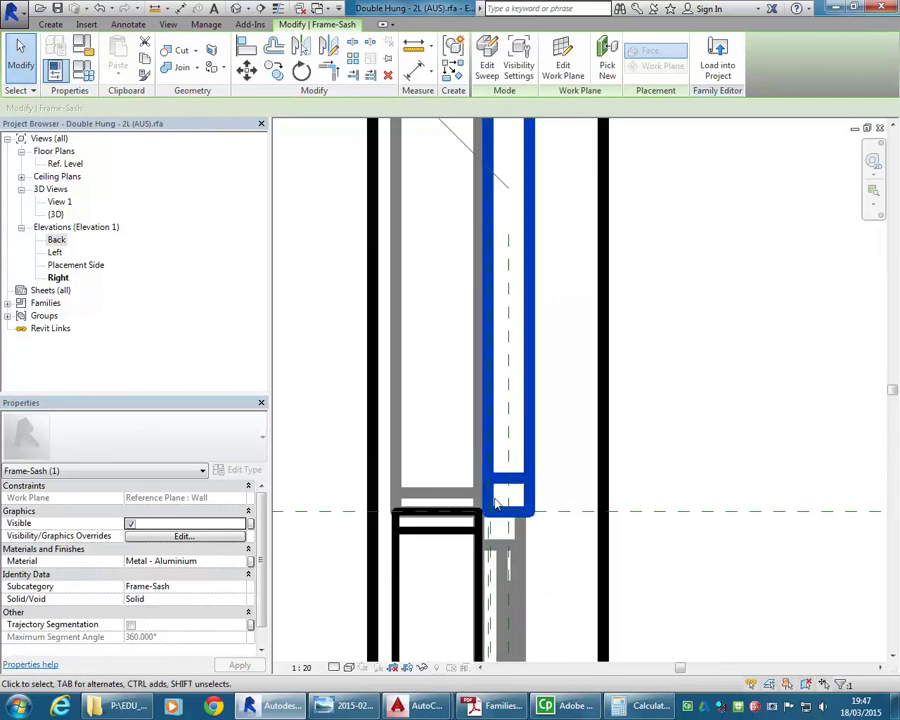
scroll(488, 543, "up", 2)
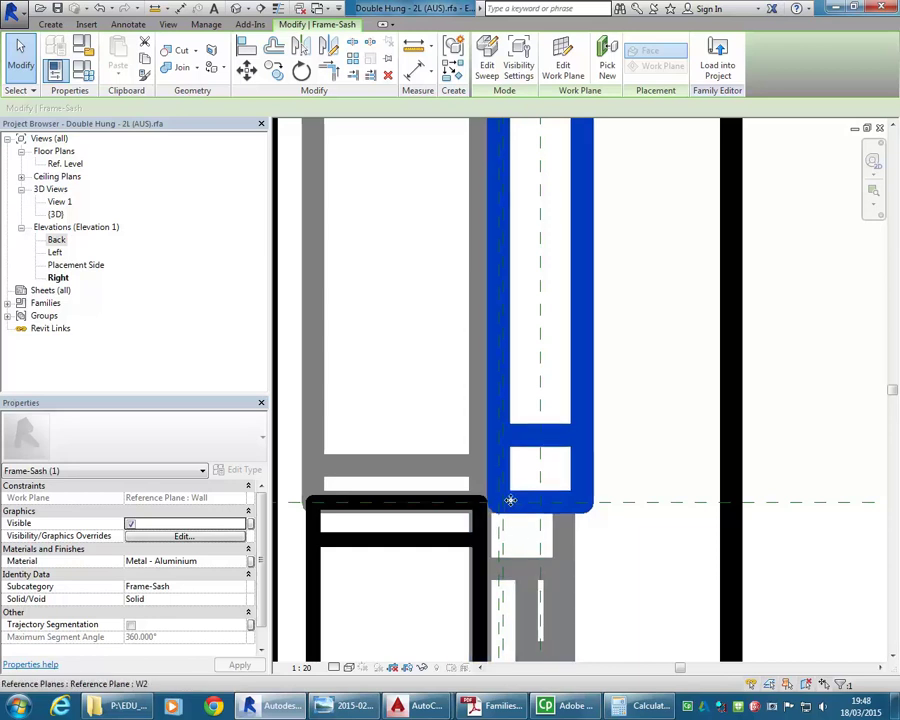
left_click(487, 55)
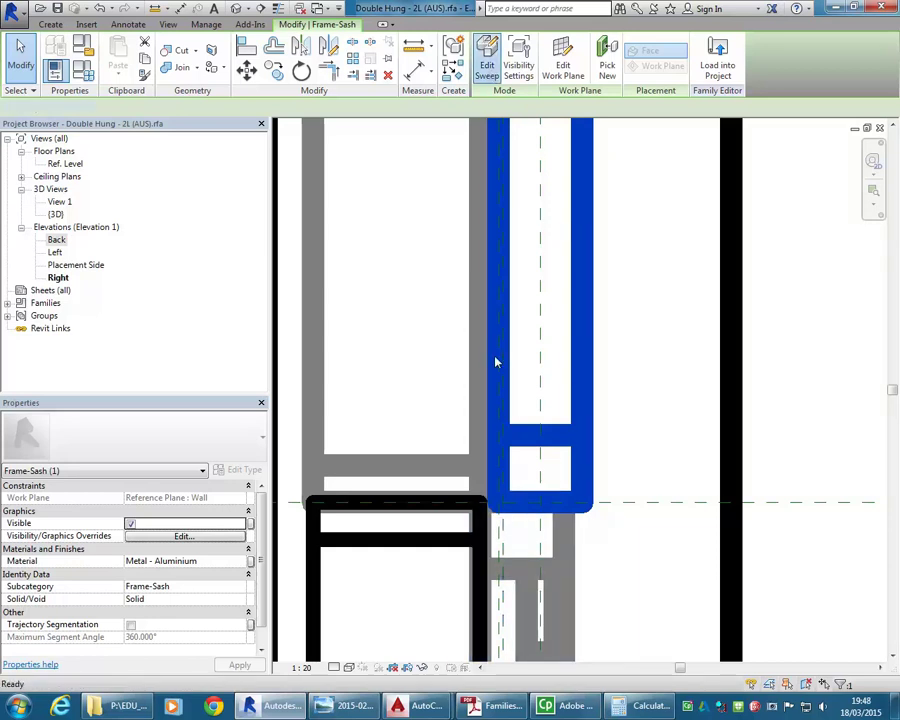
middle_click_drag(493, 437, 486, 315)
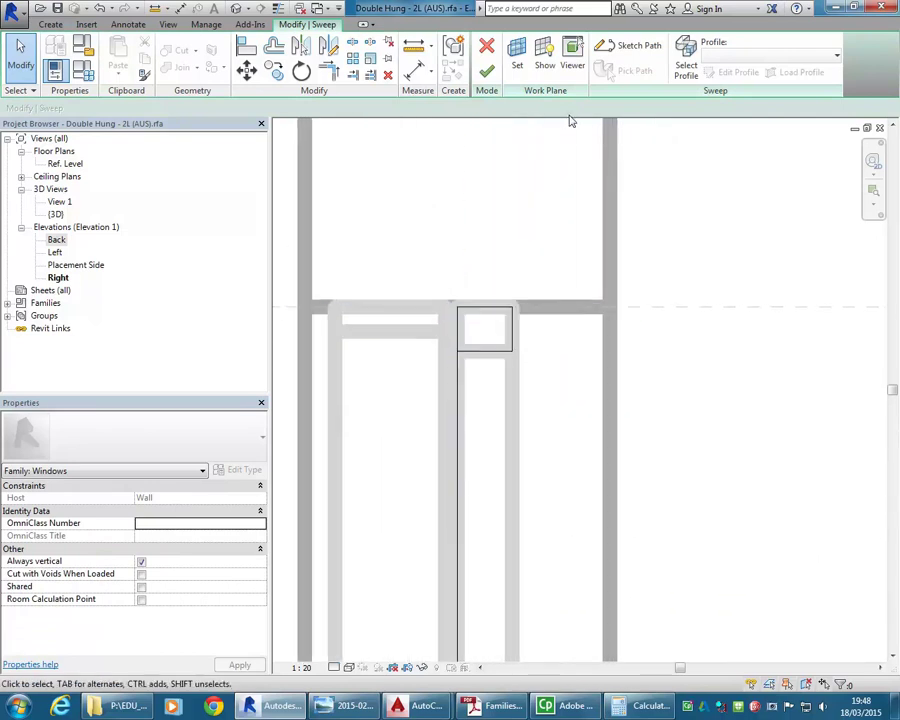
left_click(686, 68)
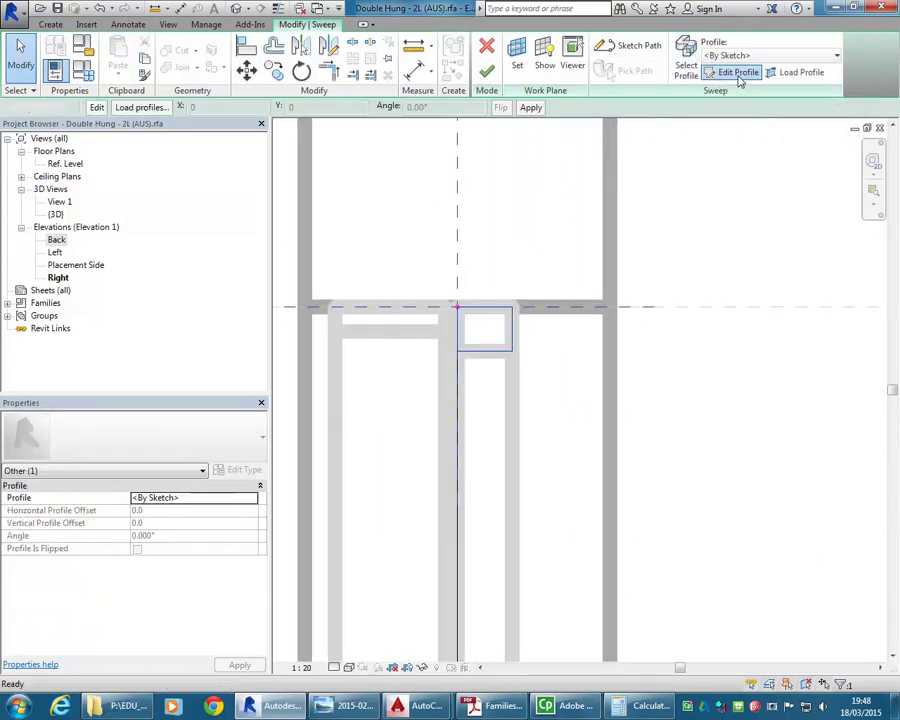
left_click(737, 73)
scroll(452, 311, "down", 2)
scroll(485, 370, "up", 3)
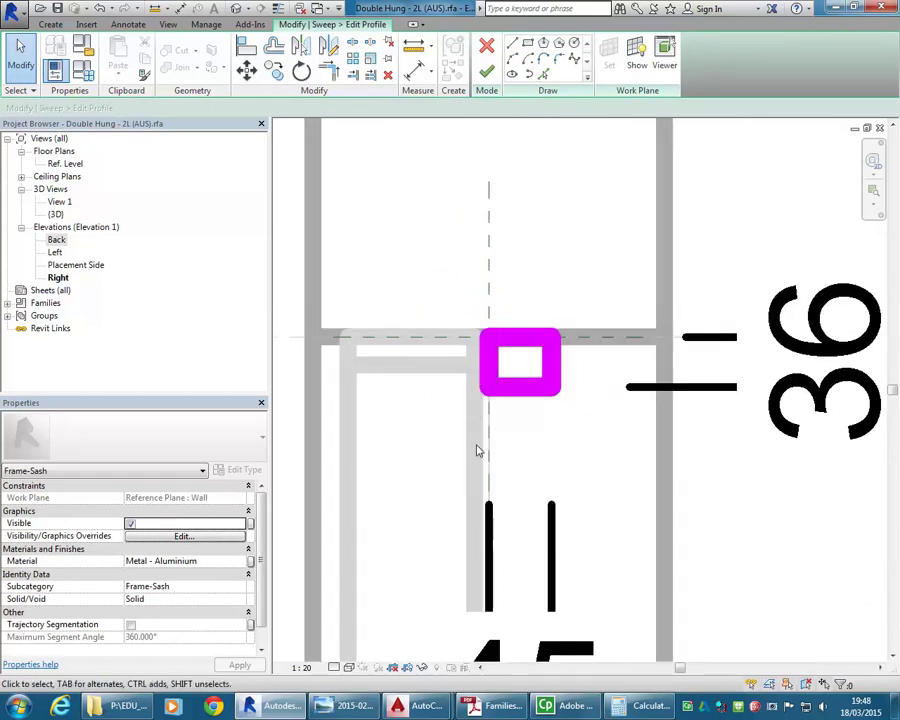
Align the profile's vertical line nearest the reveal to the adjoining vertical face, lock the alignment and end the Align command.
scroll(505, 287, "up", 1)
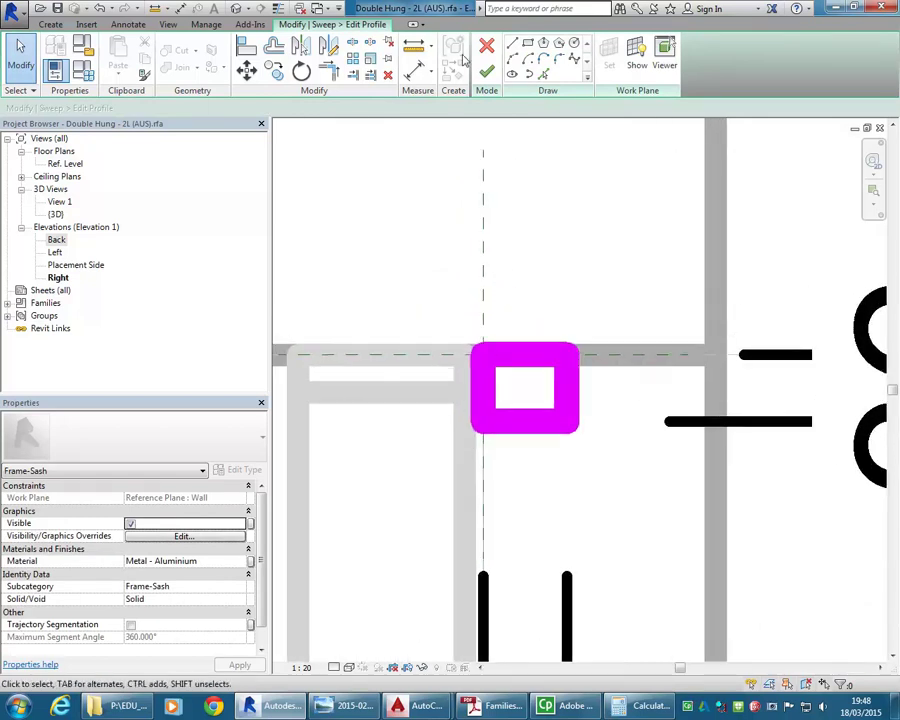
left_click(246, 47)
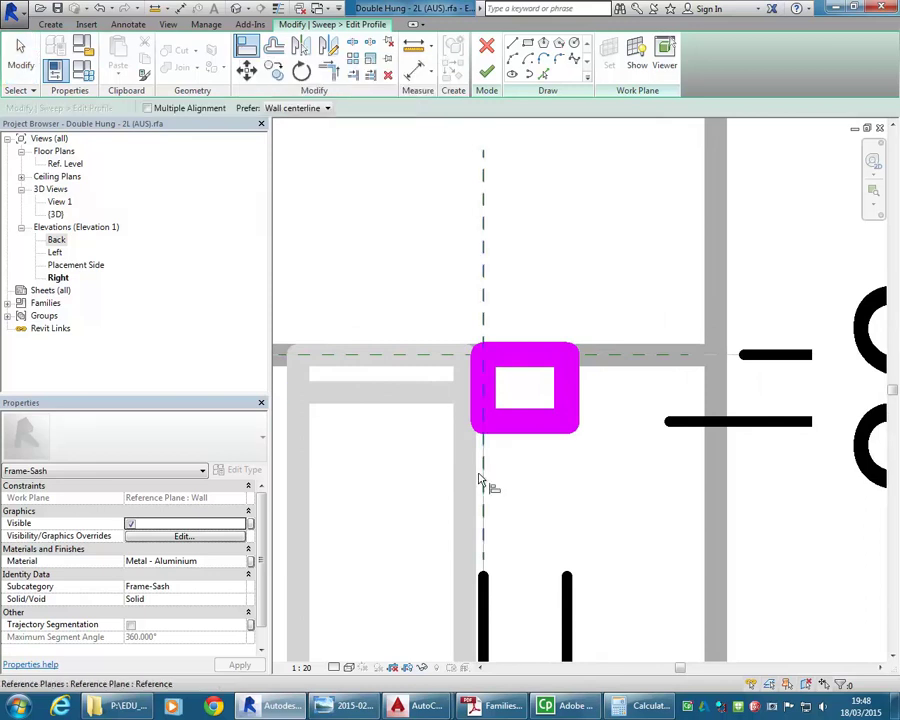
left_click(476, 477)
left_click(485, 403)
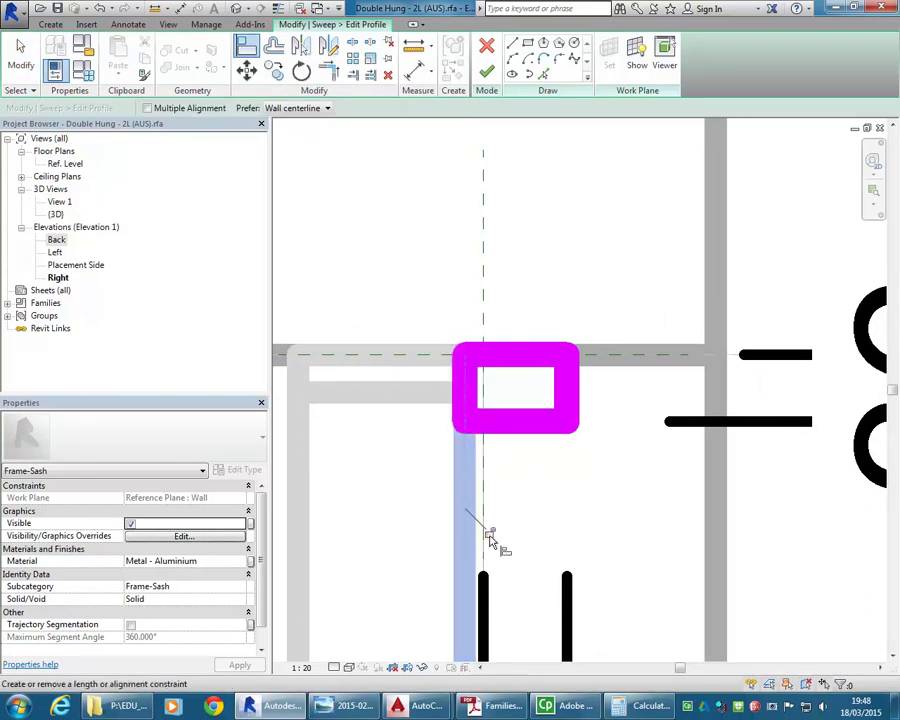
scroll(536, 354, "down", 4)
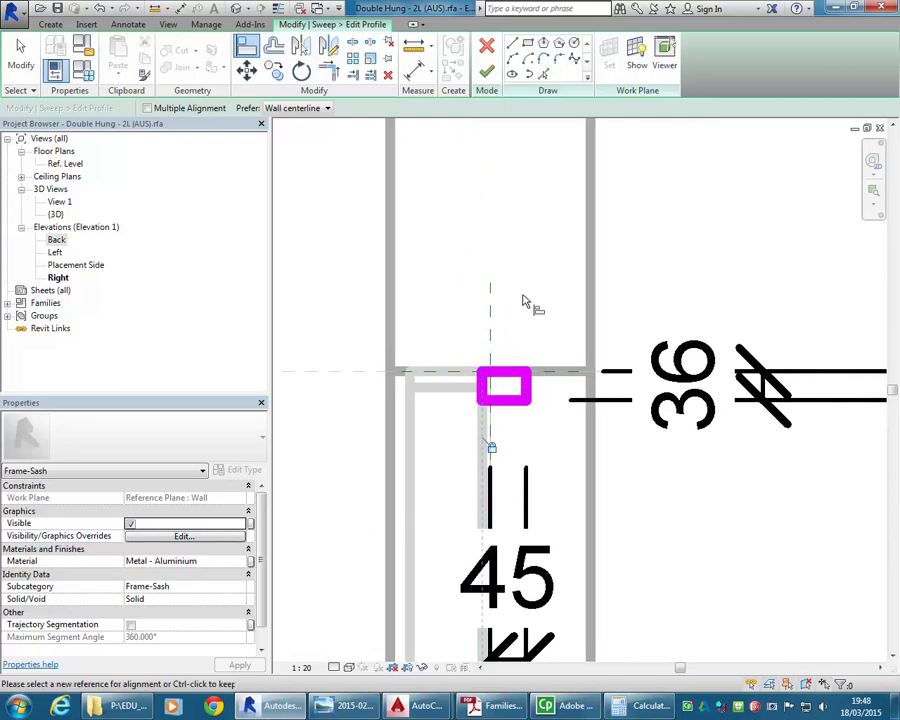
right_click(534, 302)
left_click(571, 309)
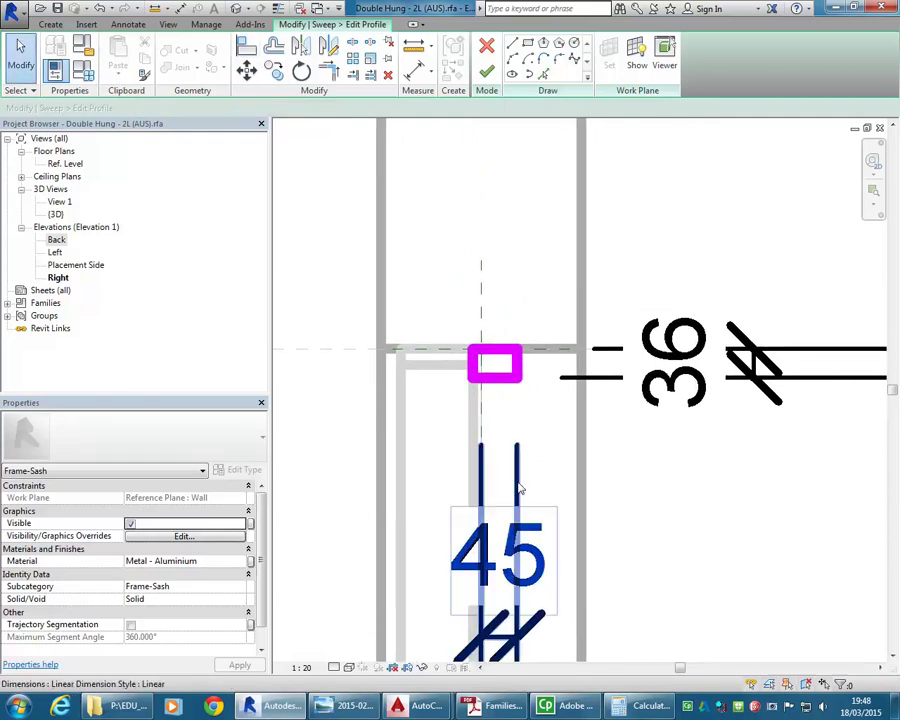
Finish the realigned profile sketch and complete the transom frame sweep.
scroll(519, 488, "down", 2)
middle_click_drag(519, 488, 492, 325)
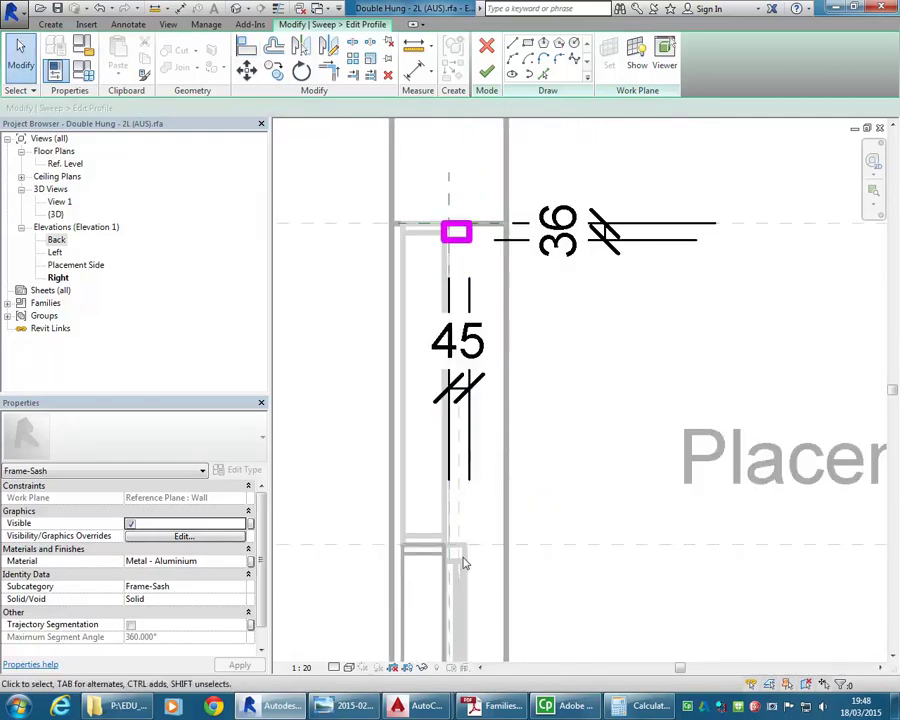
left_click(486, 70)
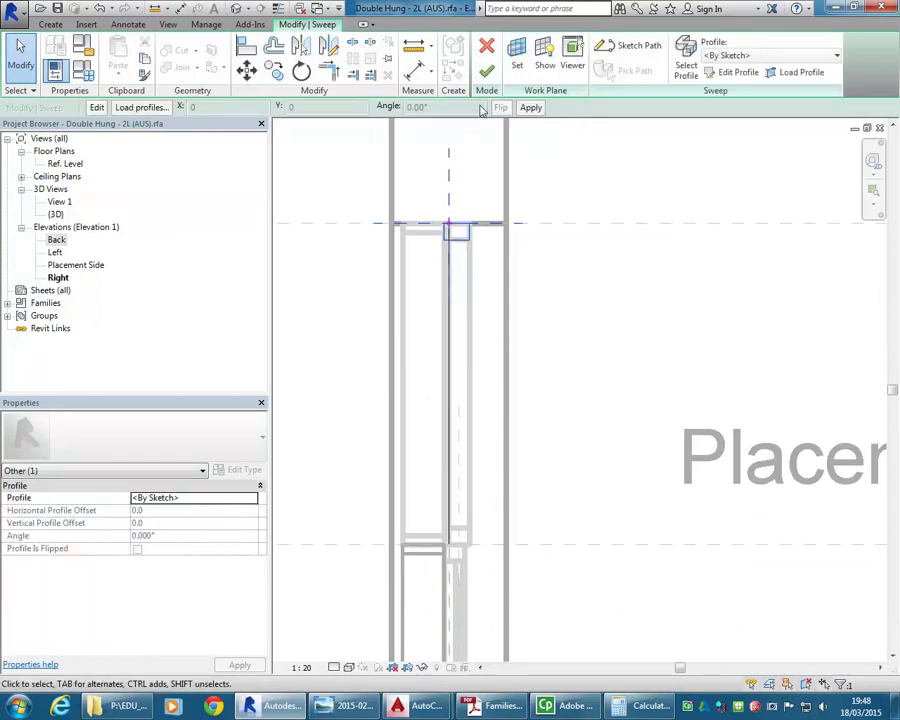
left_click(486, 72)
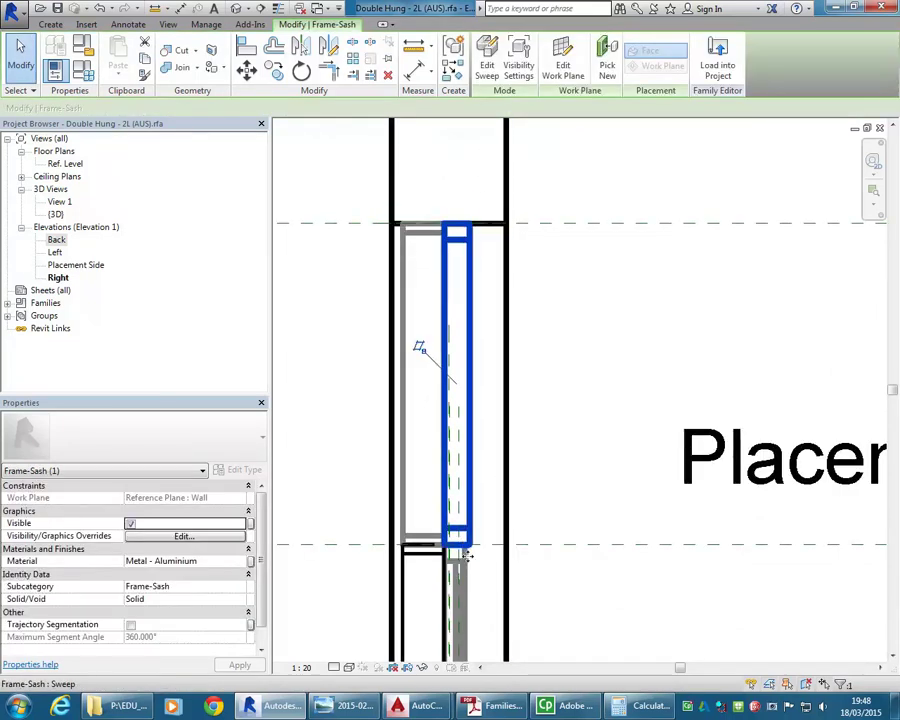
Compare the transom frame sweep with the Frame/Mullion below and open the transom sweep's profile for editing.
scroll(461, 572, "up", 3)
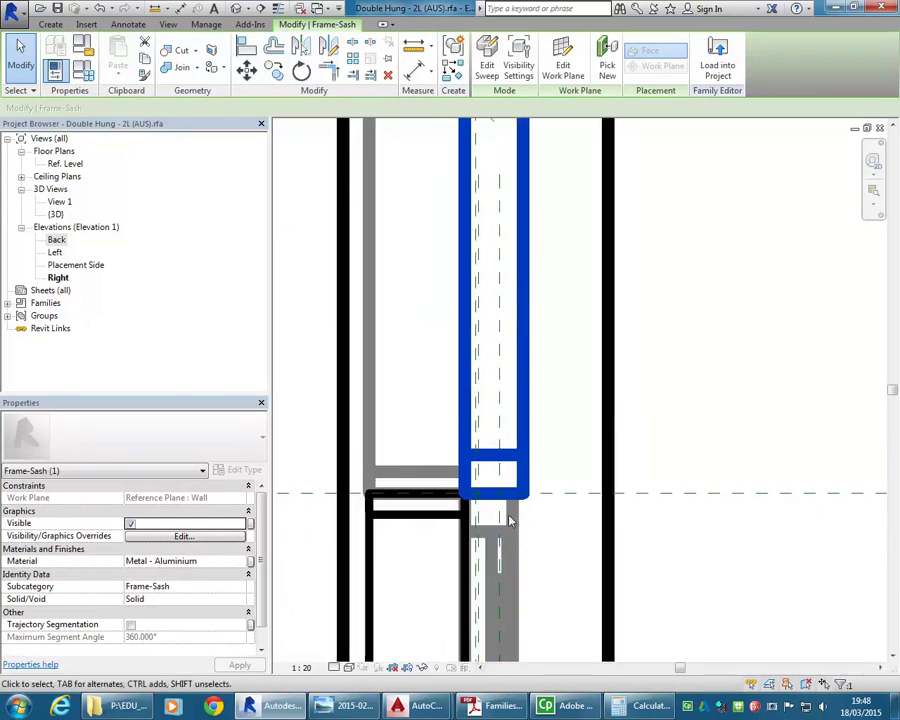
left_click(516, 518)
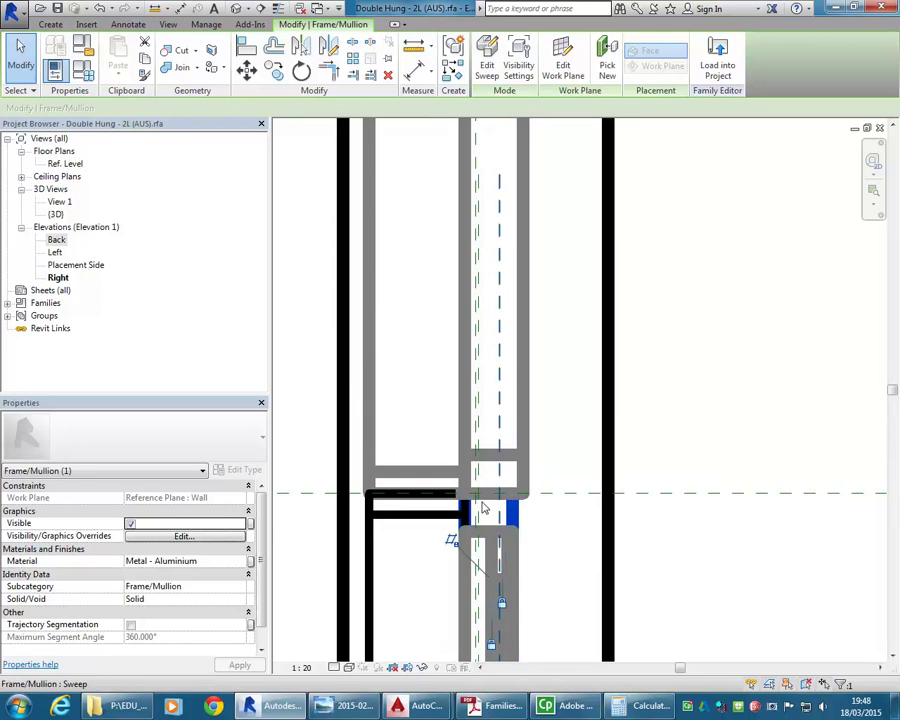
left_click(487, 68)
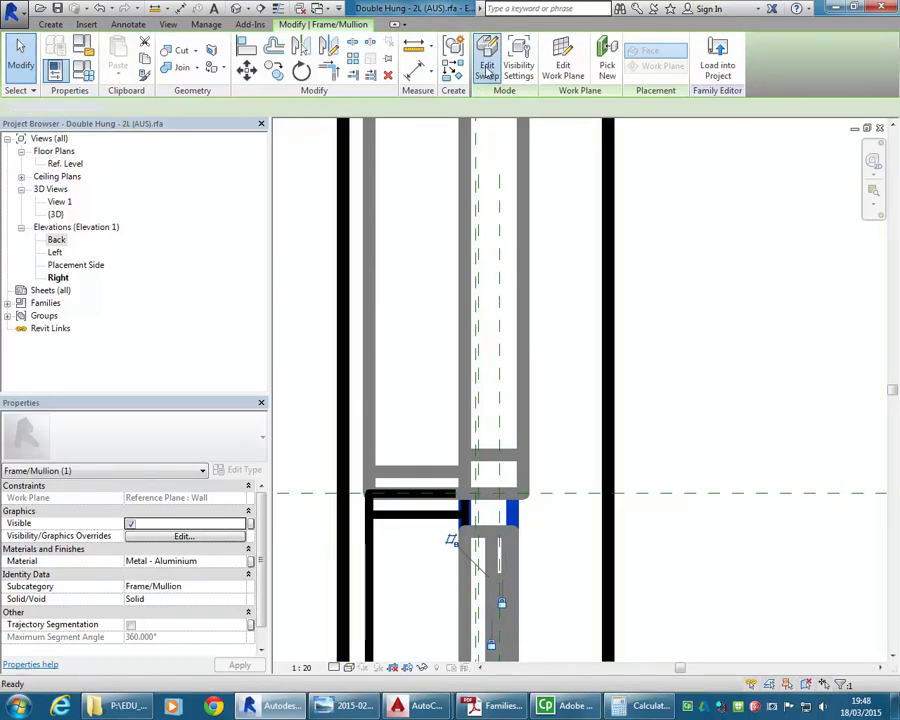
left_click(487, 64)
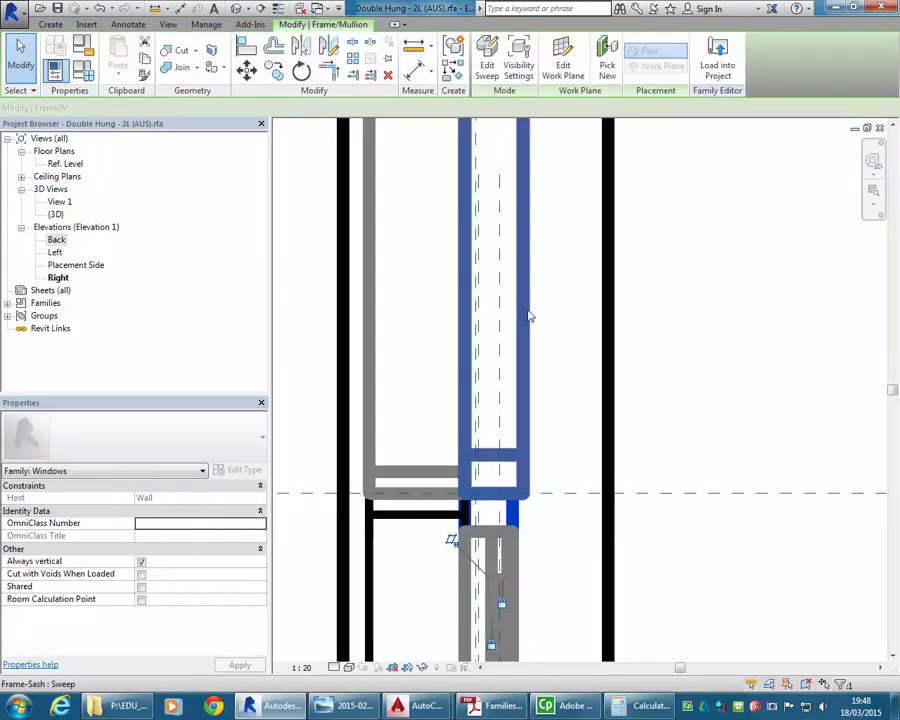
left_click(489, 63)
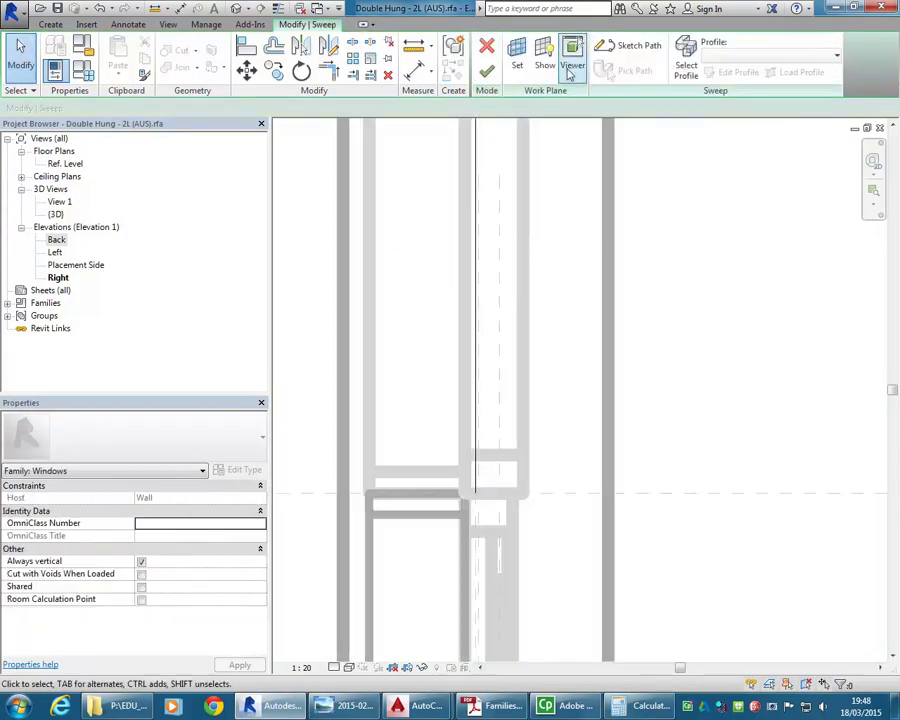
left_click(686, 65)
left_click(740, 75)
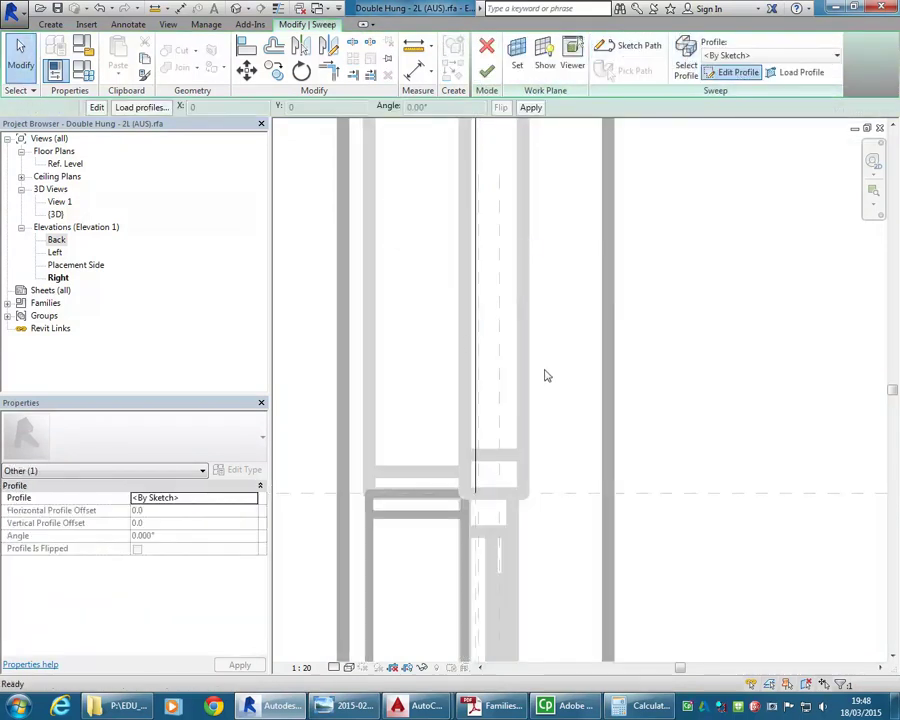
Free the profile's width dimension and realign the profile's vertical line nearest the reveal to the adjoining frame face.
scroll(521, 452, "up", 5)
middle_click_drag(486, 480, 440, 481)
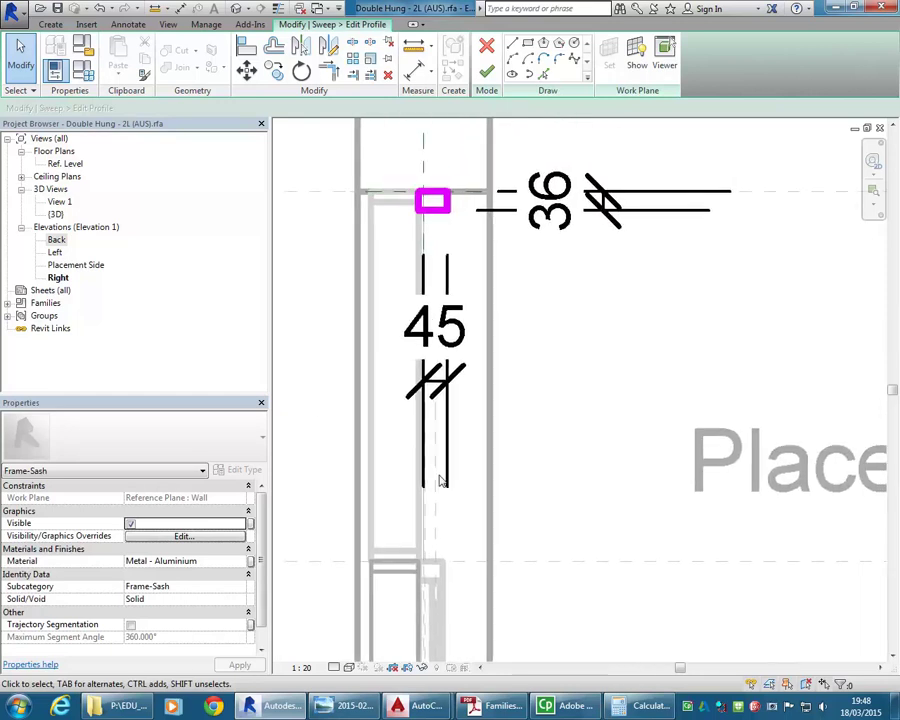
left_click(447, 438)
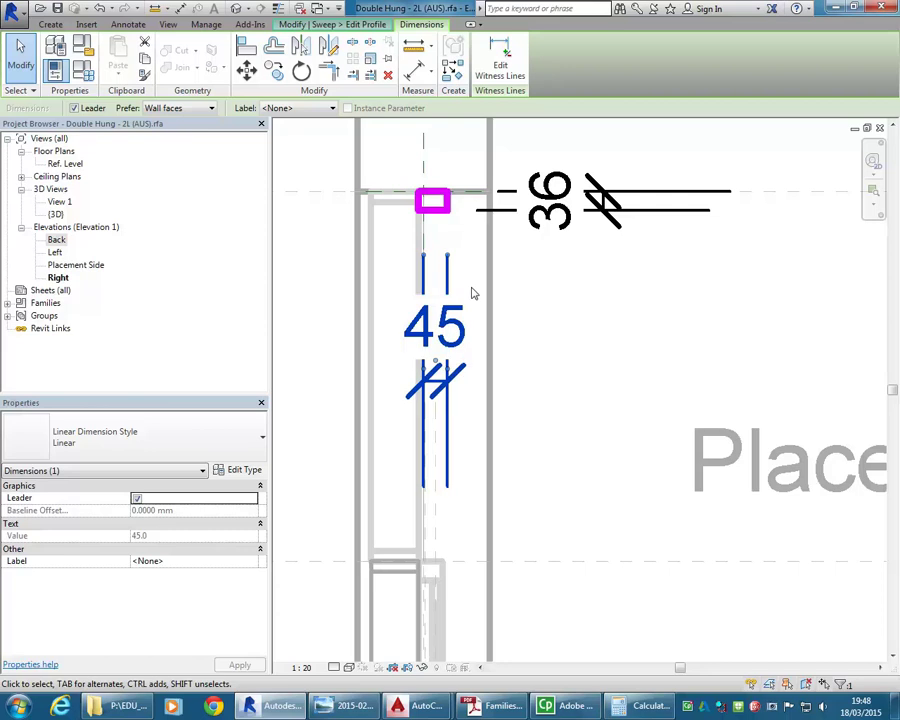
scroll(420, 237, "up", 5)
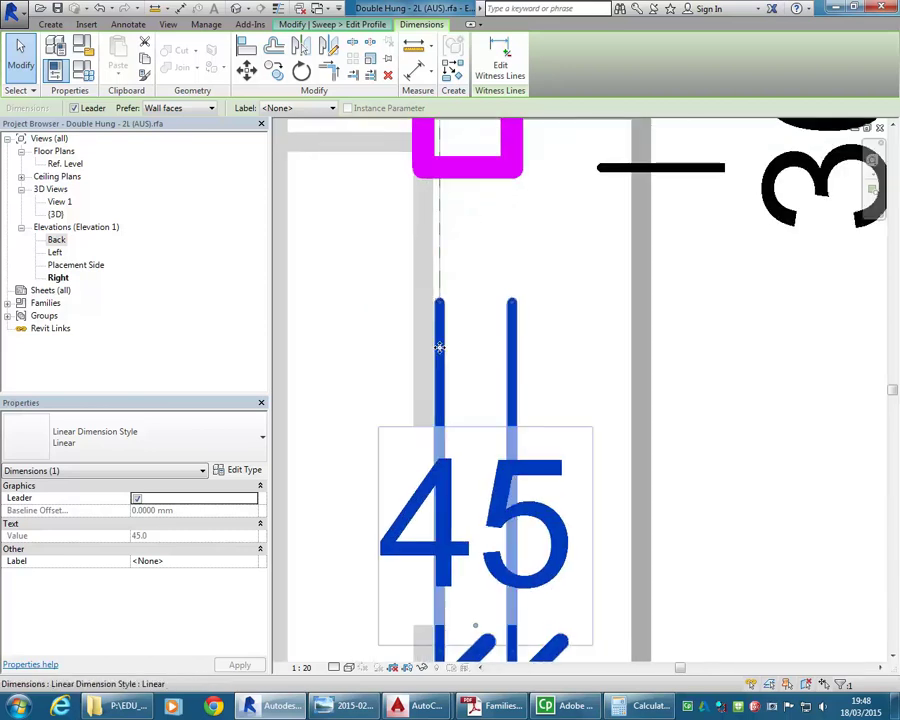
scroll(478, 380, "down", 3)
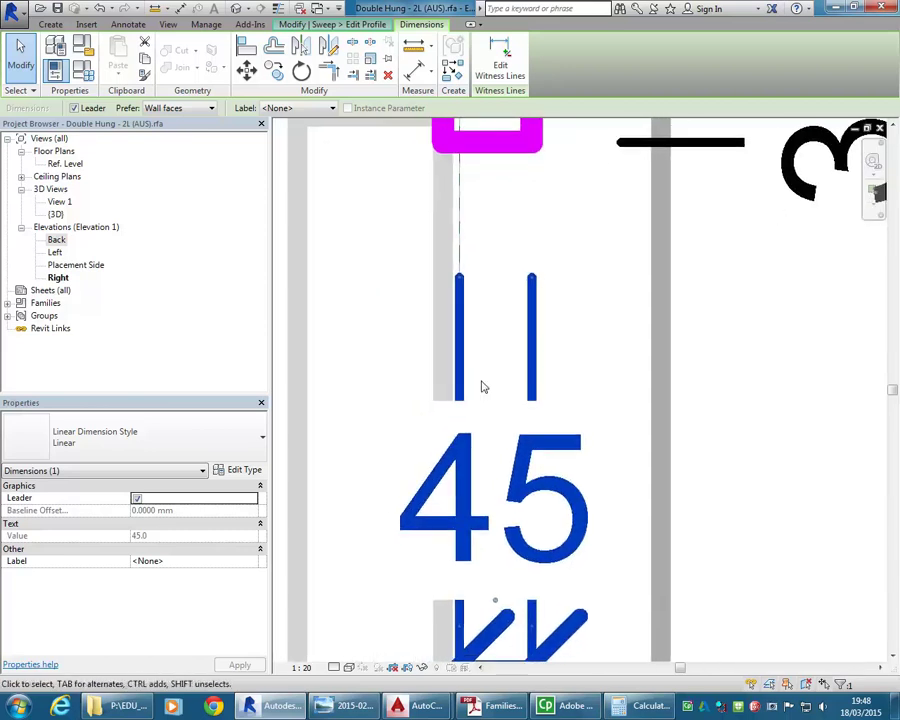
left_click_drag(466, 526, 460, 358)
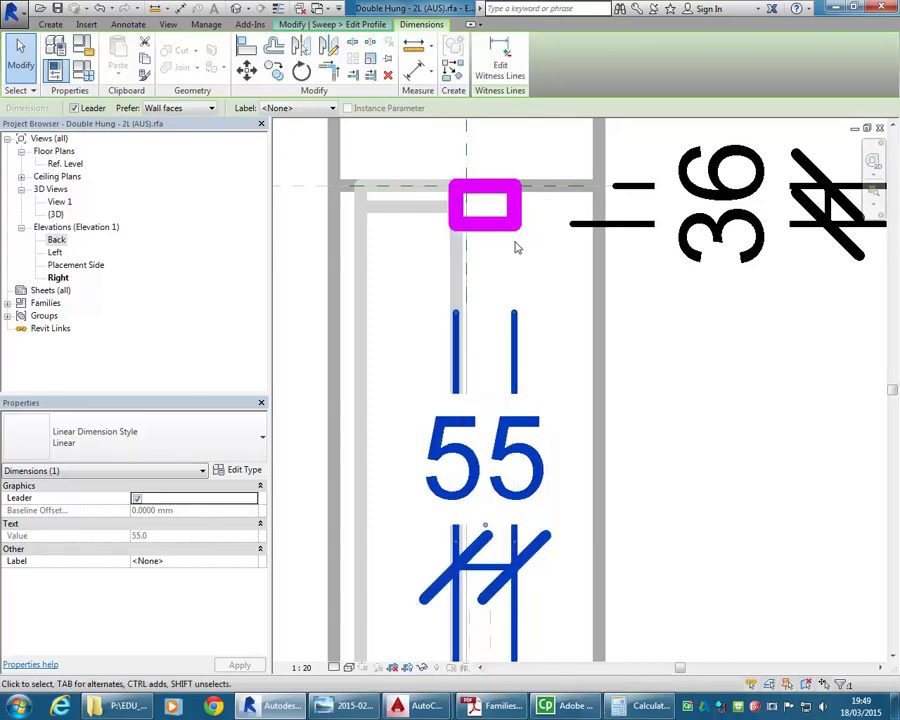
Set the profile's width to 45 mm by moving its vertical line farthest from the reveal.
left_click(518, 203)
scroll(488, 396, "down", 2)
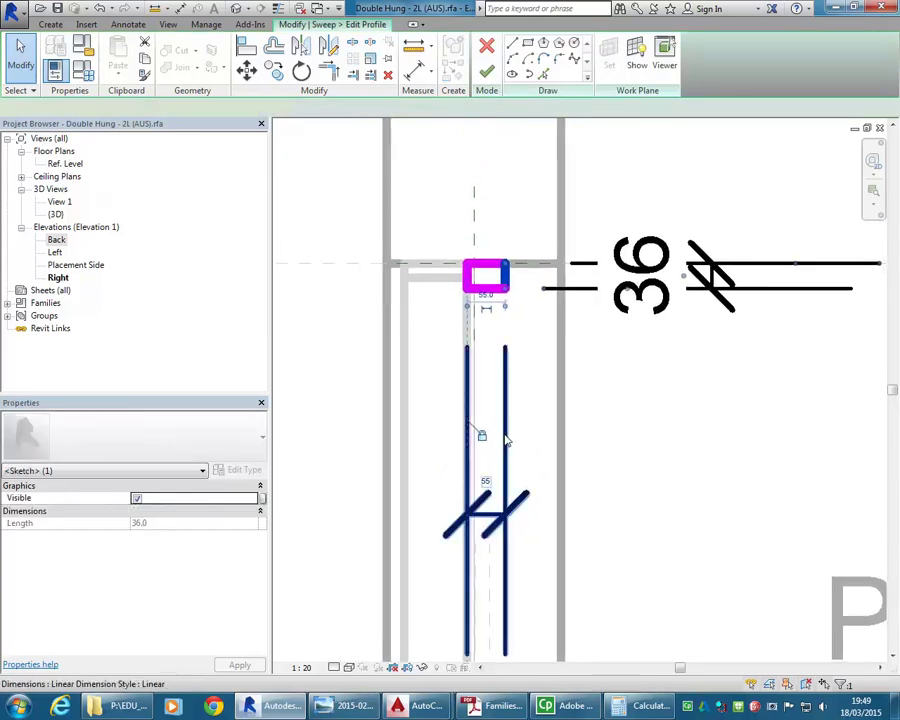
left_click(505, 436)
scroll(493, 380, "down", 2)
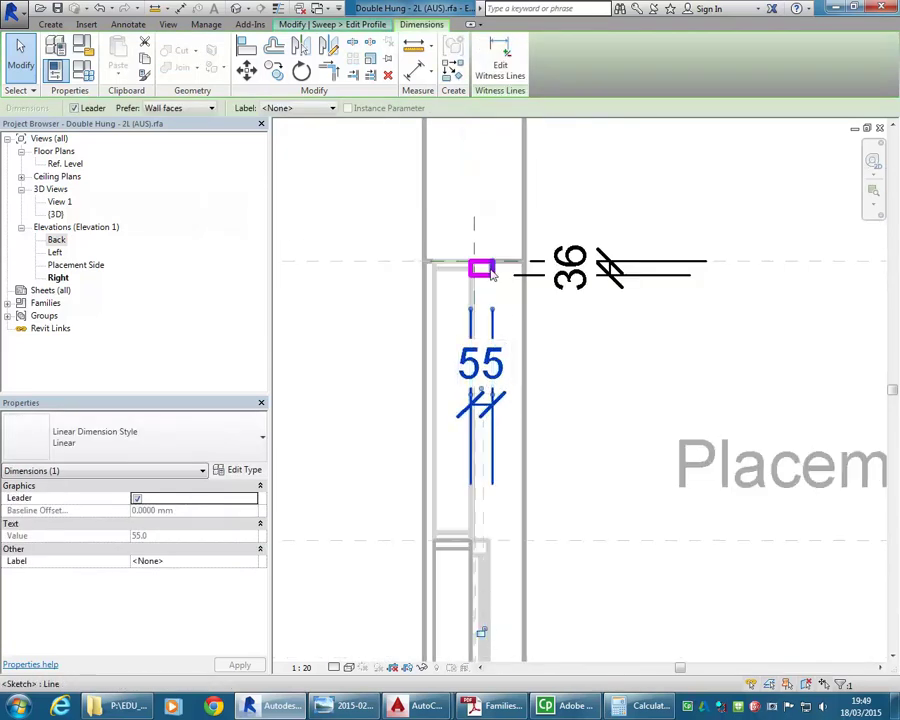
left_click(480, 378)
left_click(480, 385)
type("45")
key("Return")
left_click(576, 368)
scroll(490, 262, "up", 2)
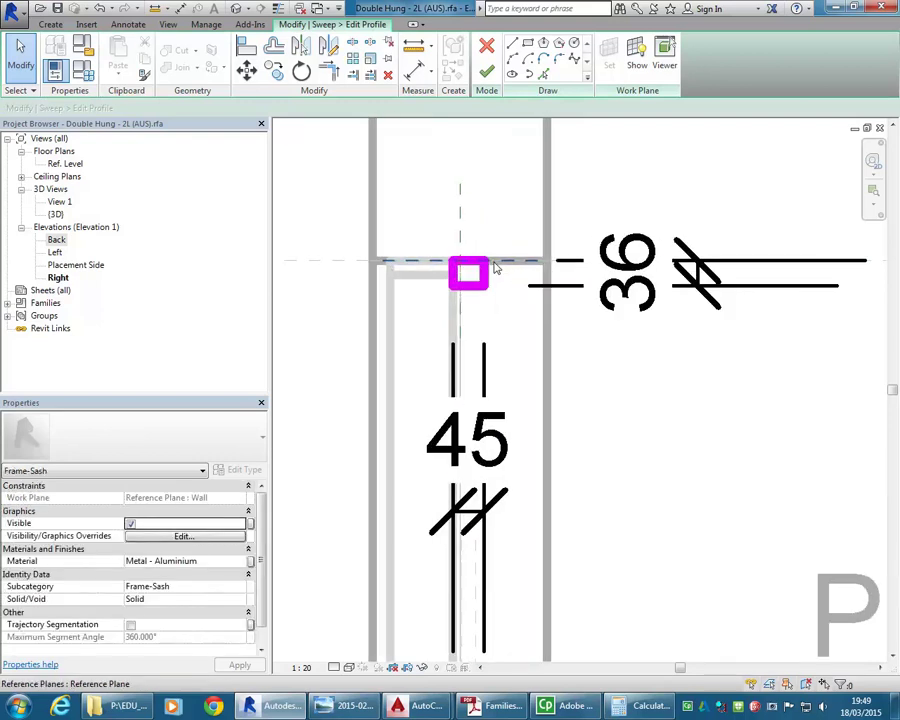
Review the profile's width dimension, then finish the profile sketch and the transom frame sweep and clear the selection.
left_click(474, 482)
scroll(474, 482, "down", 2)
middle_click_drag(465, 470, 465, 310)
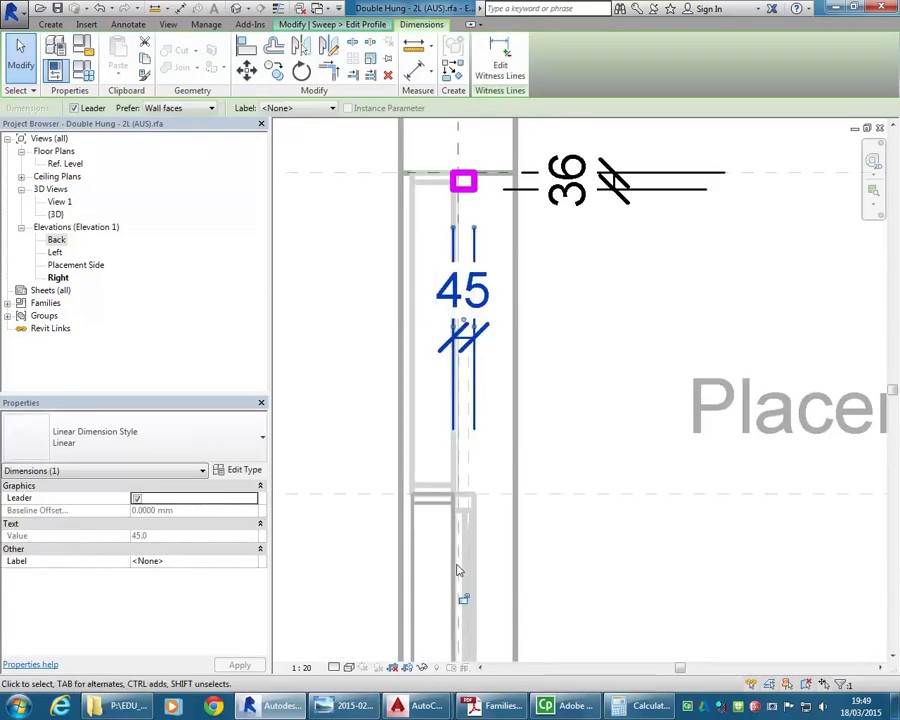
left_click(588, 376)
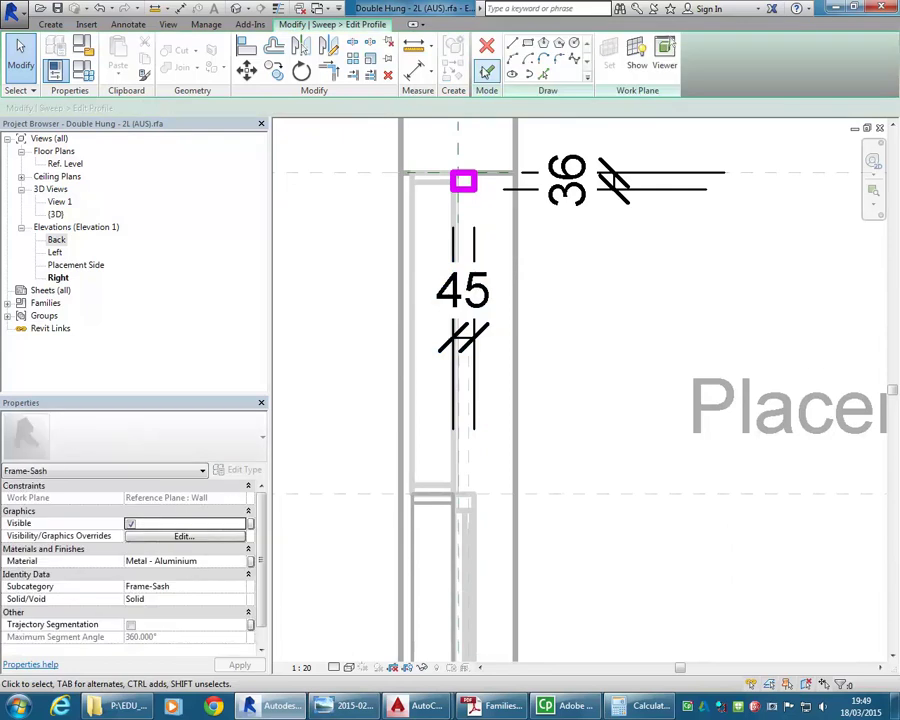
left_click(485, 72)
left_click(485, 72)
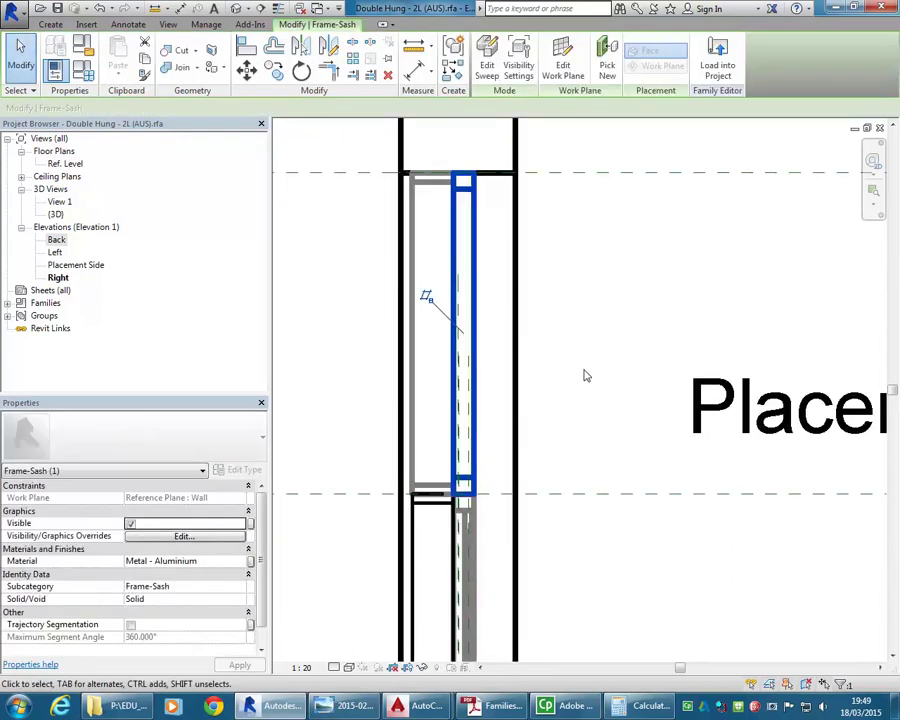
left_click(563, 404)
Open the default 3D view and select the central vertical Frame-Sash extrusion between the two lower windows.
scroll(607, 386, "down", 2)
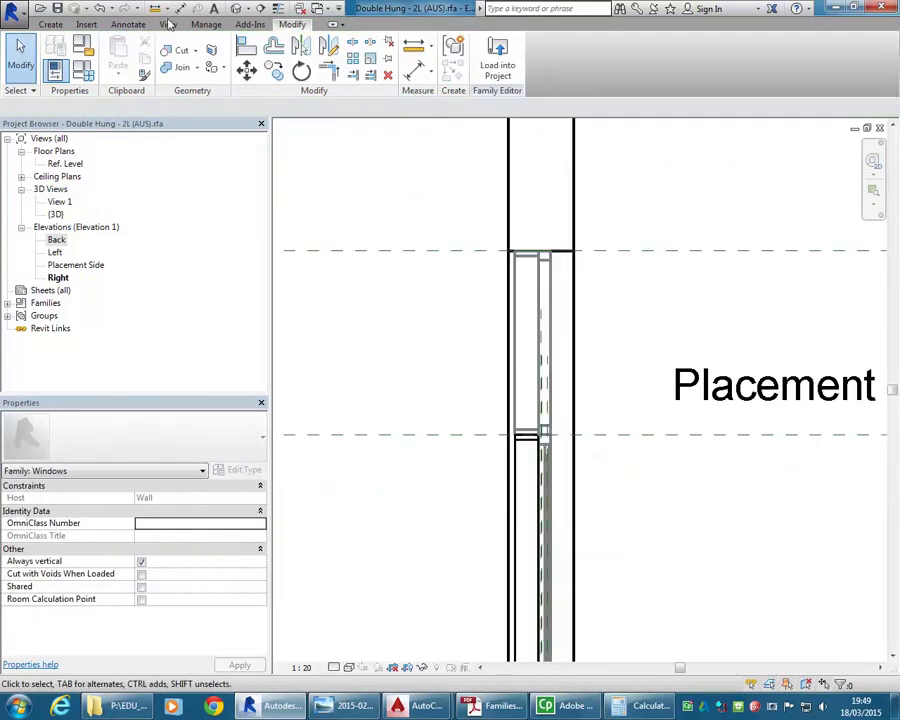
double_click(57, 214)
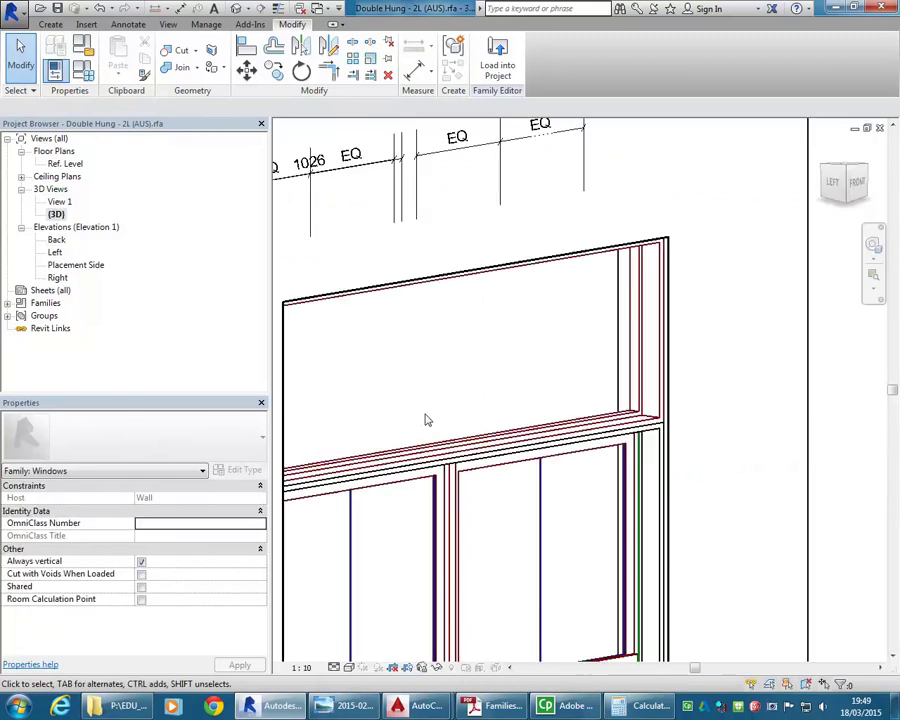
middle_click_drag(493, 357, 521, 342, "shift")
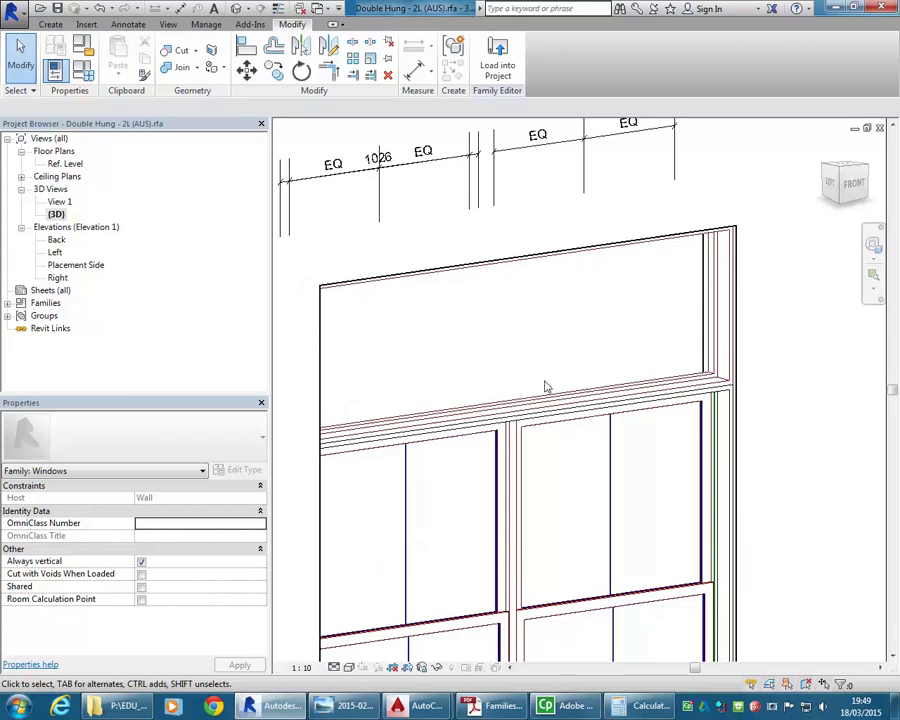
middle_click_drag(507, 447, 562, 435)
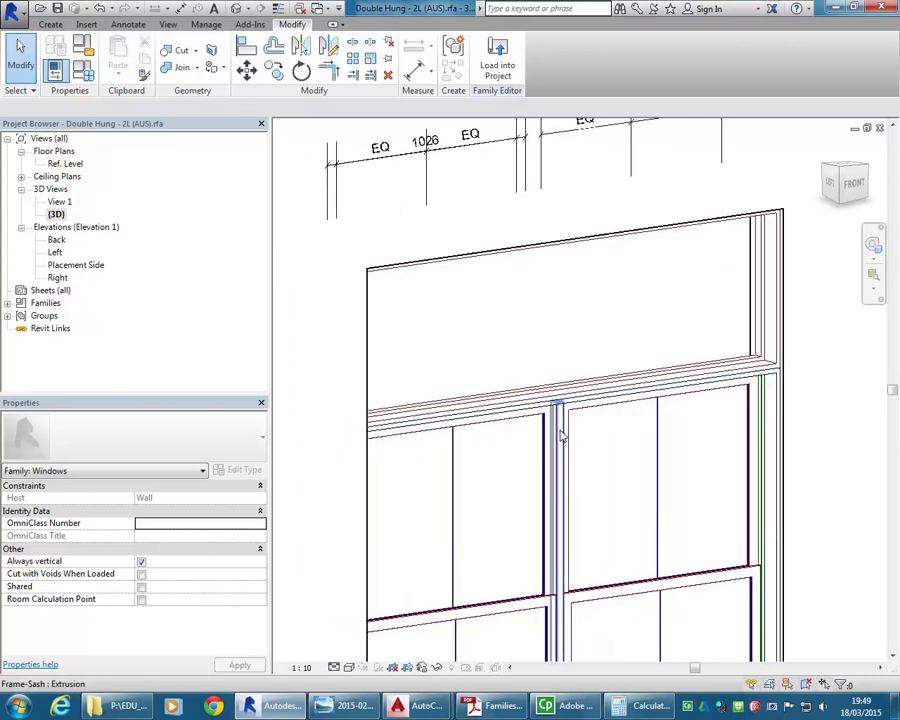
left_click(562, 435)
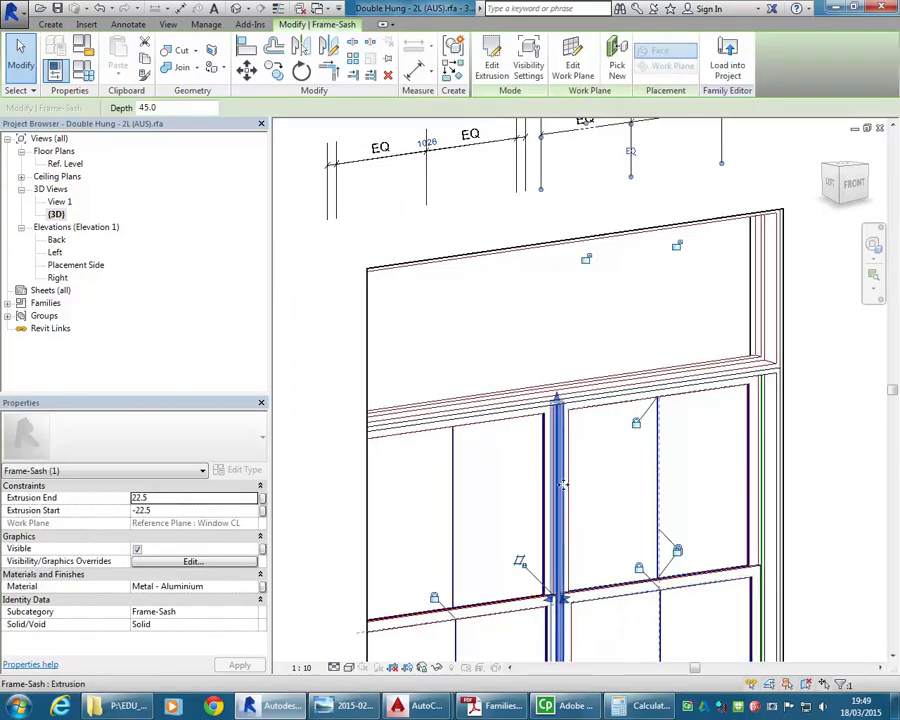
middle_click_drag(570, 340, 602, 297, "shift")
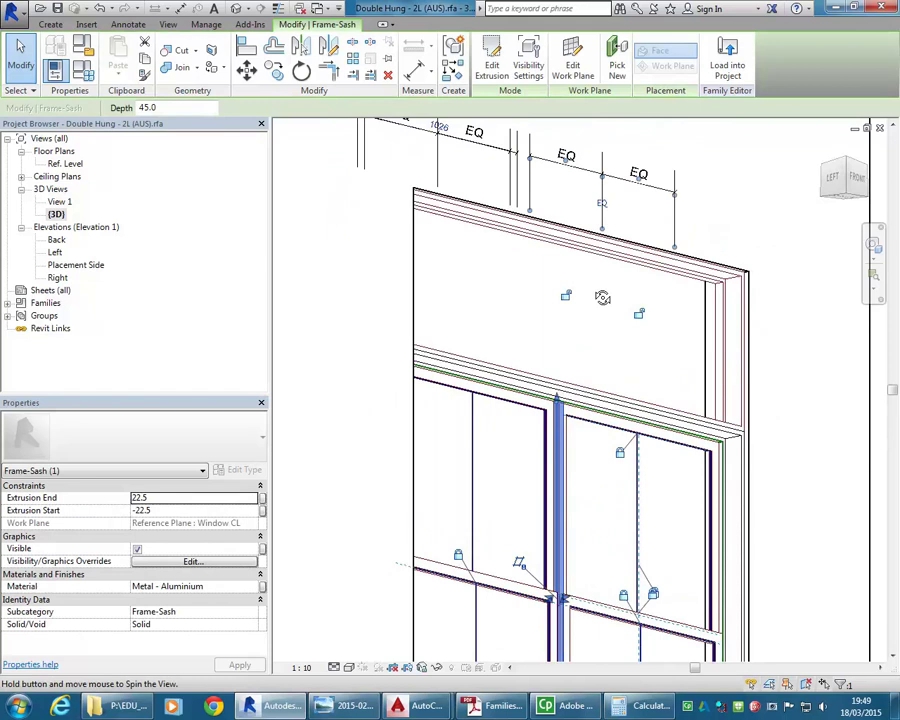
Try to stretch the central mullion extrusion directly up to the head of the transom frame in 3D.
scroll(578, 290, "up", 2)
left_click_drag(552, 345, 557, 230)
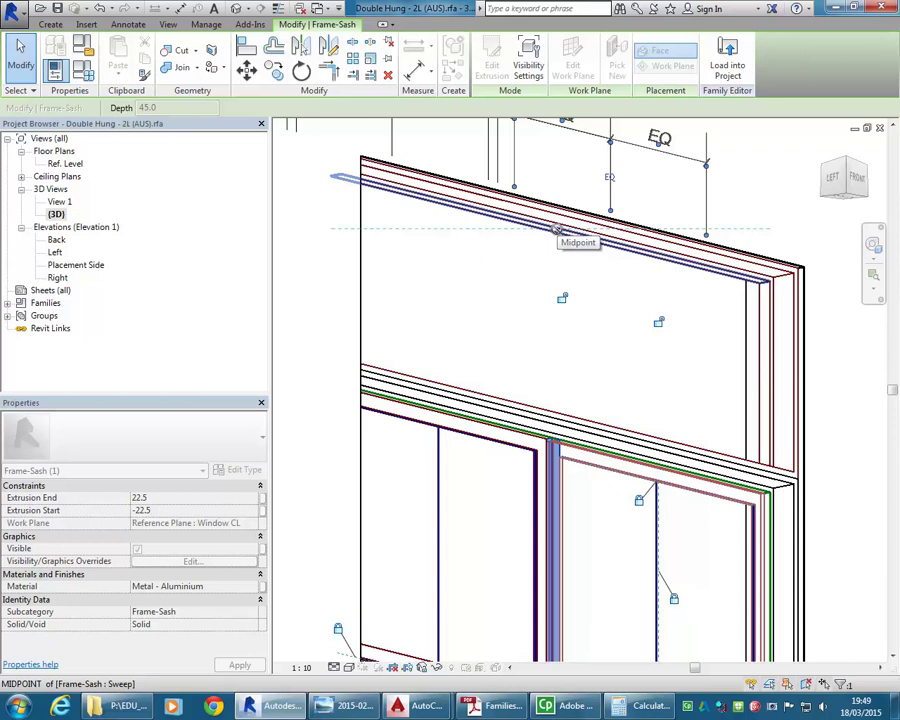
left_click_drag(557, 230, 557, 231)
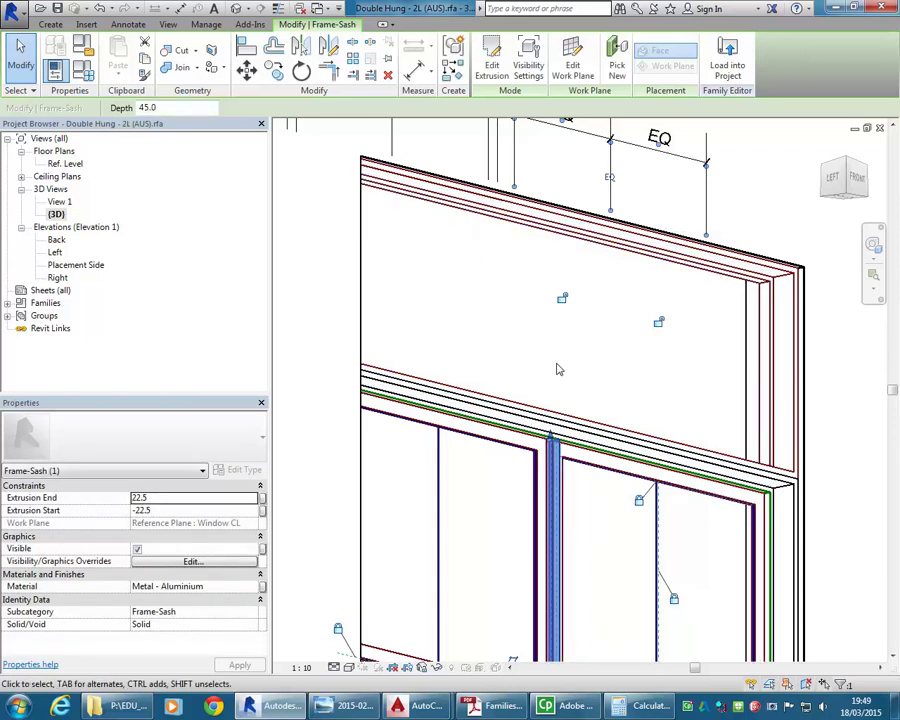
left_click_drag(562, 298, 552, 230)
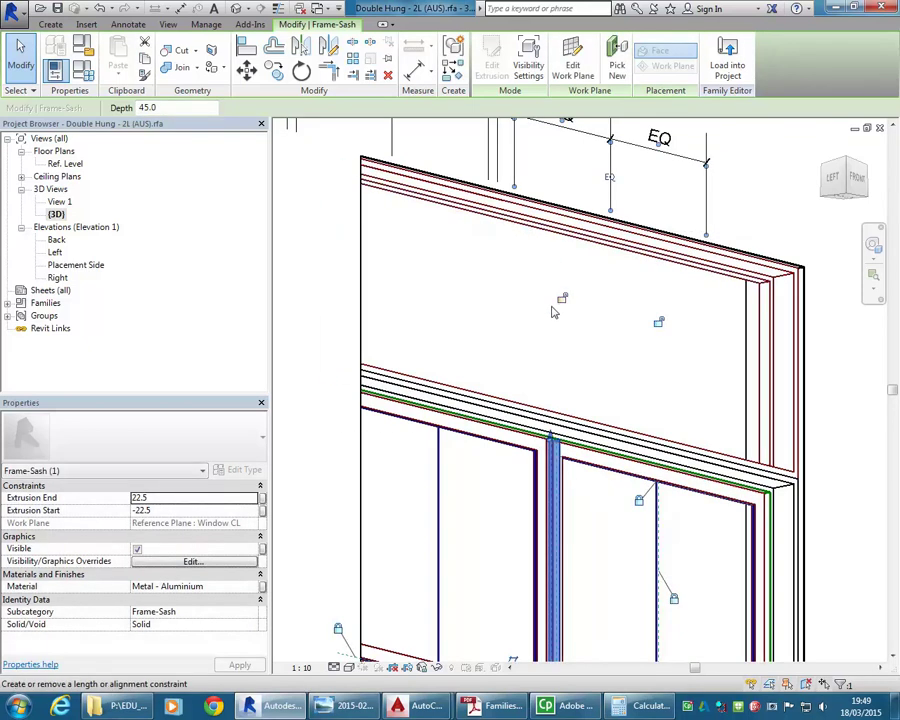
scroll(532, 336, "down", 2)
middle_click_drag(532, 336, 542, 371, "shift")
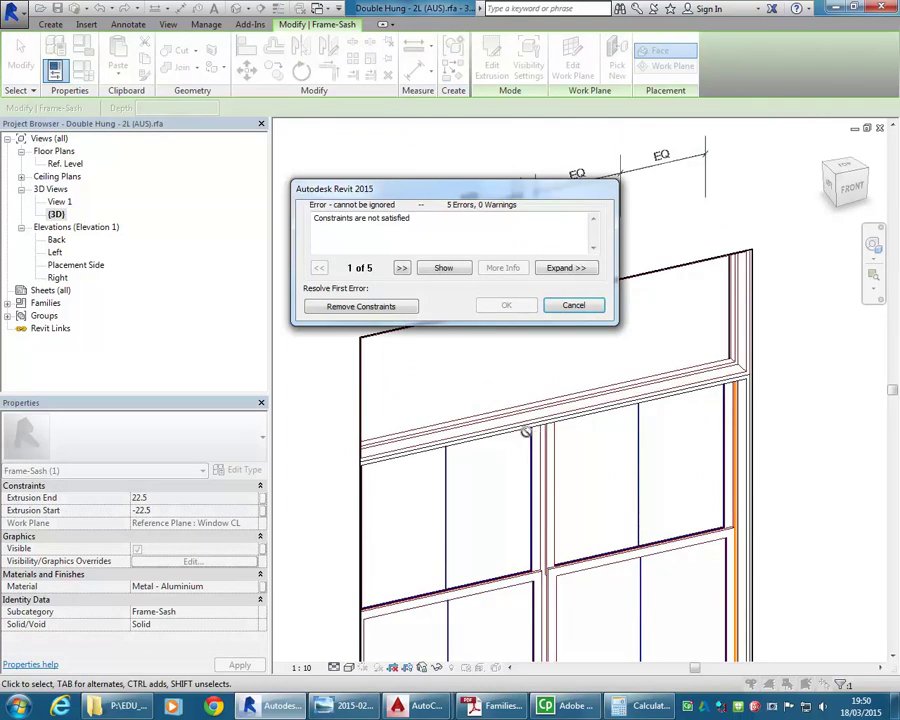
left_click(361, 306)
Open the central mullion extrusion's sketch for editing and show it in the Back elevation at the transom.
scroll(548, 453, "down", 3)
middle_click_drag(548, 453, 395, 428, "shift")
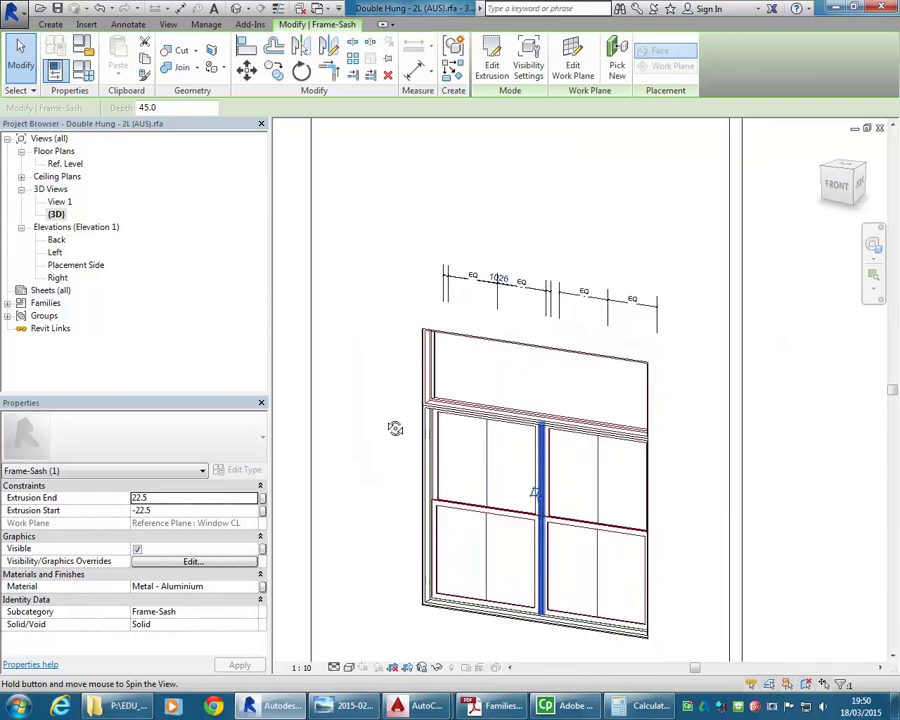
middle_click_drag(512, 368, 494, 310)
left_click(494, 68)
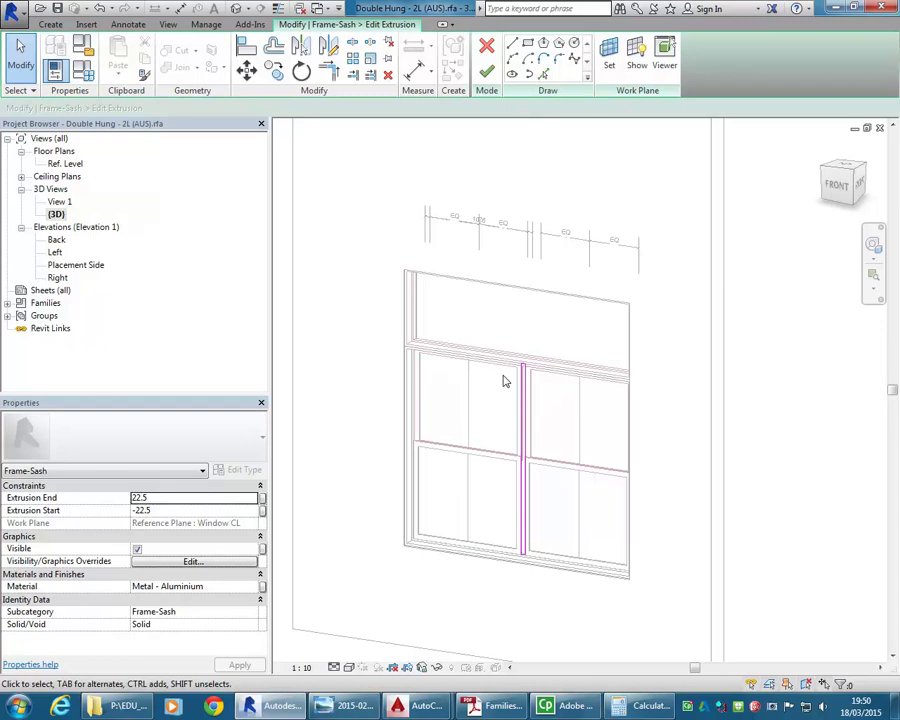
scroll(508, 353, "up", 5)
middle_click_drag(506, 350, 642, 317, "shift")
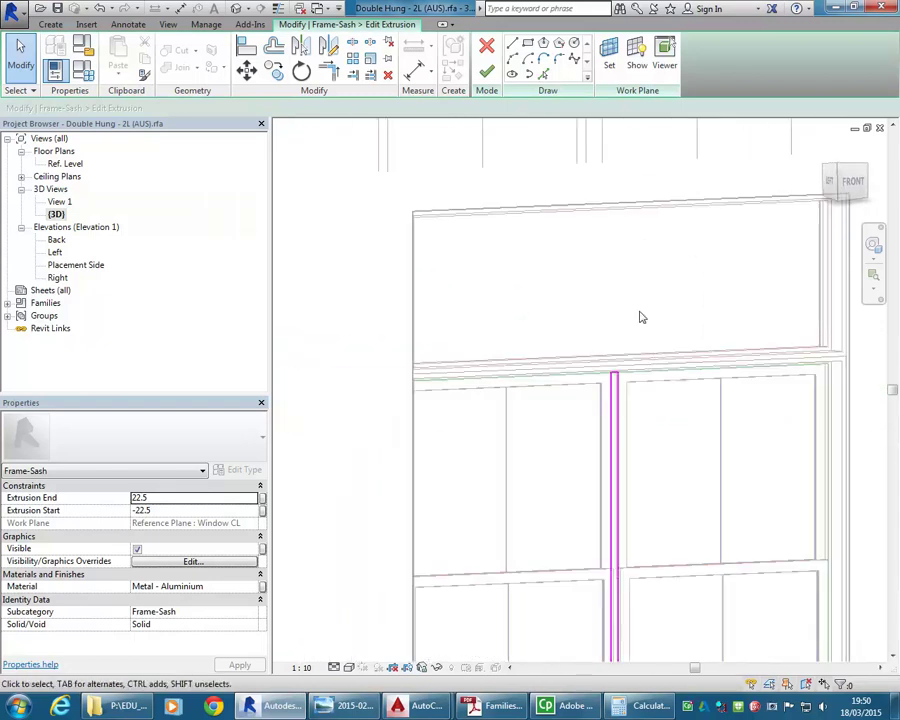
double_click(72, 265)
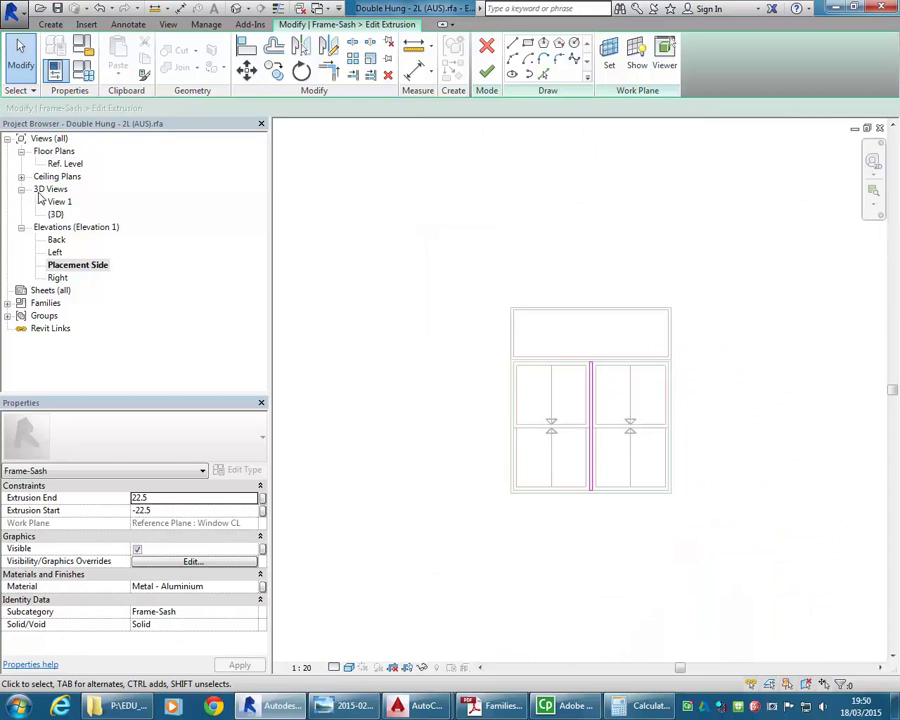
double_click(56, 241)
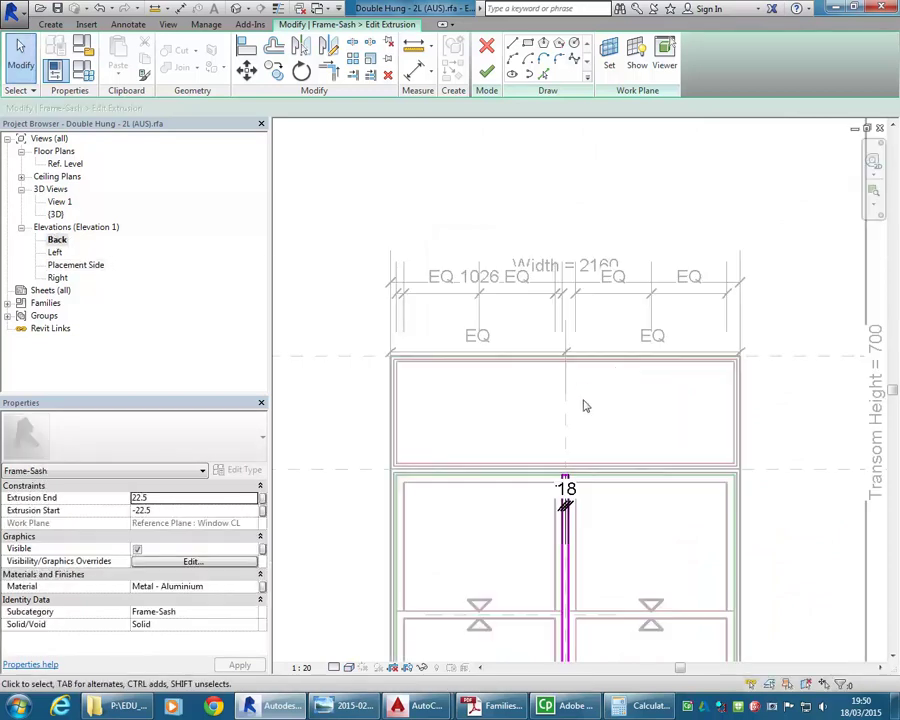
scroll(556, 432, "up", 4)
middle_click_drag(558, 325, 568, 368)
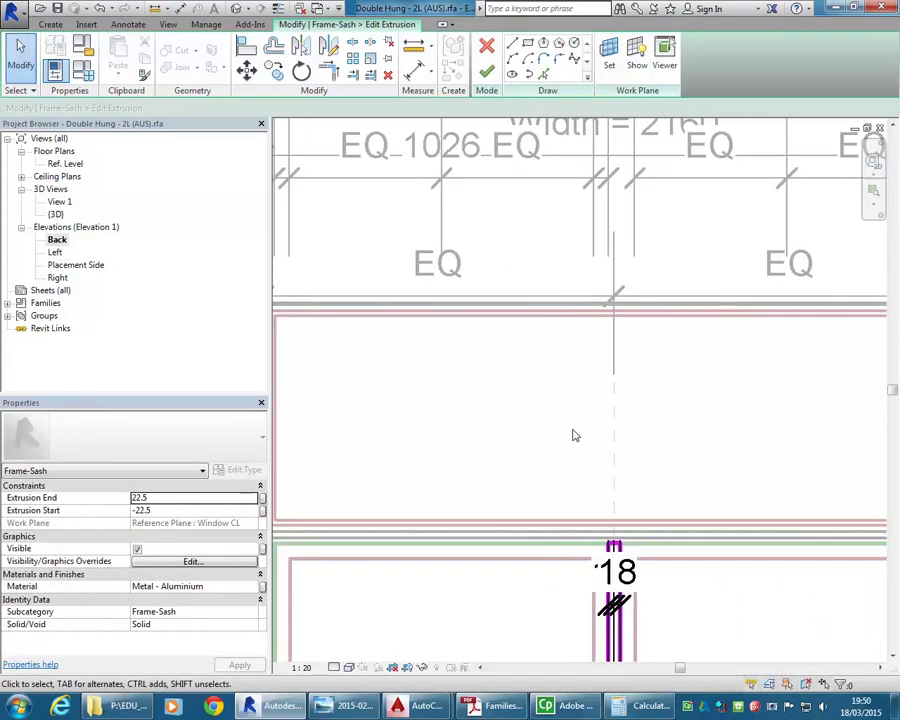
Align the top line of the mullion sketch to the inner edge of the transom frame's head.
key("a")
key("l")
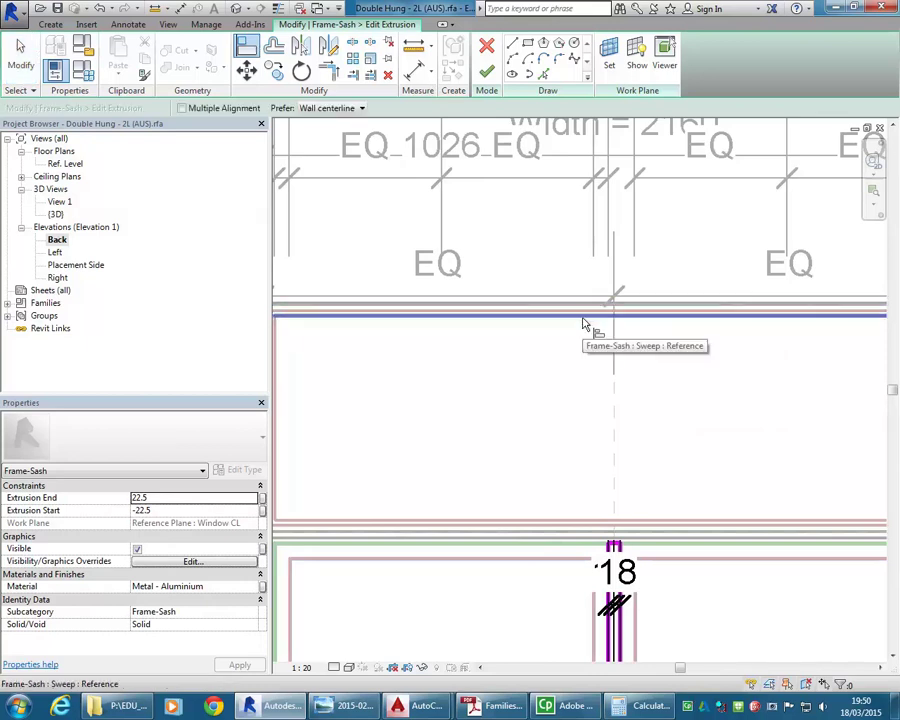
left_click(587, 320)
left_click(614, 547)
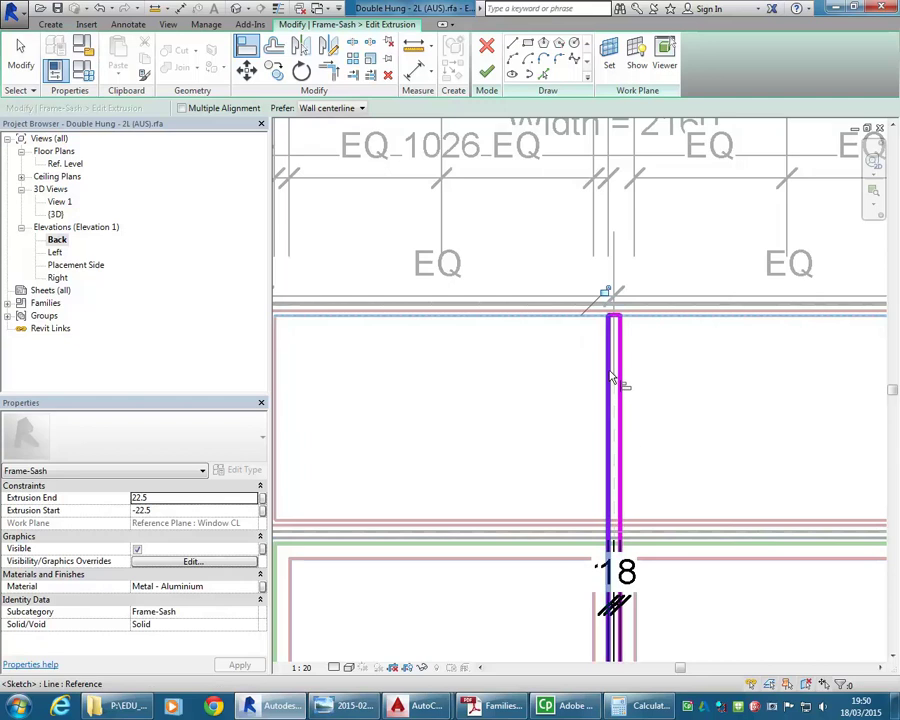
Finish the central mullion's extrusion sketch and check the extended mullion through the transom in the default 3D view.
left_click(485, 73)
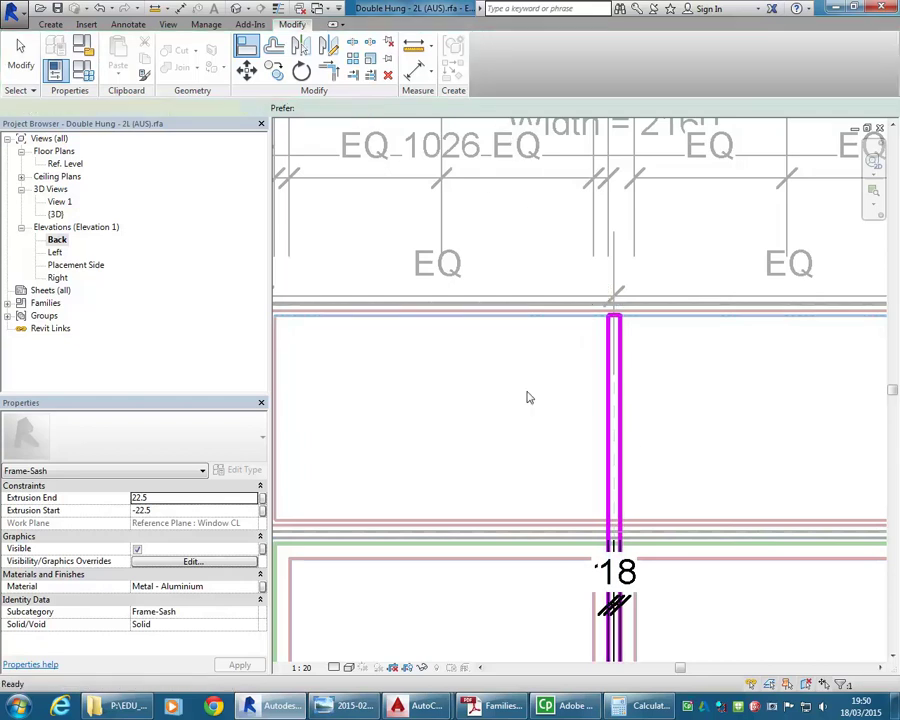
left_click(521, 391)
double_click(56, 214)
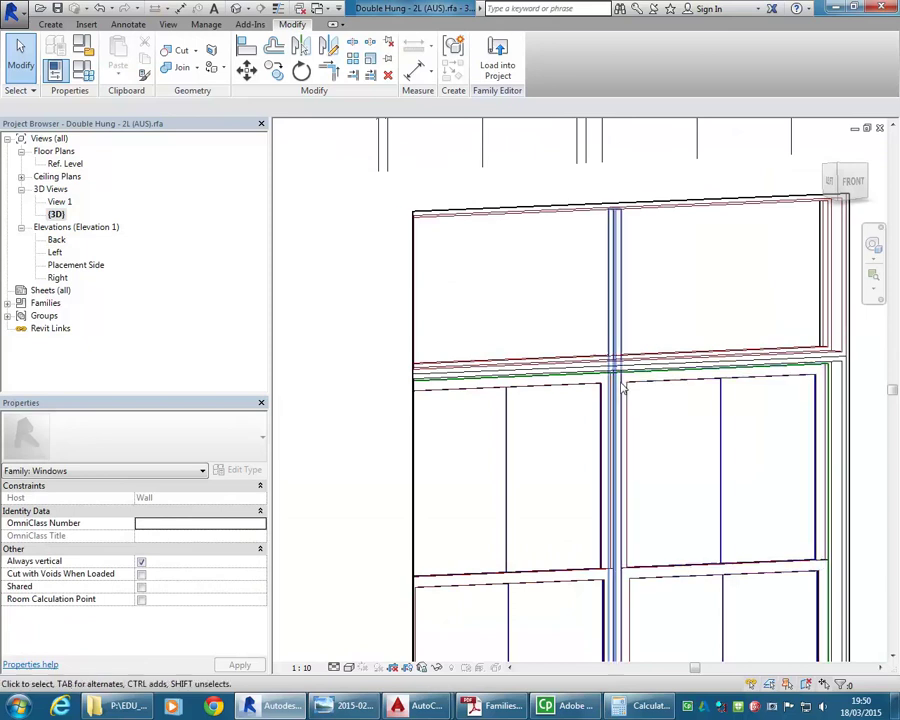
middle_click_drag(615, 322, 622, 505, "shift")
scroll(639, 522, "down", 2)
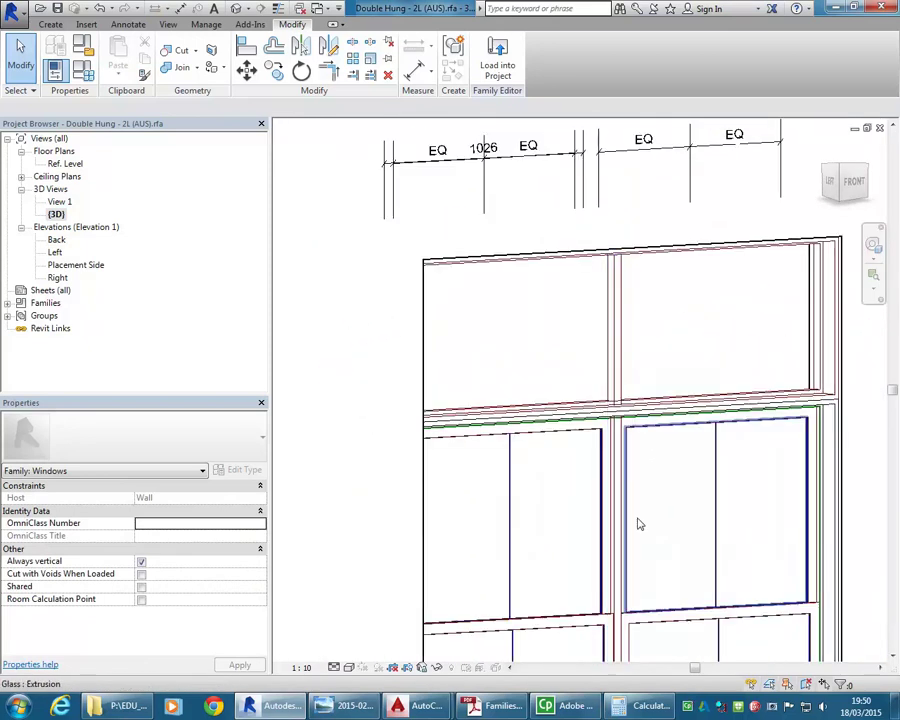
scroll(605, 474, "up", 1)
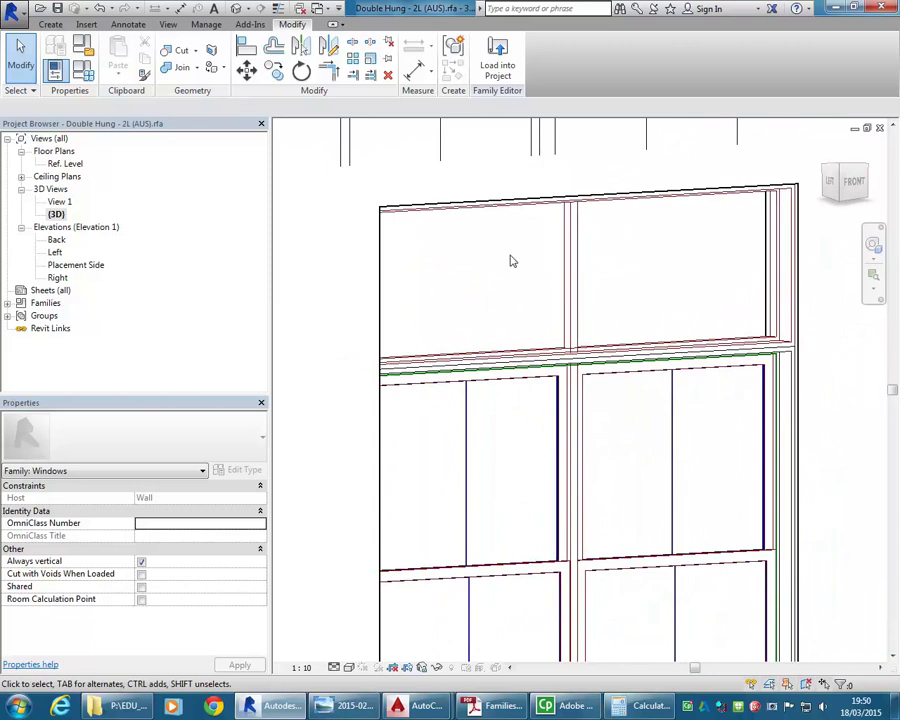
Flex window type DH1215 by setting its Height to 1500 in the family types and applying it.
left_click(59, 50)
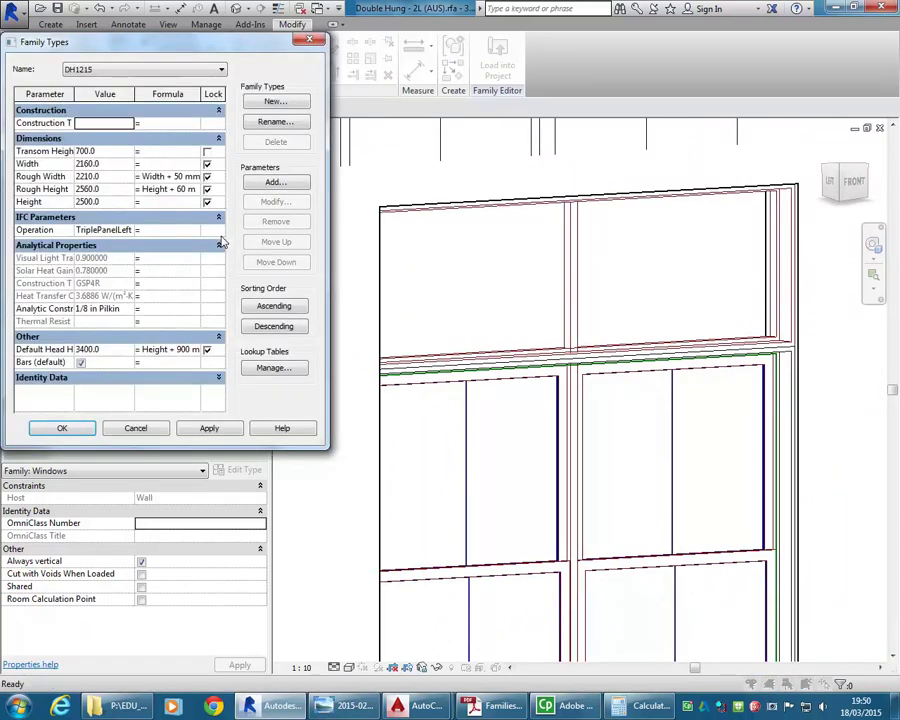
left_click(110, 202)
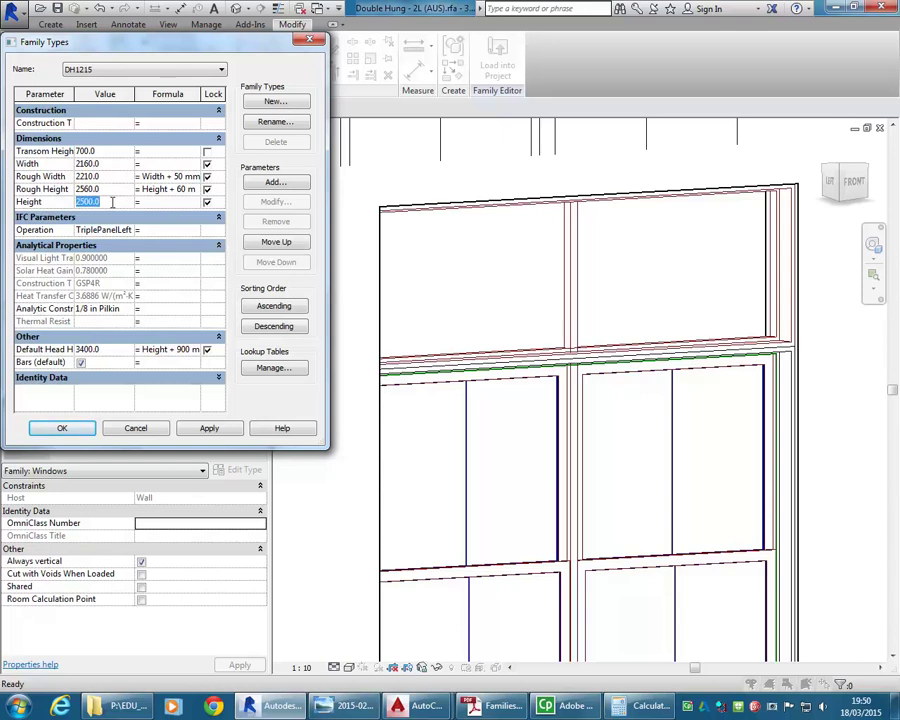
type("1500")
left_click(208, 428)
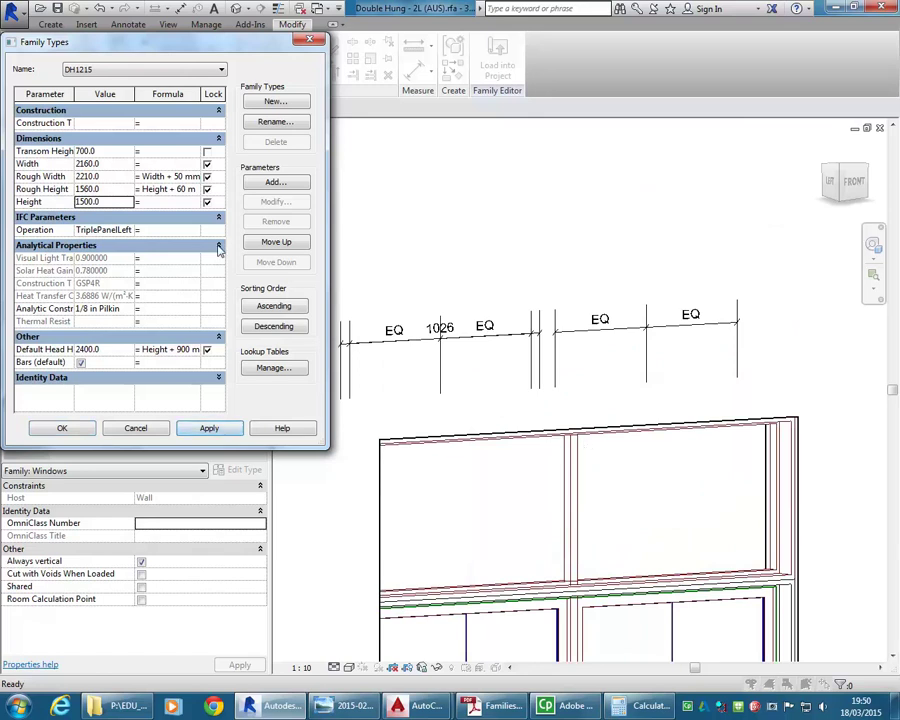
Open the Height value of window type DH1215 for editing.
left_click(111, 203)
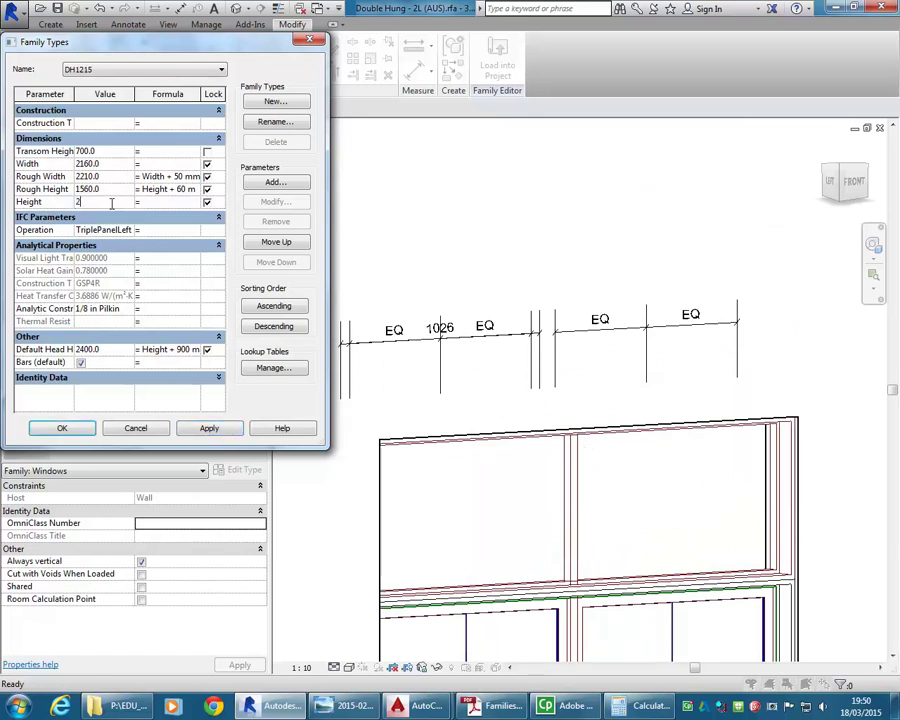
Test the window family at a Height of 3500, and set its Height to 2500.
type("3500")
left_click(208, 428)
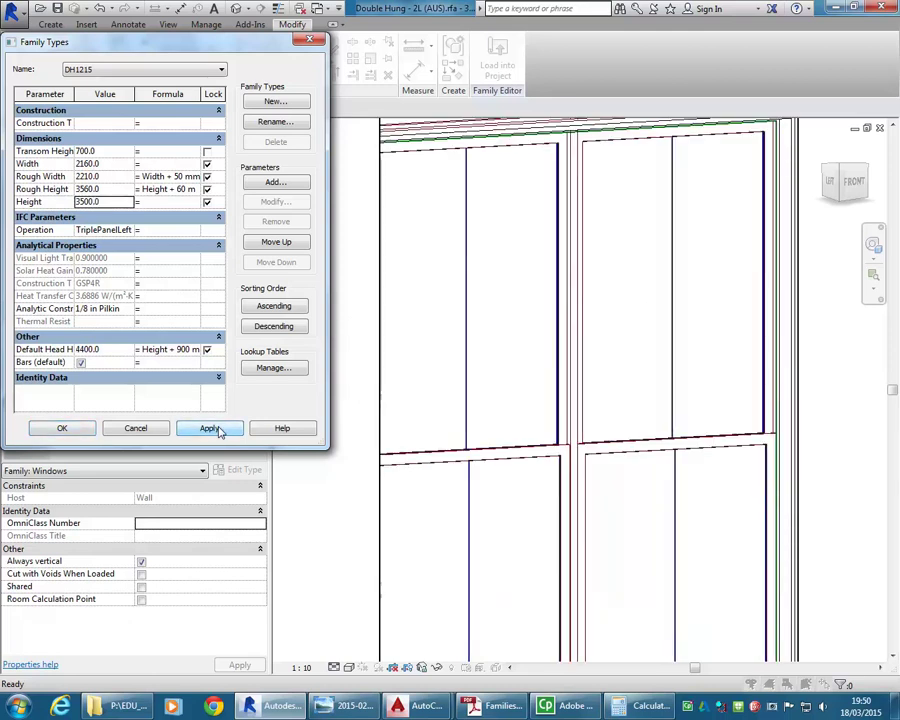
left_click(111, 204)
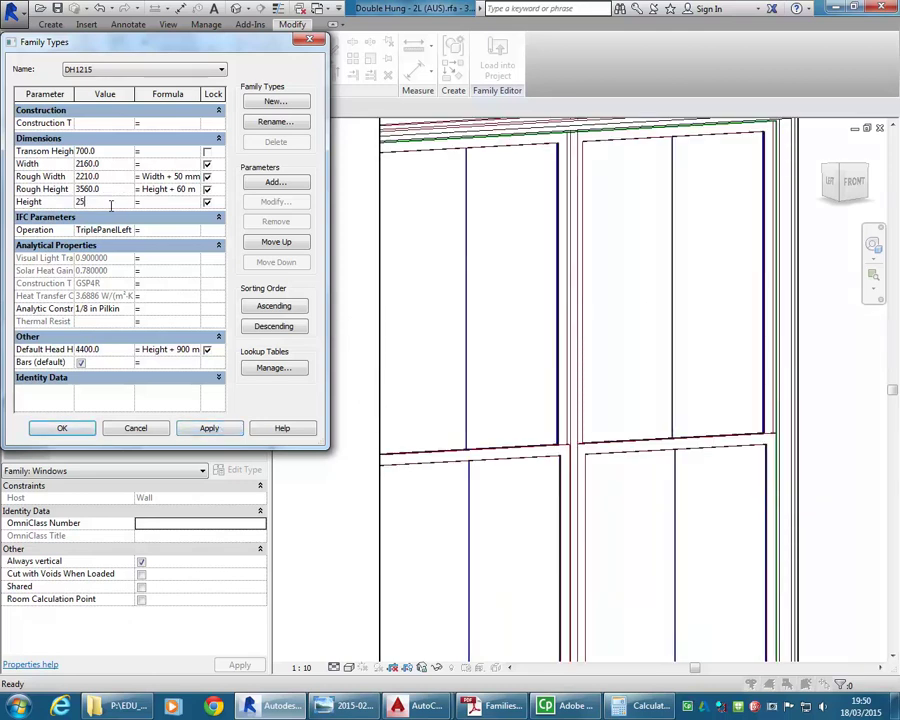
left_click(208, 428)
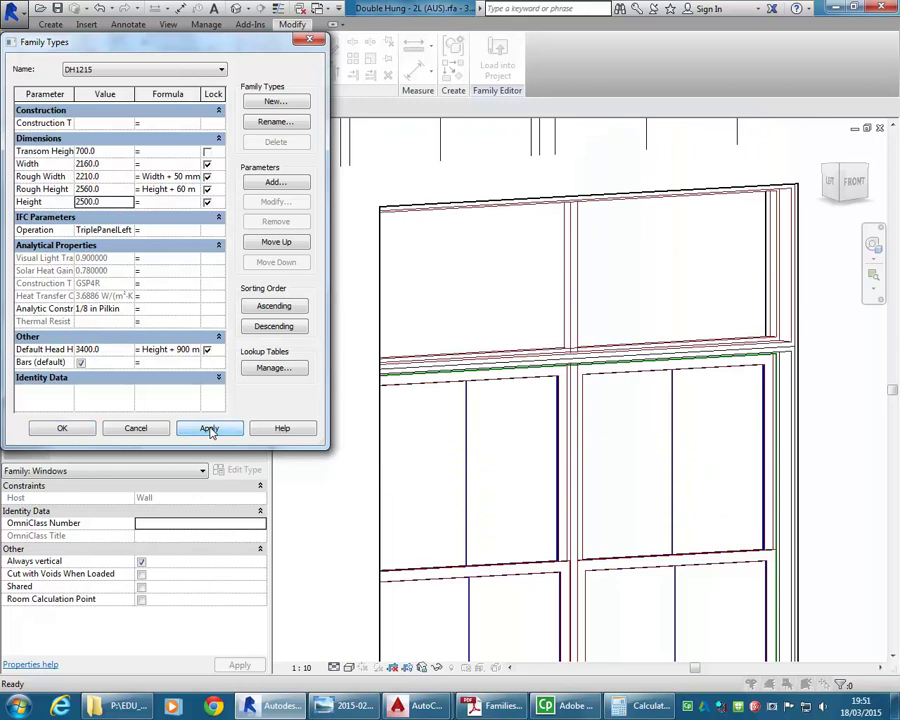
left_click(66, 428)
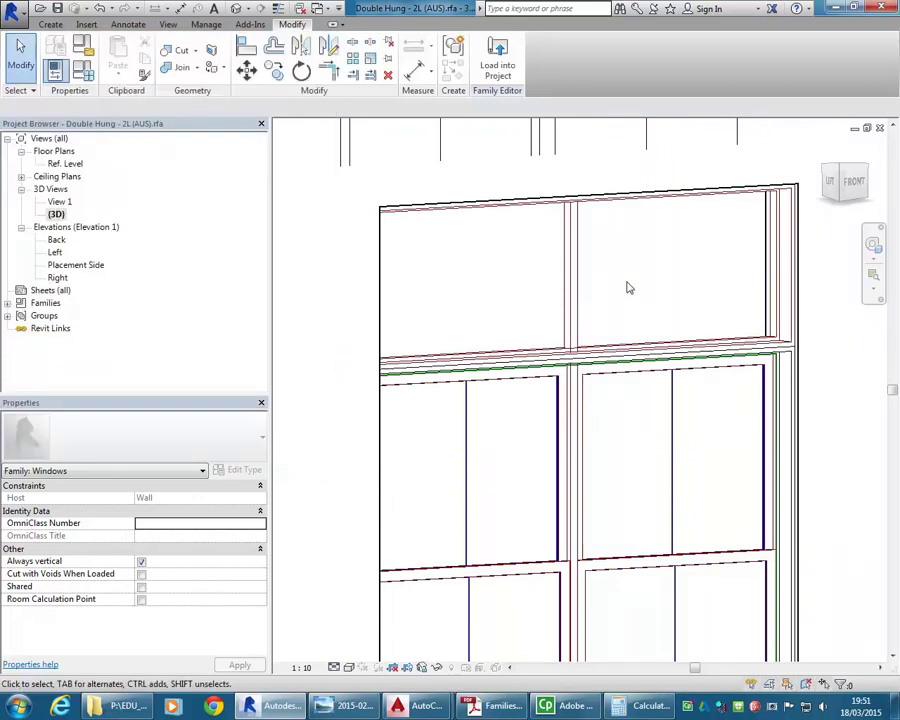
Assign the transom's outer frame sweep to the Reveal subcategory, using the lower window's reveal sweep as reference.
middle_click_drag(624, 286, 617, 302, "shift")
scroll(647, 438, "up", 8)
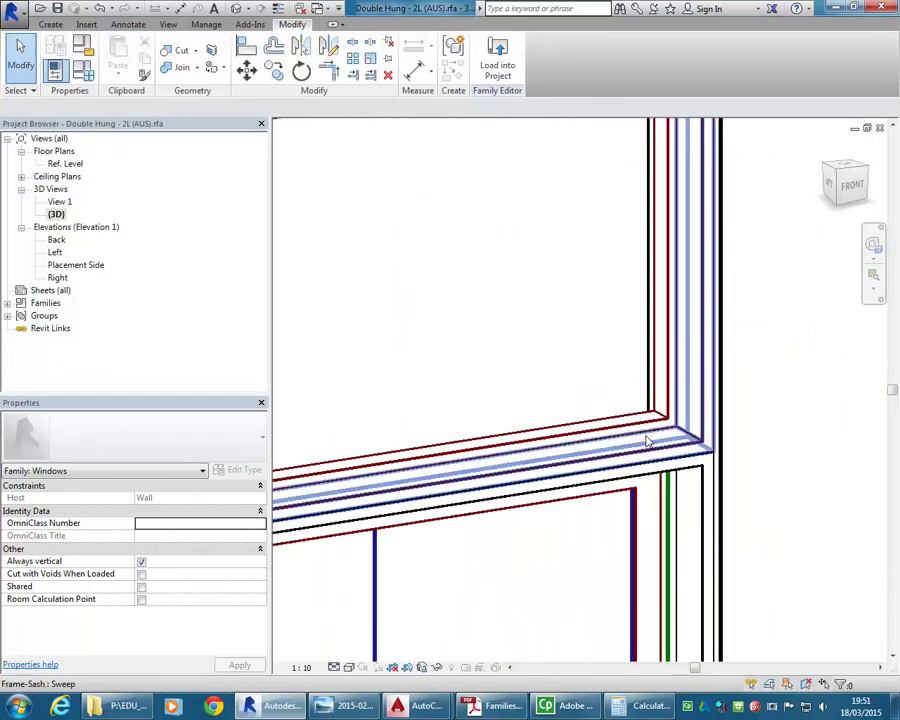
left_click(662, 457)
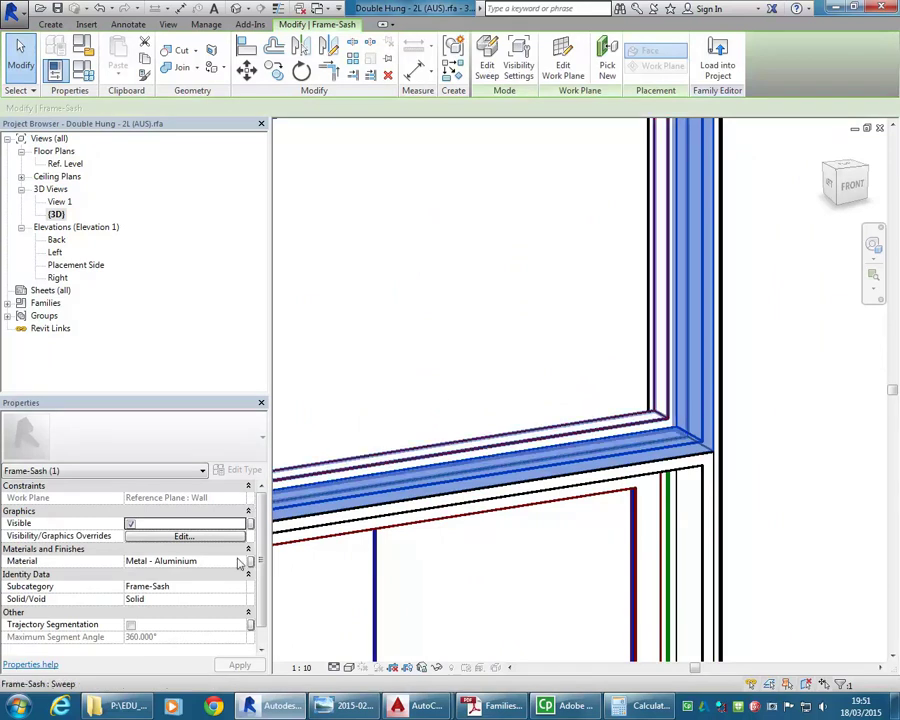
left_click(580, 551)
left_click(705, 519)
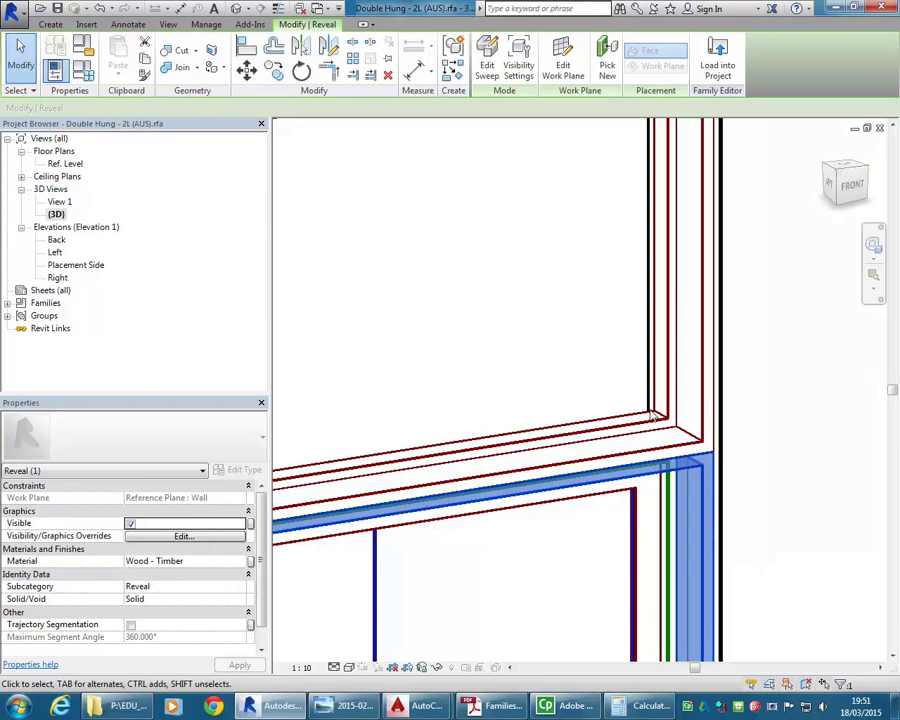
left_click(706, 415)
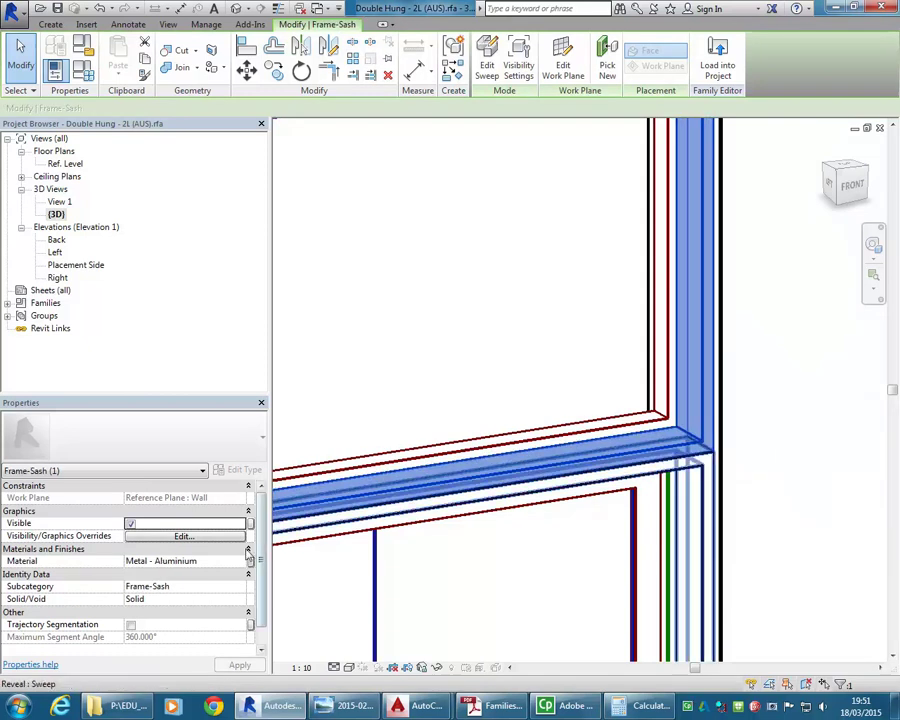
left_click(242, 588)
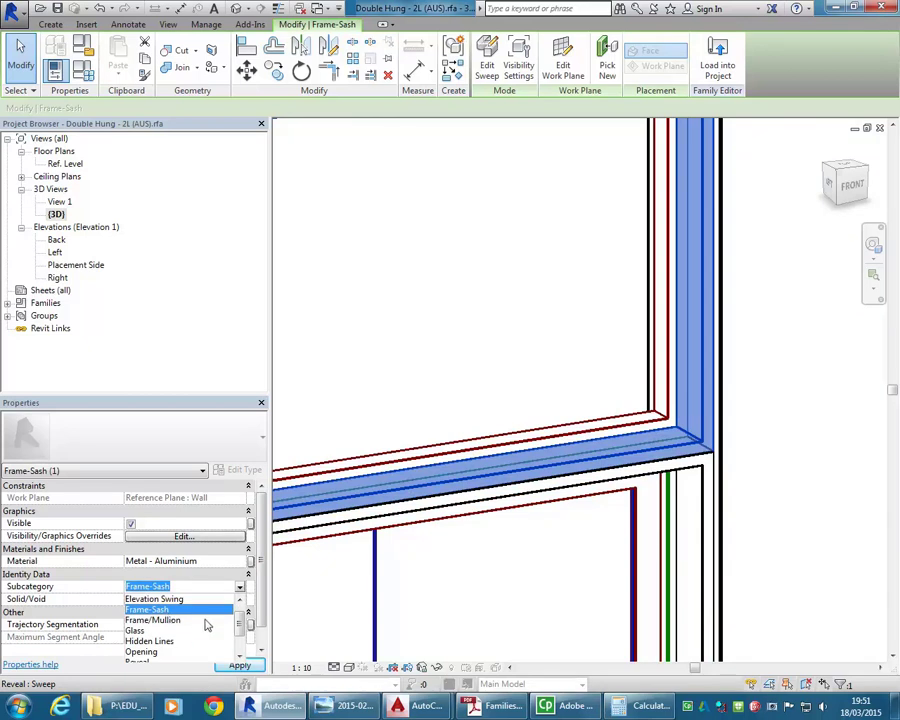
left_click_drag(240, 628, 240, 638)
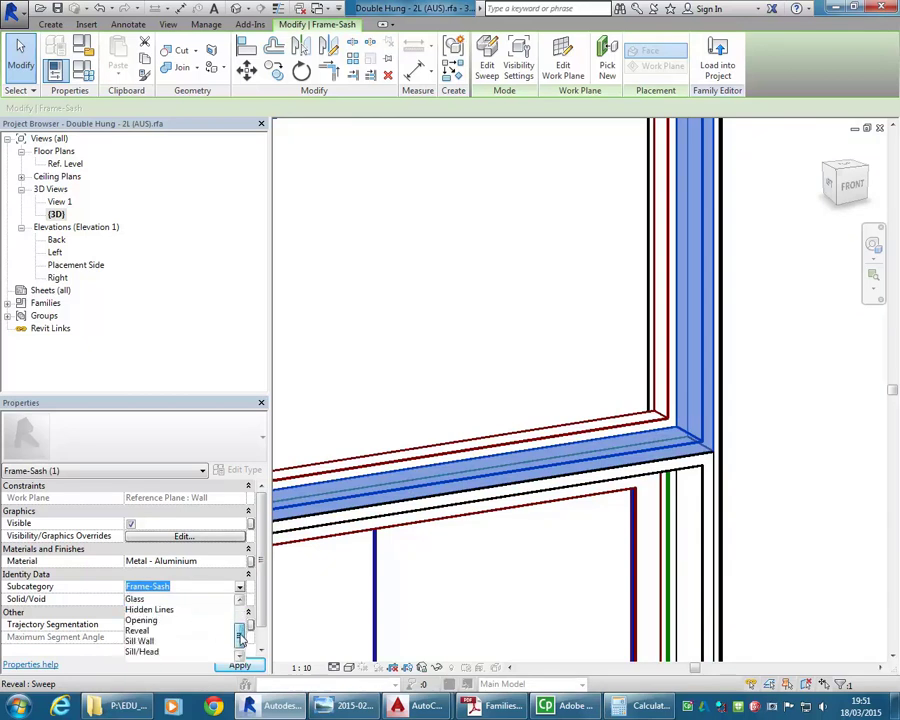
left_click(140, 631)
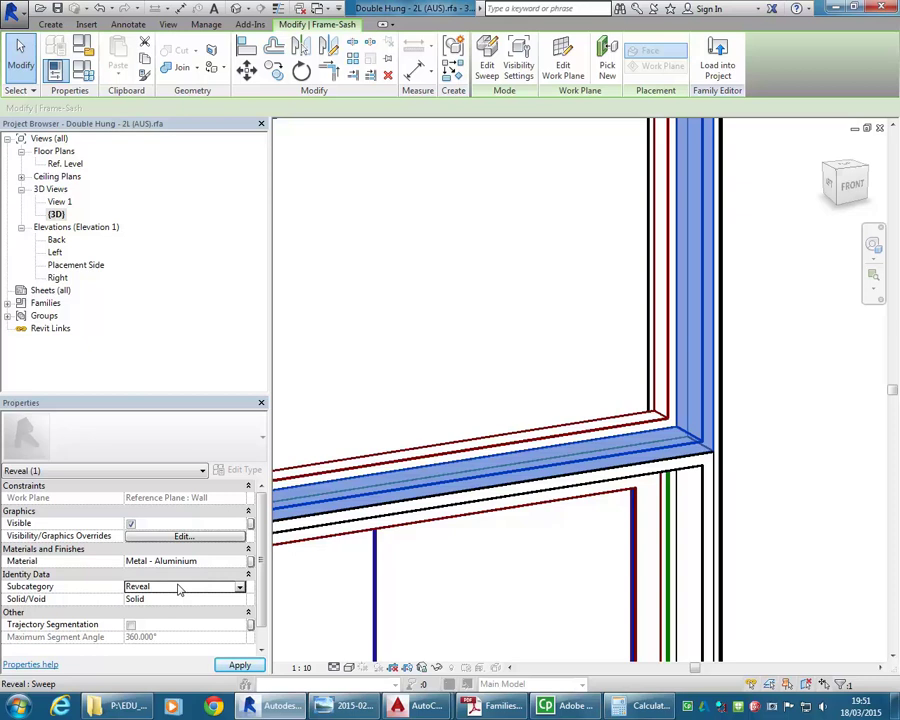
left_click(589, 405)
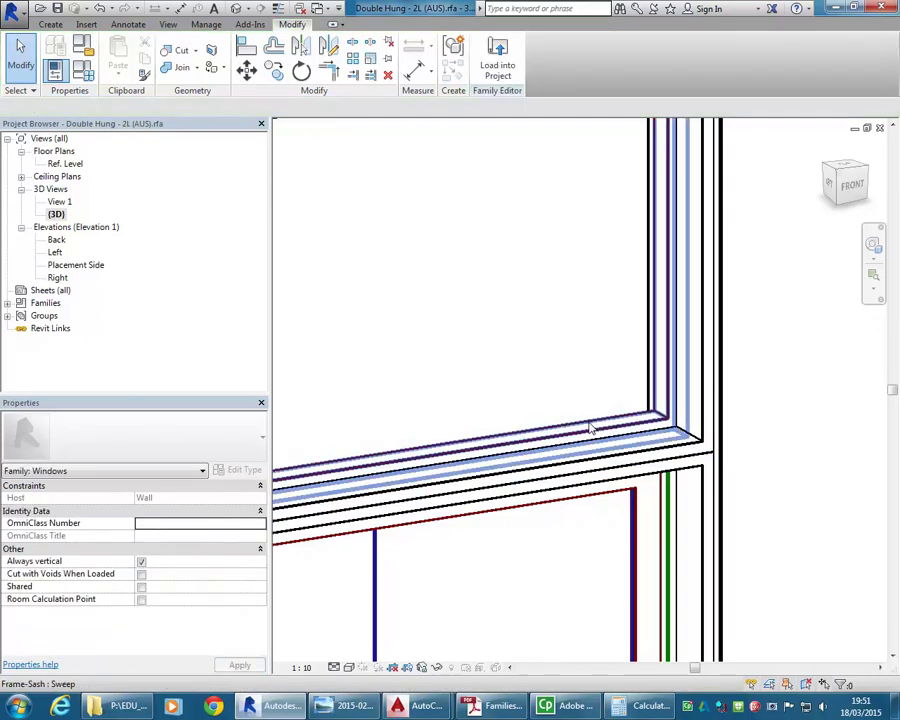
Set the transom's inner frame sweep to the Frame/Mullion subcategory, using the lower window's frame as reference.
left_click(590, 428)
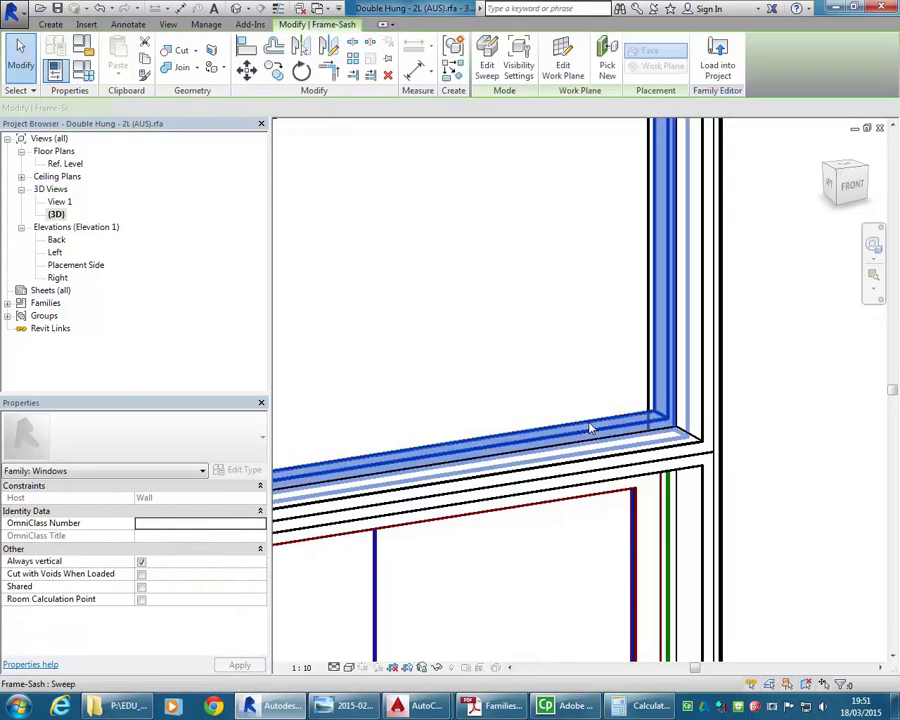
left_click(542, 557)
scroll(665, 535, "up", 2)
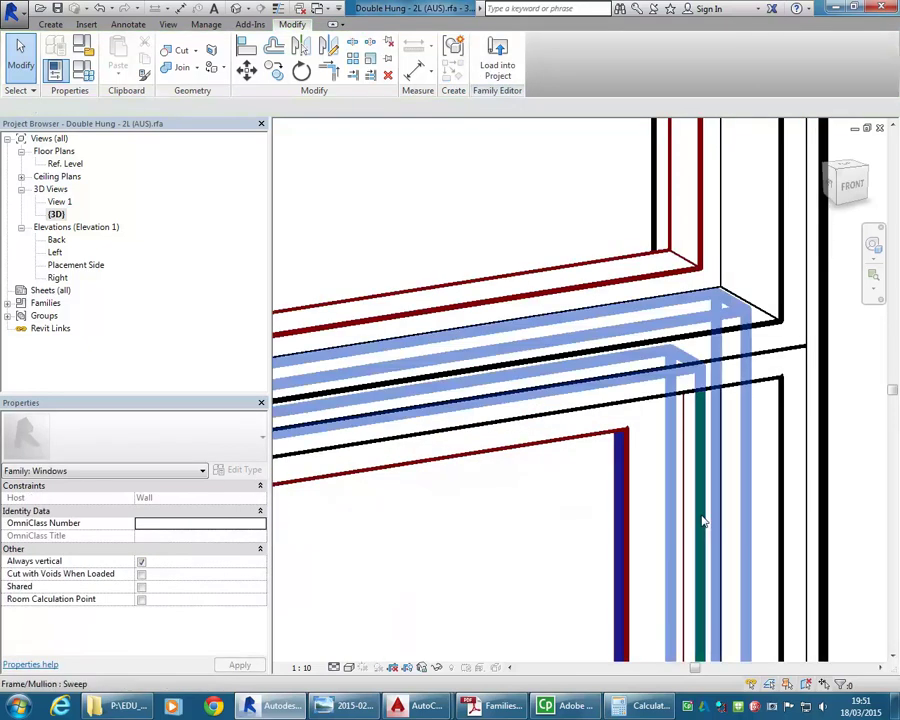
left_click(702, 525)
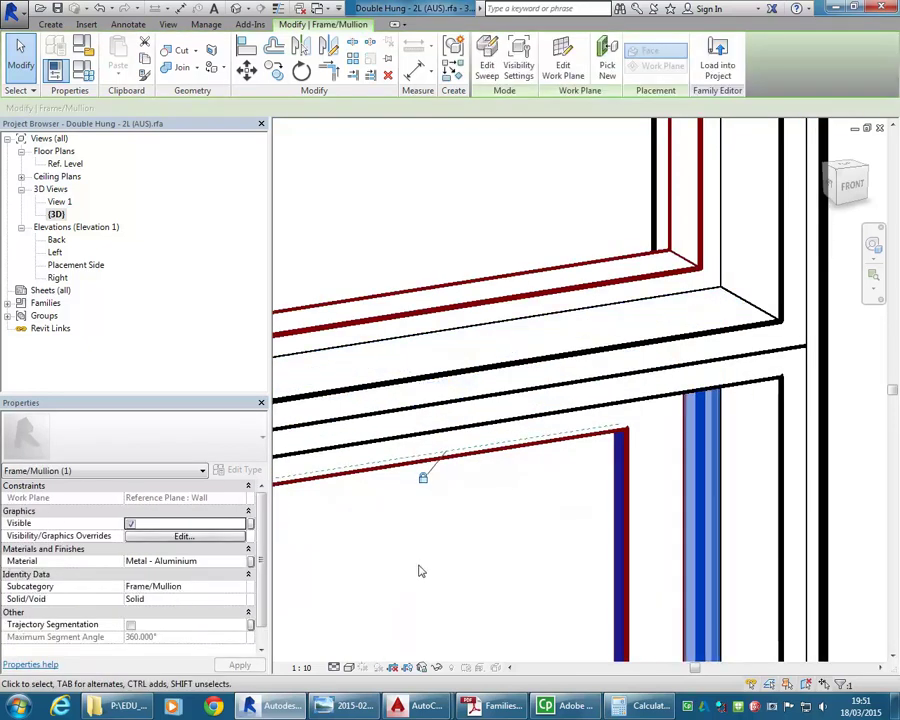
left_click(536, 183)
left_click(549, 296)
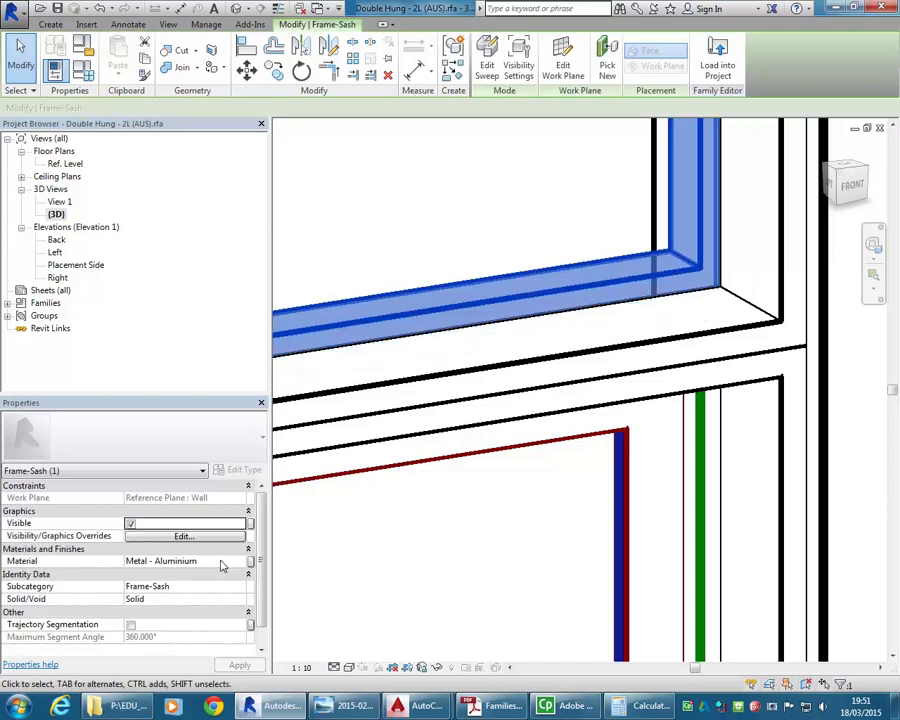
left_click(241, 594)
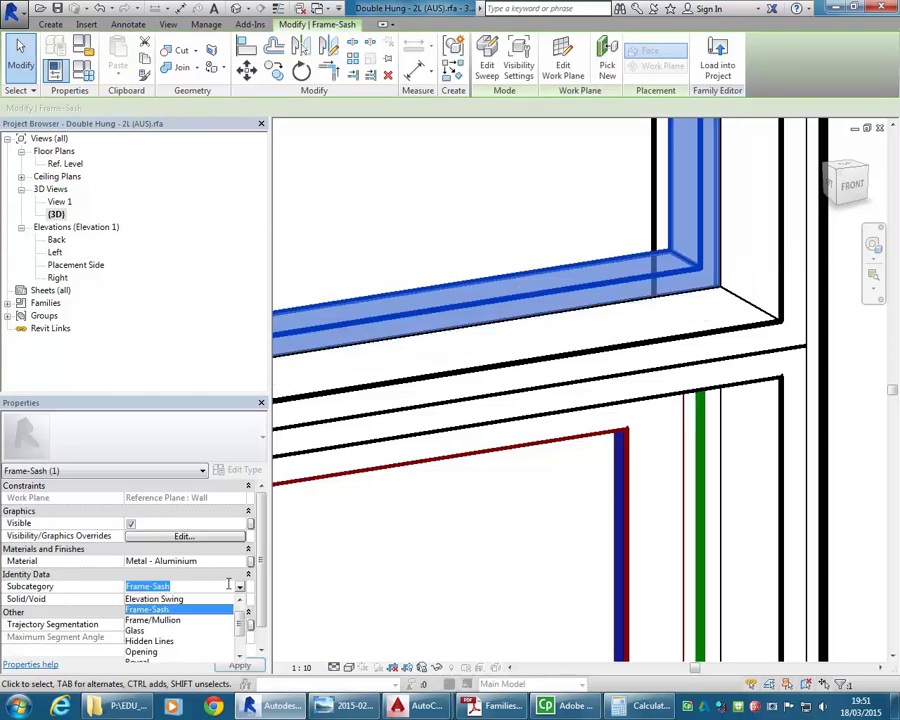
left_click(166, 618)
left_click(474, 224)
Change the central vertical mullion extrusion's subcategory to Frame/Mullion.
scroll(458, 206, "down", 4)
middle_click_drag(458, 206, 480, 289)
scroll(603, 358, "up", 6)
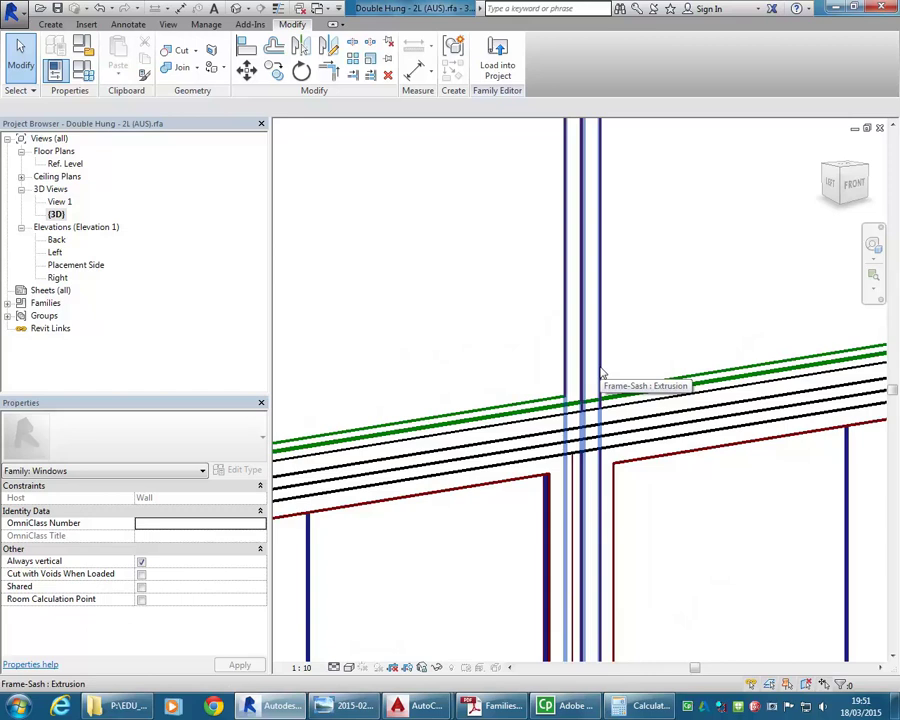
left_click(600, 373)
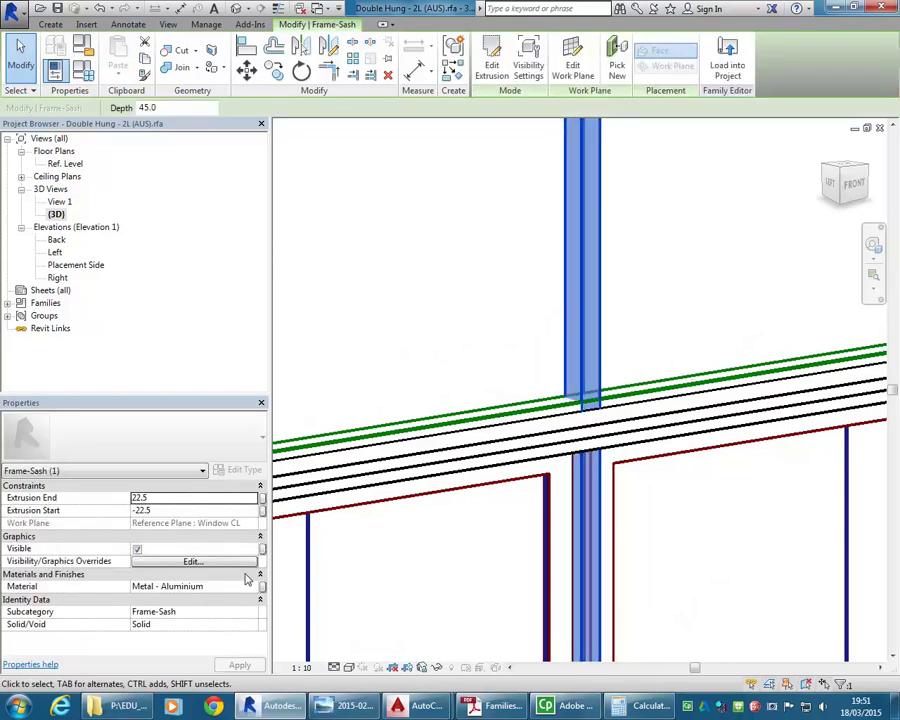
left_click(255, 616)
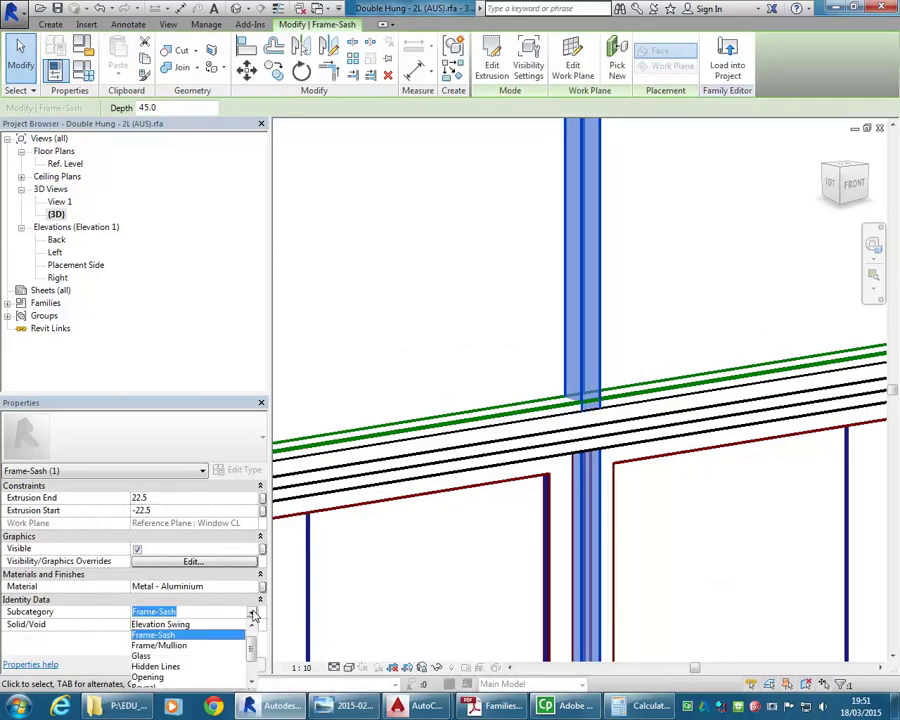
left_click(200, 641)
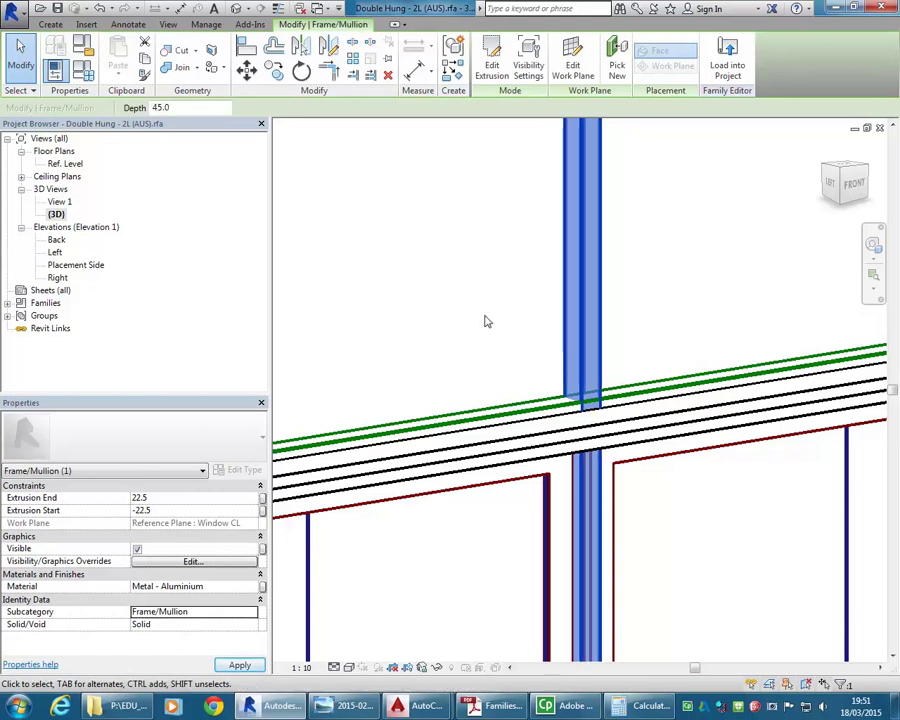
Join the central mullion's geometry with the transom's inner frame sweep.
middle_click_drag(487, 321, 555, 436, "shift")
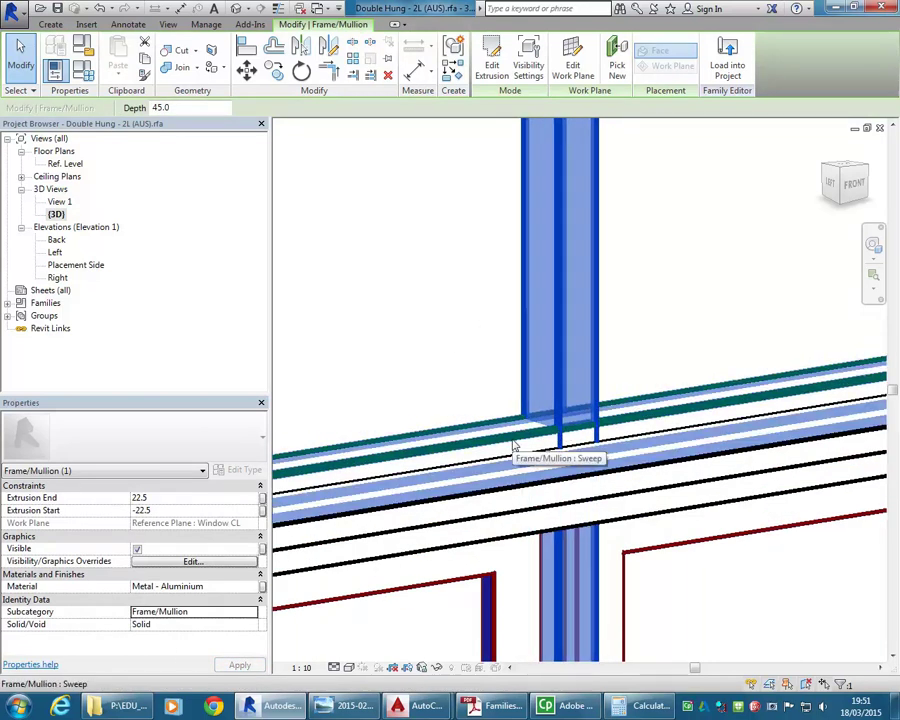
left_click(182, 68)
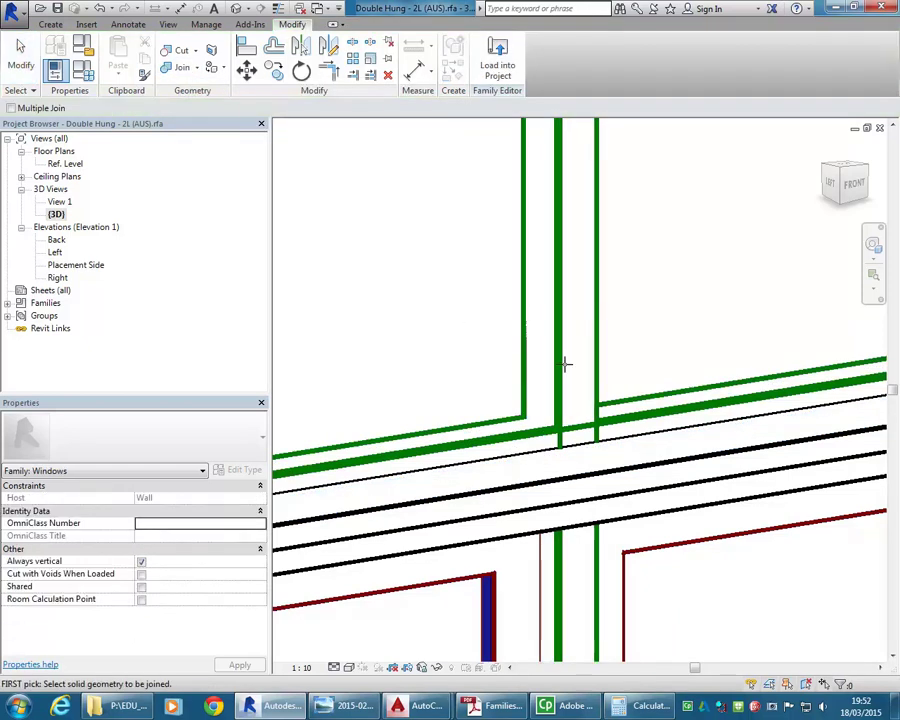
left_click(559, 365)
left_click(505, 445)
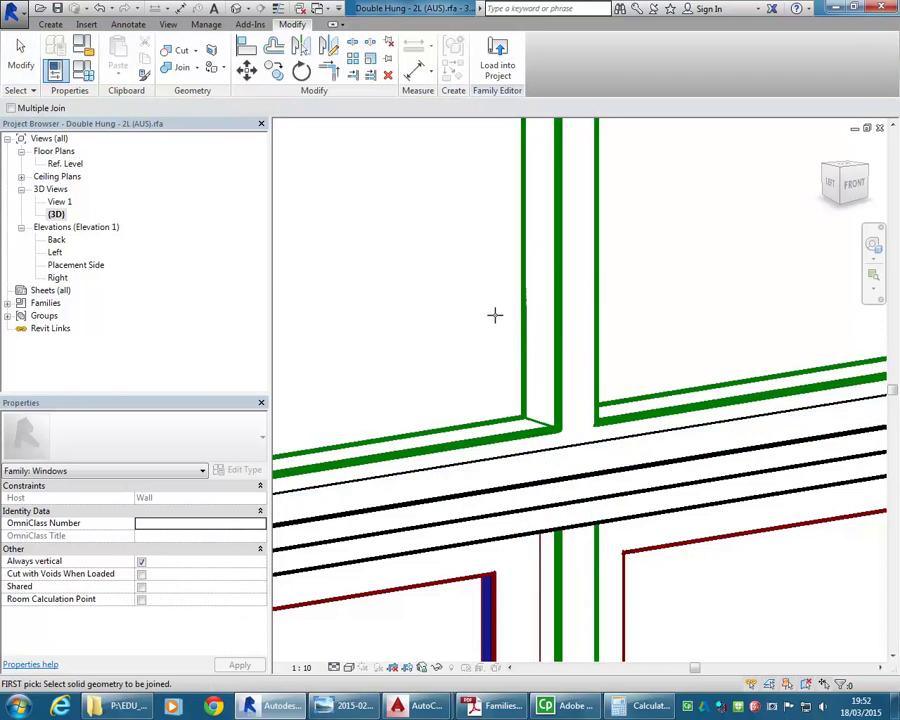
Join the lower window's frame sweep with the central mullion's geometry.
middle_click_drag(494, 315, 469, 354, "shift")
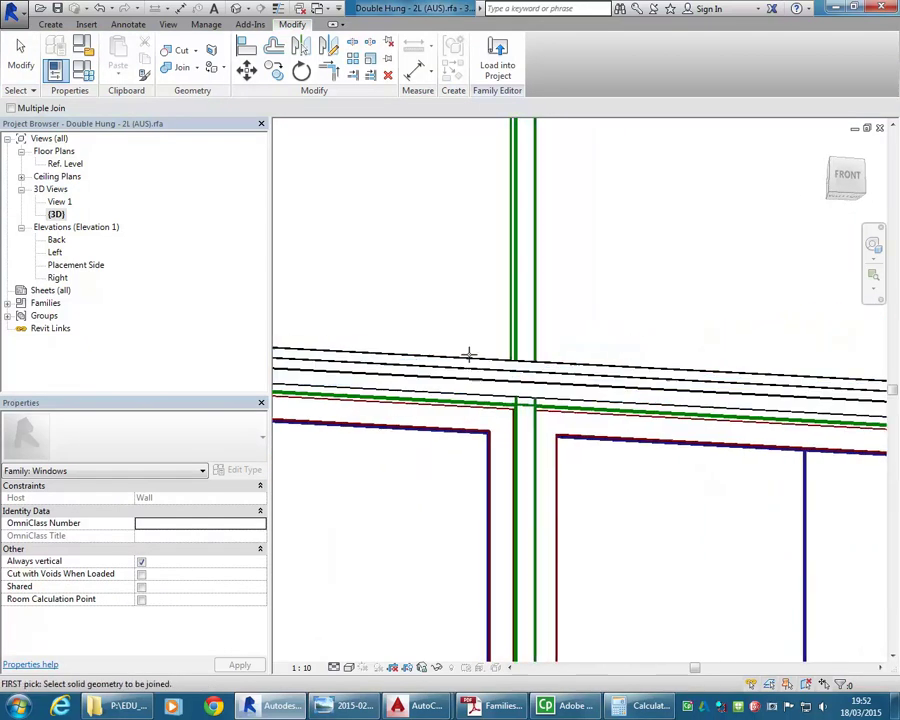
scroll(525, 449, "up", 3)
left_click(502, 380)
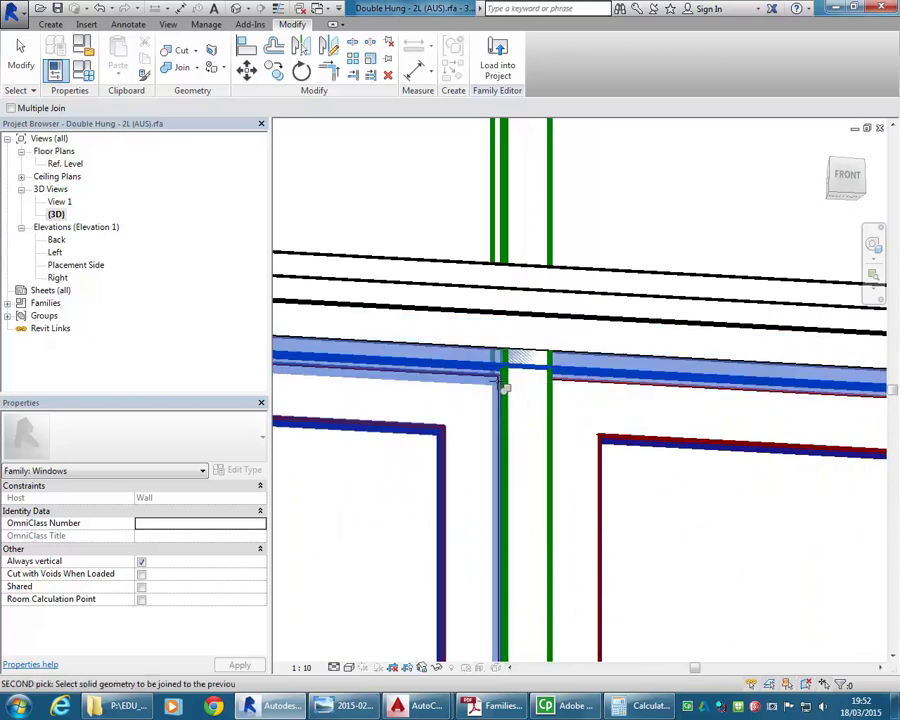
left_click(503, 390)
scroll(532, 271, "down", 5)
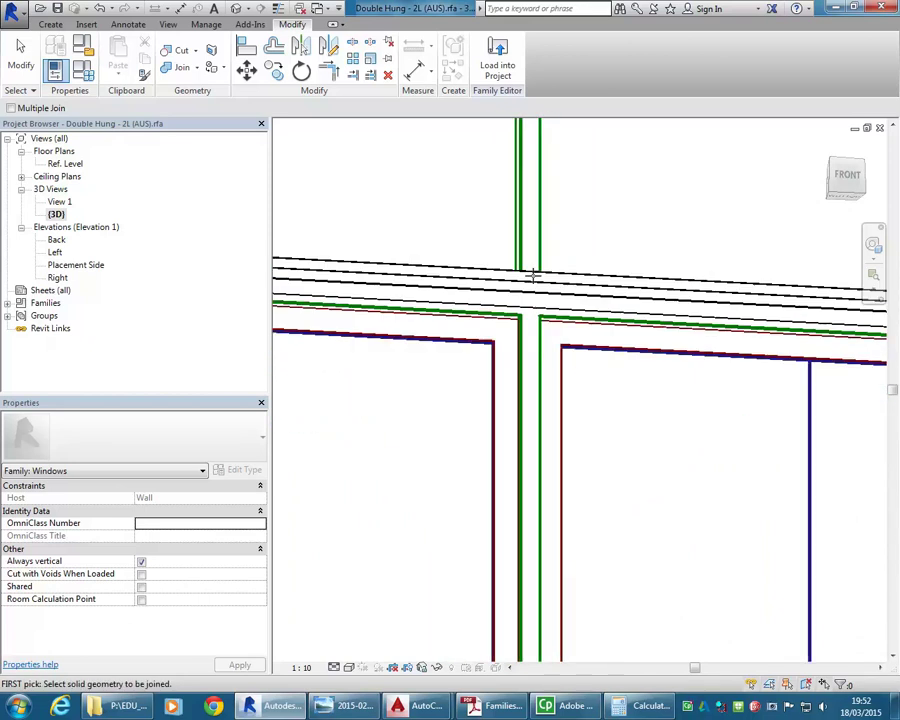
Examine the mullion's joins with the frame at the transom's head and across the window in 3D.
middle_click_drag(555, 282, 573, 252, "shift")
scroll(573, 252, "down", 3)
scroll(569, 199, "up", 6)
scroll(478, 386, "down", 3)
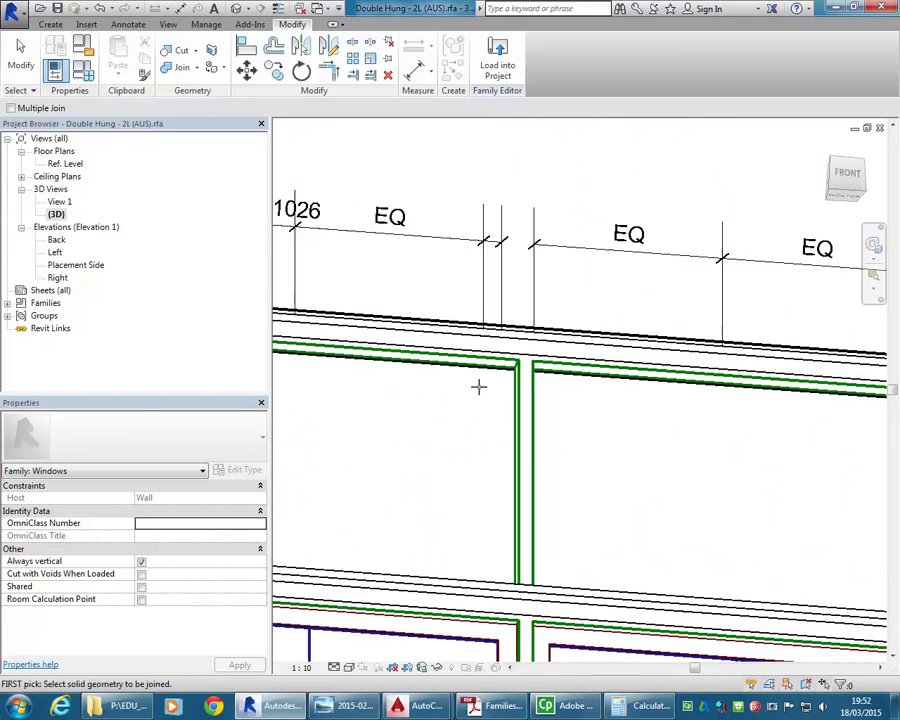
scroll(480, 390, "down", 1)
middle_click_drag(482, 394, 560, 480)
scroll(585, 422, "down", 2)
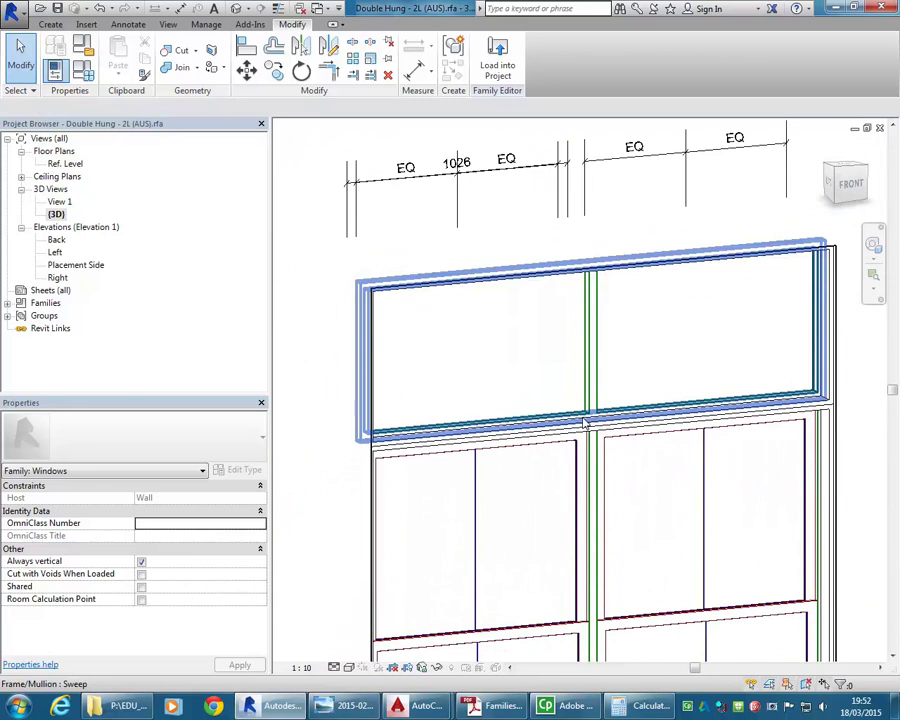
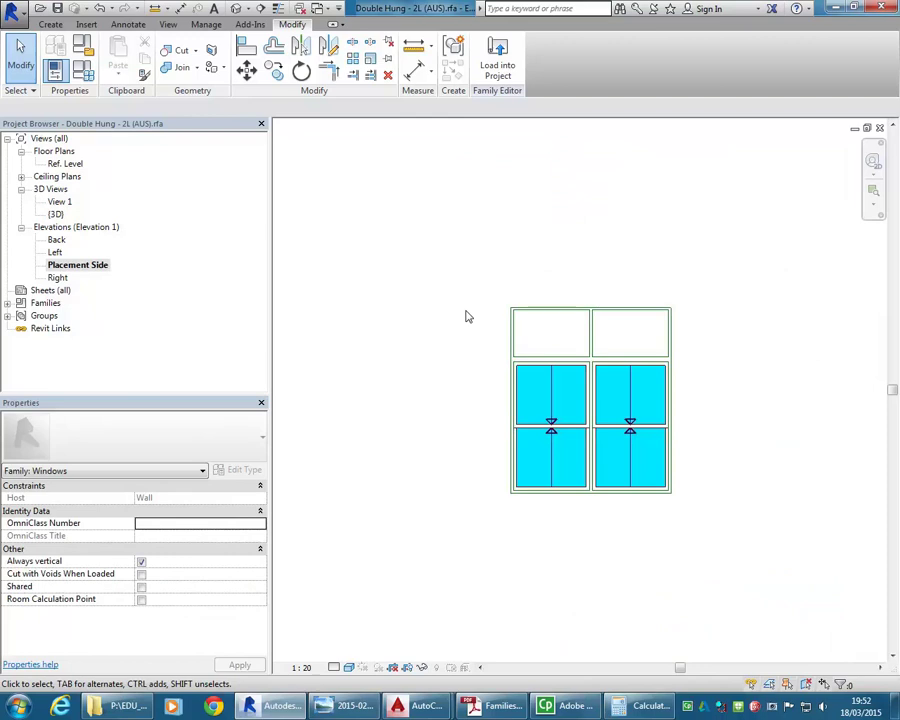
In the Back elevation, start a solid extrusion with the Glass subcategory and the Glass - Clear (Windows) material.
double_click(56, 240)
scroll(542, 353, "down", 2)
middle_click_drag(542, 353, 512, 275)
middle_click_drag(446, 305, 446, 383)
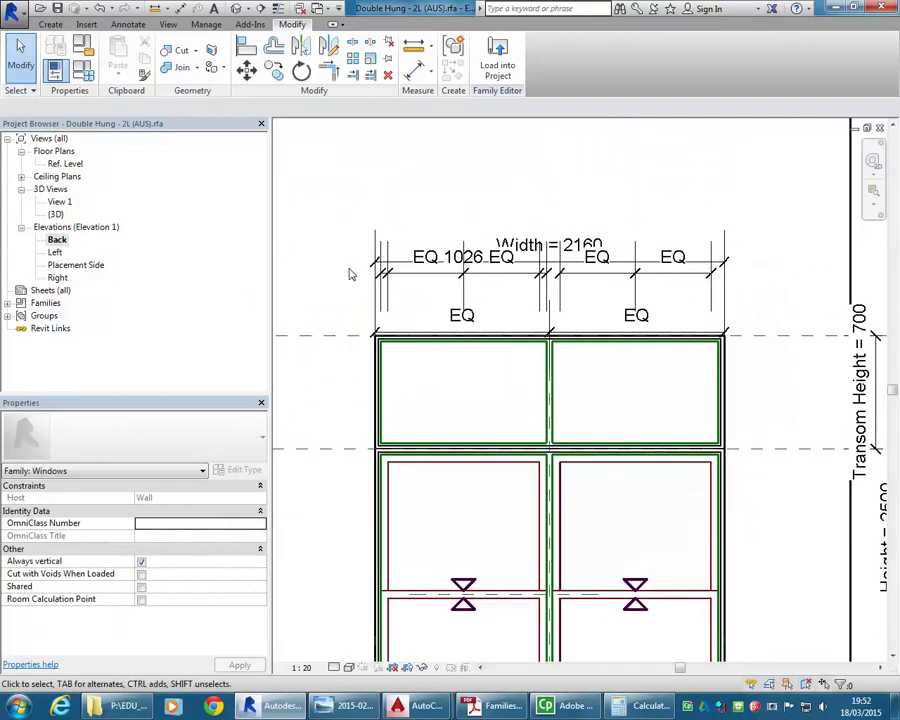
left_click(48, 24)
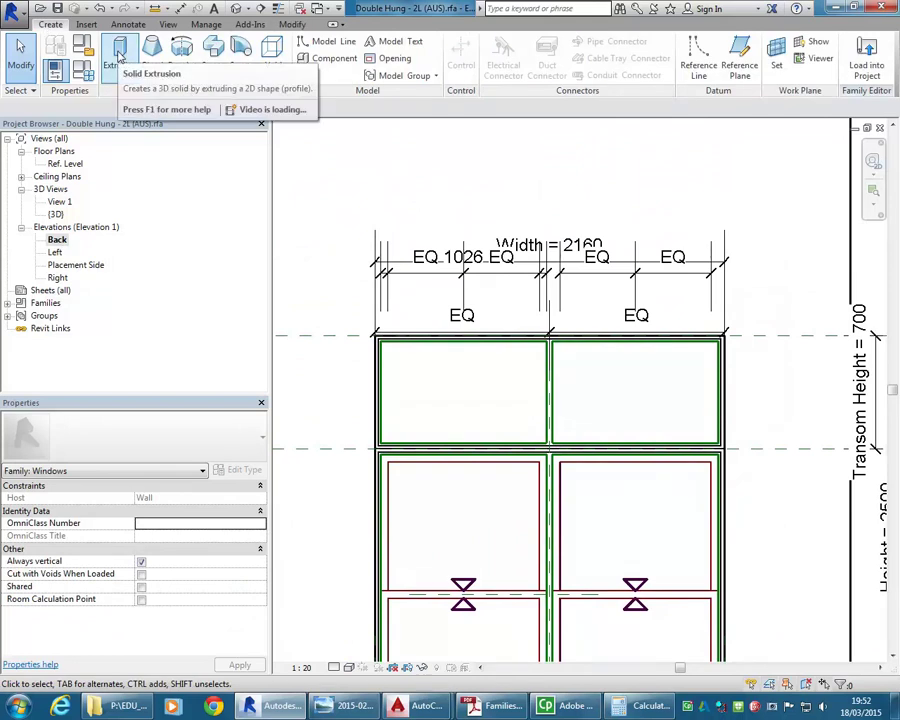
left_click(119, 52)
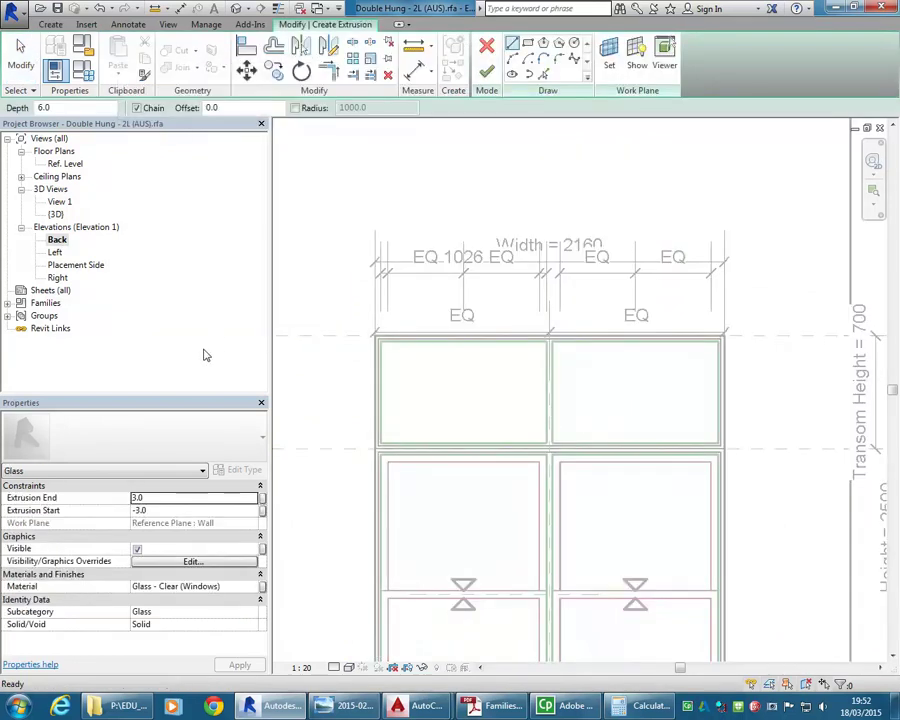
left_click(252, 614)
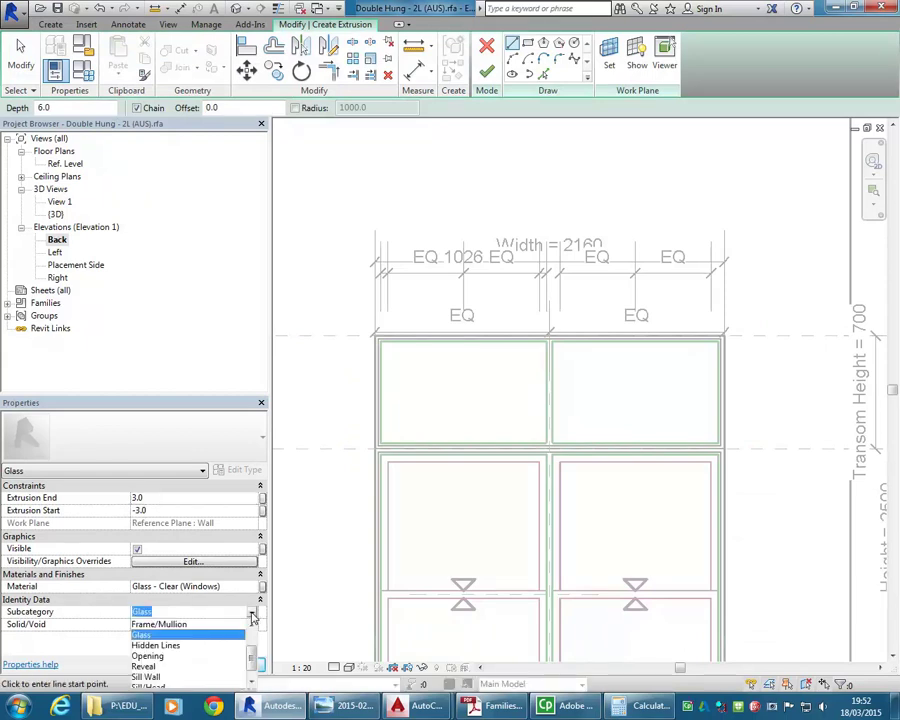
left_click(252, 615)
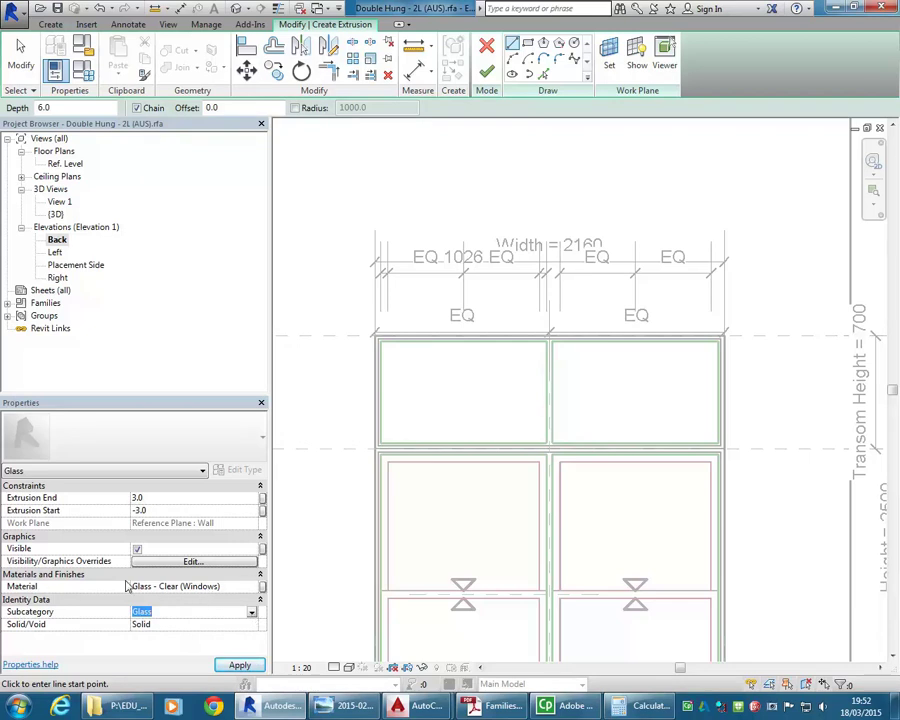
left_click(222, 587)
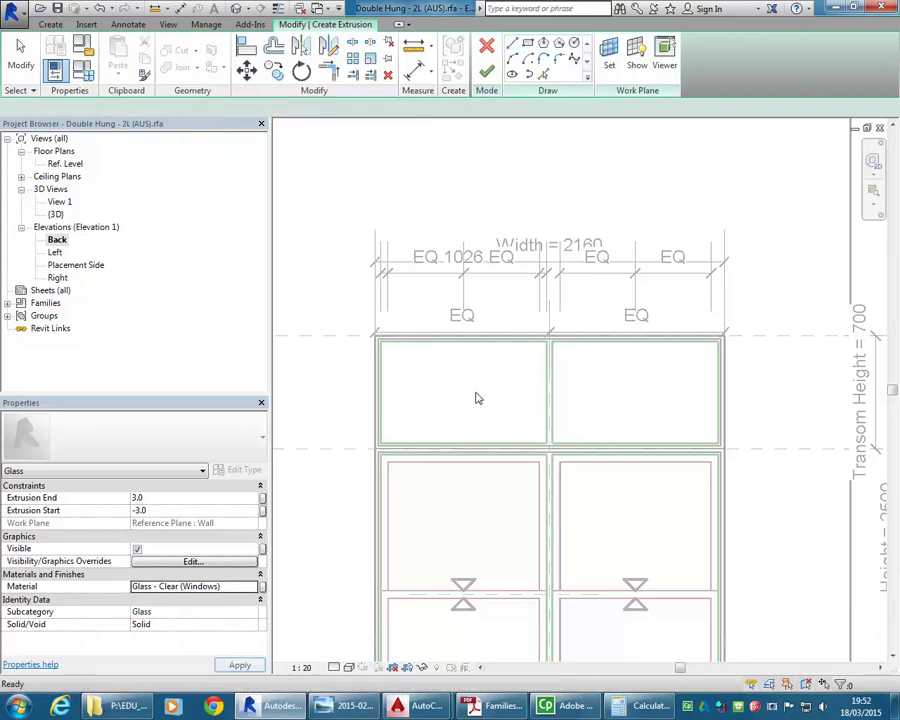
Create locked sketch lines from the four inner frame edges of the left transom opening.
scroll(480, 369, "up", 3)
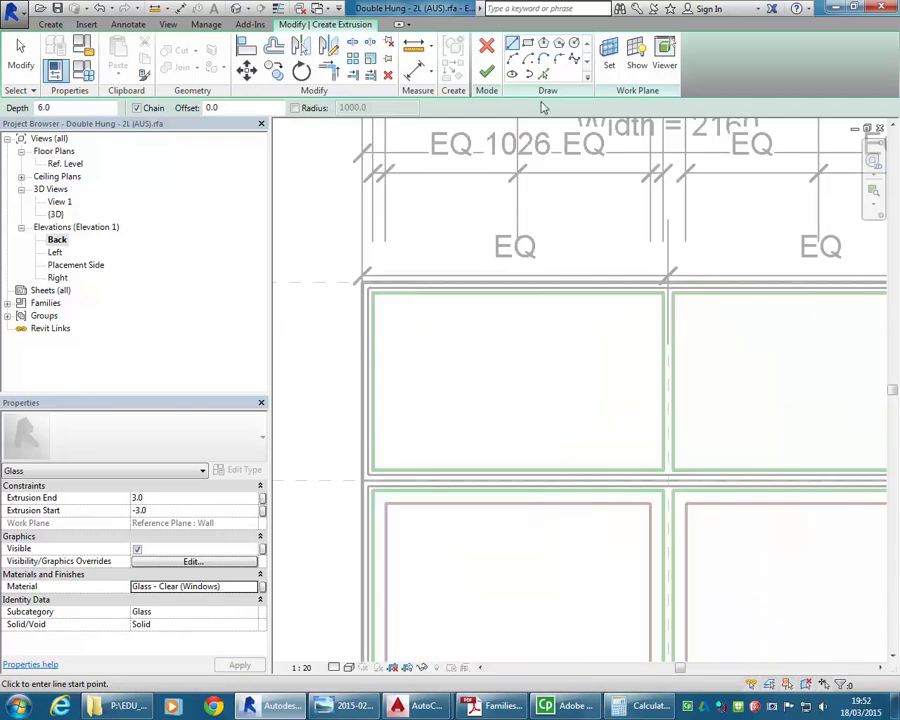
left_click(544, 76)
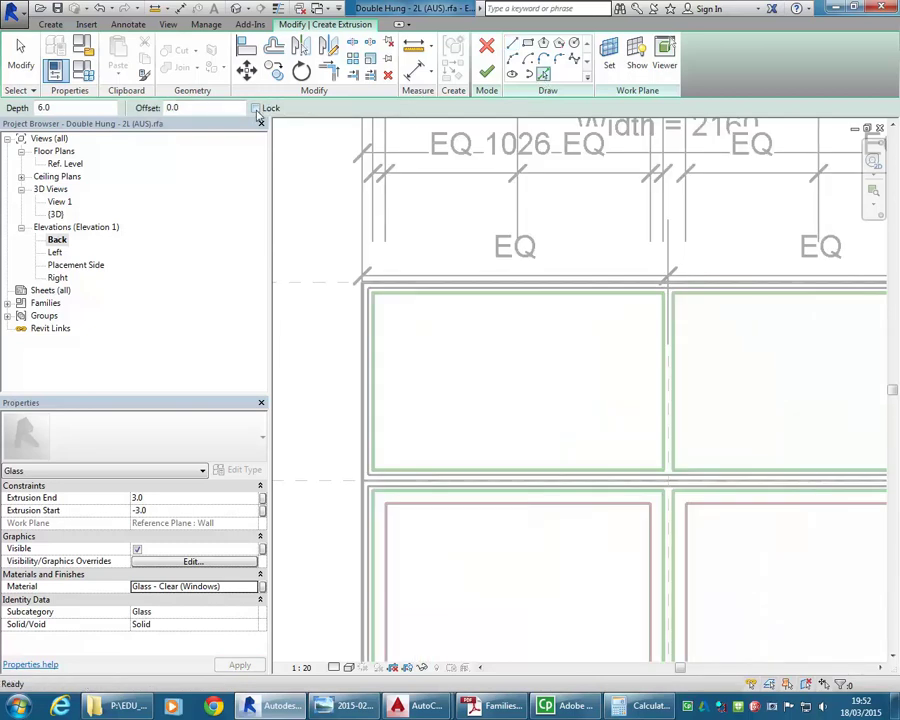
left_click(256, 108)
scroll(494, 295, "up", 3)
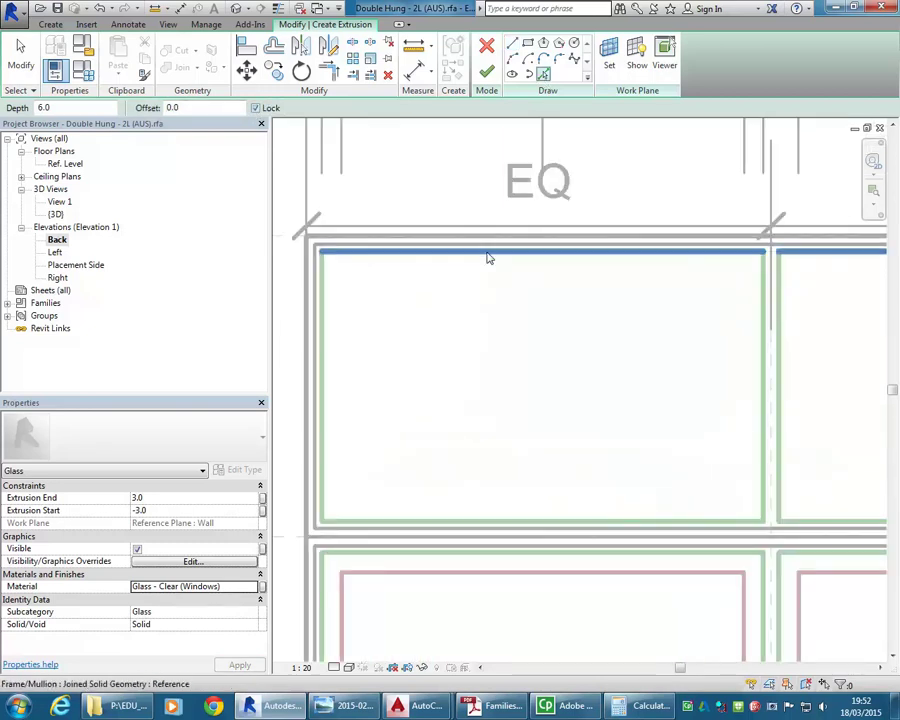
left_click(489, 254)
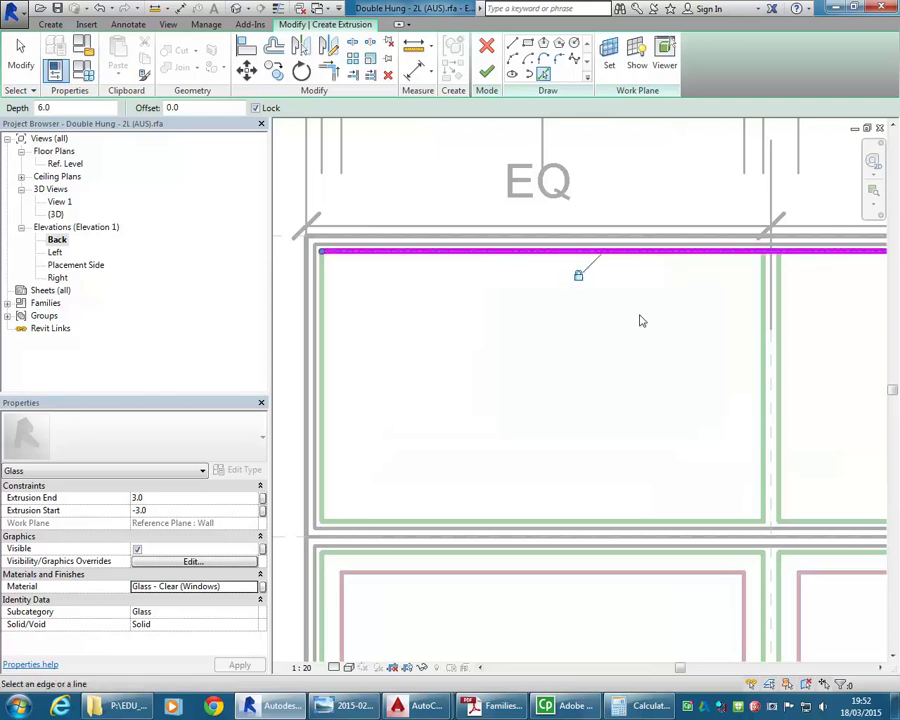
left_click(762, 336)
left_click(648, 521)
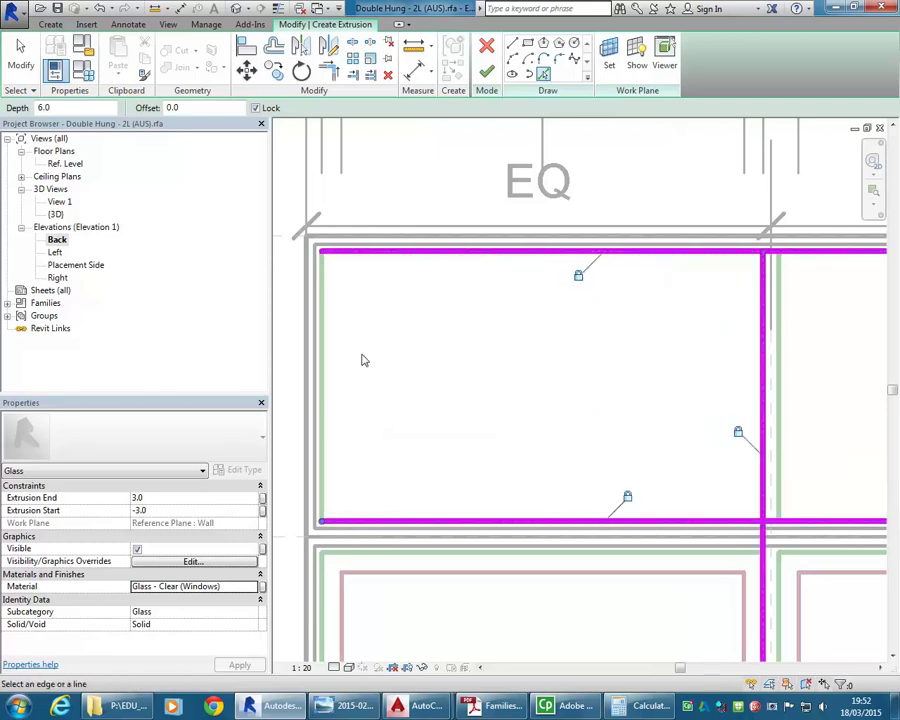
left_click(323, 380)
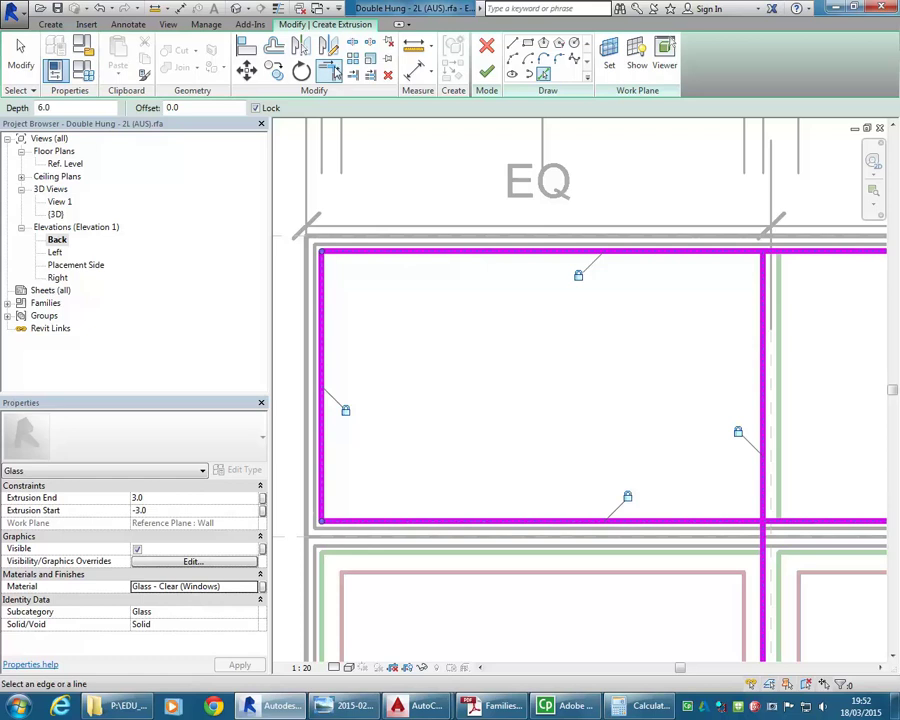
Trim the glass sketch lines into a closed rectangle at the mullion corners and finish the extrusion.
key("t")
key("r")
left_click(705, 254)
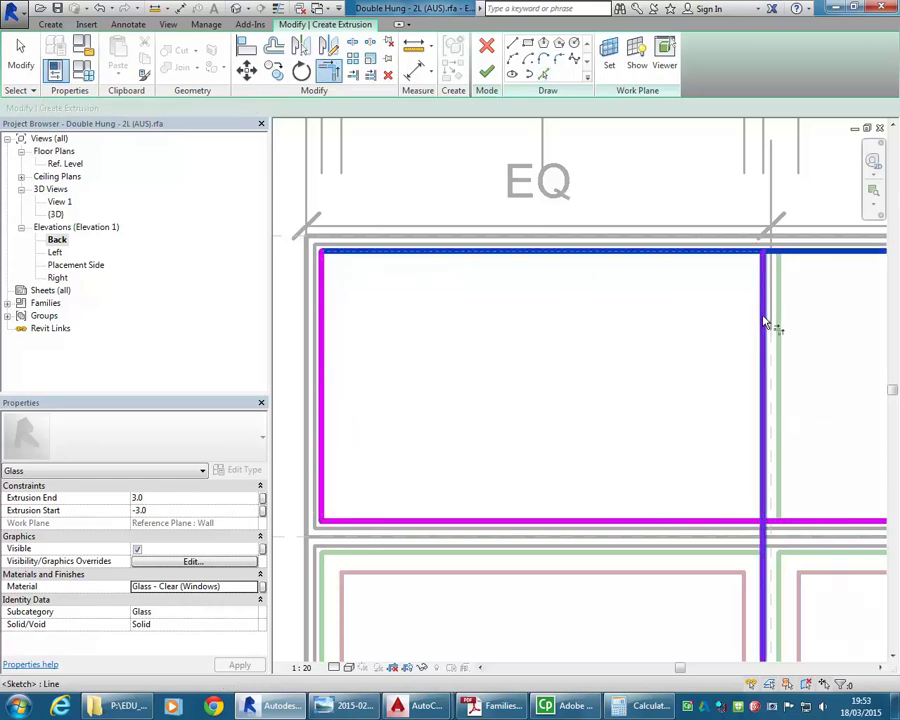
left_click(765, 325)
left_click(765, 428)
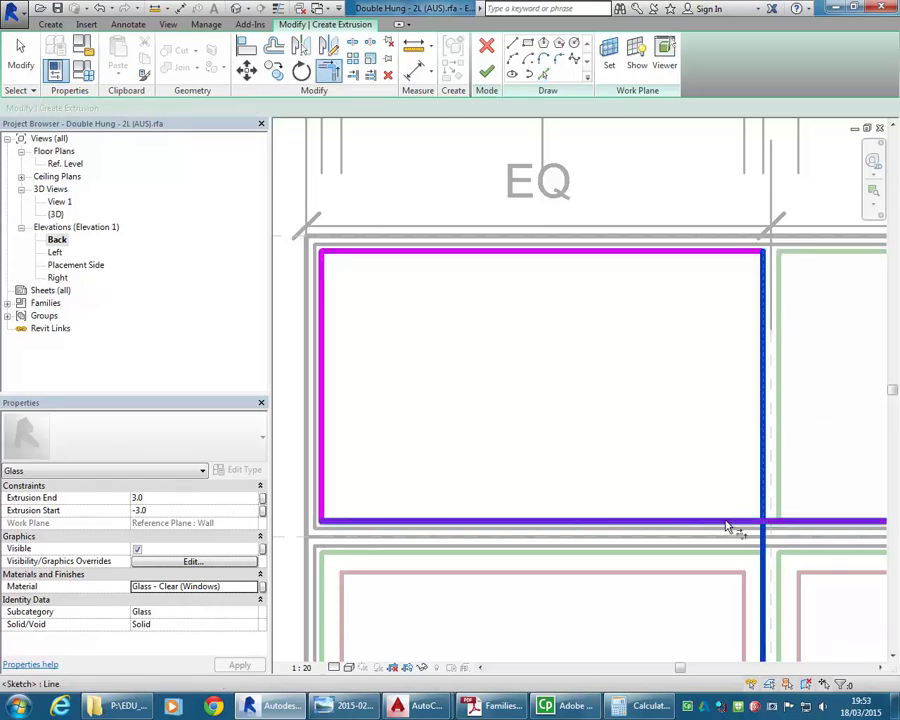
left_click(728, 523)
scroll(534, 360, "down", 2)
middle_click_drag(534, 360, 492, 400)
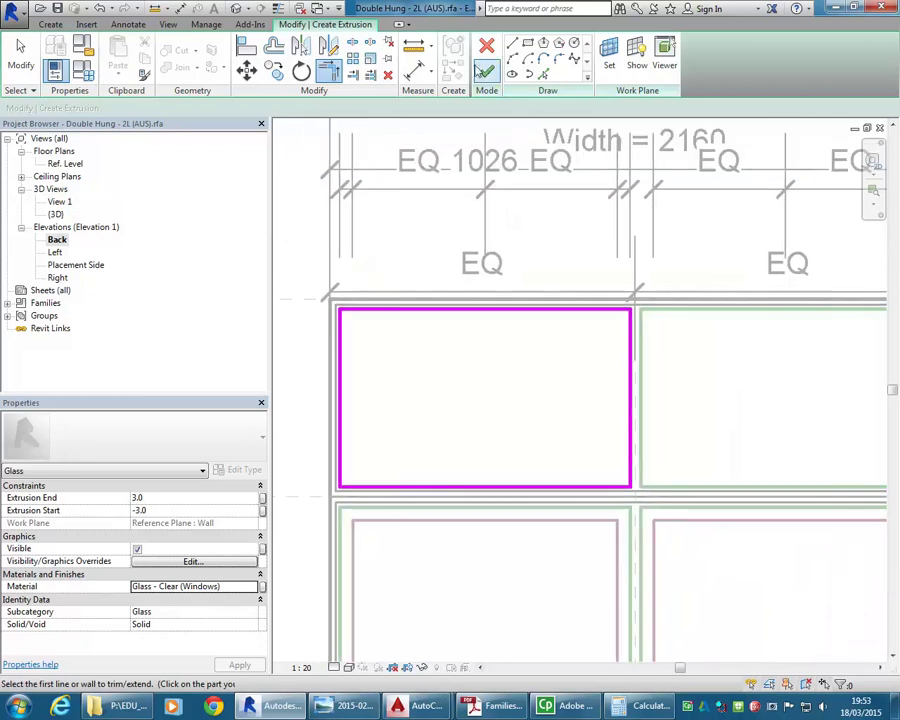
left_click(486, 72)
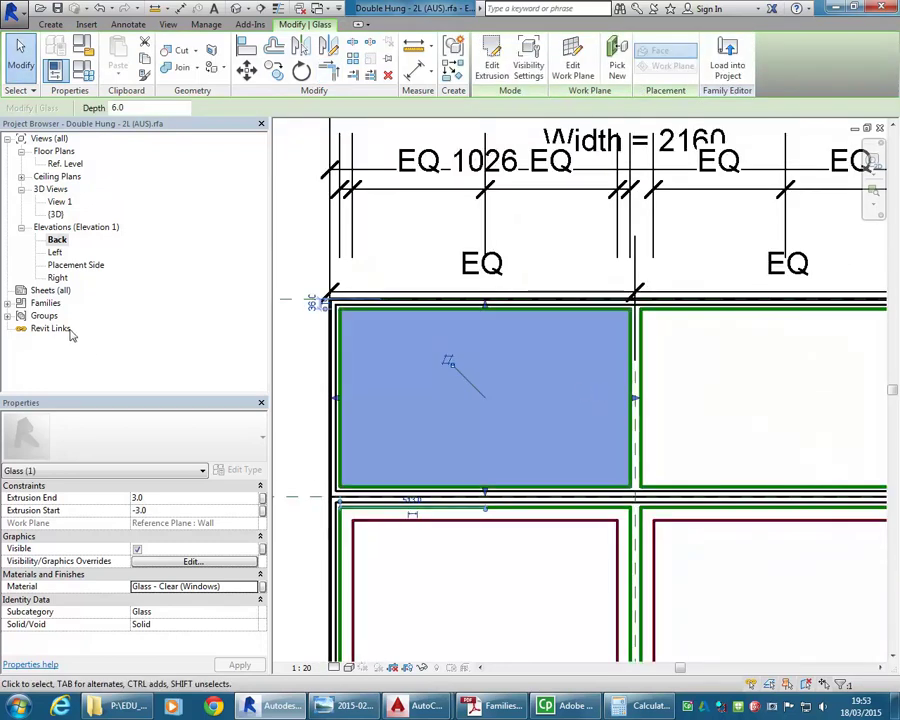
In the Right elevation, stretch the transom glass's outer face to reference plane W1 for an extrusion start of -22.5 and lock it.
scroll(508, 364, "down", 3)
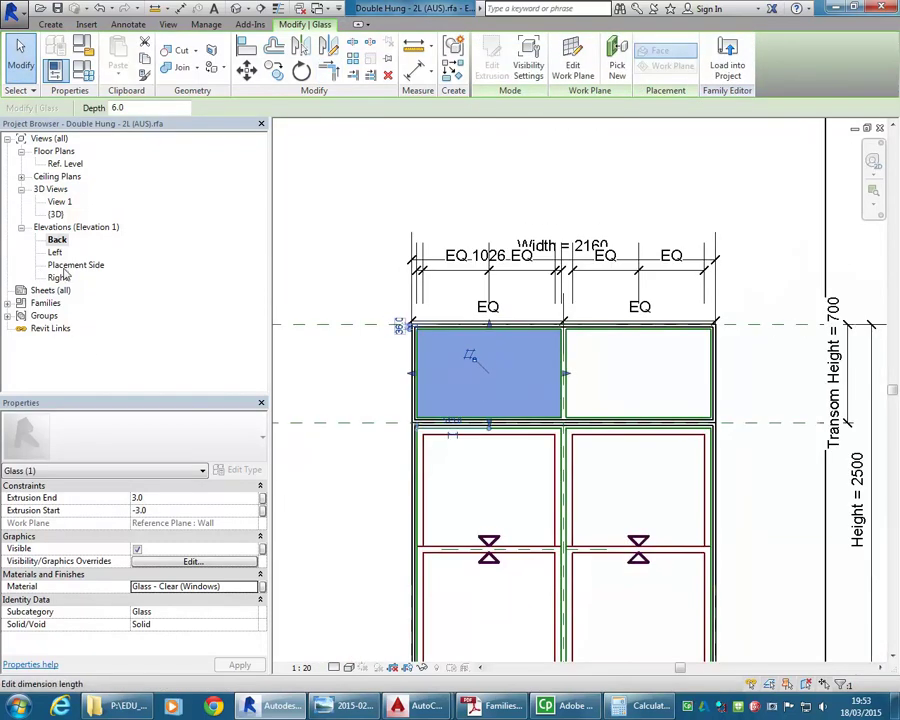
double_click(57, 277)
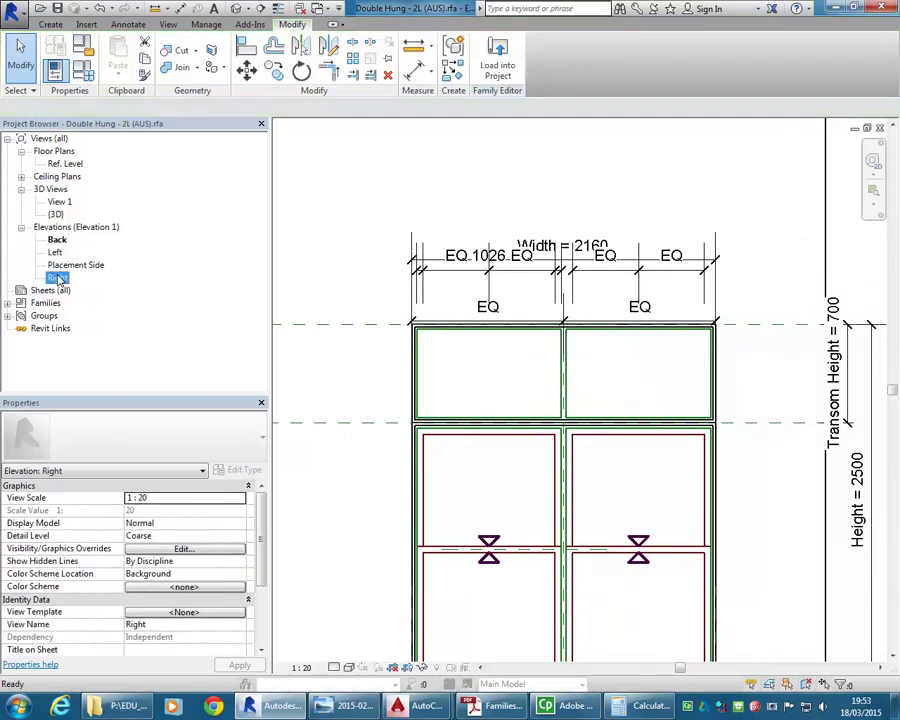
scroll(555, 390, "up", 4)
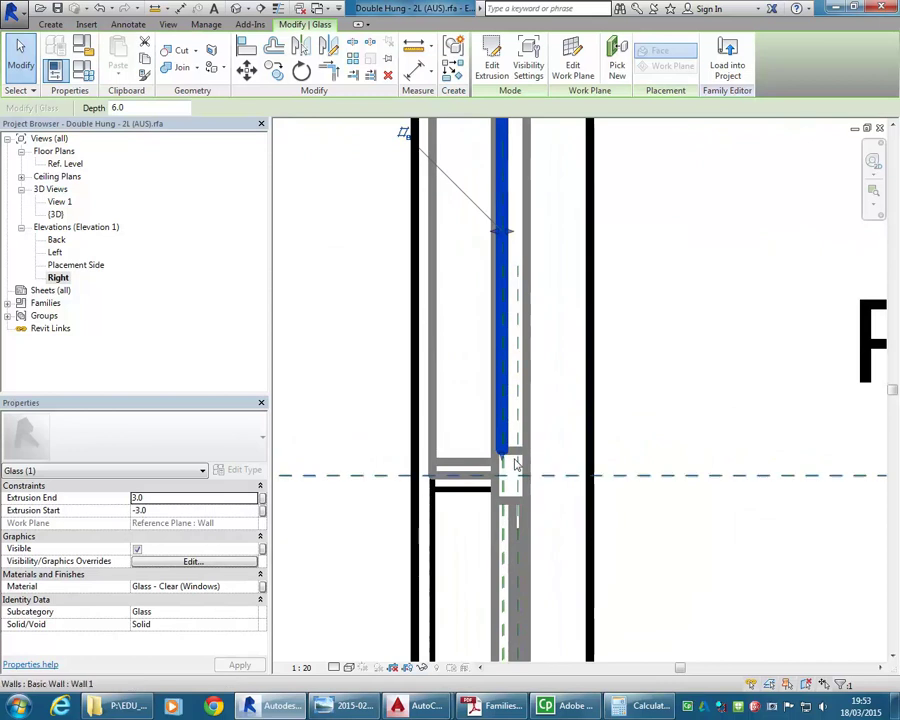
scroll(540, 458, "down", 2)
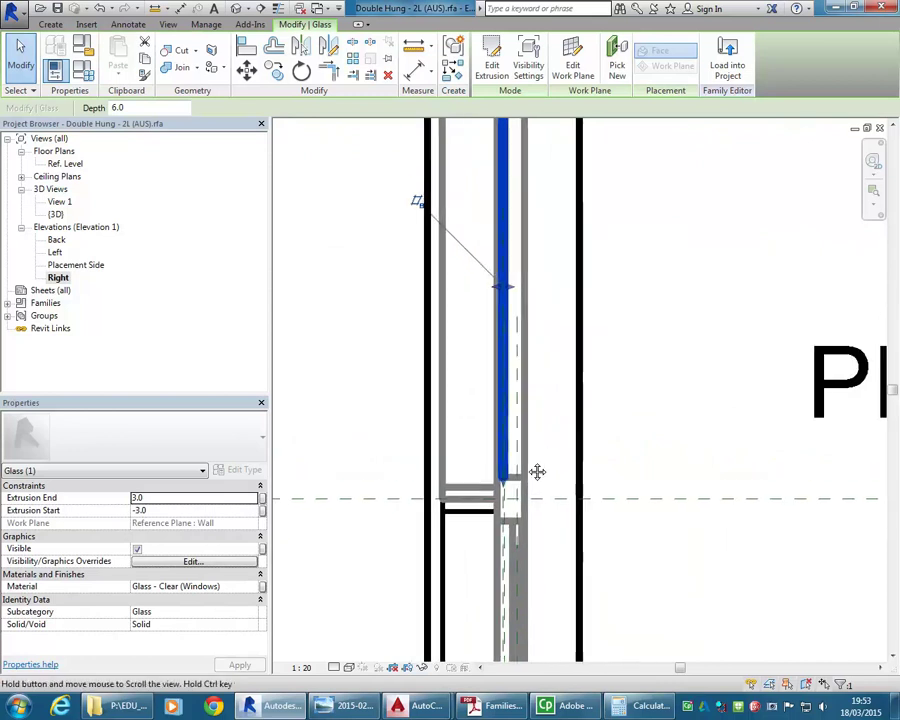
scroll(510, 285, "up", 2)
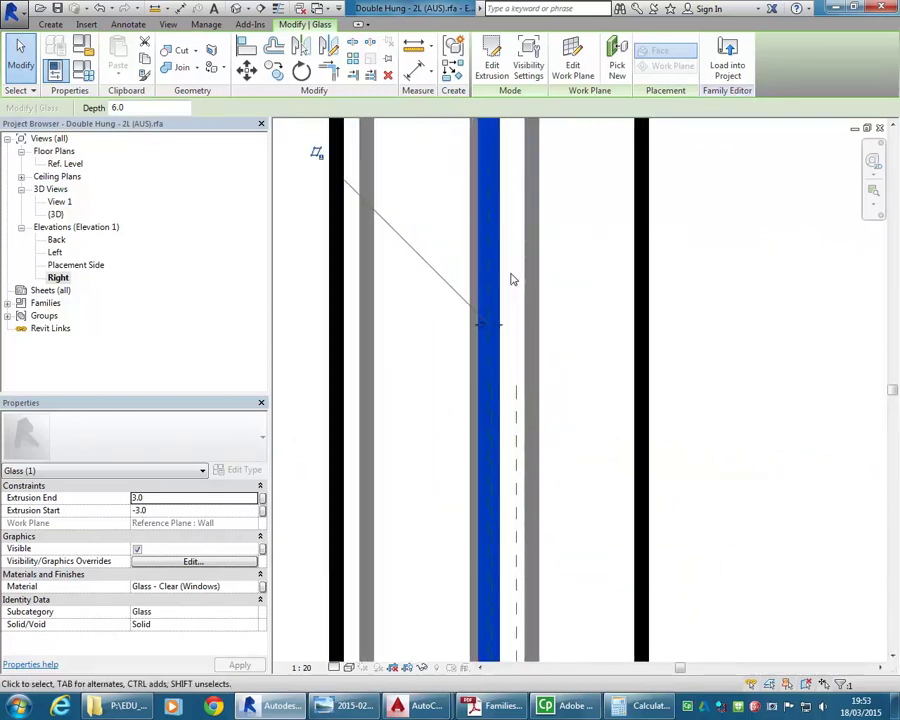
scroll(498, 330, "down", 2)
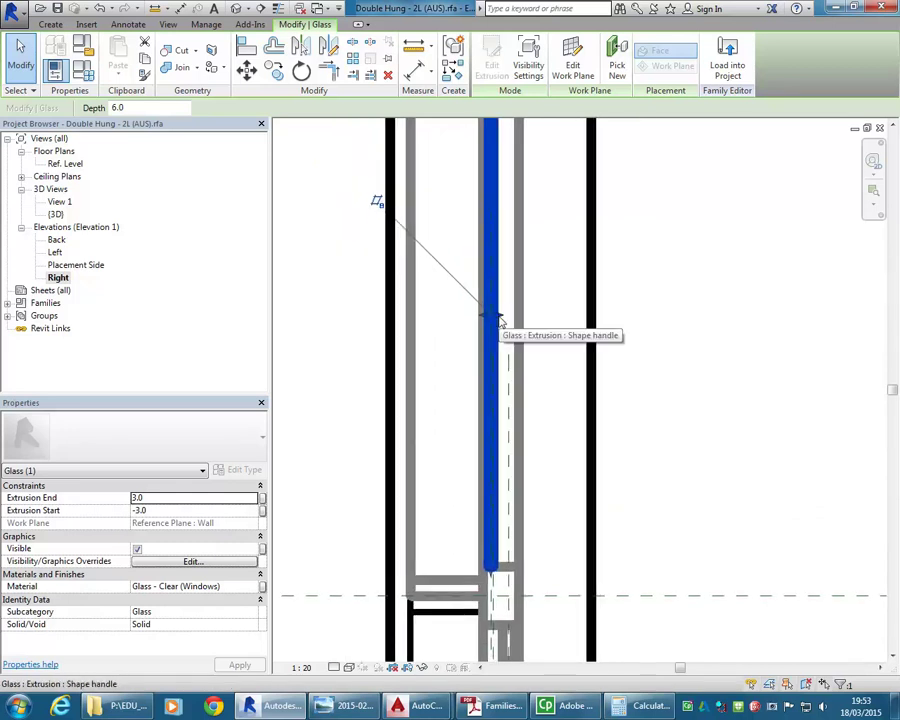
left_click_drag(502, 317, 510, 345)
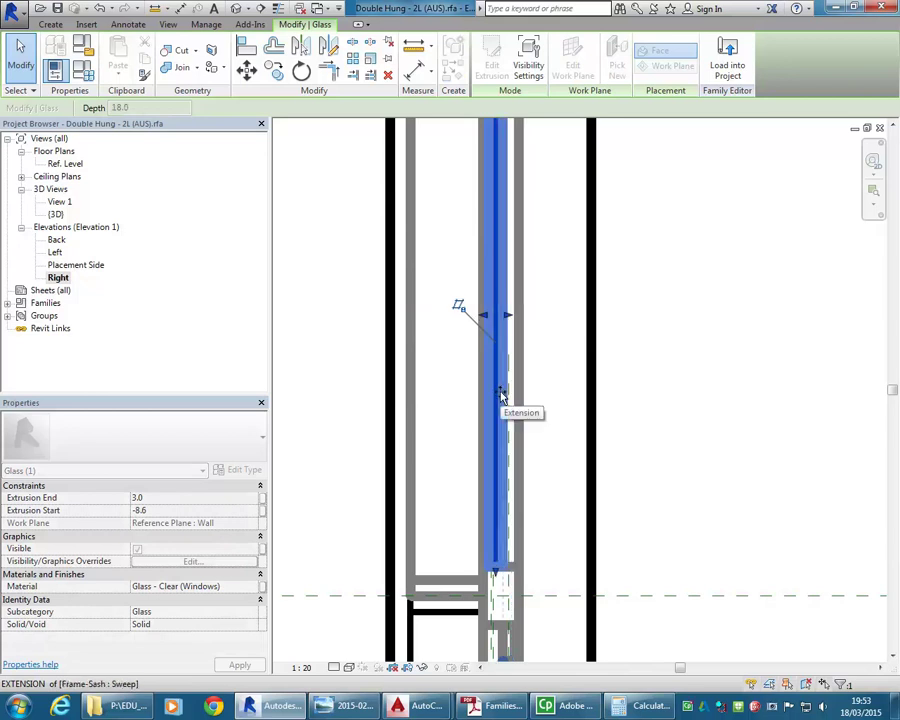
scroll(501, 393, "up", 2)
left_click_drag(501, 393, 532, 408)
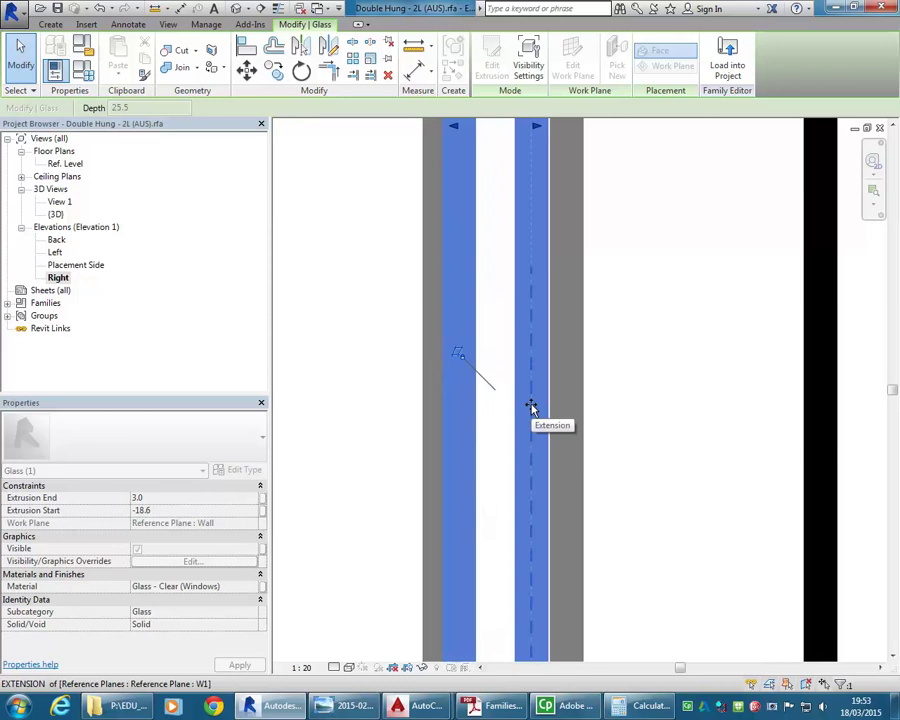
left_click_drag(531, 408, 530, 404)
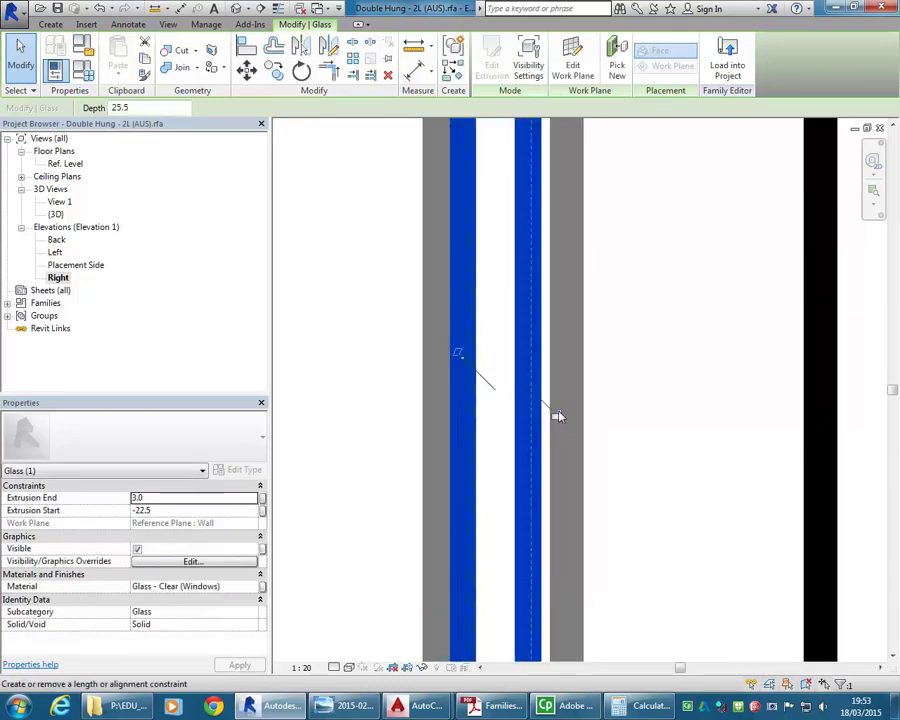
scroll(398, 380, "down", 5)
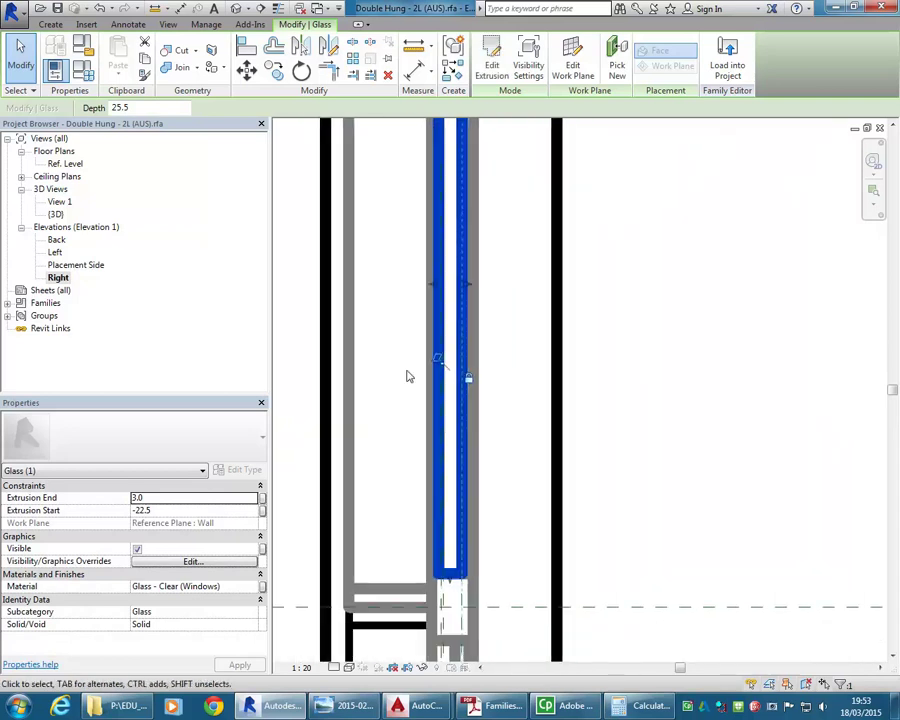
scroll(410, 392, "up", 1)
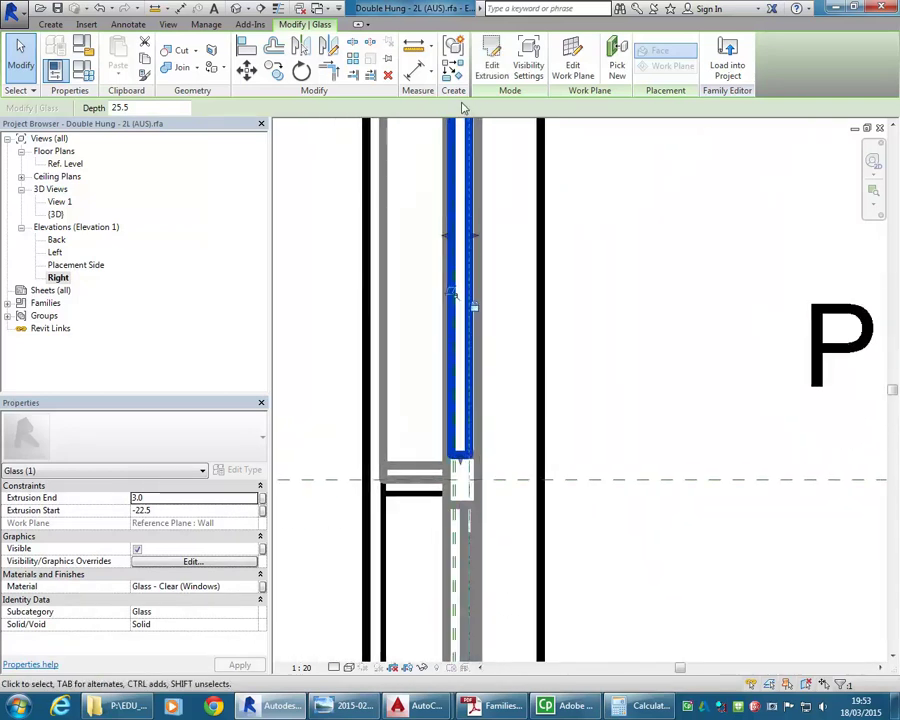
Inspect the sash sweep below the transom, turn on thin lines and measure the sash's depth at its head.
left_click(352, 405)
middle_click_drag(402, 490, 536, 366)
scroll(536, 366, "up", 2)
left_click(544, 414)
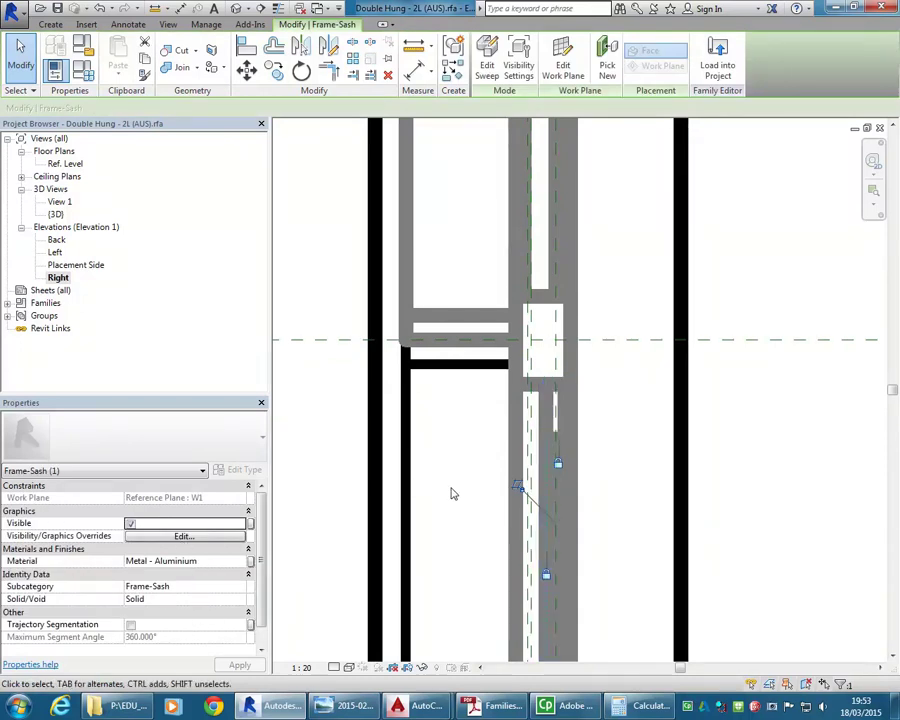
scroll(544, 414, "up", 2)
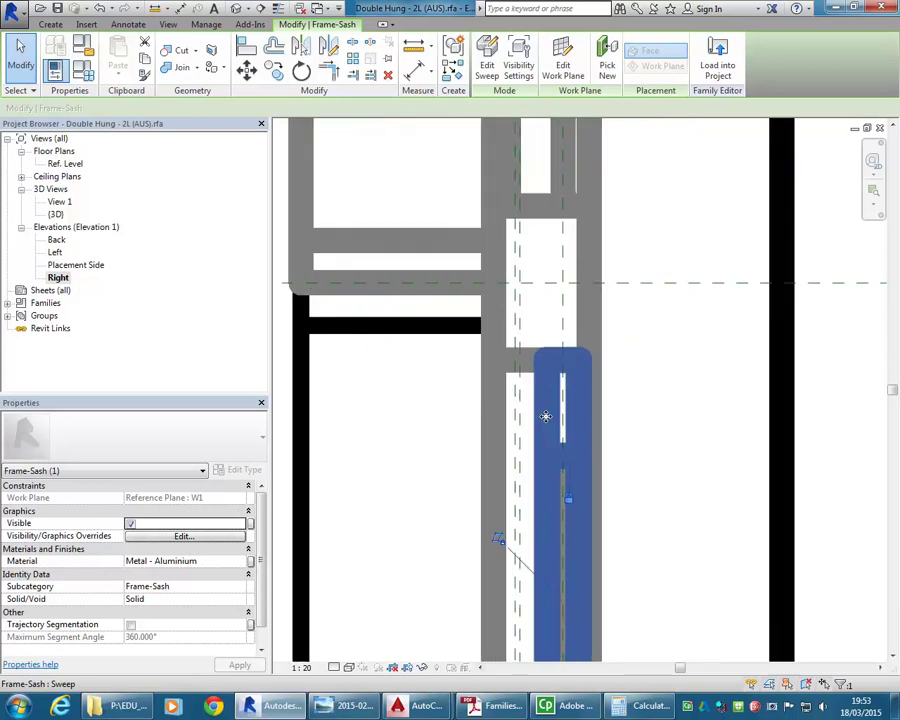
left_click(444, 452)
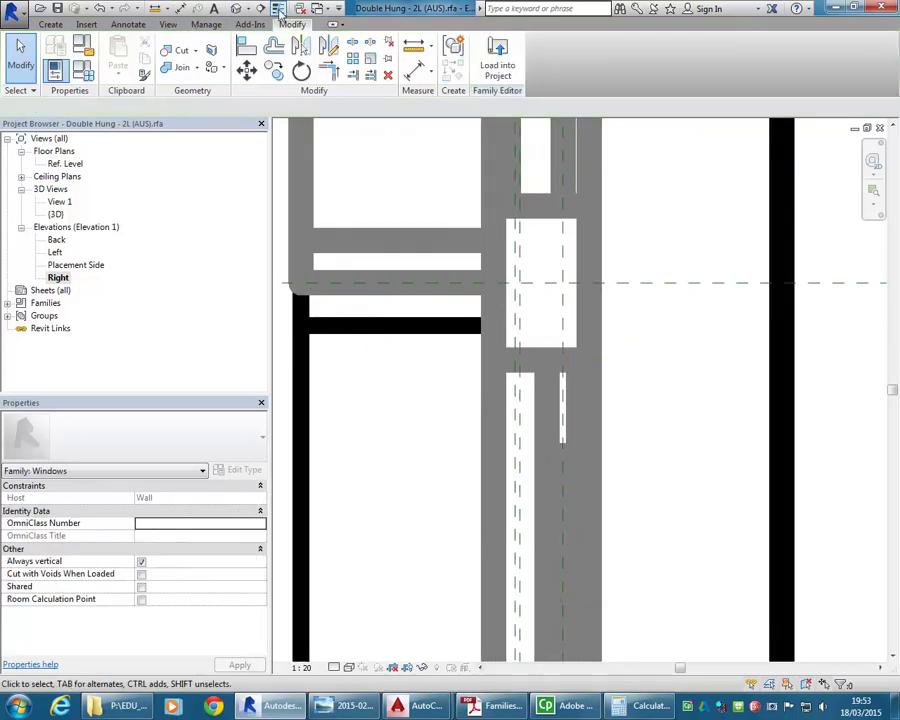
key("t")
key("l")
scroll(540, 375, "up", 3)
key("m")
key("e")
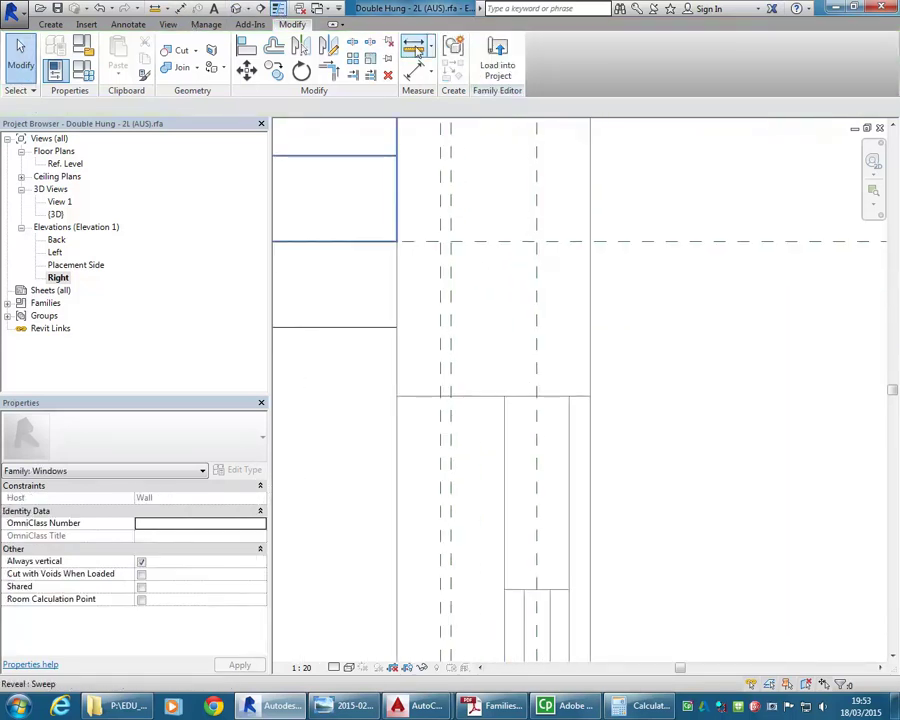
left_click(568, 396)
left_click(505, 396)
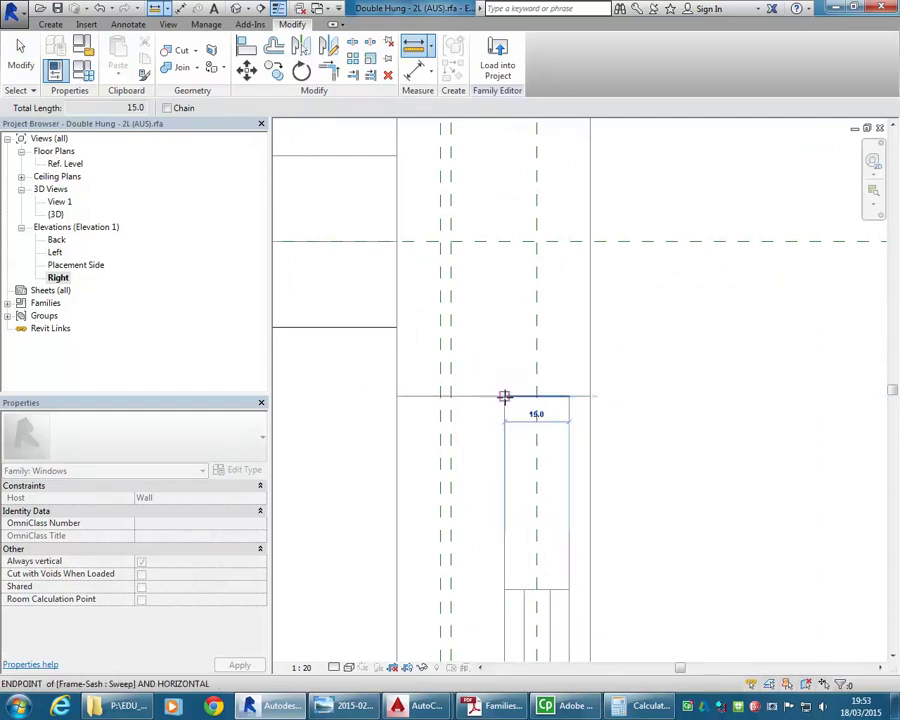
Measure the thickness of the existing glass where it meets the sash's head.
right_click(482, 284)
left_click(490, 288)
scroll(510, 381, "up", 2)
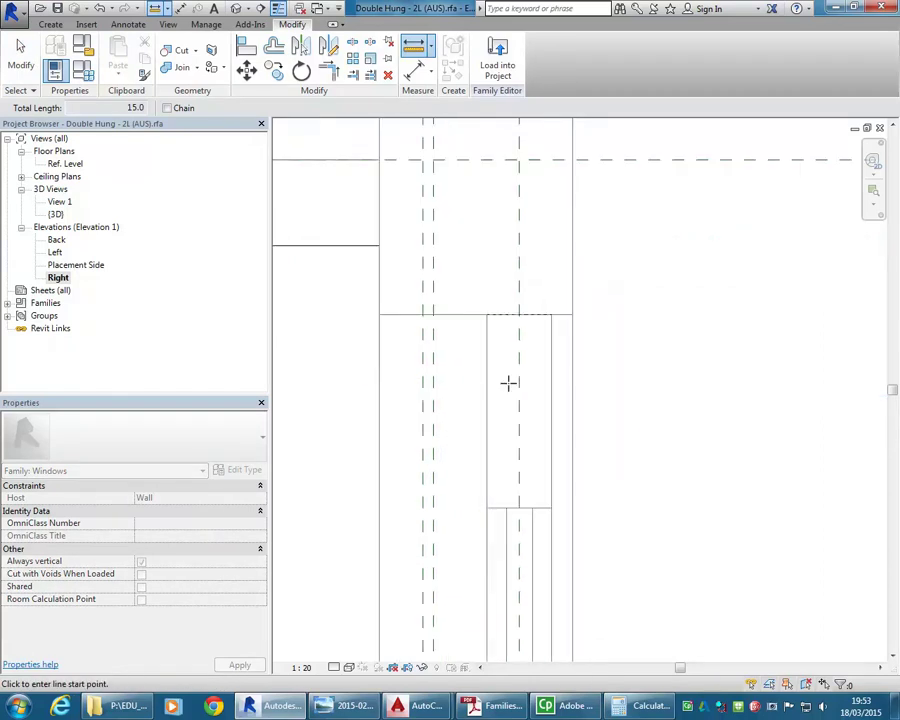
left_click(506, 523)
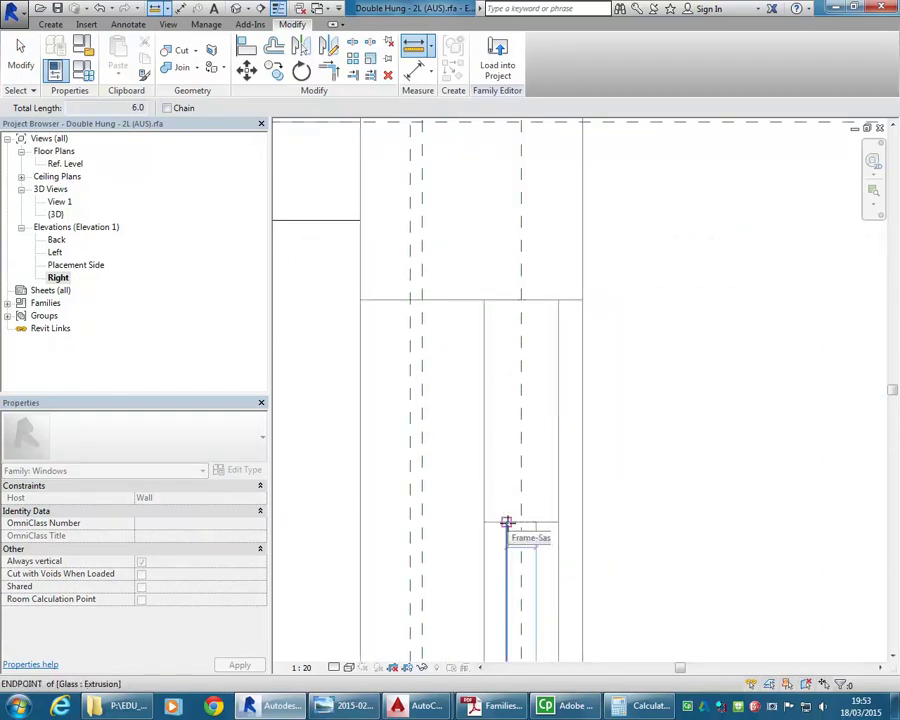
scroll(506, 523, "down", 1)
middle_click_drag(497, 435, 482, 344)
key("Escape")
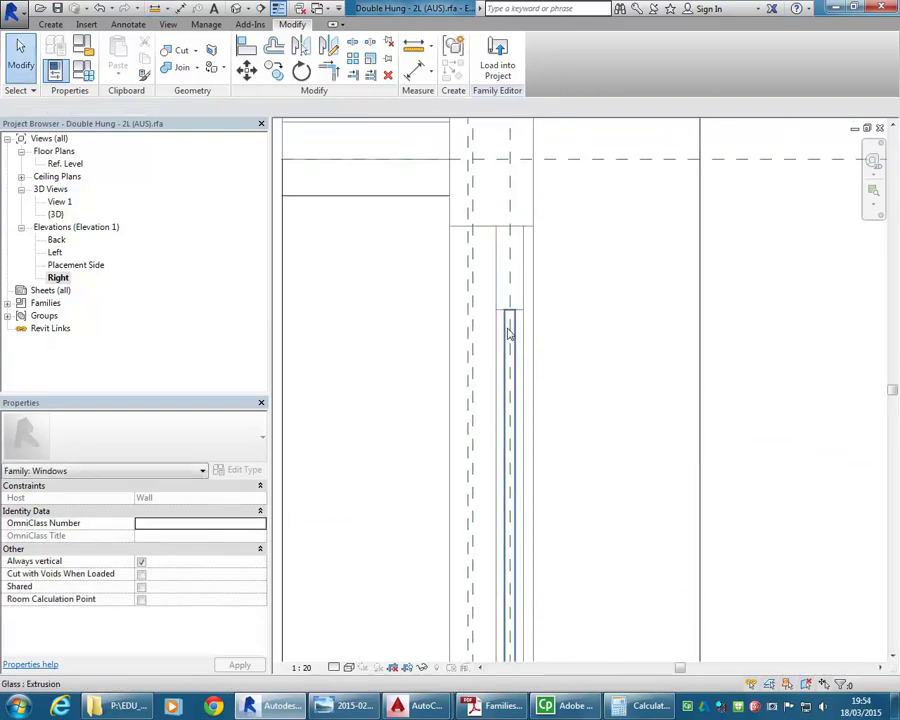
Select the transom glass and examine its extrusion start and end values against the reference planes.
middle_click_drag(508, 333, 446, 230)
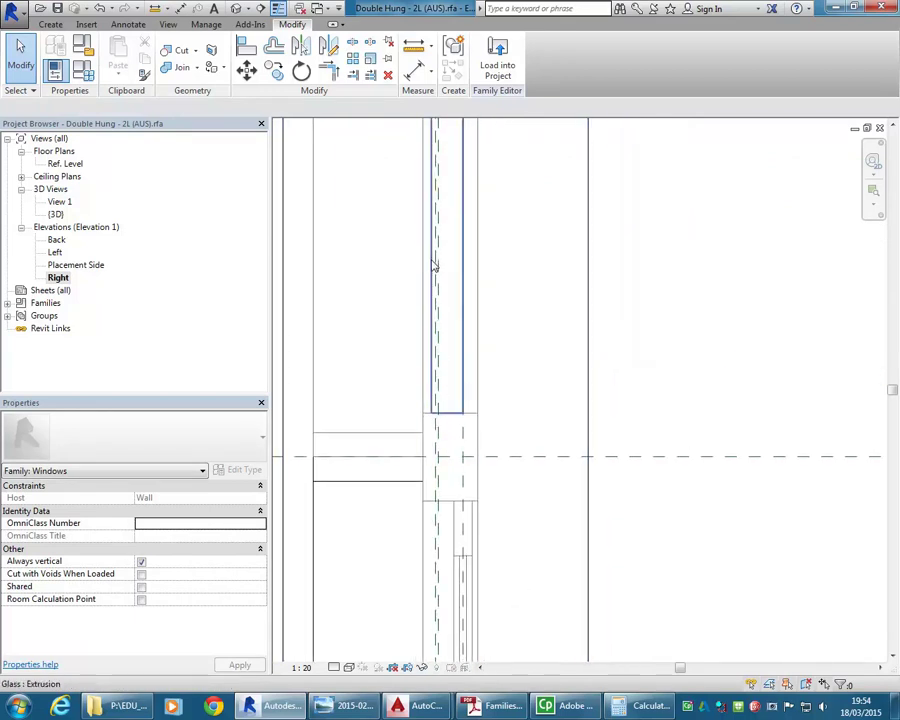
scroll(433, 258, "up", 1)
left_click(432, 251)
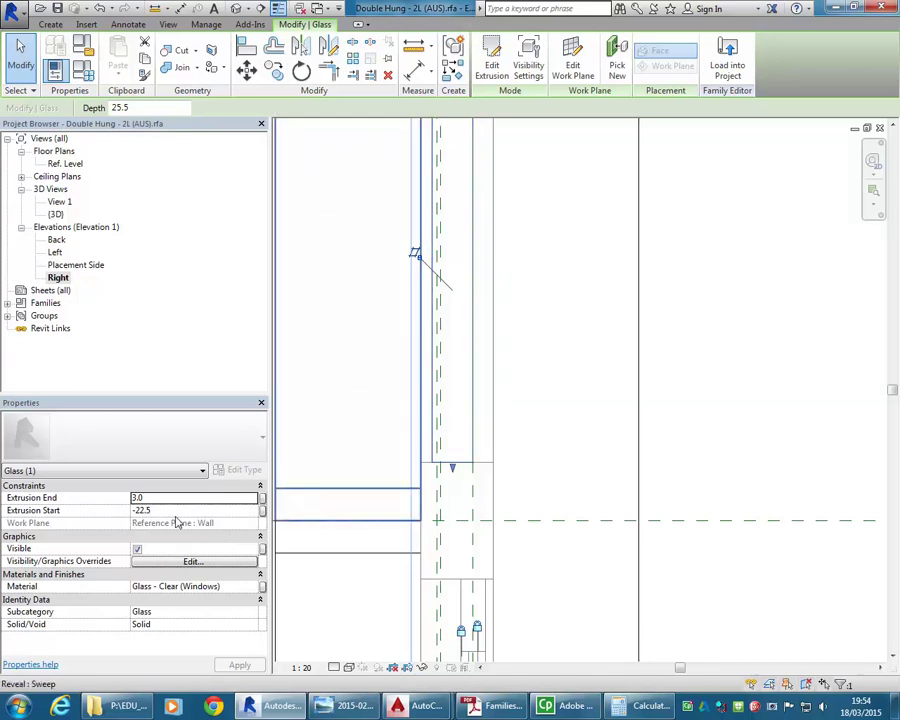
key("Tab")
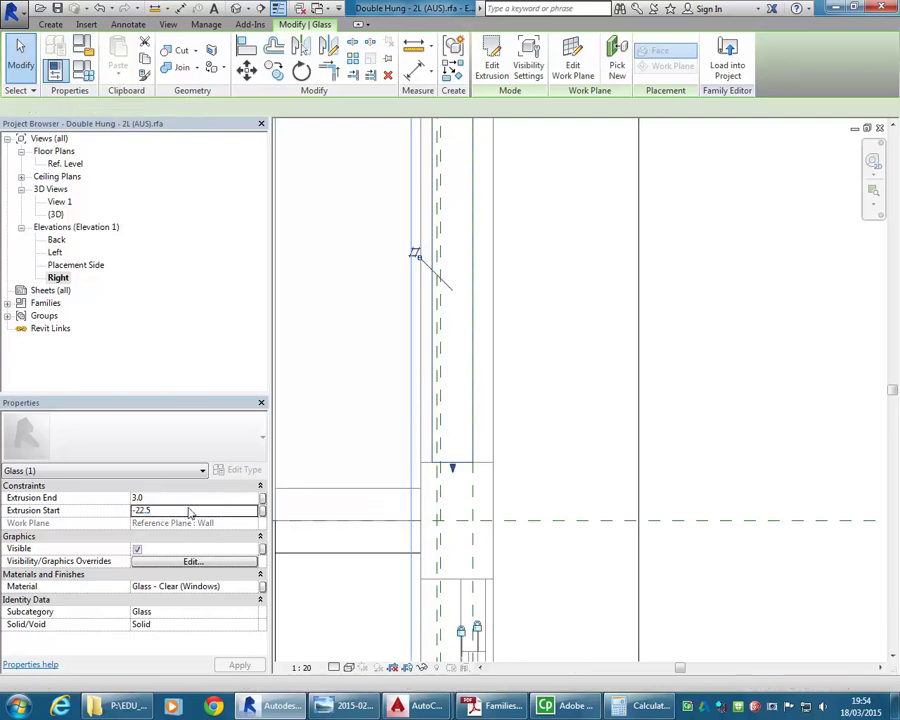
left_click(186, 498)
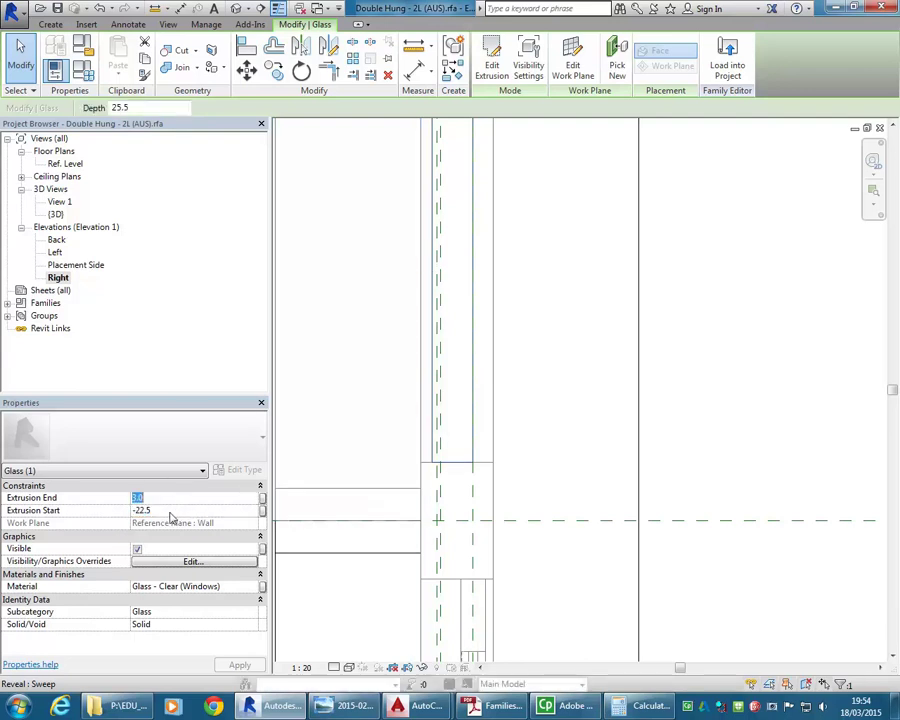
left_click(171, 511)
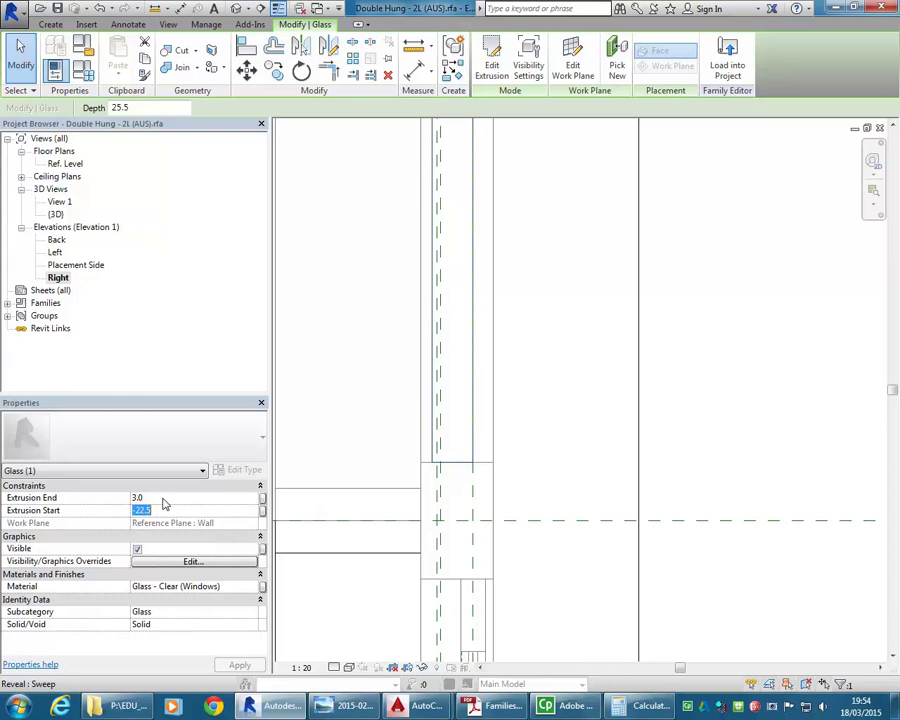
left_click(150, 497)
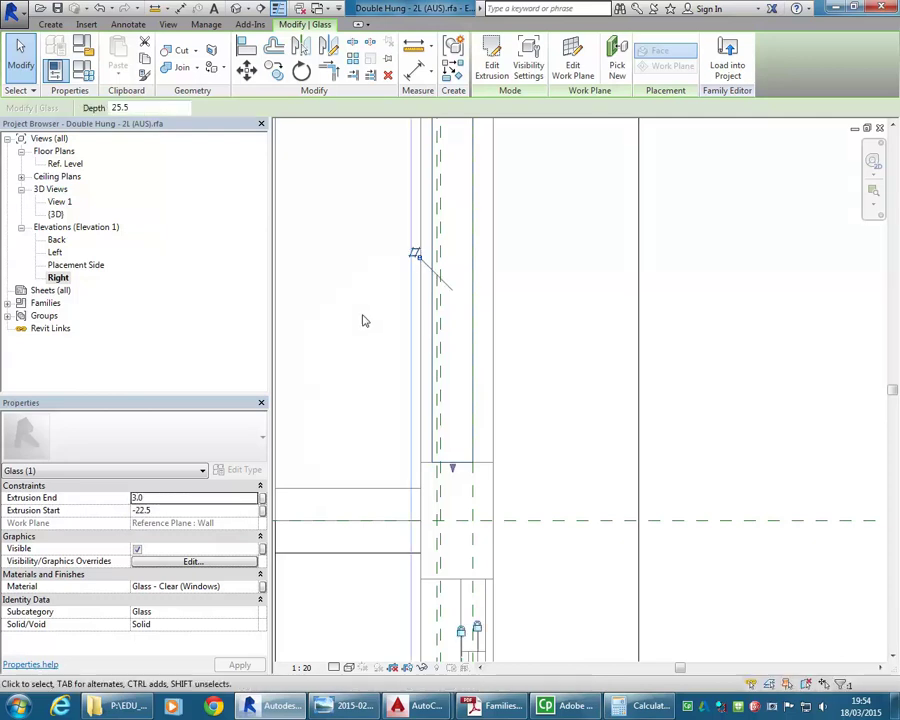
left_click(163, 511)
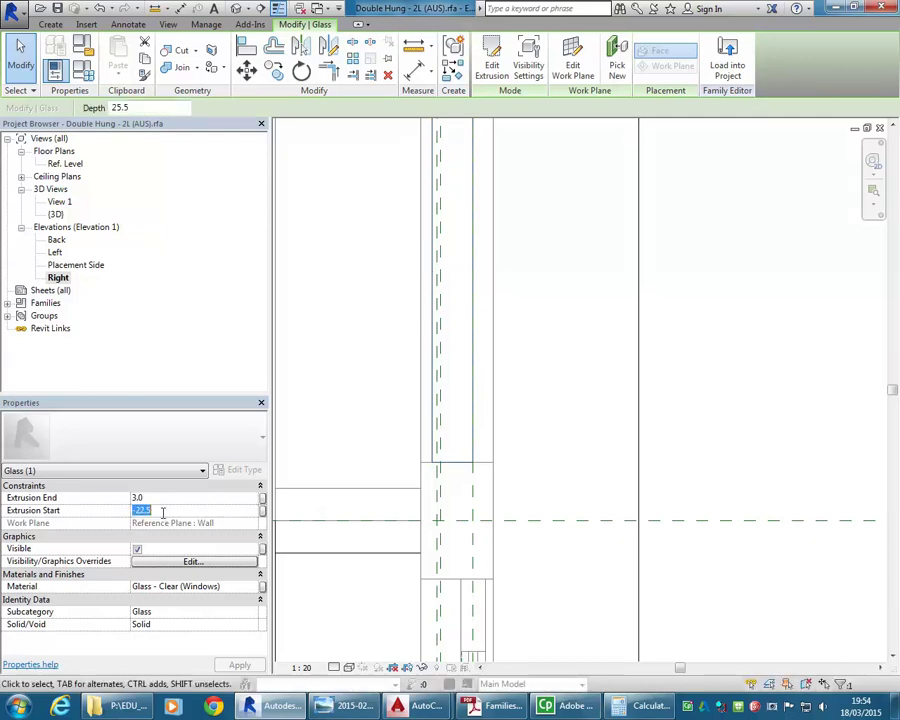
key("shift+Tab")
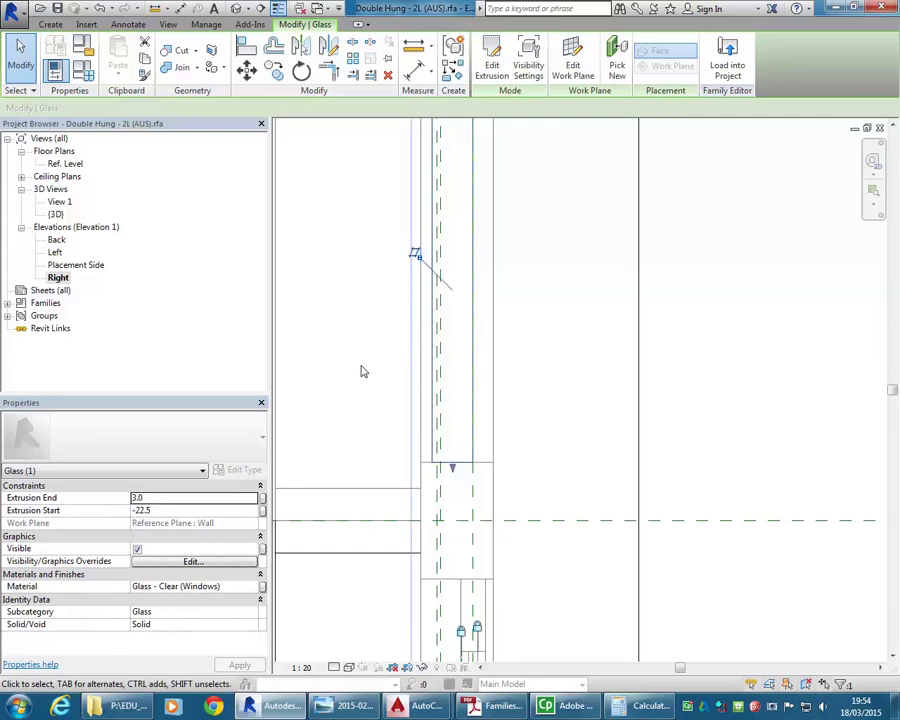
key("Tab")
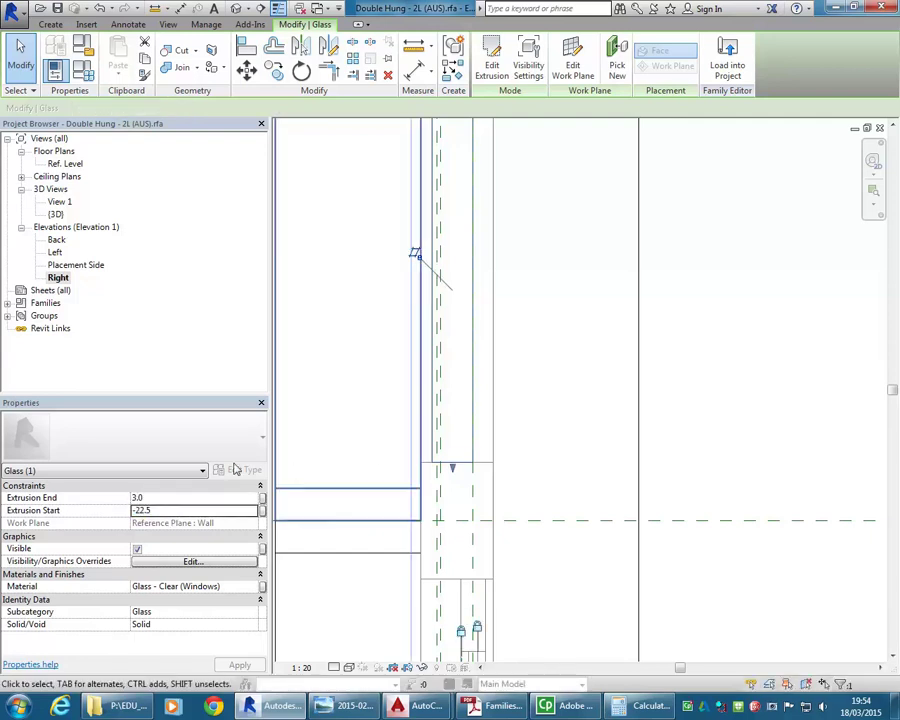
left_click(382, 426)
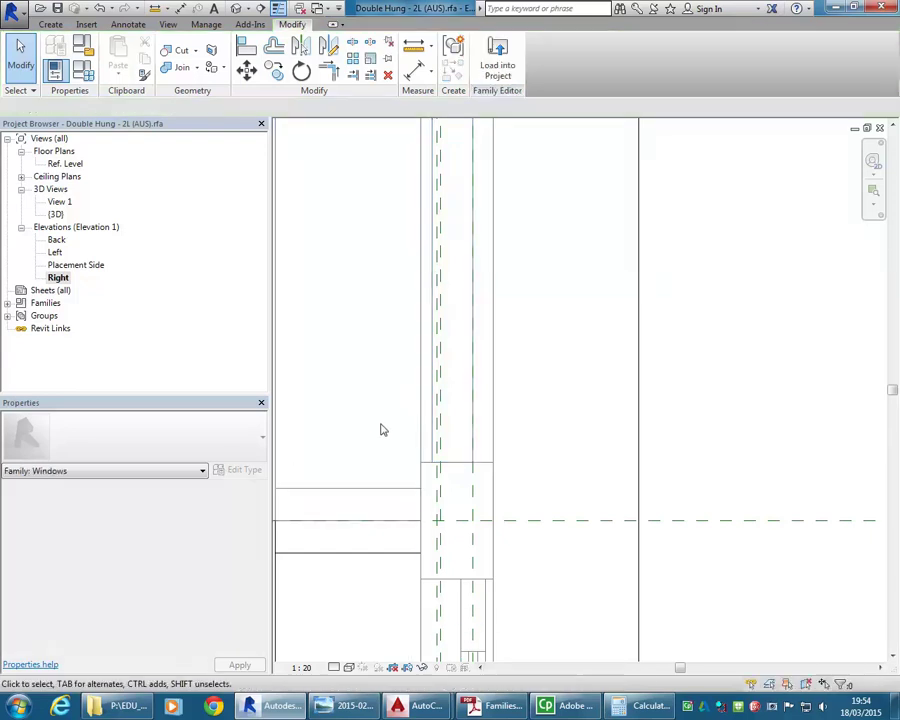
Dimension the transom glass's thickness from reference plane W1 to its opposite face, placing the dimension below the transom.
scroll(440, 465, "up", 2)
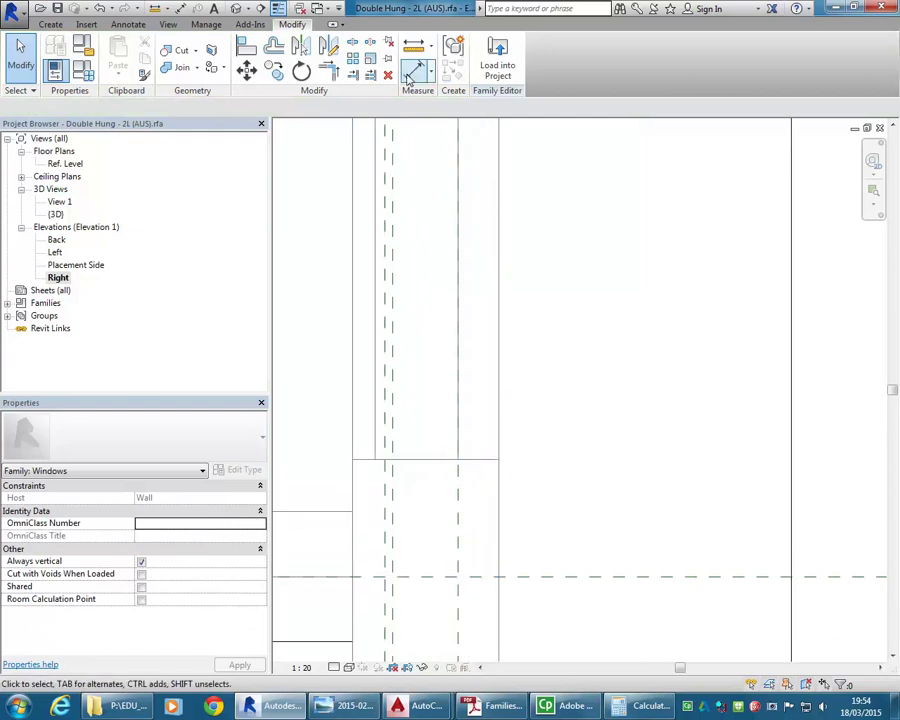
left_click(411, 72)
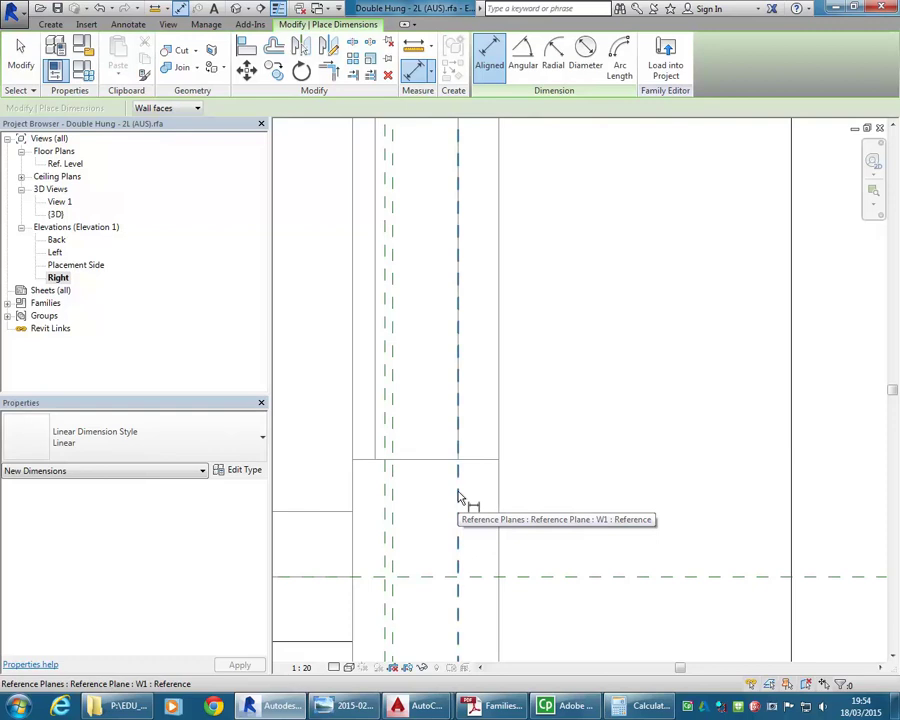
left_click(458, 496)
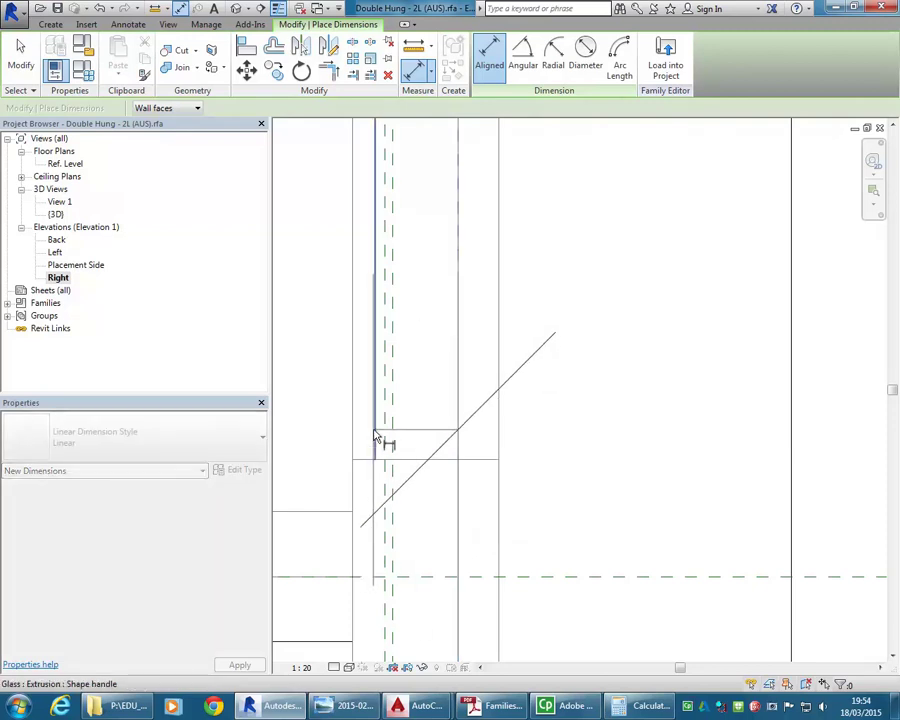
scroll(376, 436, "down", 3)
middle_click_drag(380, 436, 446, 364)
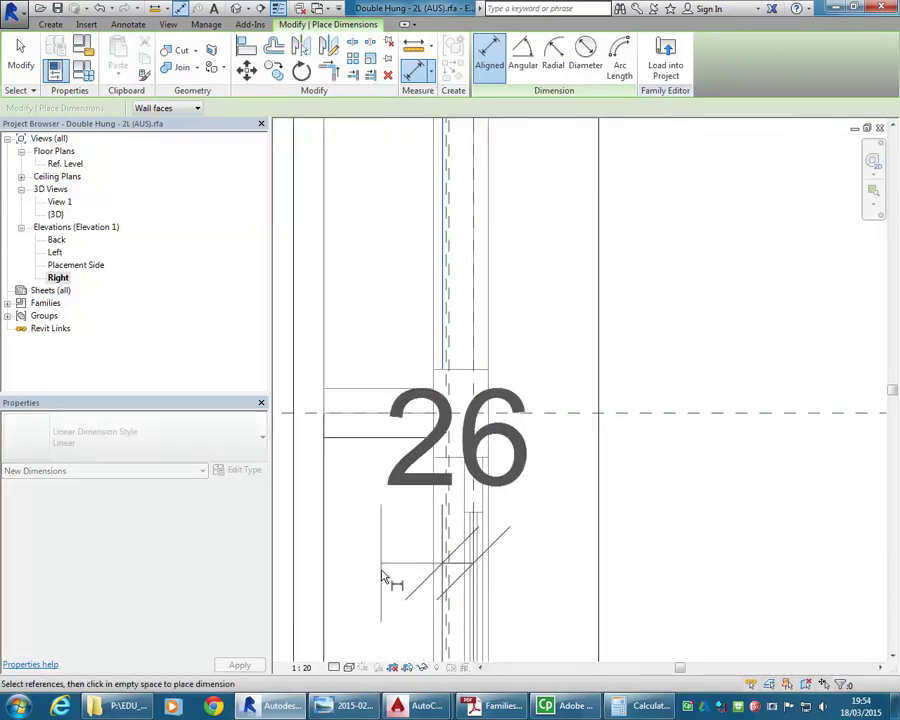
right_click(397, 244)
left_click(406, 256)
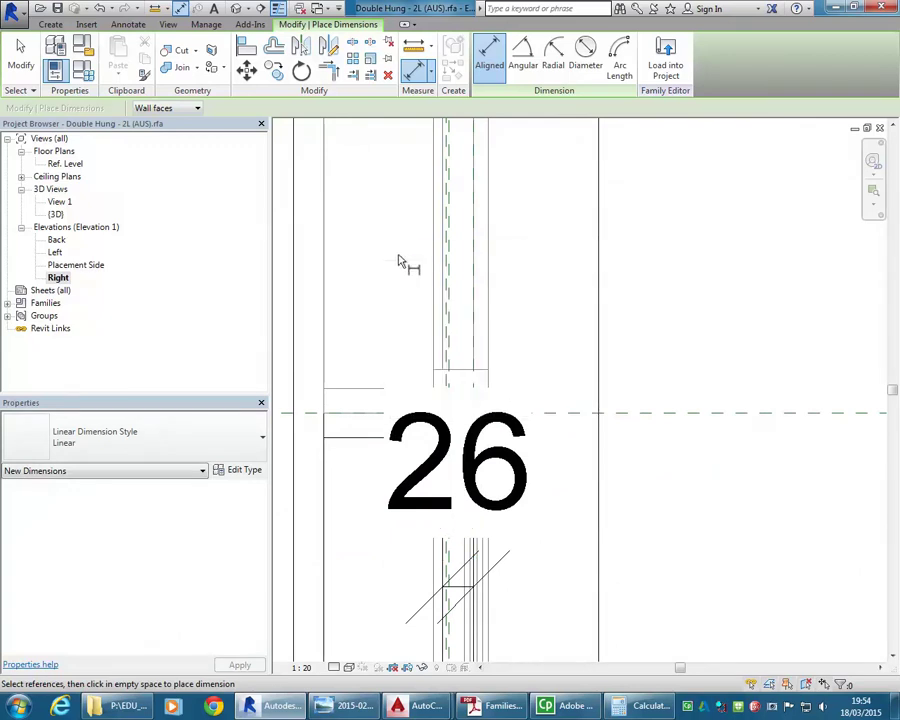
right_click(399, 257)
left_click(432, 266)
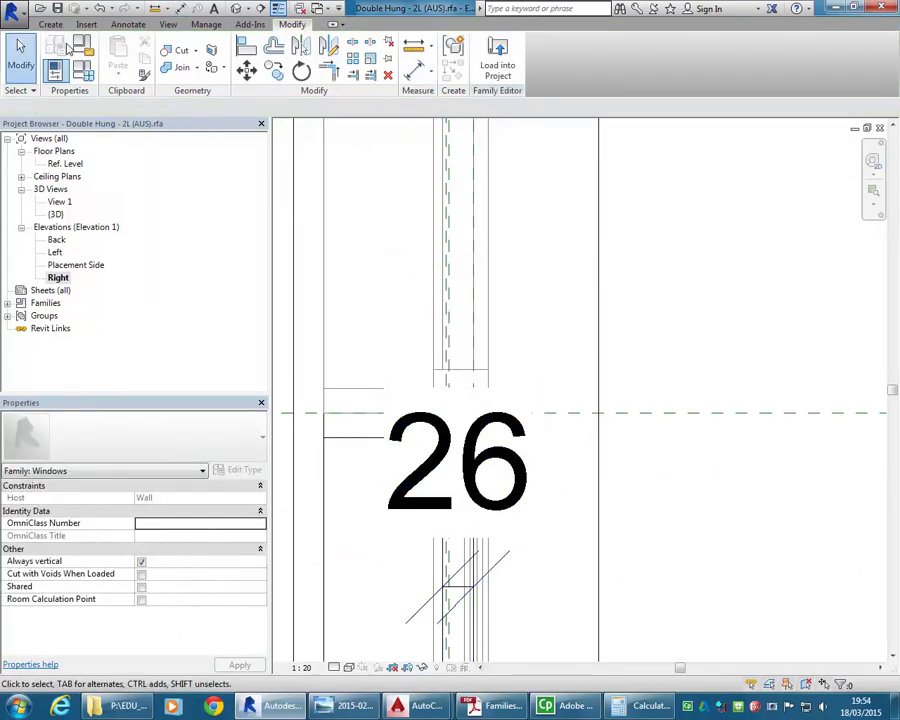
Review the family's type parameters for an existing glass thickness and close them without changes.
key("f")
key("t")
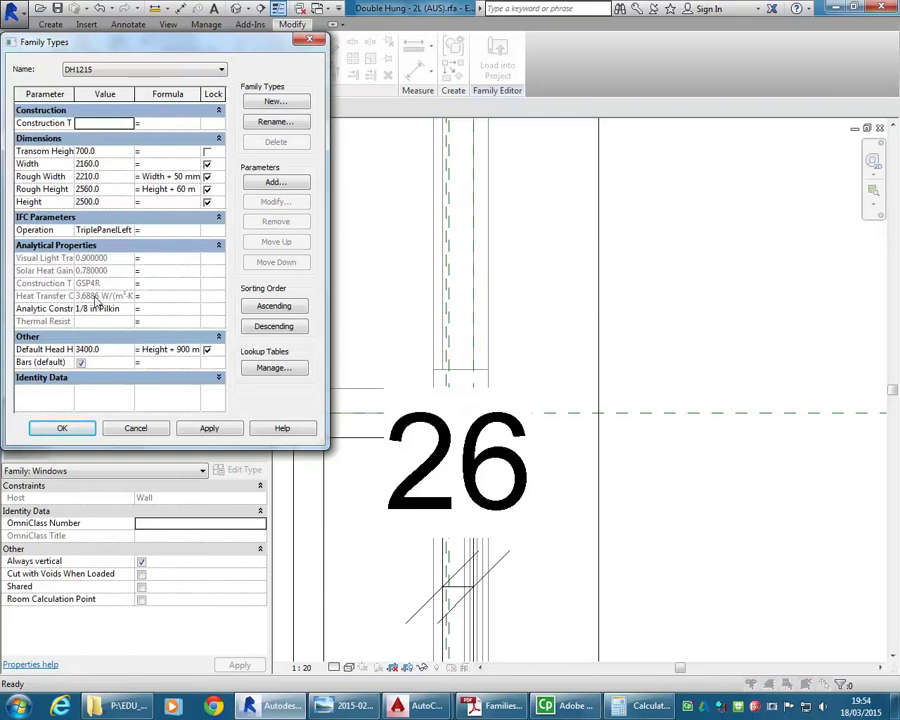
left_click(133, 428)
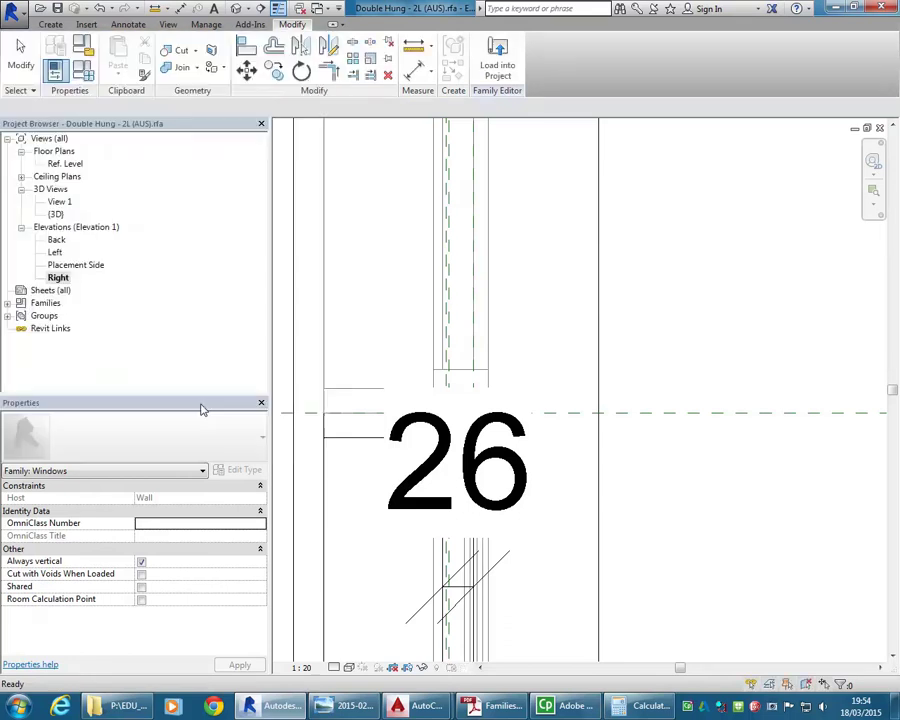
Label the glass dimension with a new length type parameter named Glass Thickness, grouped under Dimensions.
left_click(399, 486)
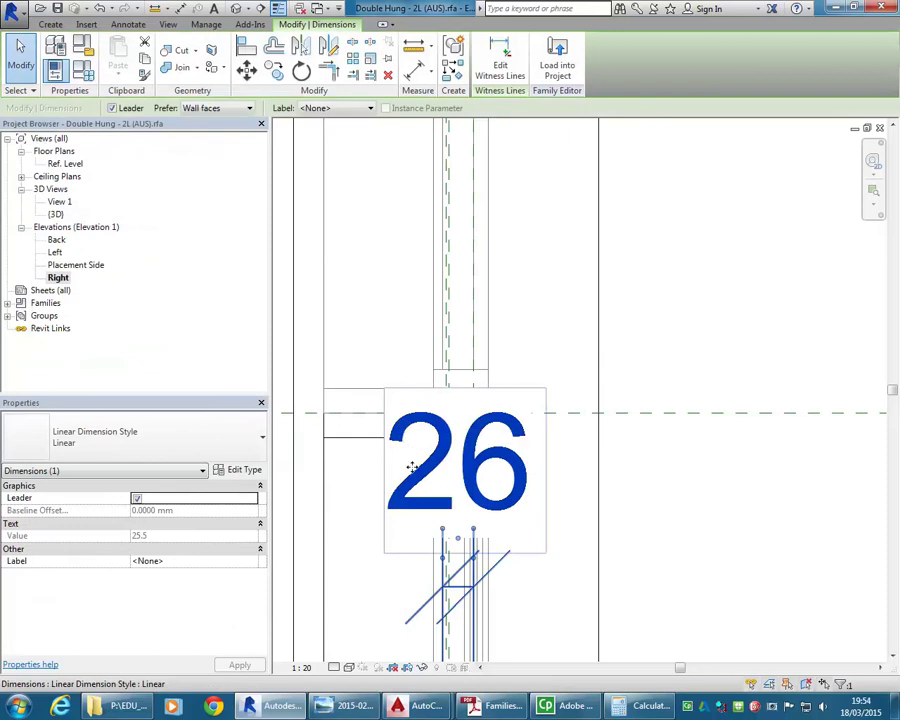
left_click(336, 110)
left_click(340, 133)
type("G")
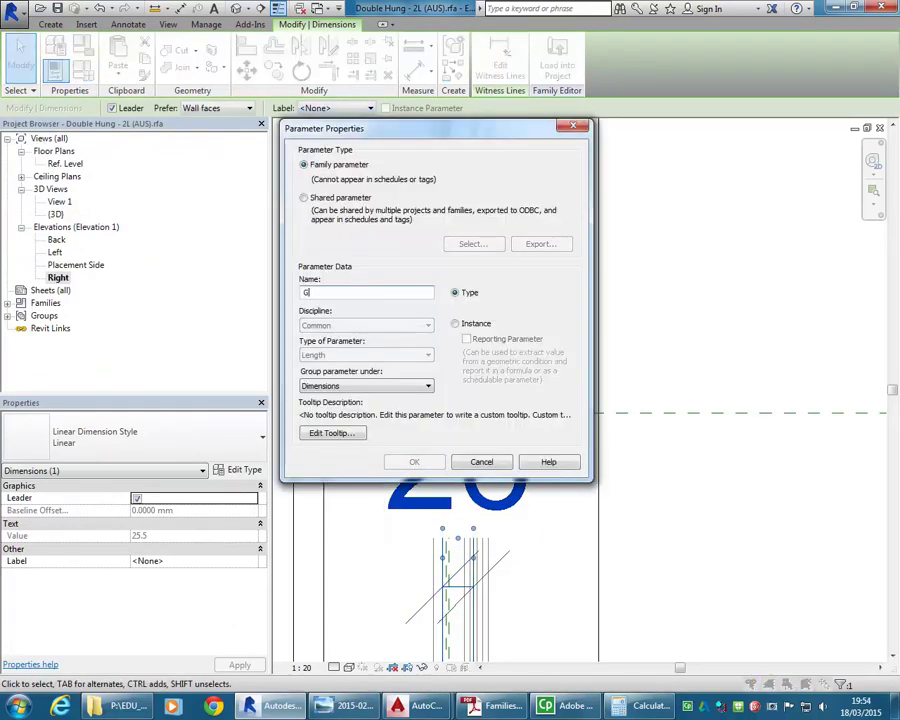
type("lass Thickness")
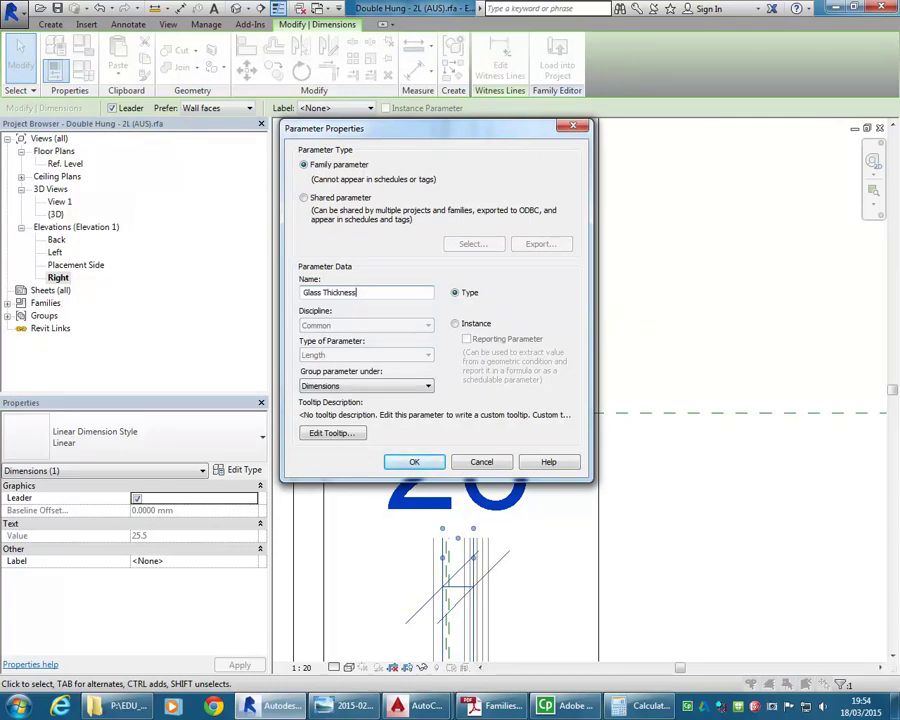
left_click(412, 462)
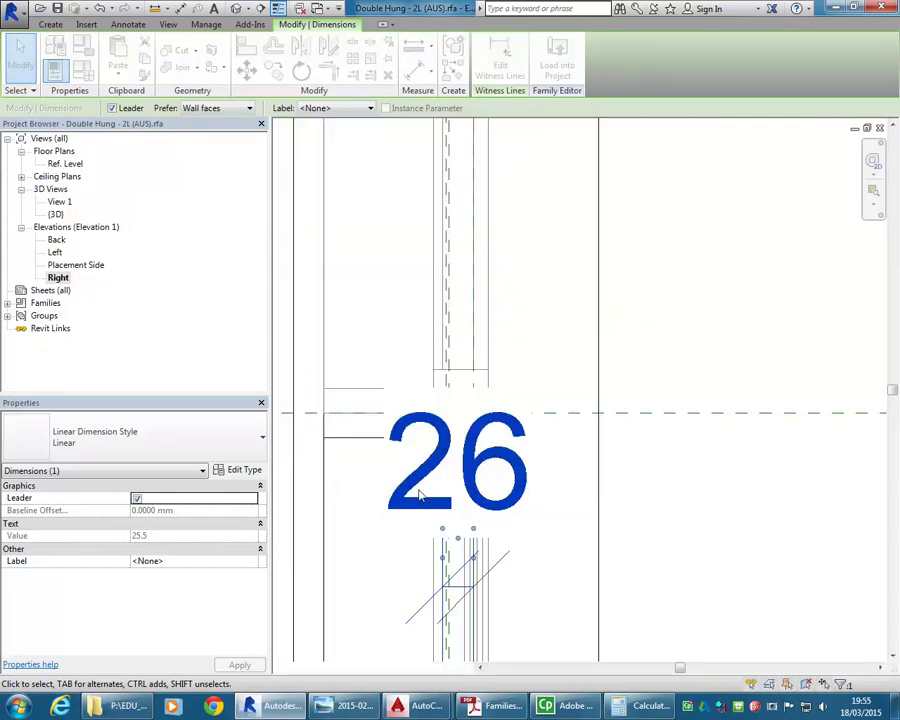
Set the Glass Thickness dimension to 6 mm.
scroll(677, 452, "down", 2)
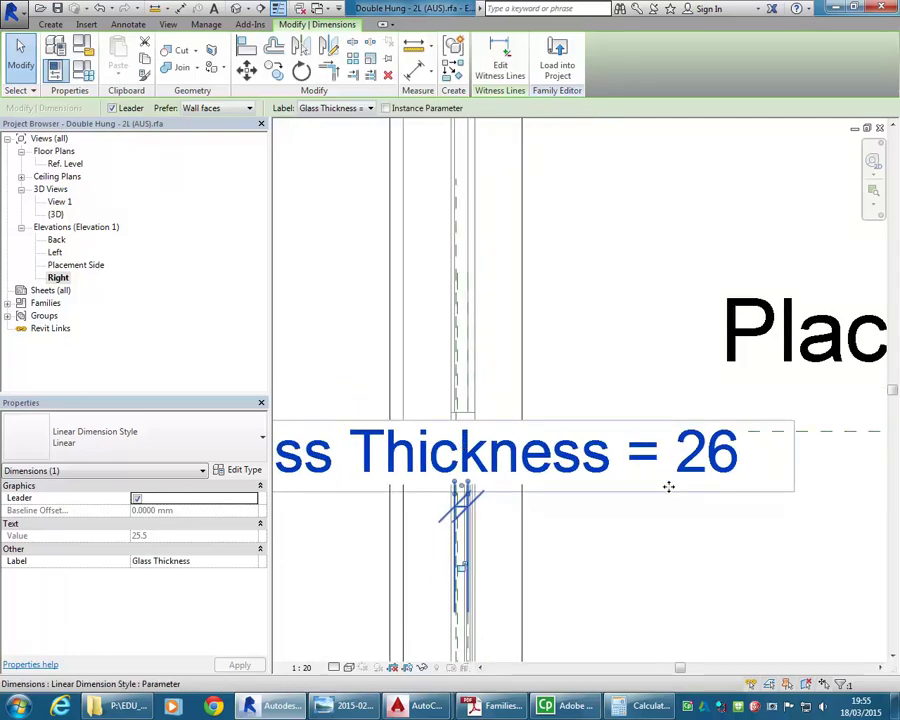
key("Escape")
left_click(486, 478)
left_click(491, 482)
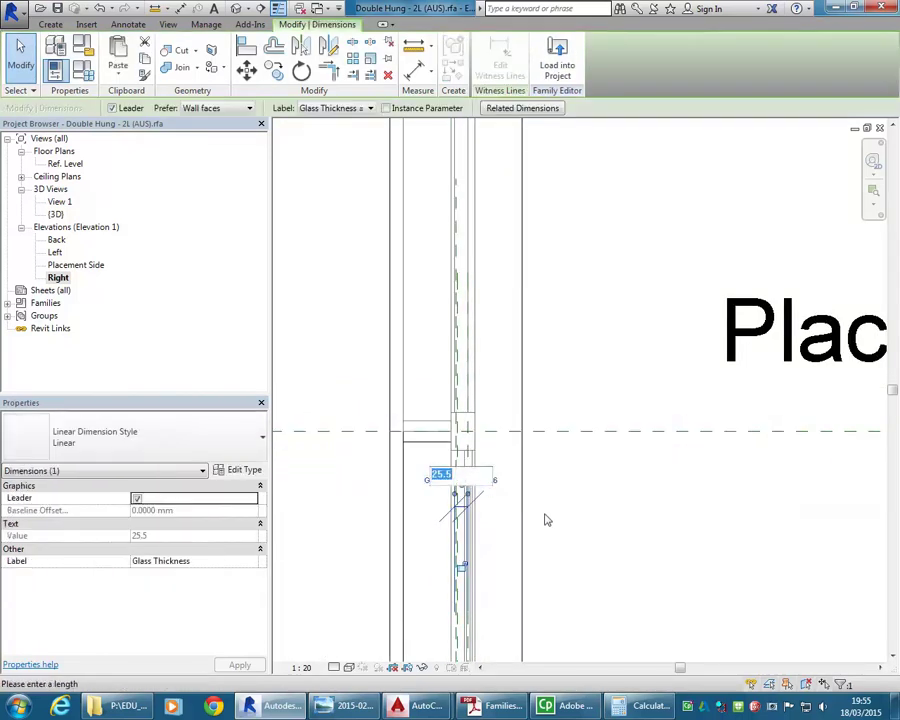
key("Return")
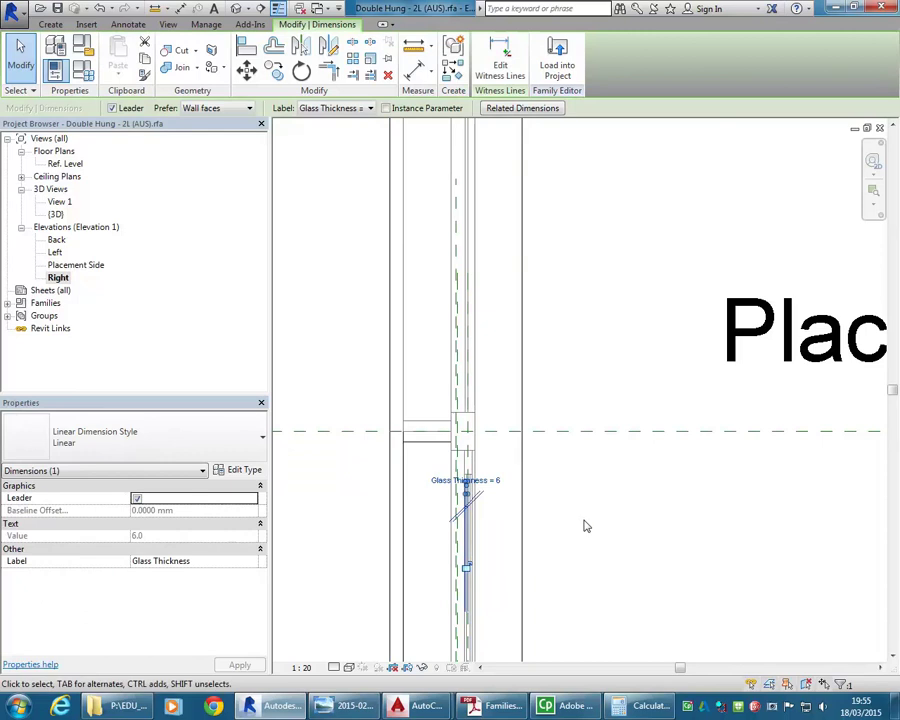
left_click(422, 392)
Check the transom glass's depth and extrusion extents in the Right elevation.
scroll(425, 394, "up", 2)
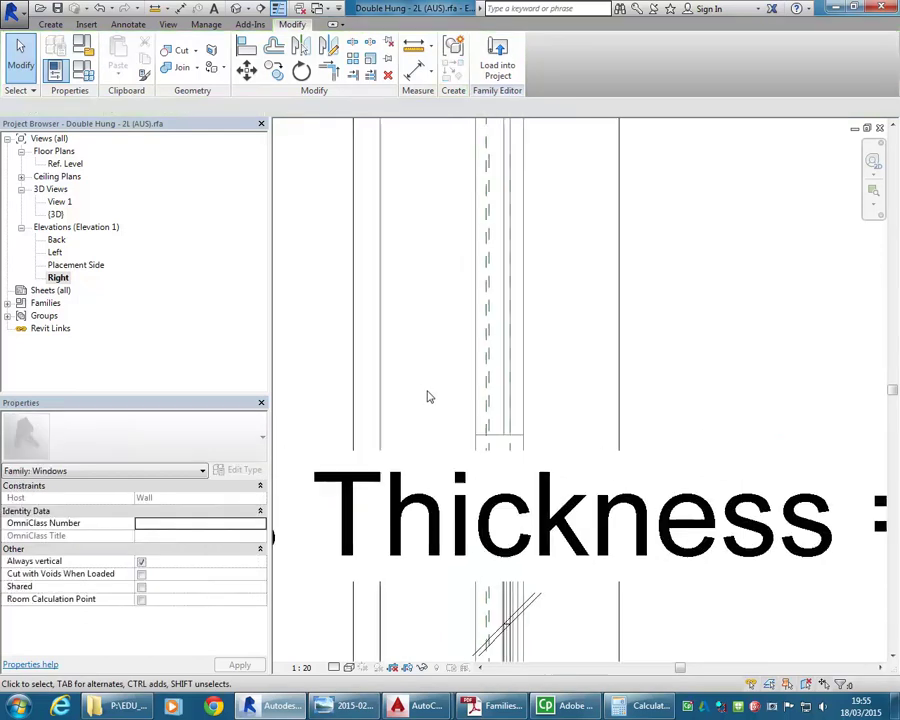
left_click(509, 409)
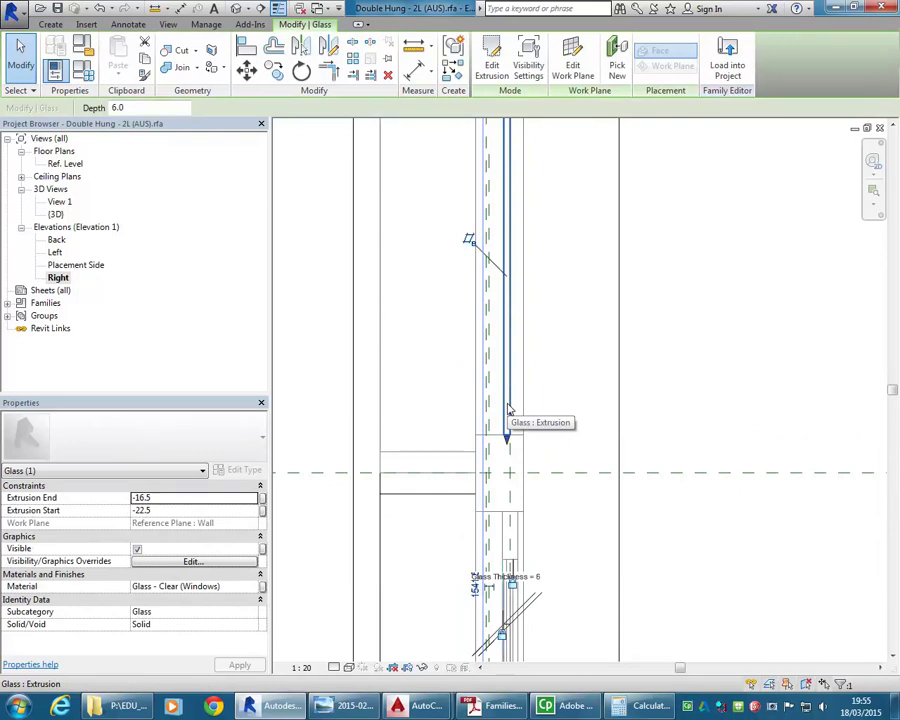
left_click(422, 341)
scroll(422, 341, "up", 3)
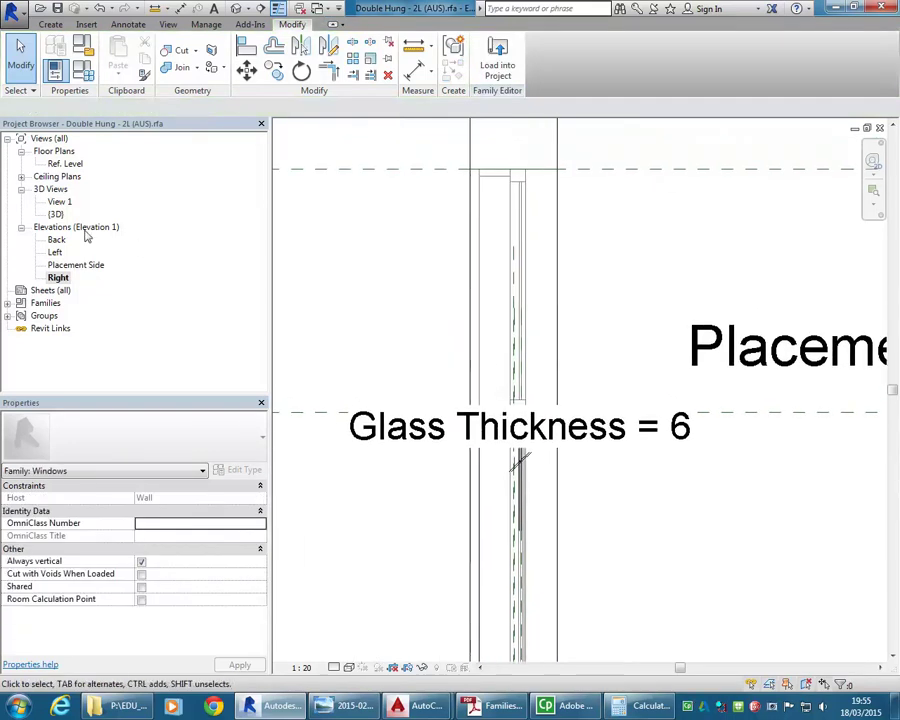
Open the Back elevation and check the glass pane in the transom's left panel.
double_click(65, 163)
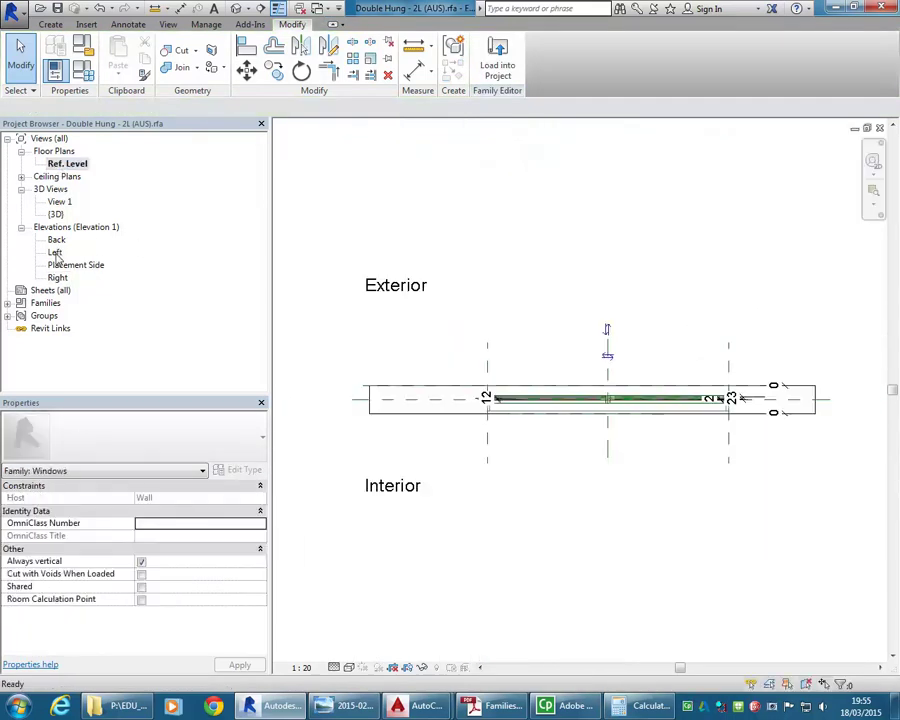
double_click(56, 242)
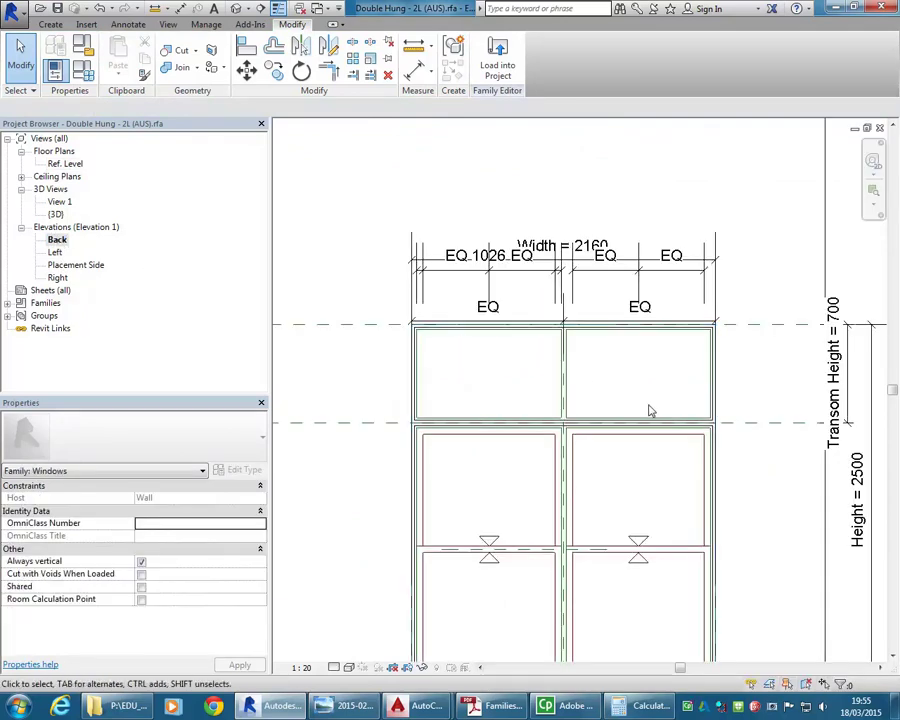
scroll(521, 395, "up", 3)
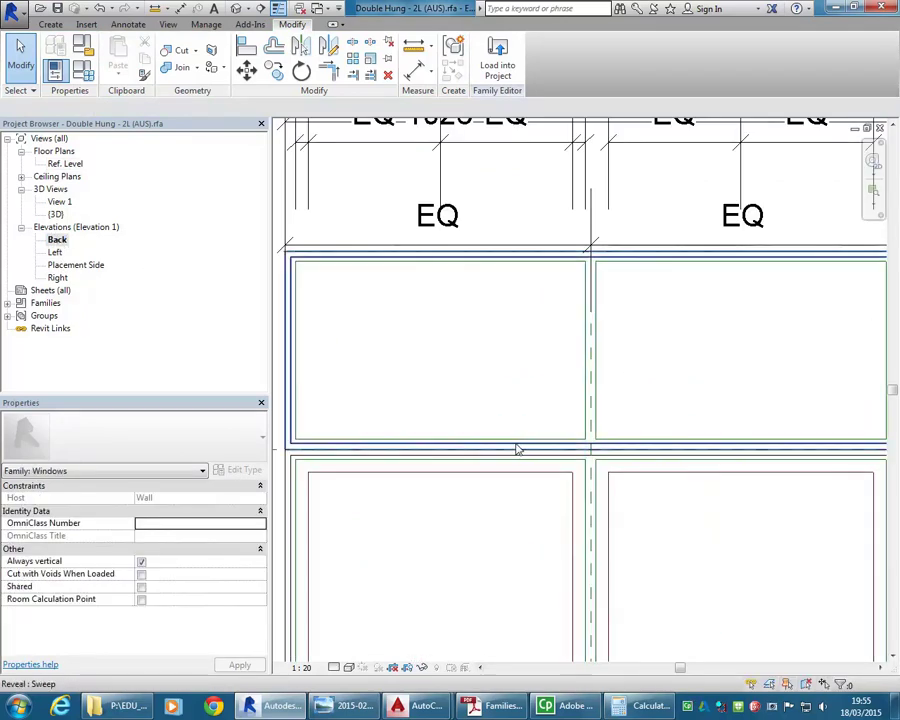
key("Tab")
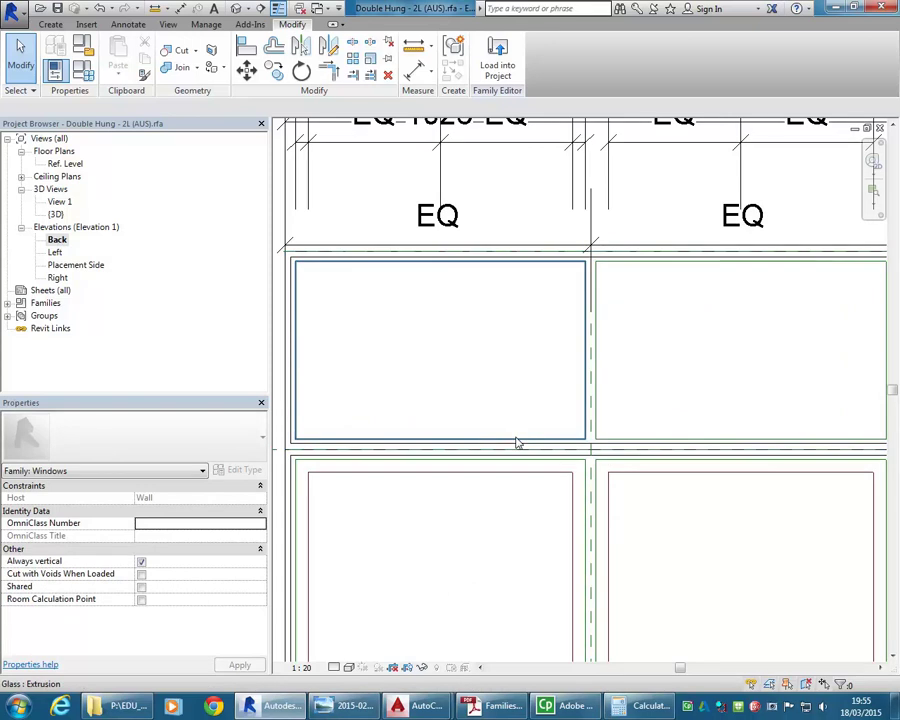
left_click(517, 442)
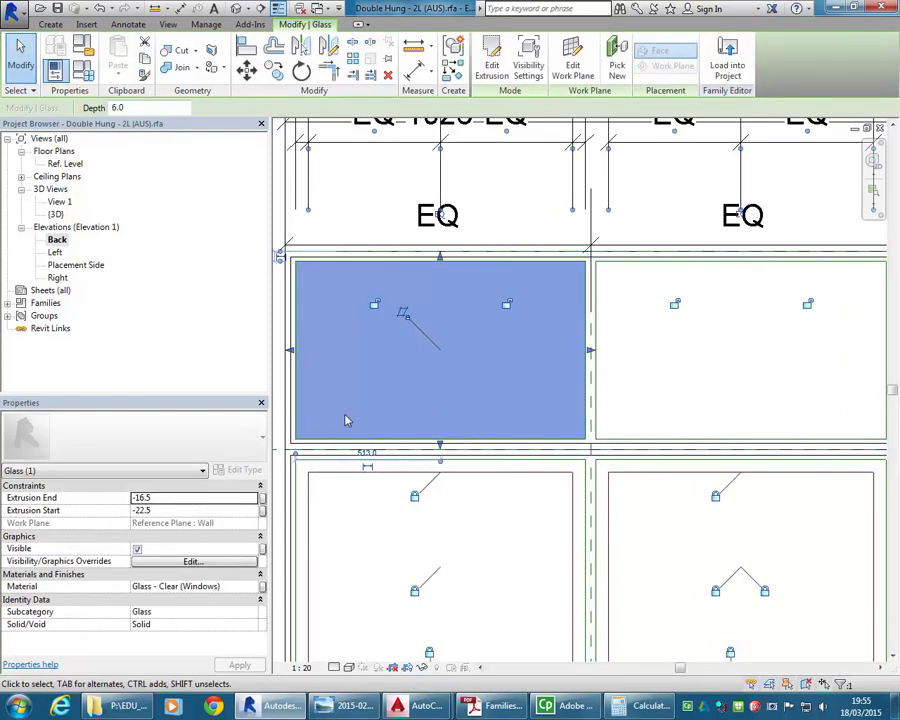
left_click(690, 413)
Start a glass extrusion for the transom's right panel in the Back elevation, picking the panel's four inner edges with locking enabled.
middle_click_drag(735, 362, 529, 358)
scroll(466, 341, "up", 1)
scroll(466, 341, "up", 1)
middle_click_drag(466, 341, 537, 357)
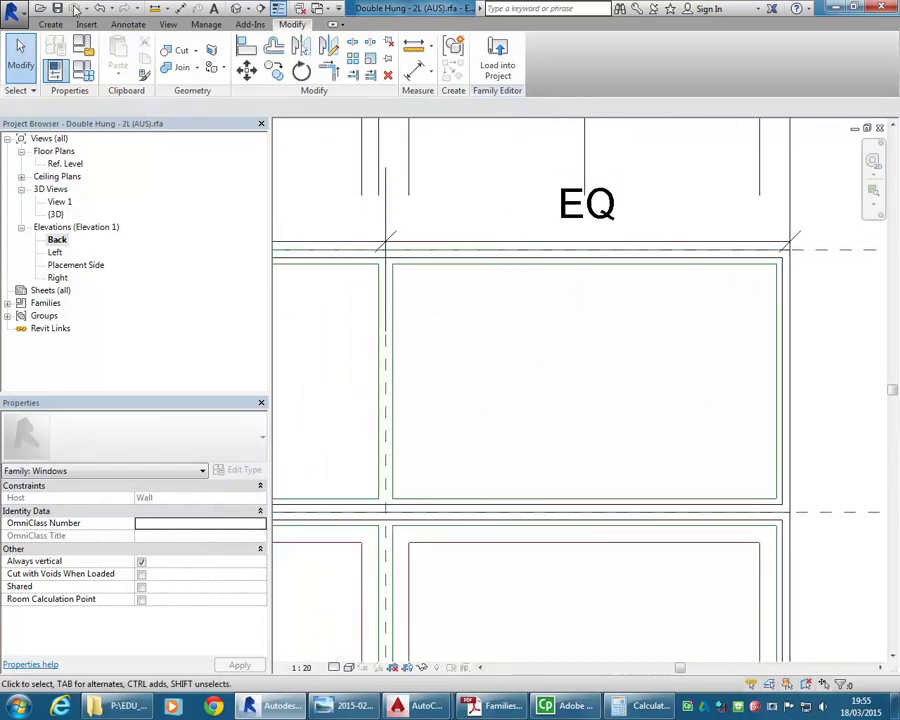
left_click(49, 24)
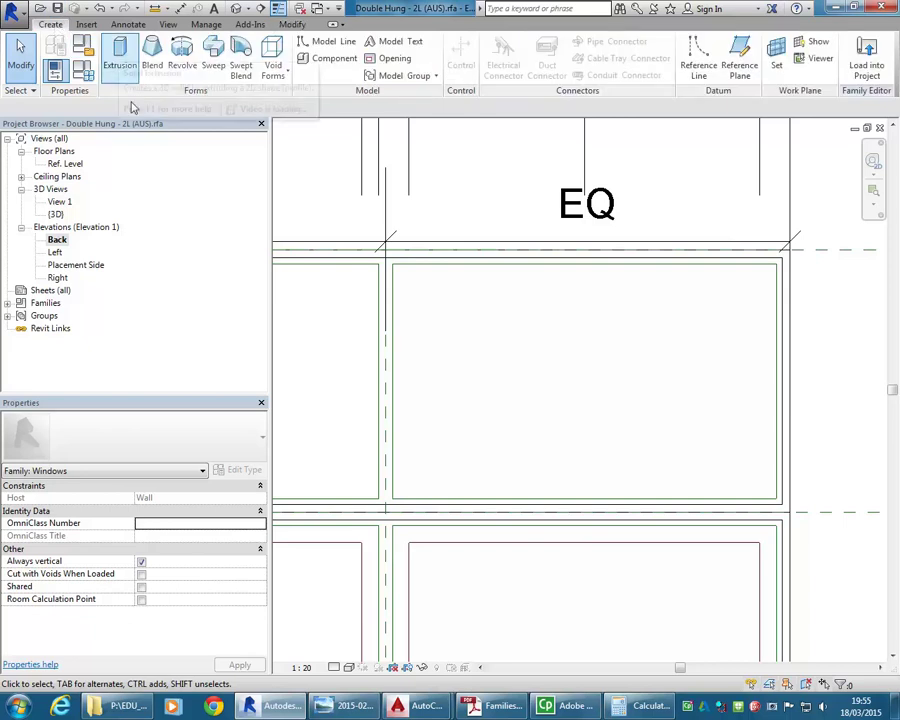
left_click(119, 57)
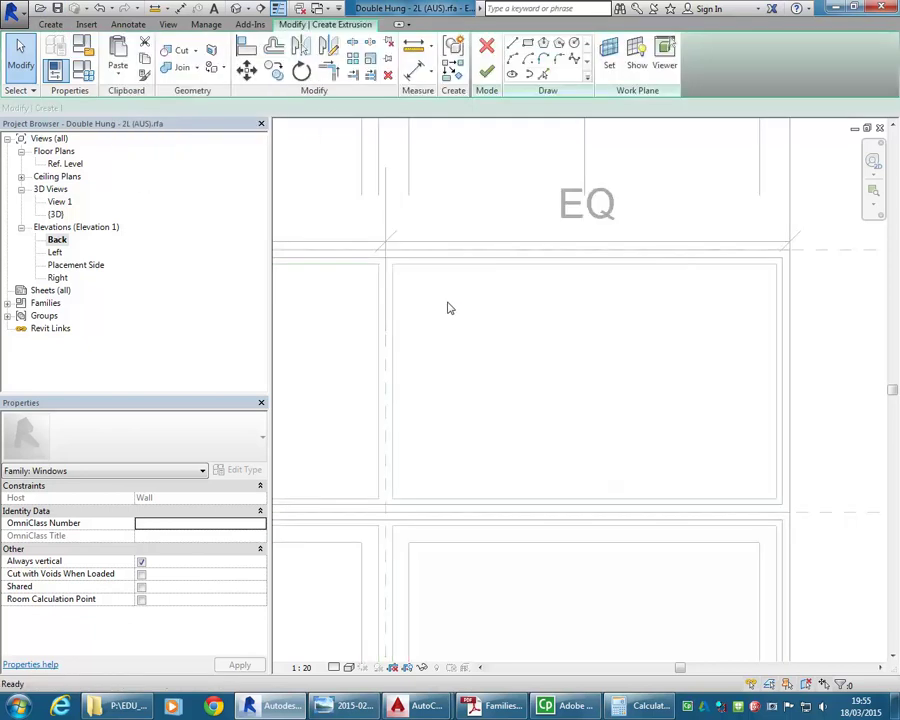
left_click(543, 75)
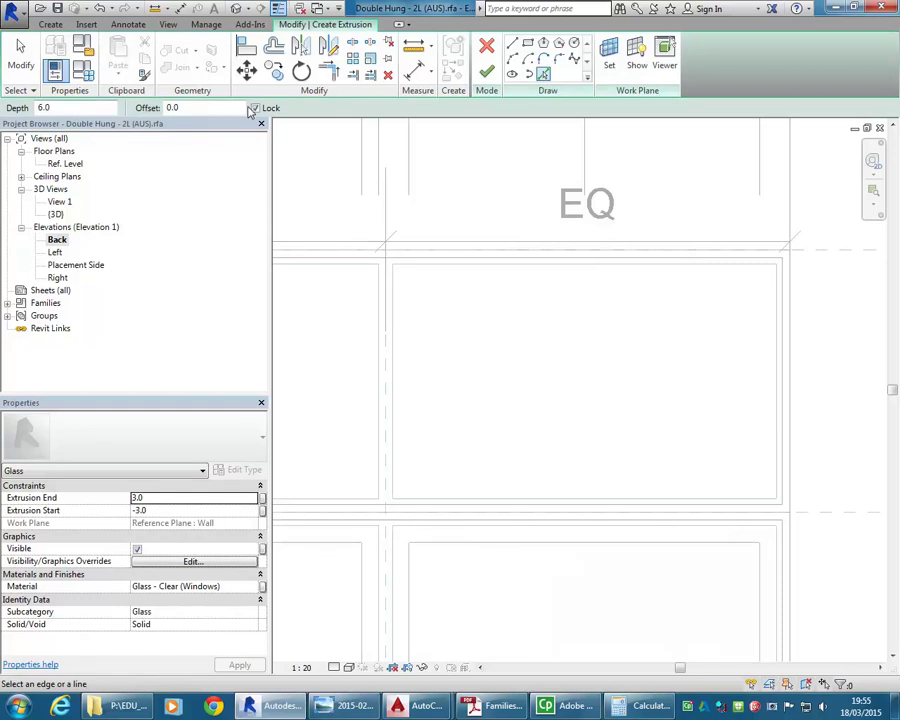
left_click(392, 293)
left_click(450, 263)
left_click(778, 352)
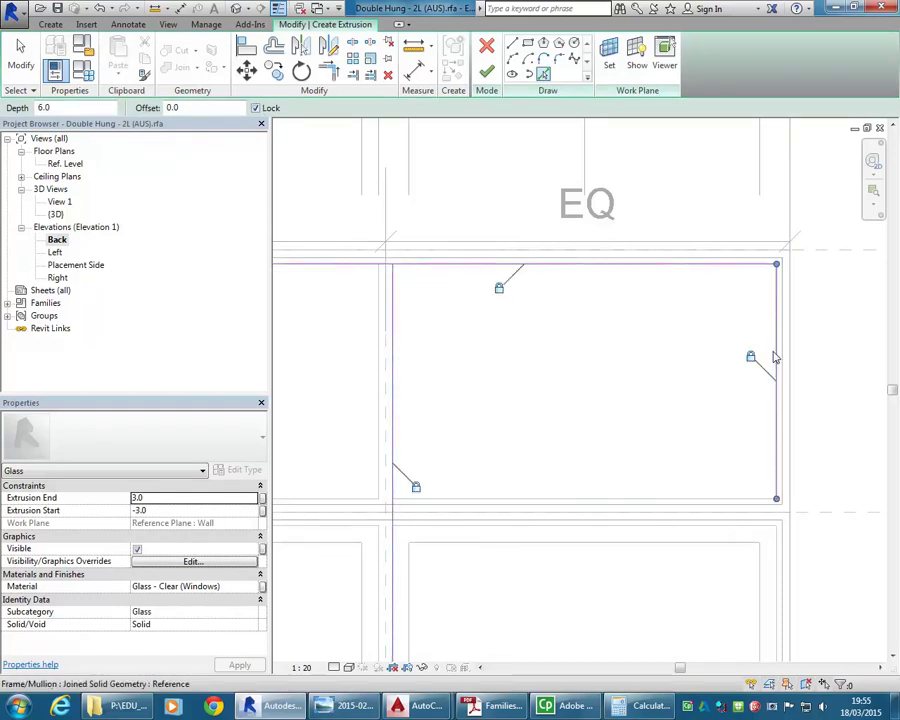
left_click(565, 499)
Trim the picked lines into a closed rectangle inside the right transom panel and finish the glass extrusion.
left_click(328, 70)
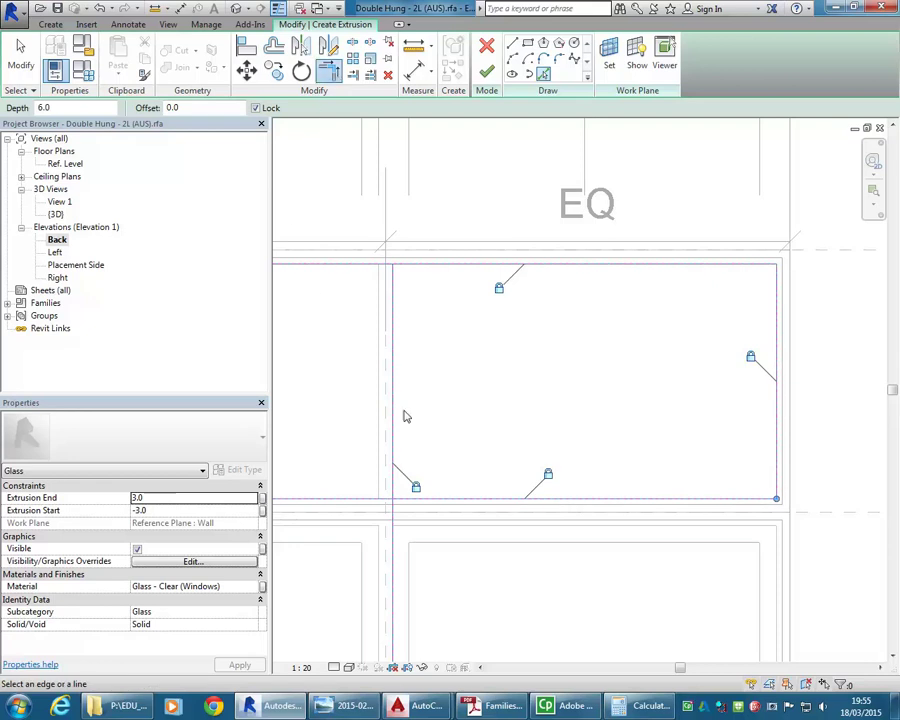
left_click(434, 498)
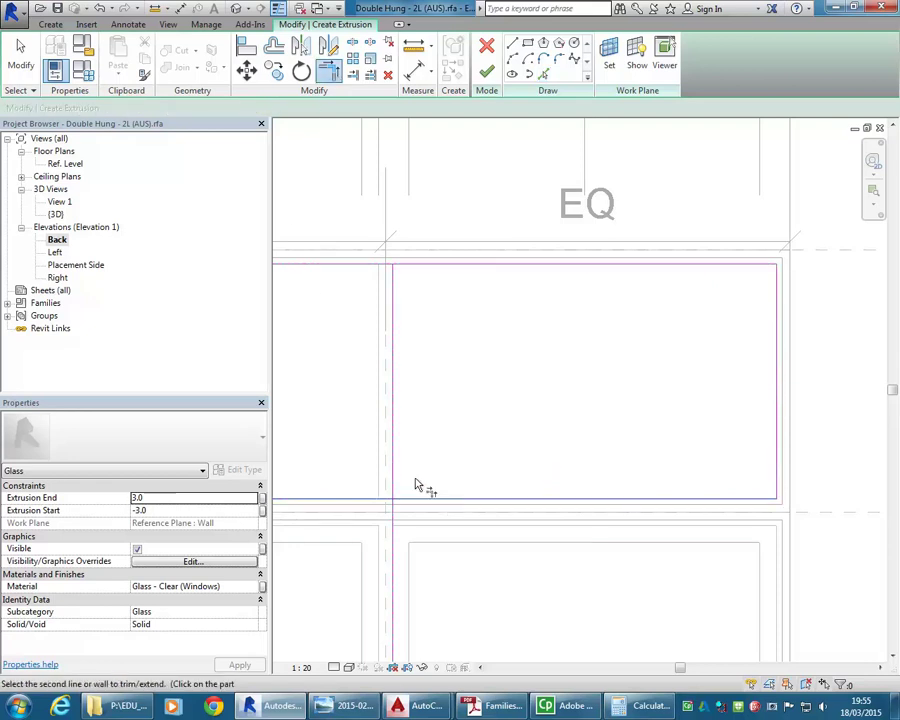
left_click(392, 341)
left_click(421, 266)
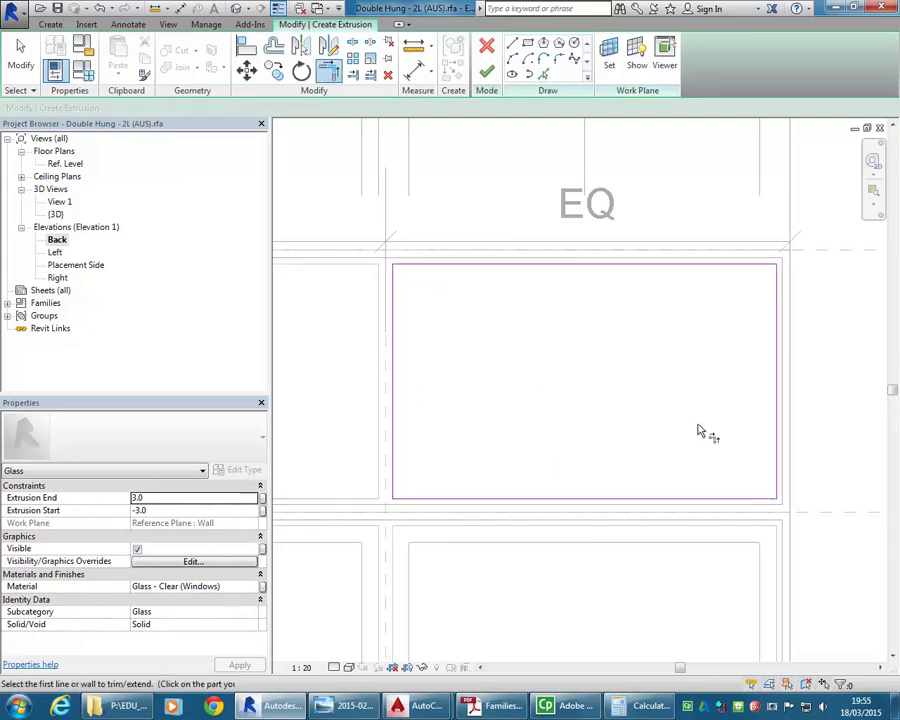
left_click(487, 72)
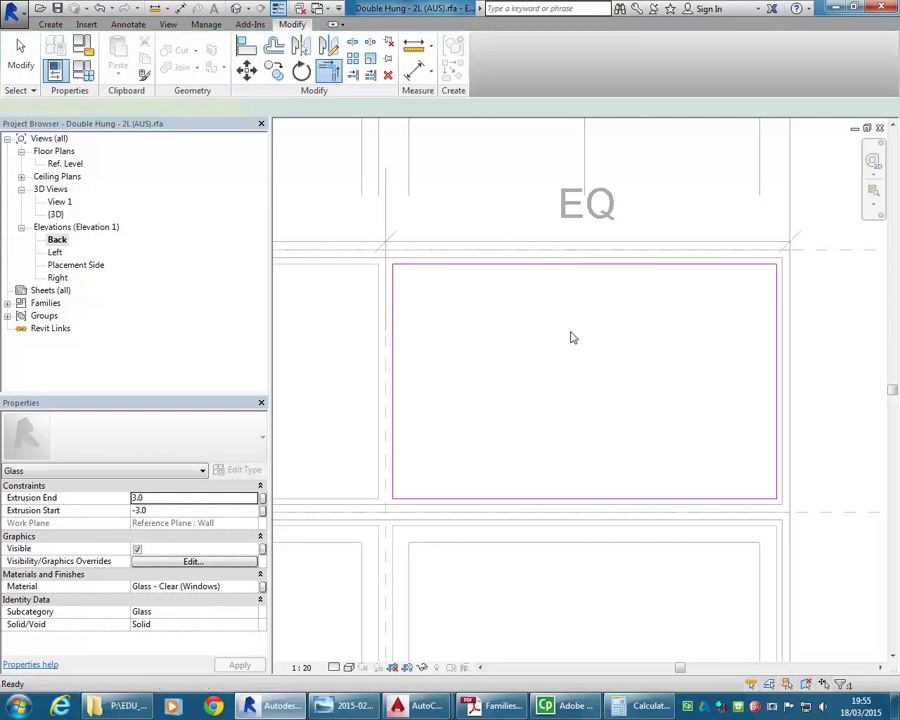
In the Right elevation, stretch the new glass pane's face to reference plane W1 for an extrusion start of -22.5 and lock it.
double_click(70, 266)
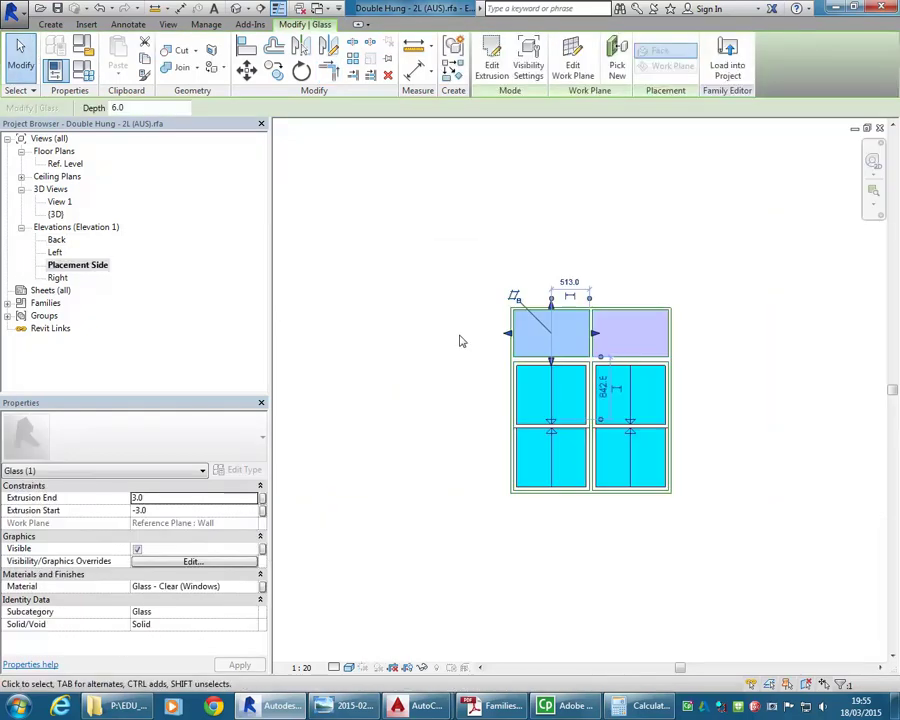
double_click(57, 277)
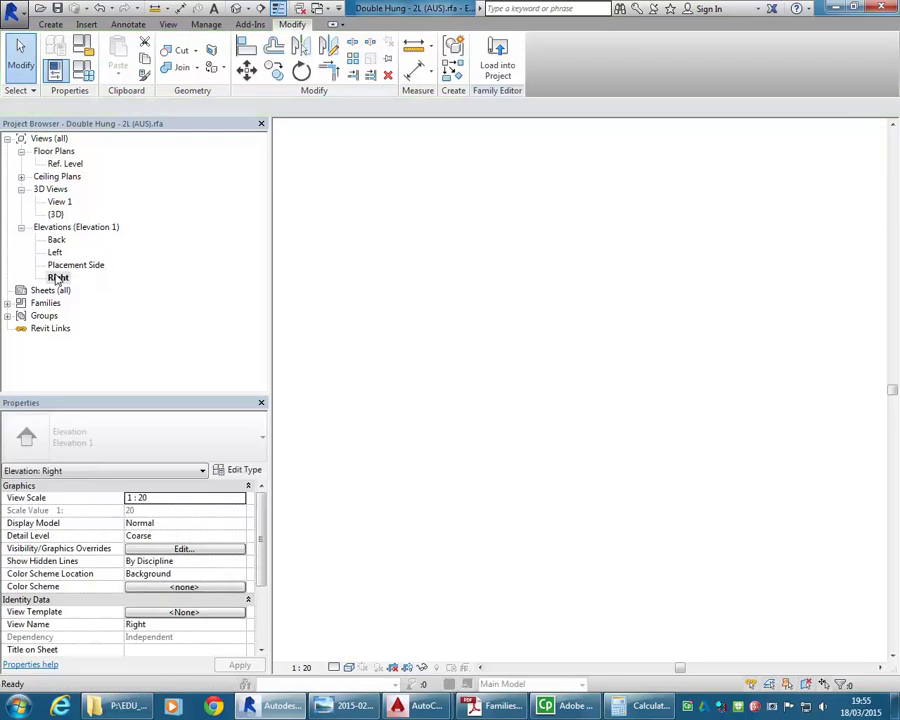
scroll(532, 259, "up", 3)
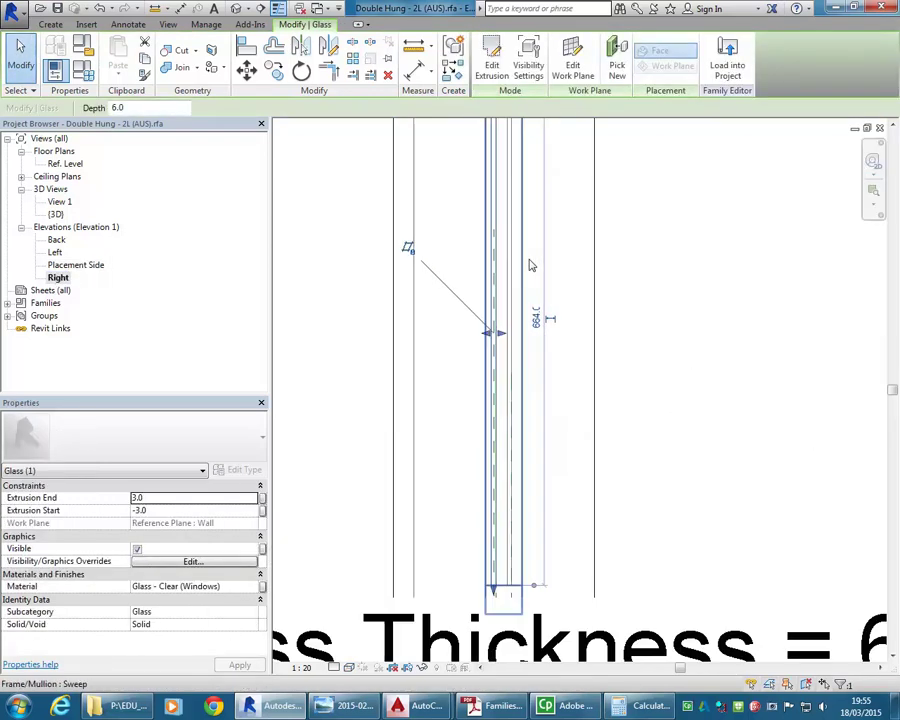
scroll(494, 300, "down", 1)
middle_click_drag(486, 262, 484, 195)
scroll(484, 198, "down", 2)
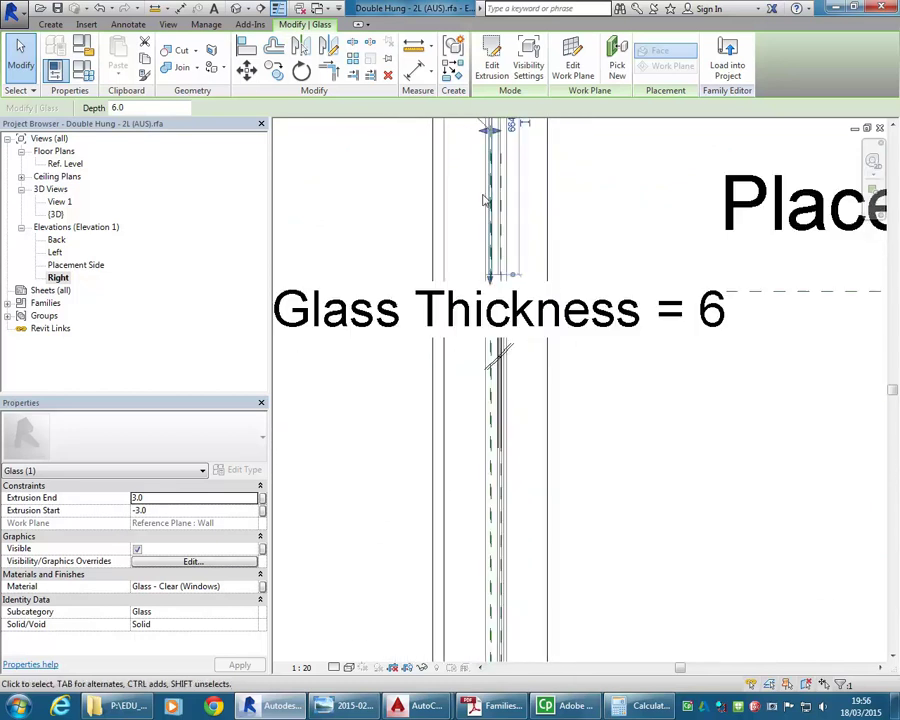
left_click_drag(492, 131, 512, 410)
scroll(494, 460, "up", 3)
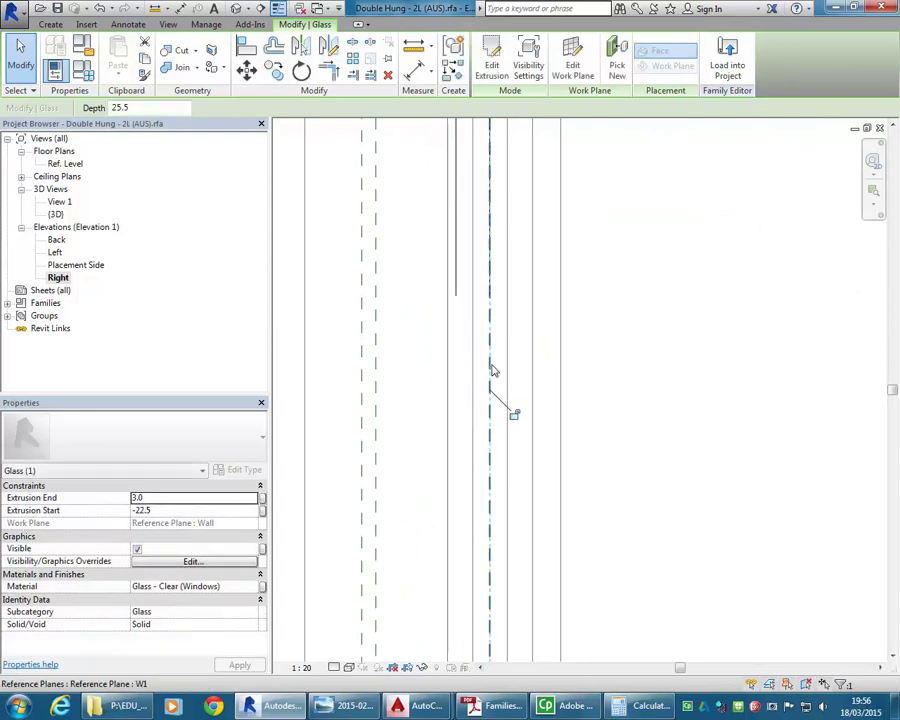
scroll(641, 296, "up", 3)
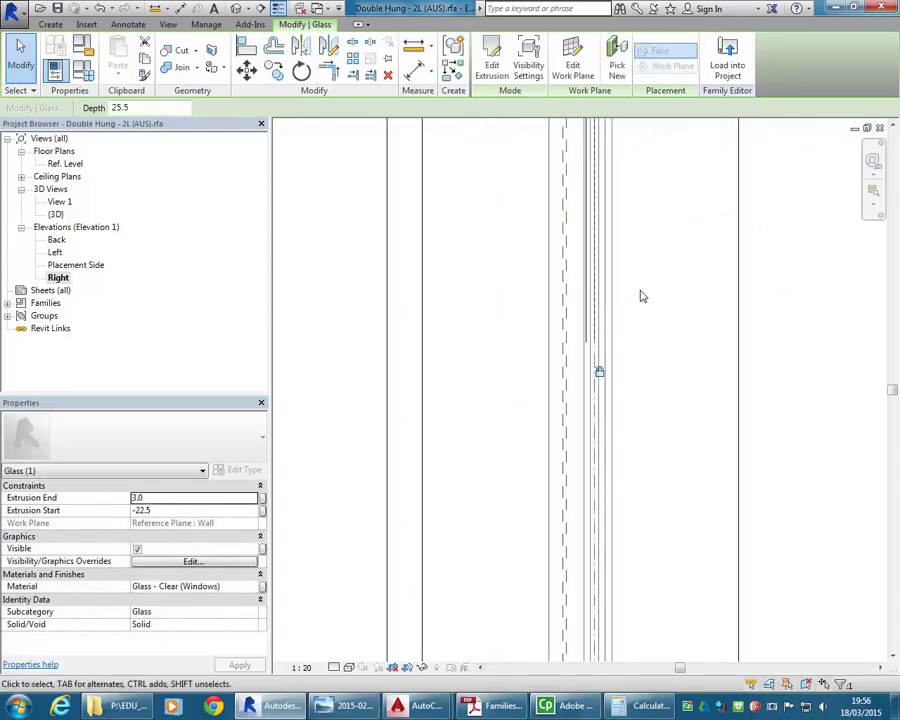
Place an aligned dimension across the new glass pane's two faces in the Right elevation.
middle_click_drag(641, 296, 598, 542)
middle_click_drag(557, 247, 502, 396)
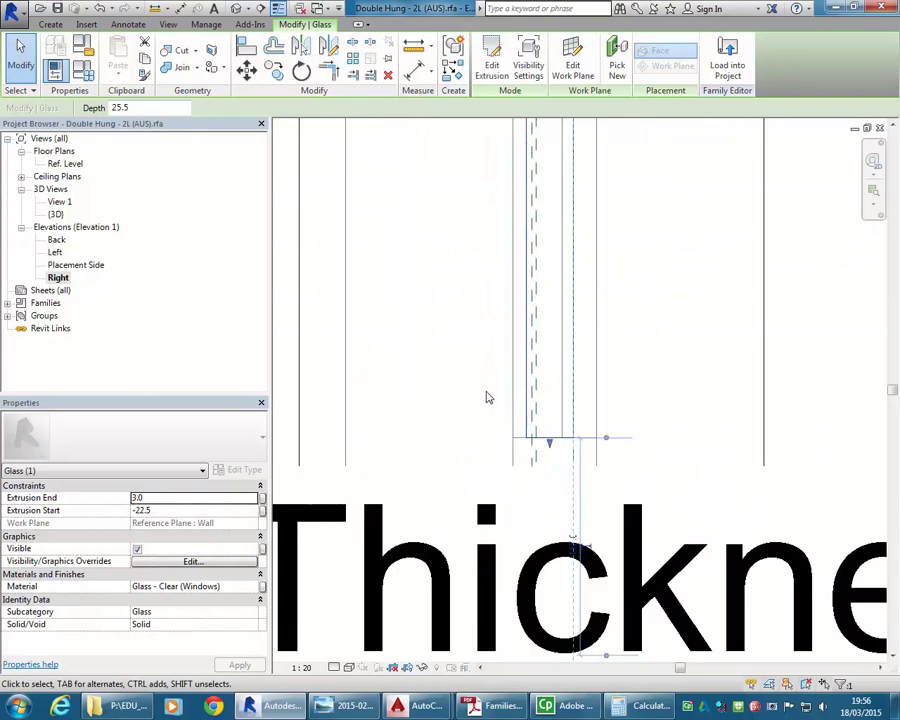
scroll(450, 430, "up", 2)
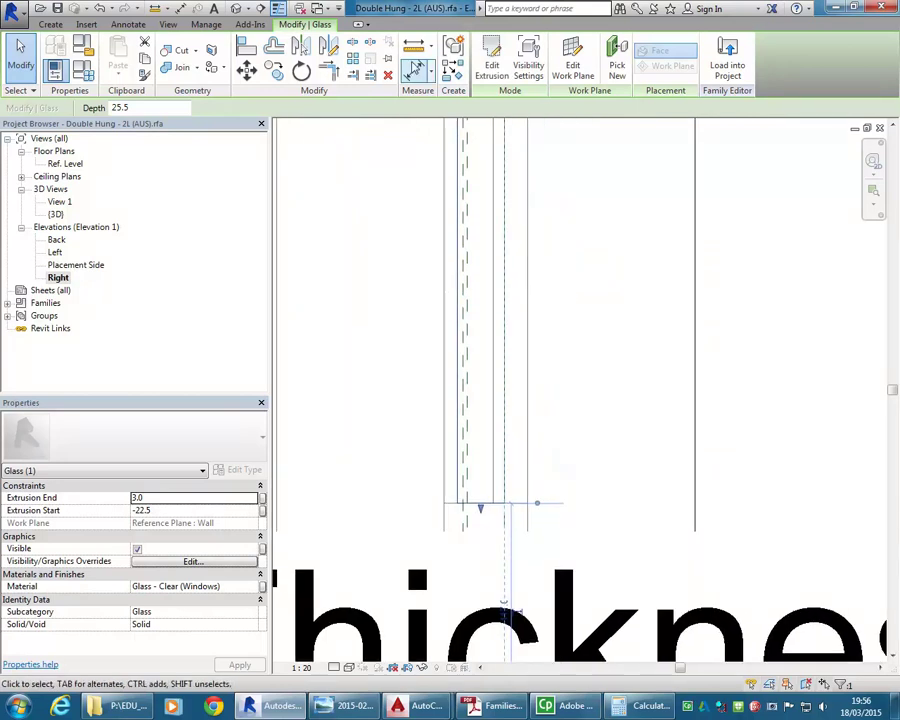
key("d")
key("i")
scroll(424, 384, "down", 2)
middle_click_drag(424, 384, 502, 241)
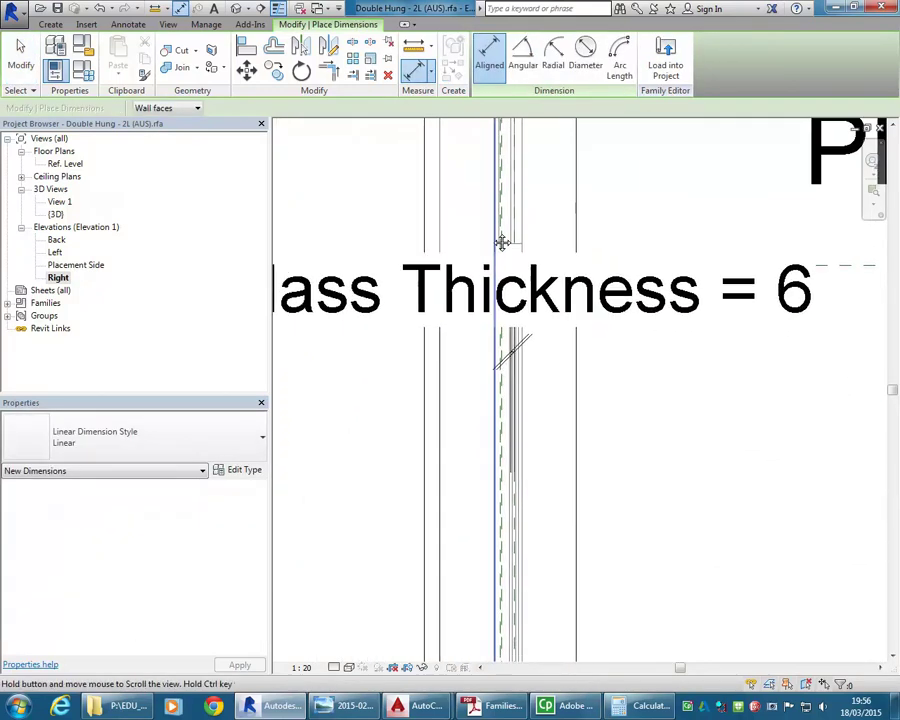
scroll(502, 480, "up", 2)
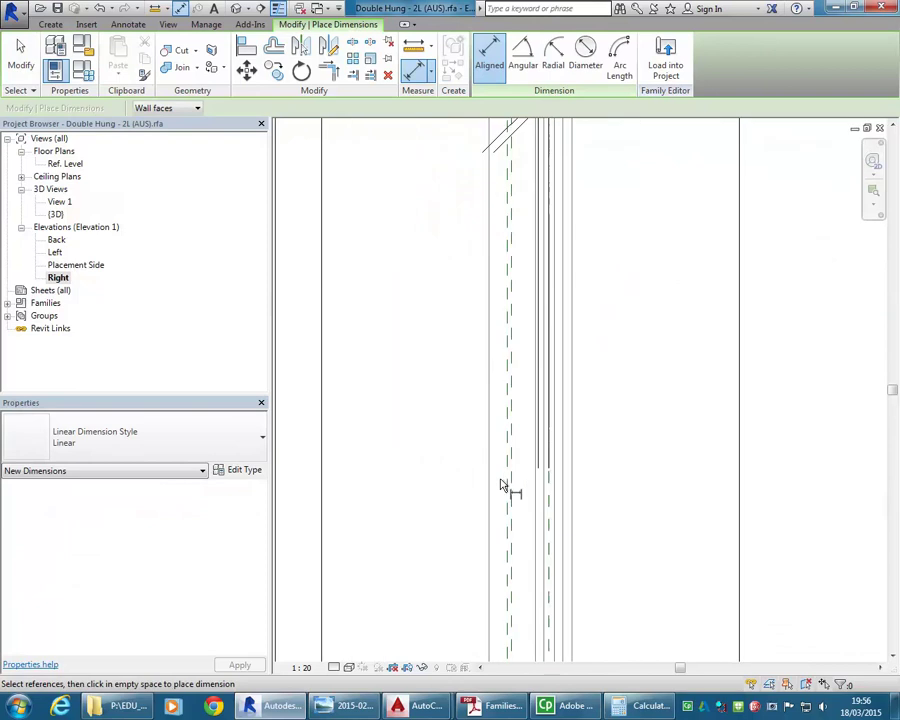
left_click(553, 511)
scroll(563, 330, "down", 2)
scroll(563, 330, "down", 2)
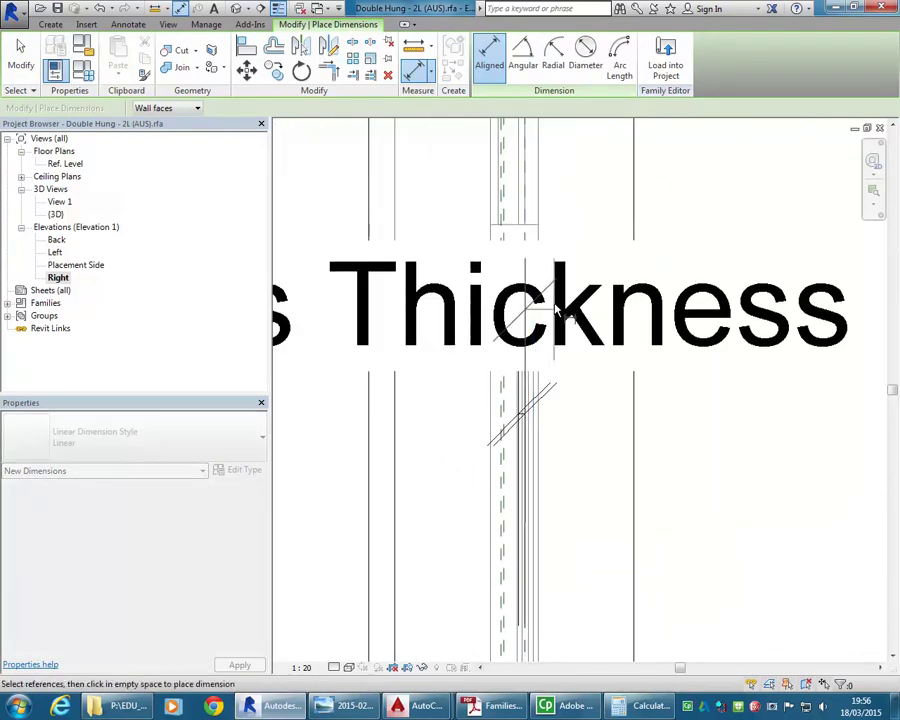
middle_click_drag(555, 320, 530, 564)
scroll(470, 492, "up", 2)
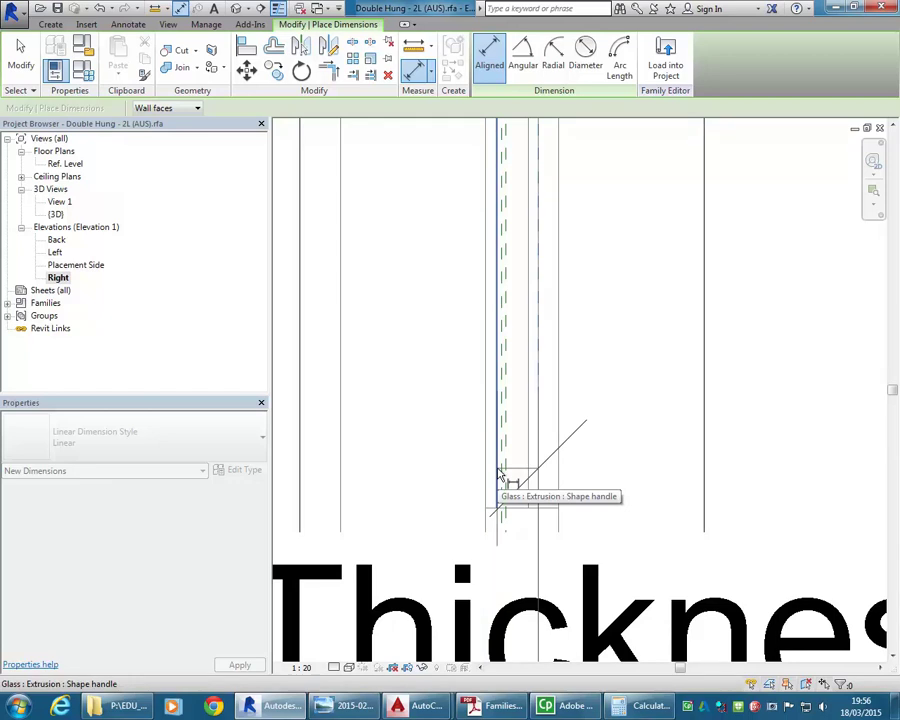
scroll(503, 476, "down", 2)
middle_click_drag(503, 476, 474, 468)
scroll(427, 594, "up", 1)
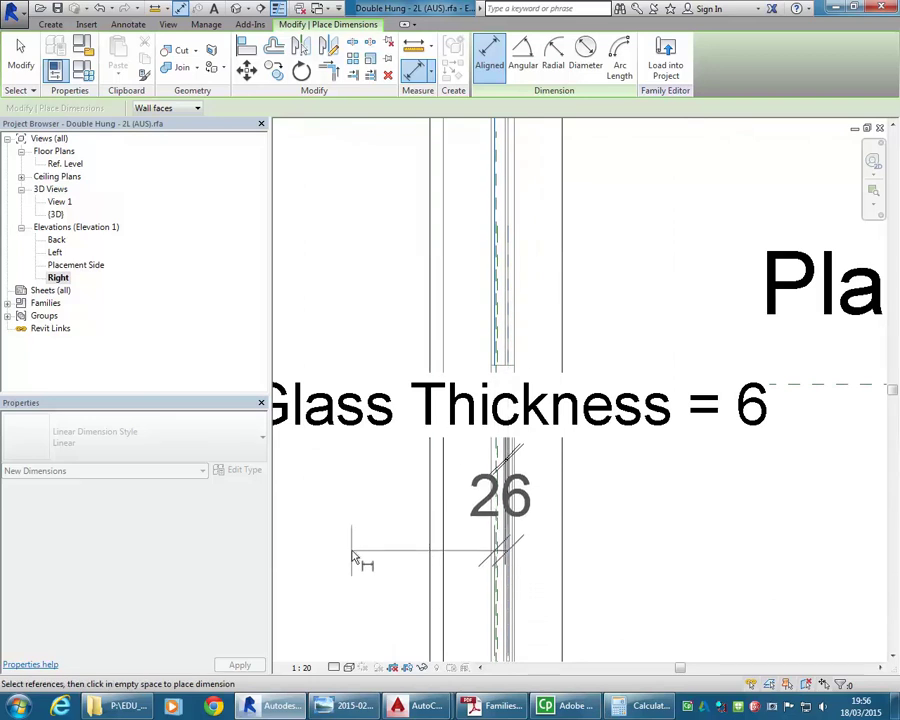
right_click(360, 352)
left_click(392, 358)
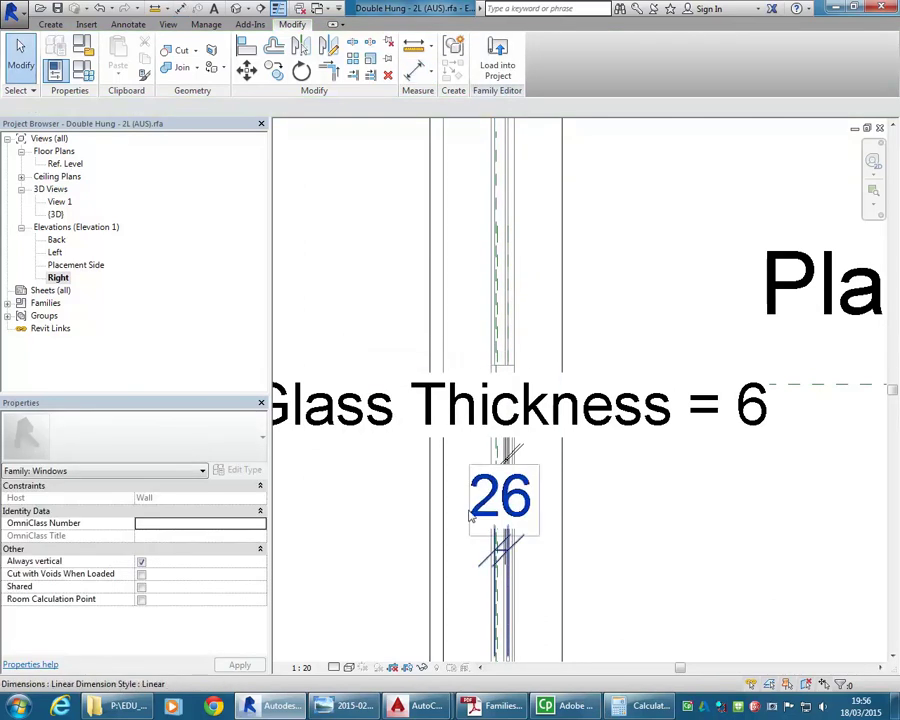
Label the new pane's thickness dimension with the existing Glass Thickness parameter.
left_click(500, 495)
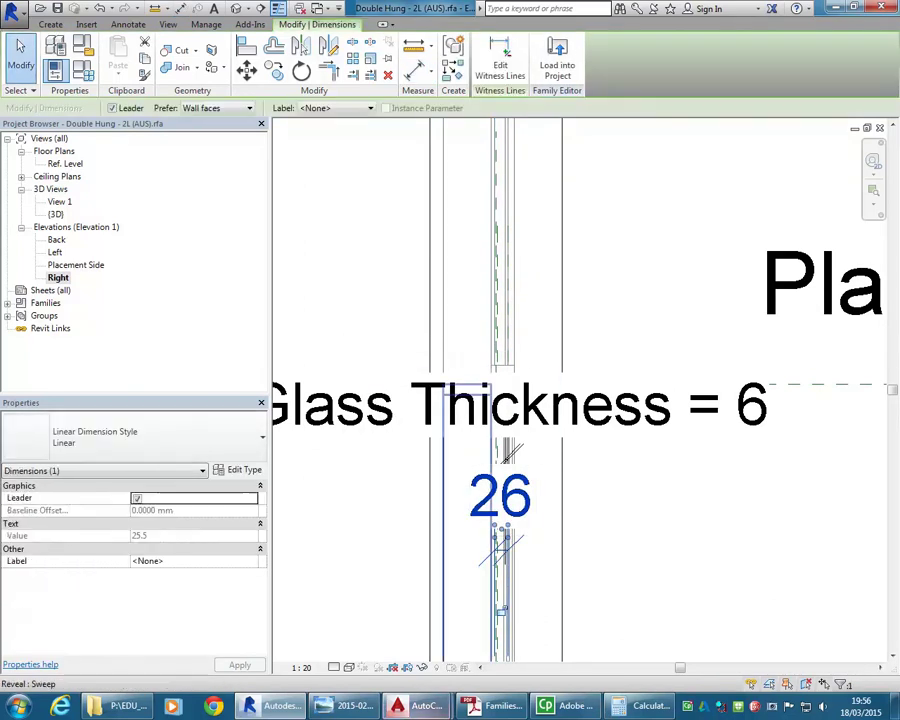
left_click(344, 111)
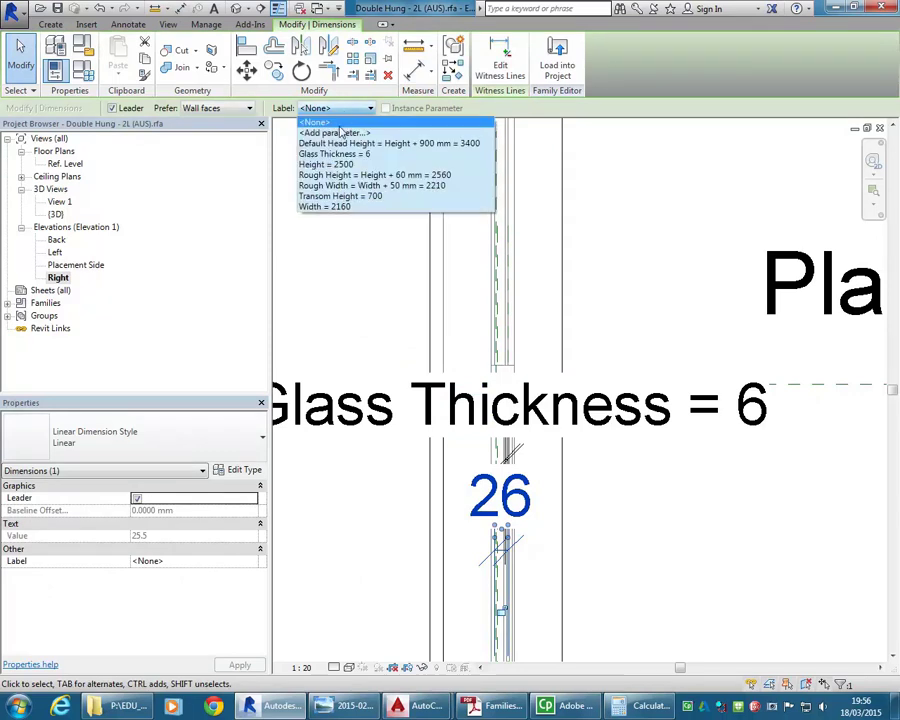
left_click(334, 154)
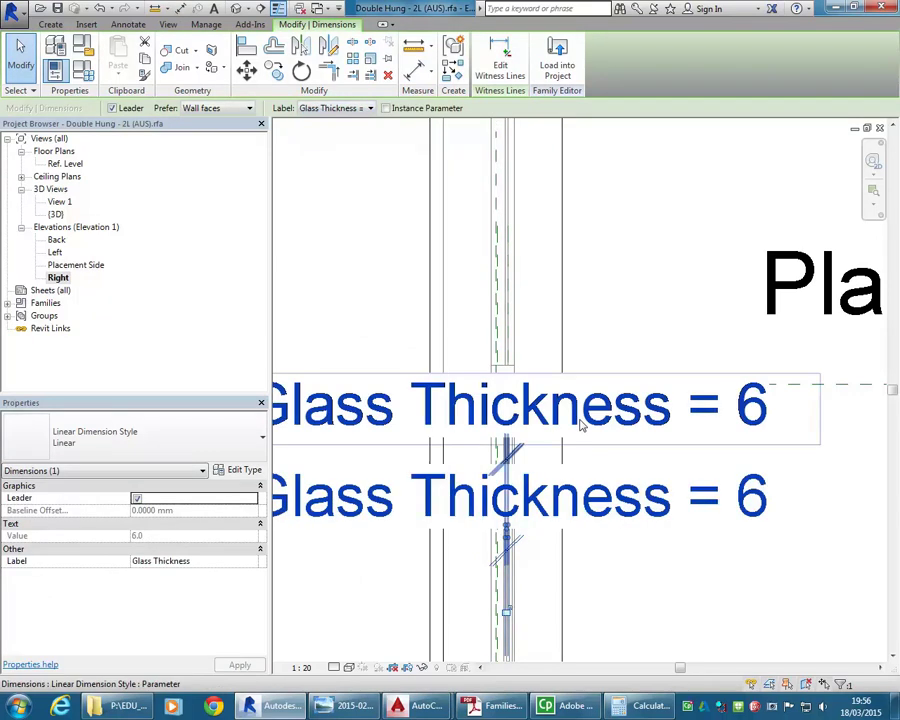
left_click(384, 301)
Open the default 3D view and examine the whole window from an angle.
double_click(56, 215)
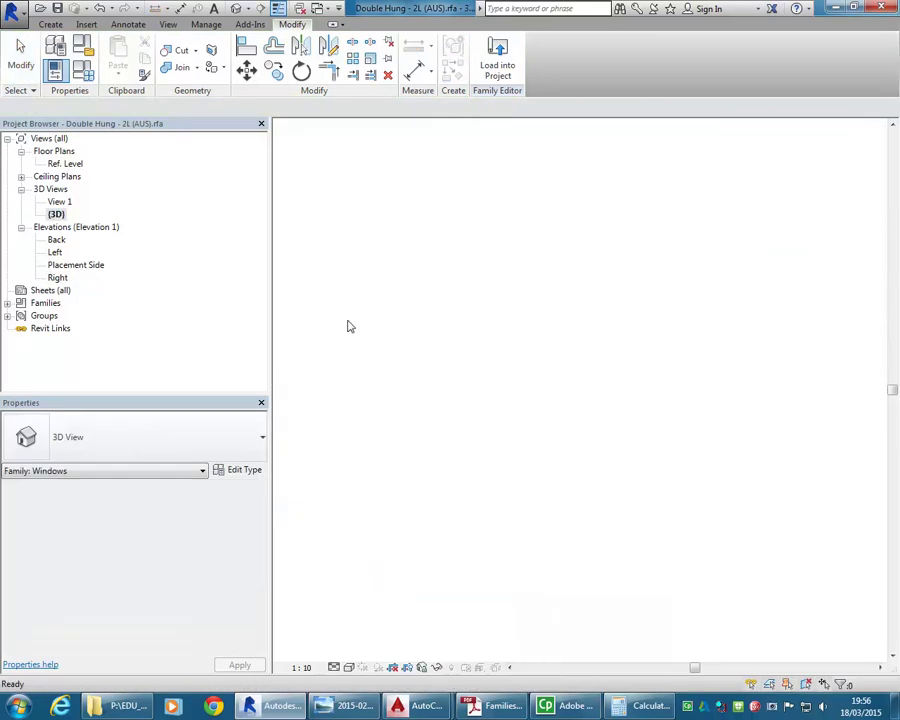
scroll(575, 350, "down", 3)
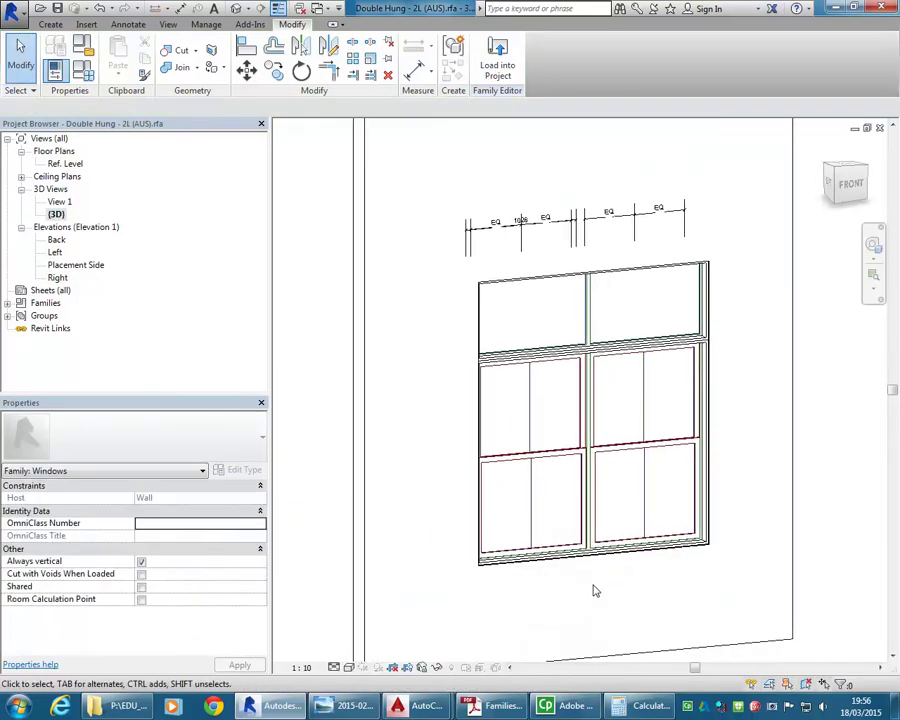
middle_click_drag(597, 581, 627, 570, "shift")
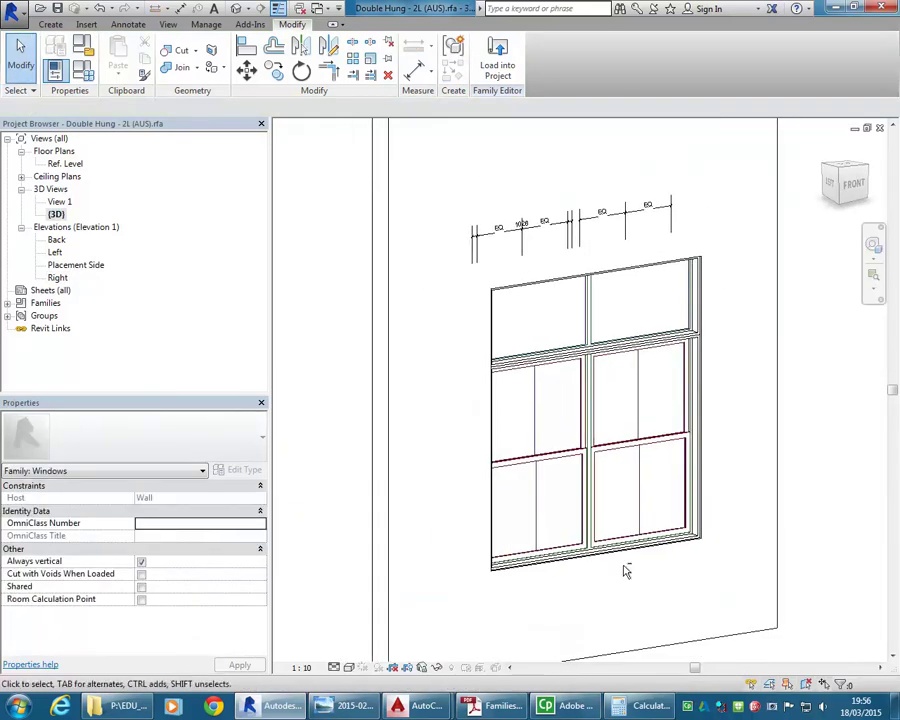
left_click(340, 706)
left_click(340, 708)
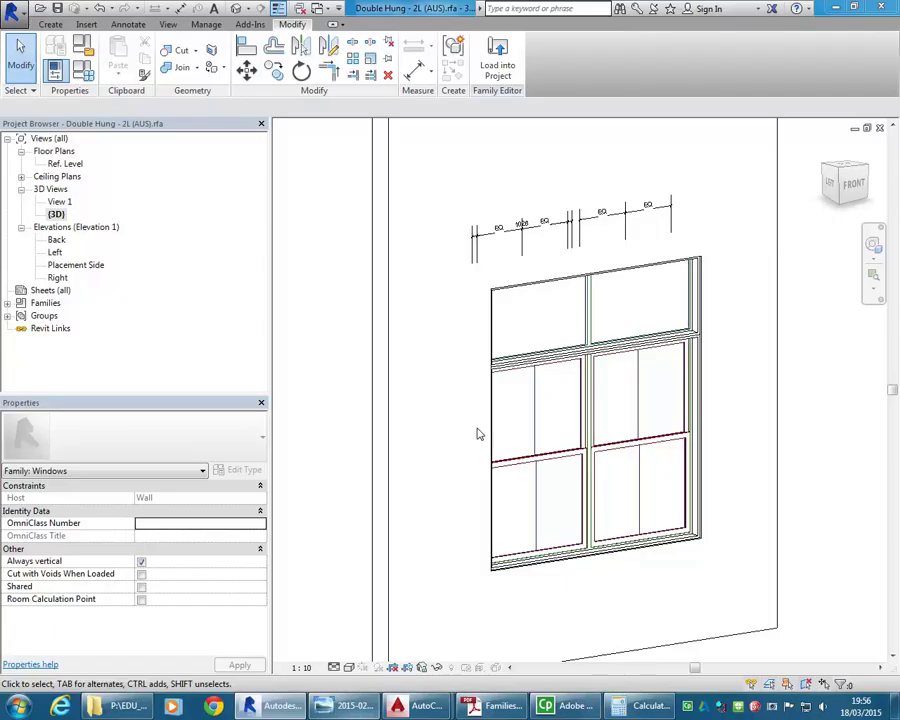
Delete the vertical centre model lines from the four sash panels below the transom in the 3D view.
left_click(534, 420)
key("Escape")
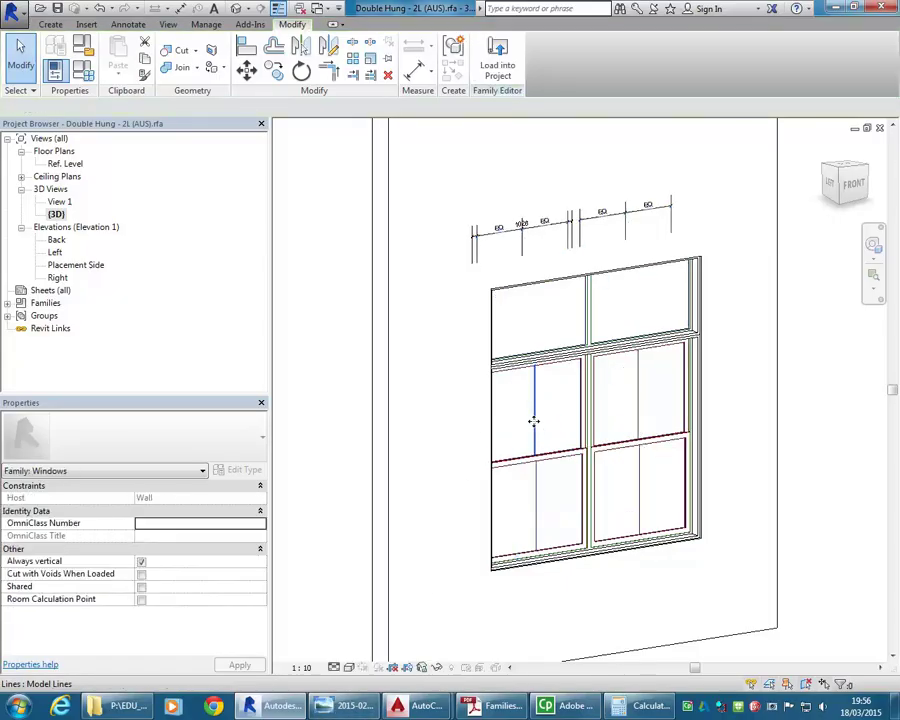
left_click(534, 422)
scroll(544, 476, "up", 2)
key("Escape")
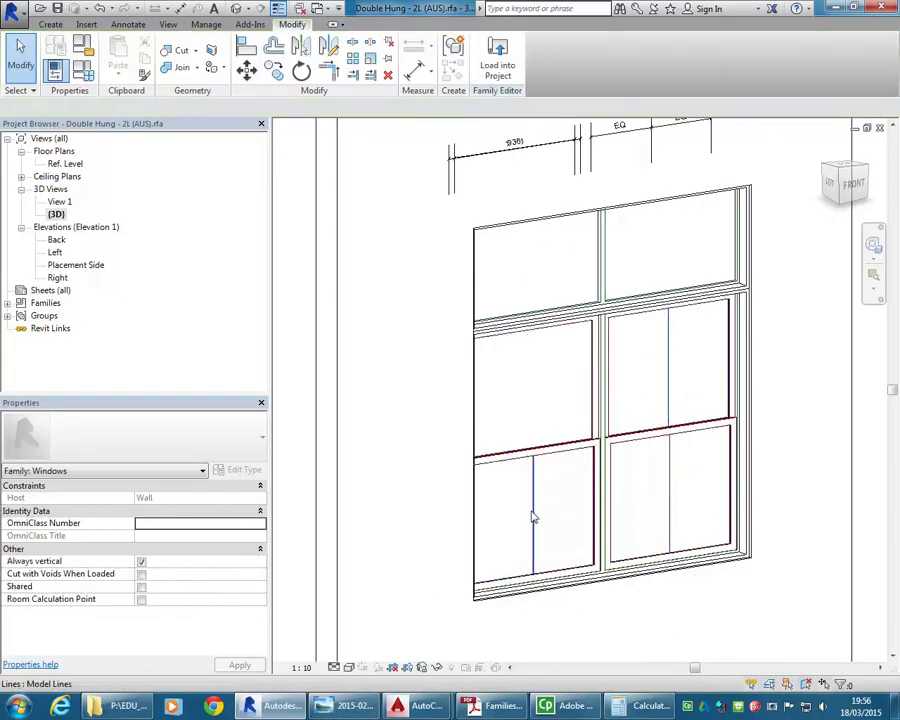
left_click(535, 517)
key("Escape")
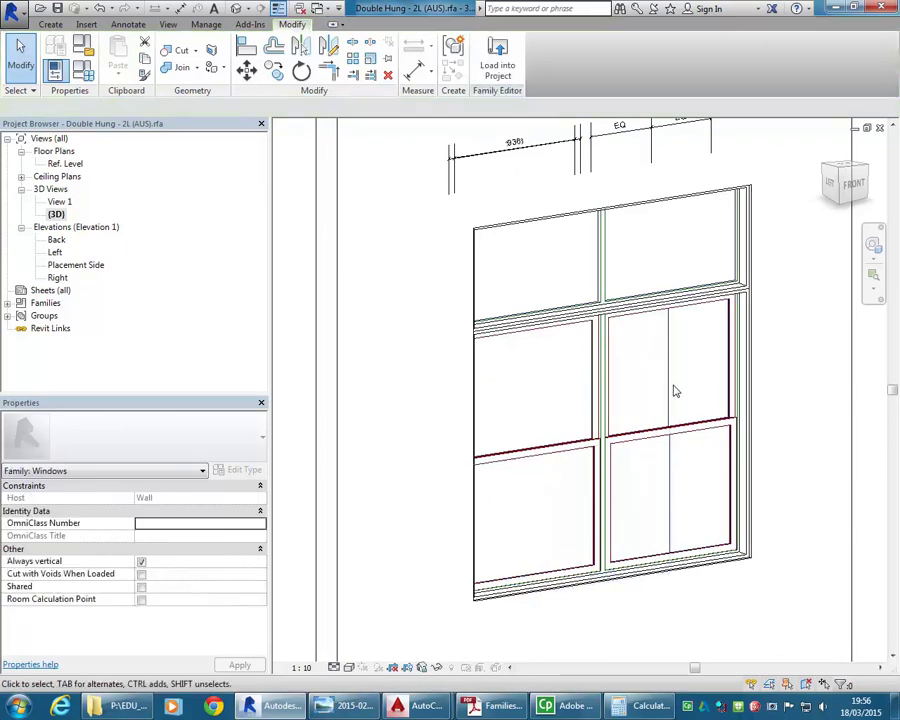
left_click(670, 503)
key("Delete")
left_click(670, 505)
key("Delete")
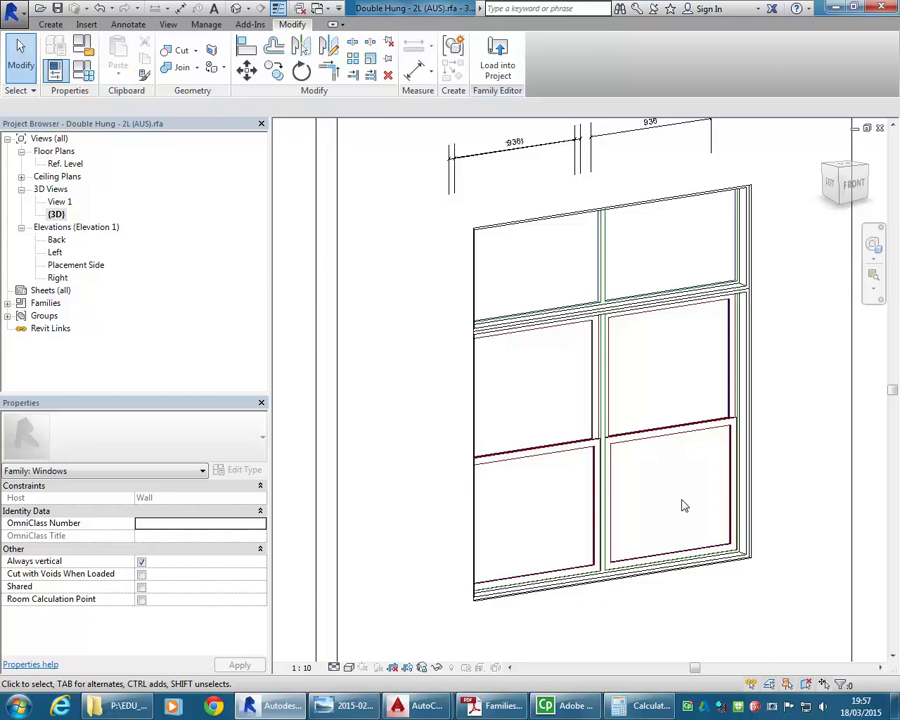
scroll(683, 505, "up", 4)
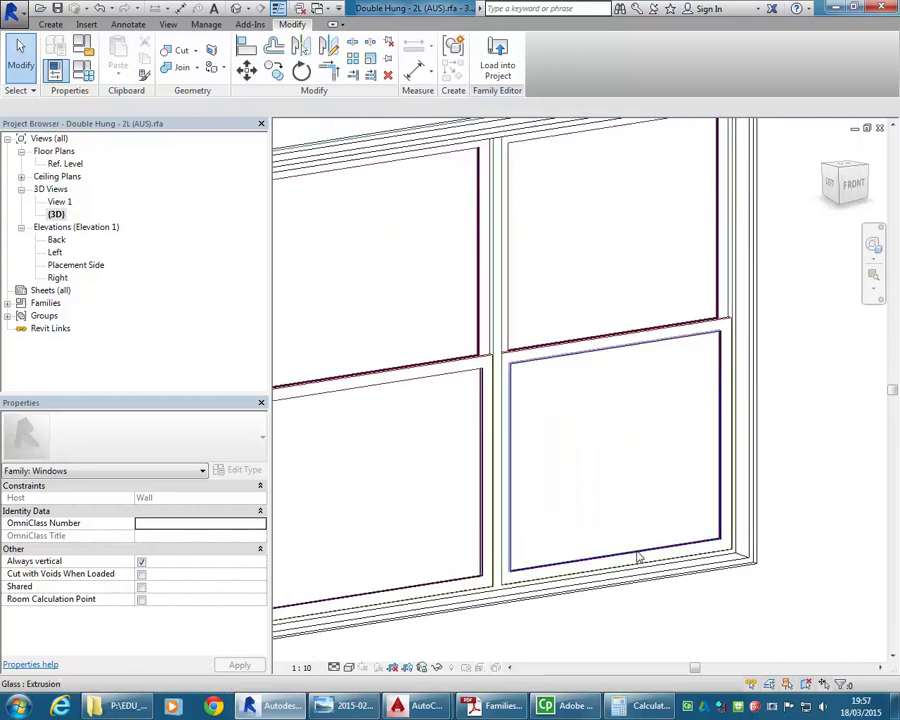
Set the 3D view's visual style to Shaded, showing the window from its back side.
scroll(683, 553, "up", 5)
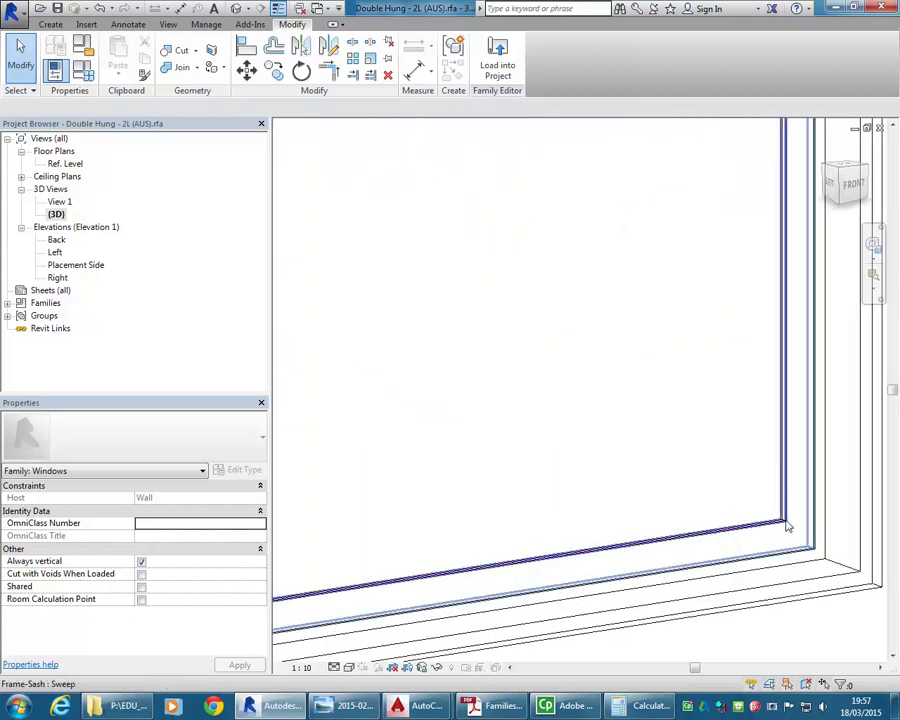
scroll(780, 534, "down", 3)
scroll(540, 400, "down", 4)
middle_click_drag(540, 400, 402, 541, "shift")
left_click(349, 667)
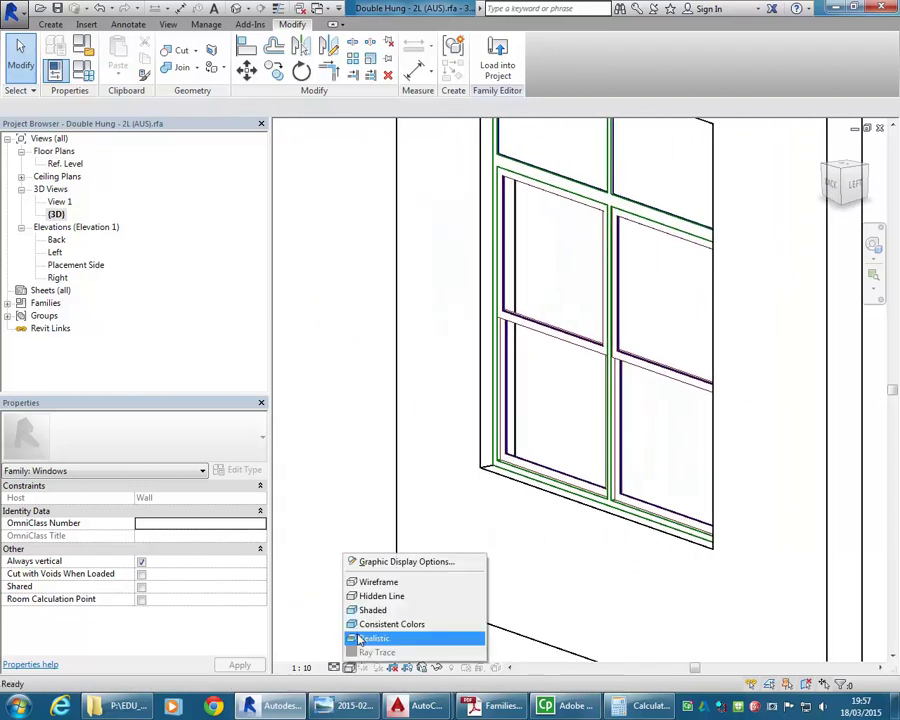
left_click(356, 606)
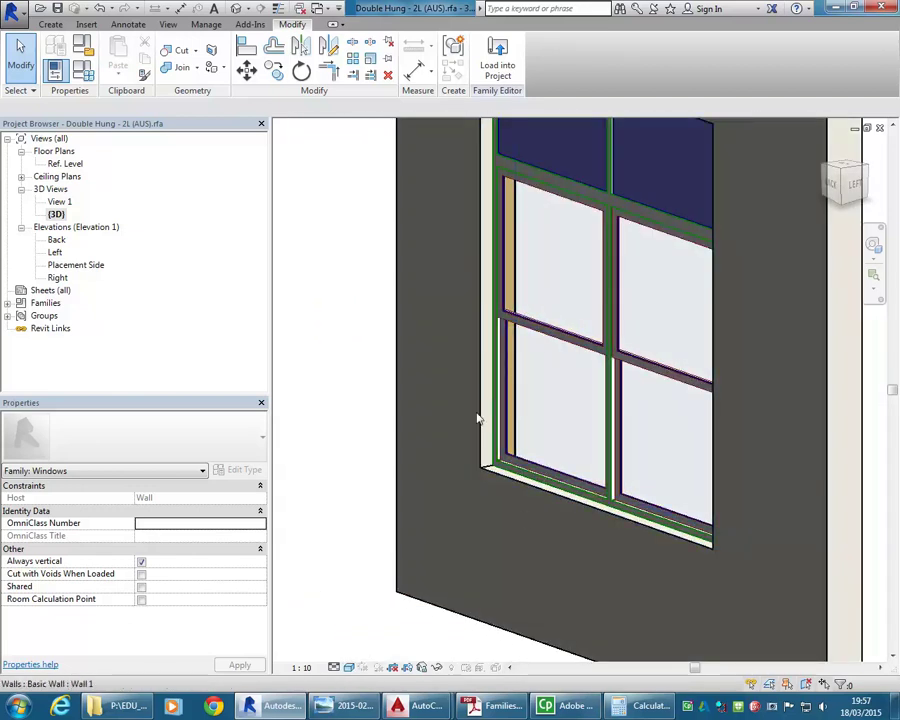
Check the line settings of the windows' Frame-Sash subcategory in Object Styles.
scroll(478, 420, "up", 3)
scroll(530, 528, "up", 4)
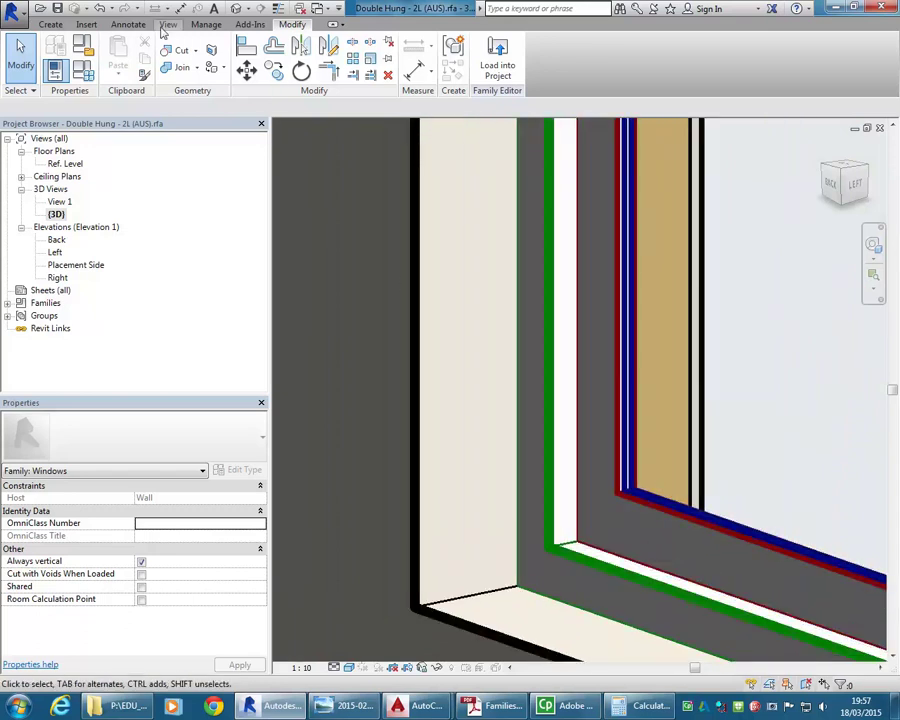
left_click(206, 24)
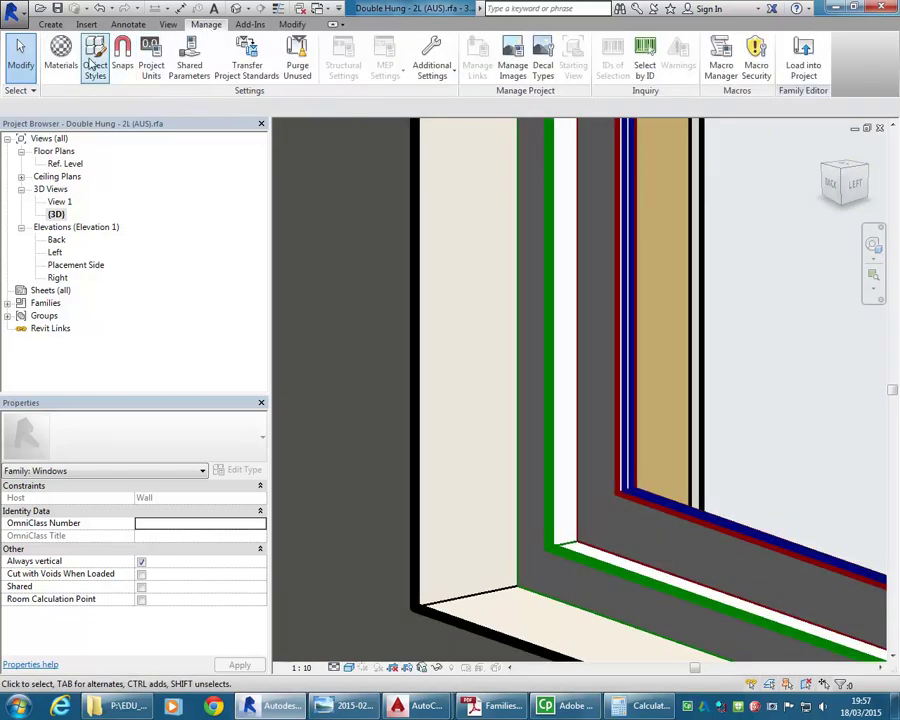
left_click(95, 62)
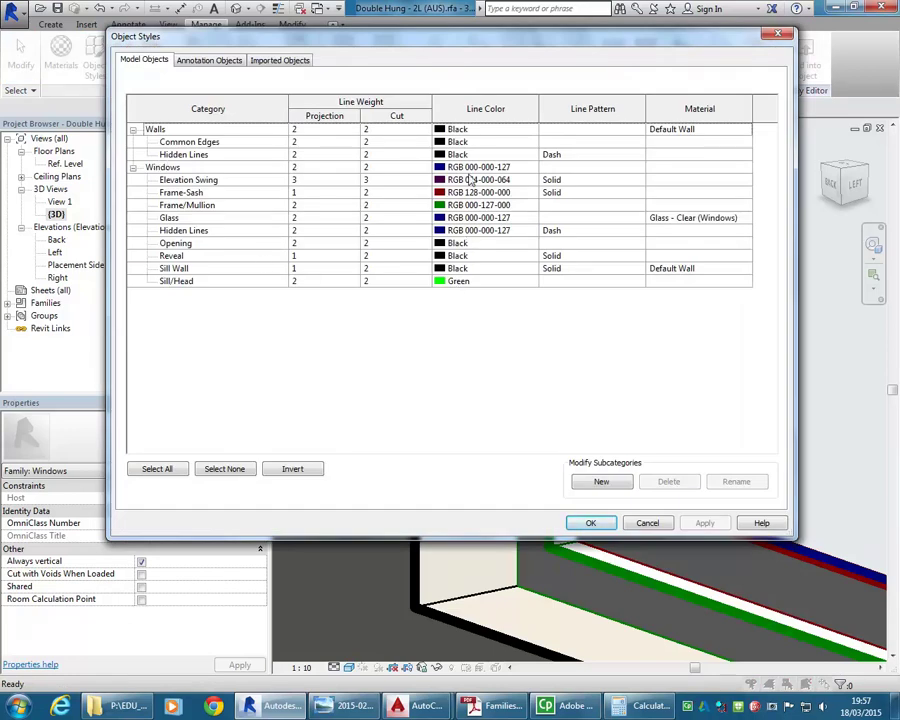
left_click(199, 193)
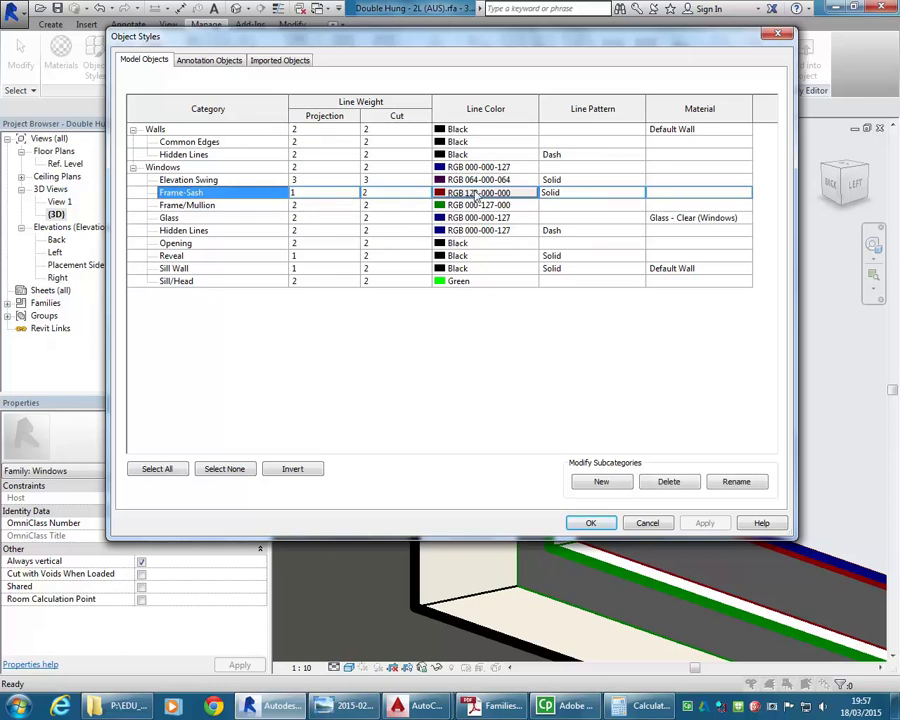
key("Return")
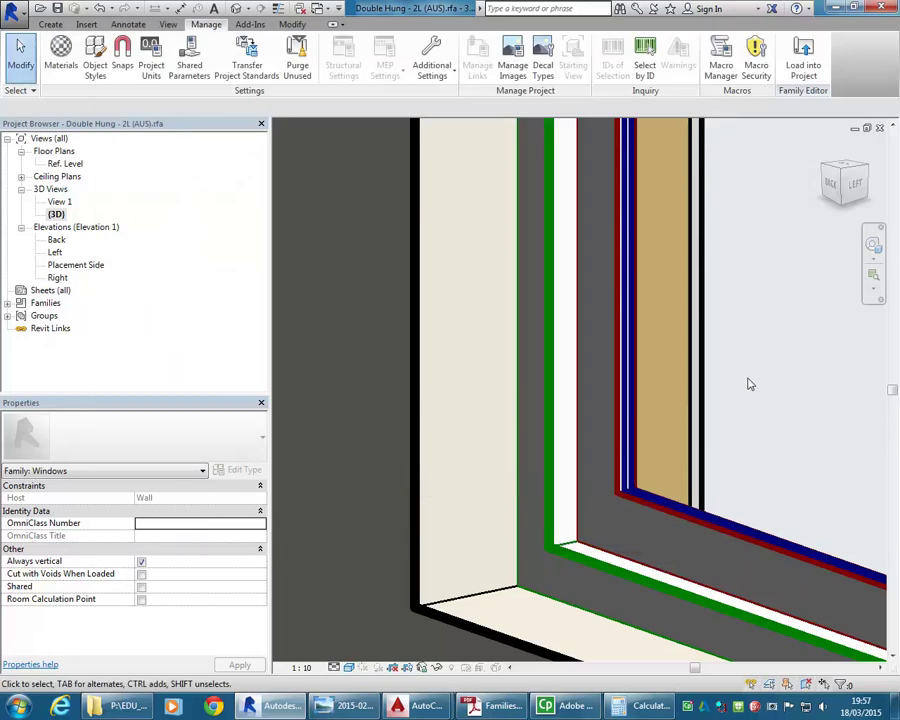
Select the sash glass pane below the transom and check which material it uses.
scroll(582, 376, "down", 5)
middle_click_drag(639, 364, 482, 422)
scroll(446, 317, "down", 2)
middle_click_drag(446, 317, 453, 425)
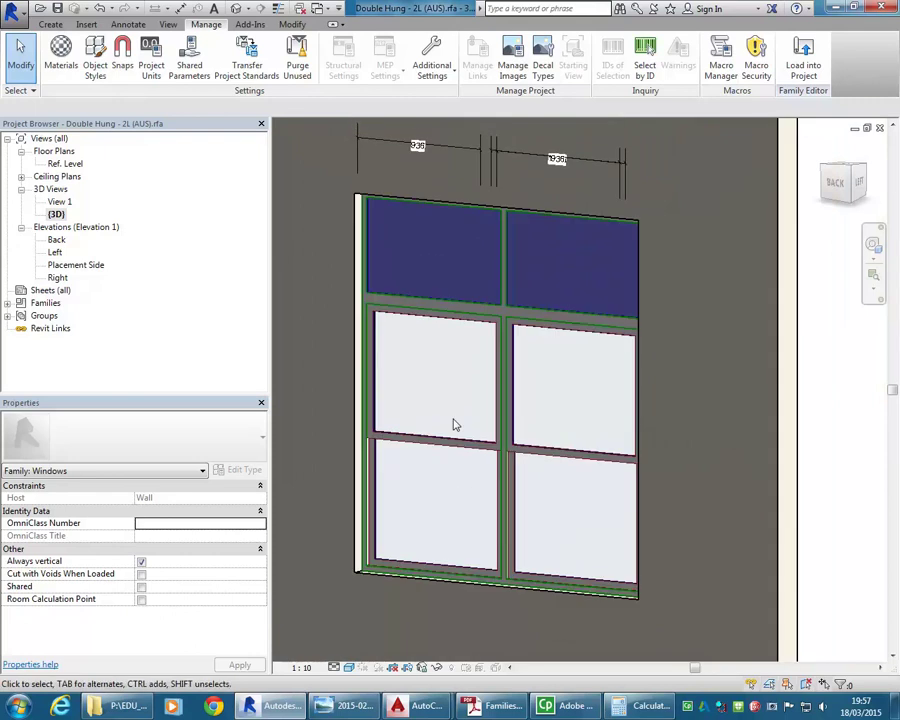
scroll(360, 255, "up", 4)
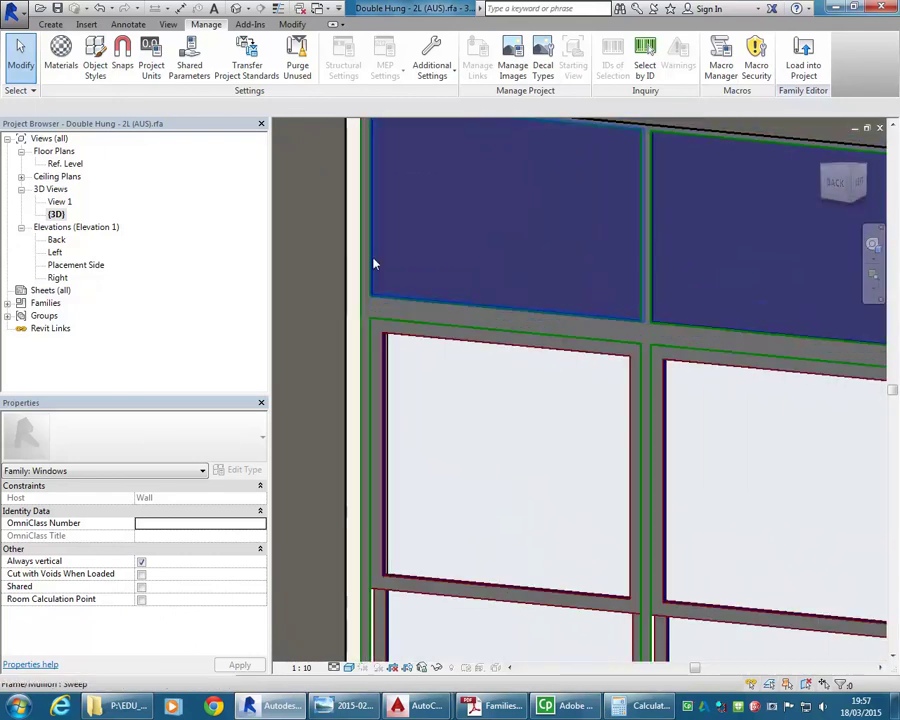
scroll(374, 263, "up", 2)
scroll(368, 247, "down", 1)
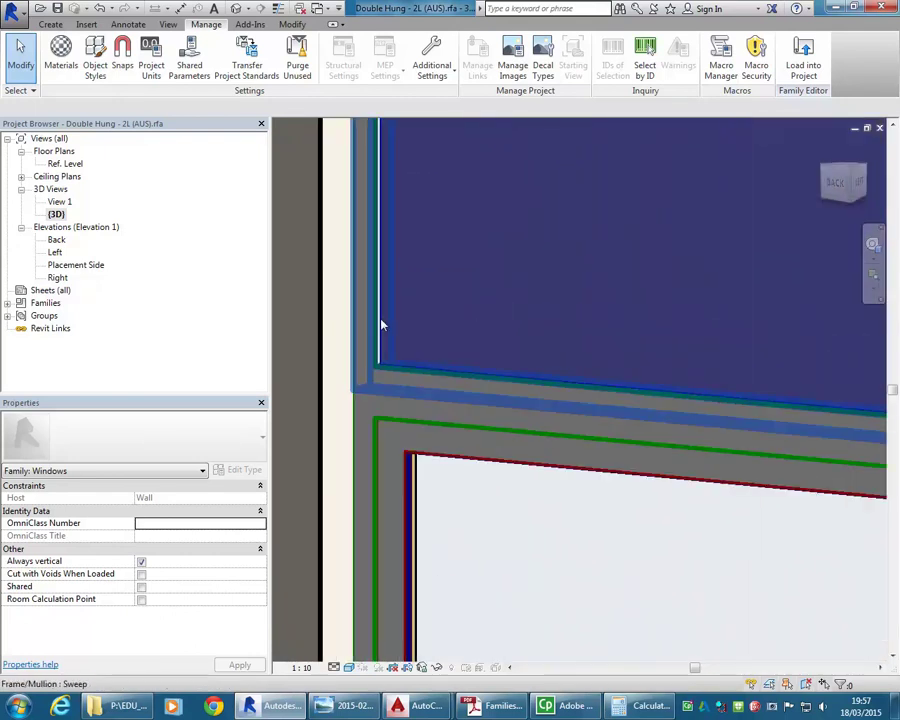
left_click(410, 501)
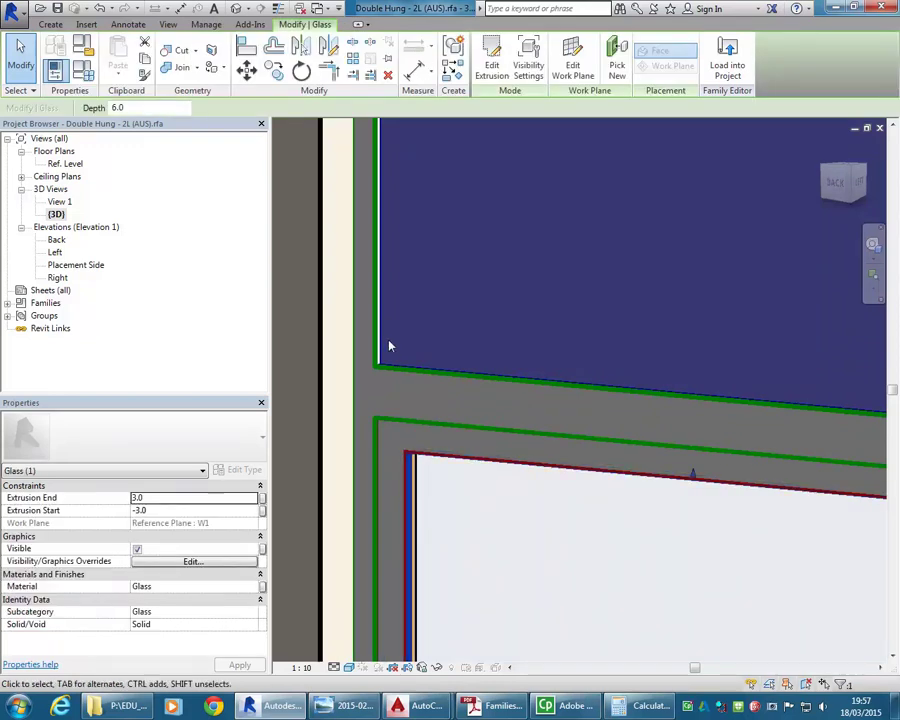
Change the material of the opaque transom pane beside the outer frame to Glass.
scroll(378, 342, "up", 2)
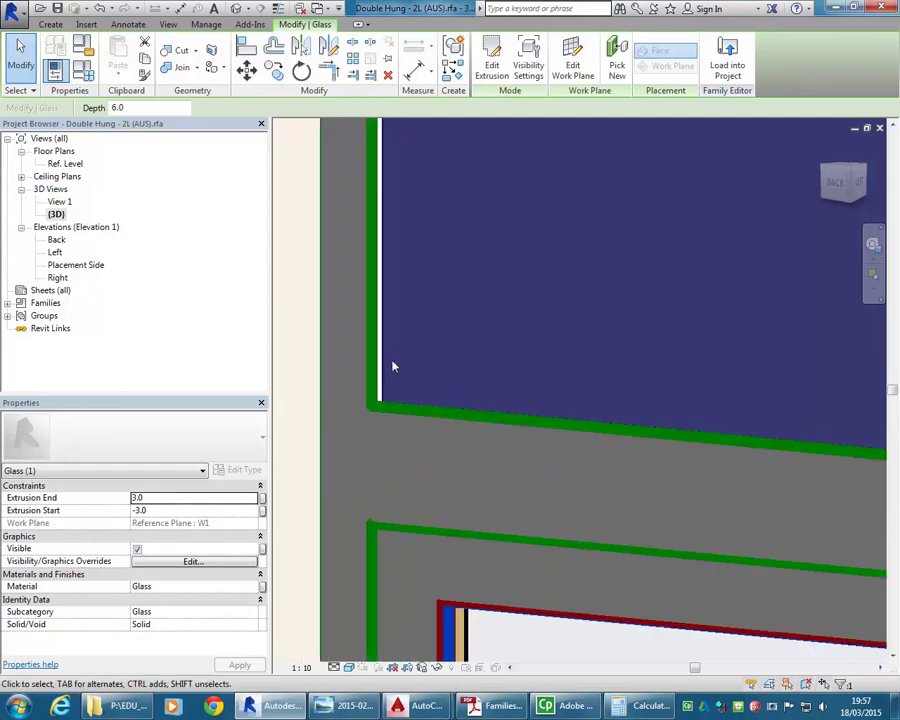
left_click(383, 368)
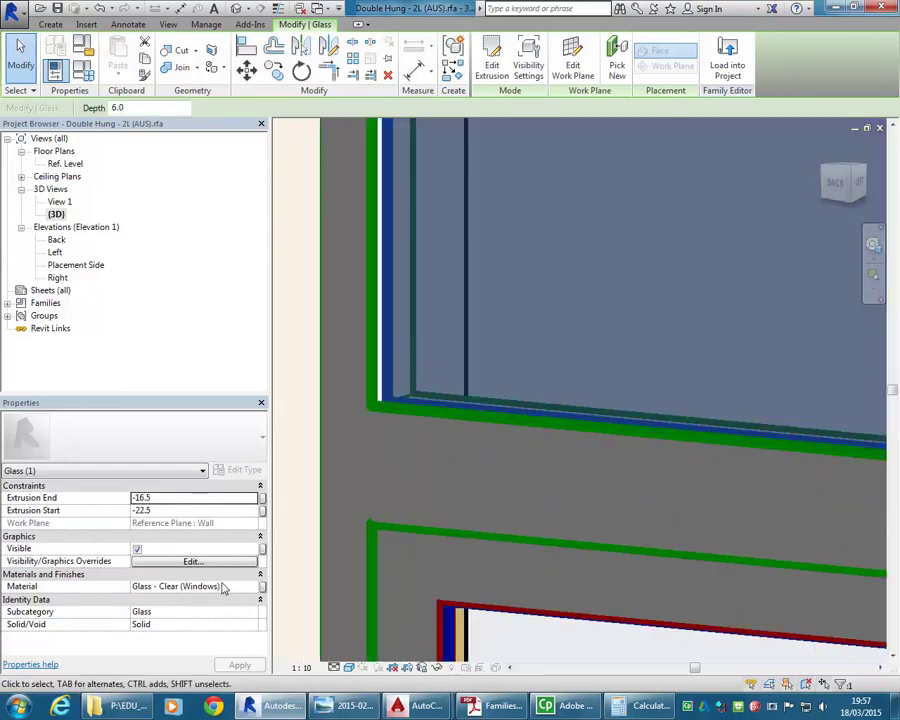
left_click(255, 591)
left_click(253, 587)
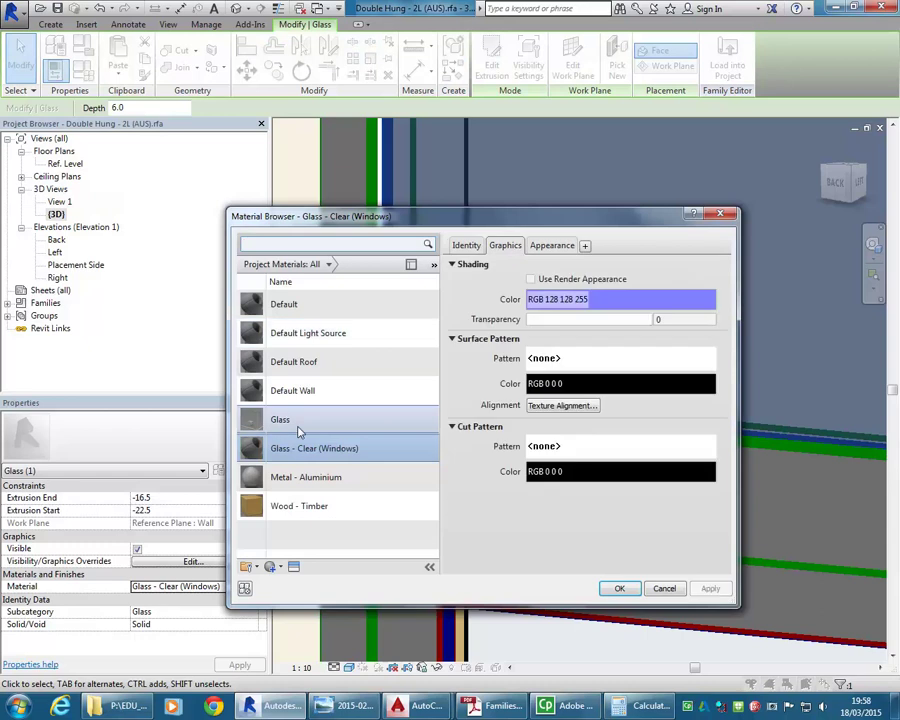
left_click(287, 420)
left_click(619, 588)
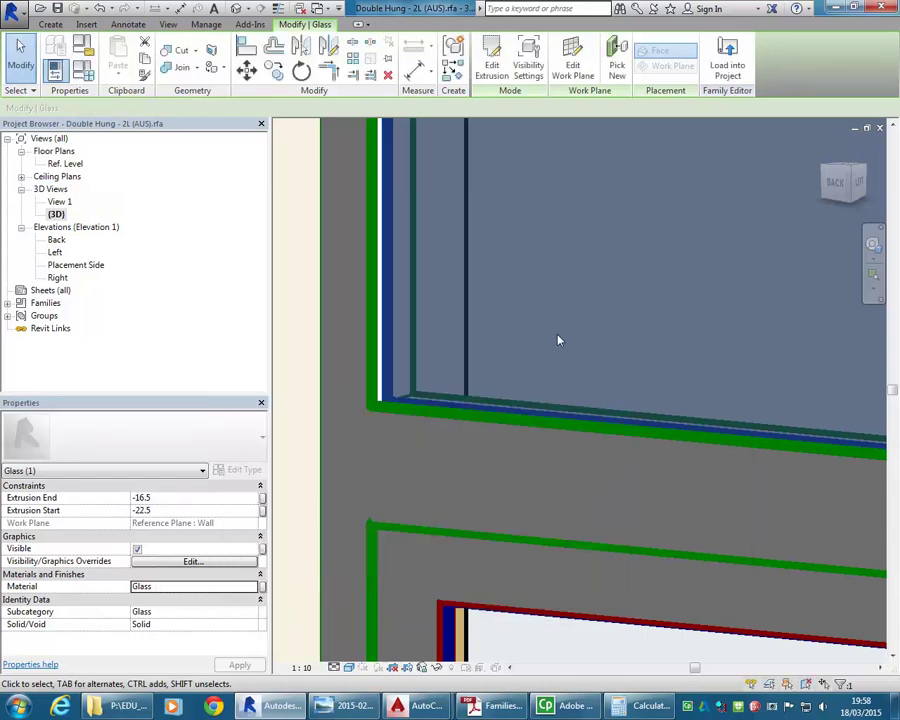
Assign the Glass material to the second transom pane on the other side of the mullion.
scroll(558, 340, "up", 3)
scroll(625, 311, "down", 3)
middle_click_drag(625, 311, 558, 378)
scroll(558, 378, "up", 2)
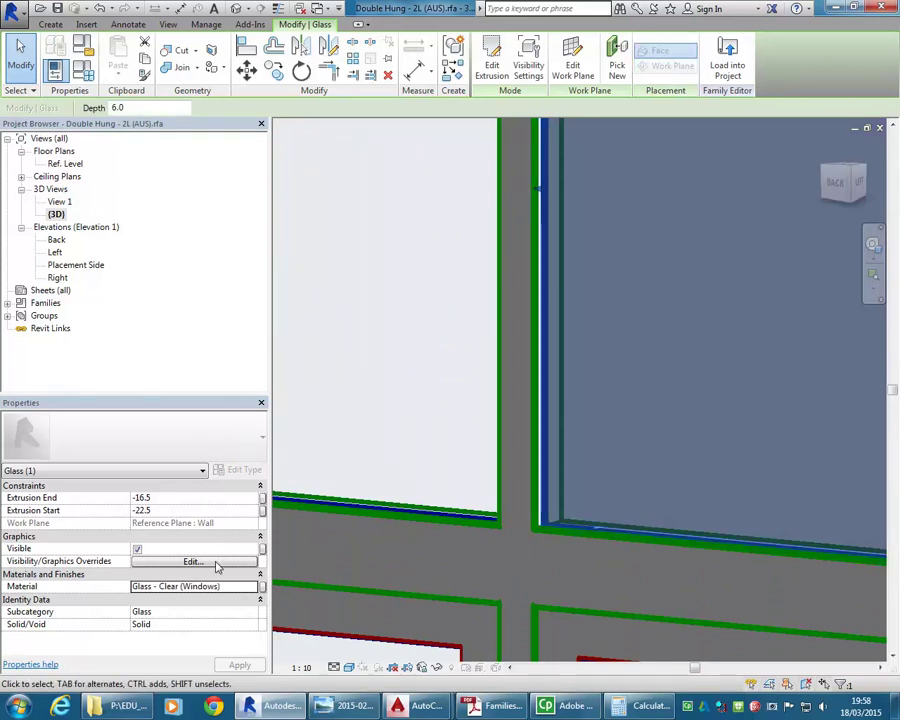
left_click(259, 587)
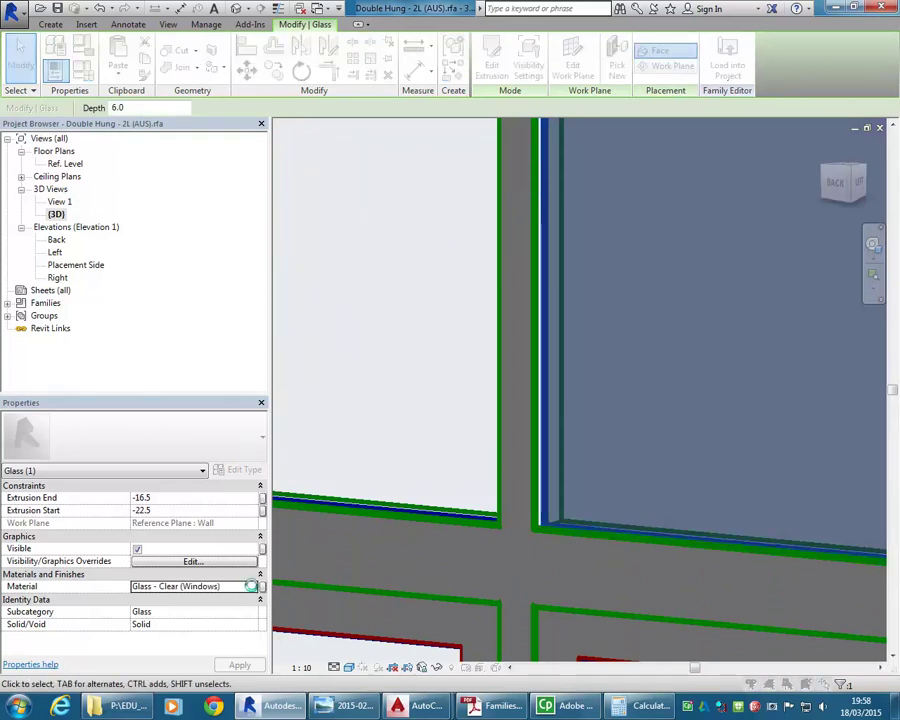
left_click(300, 420)
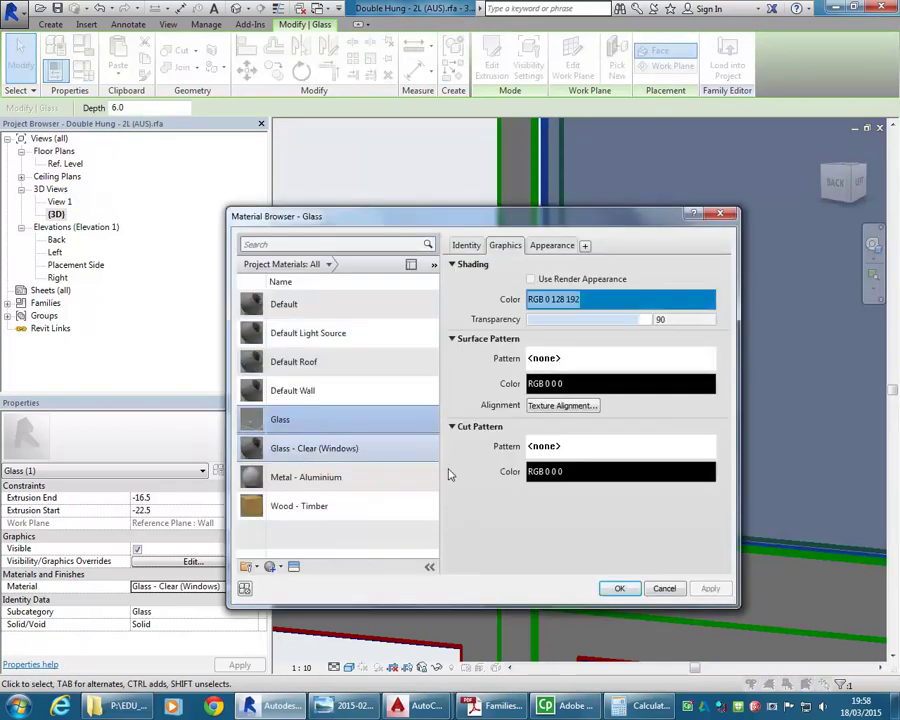
left_click(619, 588)
left_click(413, 352)
Examine the shaded window from both sides and check the material of the transom's Frame/Mullion sweep.
scroll(413, 352, "down", 5)
middle_click_drag(377, 337, 482, 342)
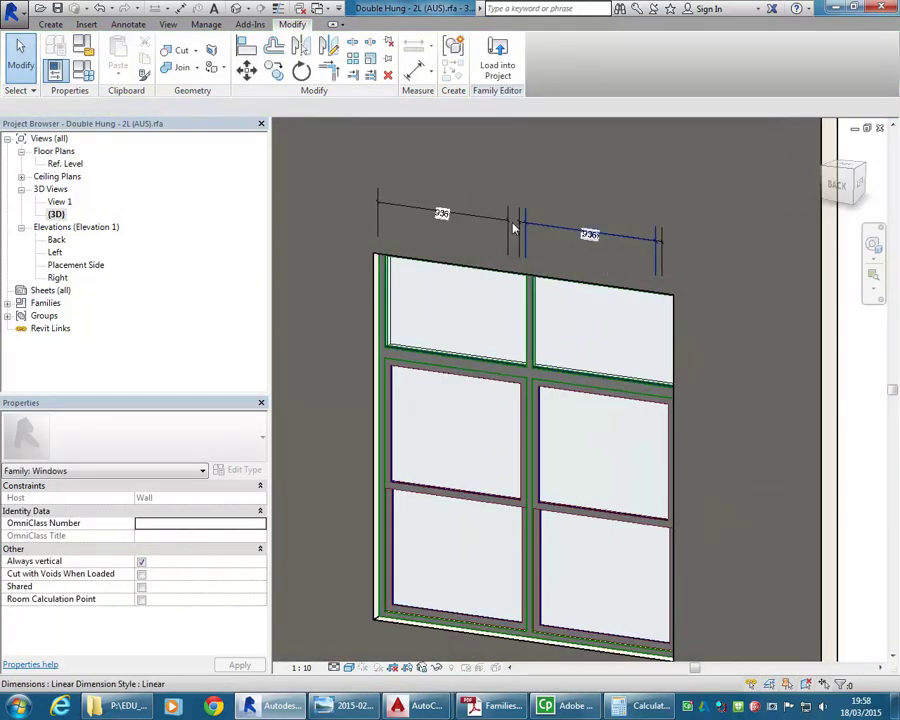
middle_click_drag(474, 227, 454, 340, "shift")
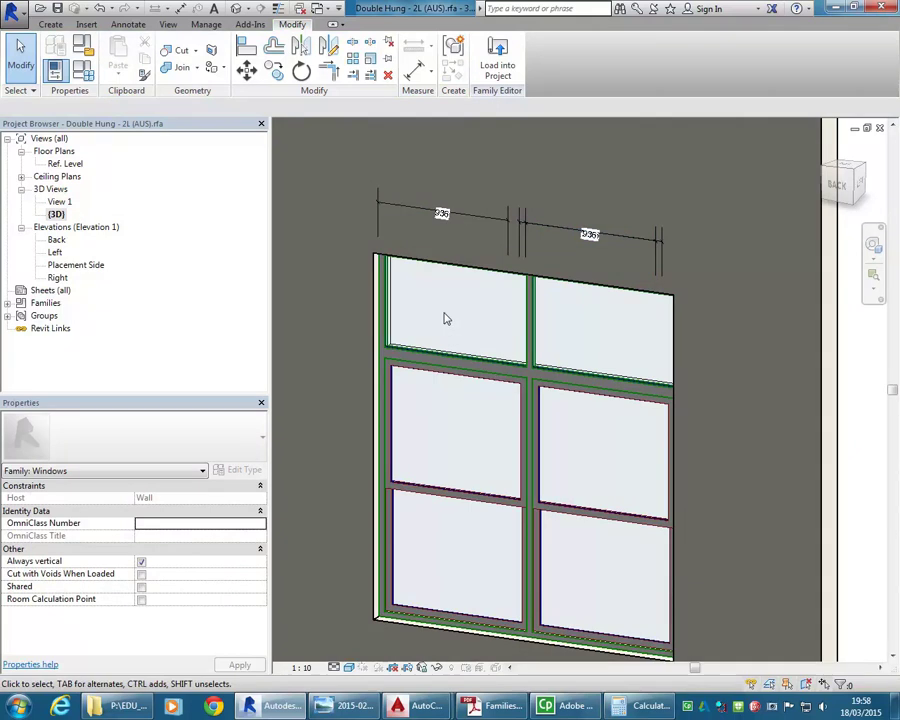
scroll(446, 316, "up", 5)
scroll(548, 362, "down", 4)
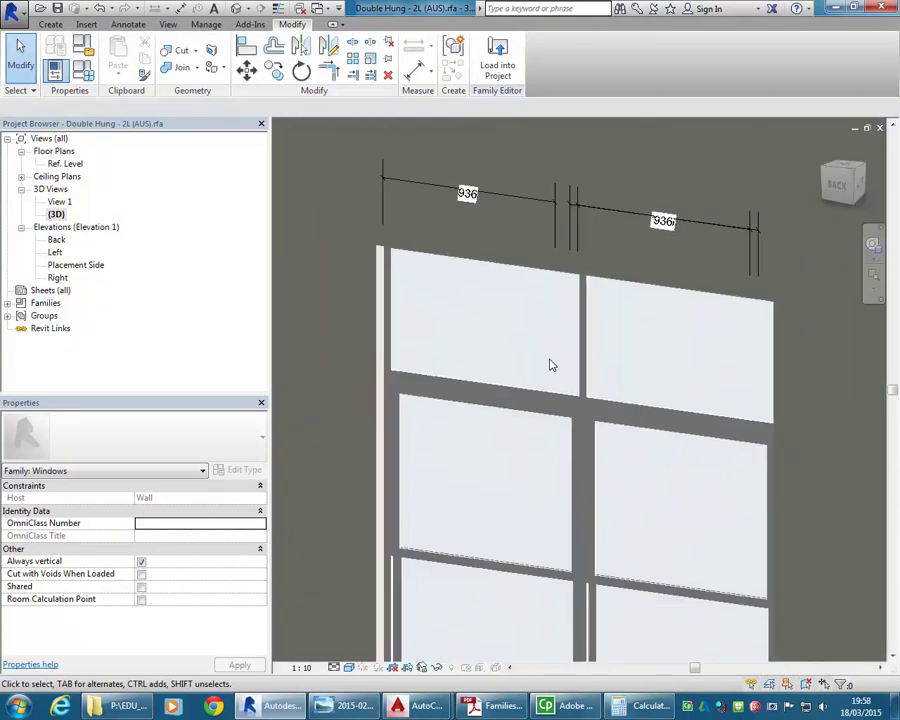
middle_click_drag(548, 362, 529, 343)
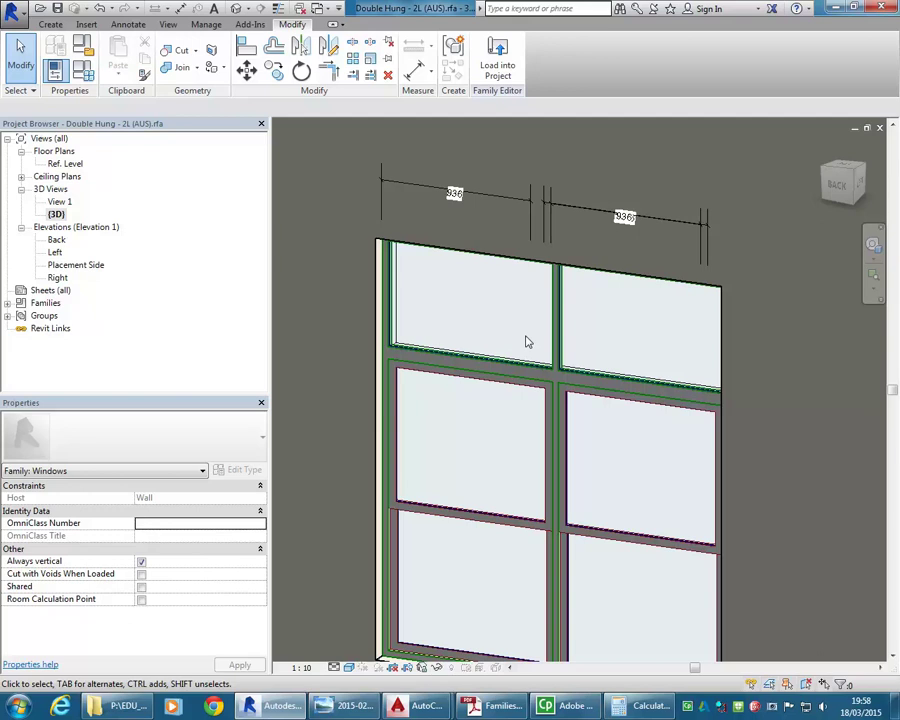
scroll(474, 313, "up", 5)
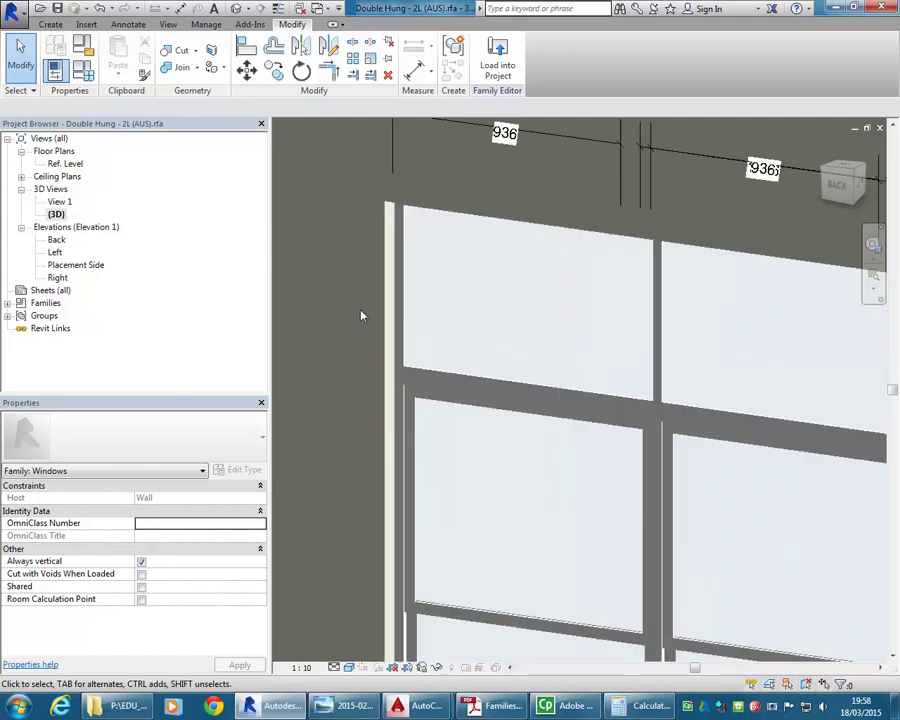
left_click(532, 472)
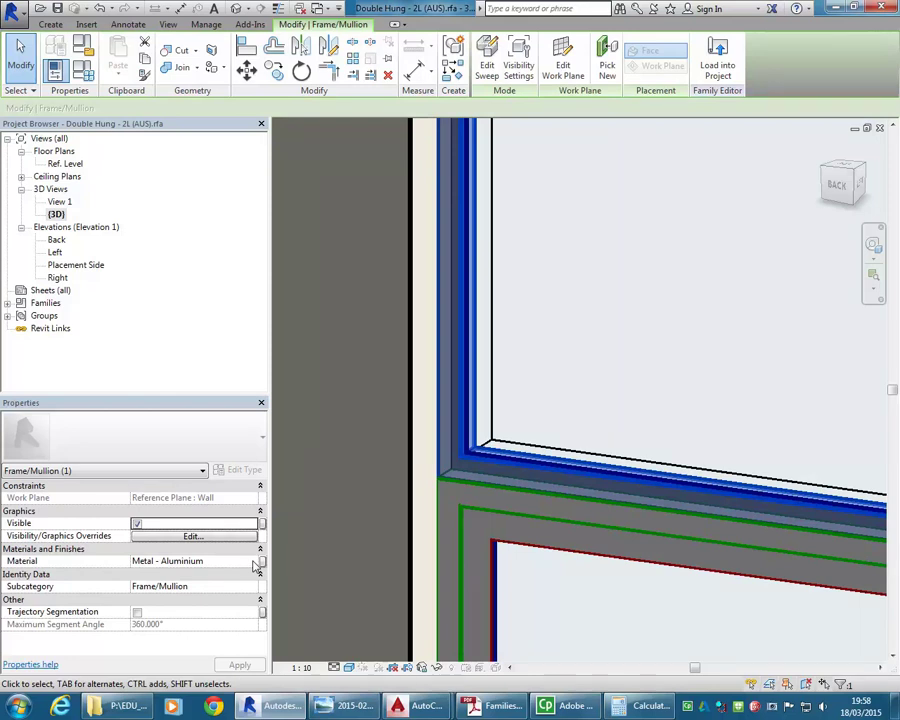
scroll(510, 321, "down", 4)
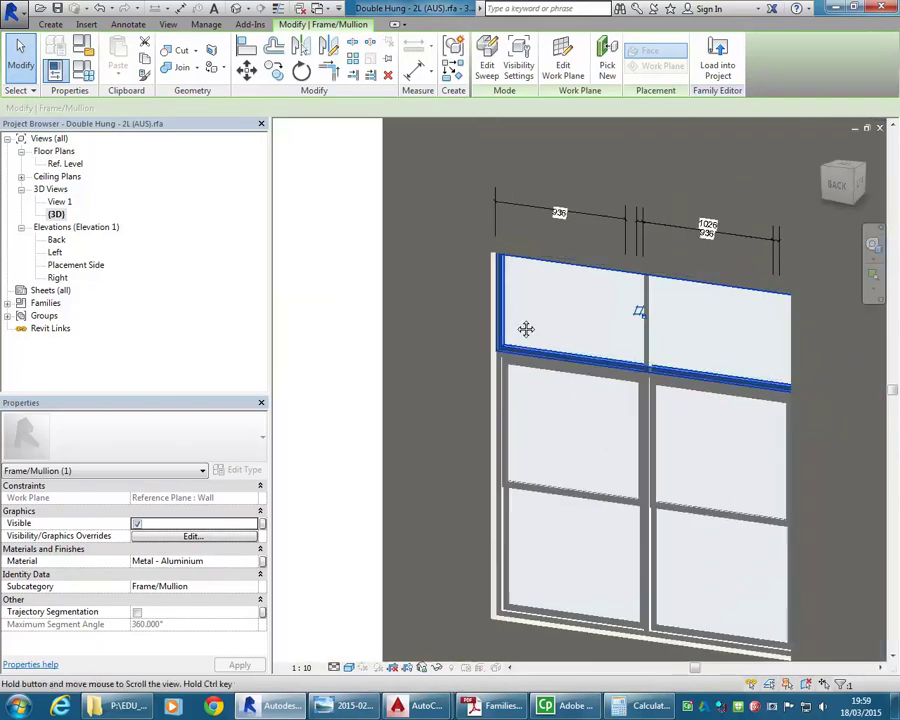
scroll(612, 300, "up", 5)
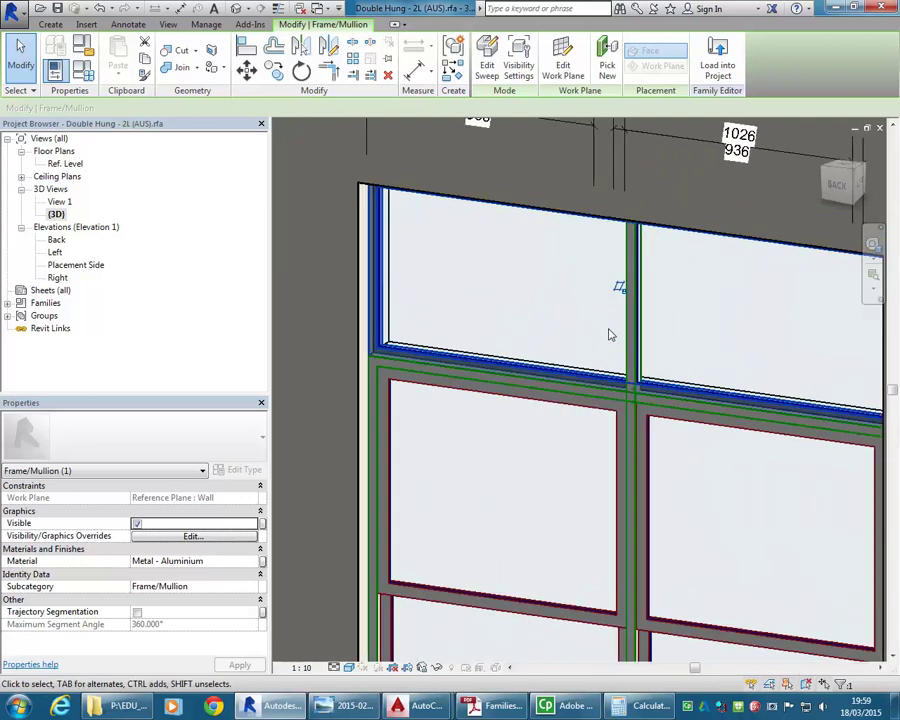
middle_click_drag(703, 458, 396, 458, "shift")
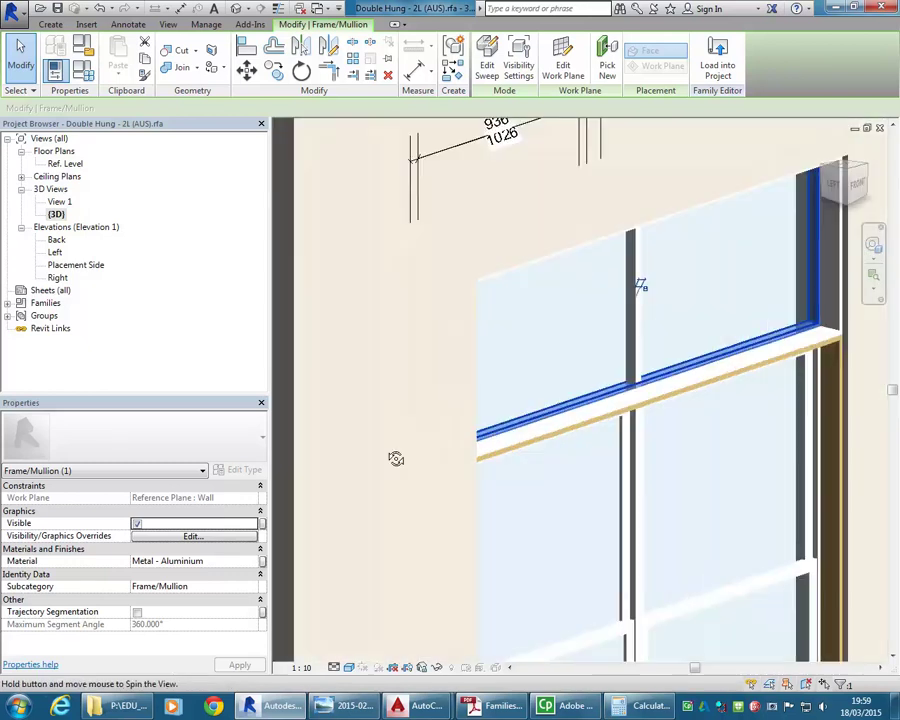
middle_click_drag(652, 424, 376, 454, "shift")
middle_click_drag(454, 474, 245, 518, "shift")
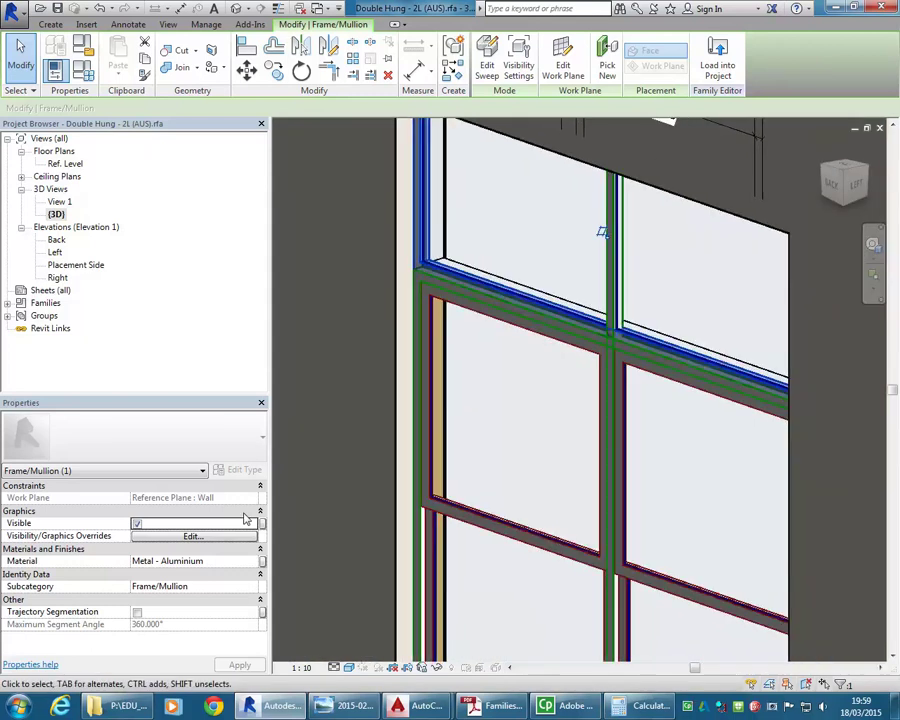
Change the material of the timber Reveal sweep around the double hung sashes to Metal - Aluminium.
left_click(443, 482)
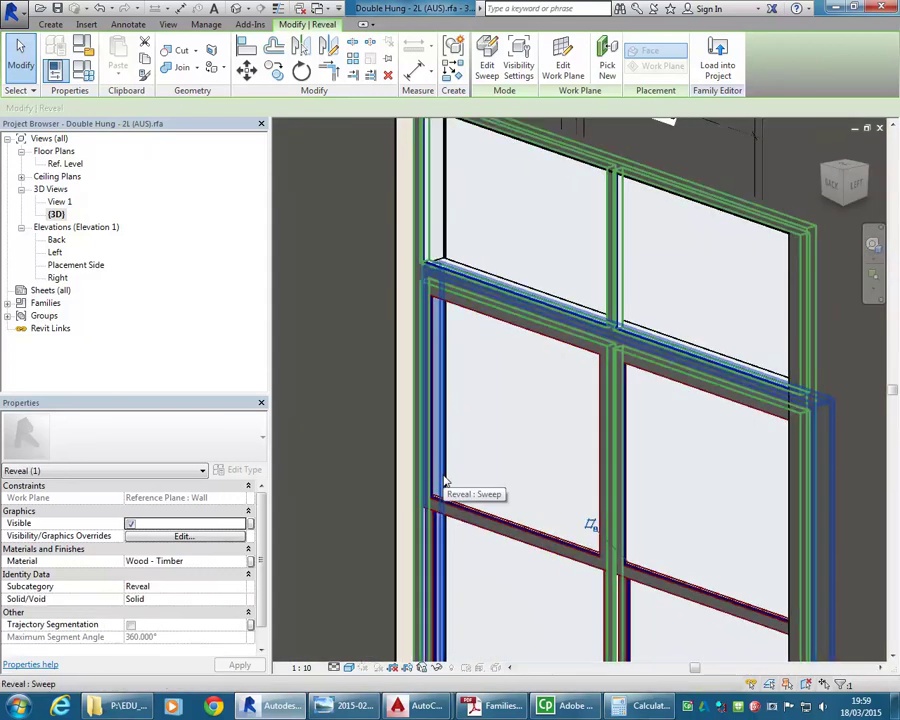
middle_click_drag(512, 468, 543, 353, "shift")
scroll(464, 394, "down", 3)
scroll(464, 326, "up", 5)
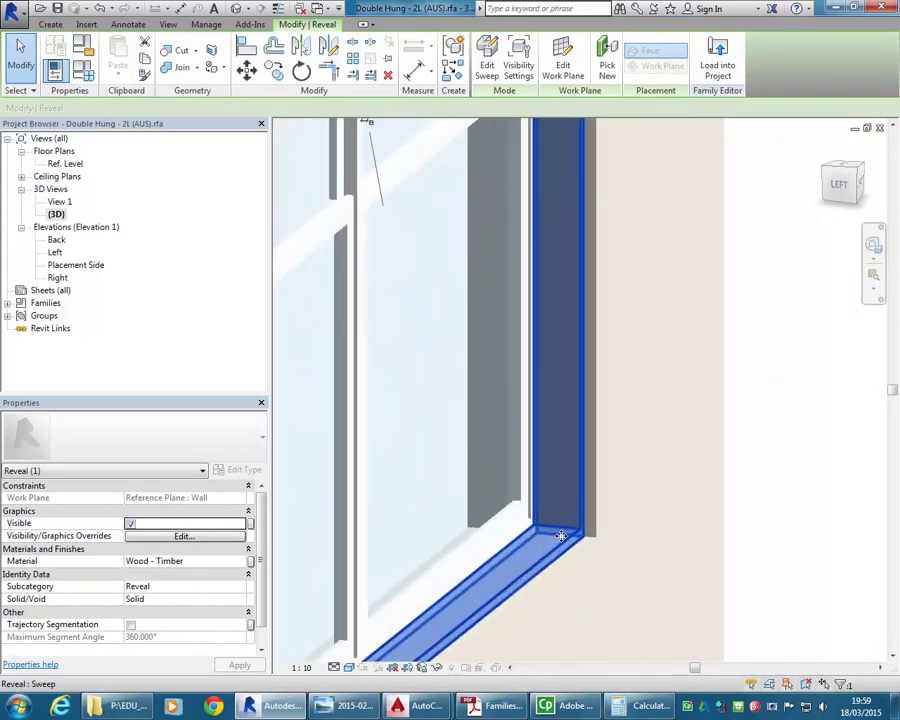
scroll(503, 528, "up", 2)
scroll(530, 420, "down", 1)
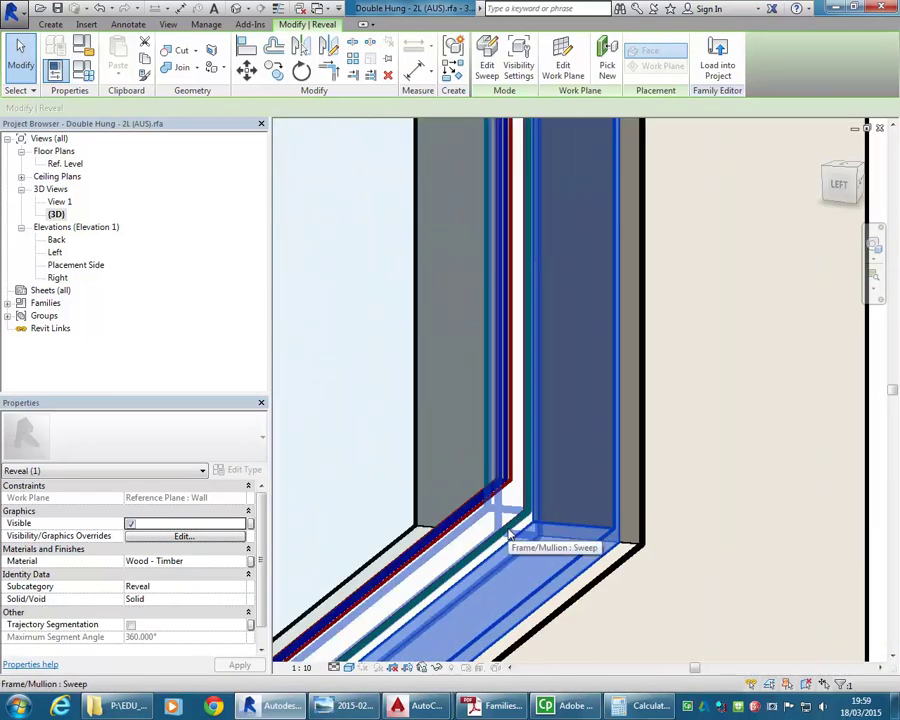
scroll(571, 560, "up", 1)
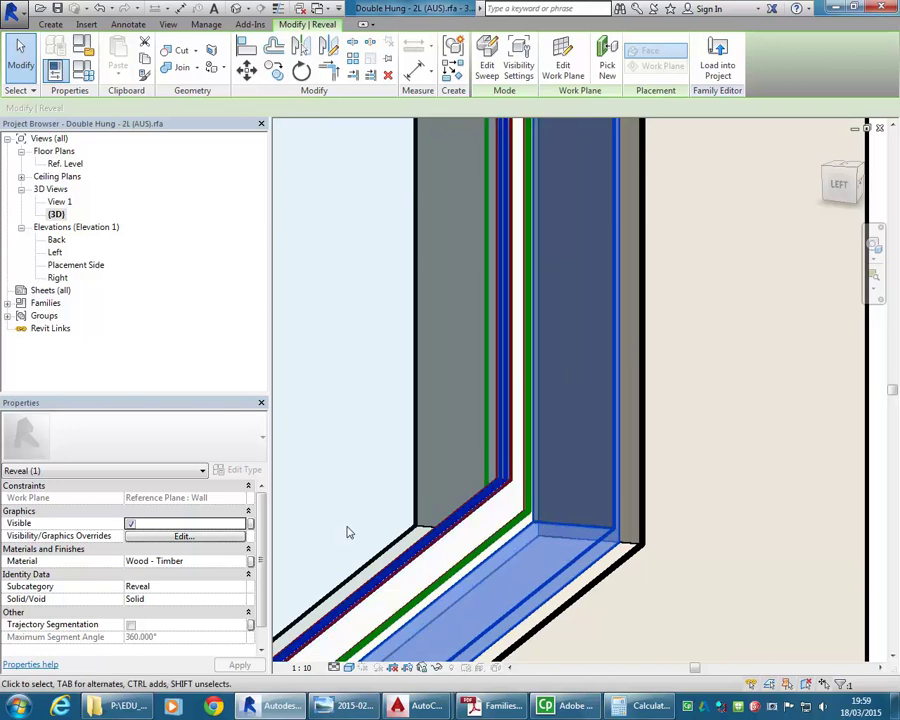
left_click(200, 561)
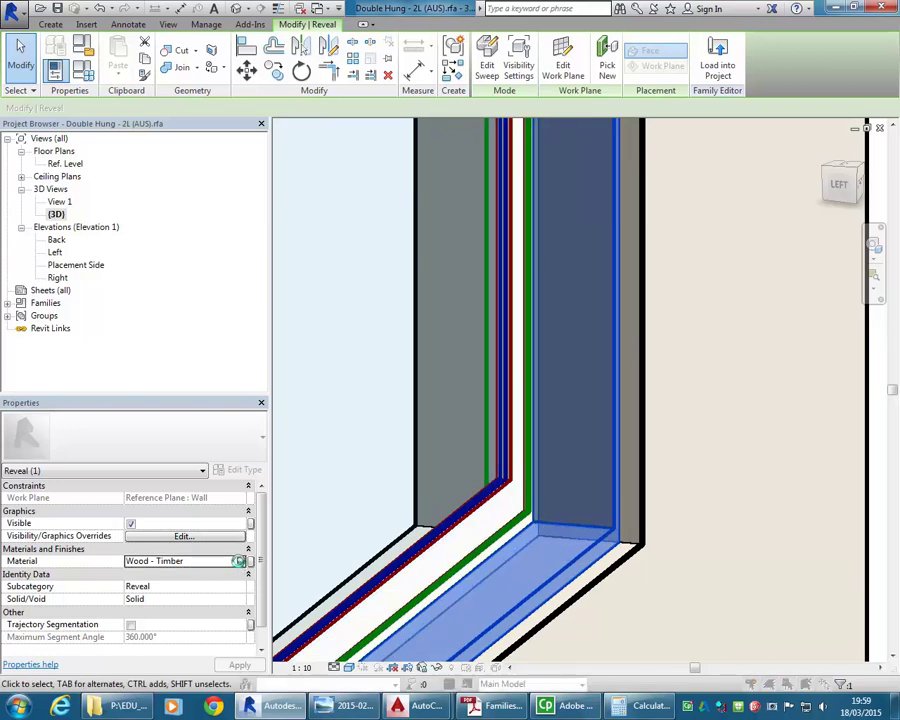
left_click(246, 561)
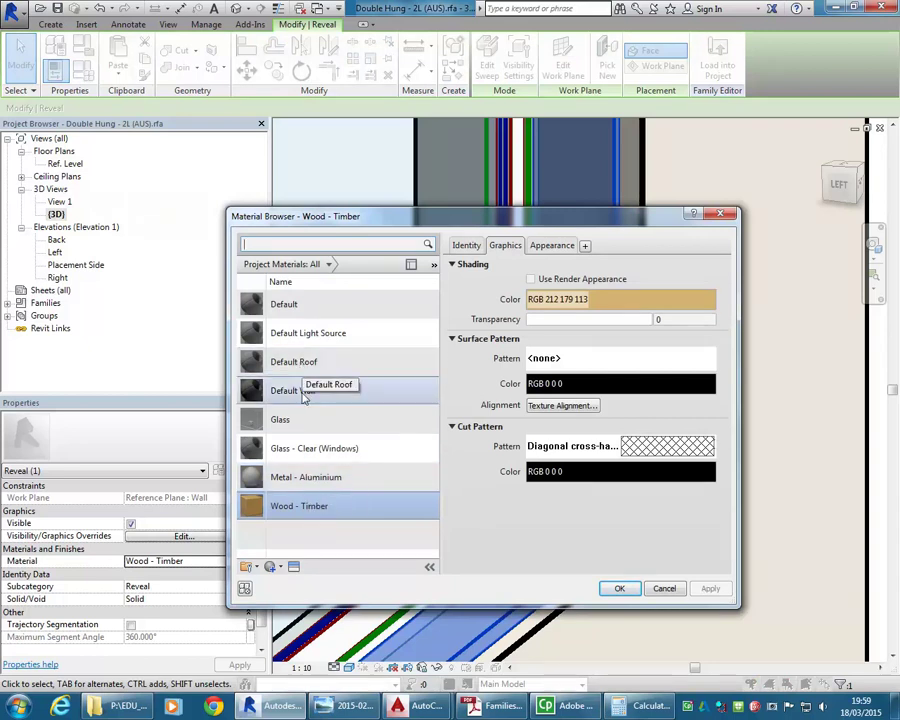
left_click(307, 480)
left_click(620, 587)
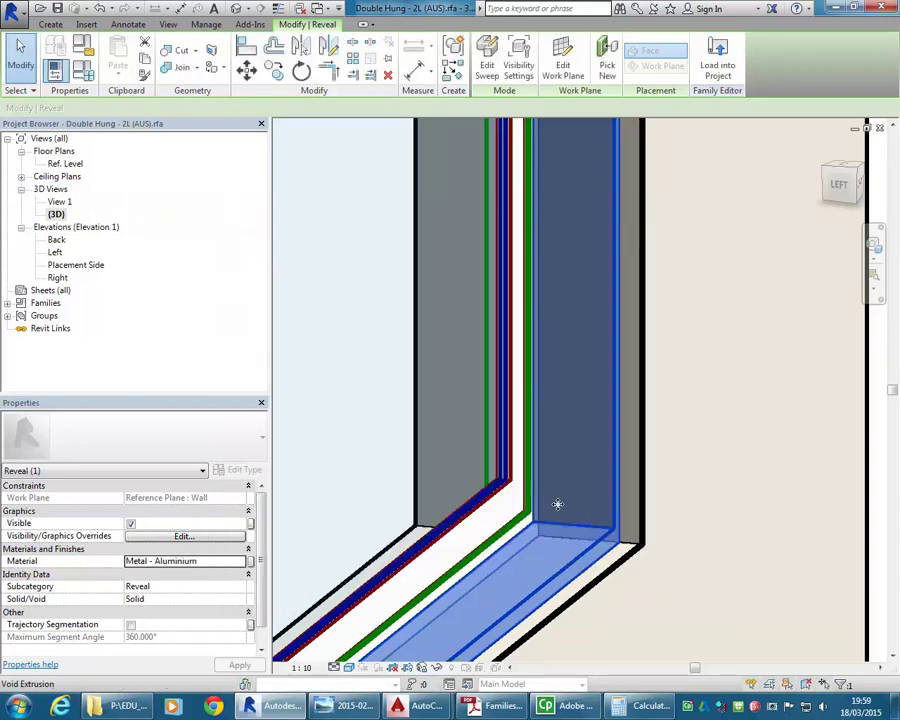
Select the main window's reveal, outer frame, central mullion and both lower sash frames together.
left_click(482, 515)
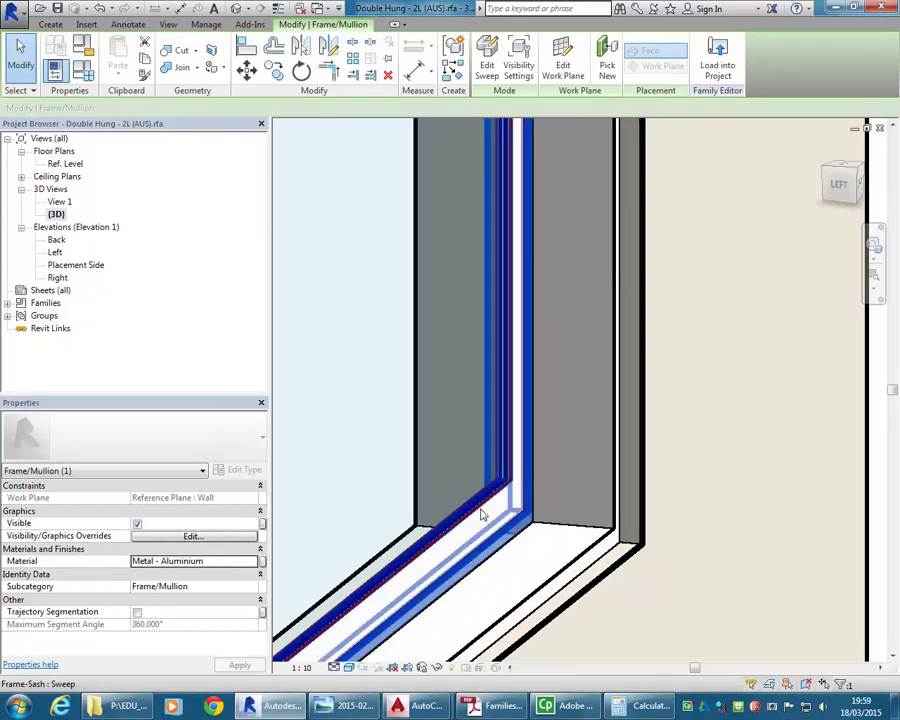
left_click(583, 560)
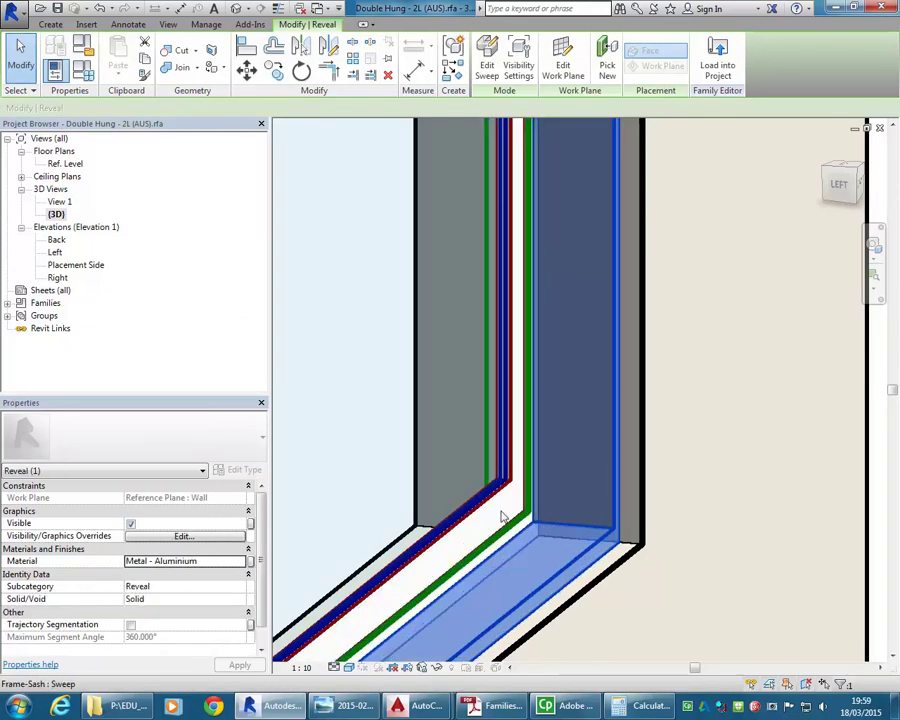
scroll(503, 517, "up", 3)
left_click(486, 457, "ctrl")
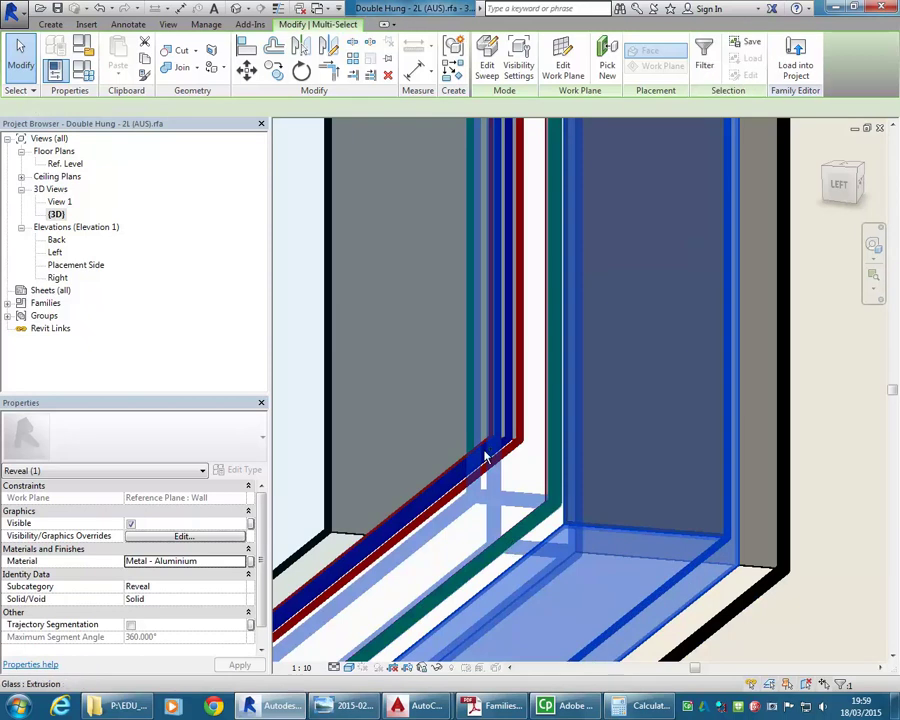
left_click(476, 476, "ctrl")
scroll(434, 444, "down", 2)
middle_click_drag(434, 444, 581, 418)
scroll(581, 418, "down", 3)
scroll(498, 458, "up", 5)
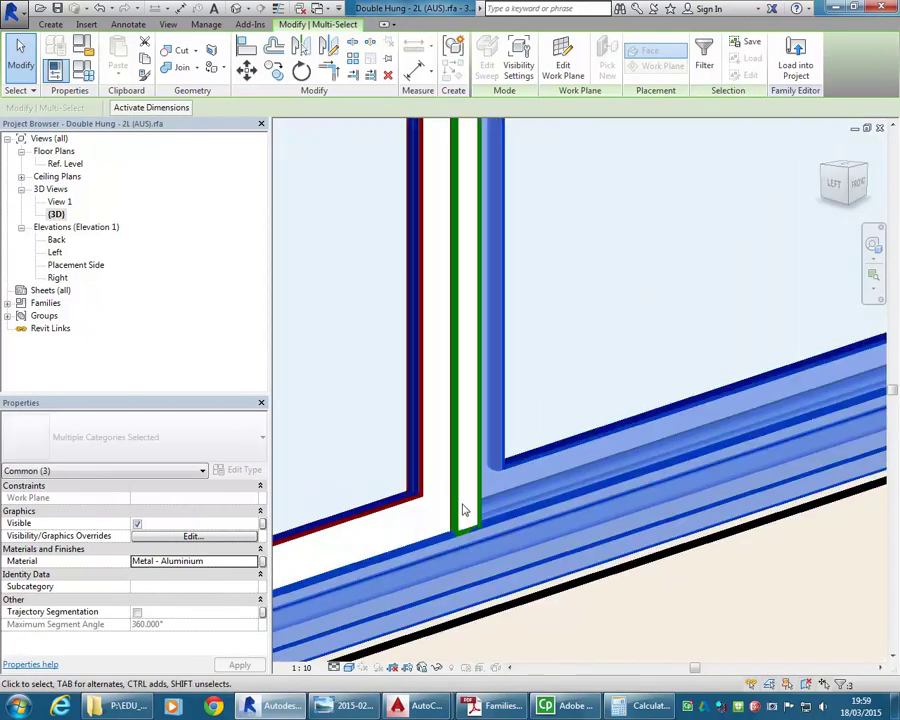
left_click(458, 512, "ctrl")
left_click(409, 508, "ctrl")
Add the two upper sash frames to the current selection of frame parts.
scroll(358, 434, "down", 4)
middle_click_drag(358, 434, 362, 251, "shift")
scroll(360, 270, "up", 6)
left_click(507, 300, "ctrl")
left_click(690, 280, "ctrl")
scroll(620, 357, "down", 2)
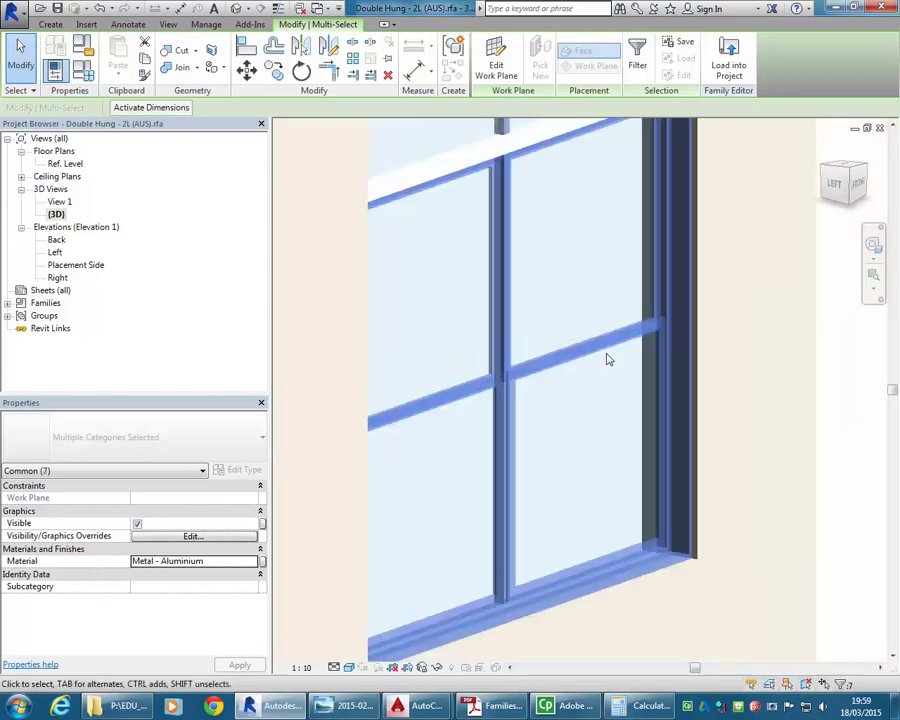
Add the transom's reveal and frame sweeps to the selection and check the selected parts from the other side.
scroll(606, 358, "down", 3)
scroll(607, 195, "up", 6)
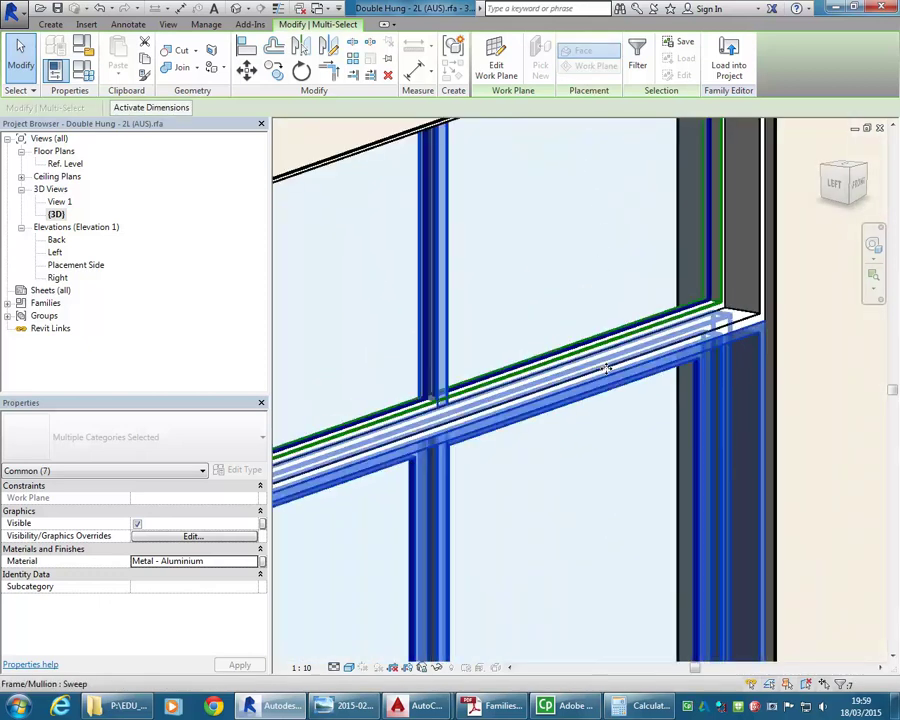
left_click(746, 322, "ctrl")
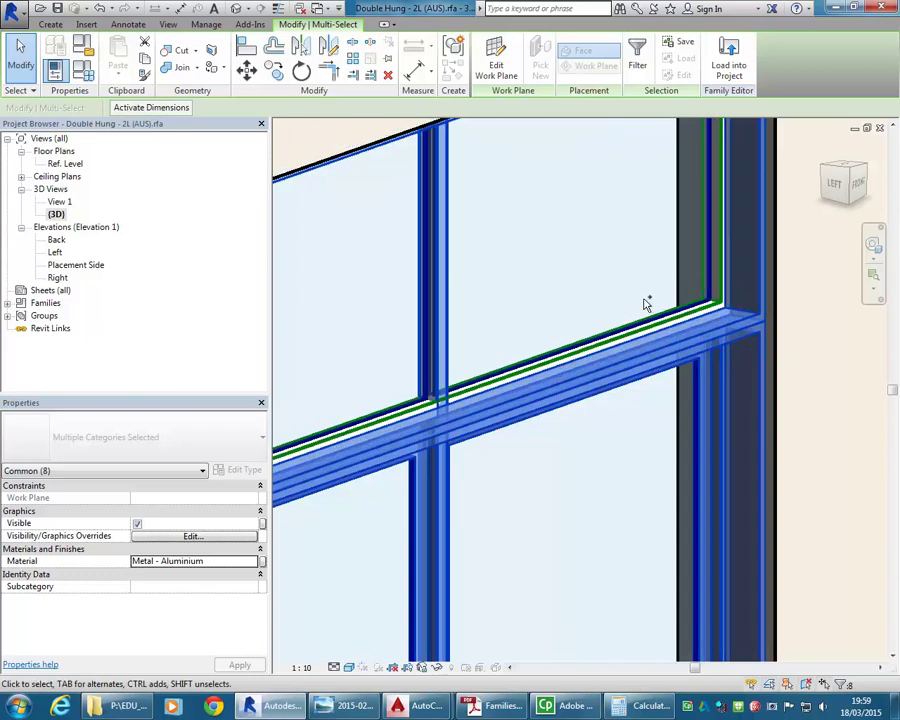
scroll(543, 338, "down", 5)
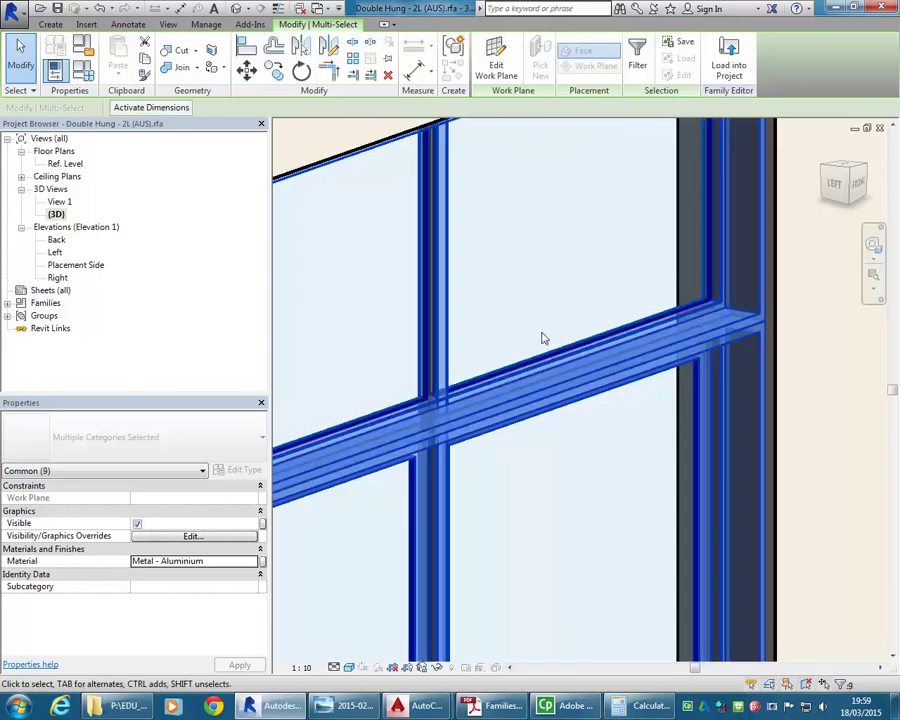
middle_click_drag(482, 408, 700, 358, "shift")
middle_click_drag(414, 426, 566, 453, "shift")
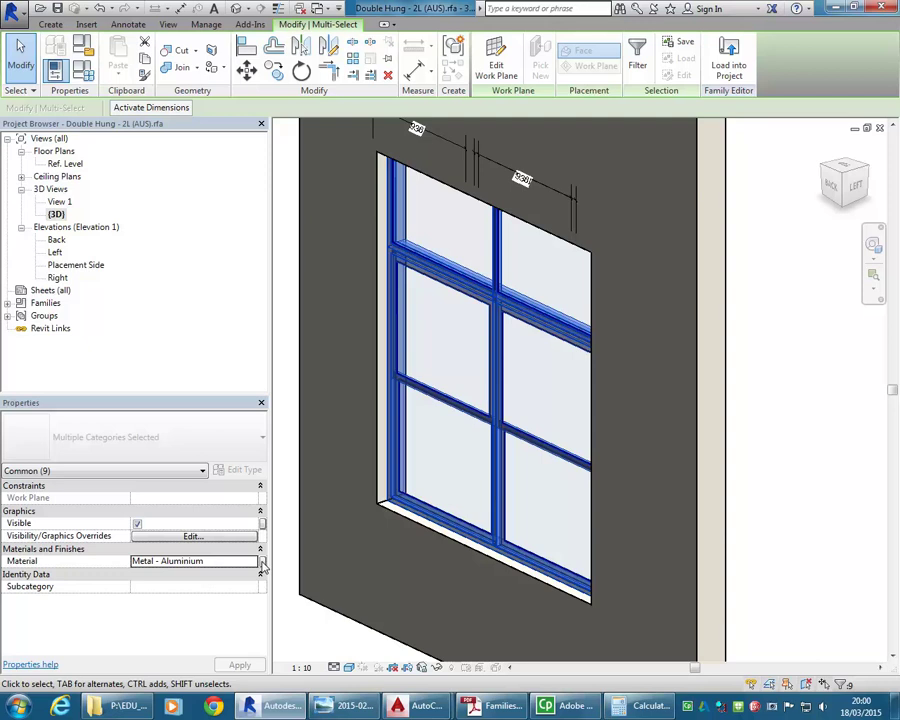
Link the selected parts' material to a new type-based family parameter named Frame Material, grouped under Materials and Finishes.
left_click(262, 563)
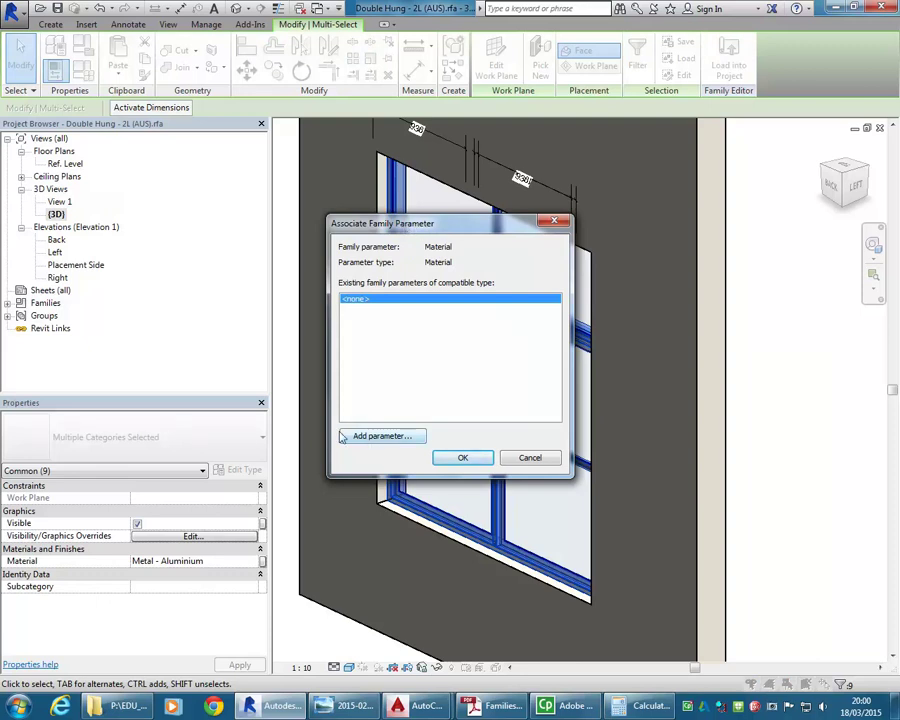
left_click(380, 437)
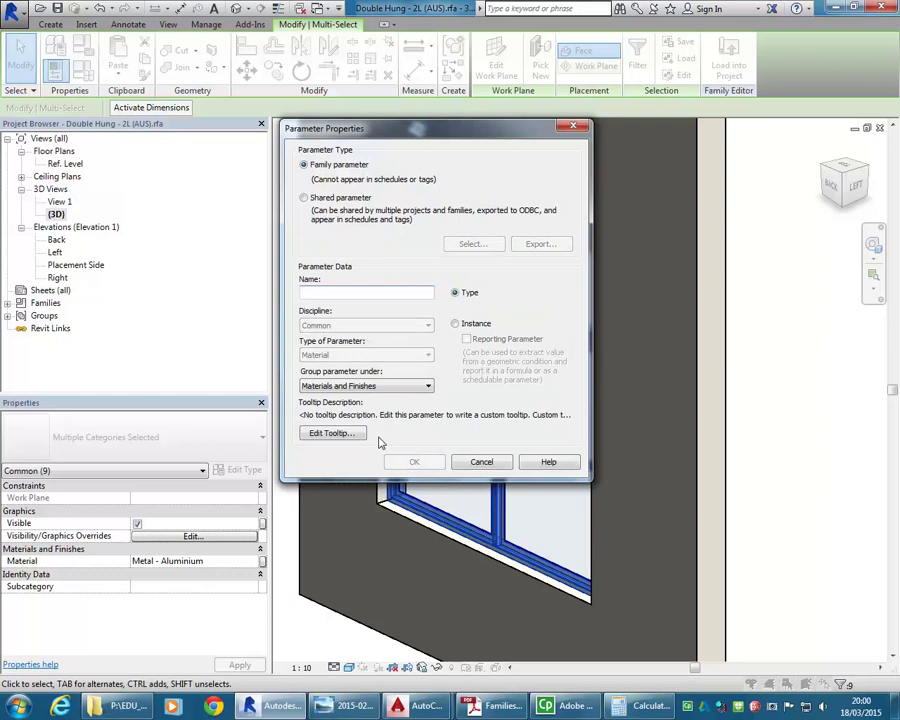
type("Frame Material")
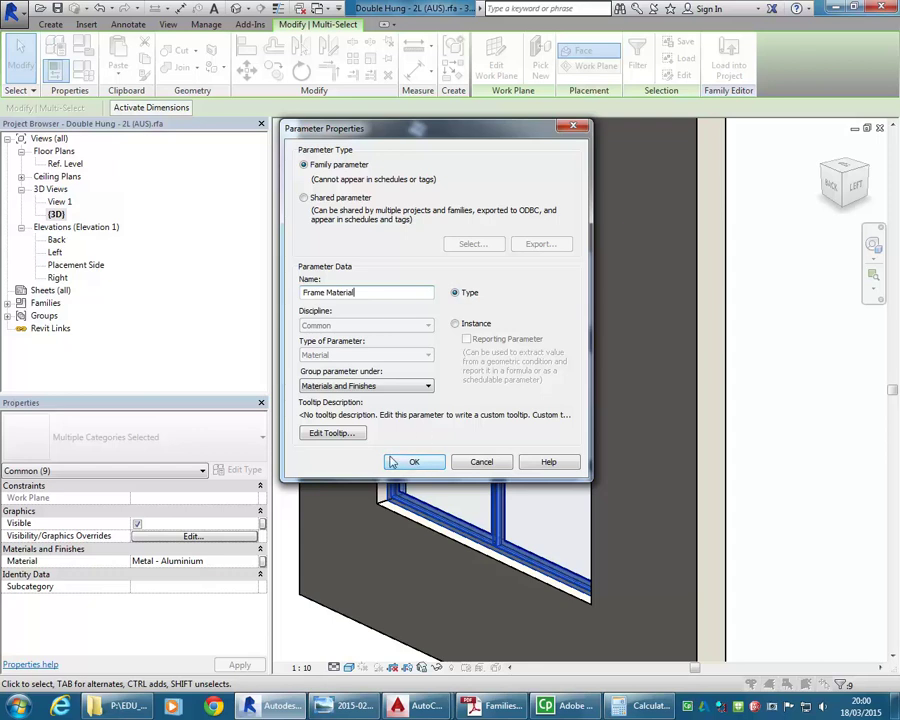
left_click(414, 461)
left_click(463, 458)
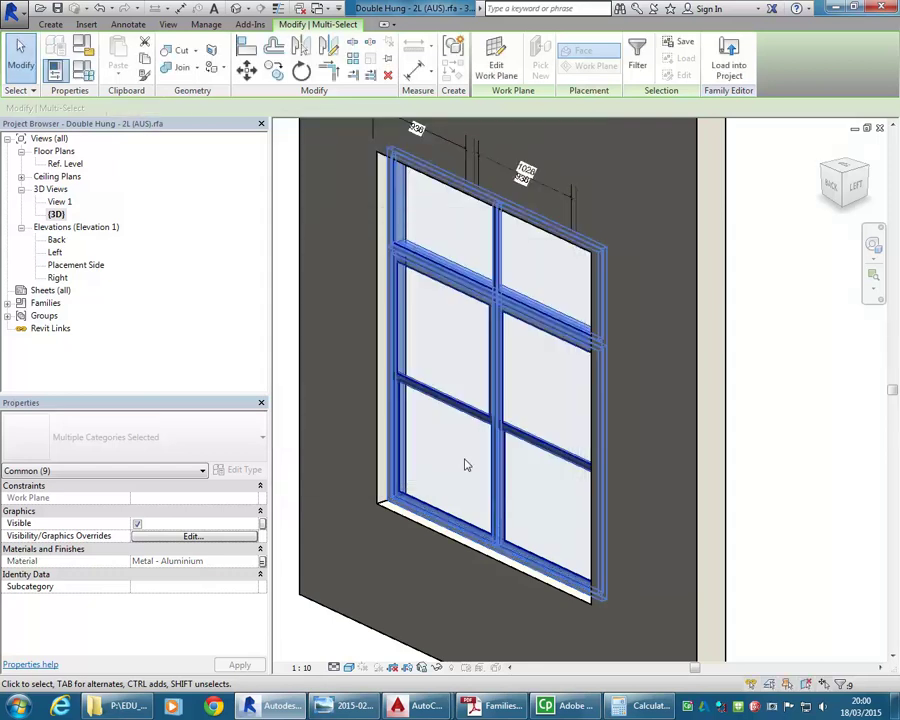
key("Escape")
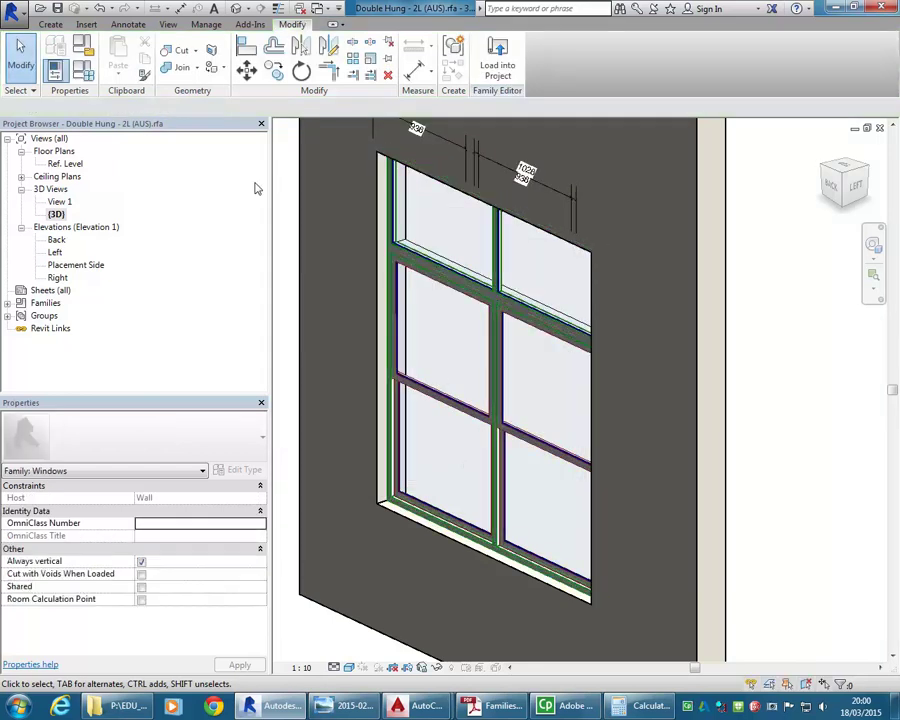
Save the family as Double Hung - 2L 2F (AUS).rfa in the CAD 4 folder within EDU_DC_InteriorDesign on the P: drive.
left_click(12, 9)
mouse_move(38, 170)
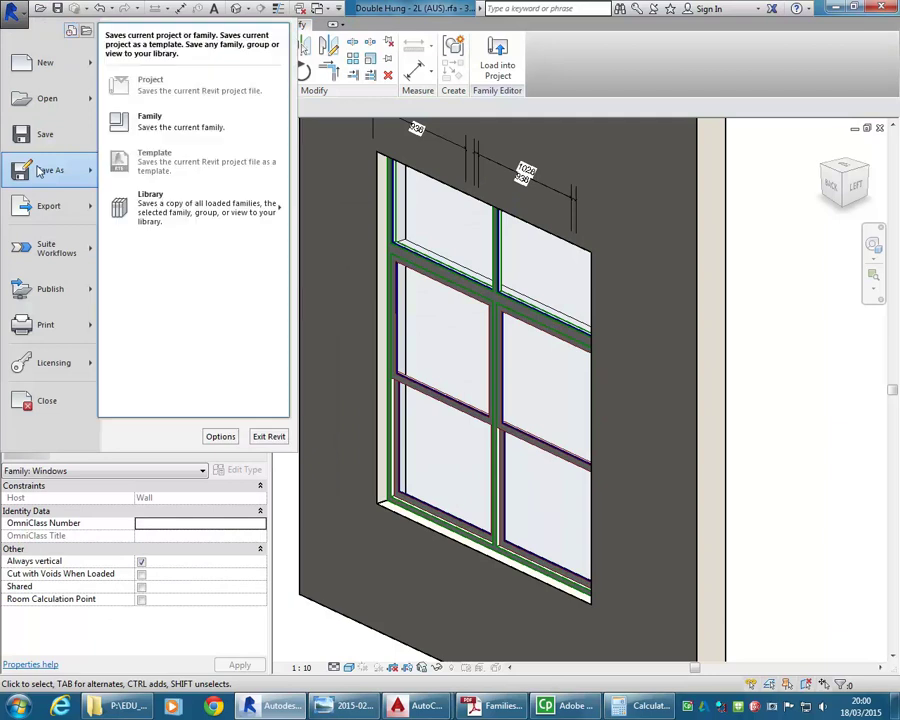
left_click(150, 121)
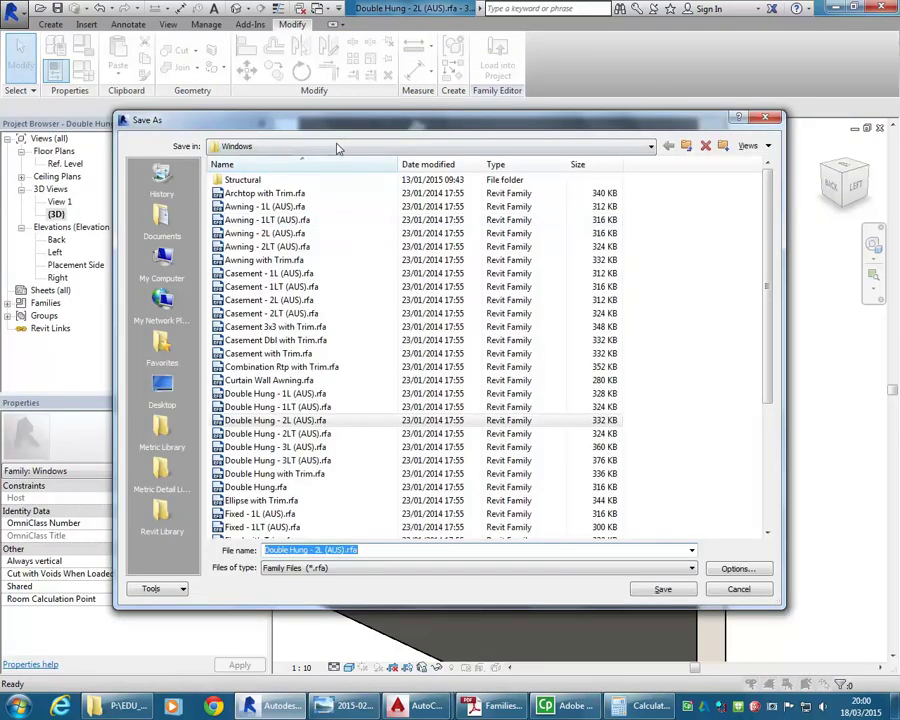
left_click(338, 146)
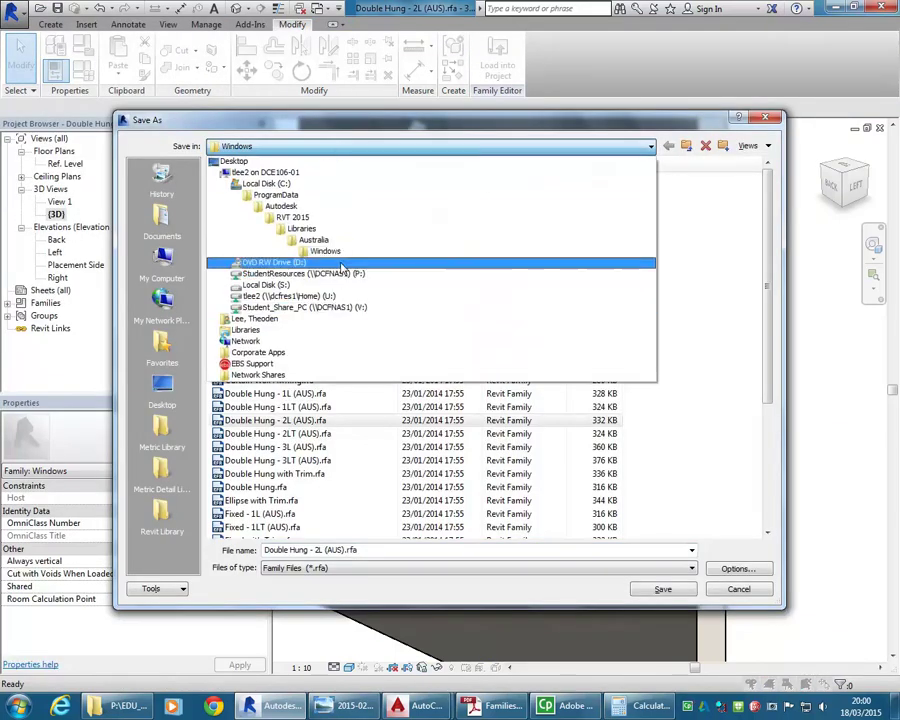
left_click(340, 273)
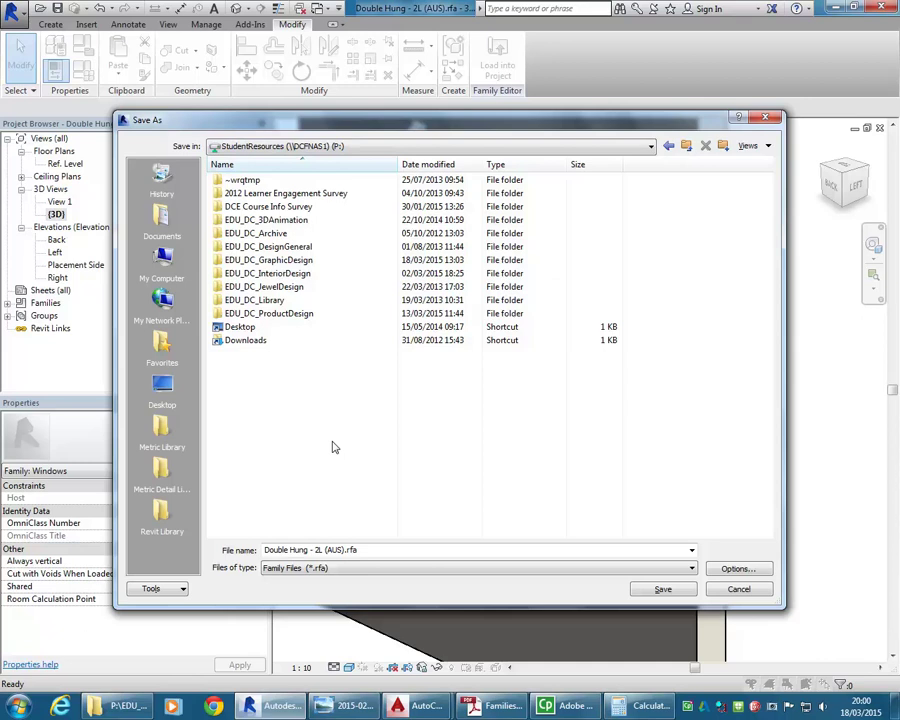
double_click(295, 276)
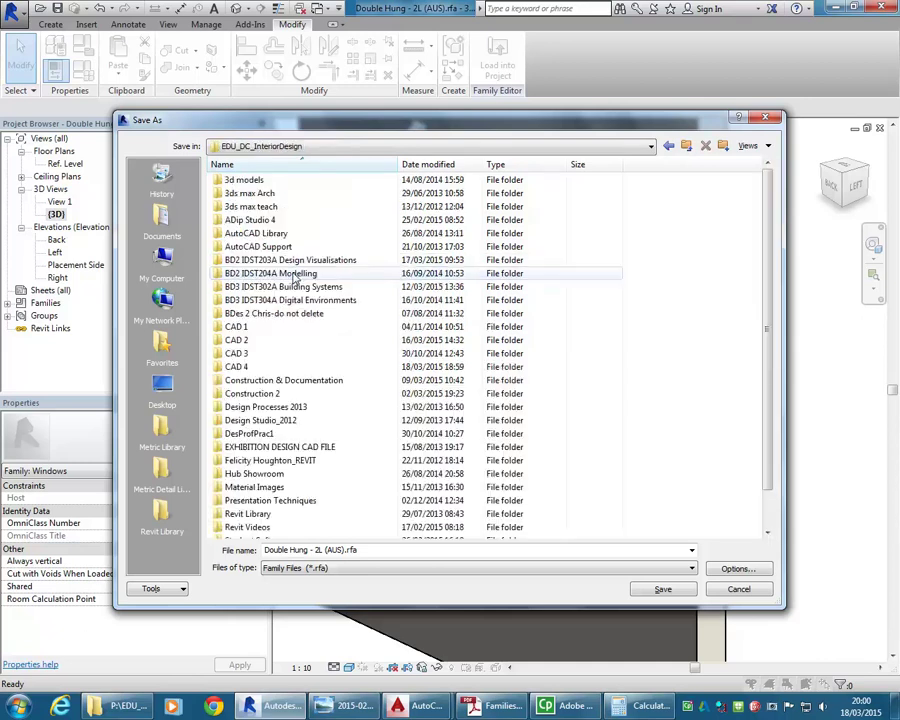
double_click(267, 367)
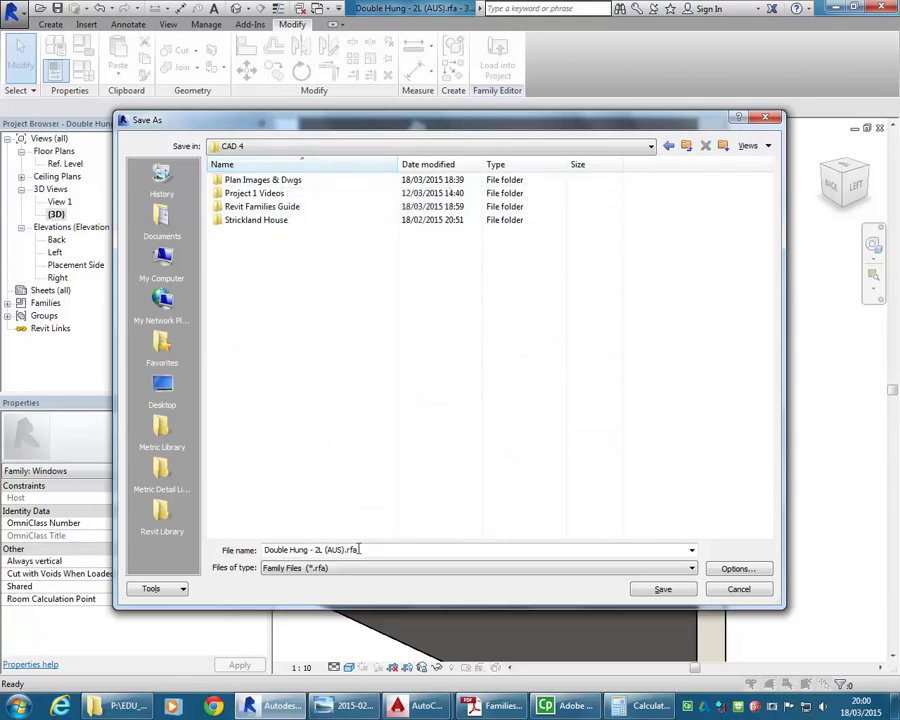
left_click_drag(264, 549, 349, 549)
left_click(323, 548)
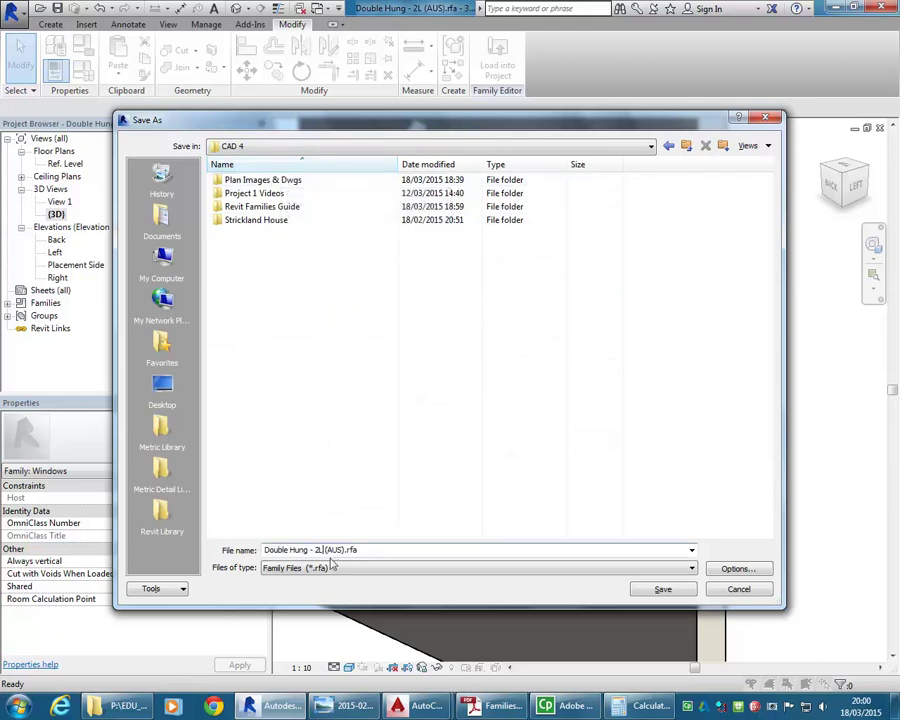
type("2F")
left_click(654, 590)
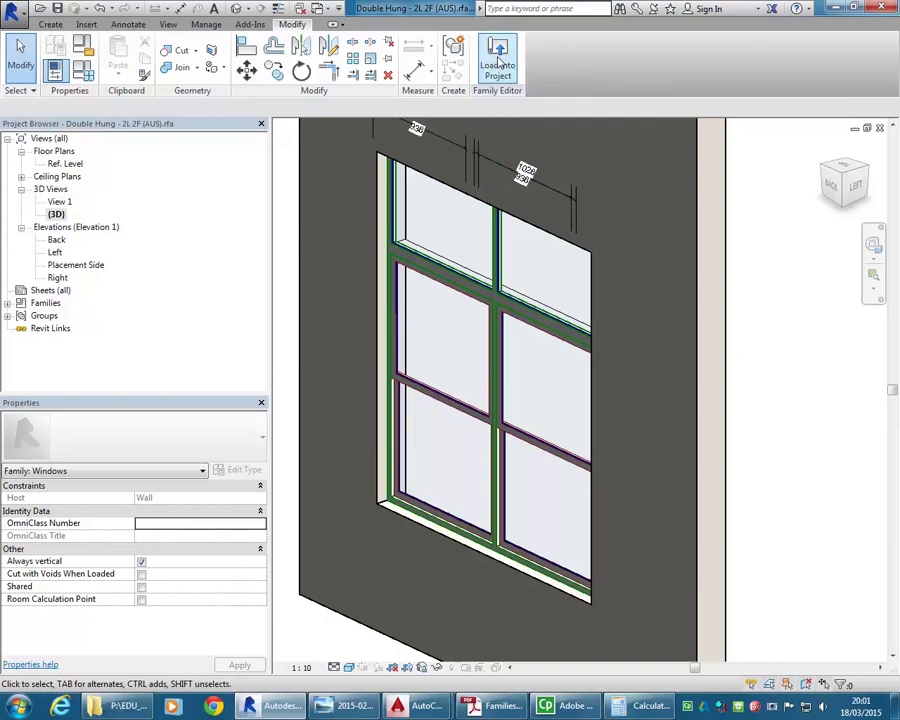
Load the family into the DCE Block B-C project and place a DH1215 window centred between the two partition walls in GF Bldg C.
left_click(500, 62)
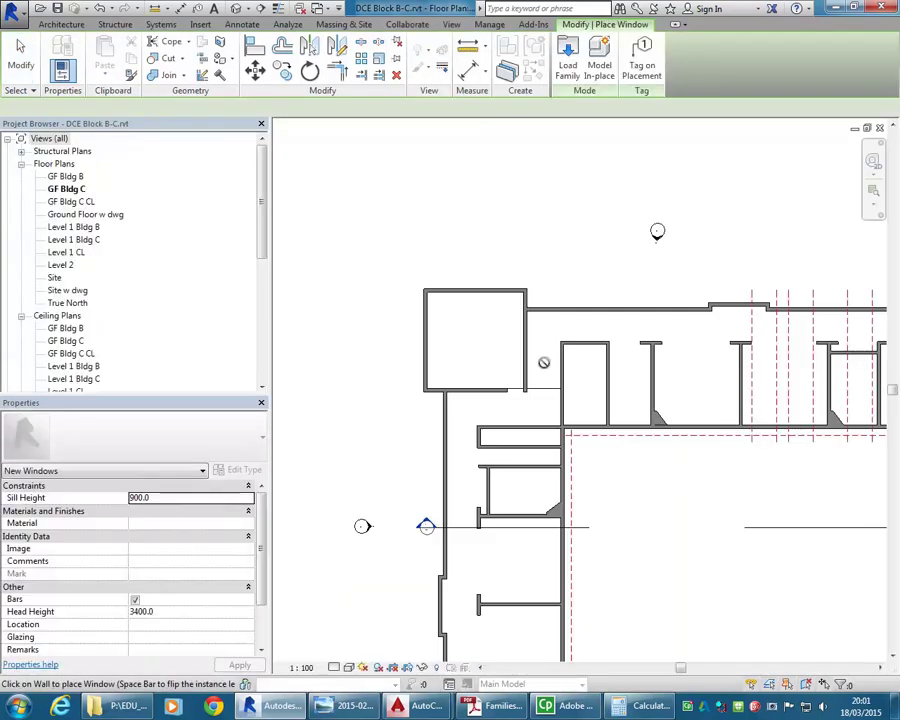
middle_click_drag(664, 410, 578, 421)
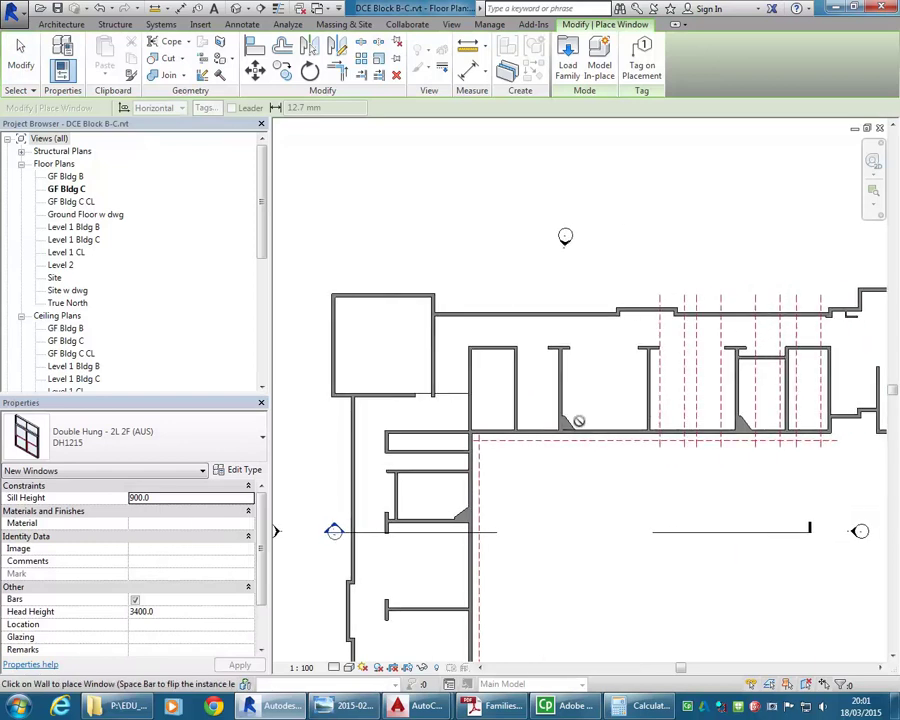
scroll(578, 421, "up", 5)
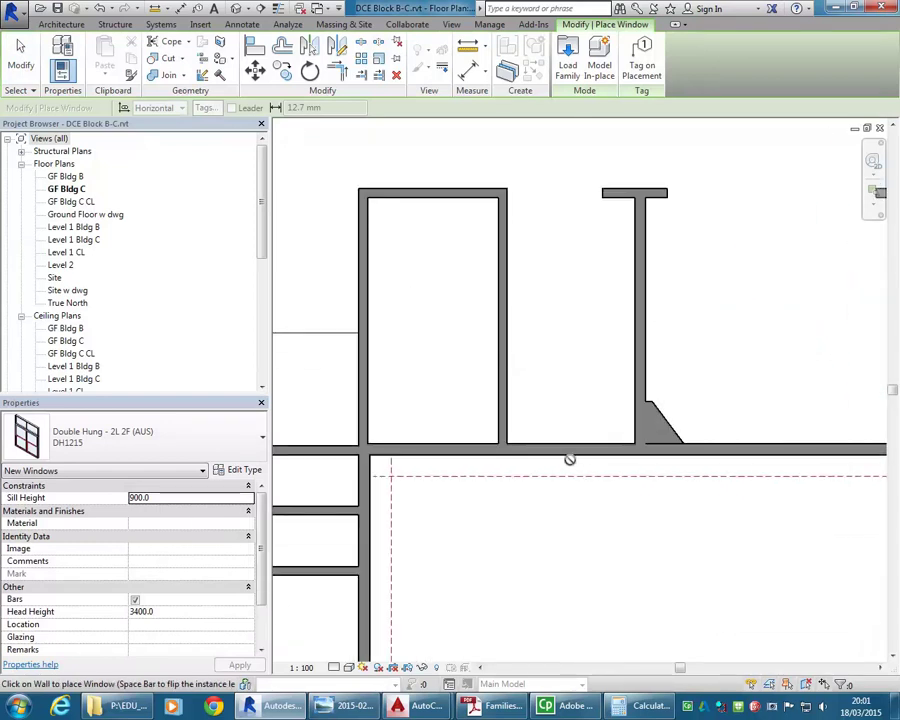
scroll(569, 459, "up", 2)
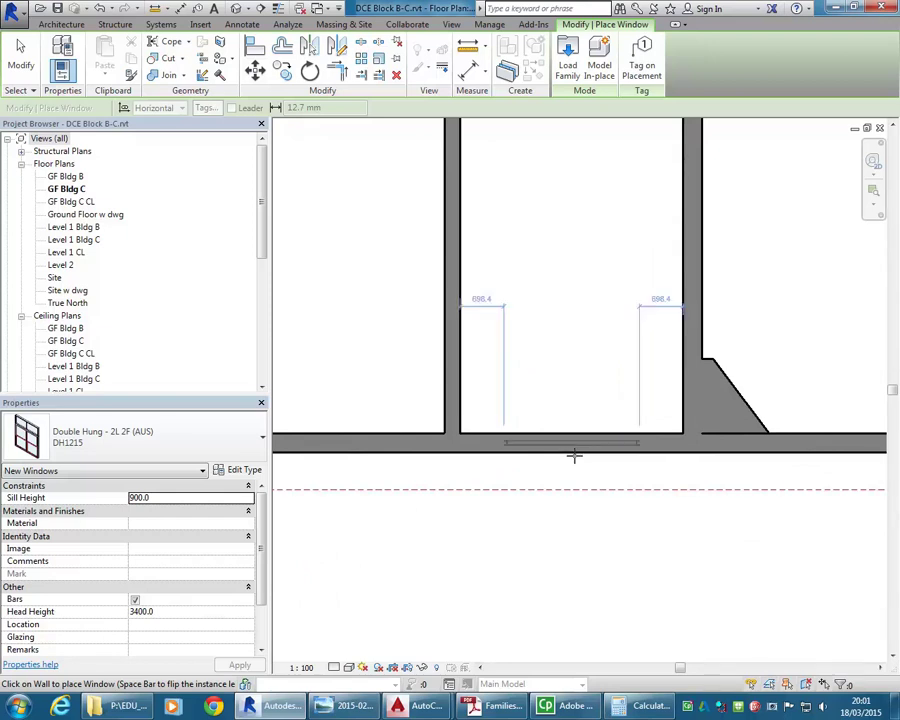
left_click(575, 458)
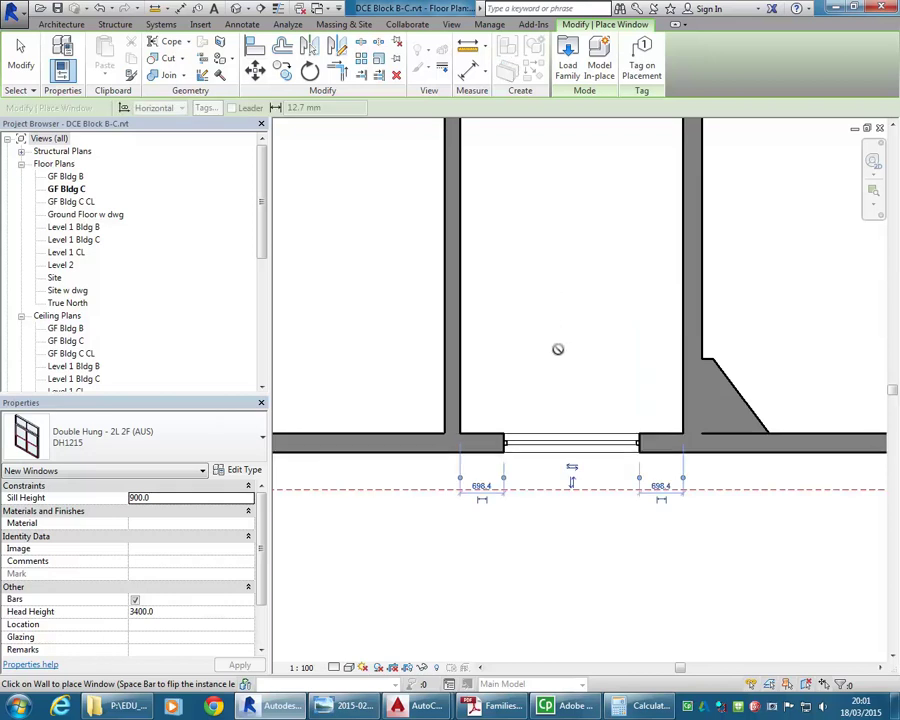
scroll(550, 422, "up", 5)
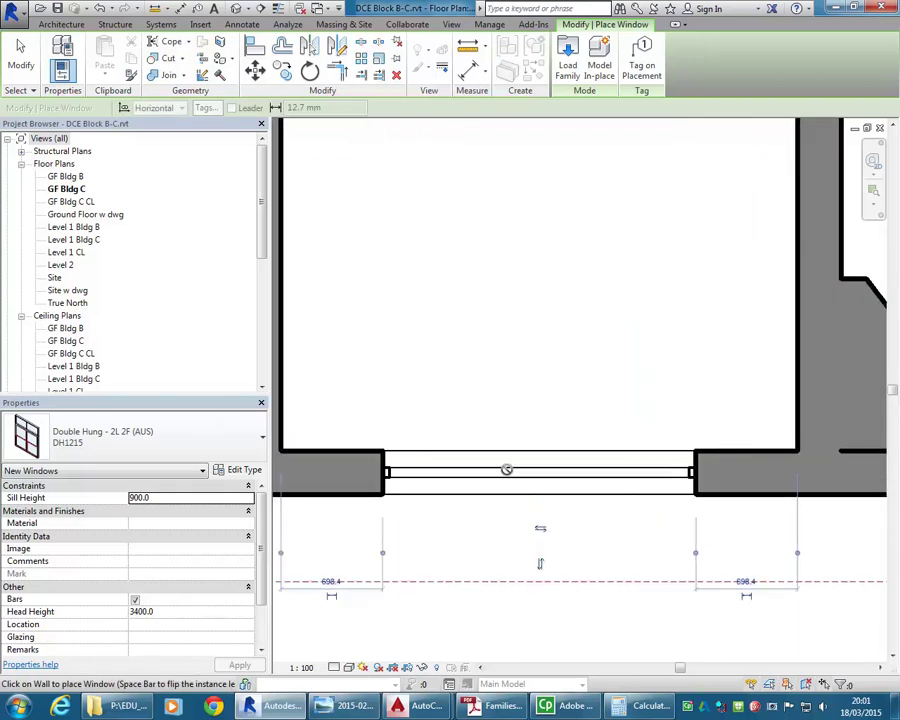
End window placement and examine the placed window up close in the project's default 3D view.
right_click(516, 290)
left_click(548, 299)
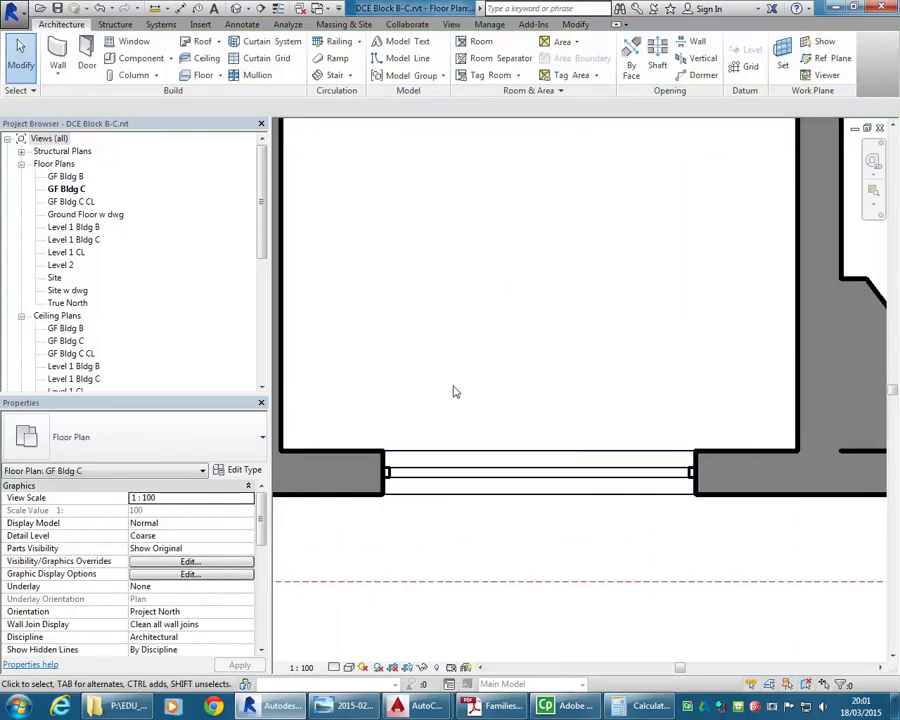
left_click(236, 9)
scroll(600, 450, "up", 5)
scroll(572, 510, "up", 4)
scroll(592, 468, "down", 2)
scroll(538, 490, "up", 2)
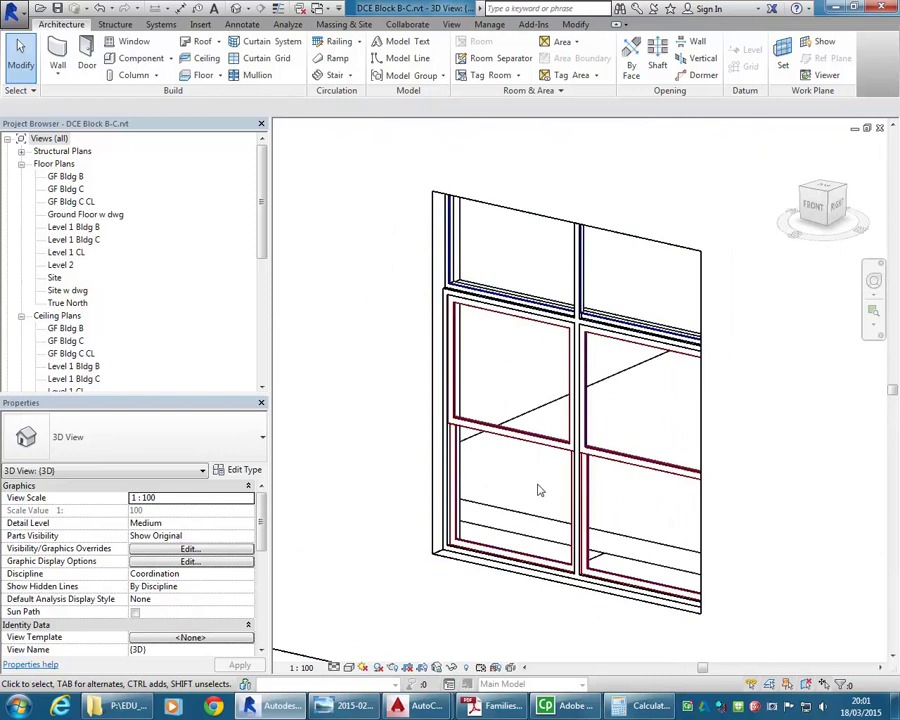
Select the placed DH1215 window and review its sill height, glass thickness and Frame Material in the instance and type properties.
left_click(545, 451)
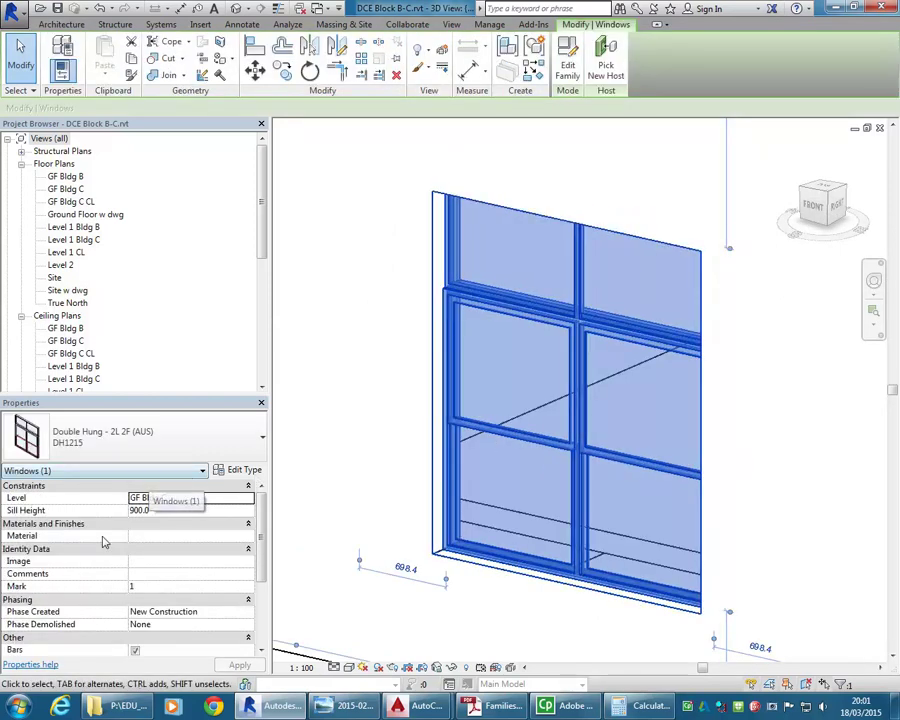
scroll(261, 543, "down", 3)
scroll(250, 538, "up", 3)
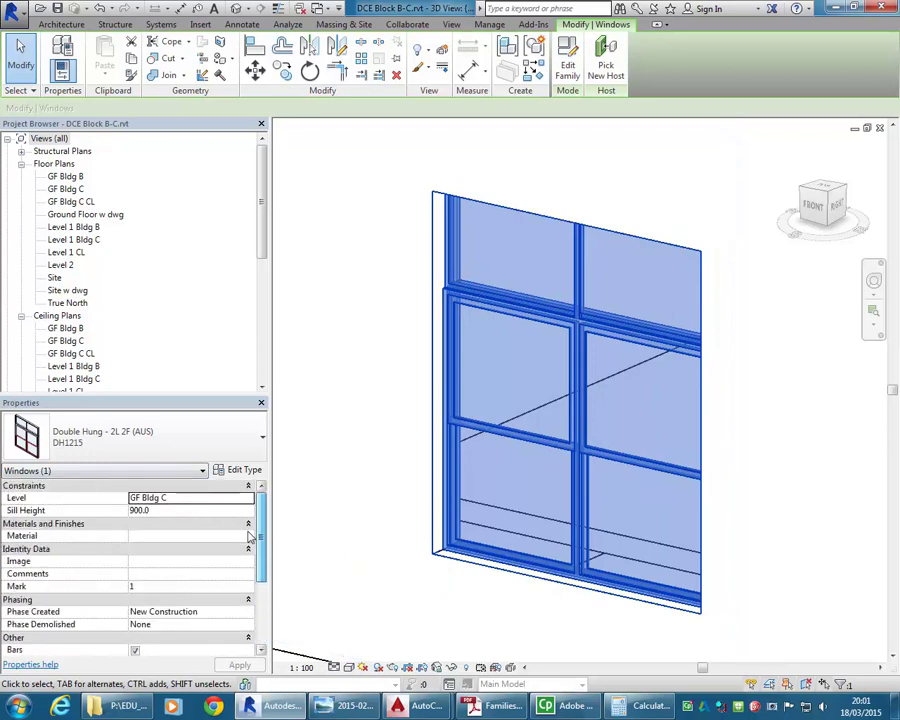
left_click(187, 511)
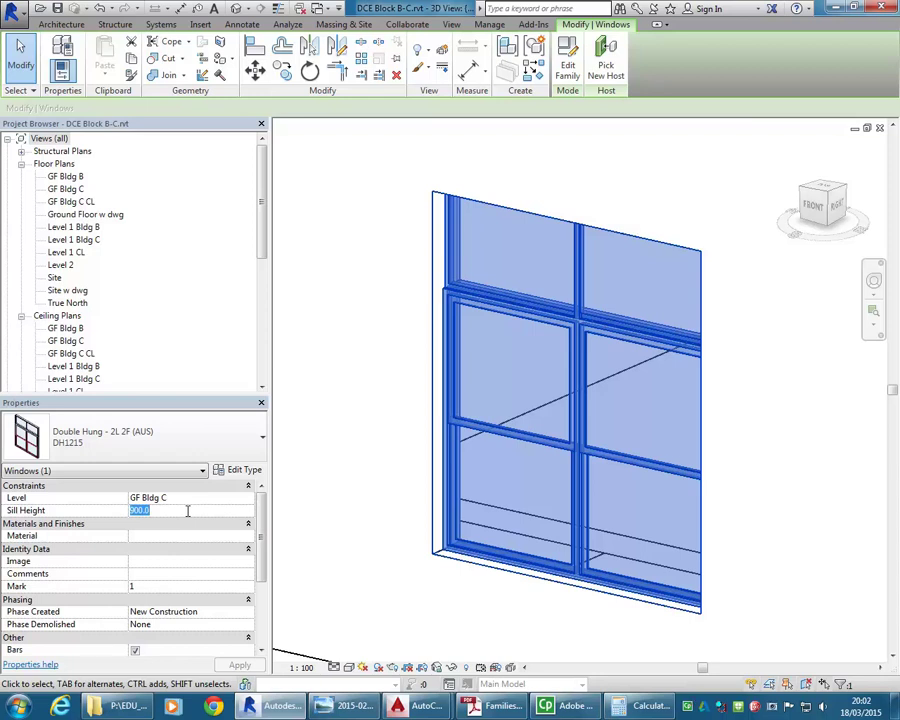
left_click(240, 470)
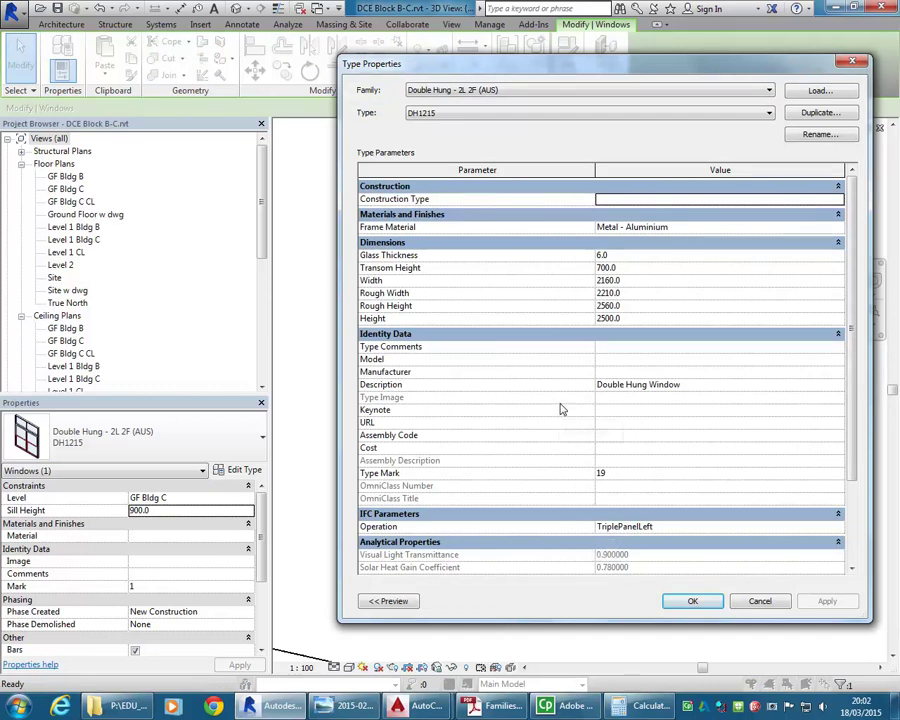
left_click(632, 268)
left_click(634, 257)
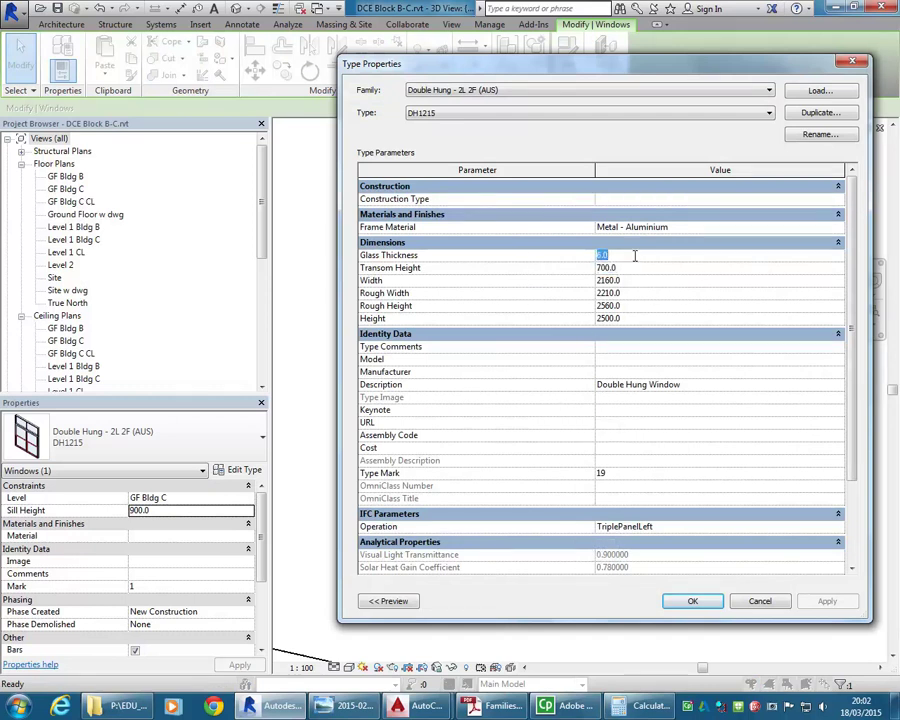
left_click(656, 228)
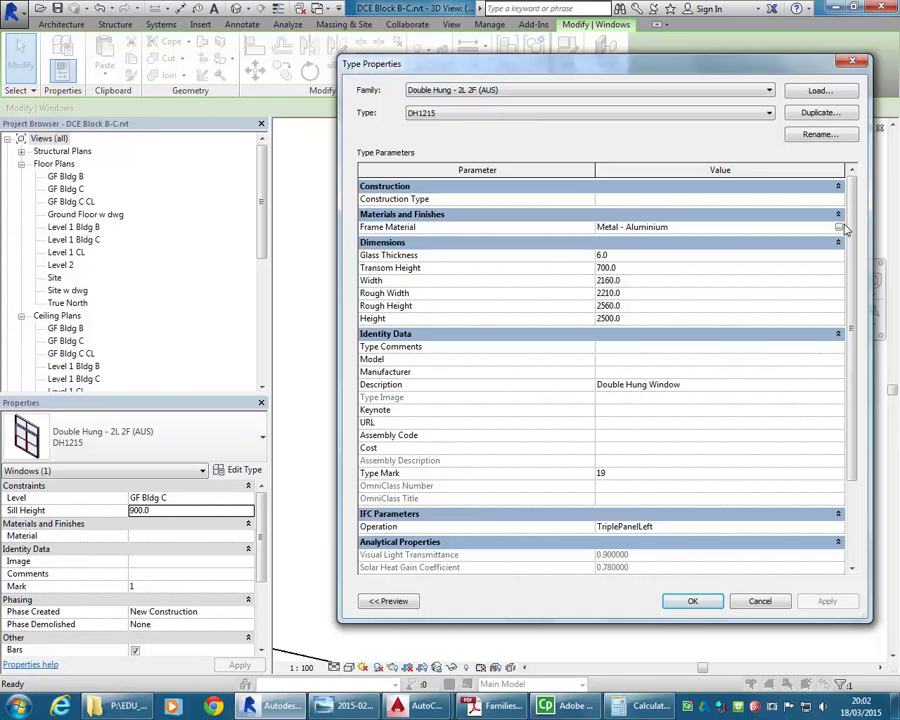
left_click(692, 603)
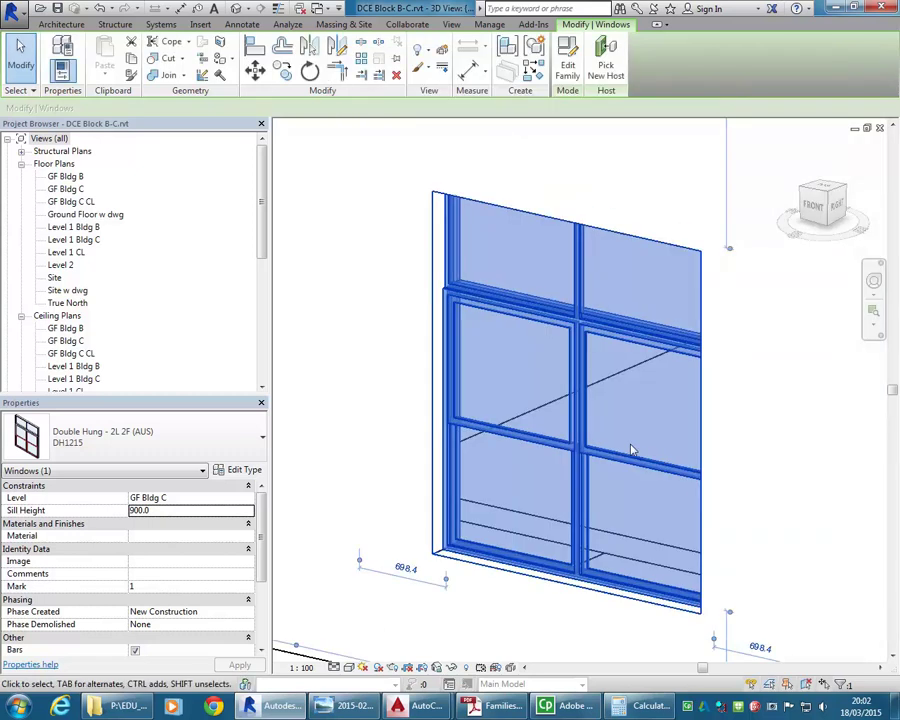
Open the window's family for editing and check the material of a lower glass pane in its 3D view.
double_click(571, 428)
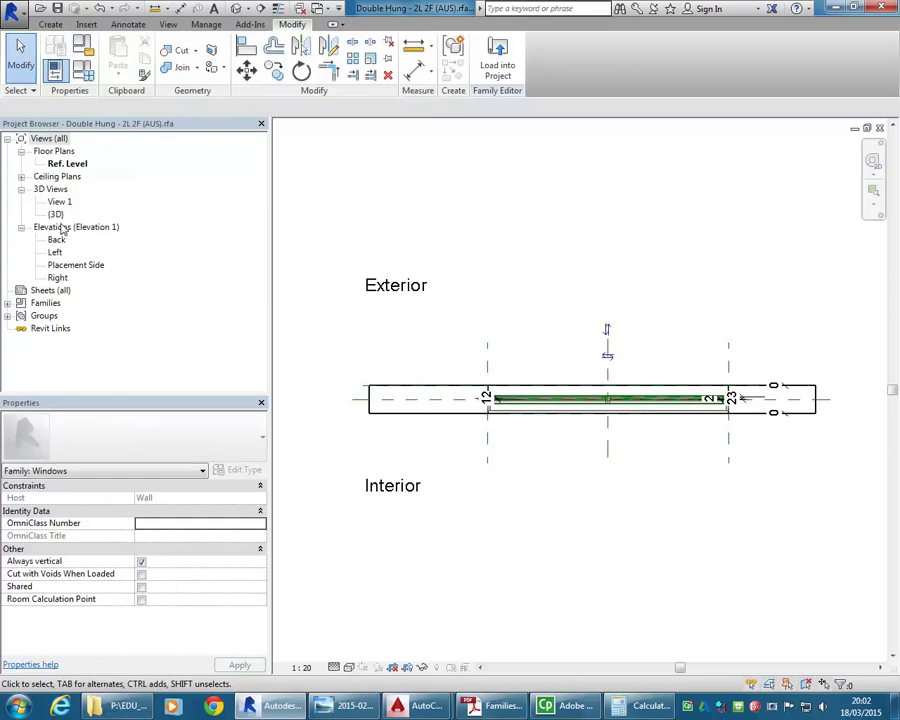
double_click(56, 214)
scroll(496, 528, "up", 8)
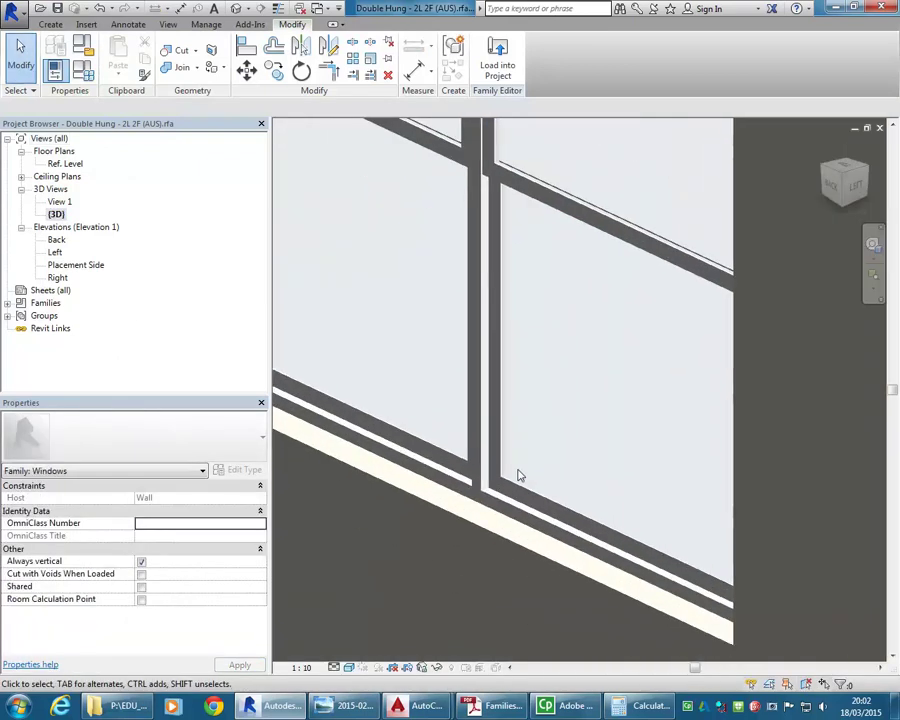
scroll(505, 478, "up", 2)
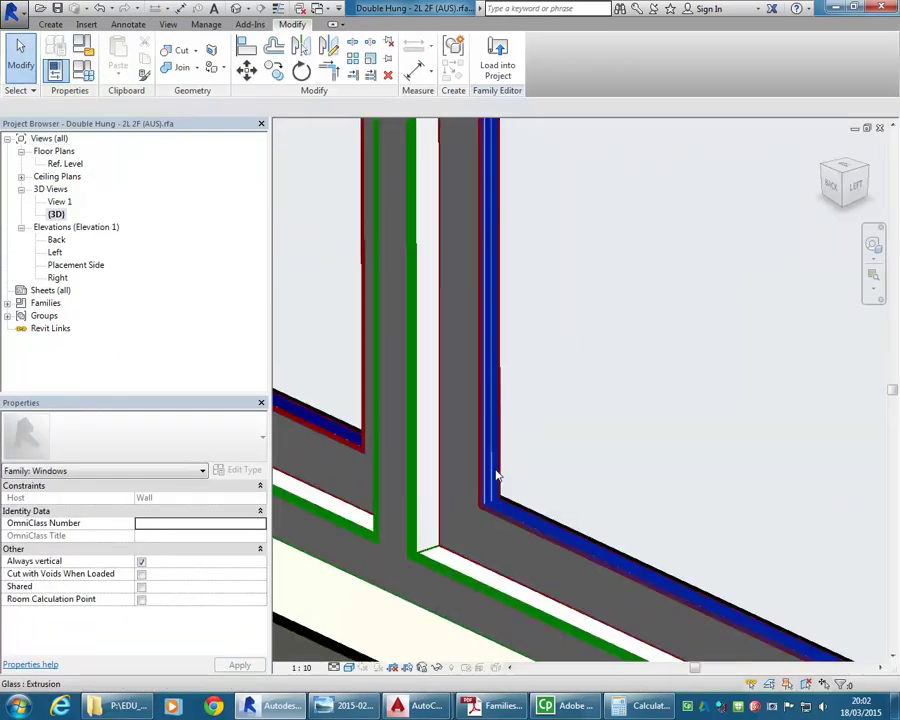
left_click(496, 476)
middle_click_drag(496, 476, 566, 517)
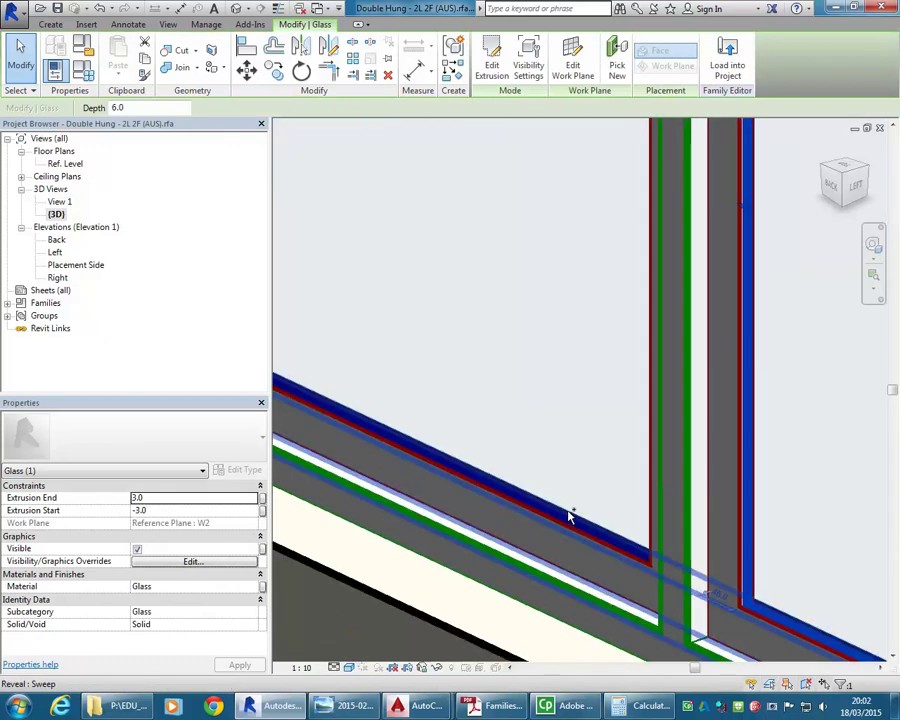
scroll(583, 371, "down", 6)
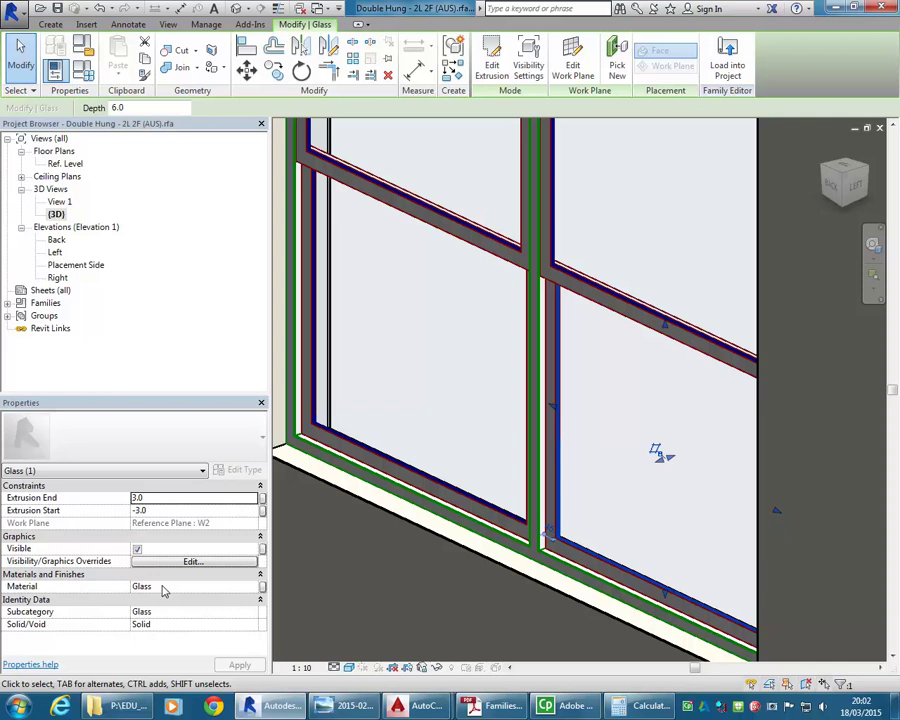
Deselect the glass pane and examine the complete double hung window family from the back.
scroll(285, 563, "up", 2)
key("Escape")
scroll(461, 340, "down", 1)
middle_click_drag(461, 340, 436, 536, "shift")
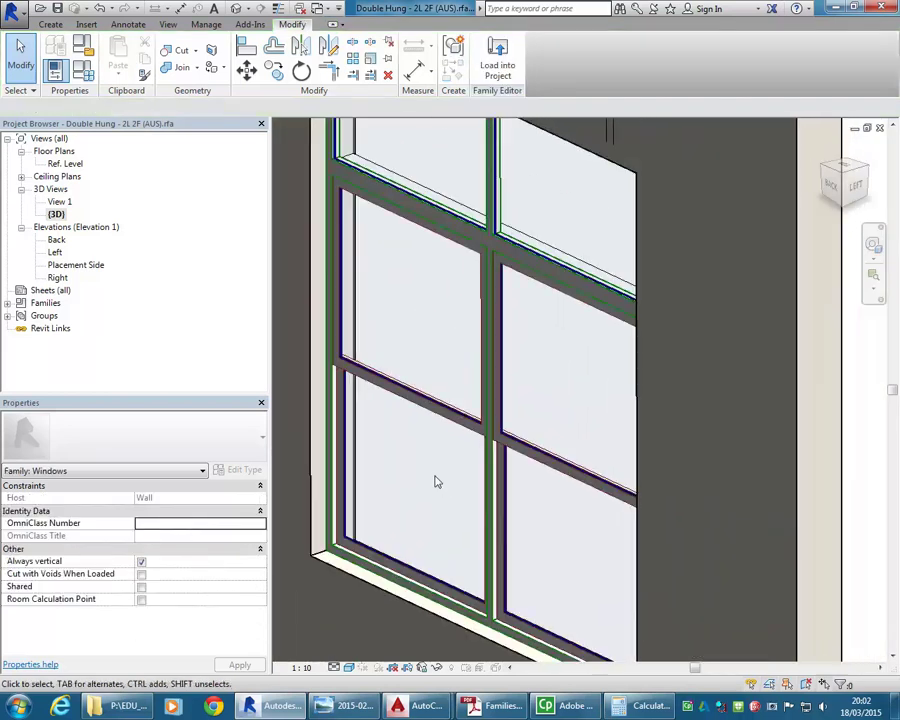
scroll(502, 454, "down", 2)
middle_click_drag(502, 454, 674, 415, "shift")
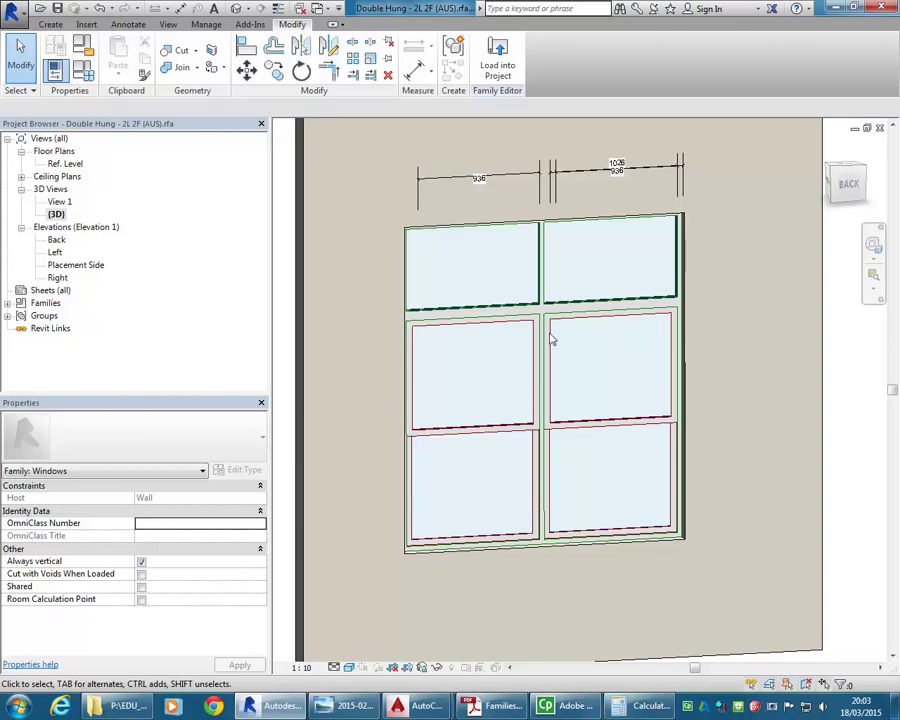
Examine the family's Ref. Level plan and the annotation tools available for drawing its plan symbol, such as Symbolic Line.
double_click(65, 163)
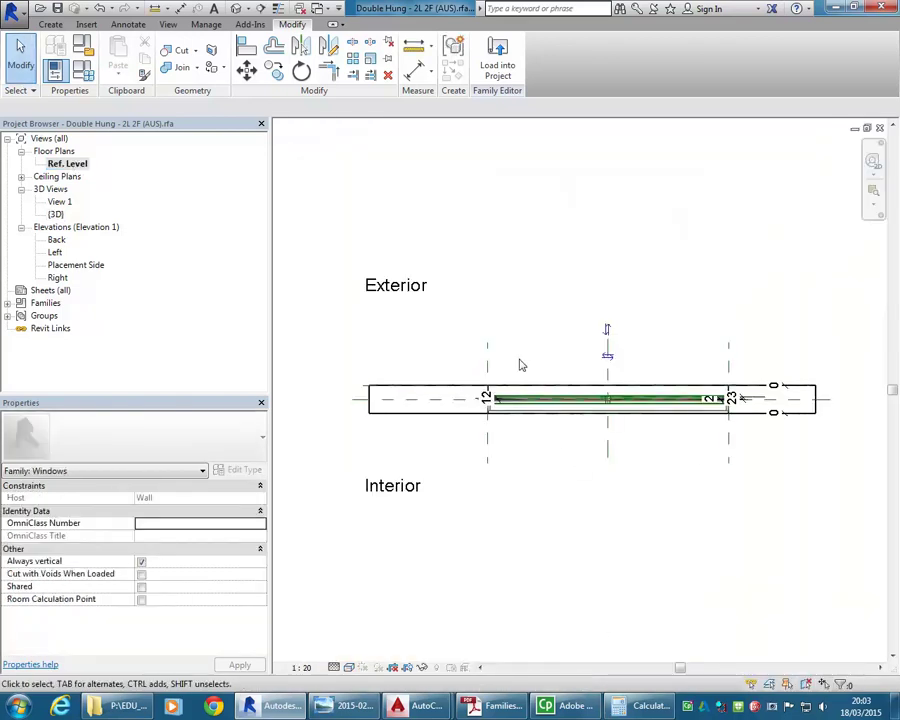
scroll(520, 365, "up", 3)
middle_click_drag(582, 362, 484, 367)
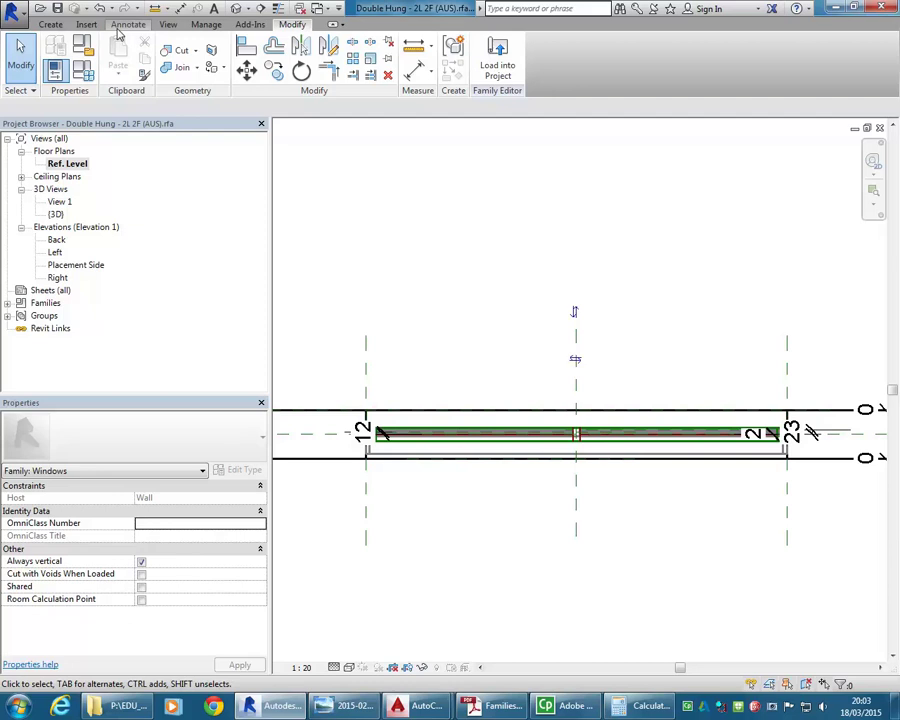
left_click(122, 25)
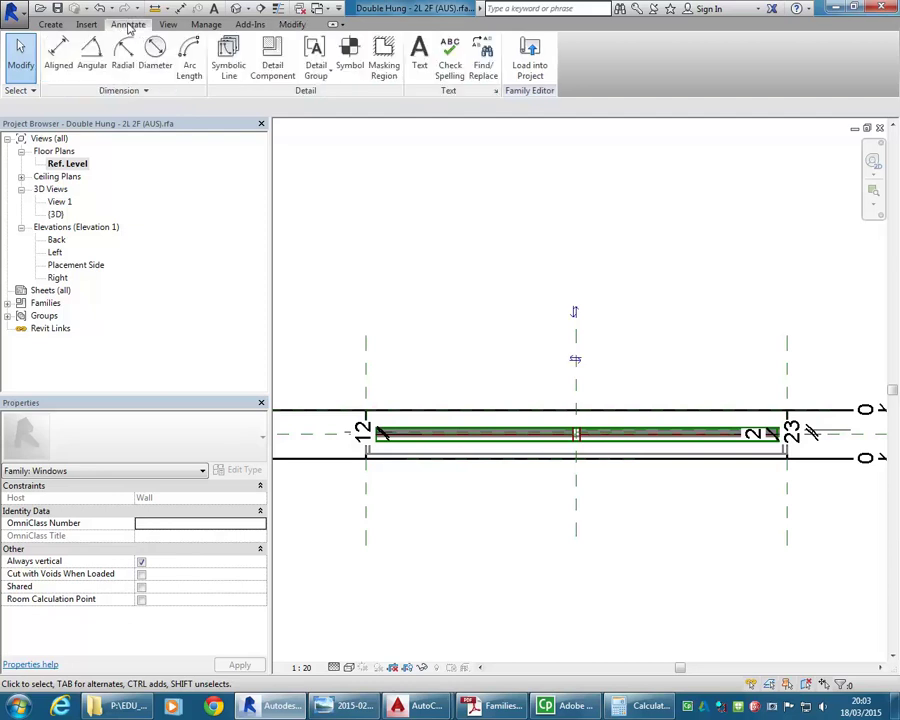
left_click(50, 24)
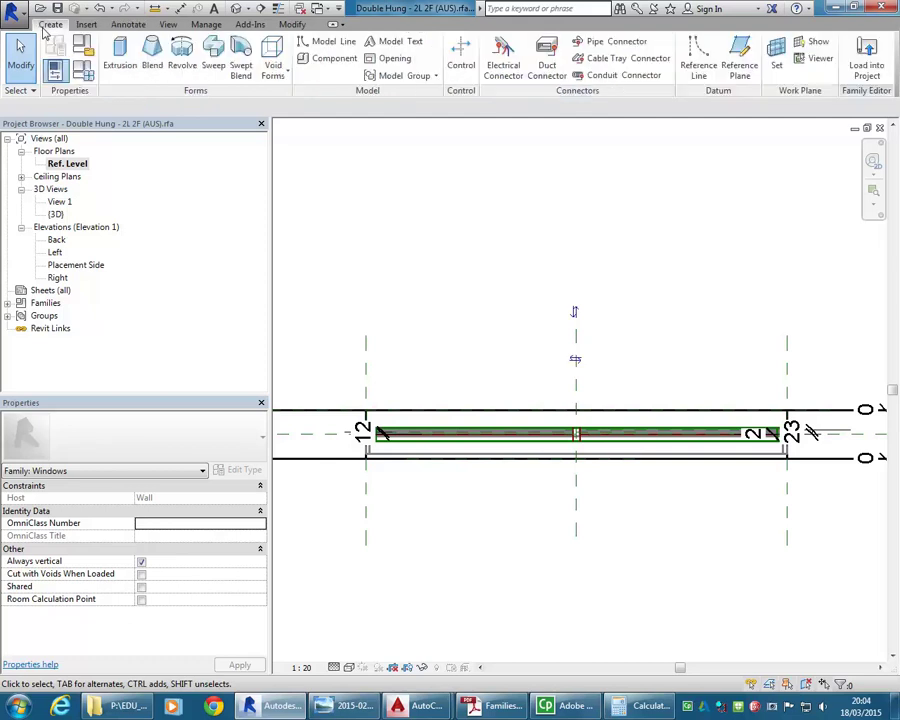
left_click(126, 24)
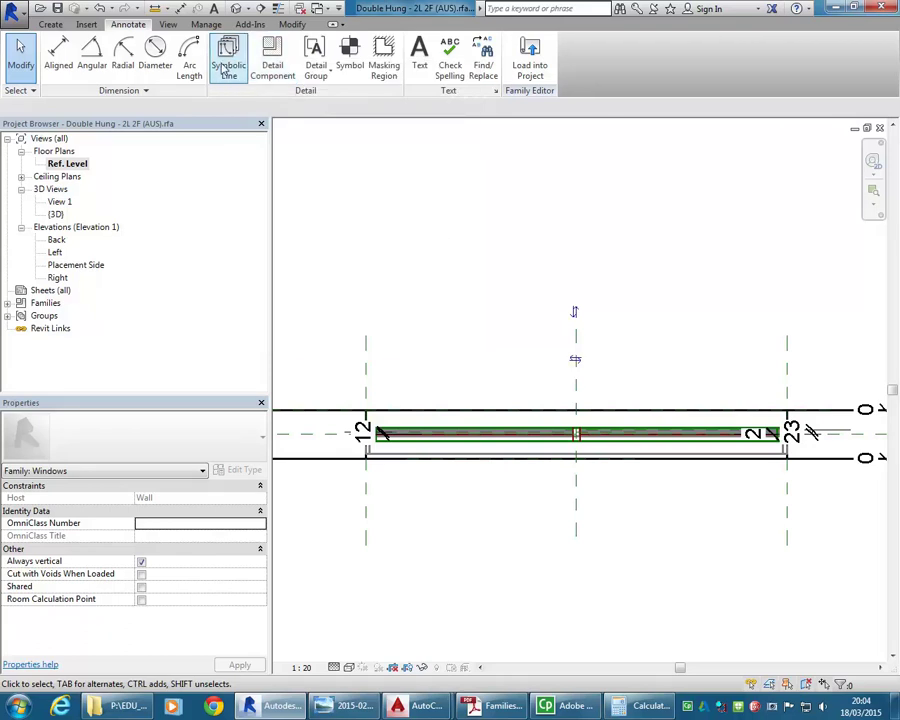
scroll(476, 305, "down", 1)
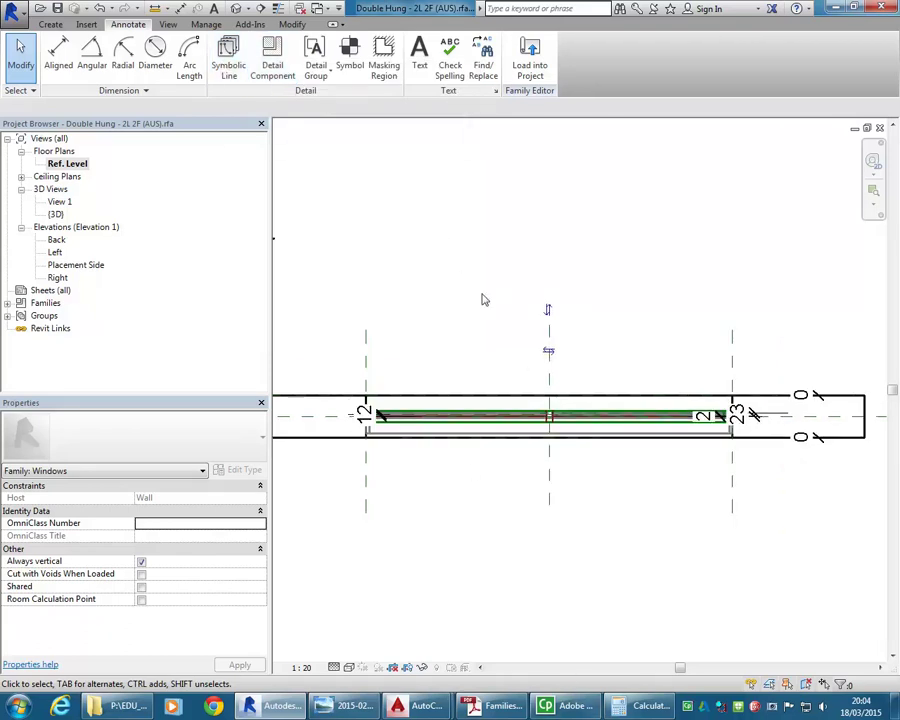
Review the window family in 3D once more and close its open views to return to the project's GF Bldg C floor plan.
left_click(56, 214)
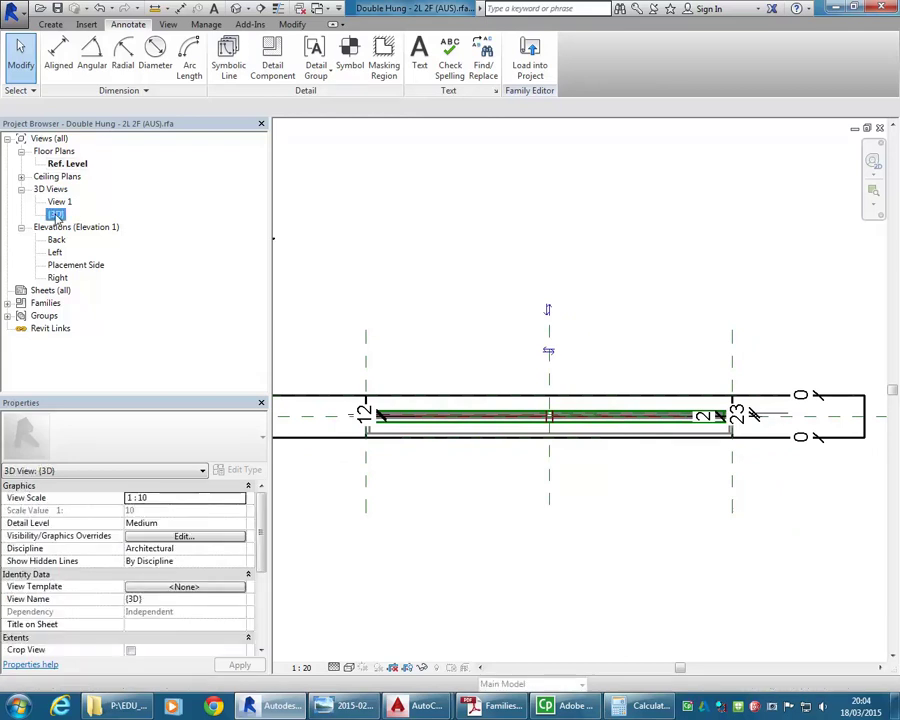
double_click(56, 214)
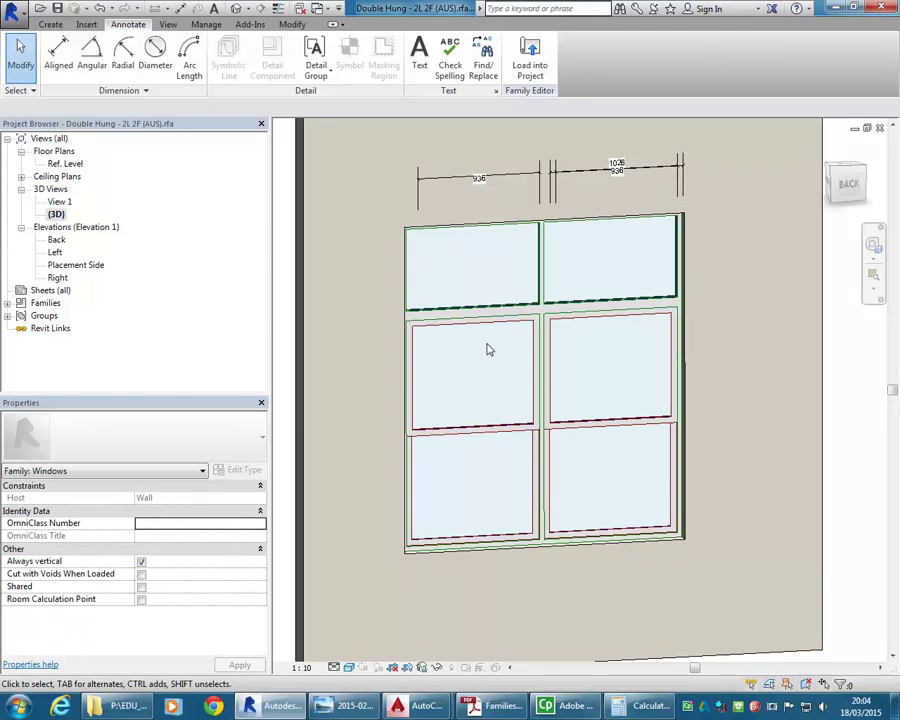
middle_click_drag(489, 349, 477, 348, "shift")
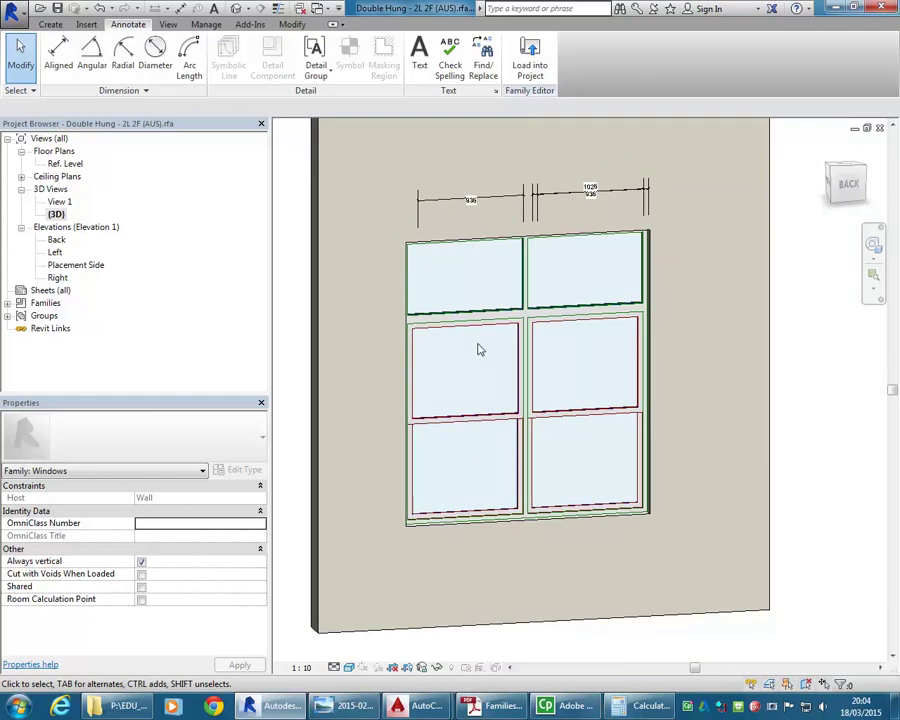
left_click(880, 129)
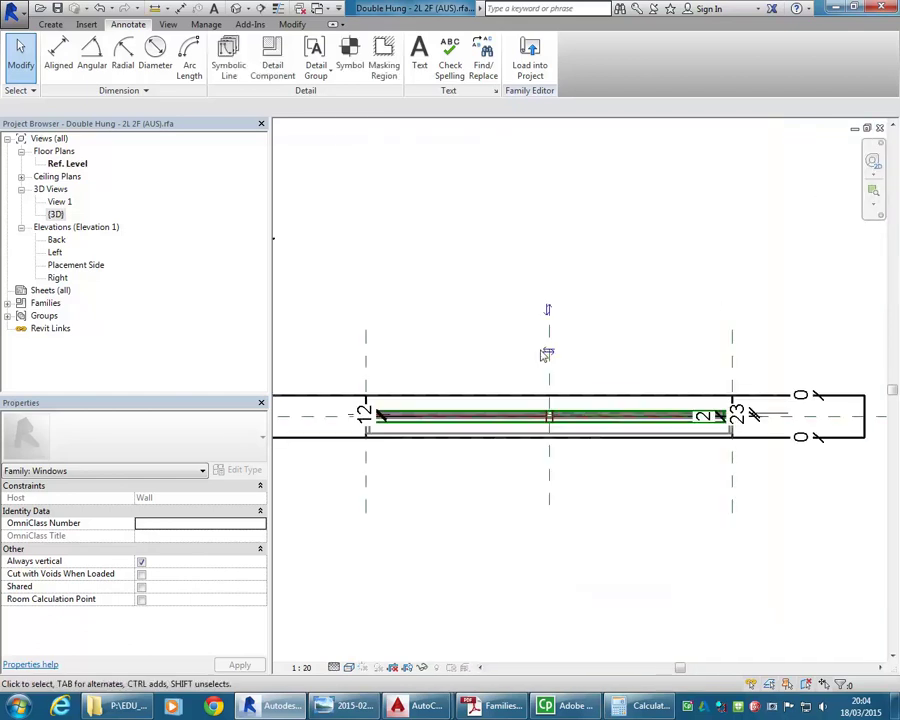
left_click(880, 129)
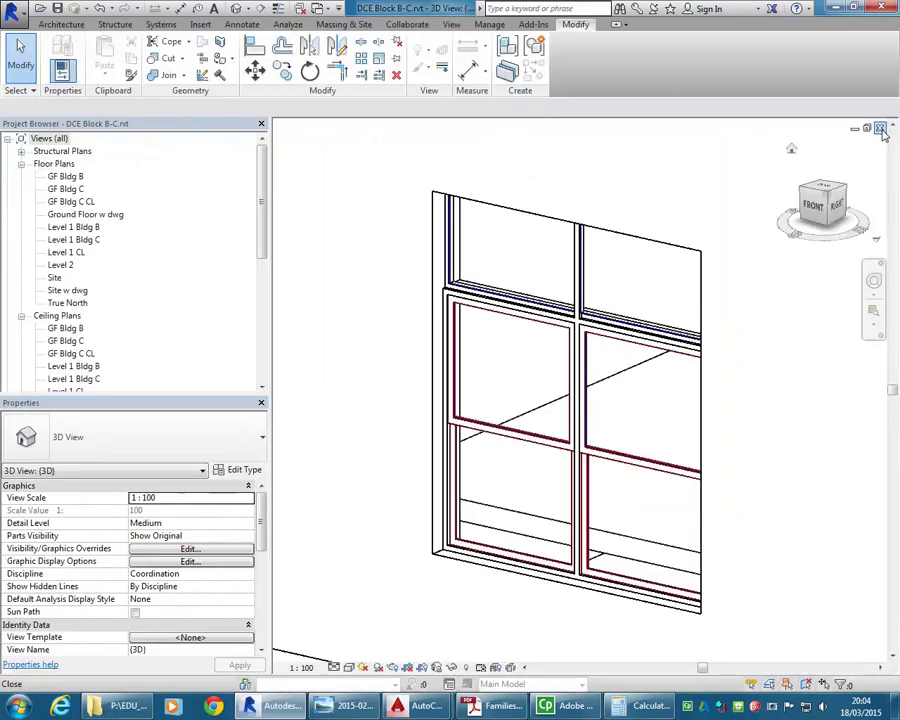
left_click(880, 129)
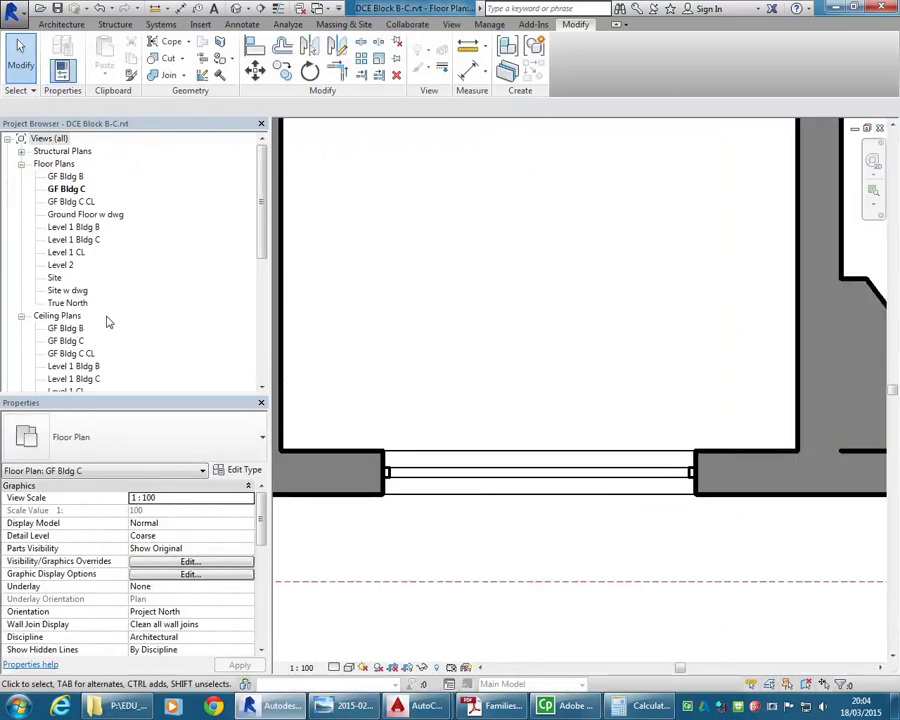
Open the project's {3D} view and check where the placed window sits in the long exterior wall.
left_click_drag(262, 190, 255, 300)
scroll(120, 220, "down", 1)
double_click(56, 188)
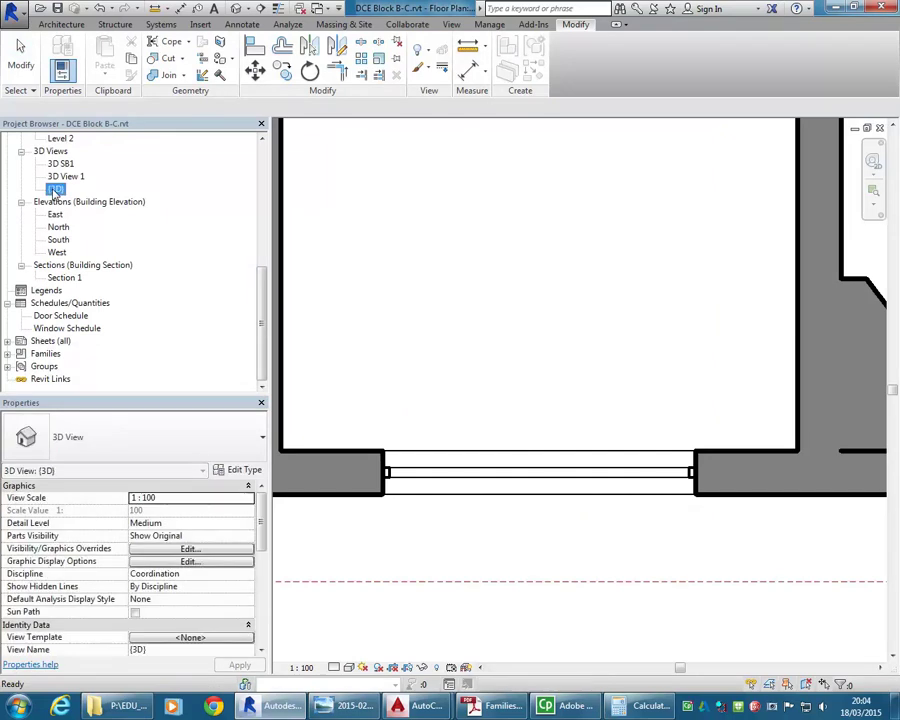
left_click(572, 376)
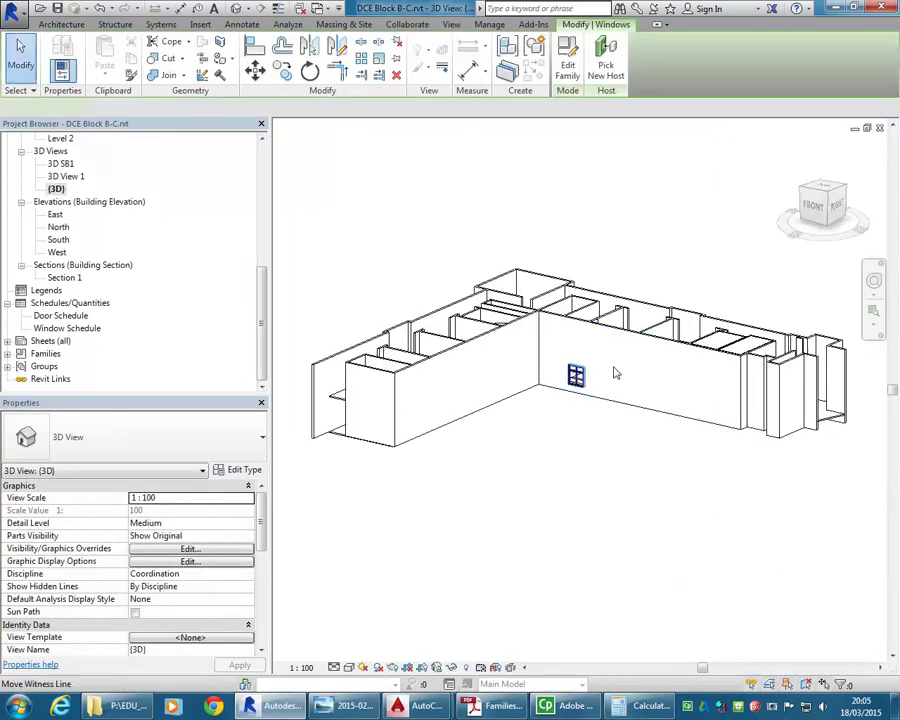
scroll(620, 370, "up", 4)
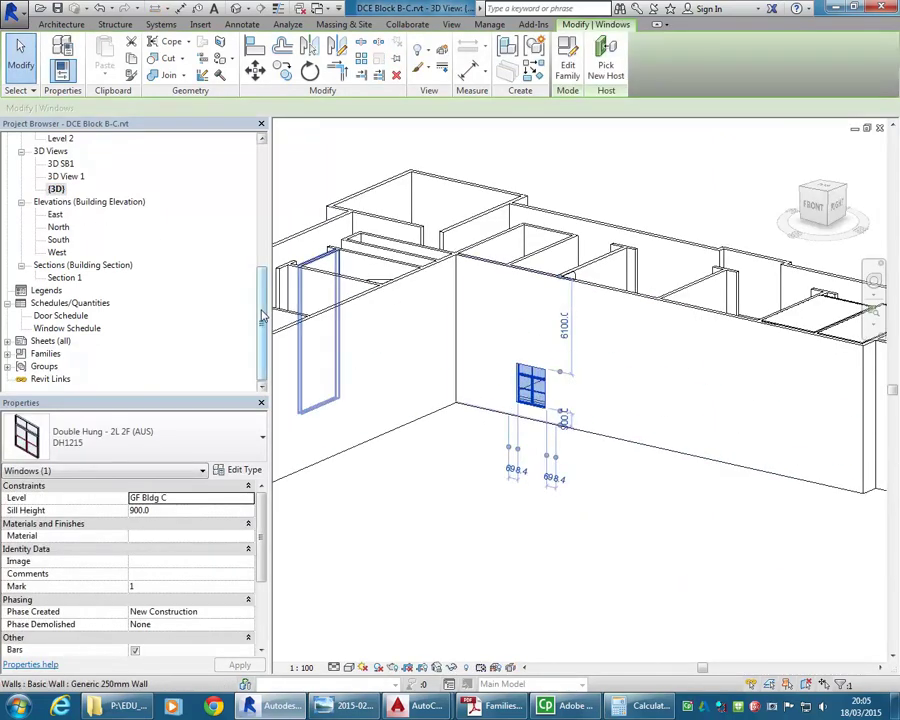
key("Escape")
Open the GF Bldg B floor plan and move the window along the long wall into the easternmost small room, about 623 mm from its partition.
scroll(130, 200, "up", 10)
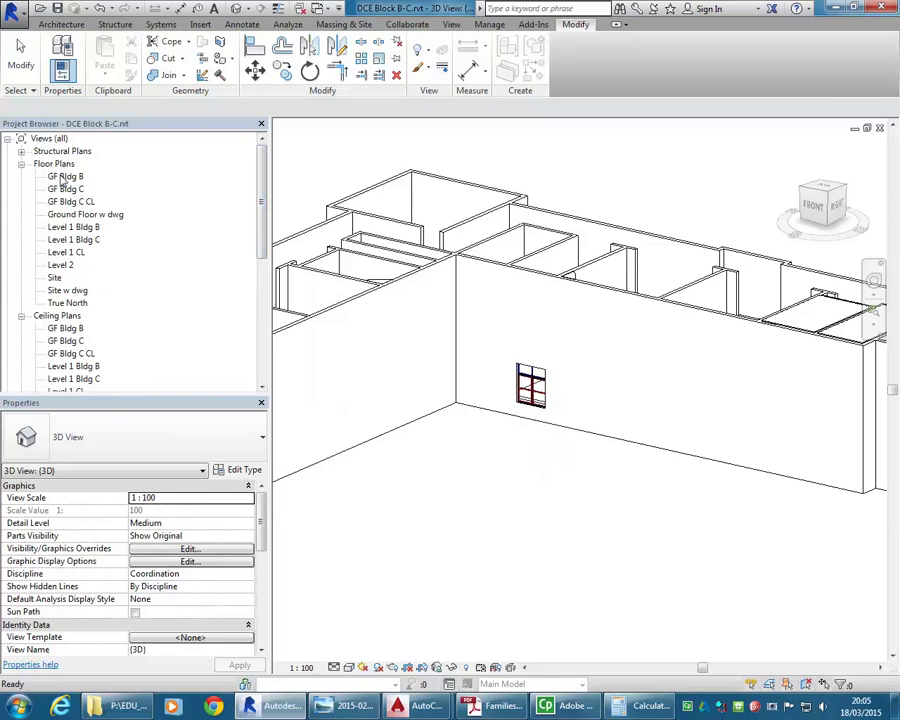
double_click(66, 176)
scroll(365, 390, "down", 6)
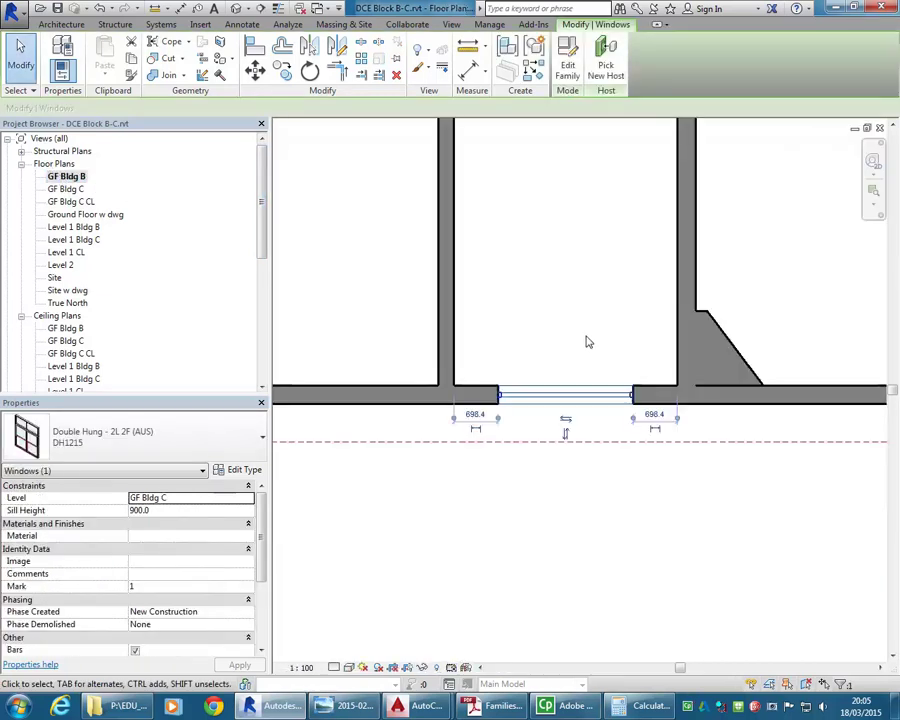
middle_click_drag(365, 390, 381, 390)
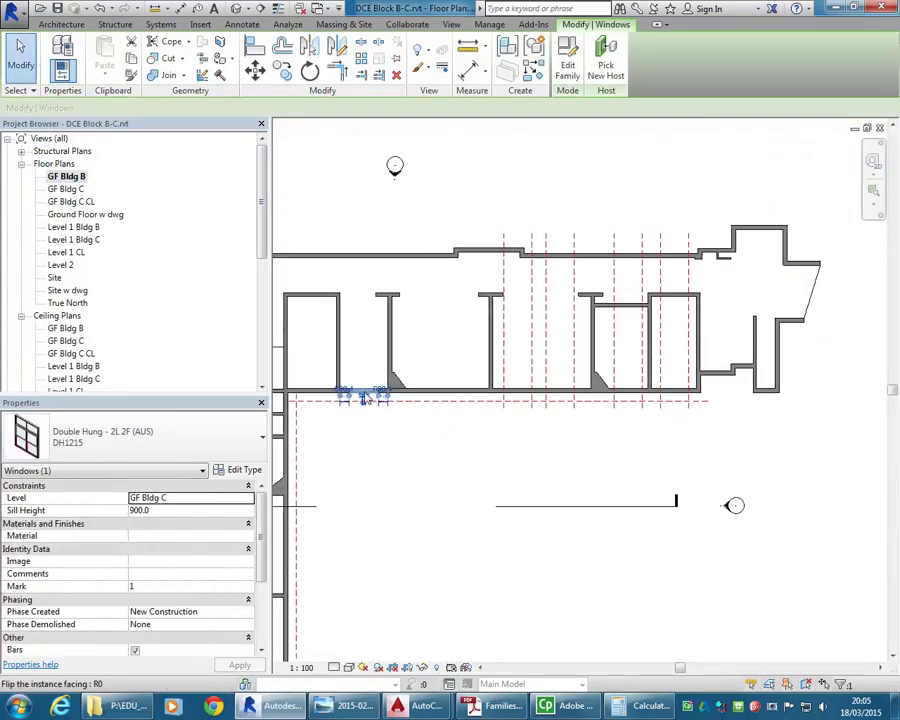
scroll(362, 390, "up", 3)
left_click_drag(360, 398, 760, 390)
middle_click_drag(760, 390, 481, 403)
left_click_drag(481, 403, 794, 402)
scroll(818, 392, "up", 2)
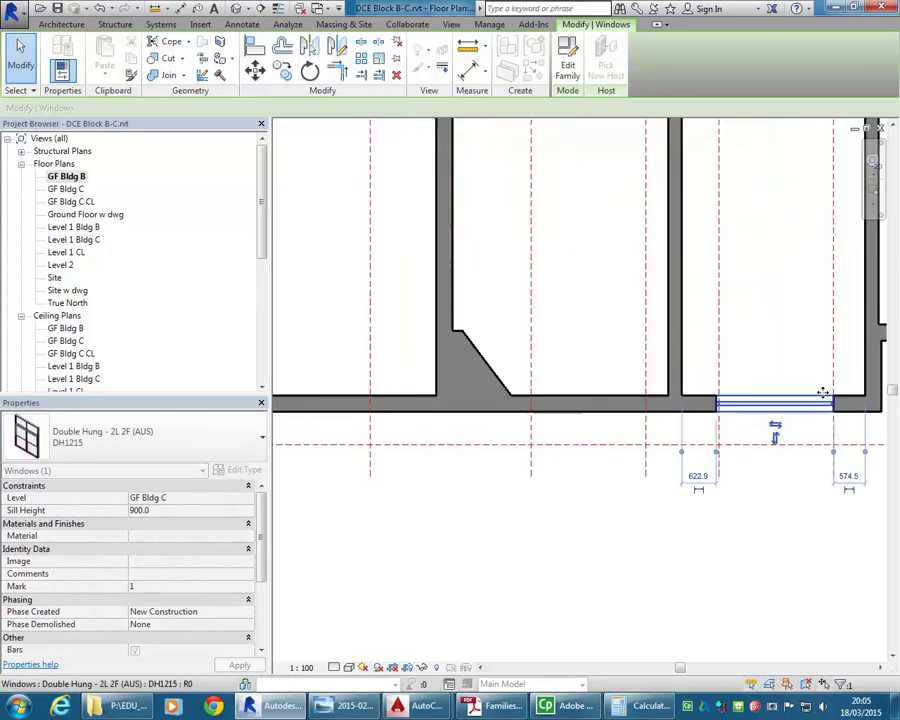
Nudge the window eastward until it lines up with the pair of vertical reference planes in that room.
scroll(680, 372, "up", 4)
scroll(682, 375, "up", 2)
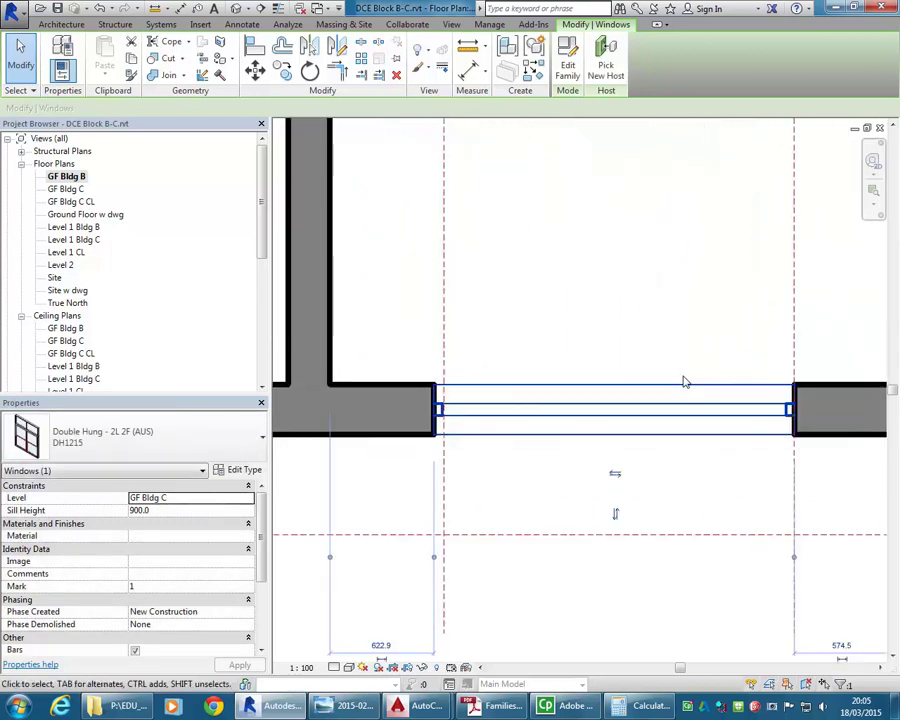
key("Right")
key("Right")
scroll(685, 381, "down", 5)
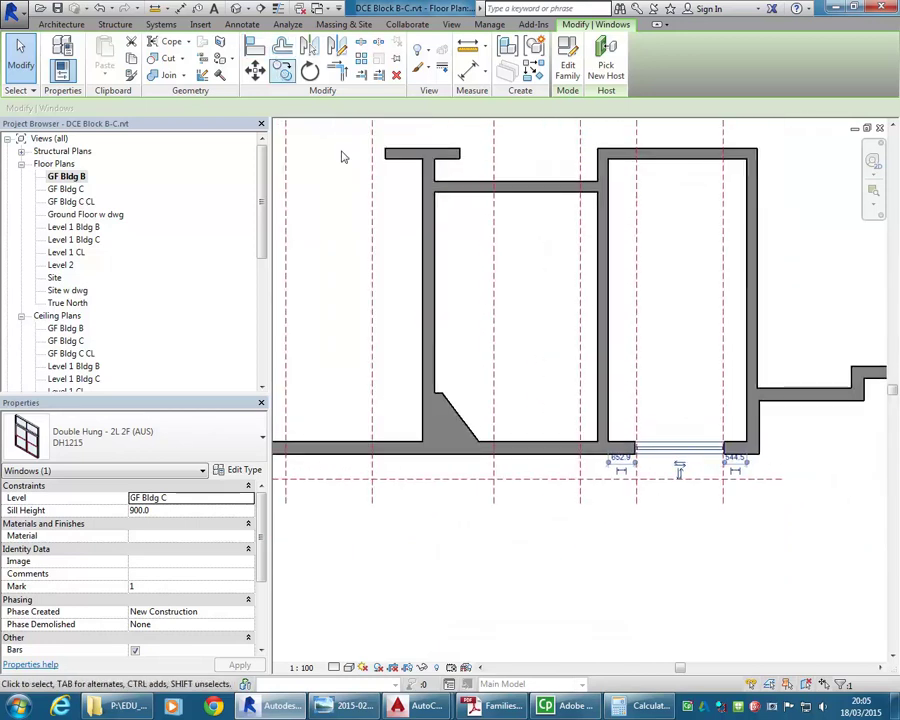
Copy the window into the adjoining room to the west, using the matching western reference planes as start and end points.
key("c")
key("o")
left_click(637, 362)
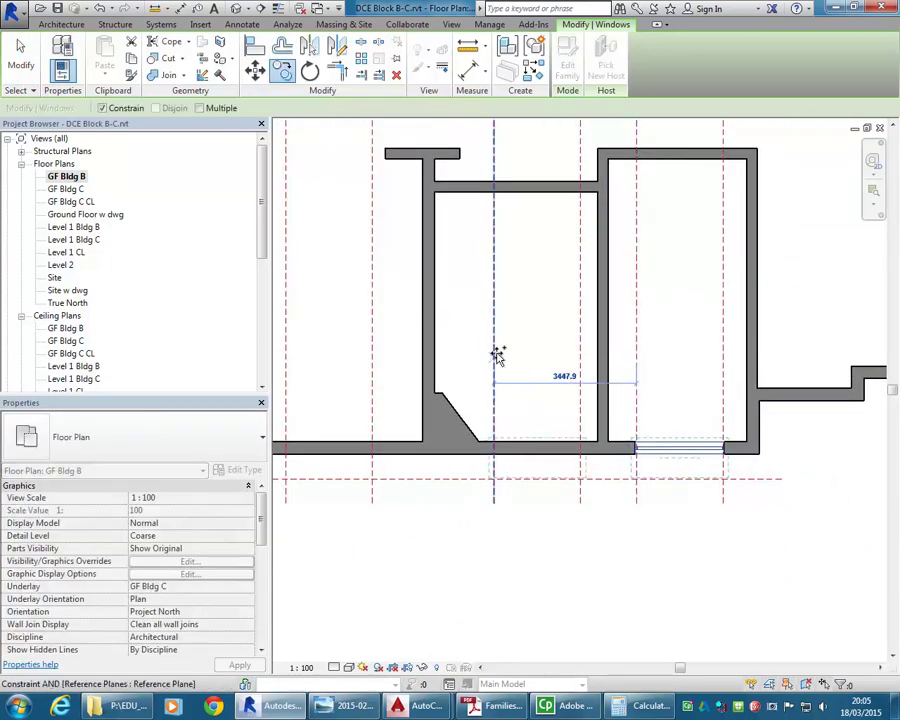
left_click(494, 360)
Copy the new window to the eastern pair of reference planes in the large room beyond the mantle wall.
middle_click_drag(370, 356, 546, 380)
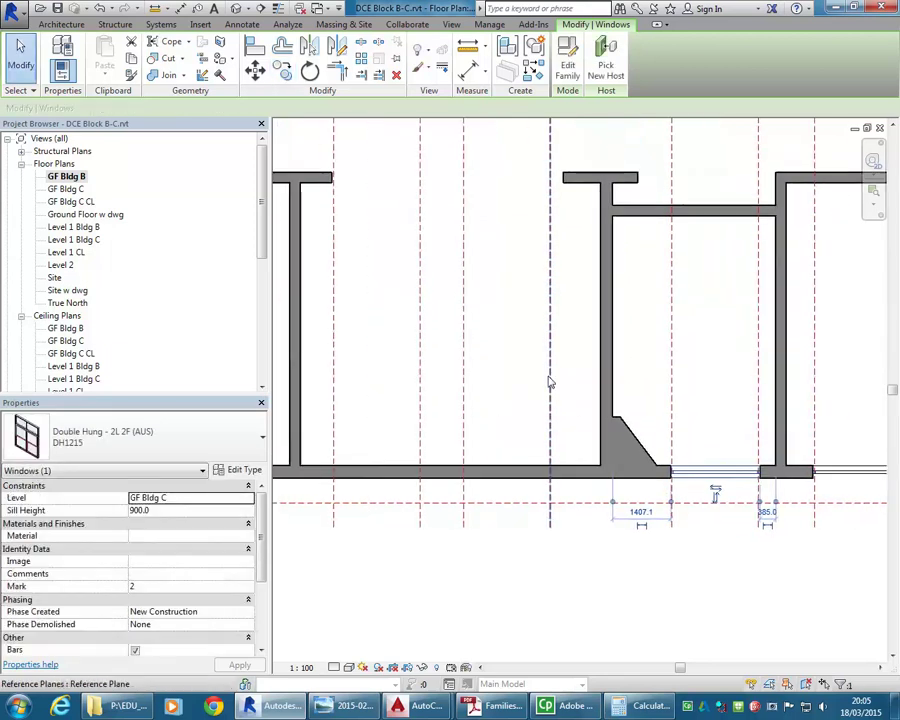
key("m")
key("v")
left_click(672, 372)
left_click(465, 361)
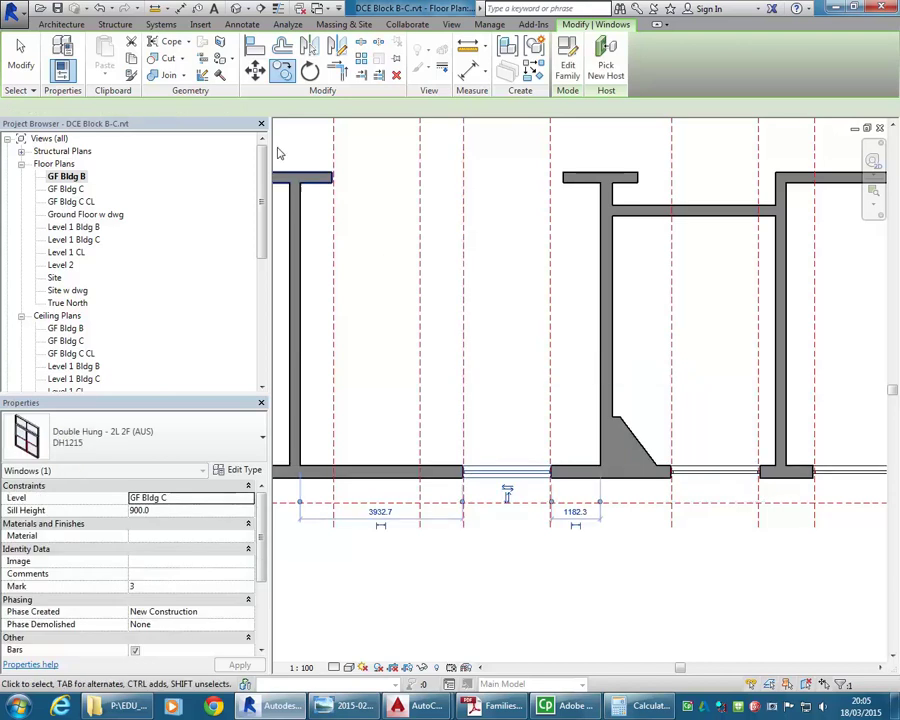
Copy that window to the remaining pair of reference planes in the same large room, with Multiple enabled.
key("m")
key("v")
left_click(463, 352)
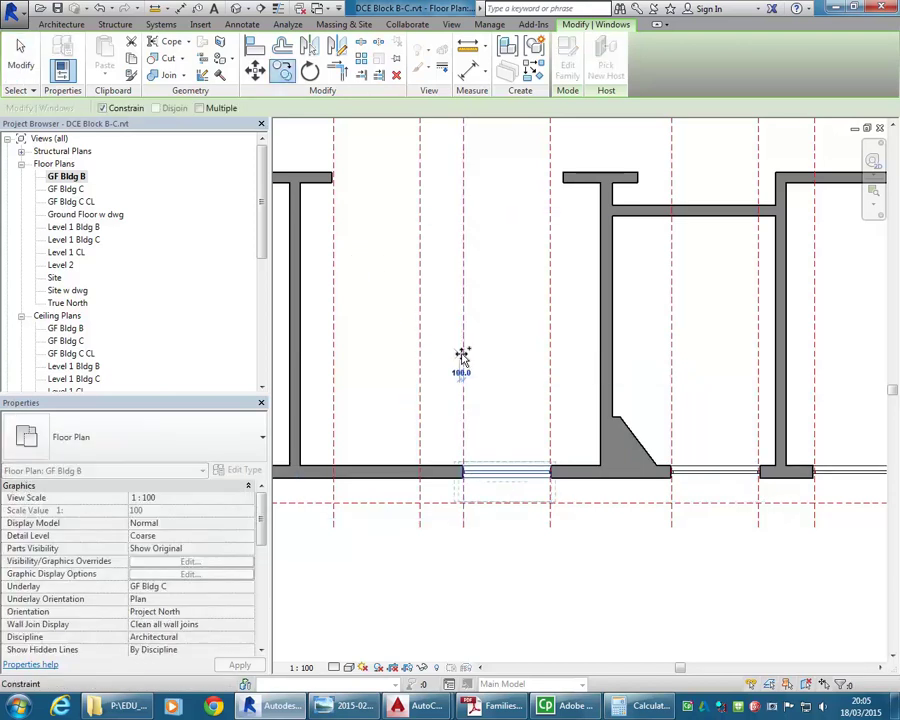
left_click(200, 107)
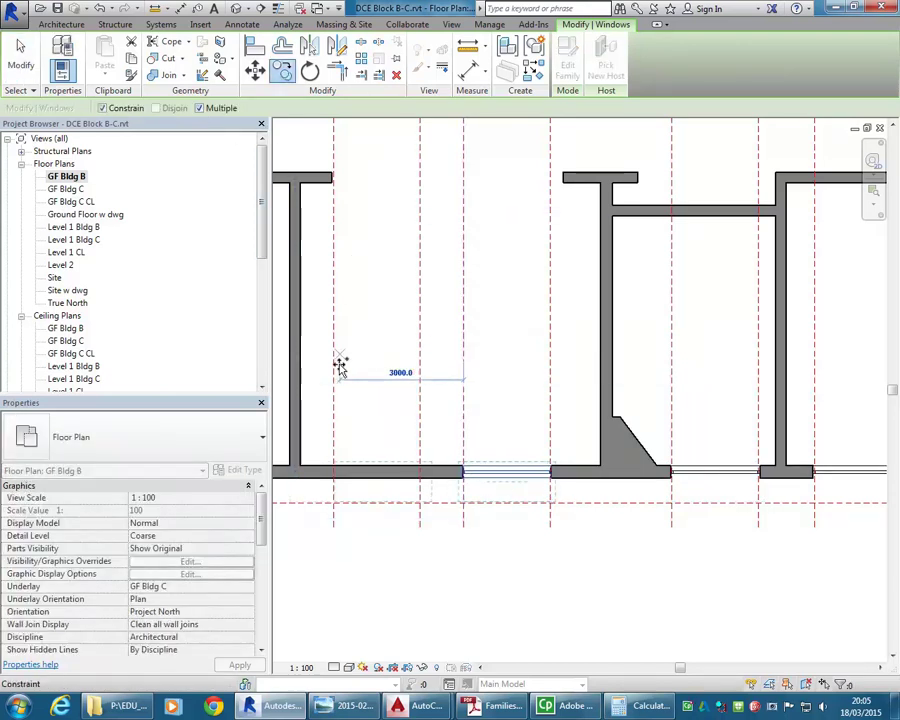
scroll(335, 367, "down", 1)
middle_click_drag(335, 367, 624, 377)
key("Escape")
Select the large room's two windows and copy them along the wall into the next room to the west.
left_click_drag(548, 508, 840, 432)
key("c")
key("o")
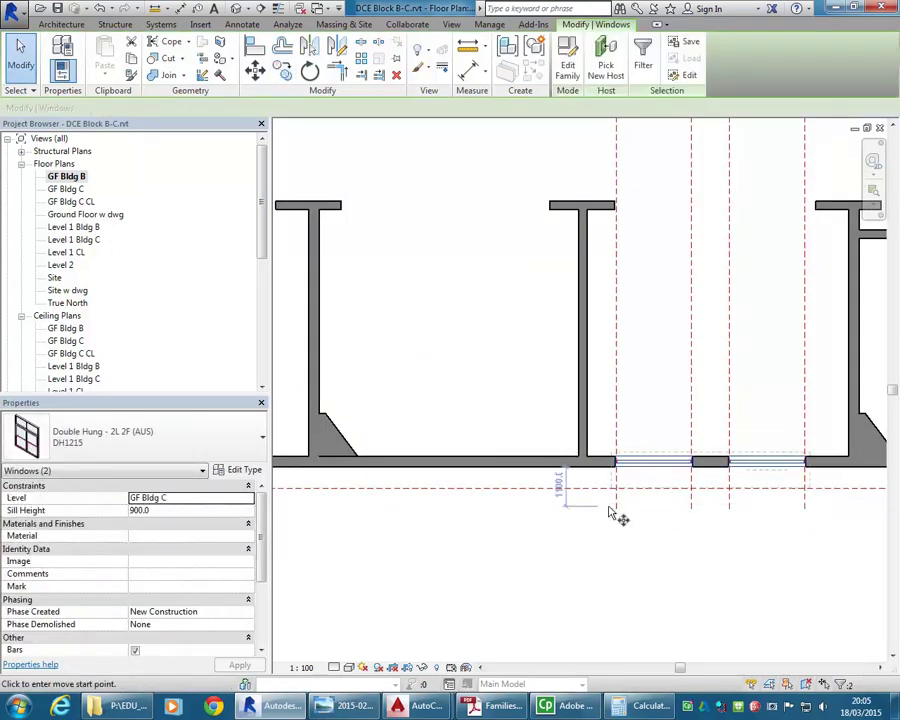
left_click(590, 460)
left_click(348, 461)
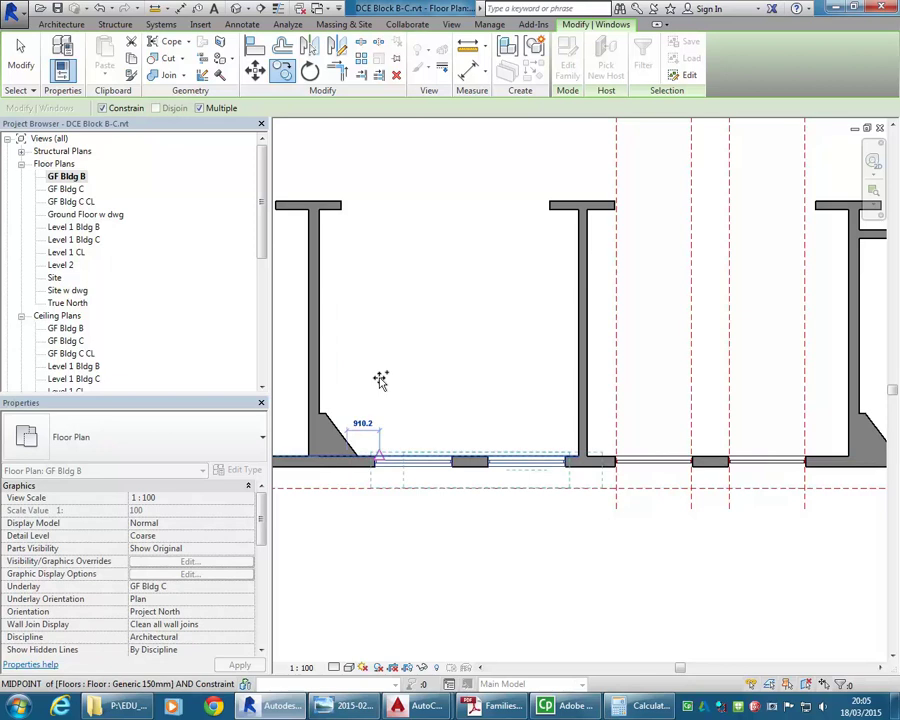
Shift the two copied windows slightly west so they sit closer to the mantle wall corner.
left_click(367, 421)
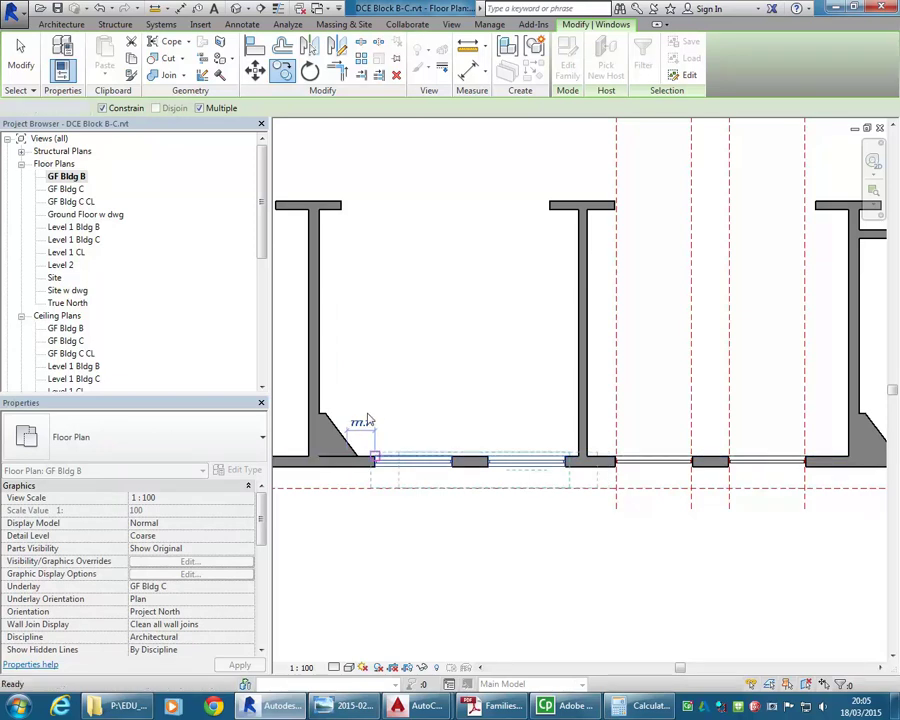
left_click(362, 434)
left_click_drag(356, 432, 576, 490)
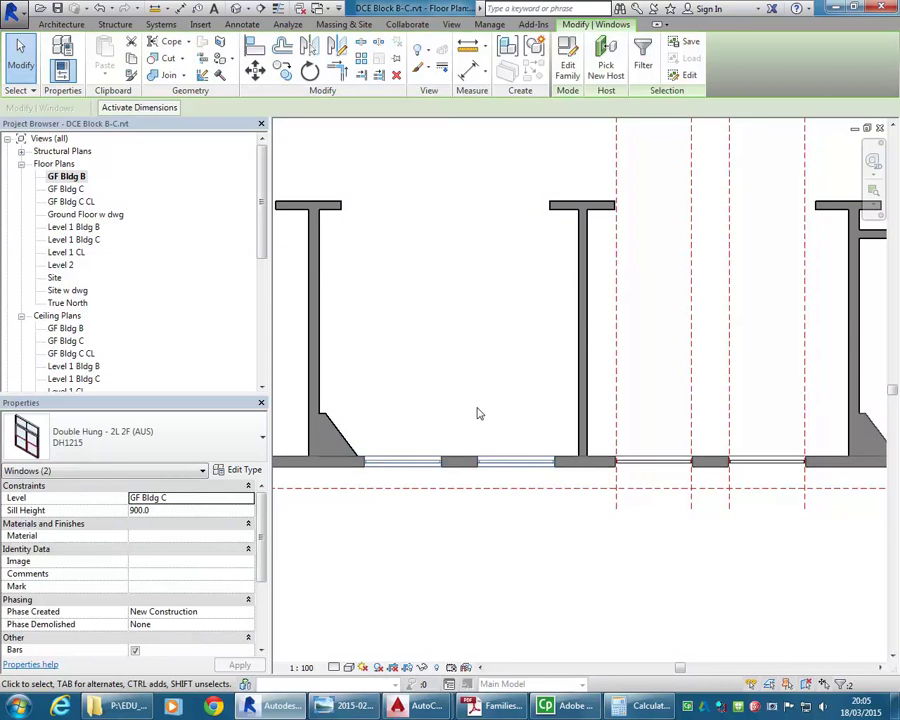
left_click(477, 412)
scroll(477, 412, "down", 2)
mouse_move(476, 410)
middle_mouse_down()
mouse_move(458, 436)
mouse_move(472, 432)
middle_mouse_up()
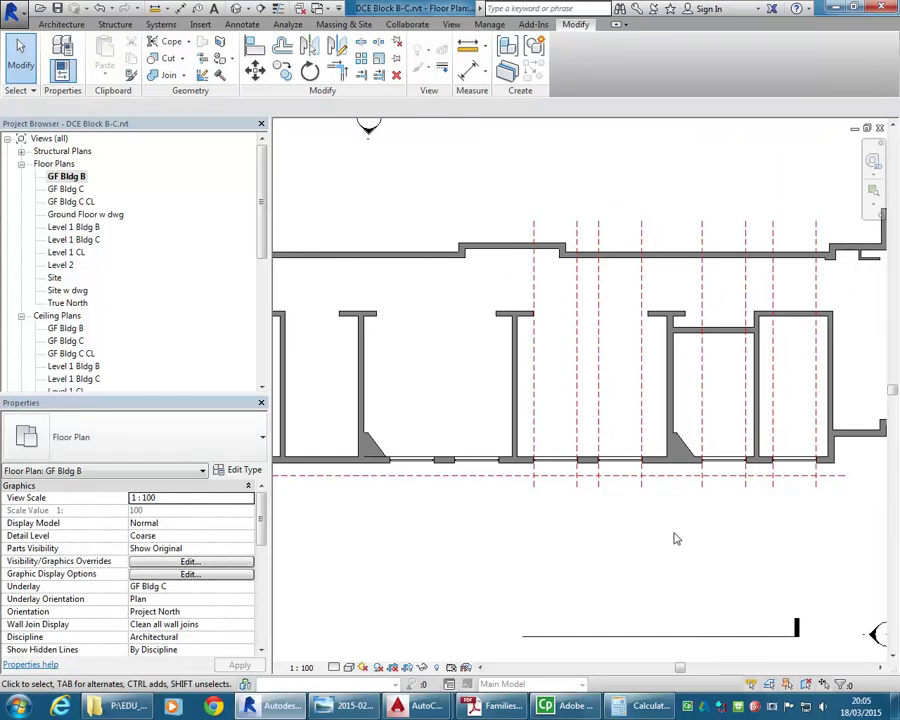
Select this room's two windows and copy them further west to the end of the long wall, beside the corner with the other wing.
scroll(422, 392, "down", 2)
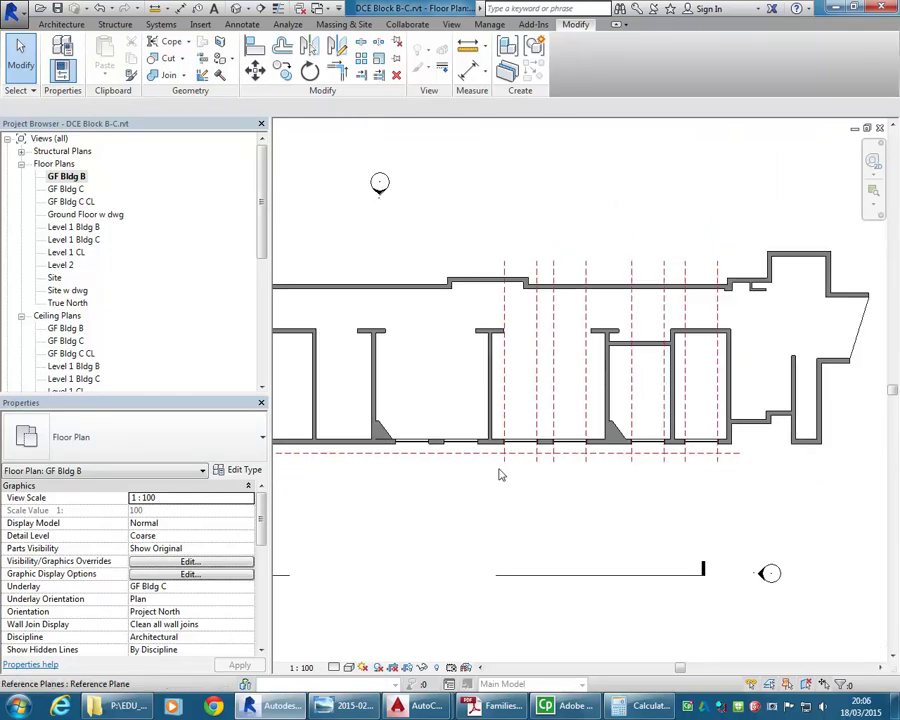
scroll(383, 364, "down", 1)
middle_click_drag(383, 364, 423, 362)
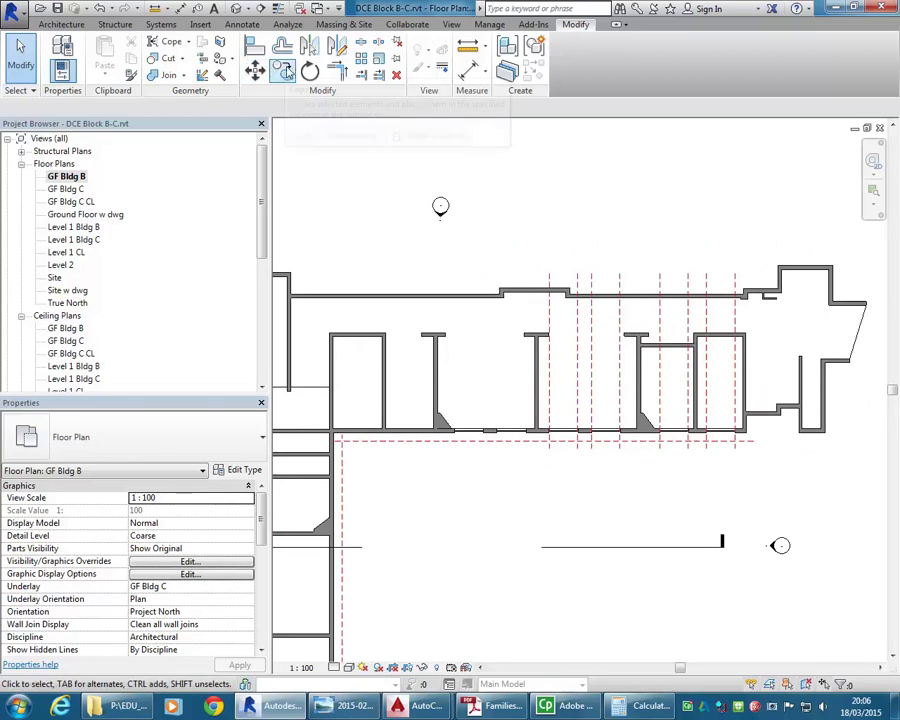
scroll(441, 420, "up", 1)
scroll(441, 420, "up", 2)
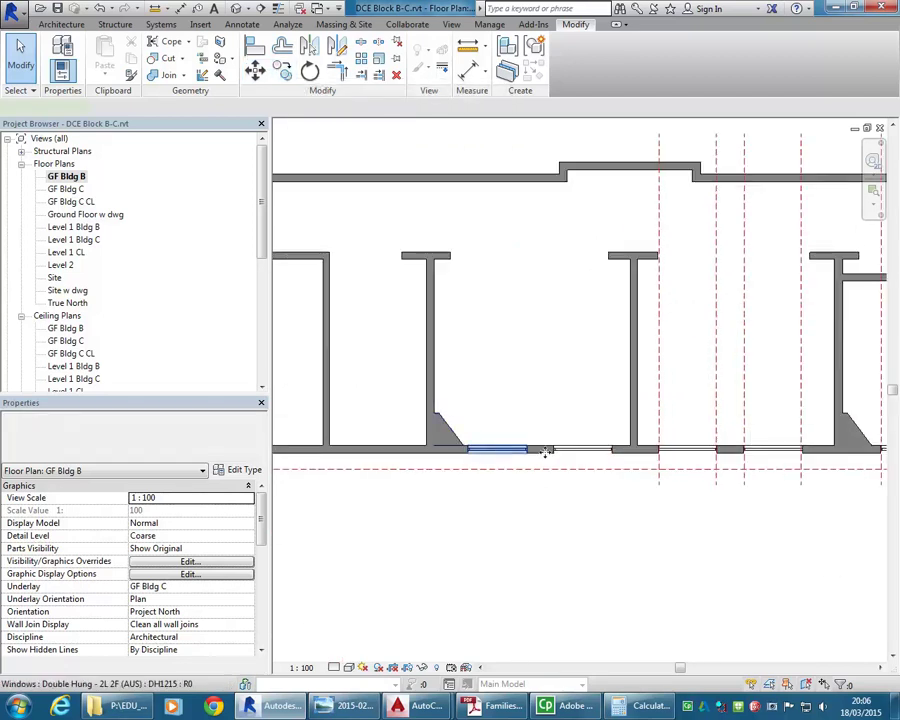
left_click(474, 437)
left_click(524, 437, "ctrl")
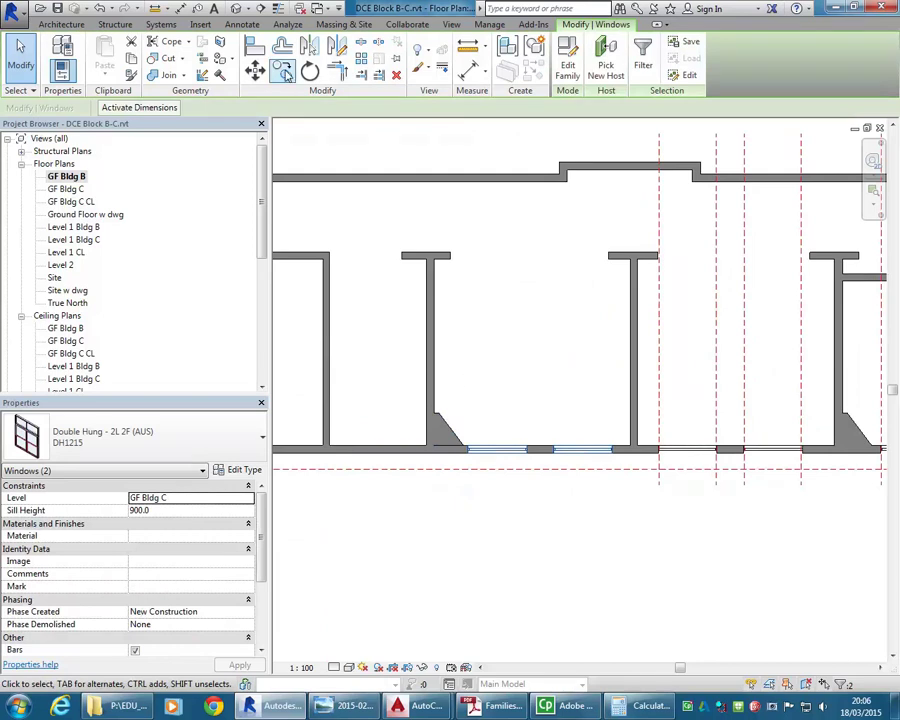
left_click(283, 72)
left_click(542, 432)
scroll(388, 518, "up", 2)
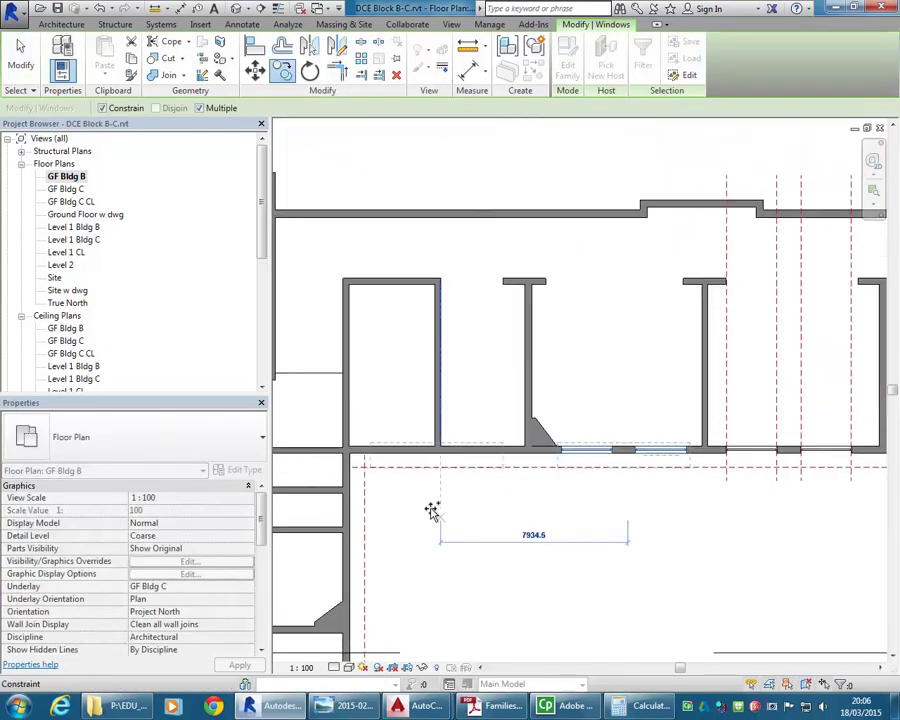
left_click(405, 507)
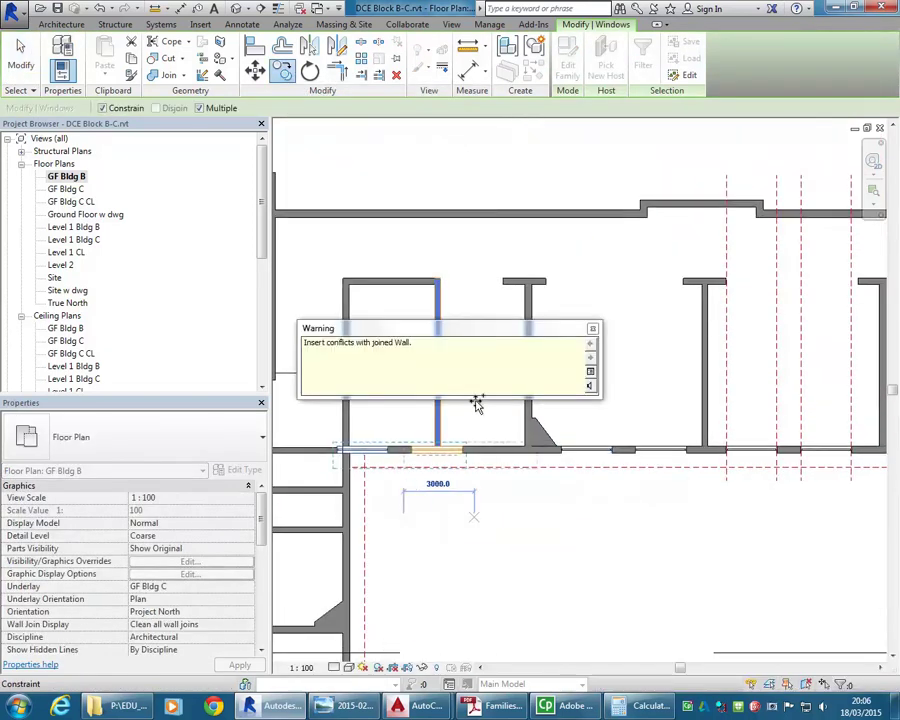
key("Escape")
Select both westernmost windows and nudge them east so that they sit on either side of the partition wall.
left_click(447, 456)
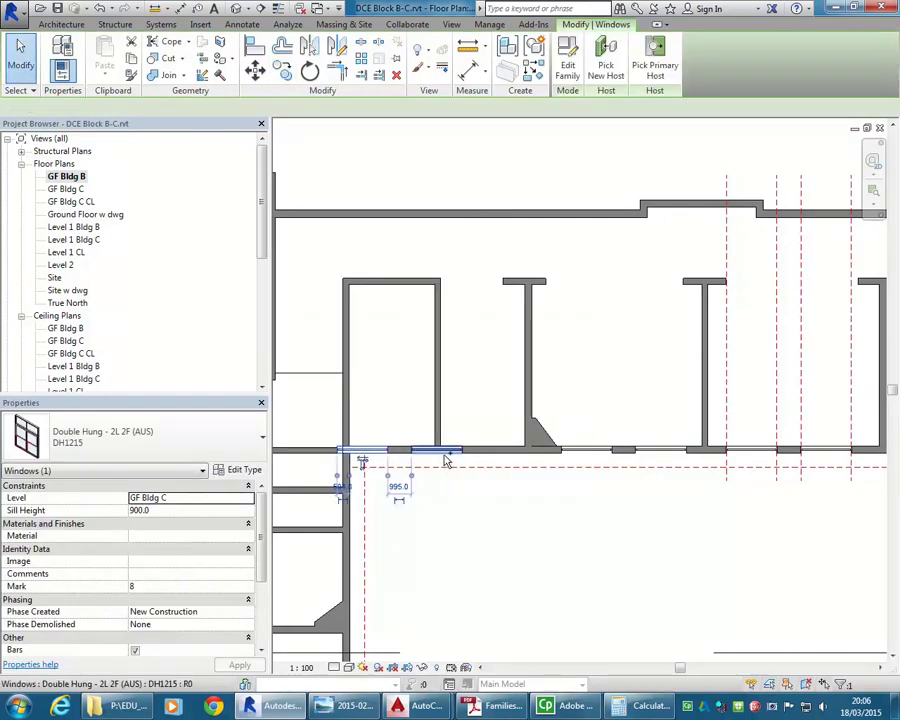
left_click(447, 458, "ctrl")
key("Right")
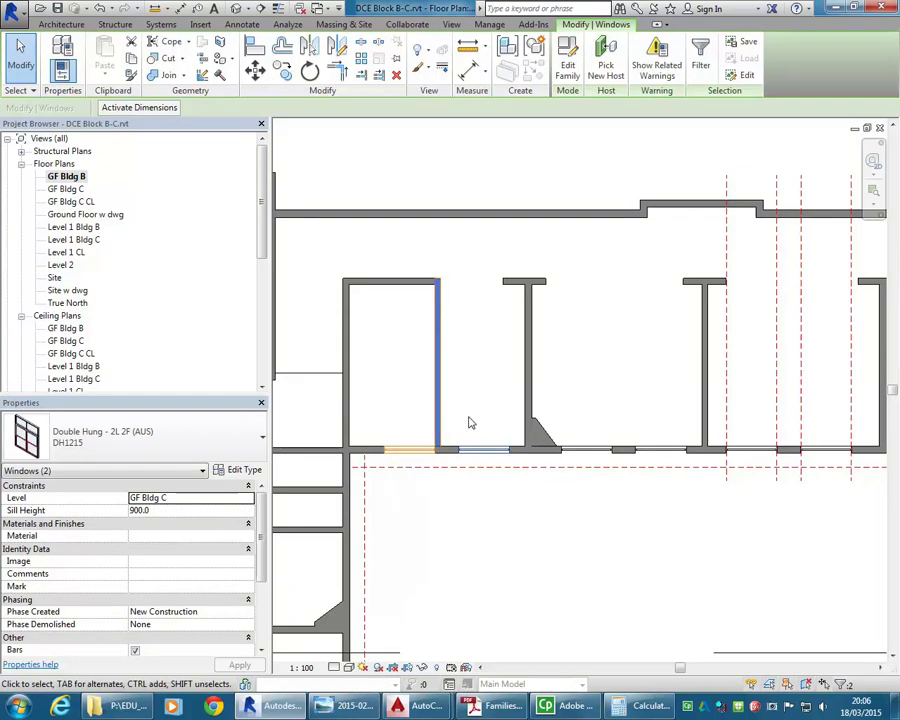
scroll(496, 424, "down", 2)
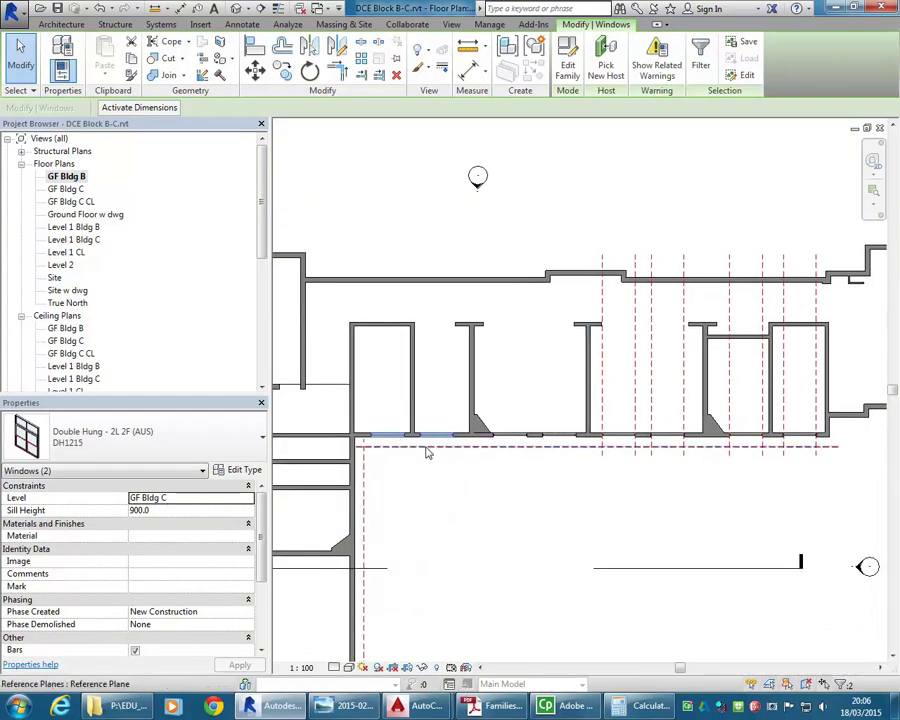
scroll(376, 441, "up", 2)
left_click(391, 389)
Start an aligned dimension string on the window centrelines, picking from the easternmost window westward along the long wall.
scroll(372, 436, "down", 1)
middle_click_drag(372, 436, 382, 382)
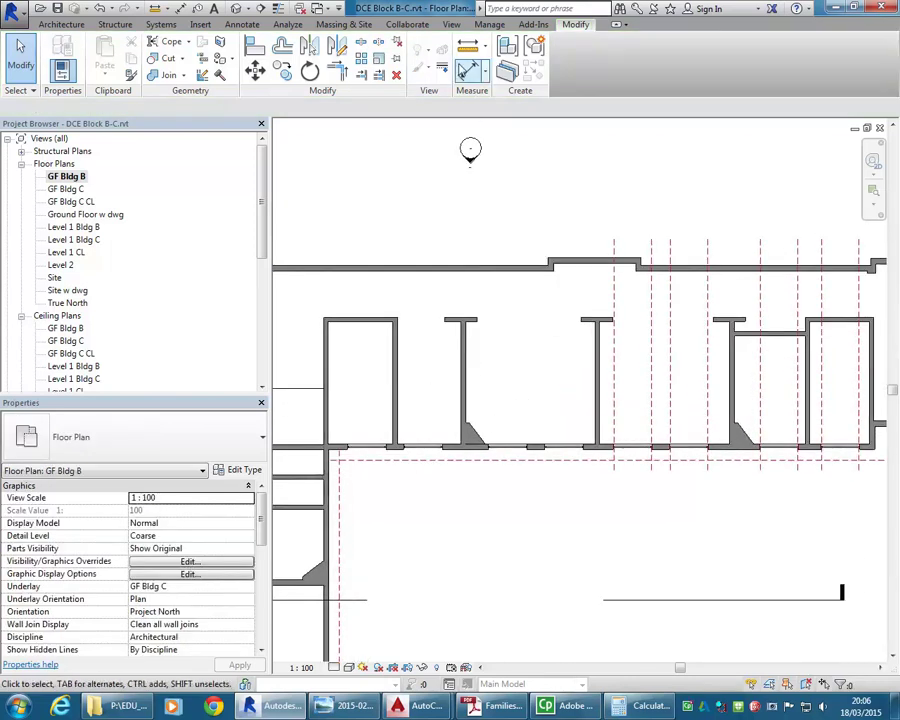
left_click(469, 68)
middle_click_drag(854, 496, 775, 432)
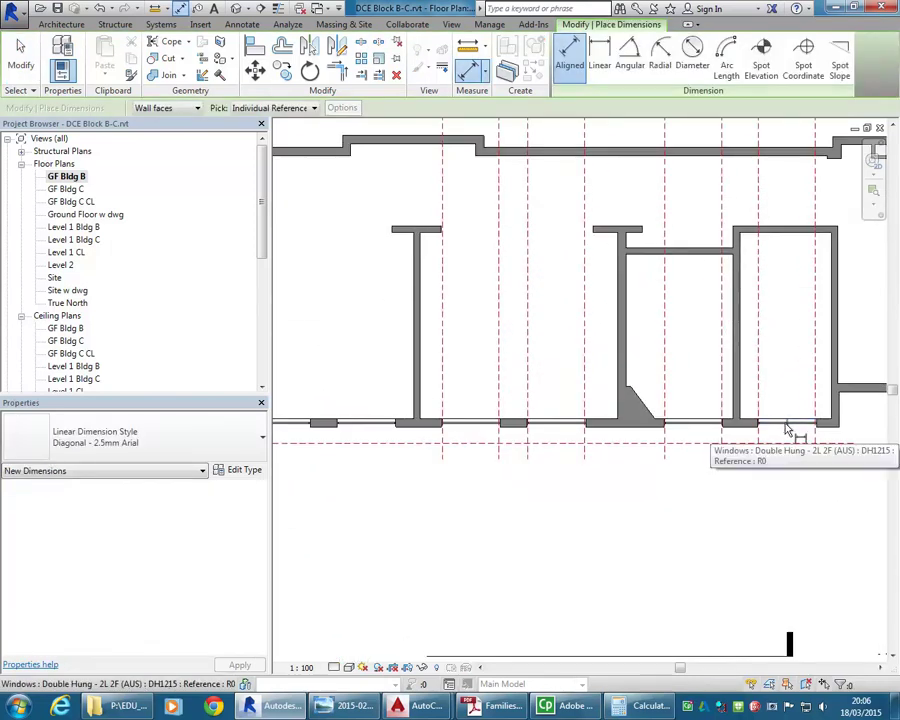
scroll(790, 430, "up", 3)
left_click(664, 432)
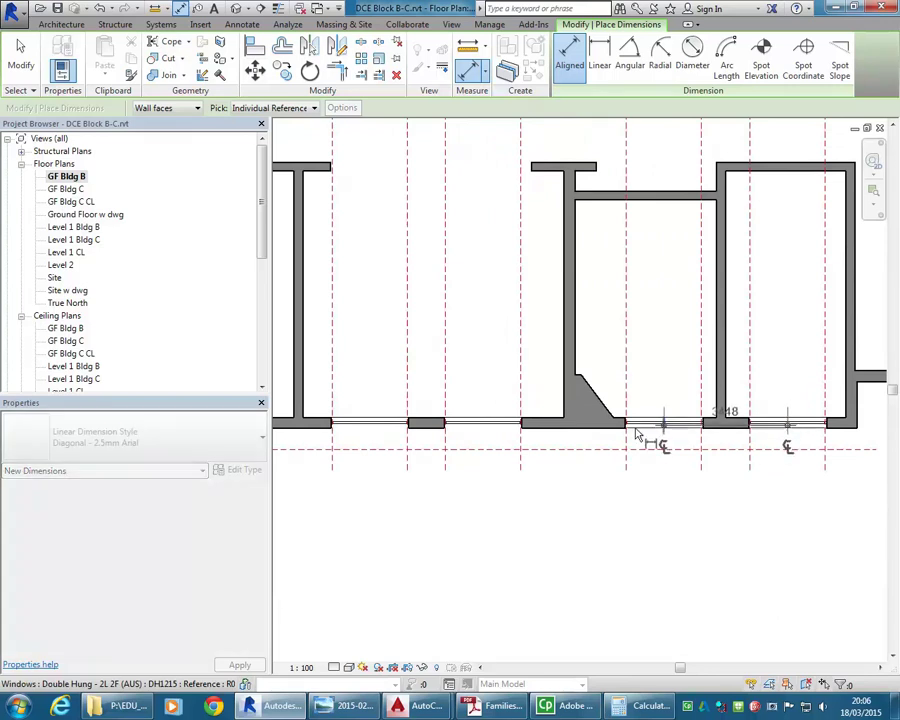
left_click(483, 432)
scroll(432, 440, "down", 2)
left_click(524, 418)
scroll(566, 447, "up", 1)
scroll(563, 447, "up", 1)
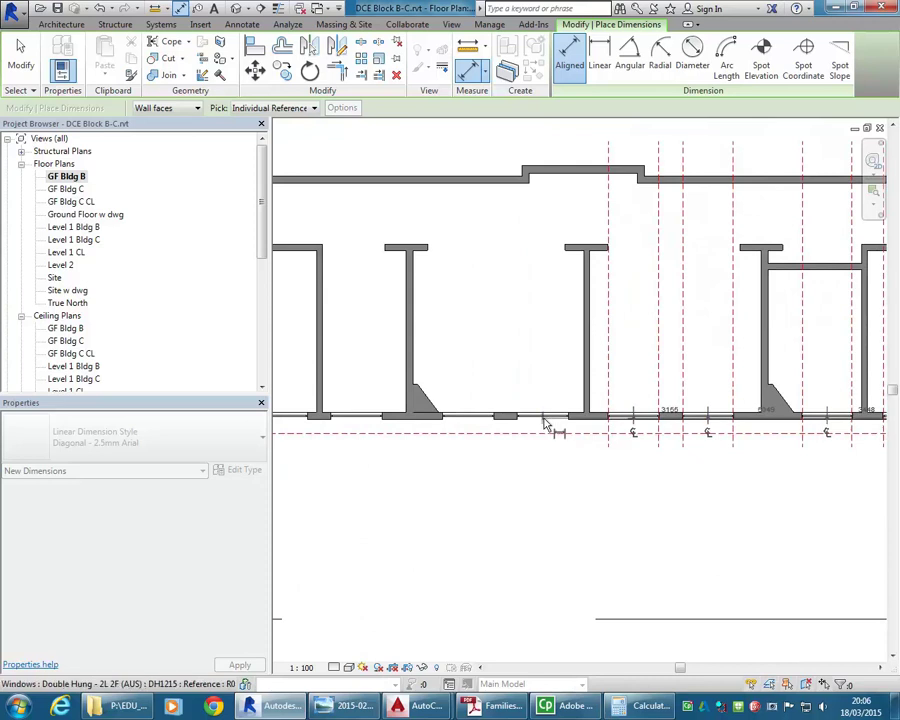
Extend the dimension string to the centres of the two westernmost windows and place it outside the wall, beyond the horizontal reference plane.
scroll(398, 450, "down", 2)
middle_click_drag(398, 450, 609, 462)
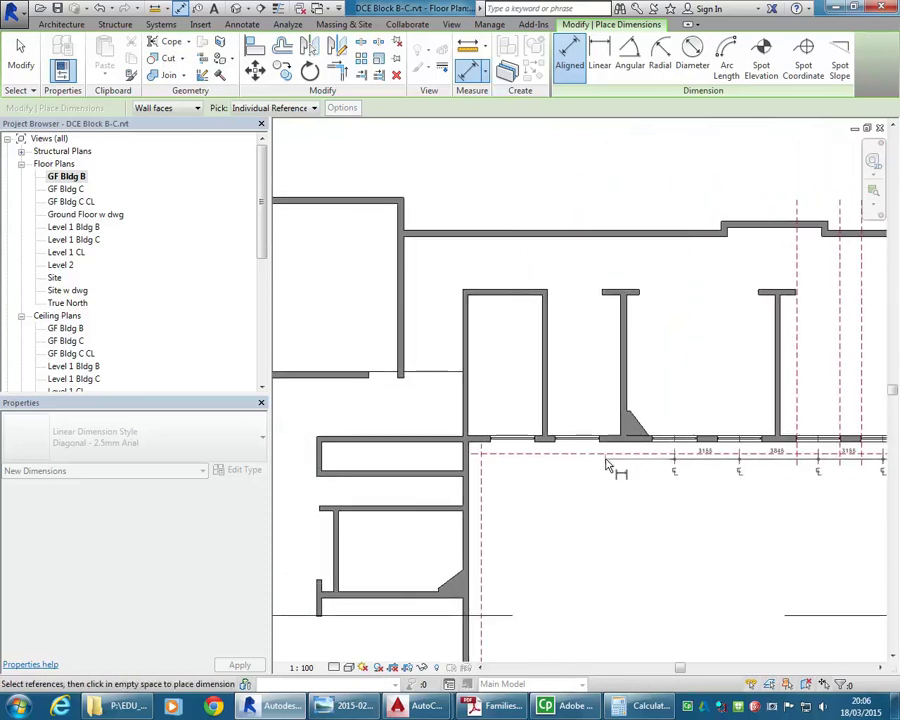
scroll(573, 442, "up", 2)
left_click(562, 436)
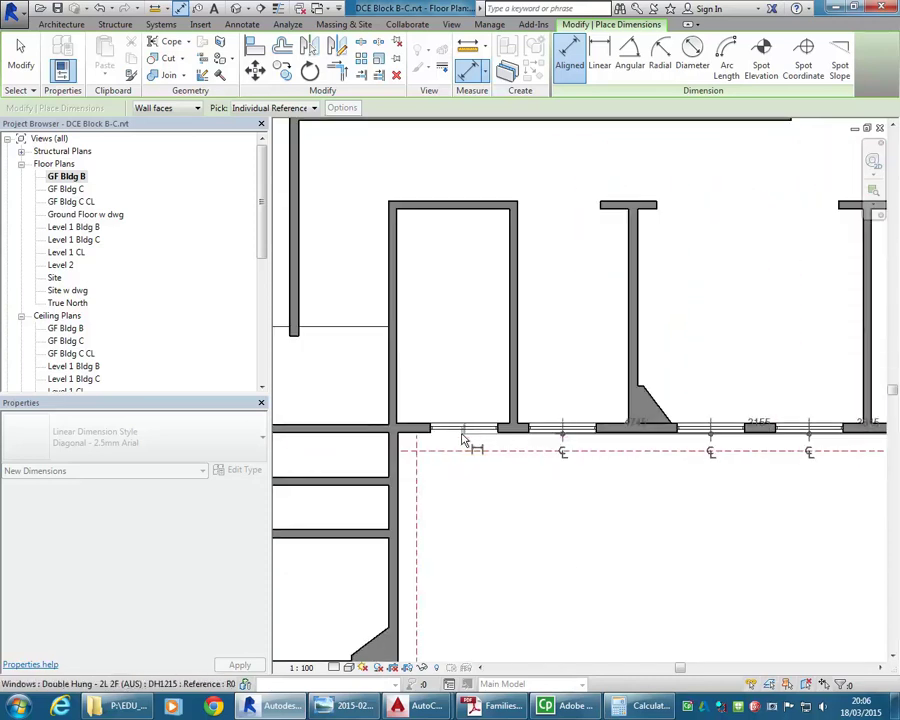
left_click(463, 440)
left_click(490, 530)
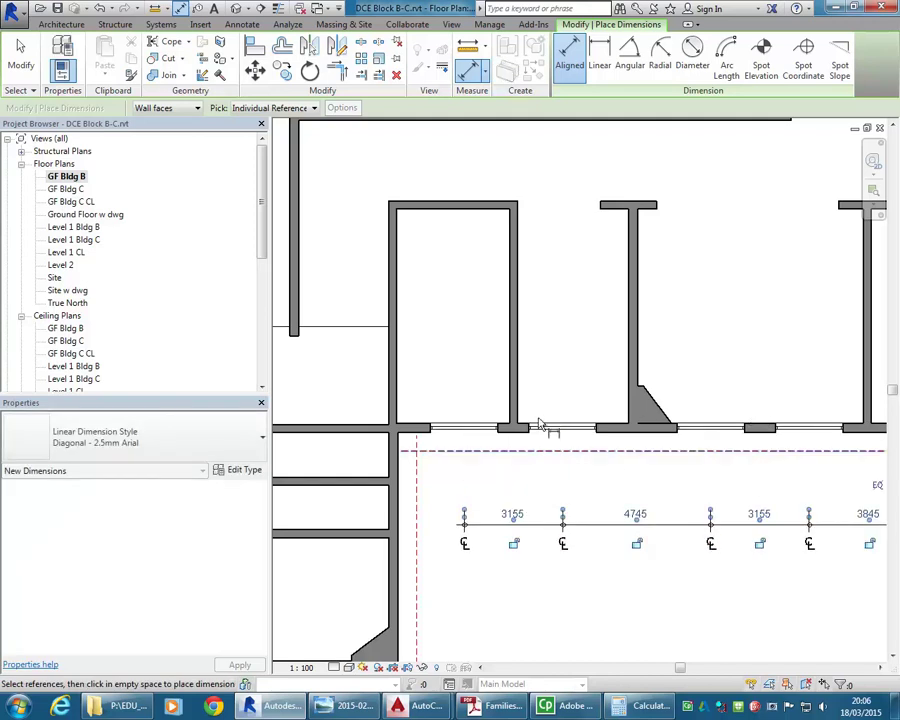
Apply the EQ constraint to the dimension string to space all eight windows equally, and check their positions against the walls.
scroll(540, 424, "down", 2)
middle_click_drag(555, 420, 456, 420)
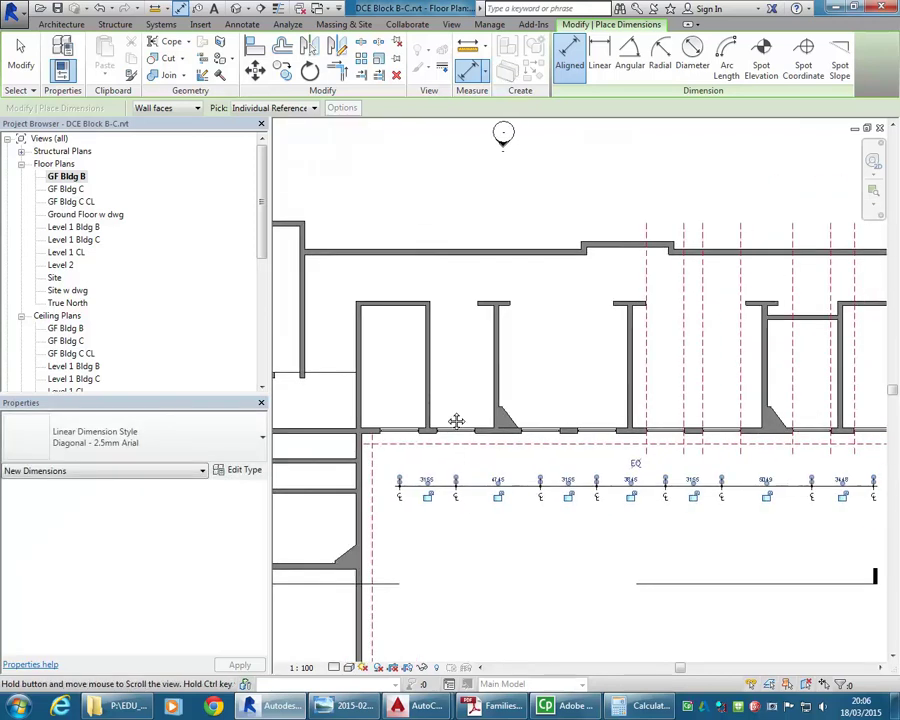
left_click(638, 485)
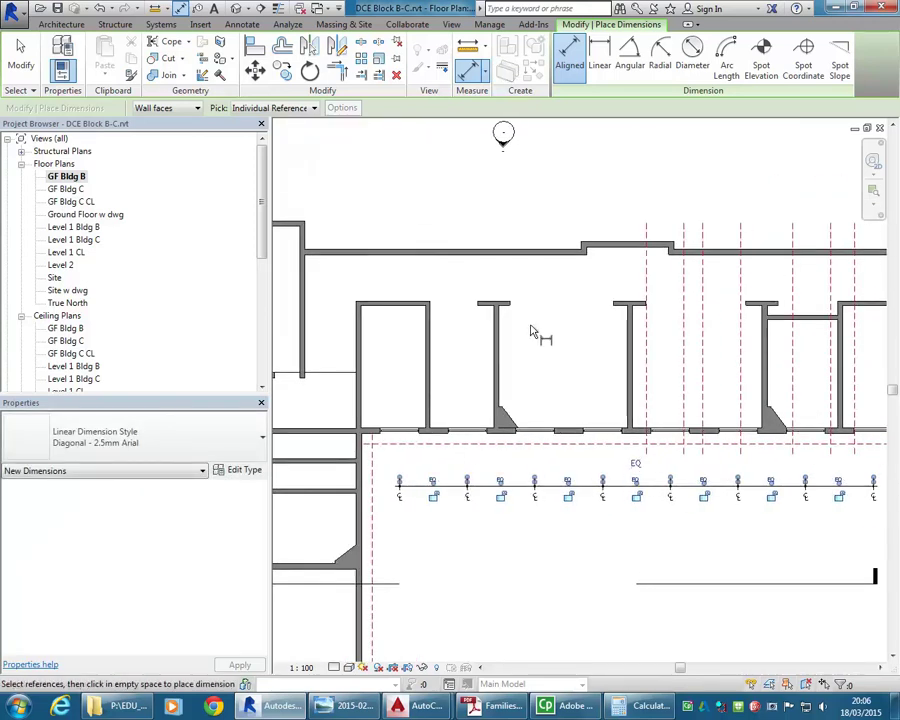
scroll(512, 358, "down", 2)
scroll(496, 422, "up", 2)
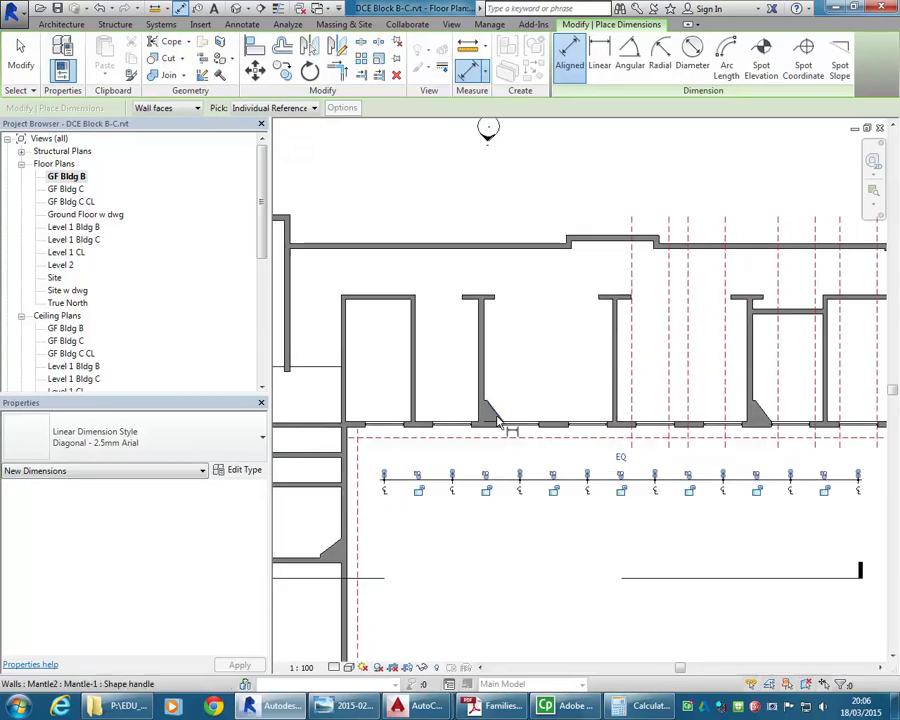
Finish dimensioning and check how far the easternmost and westernmost windows sit from the ends of the long wall.
scroll(537, 363, "down", 1)
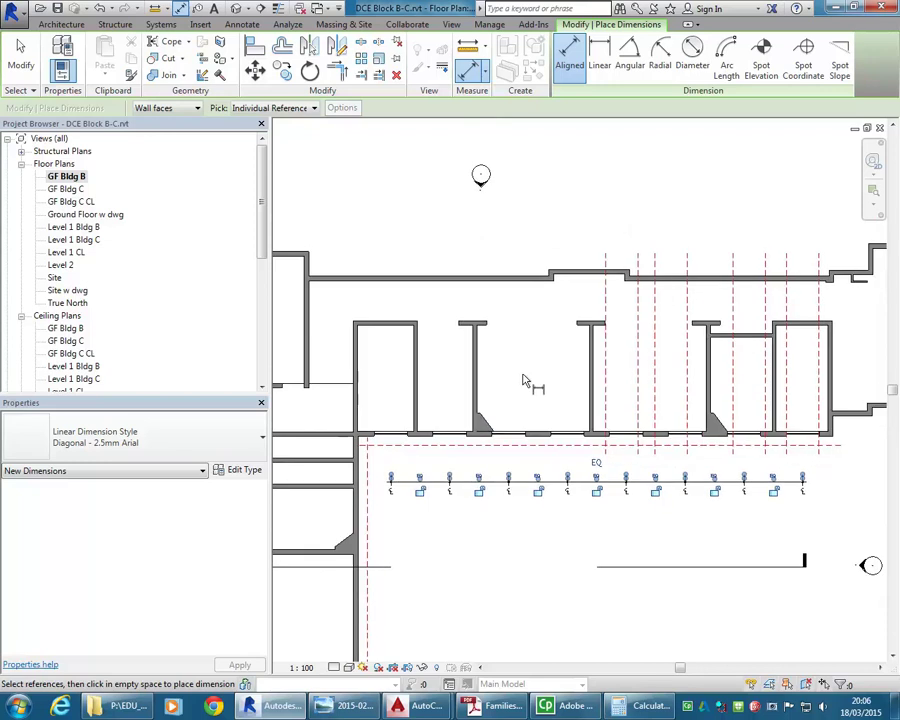
right_click(524, 383)
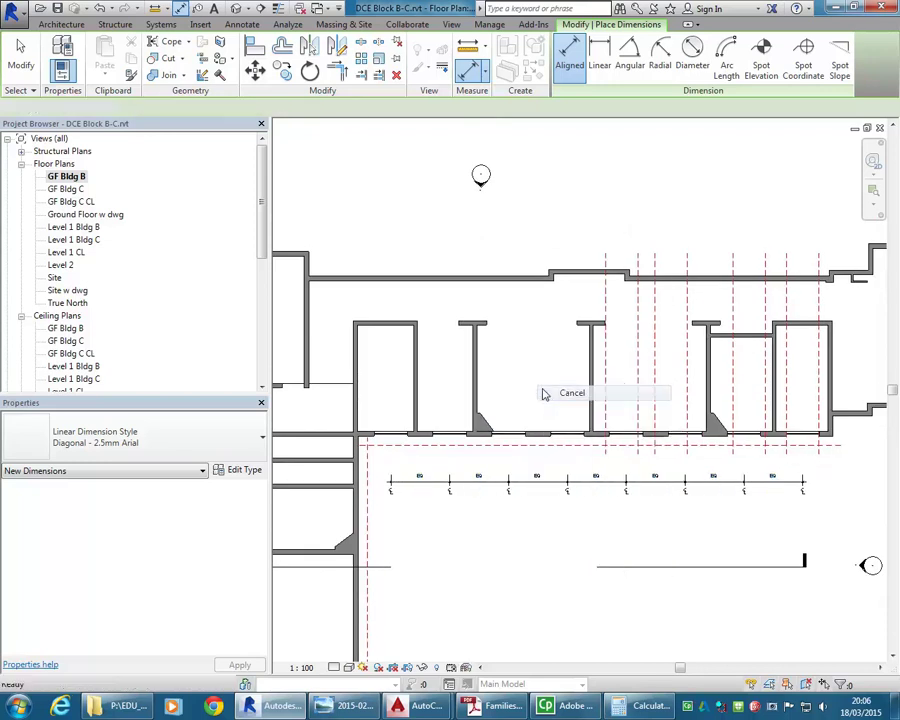
left_click(548, 391)
left_click(804, 437)
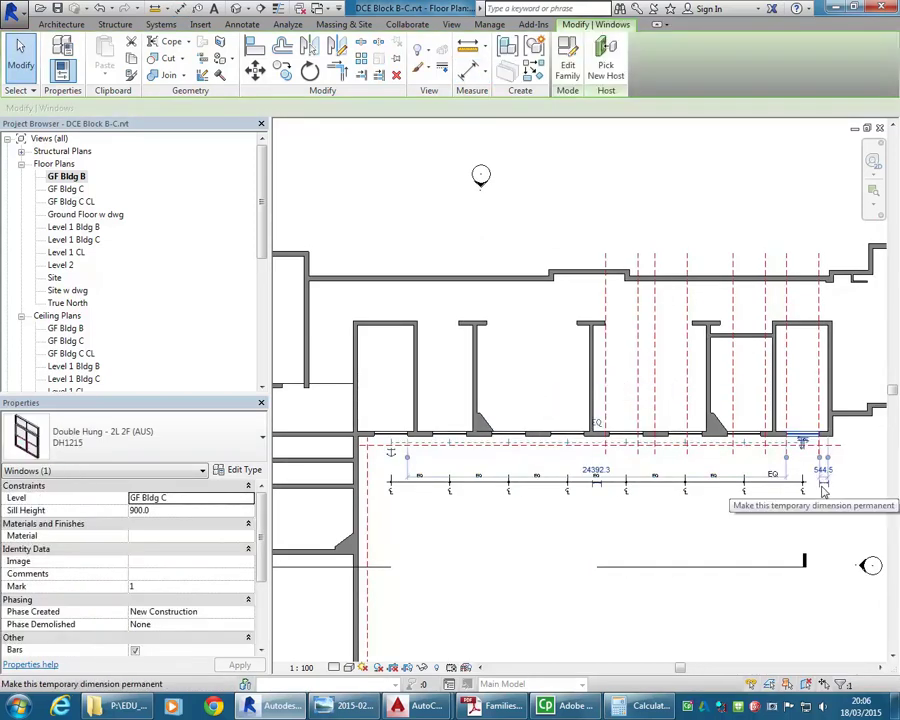
left_click(375, 437)
scroll(372, 440, "up", 2)
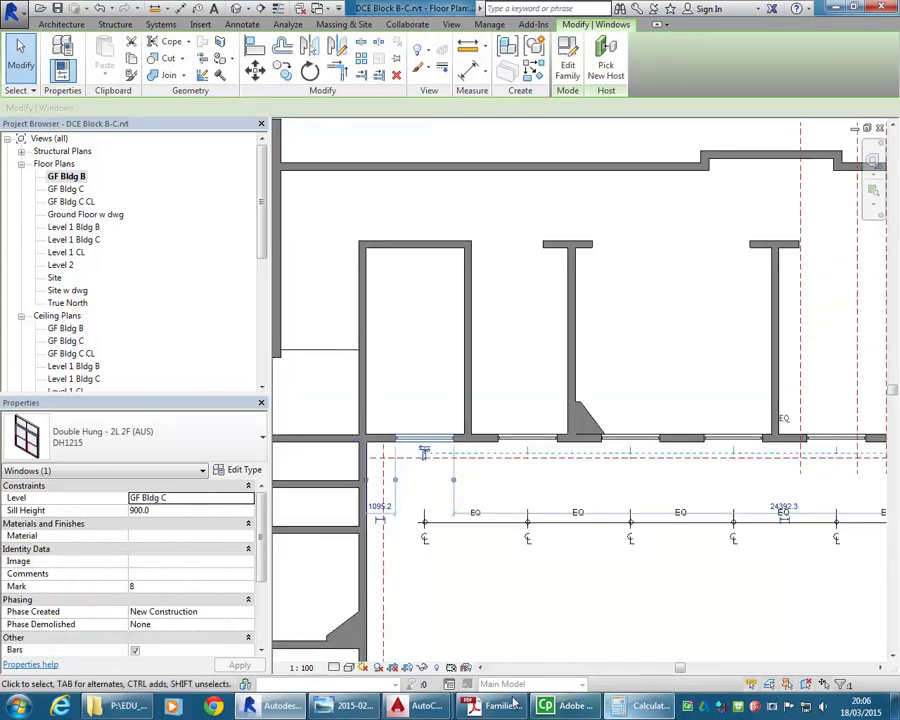
Switch to Windows Photo Viewer and browse the site photos to examine the real window spacing along the brick facade.
left_click(340, 706)
scroll(302, 472, "down", 3)
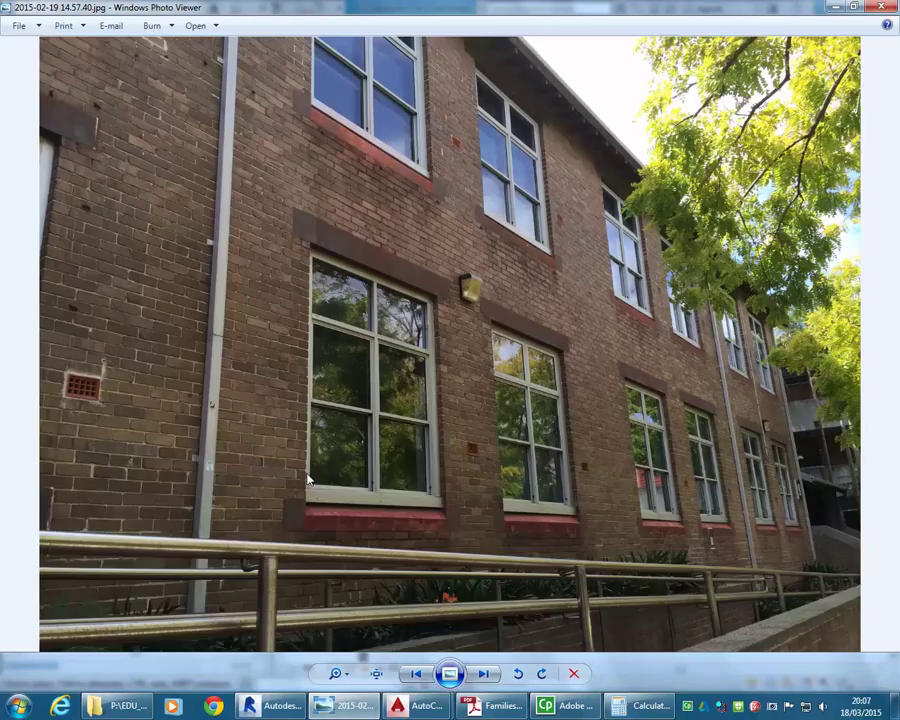
left_click(413, 673)
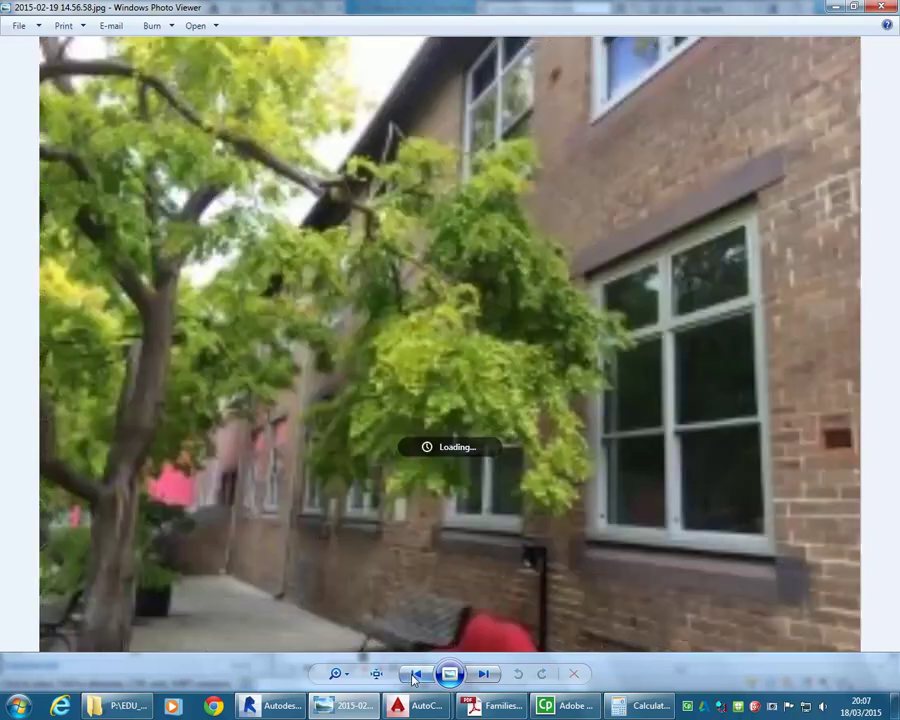
left_click(409, 678)
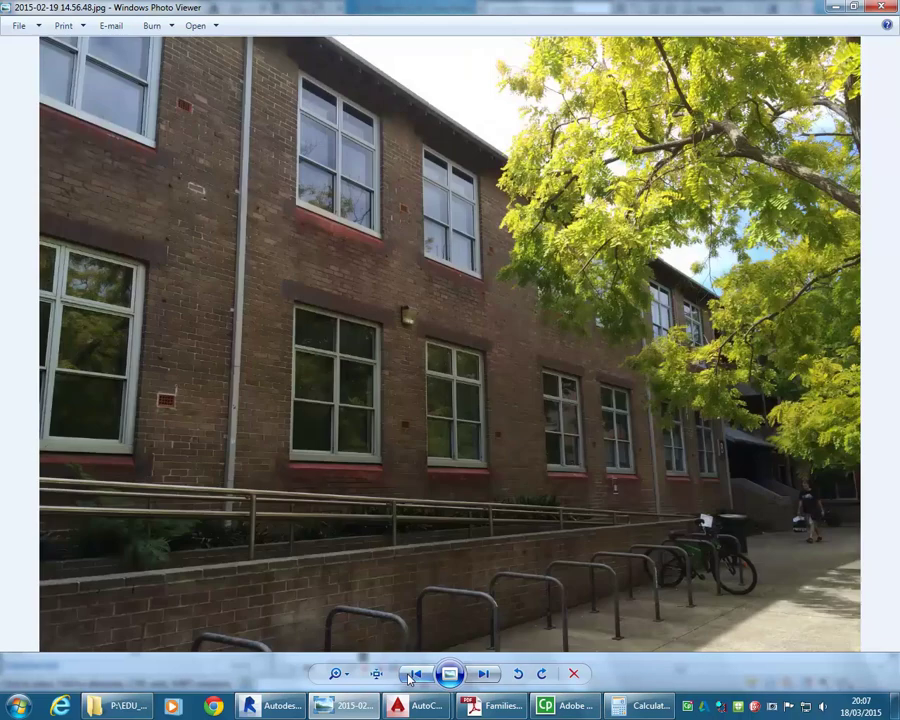
left_click(409, 678)
left_click(411, 674)
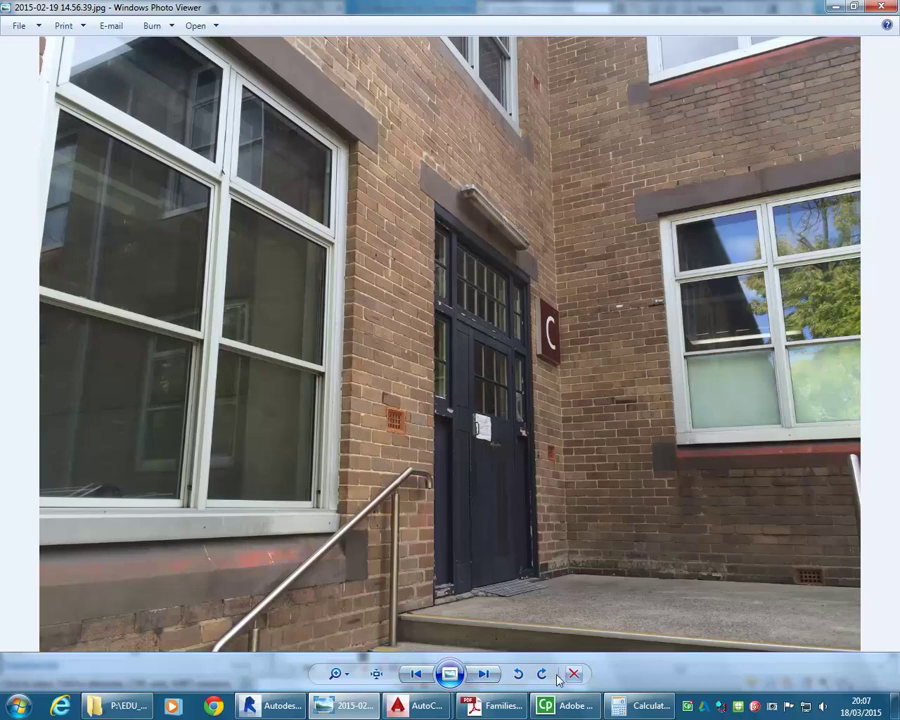
left_click(484, 677)
left_click(484, 677)
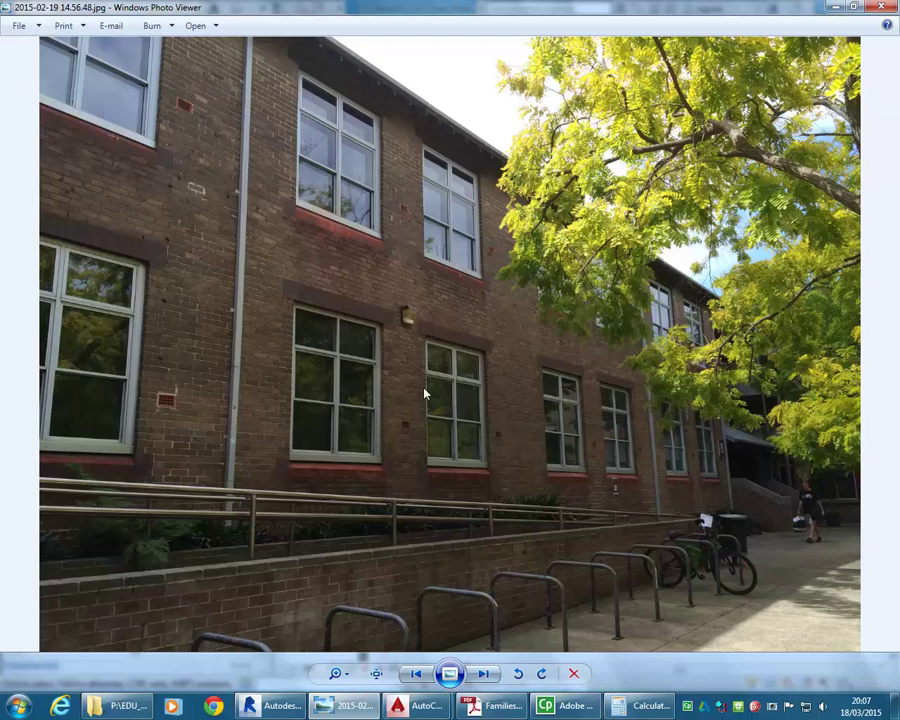
left_click(835, 9)
Delete the EQ dimension string below the long wall and remove its constraints from the windows.
scroll(600, 505, "down", 2)
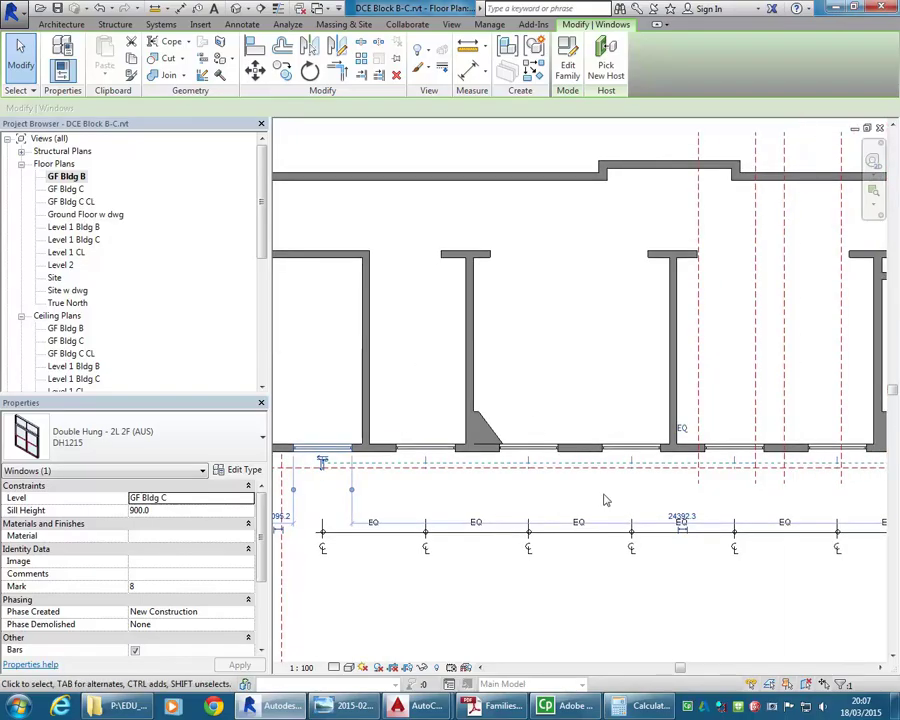
left_click(598, 528)
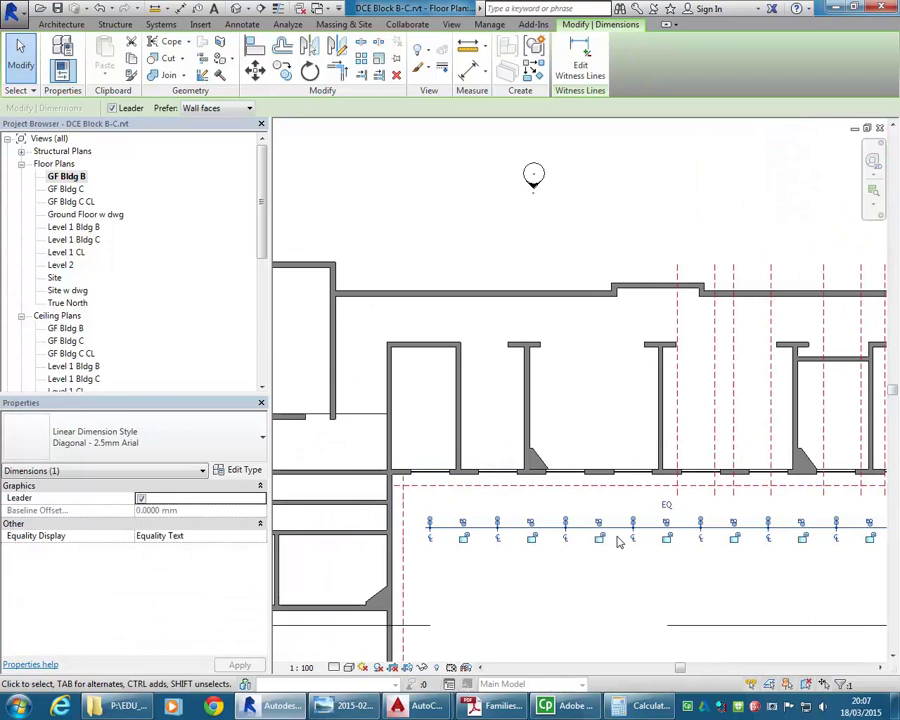
key("Delete")
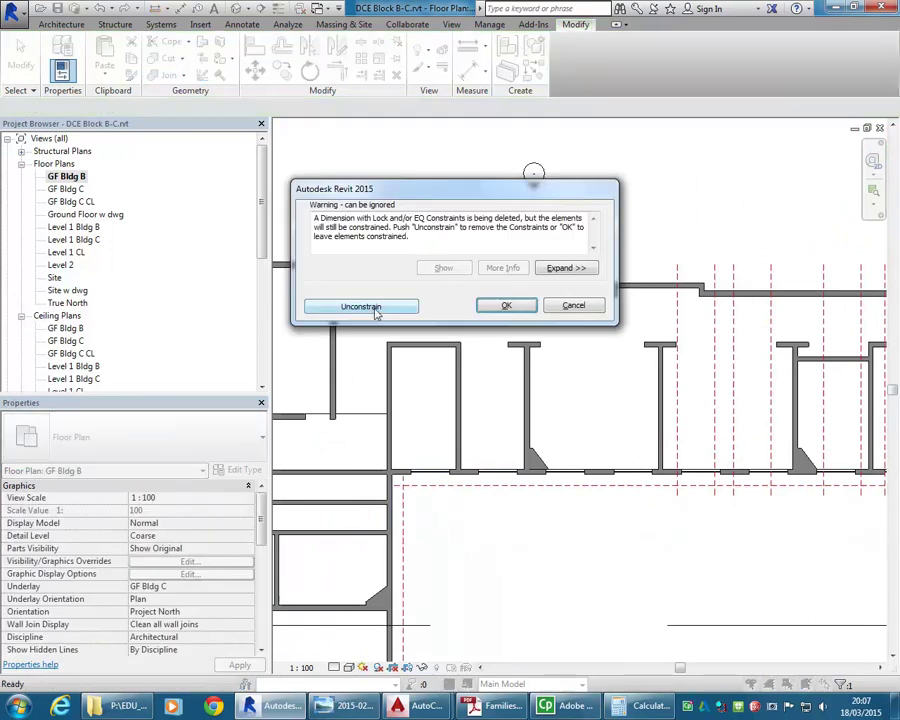
left_click(376, 309)
Check the type dimensions of a DH1215 window in the long wall without changing them, and clear the selection.
scroll(615, 460, "up", 3)
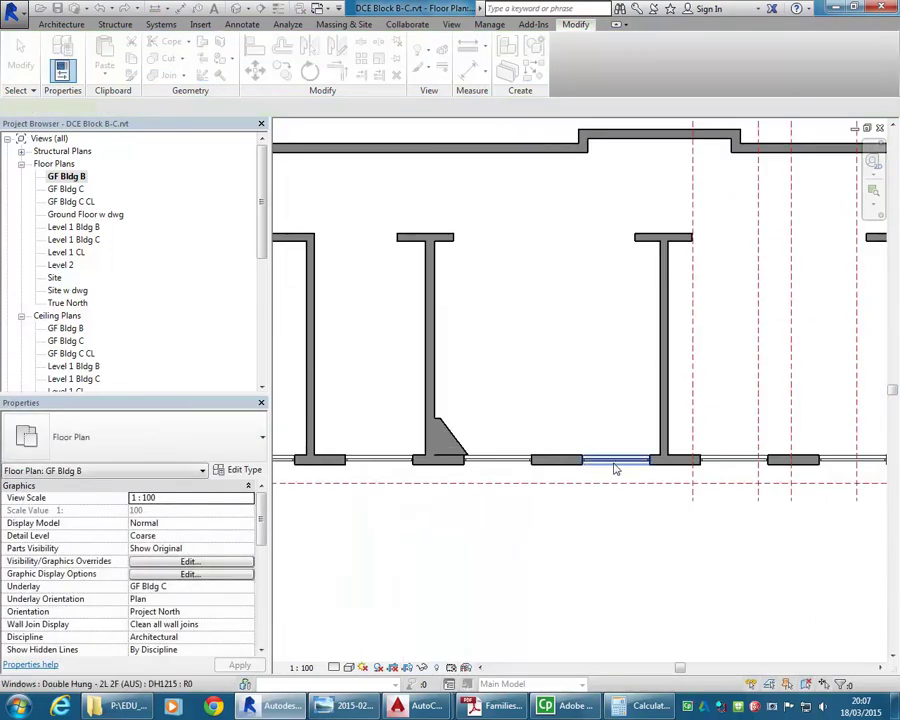
left_click(615, 468)
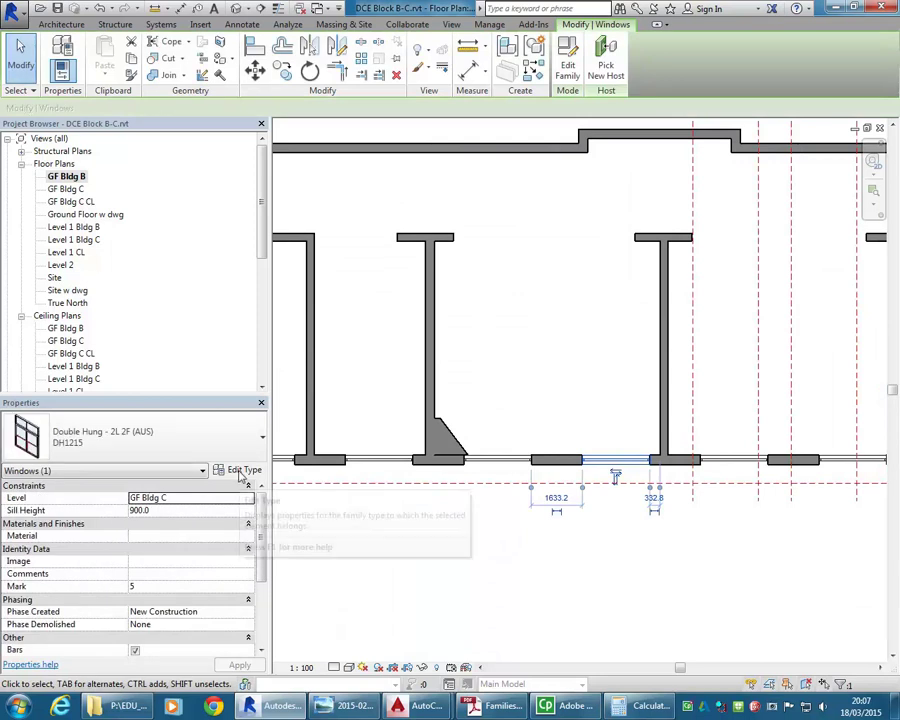
left_click(243, 470)
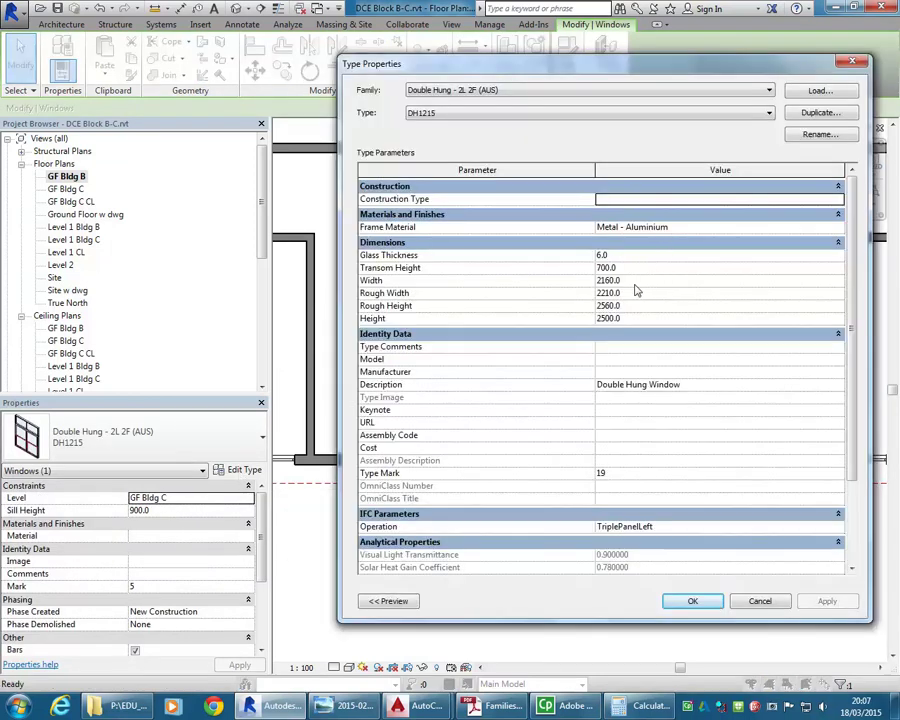
left_click(762, 604)
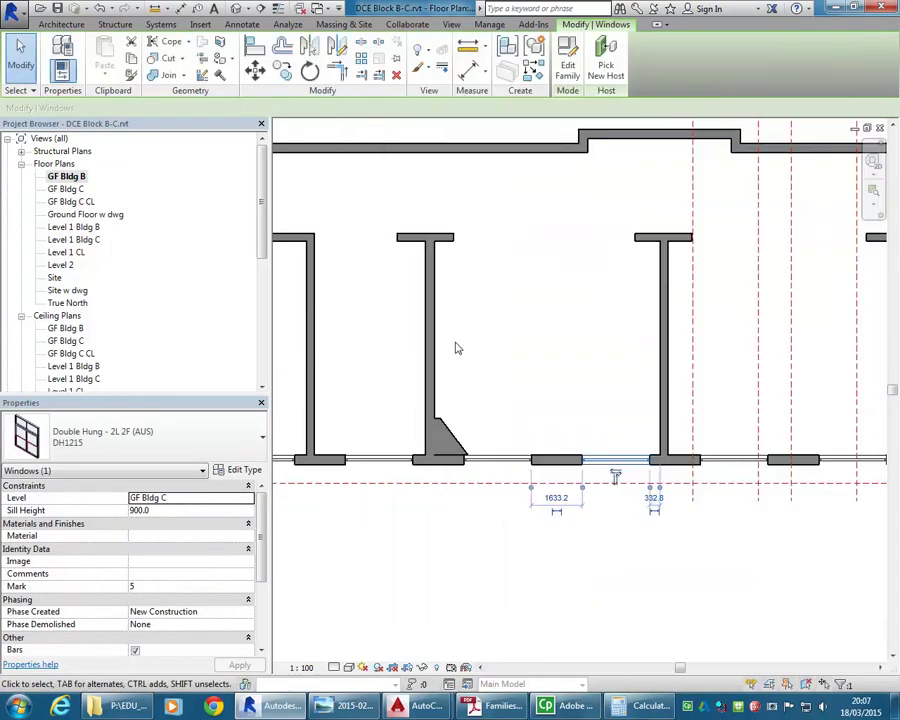
left_click(448, 266)
Open the default 3D view and orbit to face Building B's long exterior wall with its windows.
left_click(237, 9)
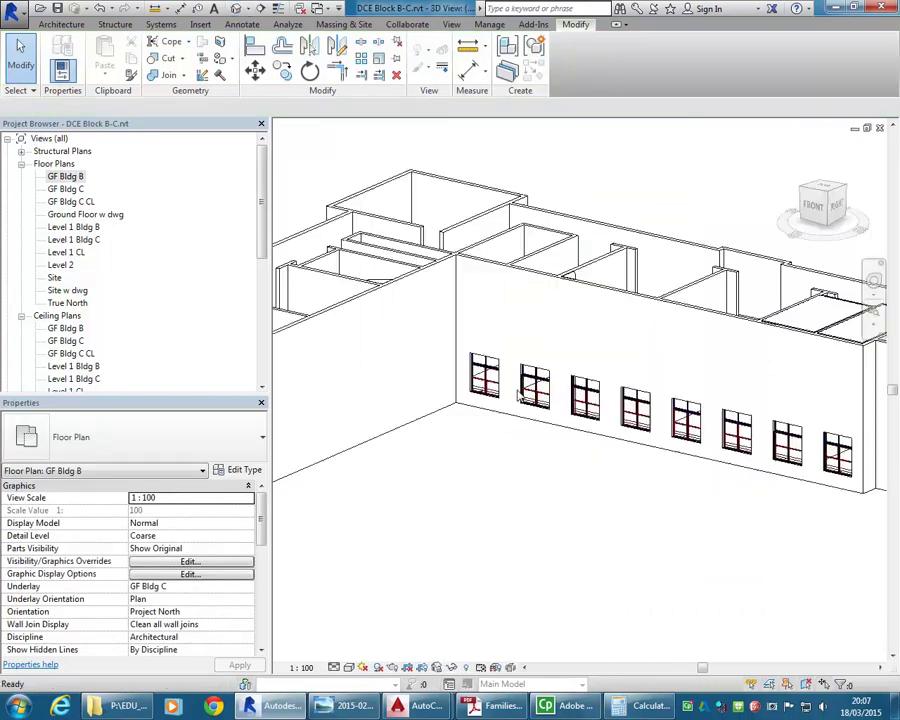
scroll(470, 440, "up", 3)
middle_click_drag(587, 468, 720, 450, "shift")
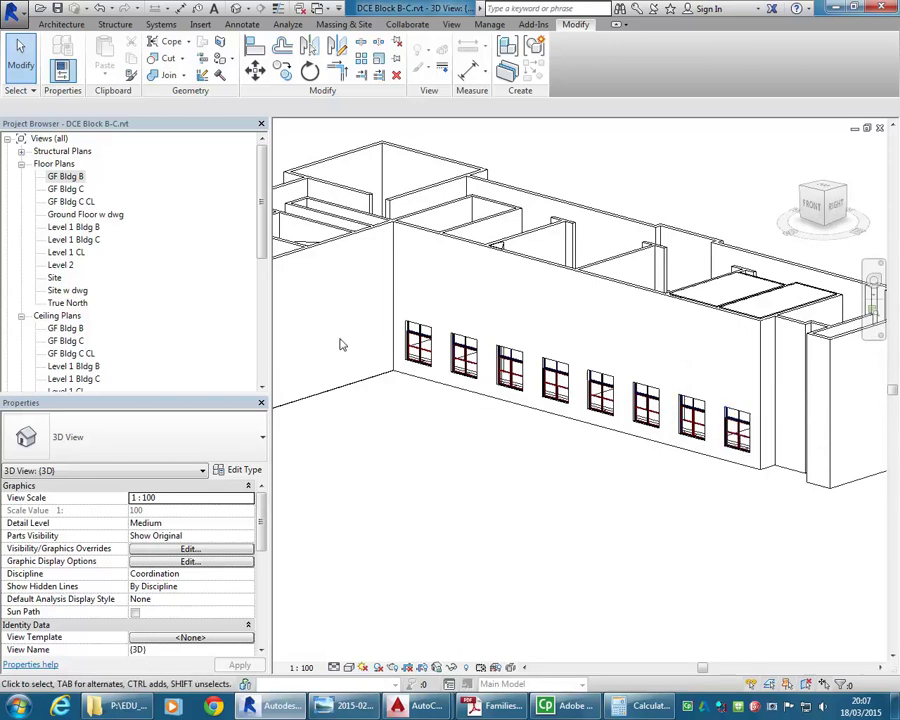
Copy all eight ground-floor windows in the long wall and paste them aligned to level Level 1 Bldg B.
left_click(420, 345)
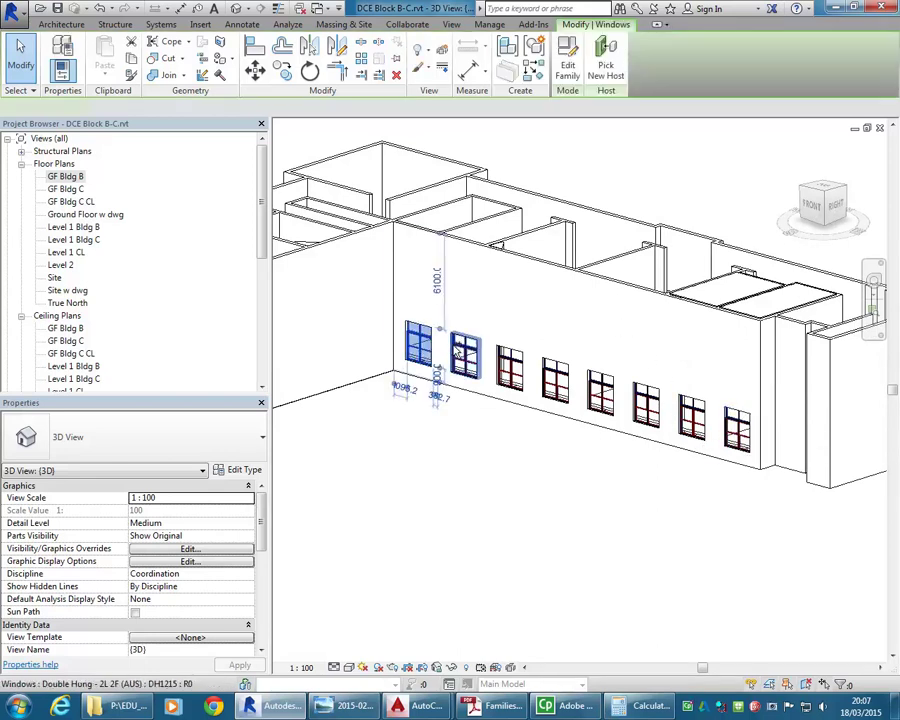
left_click(464, 357, "ctrl")
left_click(509, 368, "ctrl")
left_click(556, 382, "ctrl")
left_click(600, 393, "ctrl")
left_click(646, 405, "ctrl")
left_click(691, 417, "ctrl")
left_click(740, 432, "ctrl")
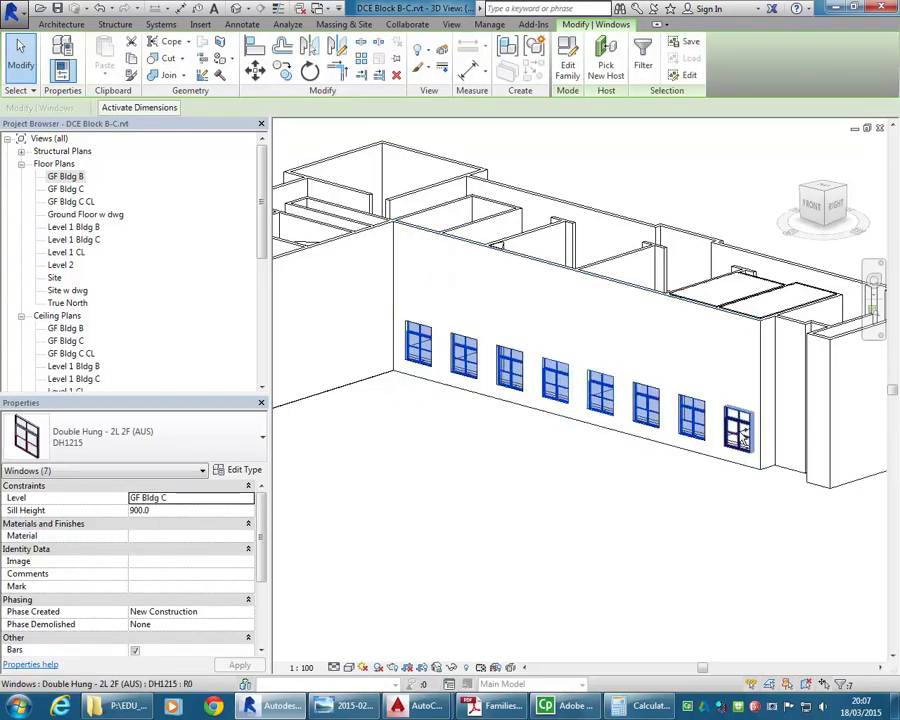
left_click(131, 60)
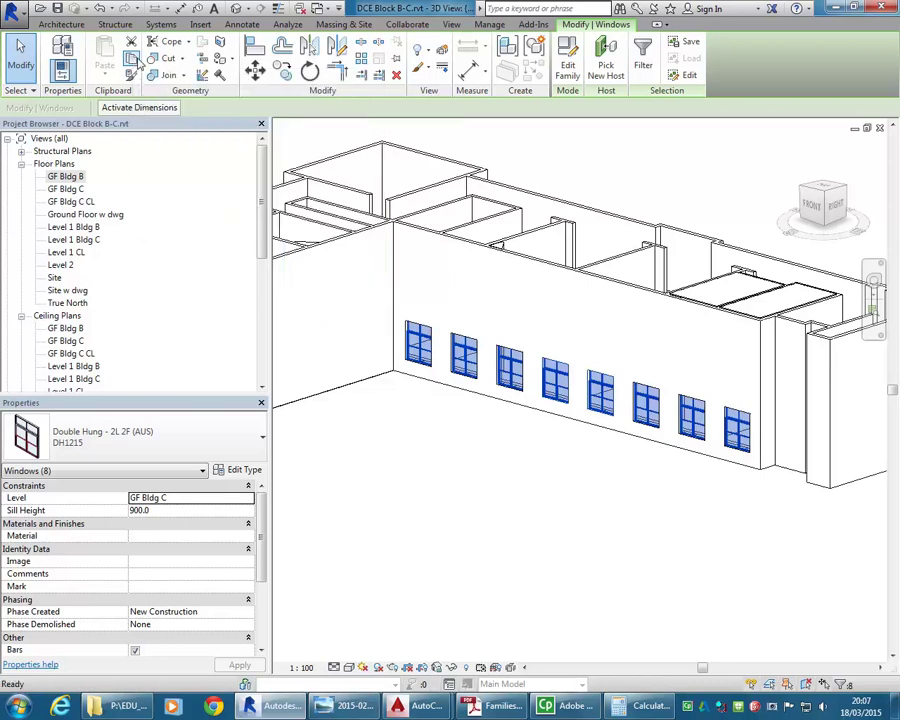
left_click(104, 74)
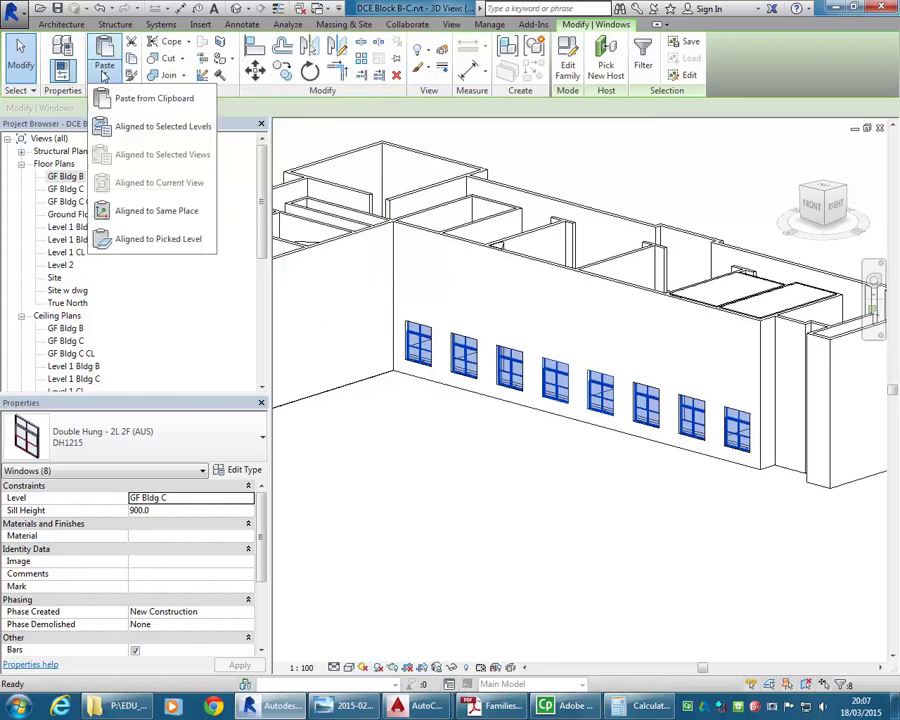
left_click(118, 126)
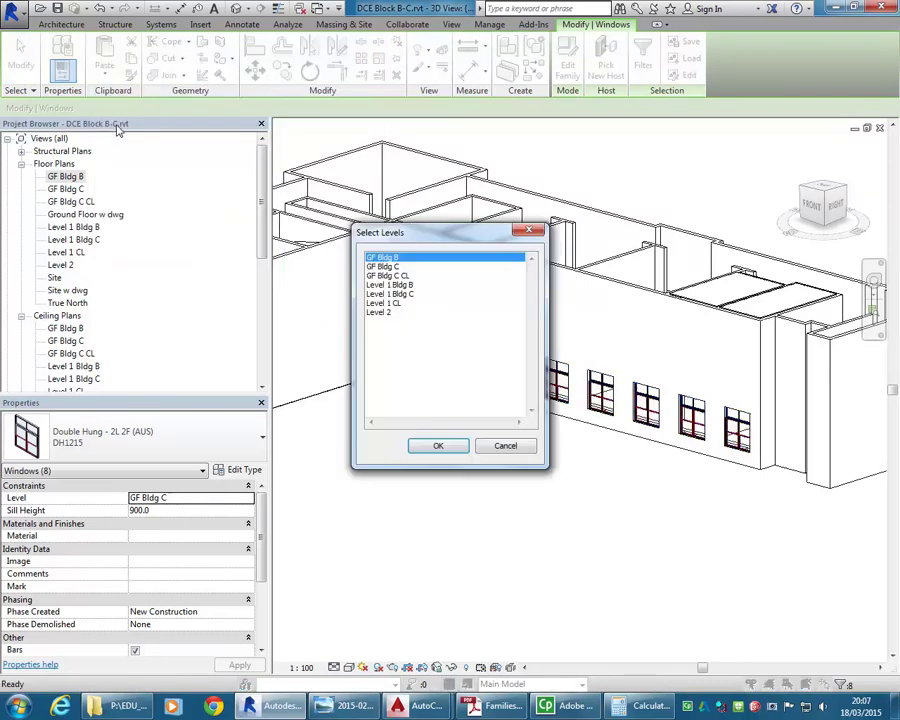
left_click(389, 285)
left_click(438, 446)
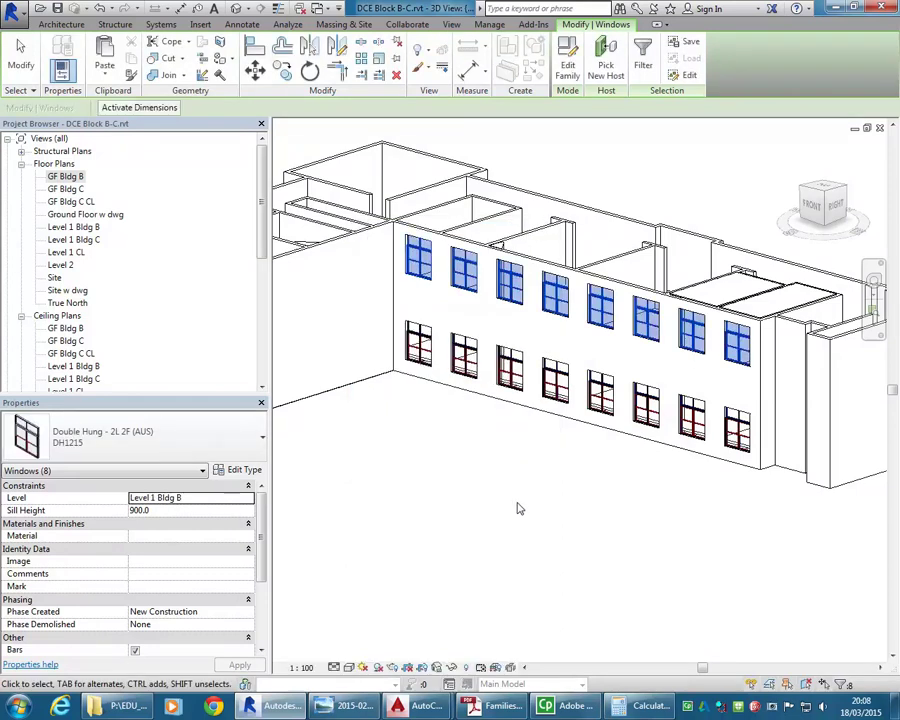
left_click(644, 503)
Examine the two rows of windows and how the upper row sits against the ceilings and wall top.
middle_click_drag(644, 503, 667, 509, "shift")
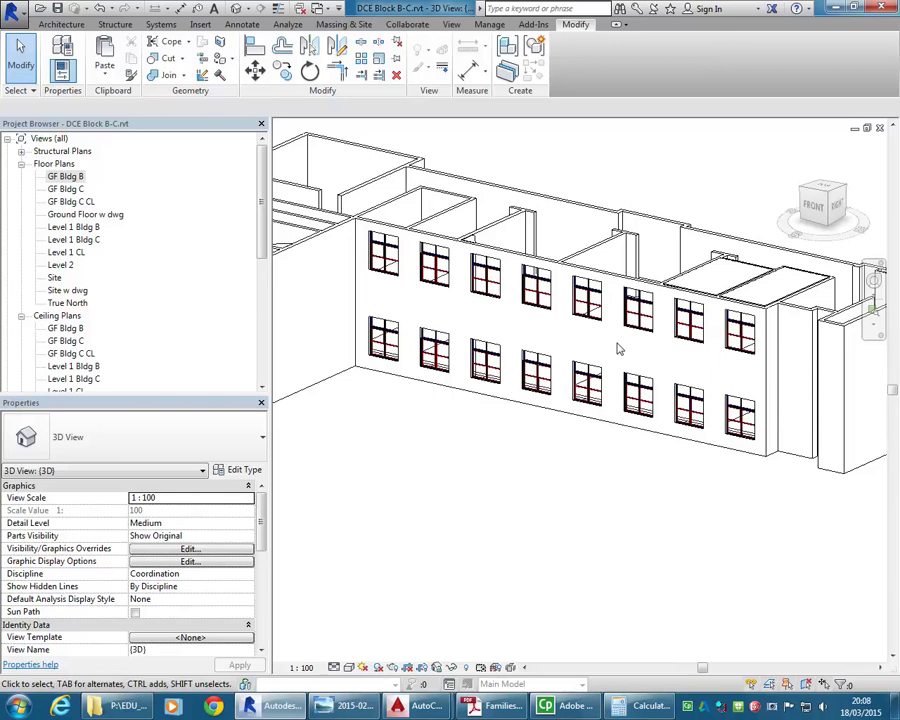
middle_click_drag(617, 348, 613, 410)
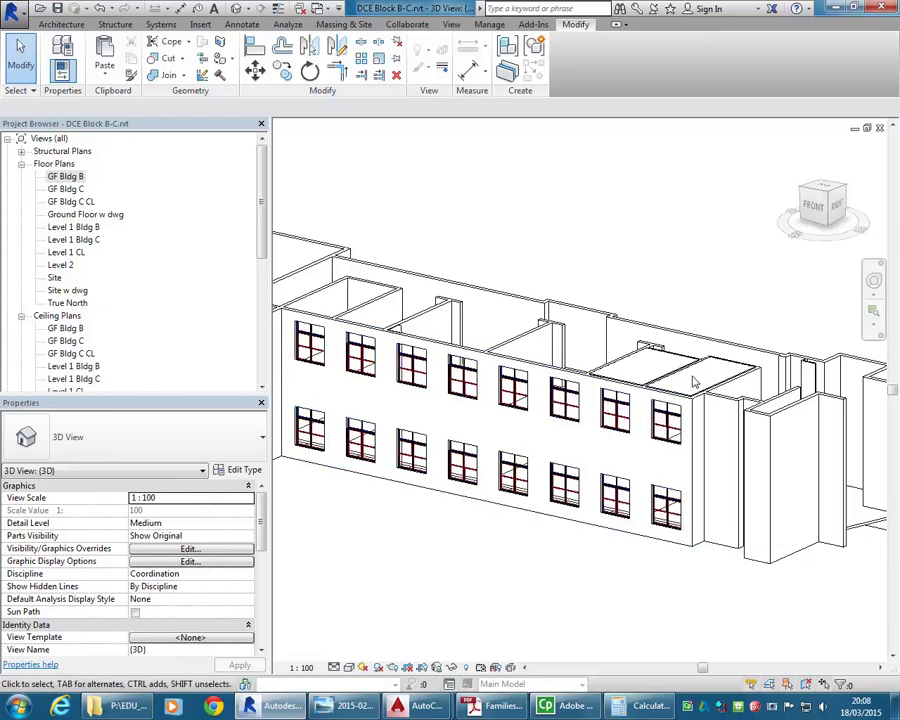
scroll(690, 378, "up", 5)
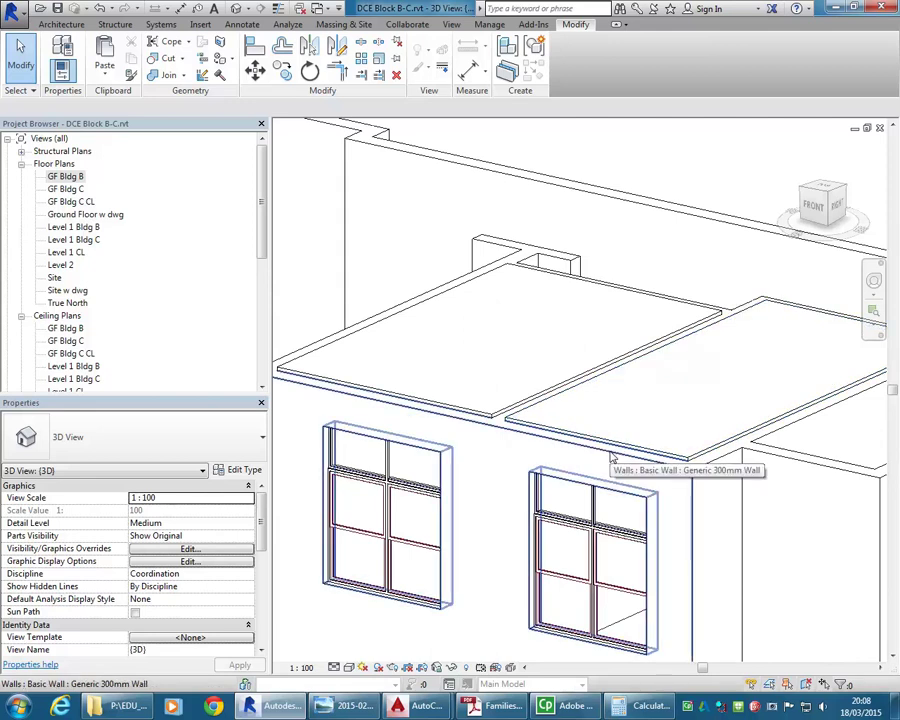
scroll(374, 300, "down", 2)
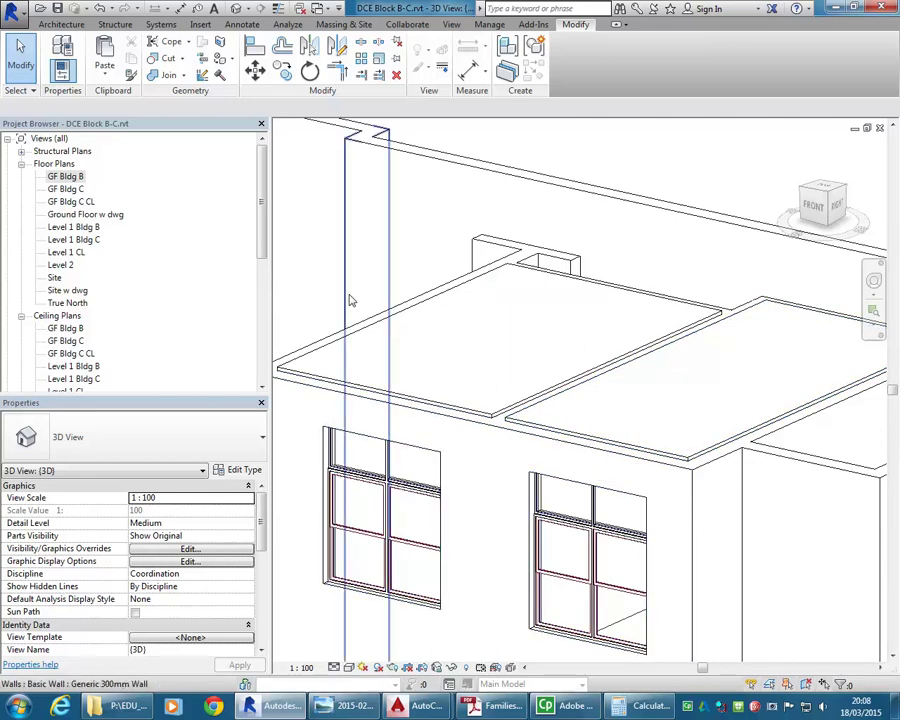
scroll(675, 322, "down", 5)
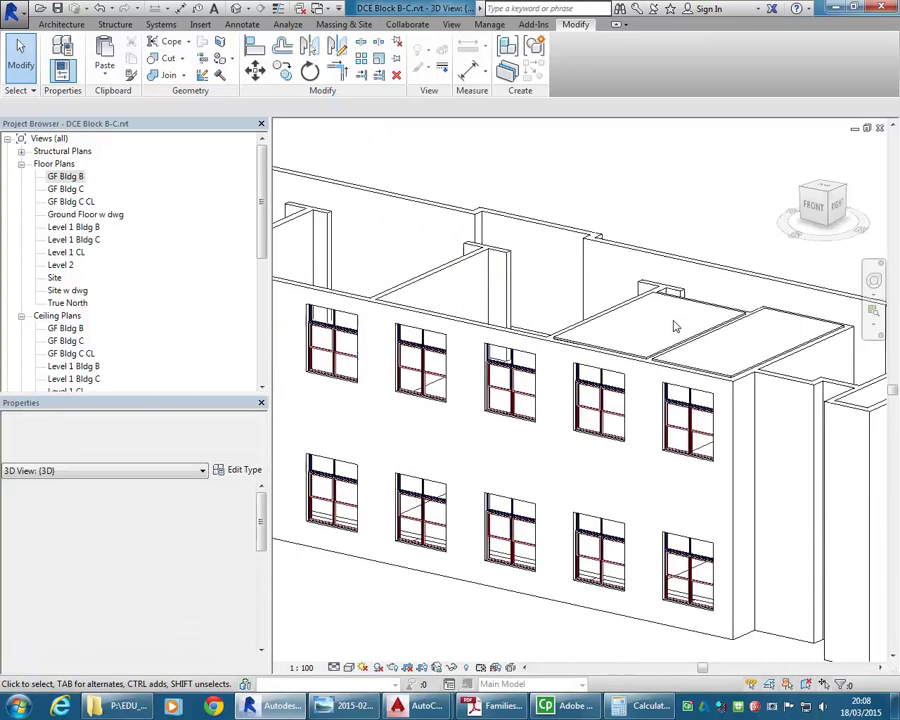
Inspect the ramp inside the corner where the two buildings meet, and view the whole model from its other side.
middle_click_drag(410, 425, 363, 403, "shift")
scroll(363, 403, "up", 3)
middle_click_drag(446, 449, 425, 465, "shift")
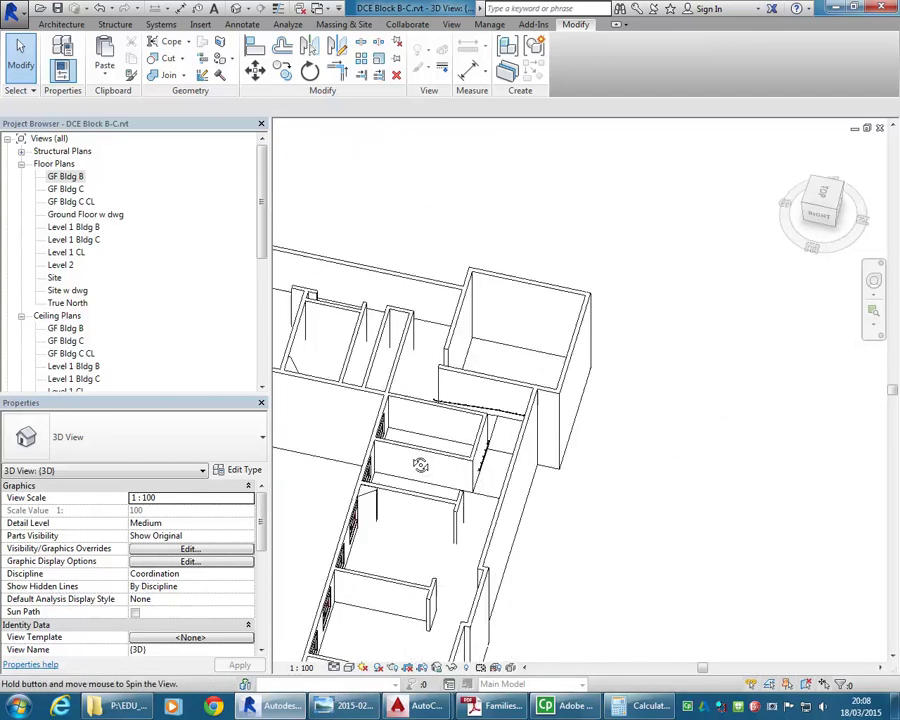
scroll(494, 453, "up", 2)
left_click(537, 519)
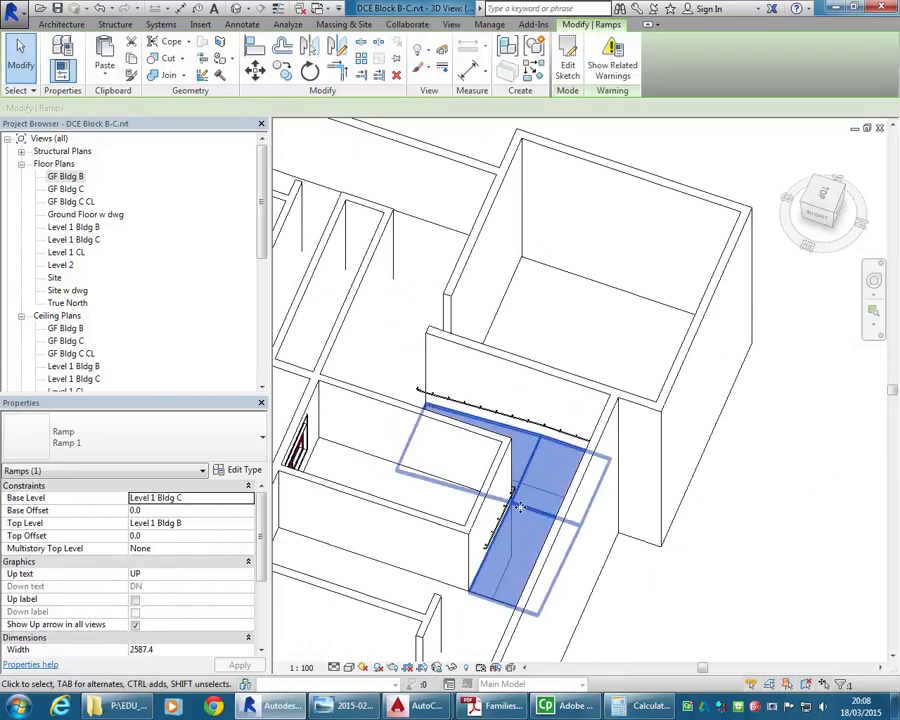
scroll(578, 428, "up", 3)
scroll(555, 400, "down", 4)
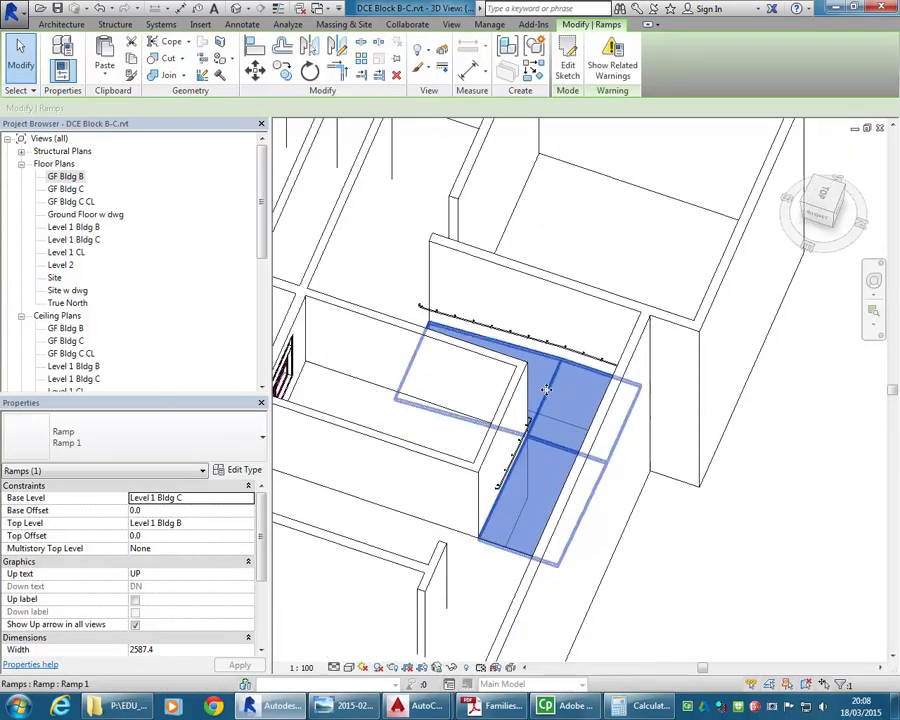
middle_click_drag(518, 496, 509, 397, "shift")
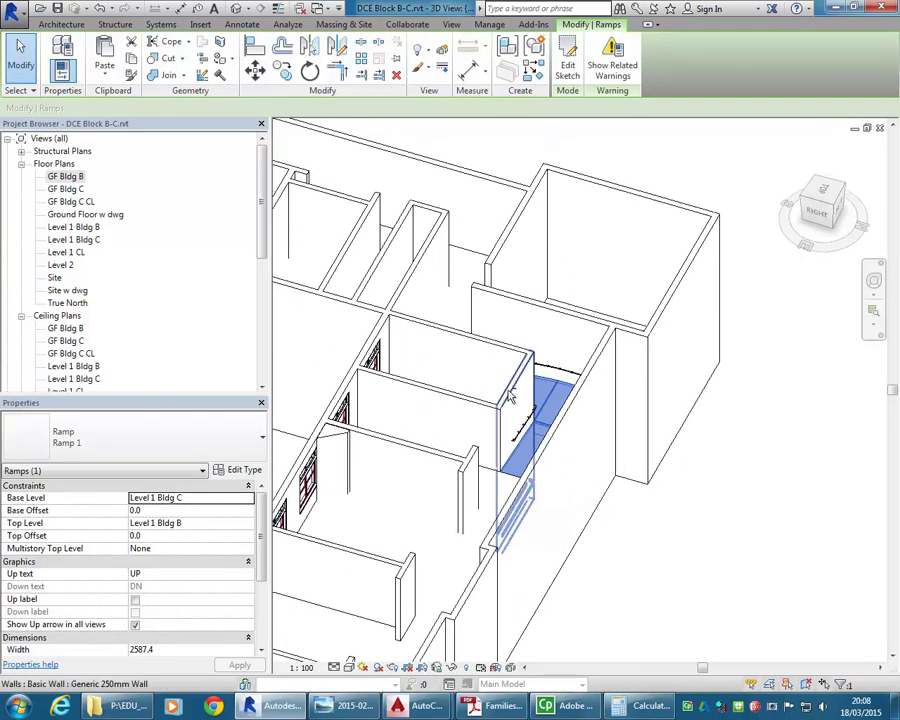
left_click(463, 272)
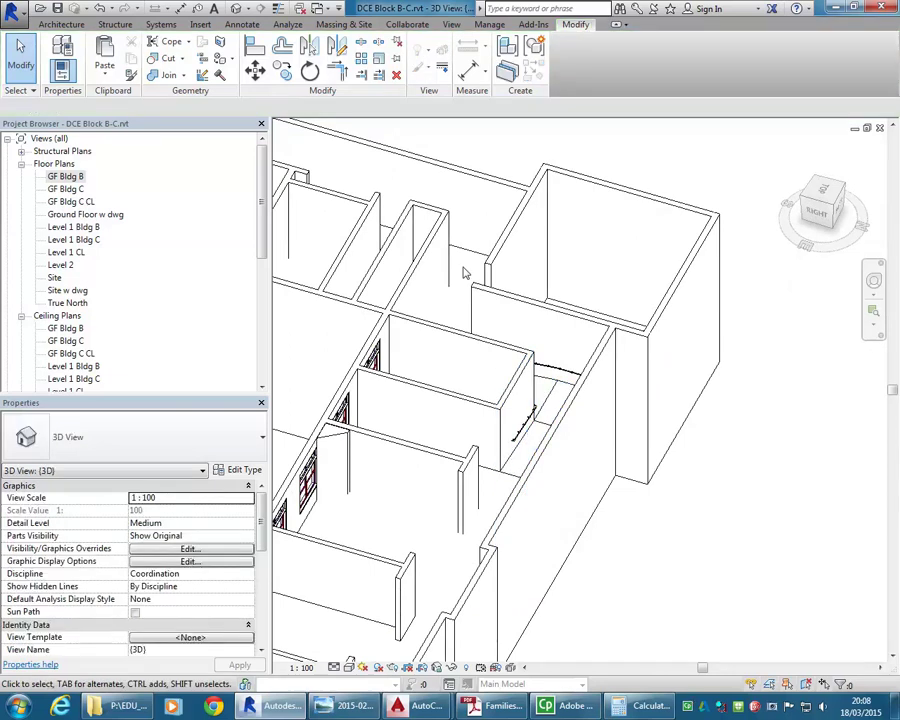
scroll(463, 272, "down", 5)
middle_click_drag(463, 272, 465, 367, "shift")
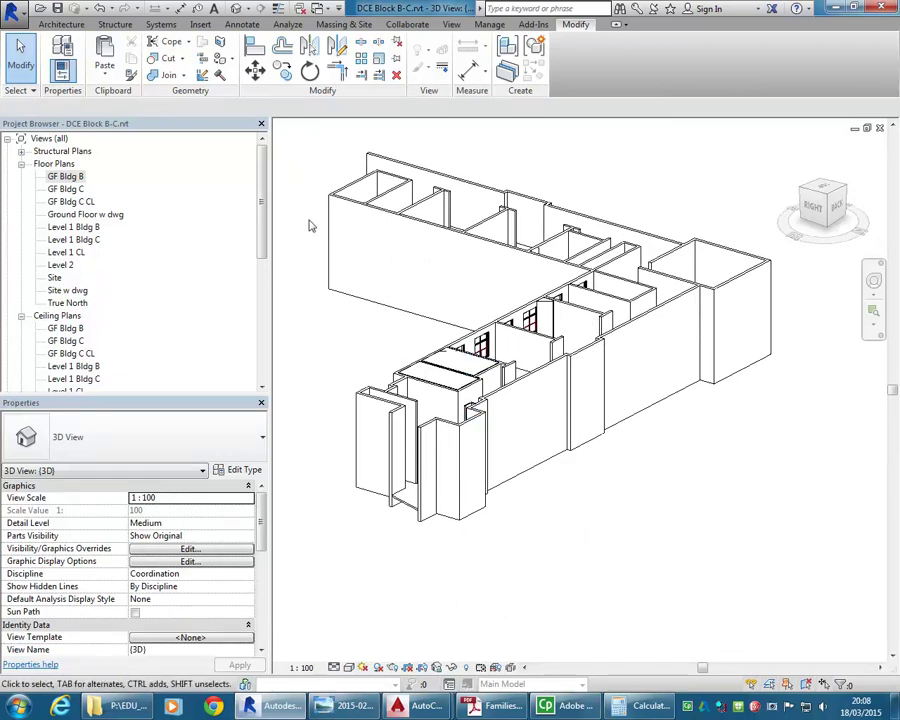
Create a perspective camera view from the Level 1 Bldg B plan, looking along the full corridor towards the ramp, and display it shaded.
double_click(66, 228)
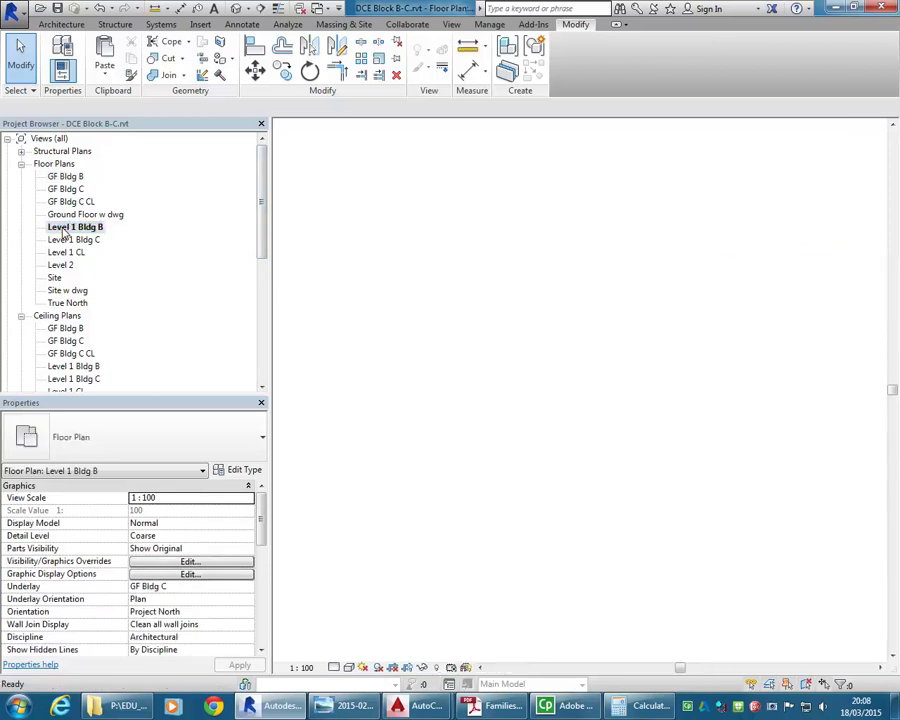
middle_click_drag(605, 370, 757, 422)
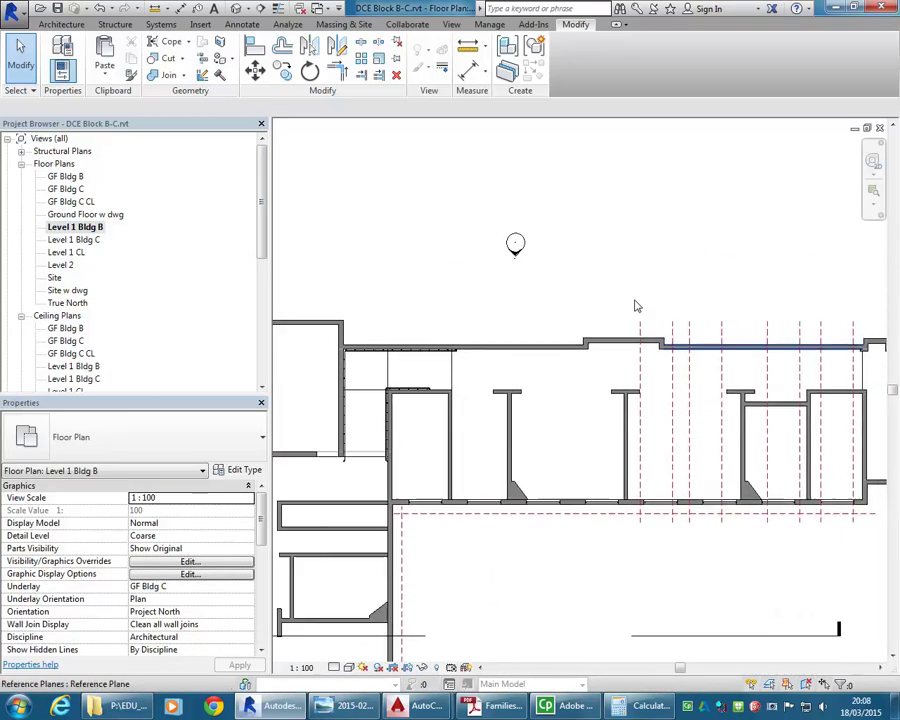
left_click(246, 8)
left_click(258, 42)
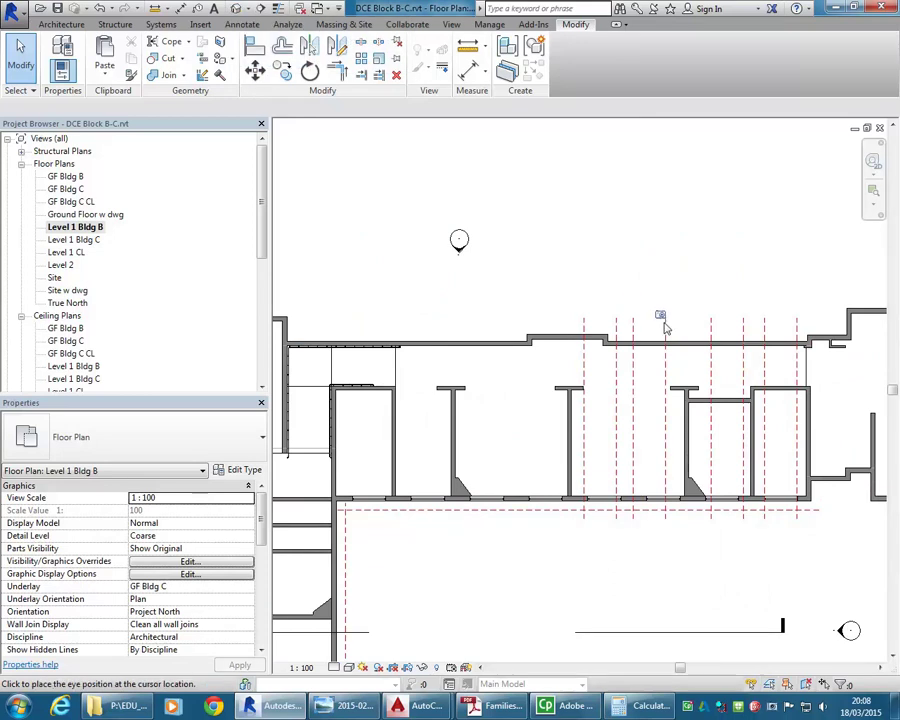
left_click(810, 368)
scroll(472, 372, "down", 2)
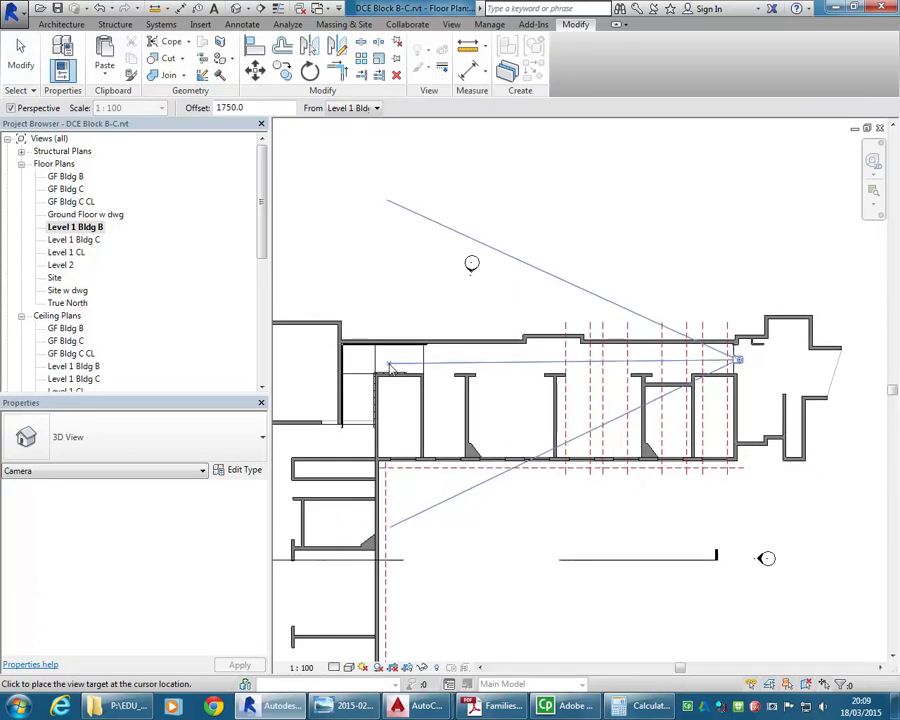
left_click(355, 365)
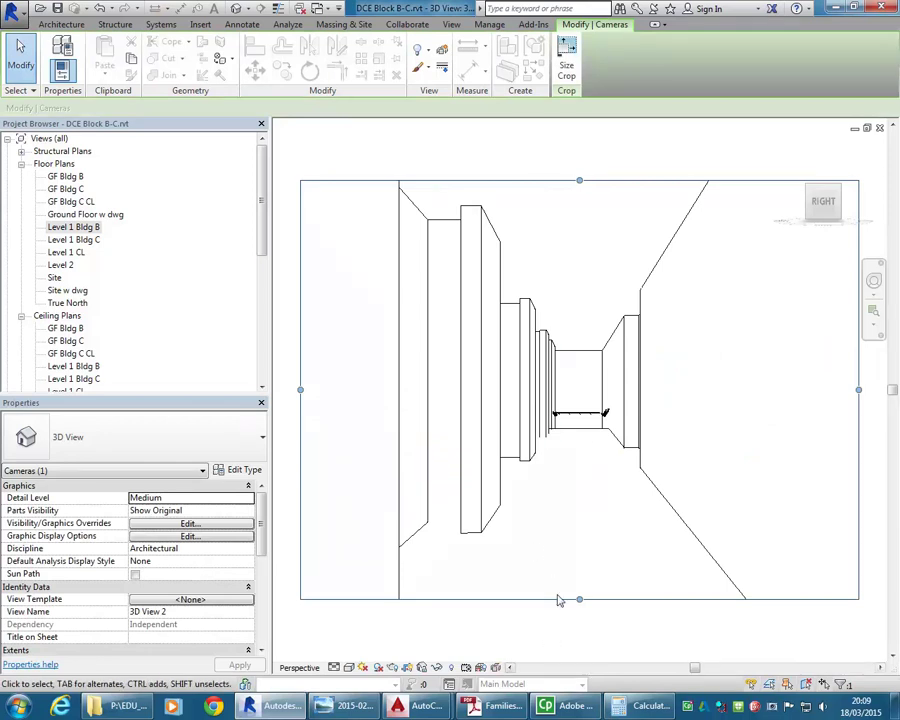
left_click(349, 667)
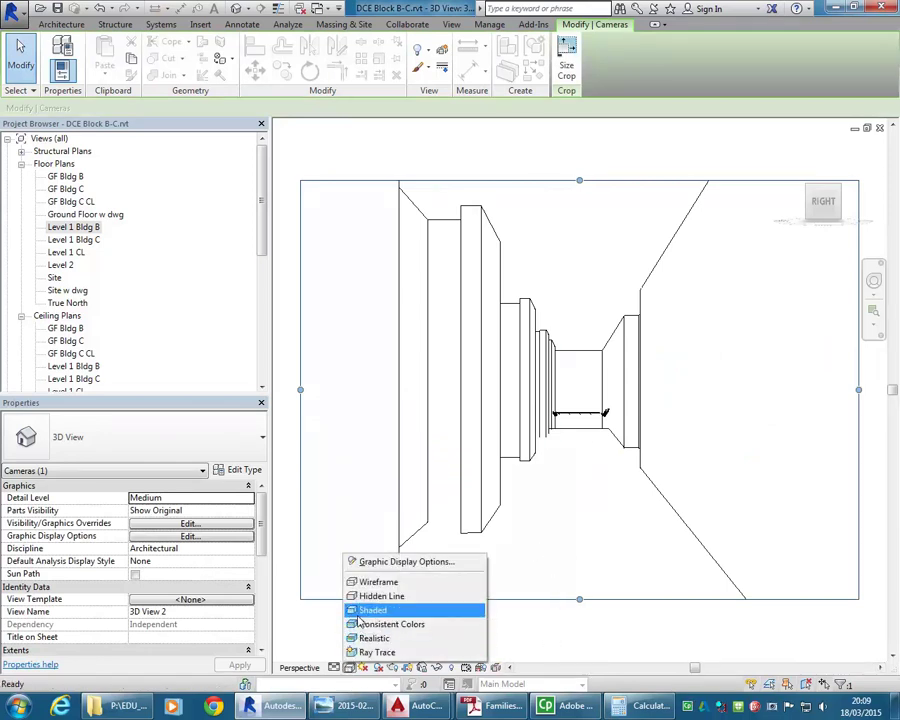
left_click(372, 609)
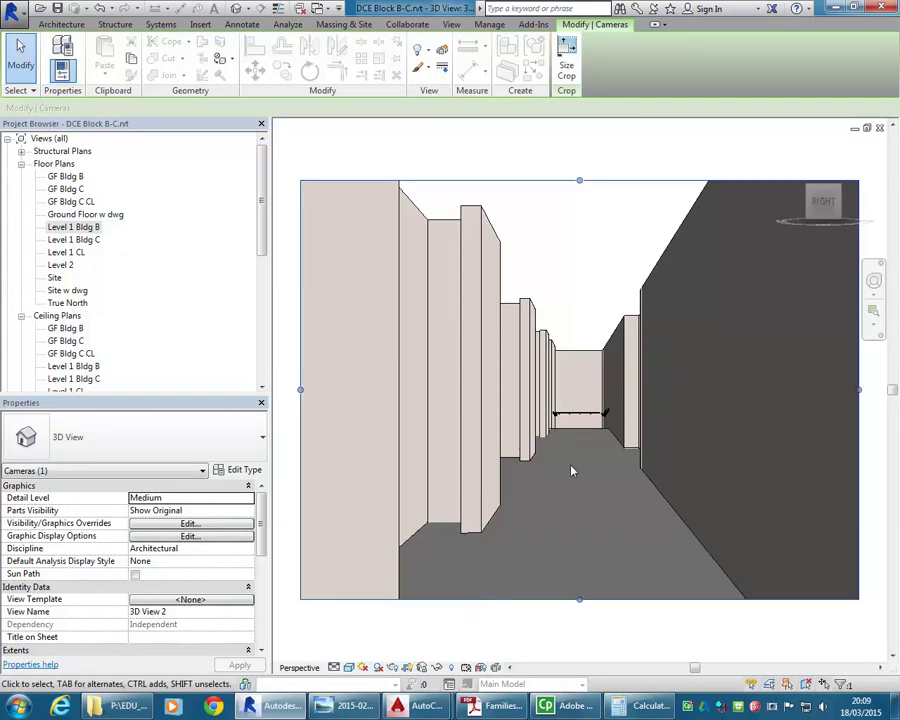
Walk the camera down the Level 1 corridor towards the railing at its far end.
left_click(873, 281)
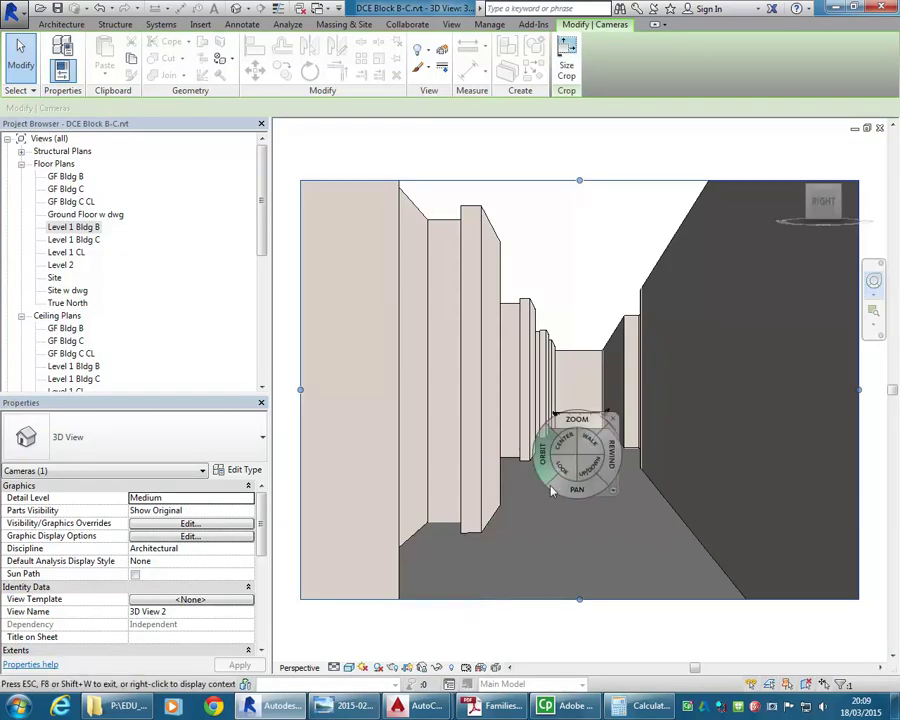
left_click_drag(586, 440, 587, 487)
left_click_drag(562, 578, 558, 483)
left_click_drag(520, 572, 575, 560)
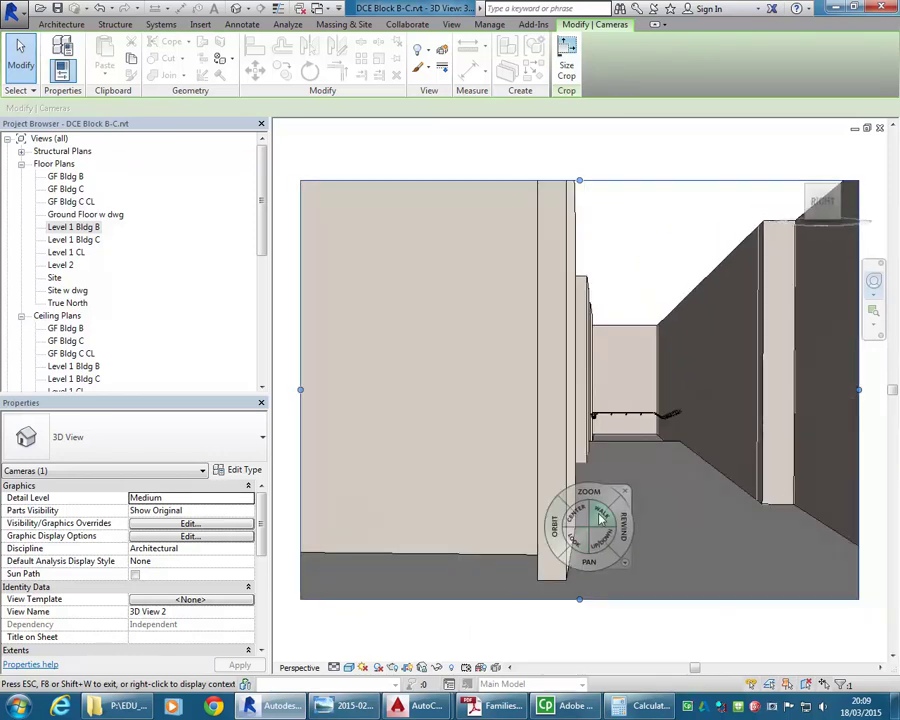
left_click_drag(603, 518, 490, 534)
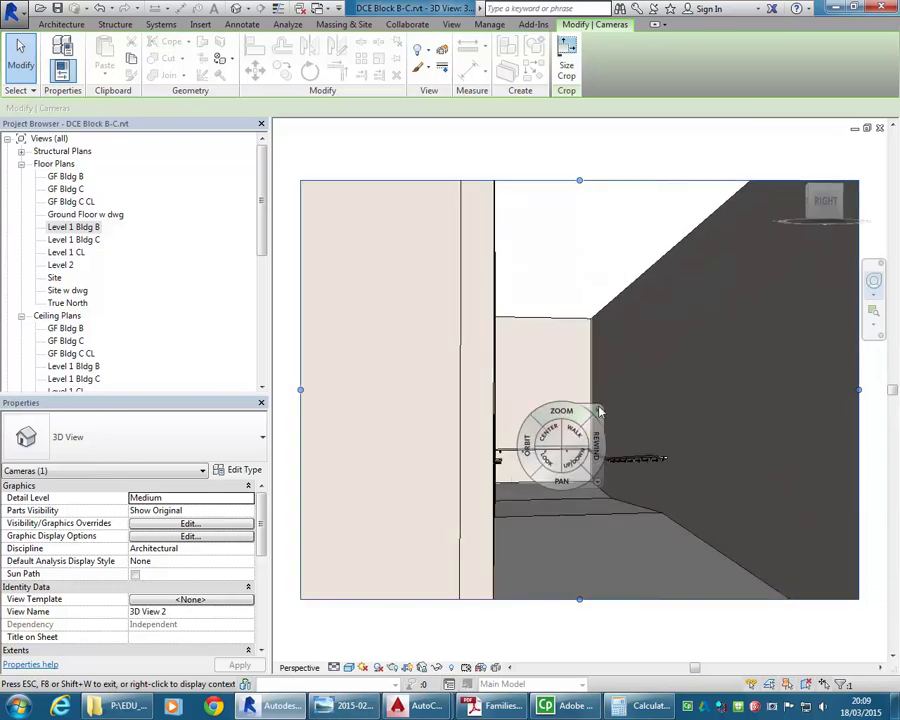
left_click(599, 413)
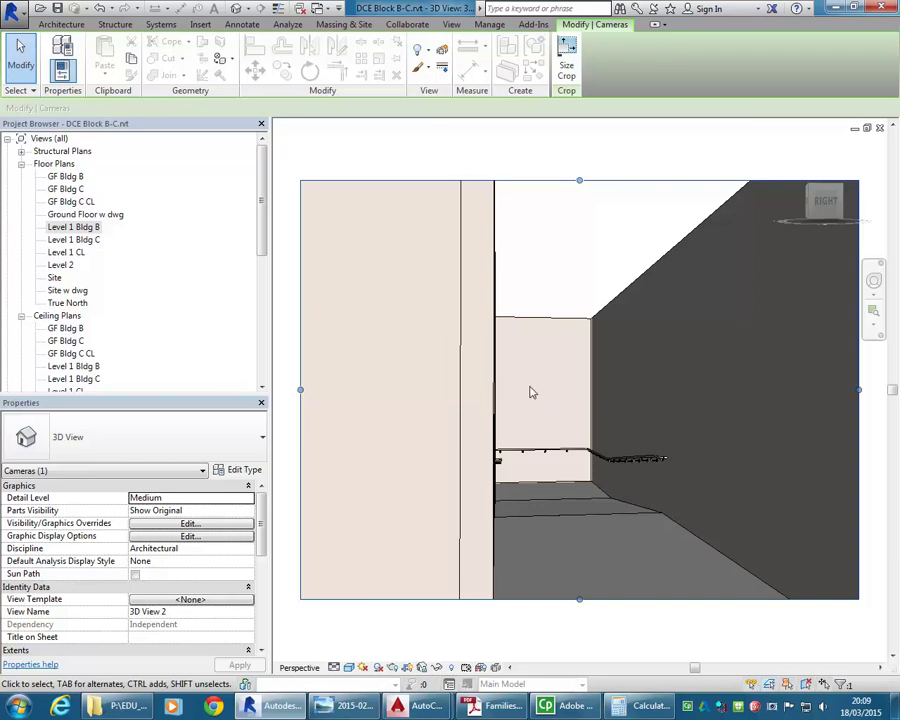
Turn the camera from the corridor to face the double hung windows in the exterior wall.
left_click(873, 280)
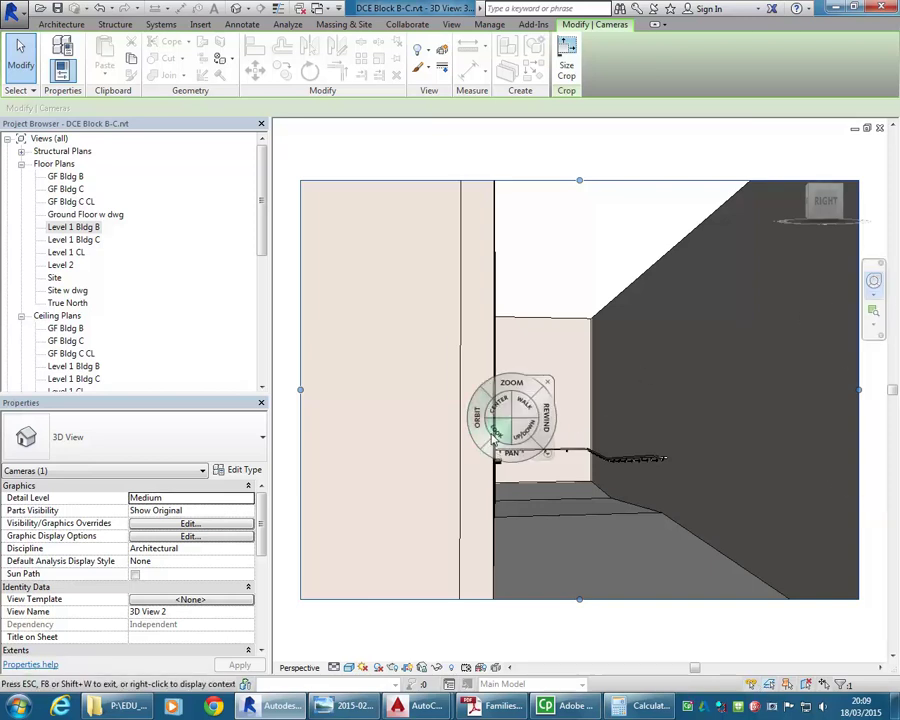
left_click_drag(497, 432, 652, 404)
left_click(660, 394)
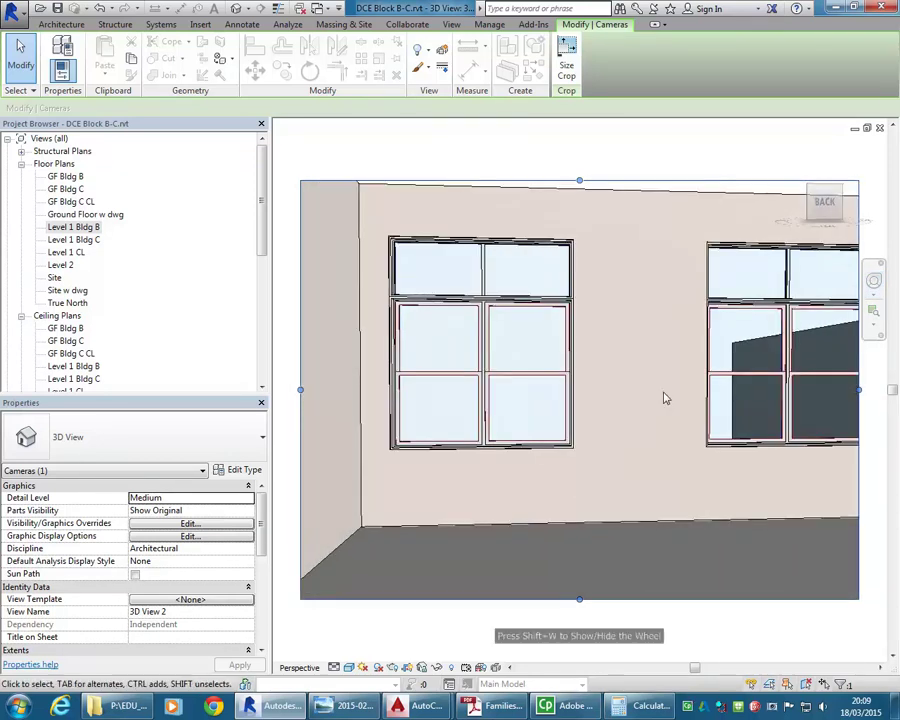